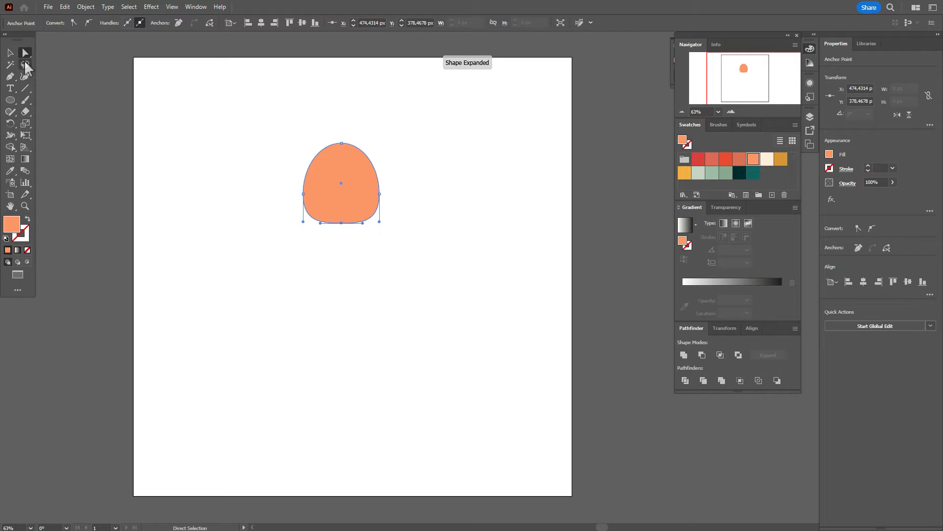
Draw a dark green trapezoid hat with the Pen tool above the orange head, about 174 px wide at its top and 161 px high
left_click(9, 53)
left_click(257, 149)
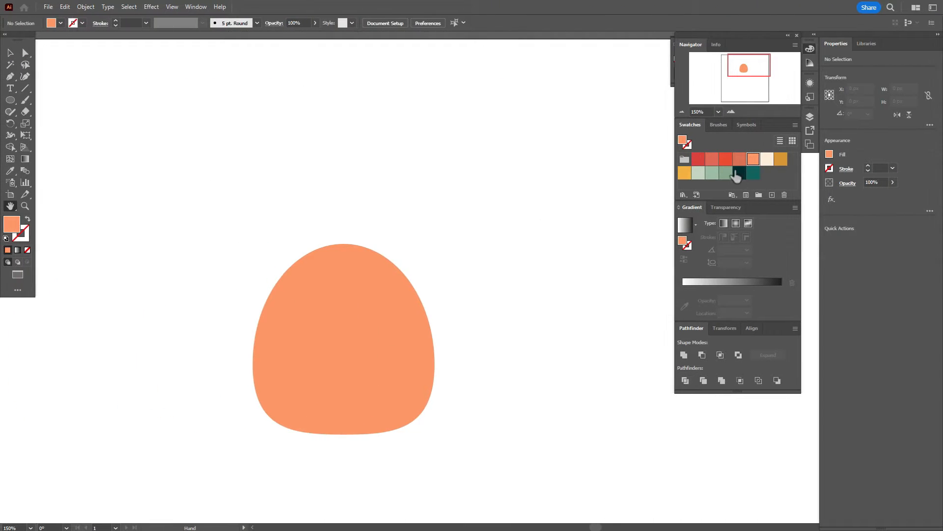
left_click(740, 173)
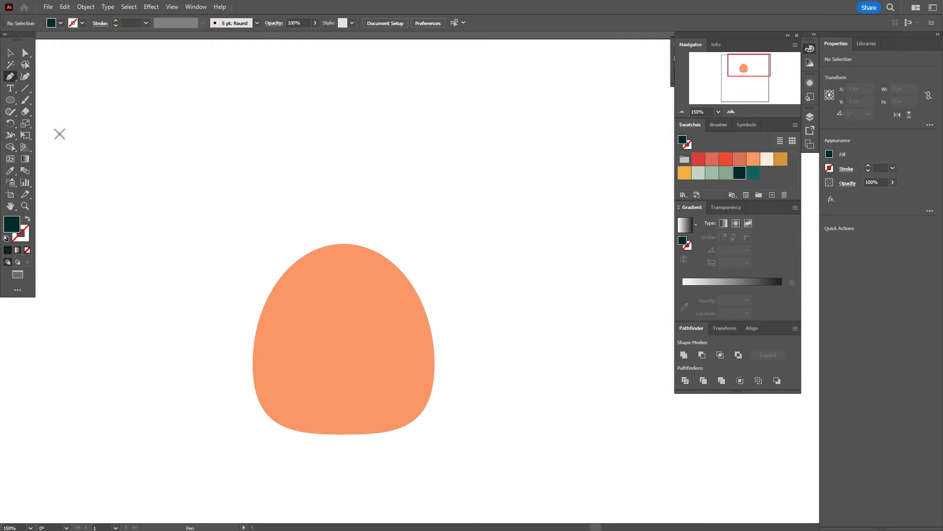
left_click(280, 279)
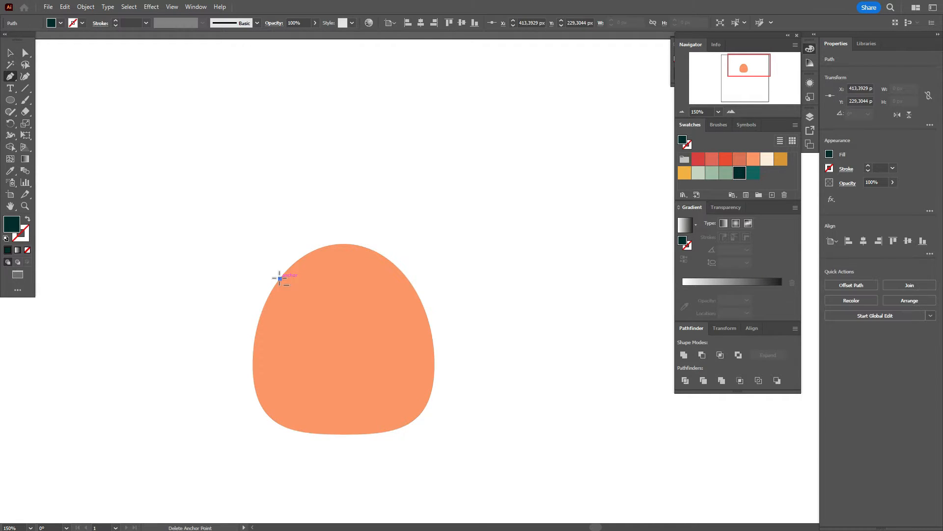
left_click(407, 279)
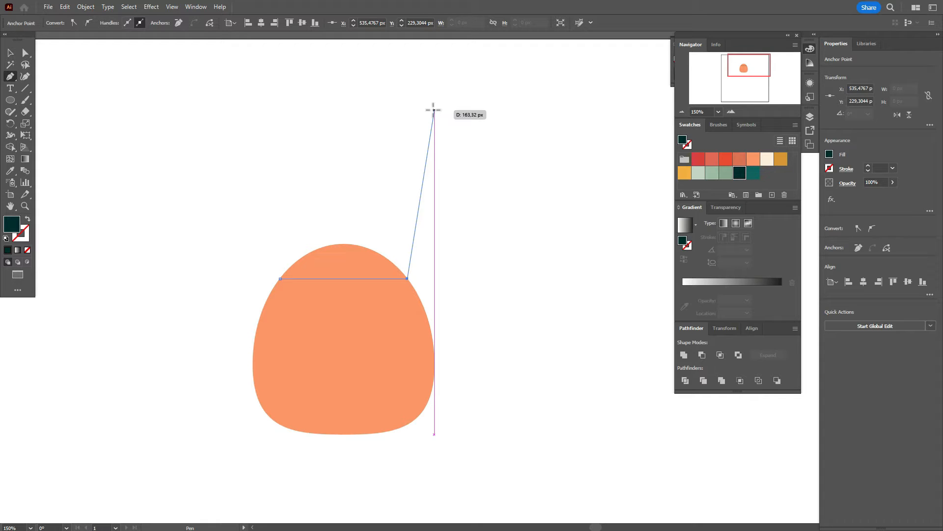
left_click(434, 109)
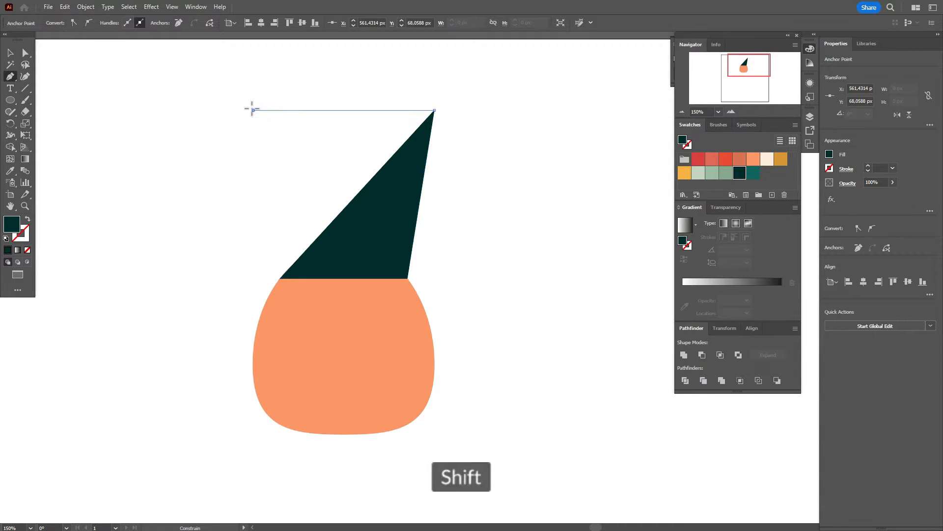
left_click(253, 110, "shift")
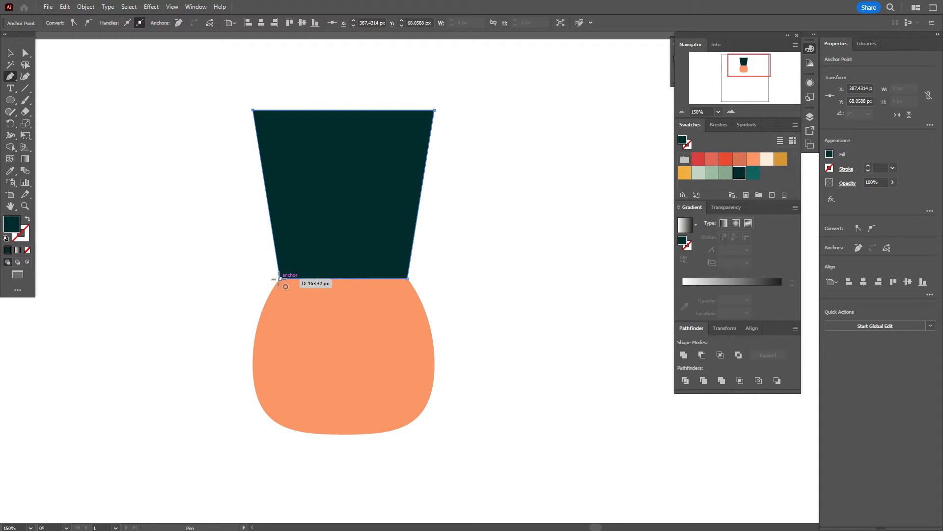
left_click(279, 279)
left_click(26, 53)
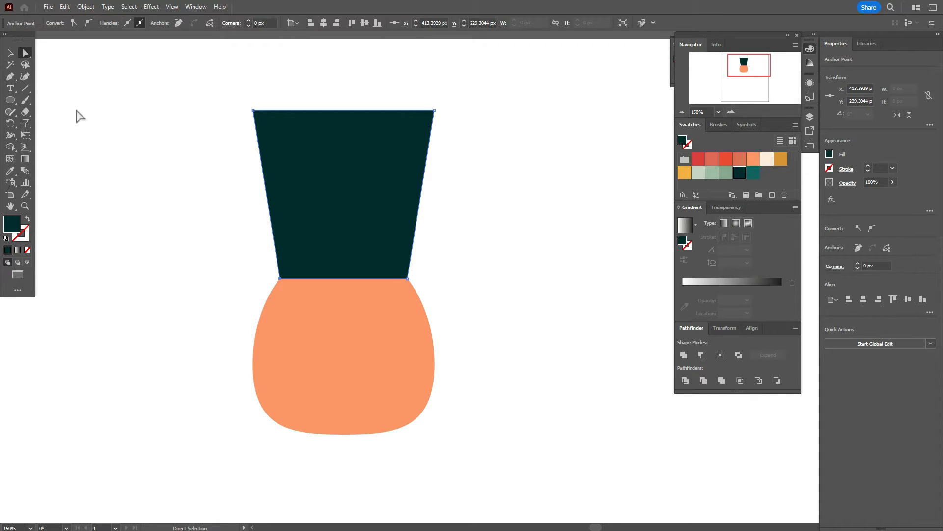
left_click(91, 130)
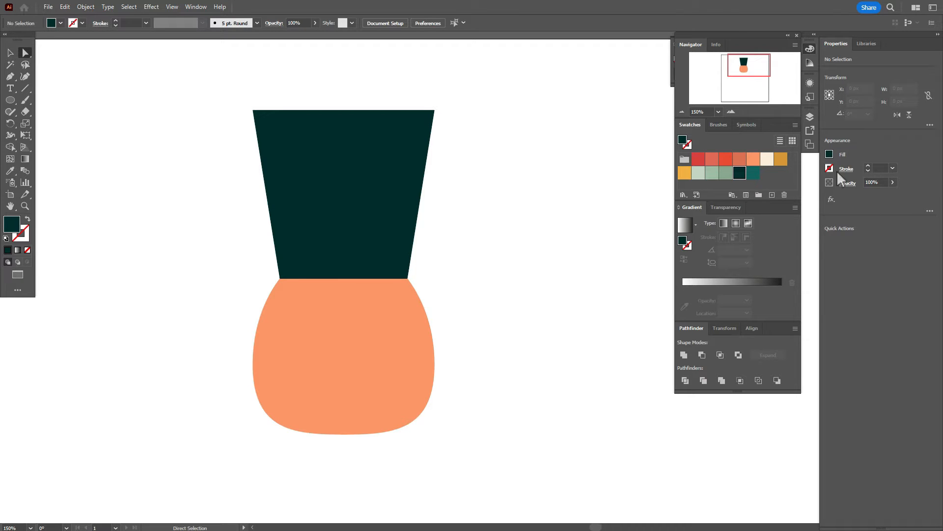
Draw a red ellipse about 131 by 50 px and place it across the hat's lower edge
left_click(726, 159)
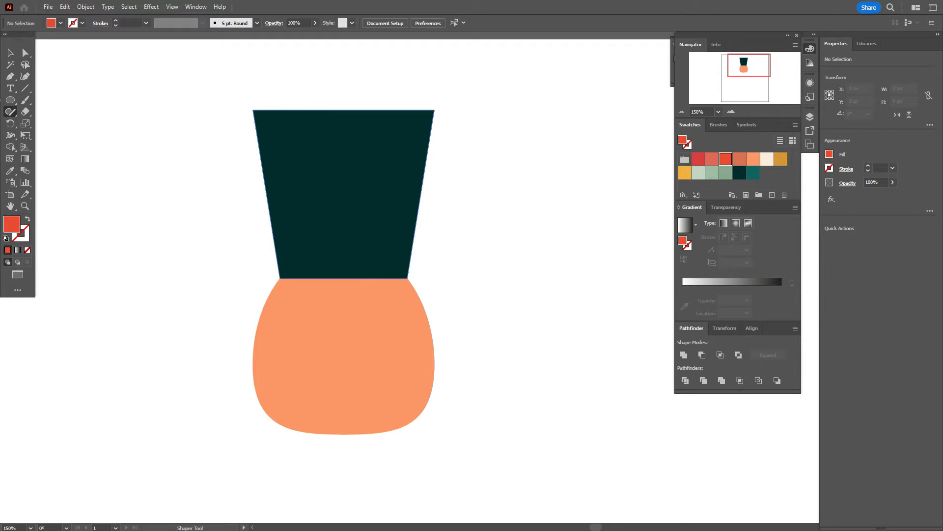
left_click(10, 110)
left_click(9, 102)
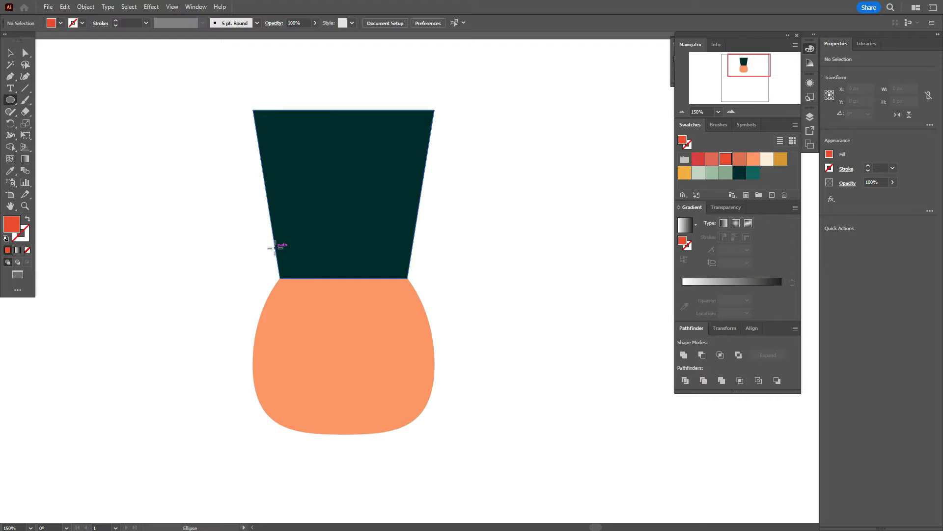
left_click_drag(275, 248, 412, 300)
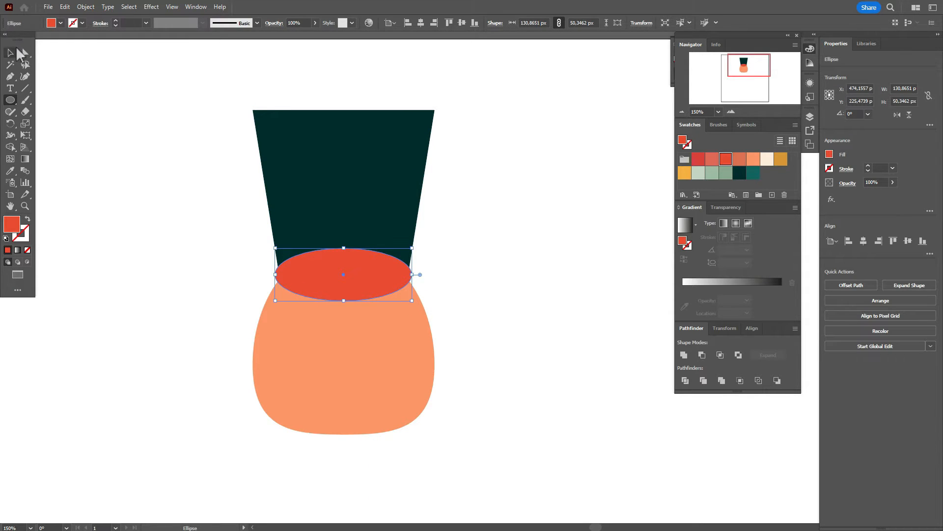
left_click(14, 51)
mouse_move(320, 282)
left_mouse_down()
mouse_move(323, 269)
mouse_move(319, 279)
left_mouse_up()
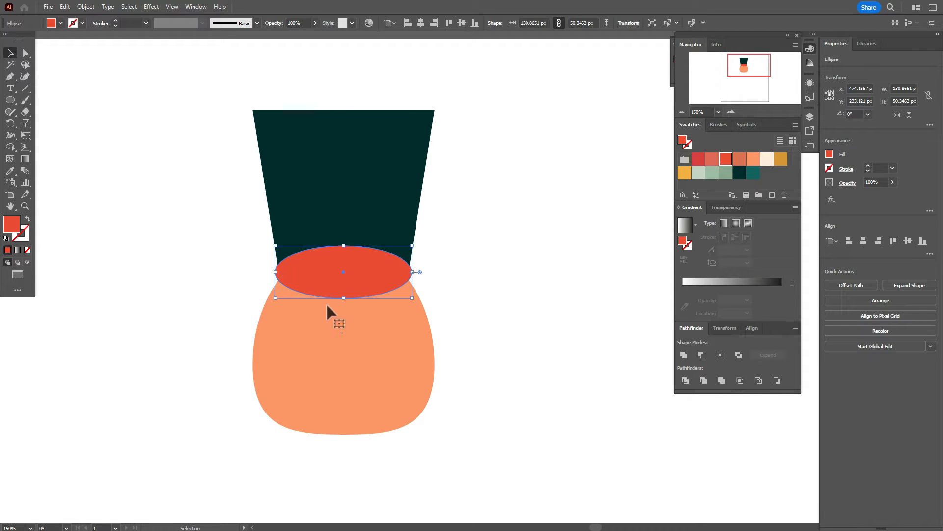
Arrange the dark green hat shape in front of the red ellipse
left_click(366, 219)
right_click(360, 208)
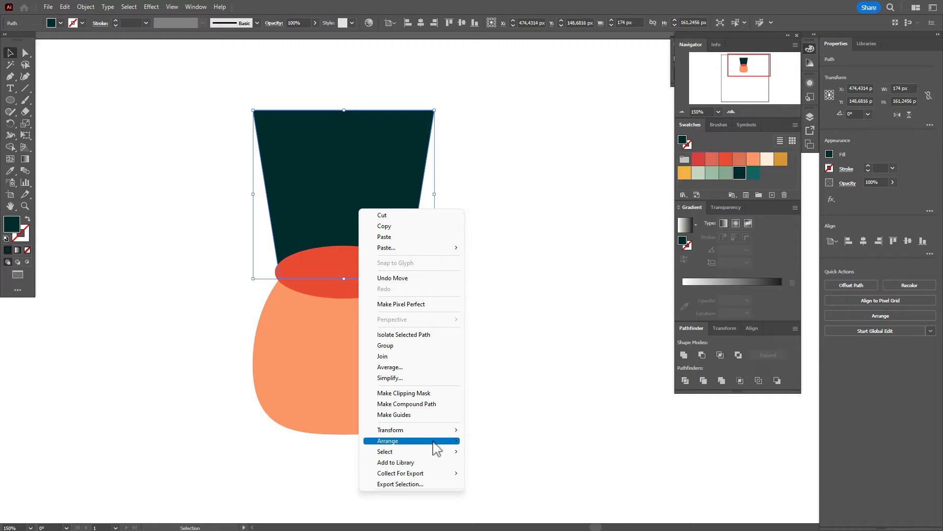
mouse_move(438, 440)
left_click(496, 438)
left_click(493, 361)
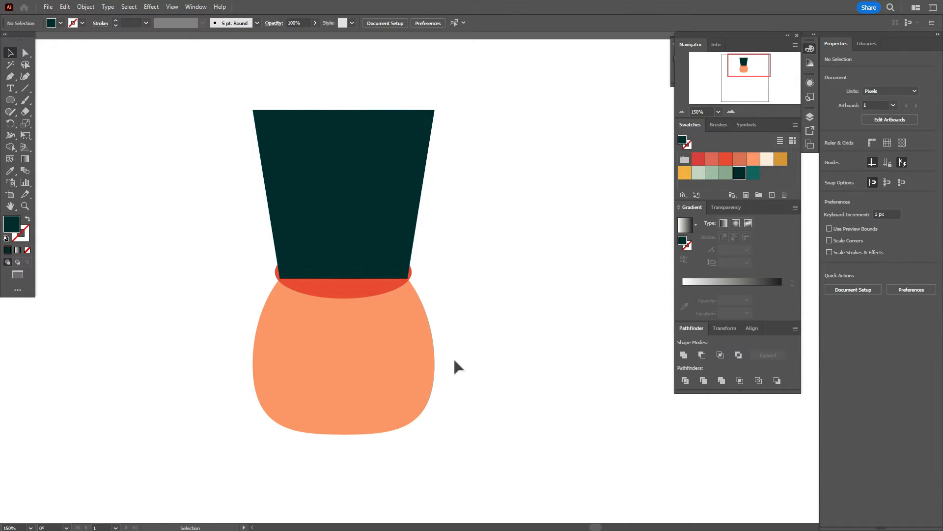
Nudge the red ellipse up 3 px behind the hat's lower edge
left_click(360, 288)
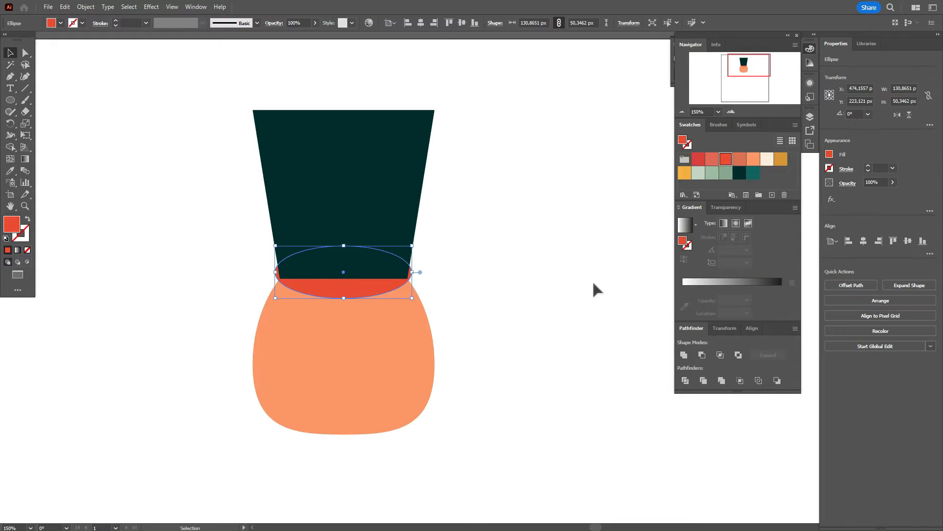
key("Up")
key("Up")
key("Up")
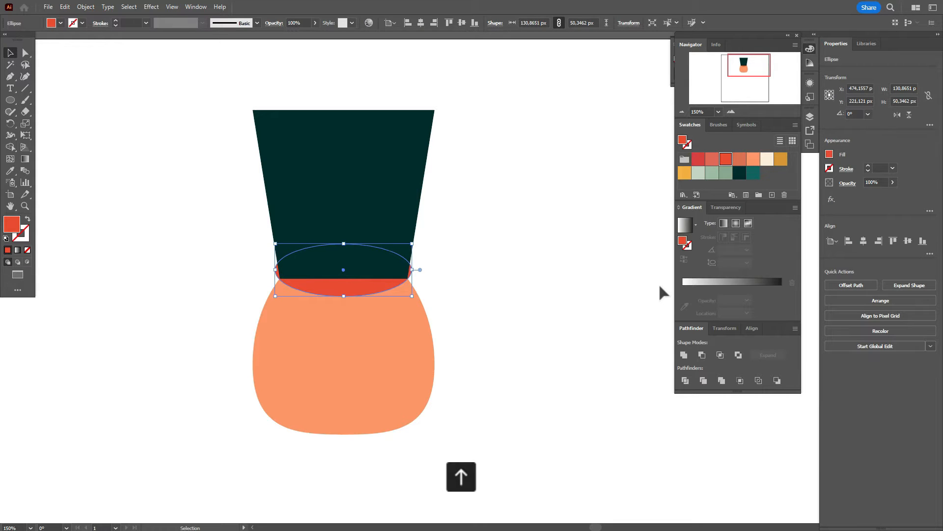
key("Up")
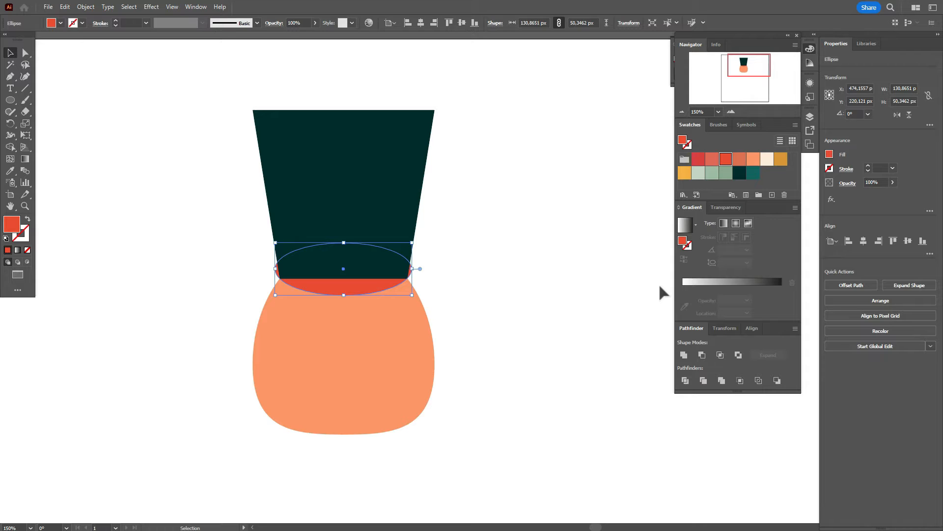
Trim away the ellipse parts that stick out beyond both sides of the hat with the Shape Builder
left_click(387, 192, "shift")
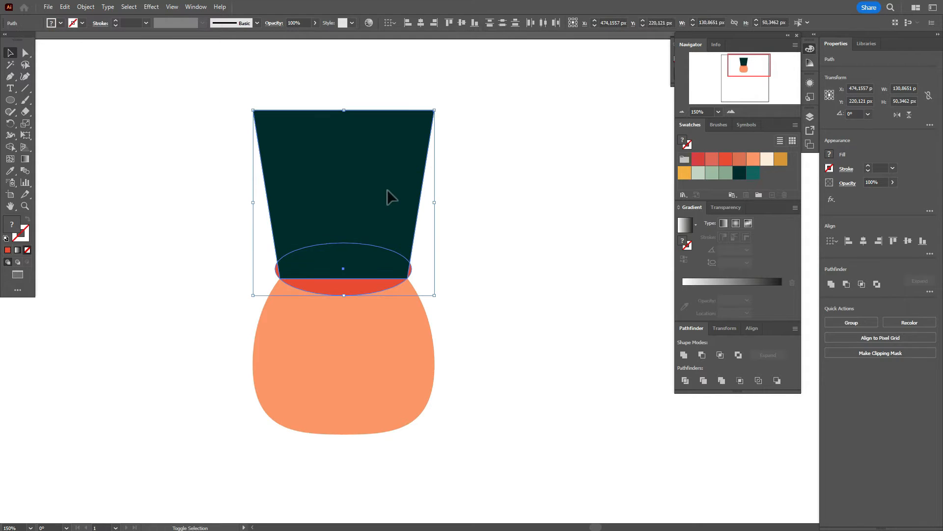
left_click(10, 147)
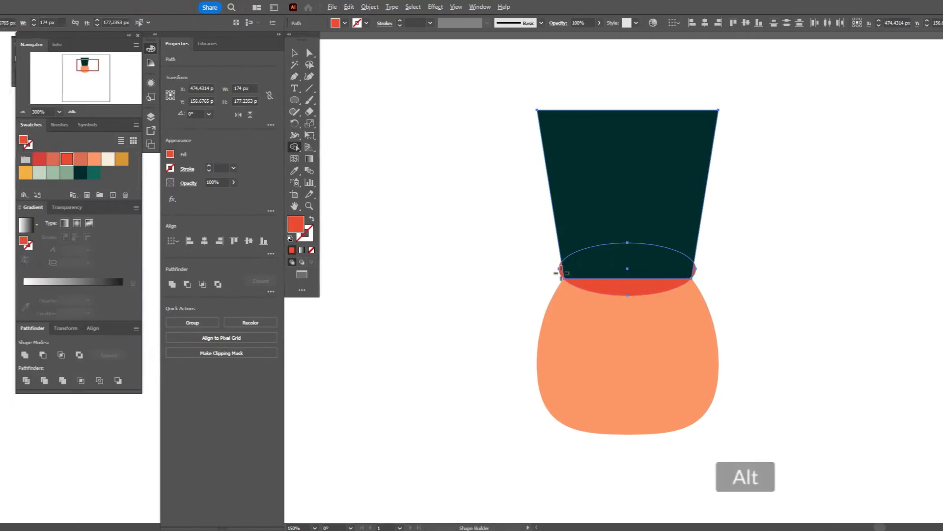
scroll(561, 273, "up", 2)
left_click(561, 270, "alt")
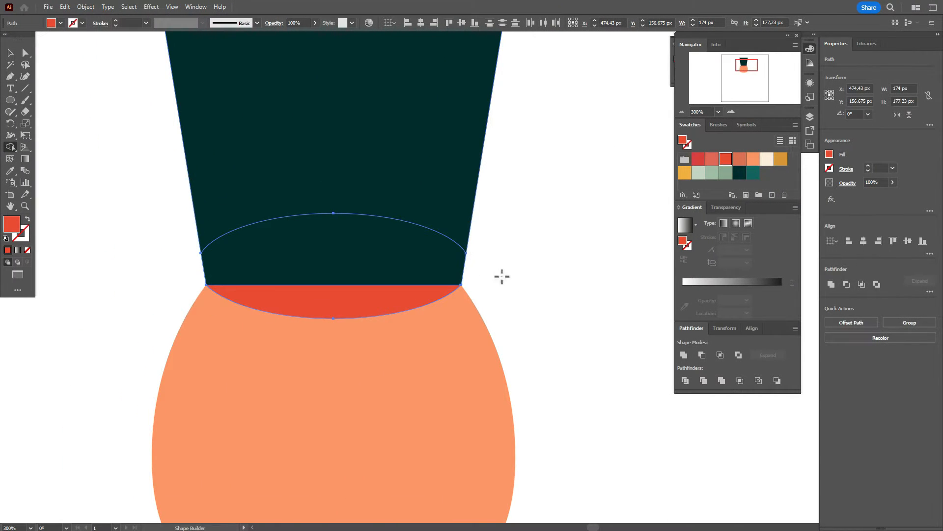
key("v")
left_click(522, 265)
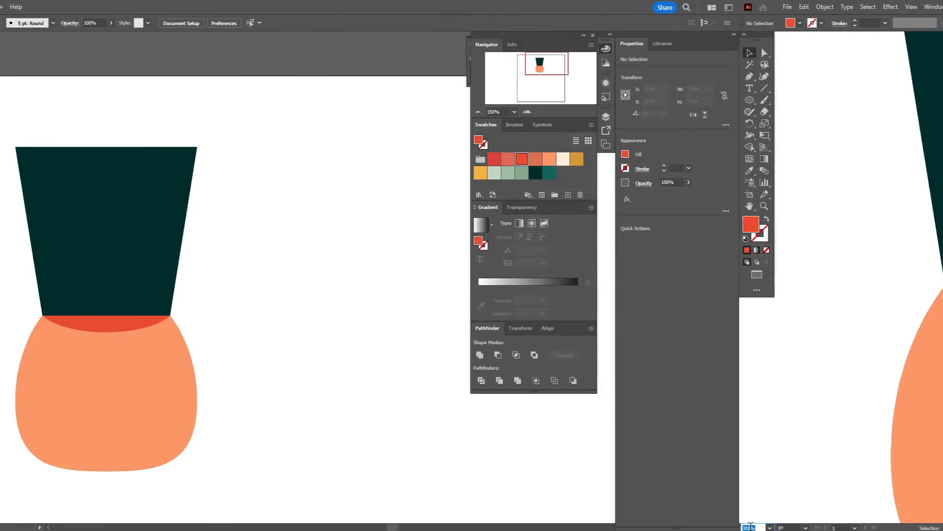
Move the hat's upper-left corner point 4 px inward to the right
left_click(25, 64)
left_click(25, 54)
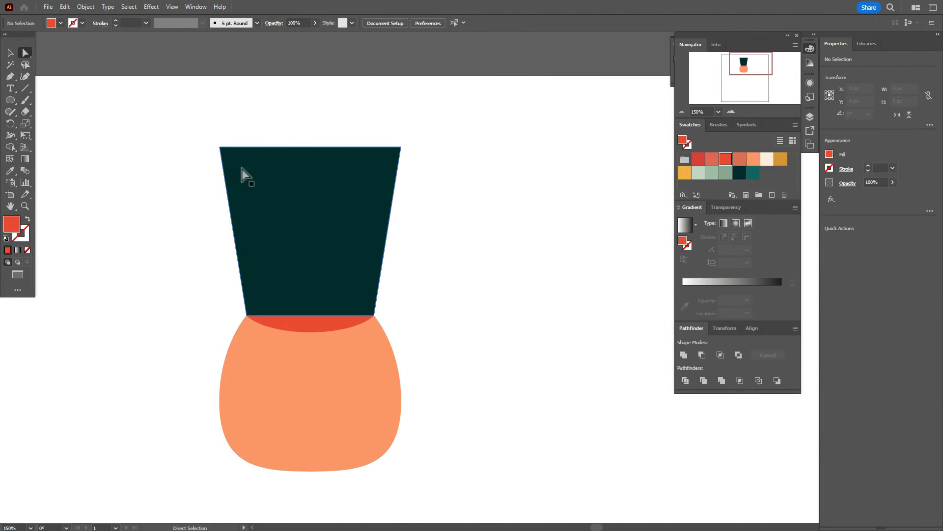
left_click(219, 147)
key("Right")
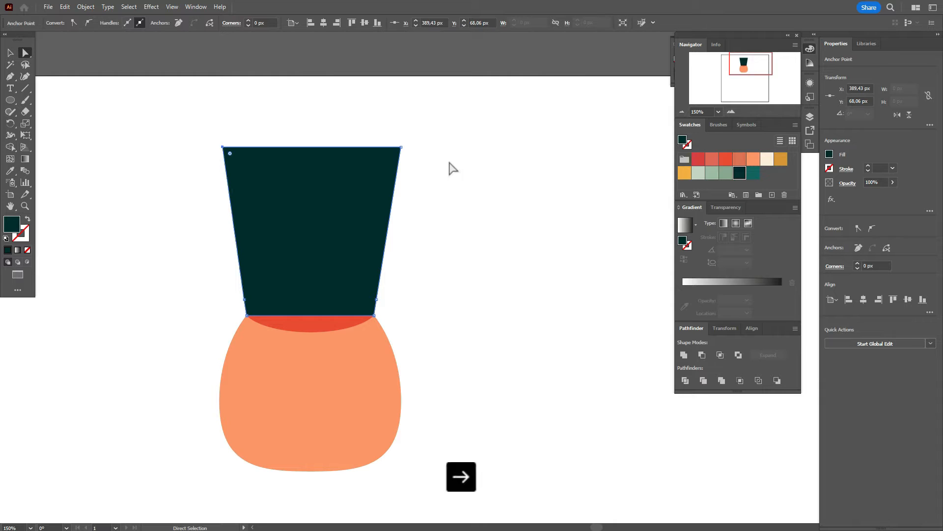
key("Right")
key("Right")
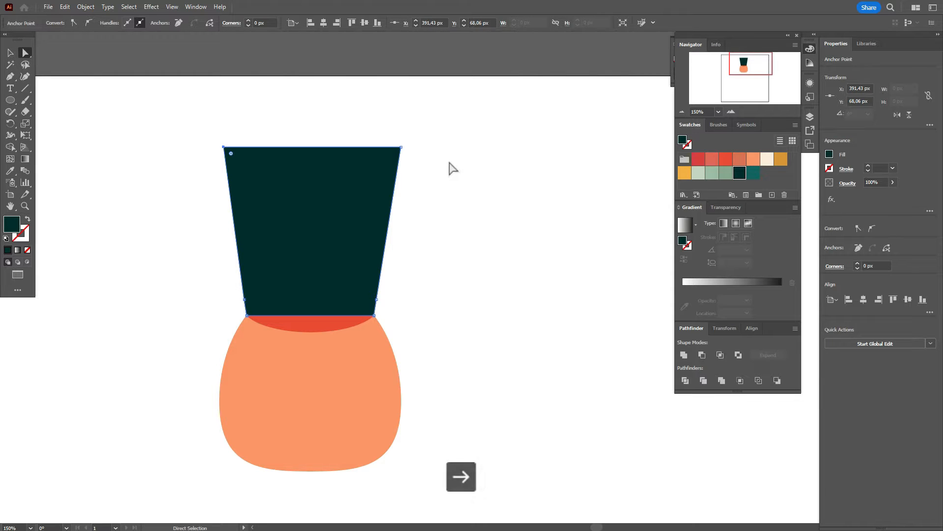
Move the hat's upper-right corner point 4 px inward to the left
left_click(401, 147)
key("Left")
key("Left")
key("Left")
key("Left")
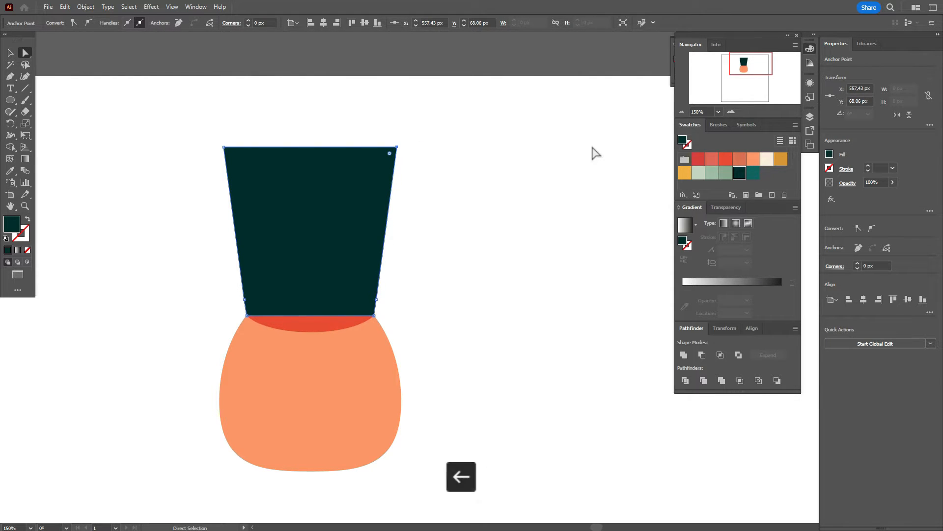
left_click(550, 216)
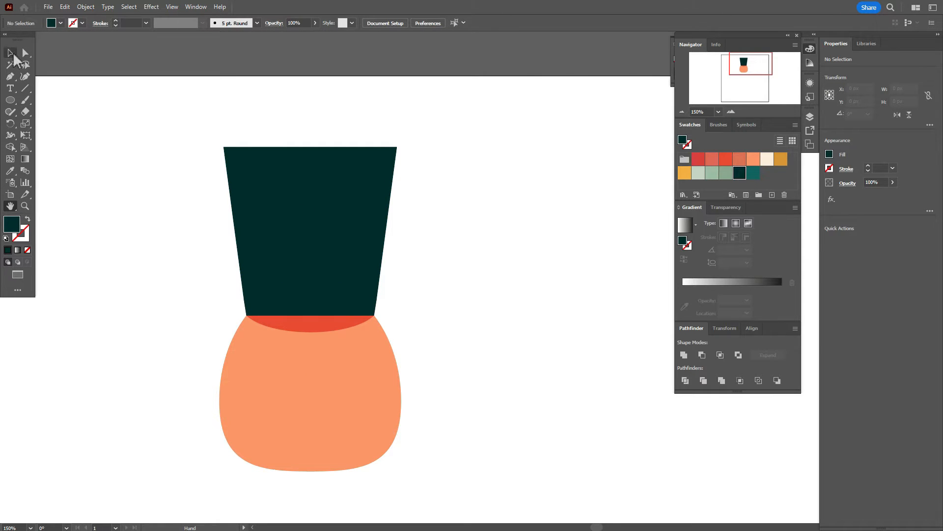
Move the lowest anchor point of the red ellipse under the hat down a few pixels to deepen its curve
left_click(25, 53)
left_click(304, 333)
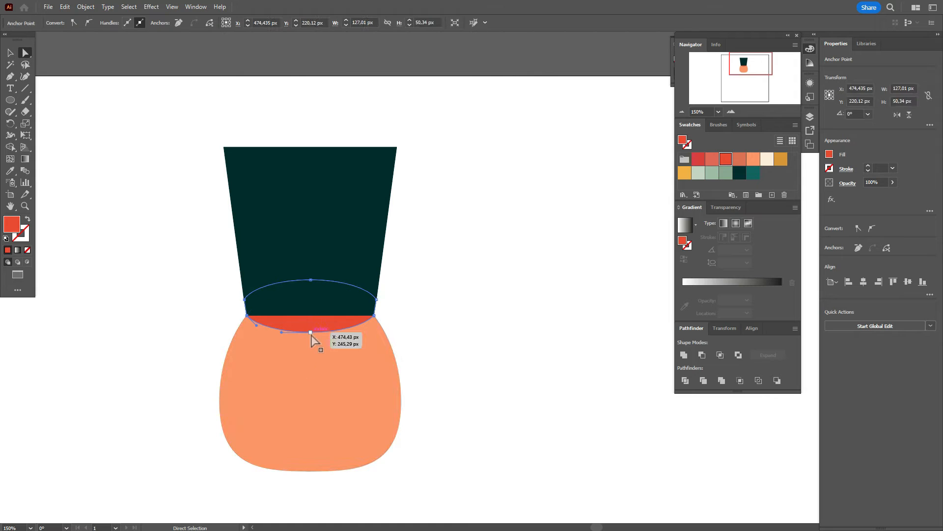
key("Down")
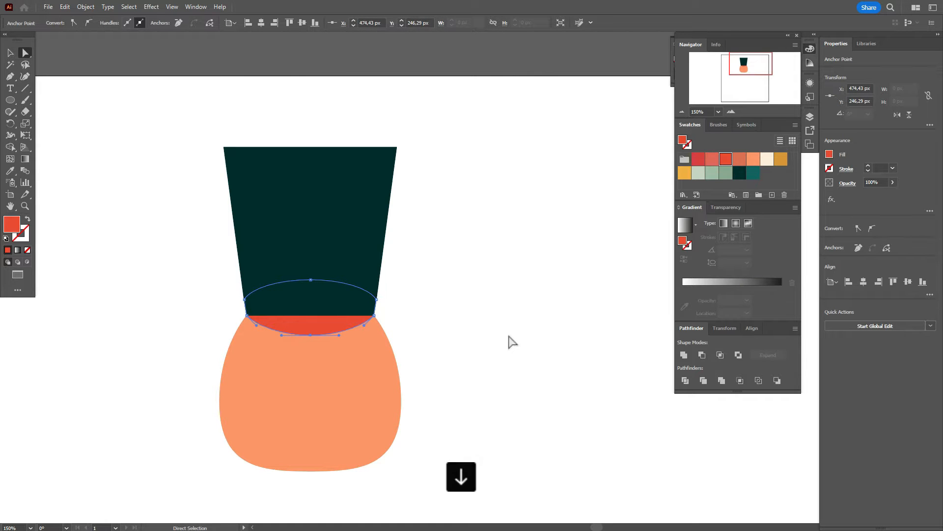
left_click(510, 342)
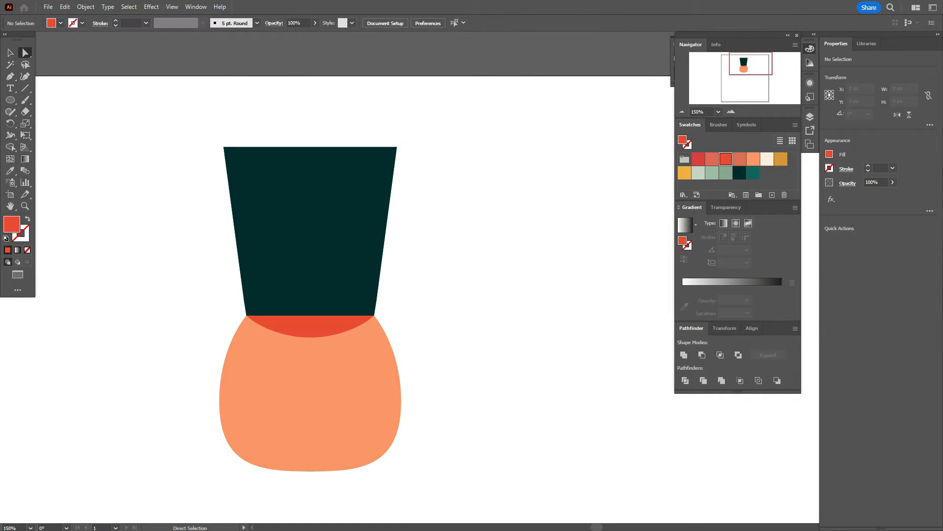
Draw a second red ellipse about 170 by 42 px across the hat's upper edge
left_click(11, 208)
left_click_drag(437, 262, 414, 280)
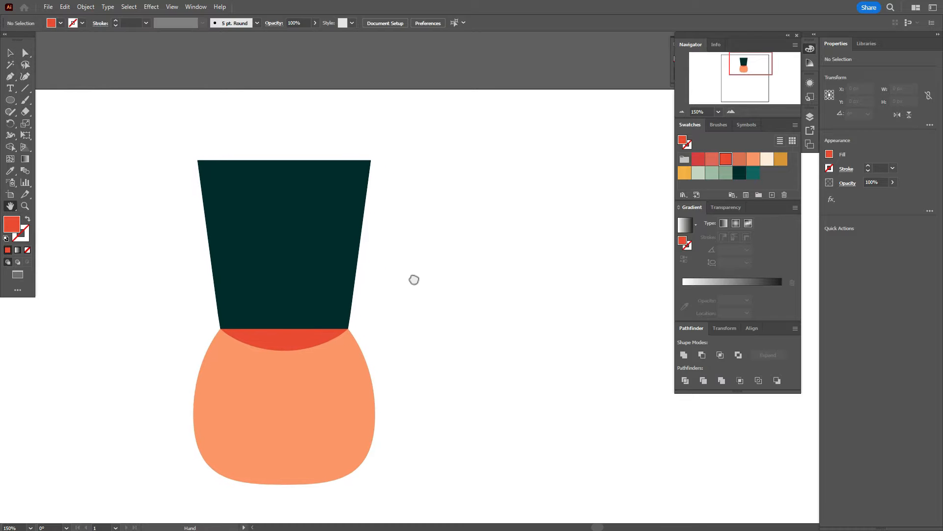
left_click(11, 101)
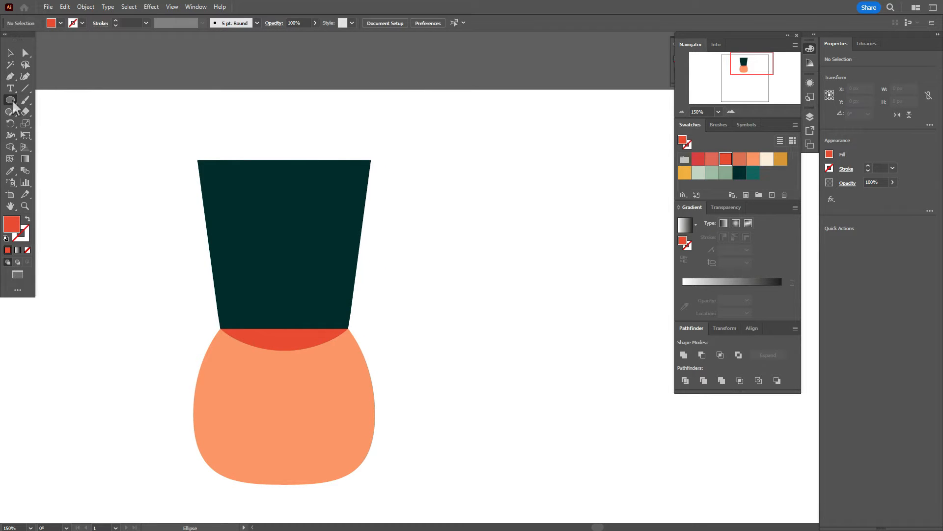
left_click_drag(198, 132, 374, 177)
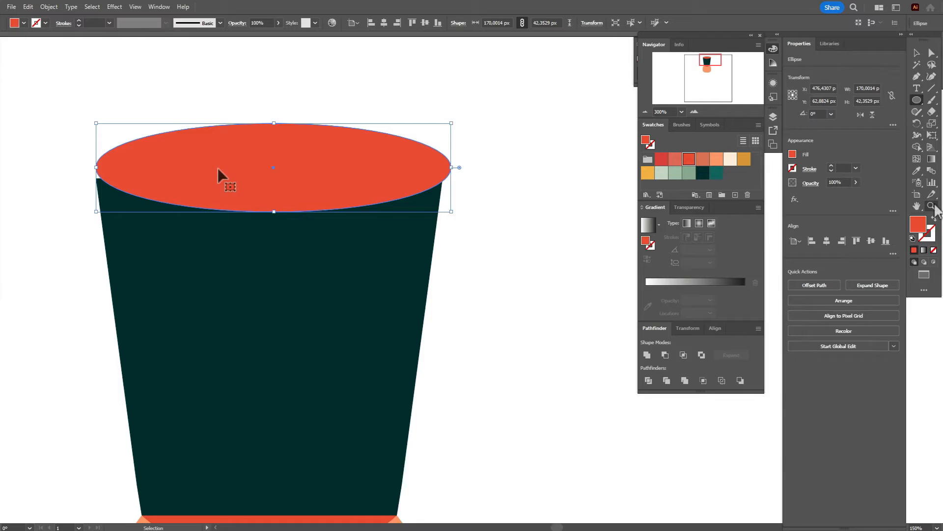
Fit the second red ellipse to the hat's upper edge, centred on it and 166 px wide, and flatten it slightly
left_click_drag(218, 168, 255, 179)
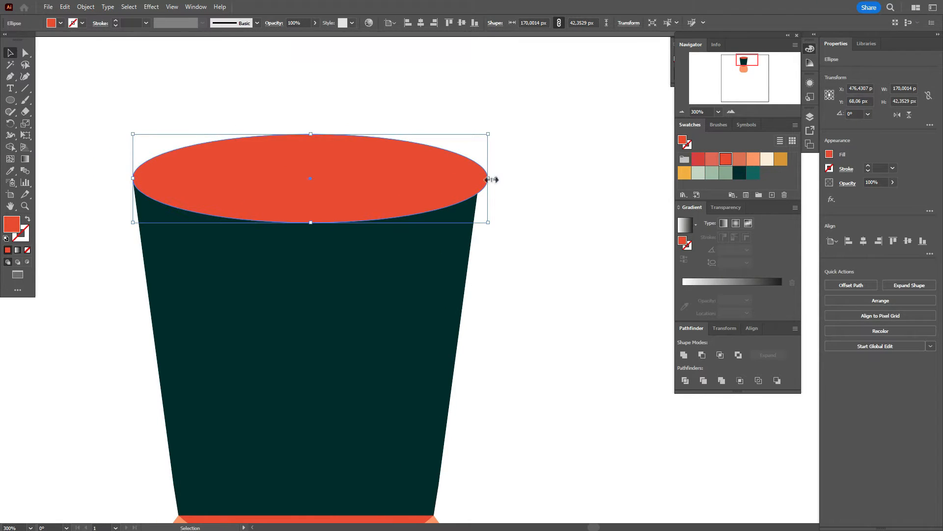
left_click_drag(489, 178, 479, 180)
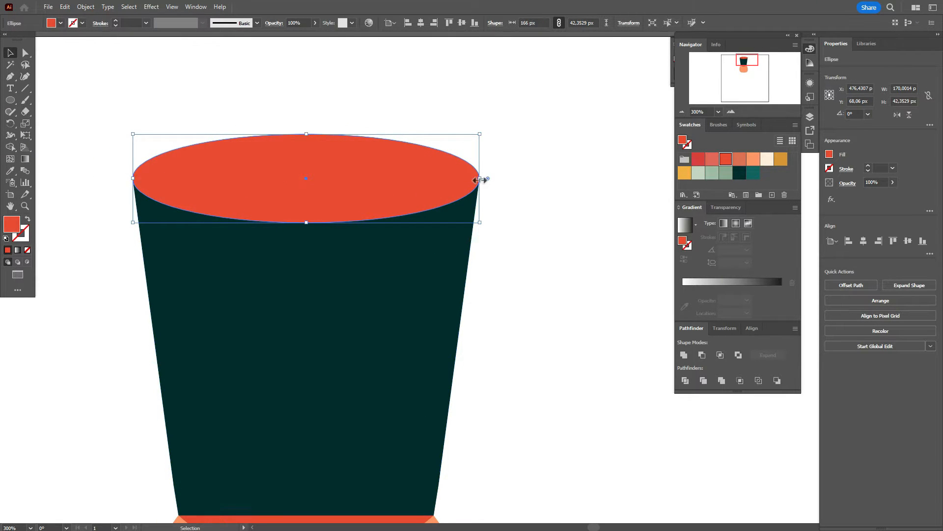
key("shift")
left_click_drag(308, 222, 307, 190)
Remove the part of the red ellipse that sticks out above the hat's upper edge with the Shape Builder tool
left_click(349, 246, "shift")
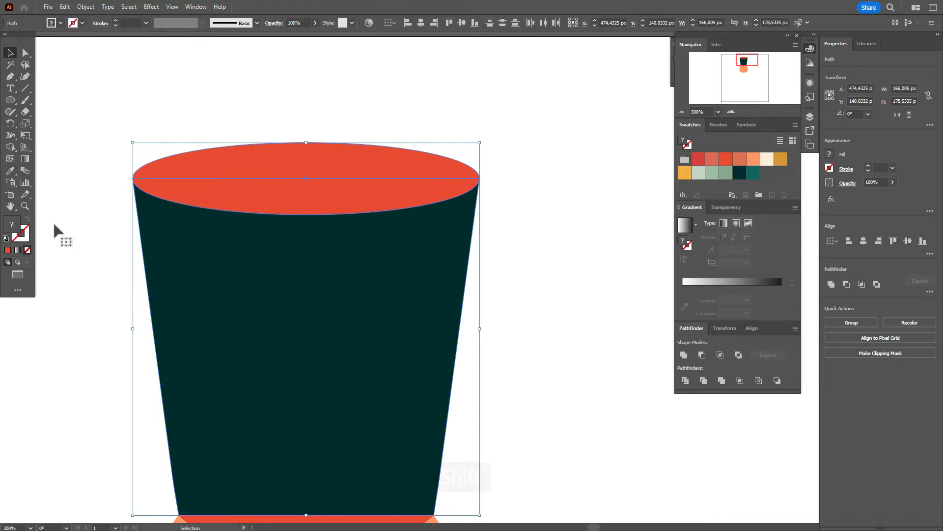
left_click(9, 149)
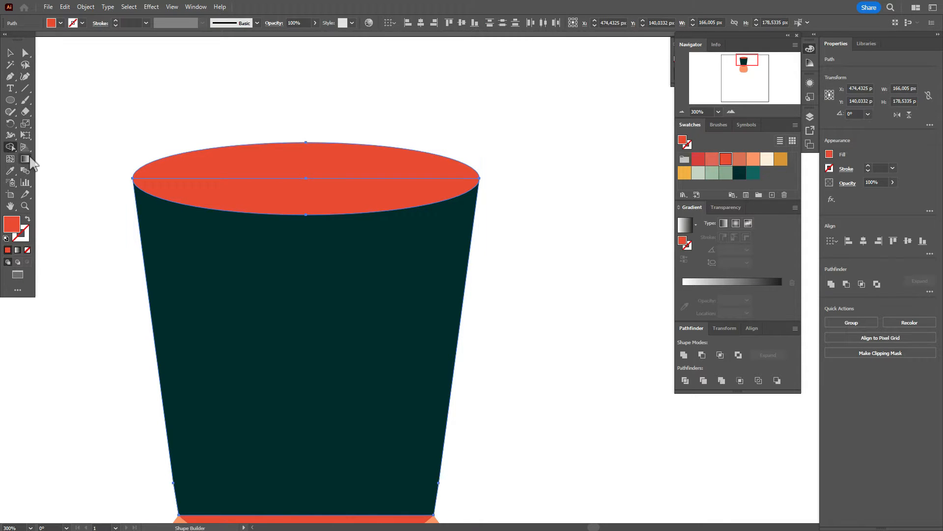
left_click(194, 164, "alt")
left_click(10, 53)
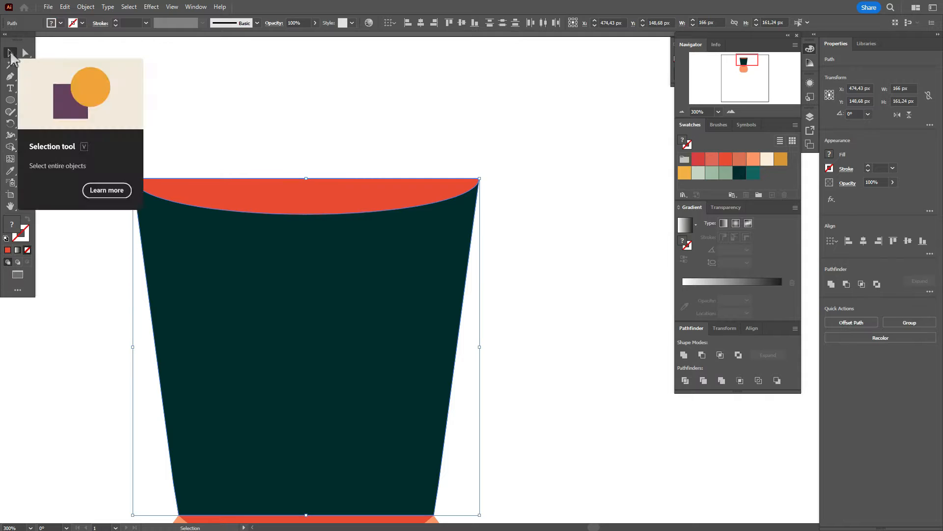
left_click(227, 119)
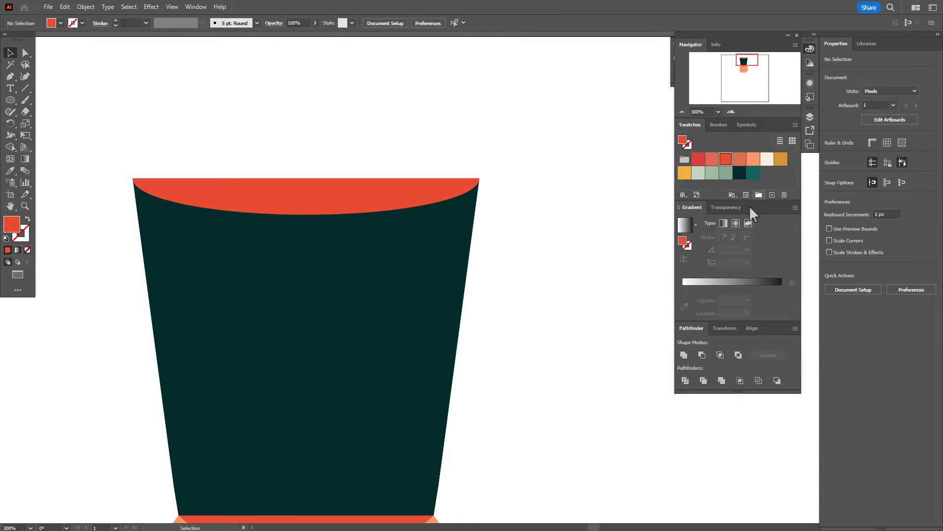
Draw a yellow-orange circle about 10.5 px wide, without stroke, over the hat's upper-left corner
left_click(684, 175)
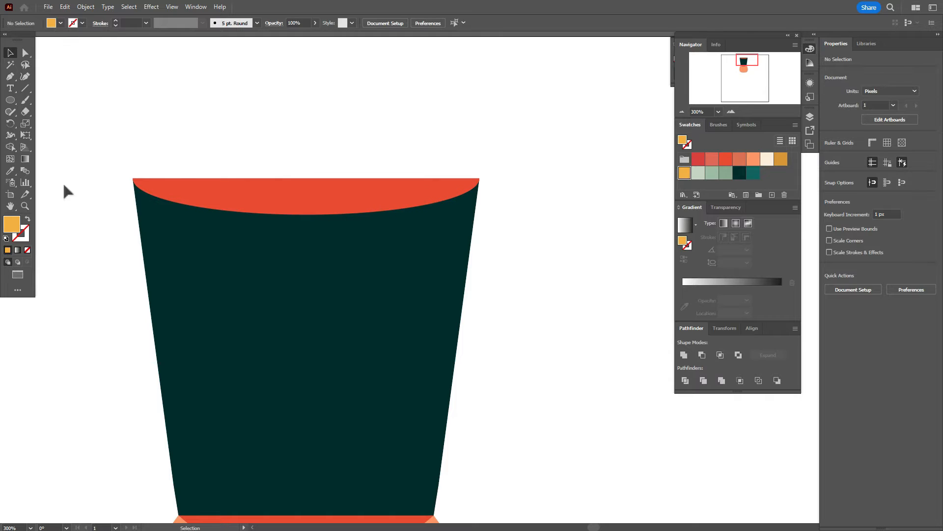
key("l")
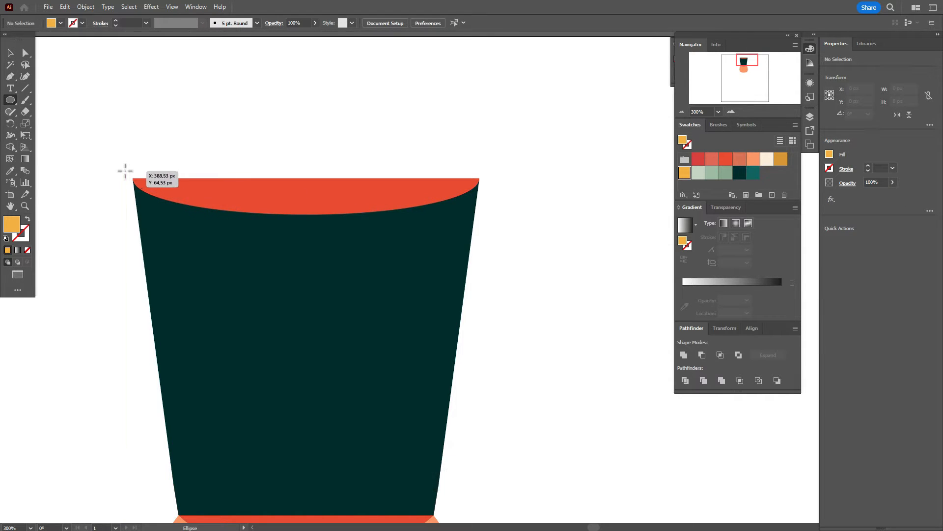
left_click_drag(125, 169, 148, 186)
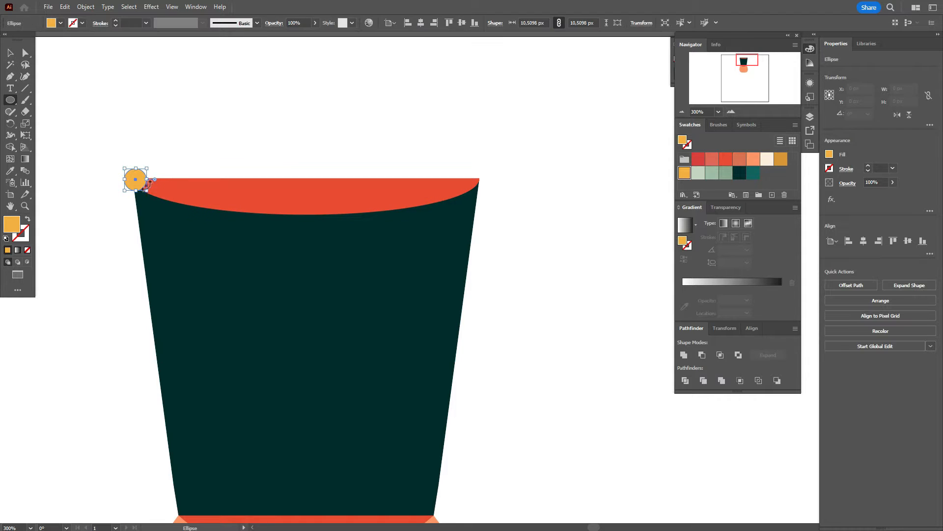
key("v")
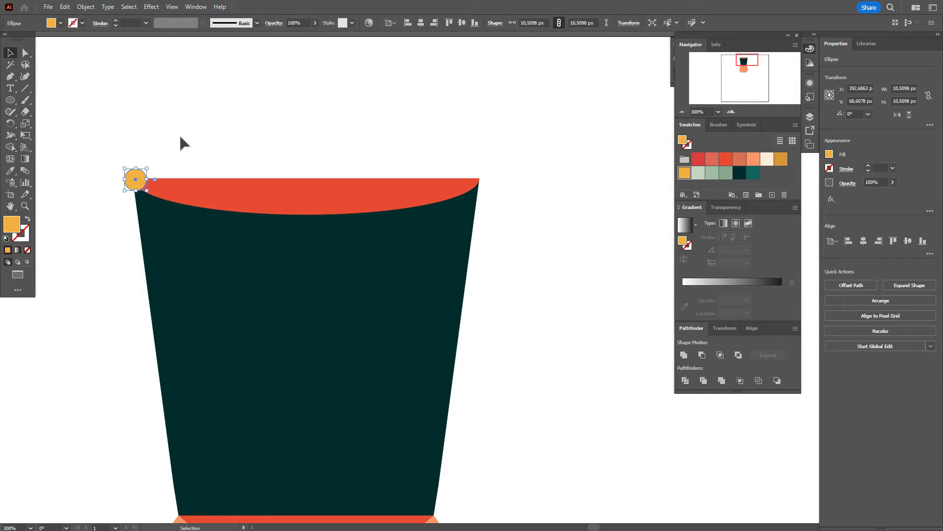
left_click(179, 134)
left_click(135, 187)
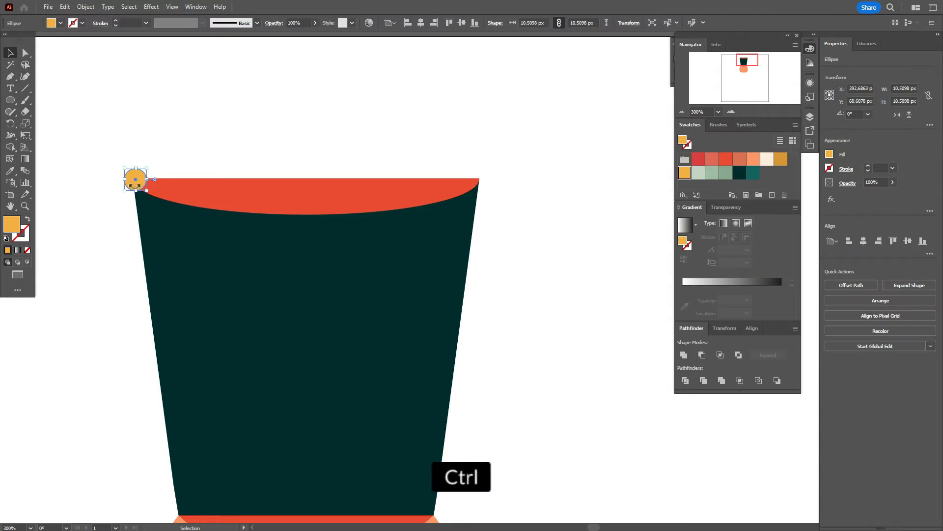
Duplicate the yellow-orange circle in place and shift the front copy 1 px up and 2 px left
key("ctrl+c")
key("ctrl+f")
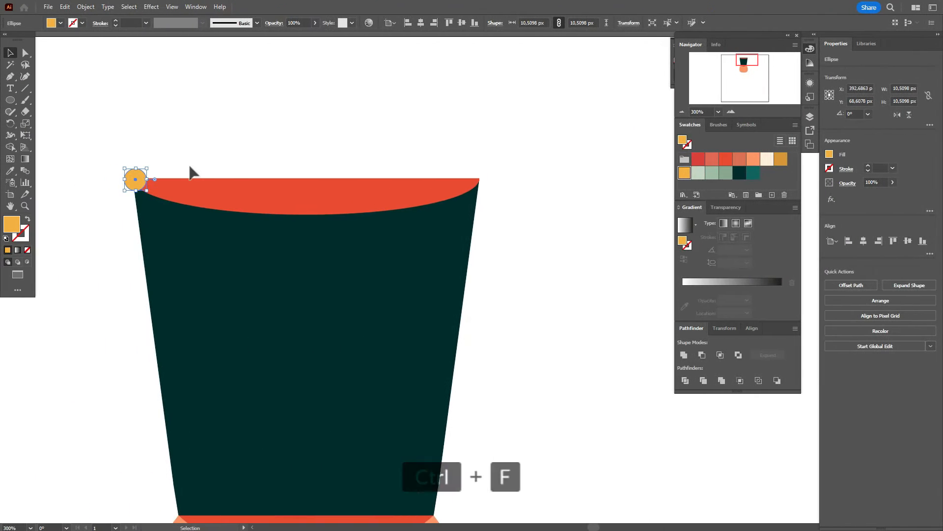
key("Up")
key("Left")
key("Left")
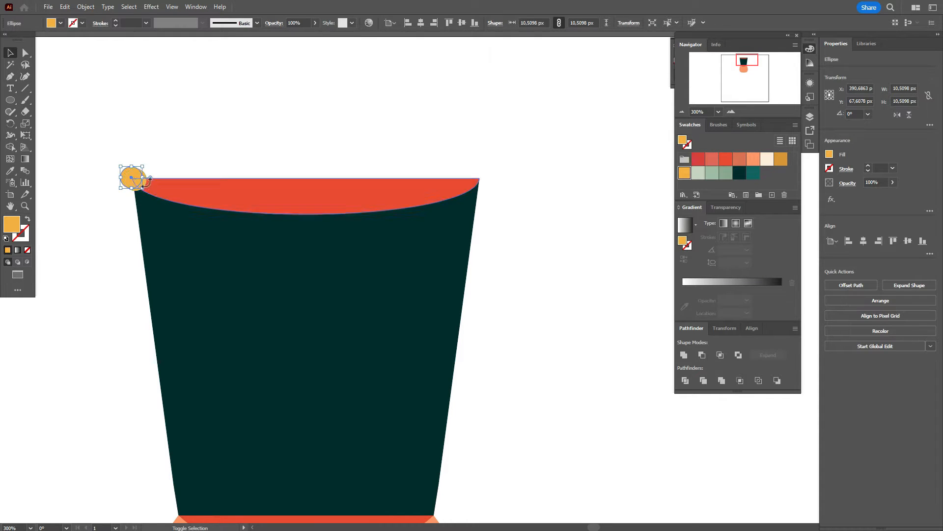
Subtract the shifted front circle from the copy behind it, forming a crescent along the ball's lower-right edge
left_click(24, 206)
left_click(251, 211)
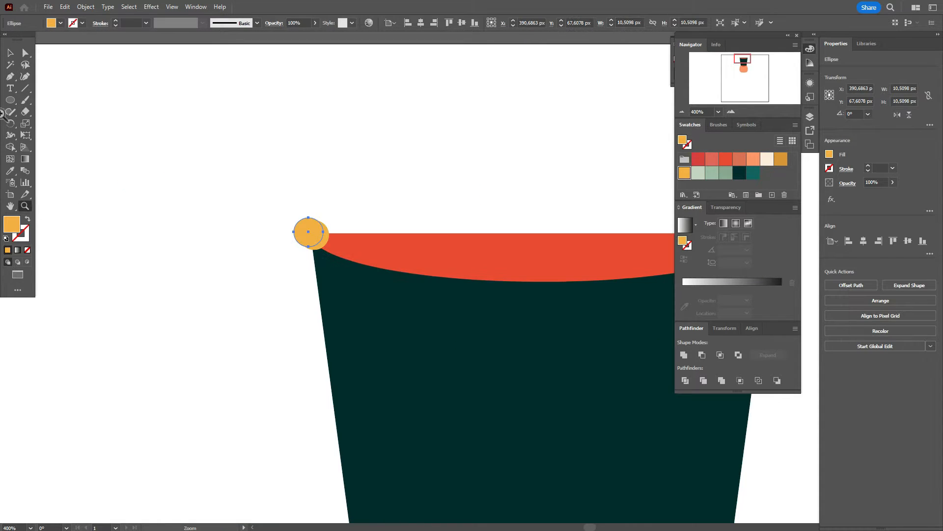
key("v")
left_click_drag(332, 240, 331, 242)
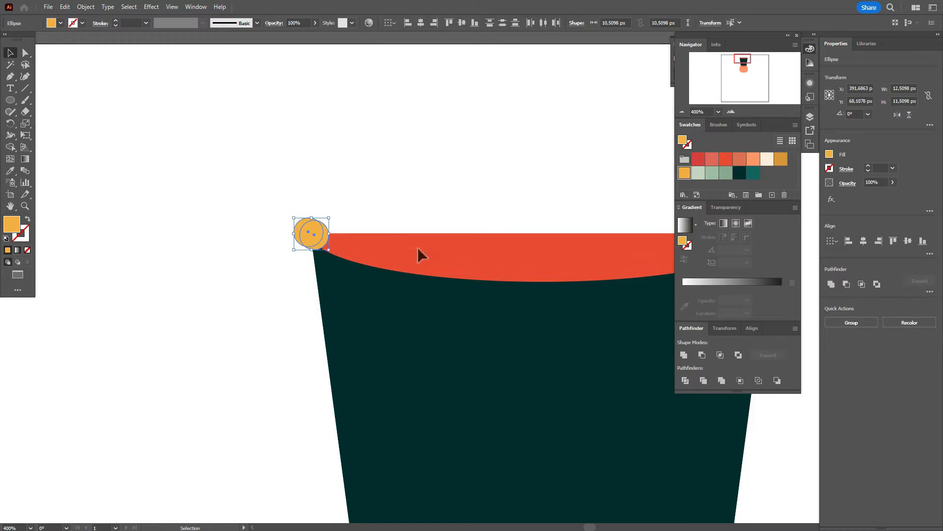
left_click(846, 284)
Fill the crescent on the yellow-orange ball with the darker ochre swatch as its shadow
left_click(10, 206)
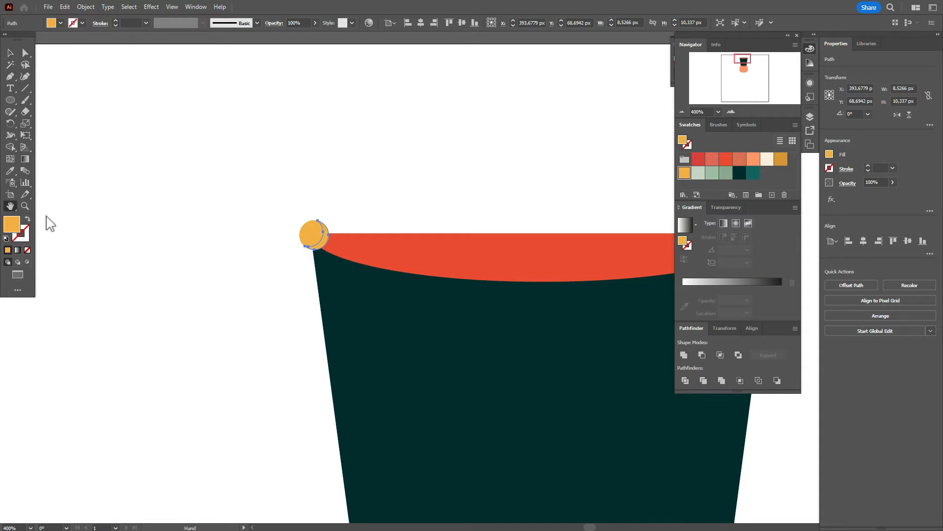
left_click_drag(572, 332, 428, 272)
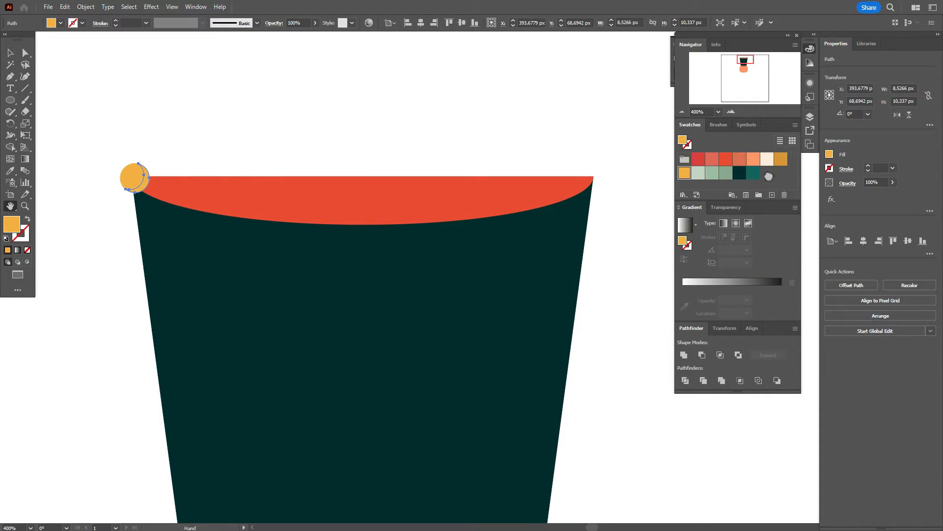
left_click(782, 159)
left_click(10, 53)
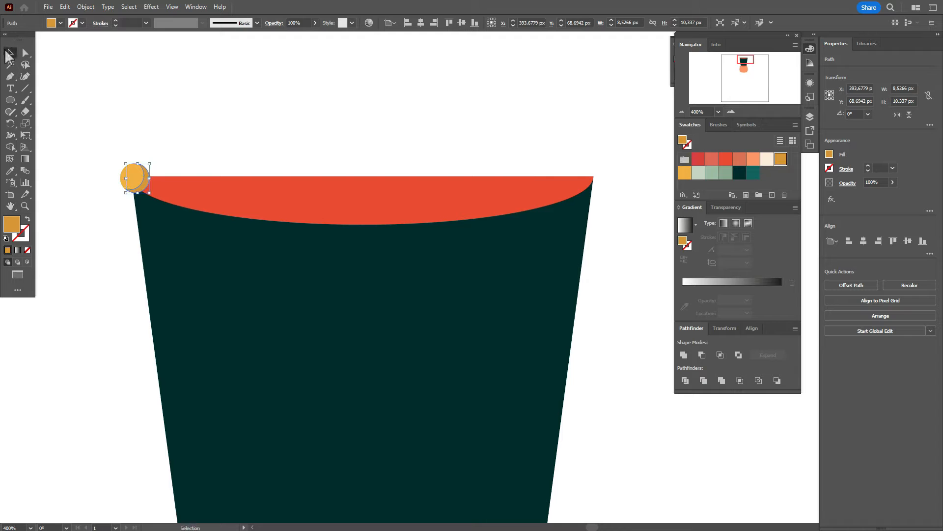
left_click(112, 93)
Draw an ochre ellipse about 163 by 79 px and centre it across the hat's upper edge, with its right end at the upper-right corner
left_click(10, 206)
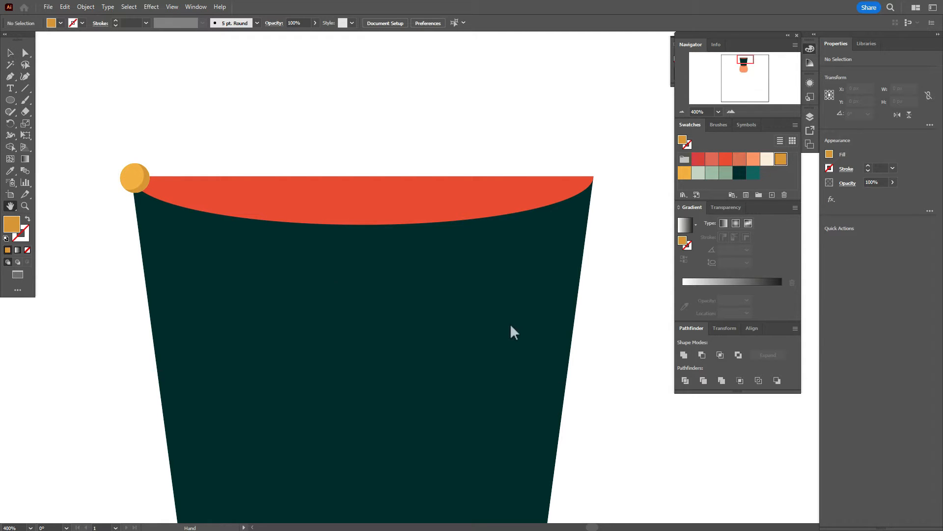
left_click_drag(532, 332, 502, 348)
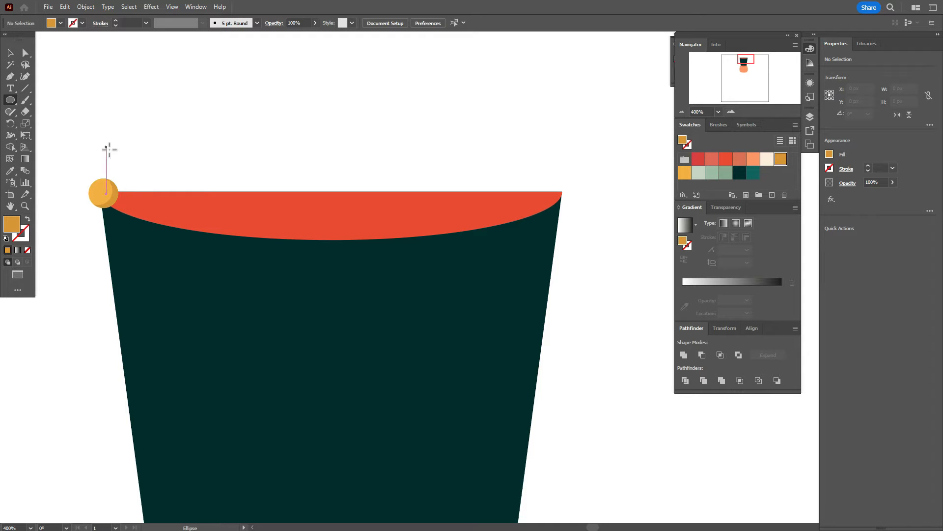
mouse_move(94, 165)
left_mouse_down()
mouse_move(208, 251)
mouse_move(495, 344)
mouse_move(578, 382)
mouse_move(549, 385)
left_mouse_up()
key("v")
left_click_drag(202, 260, 211, 206)
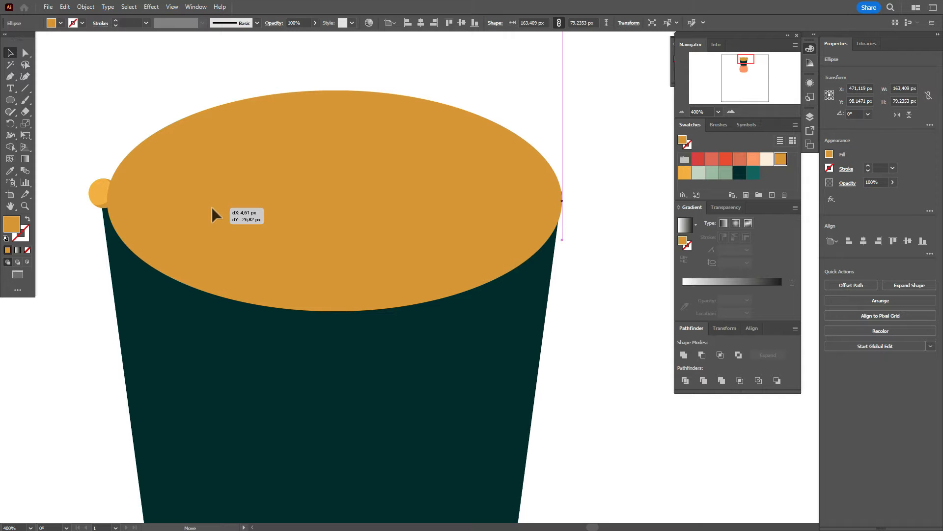
left_click_drag(211, 207, 211, 207)
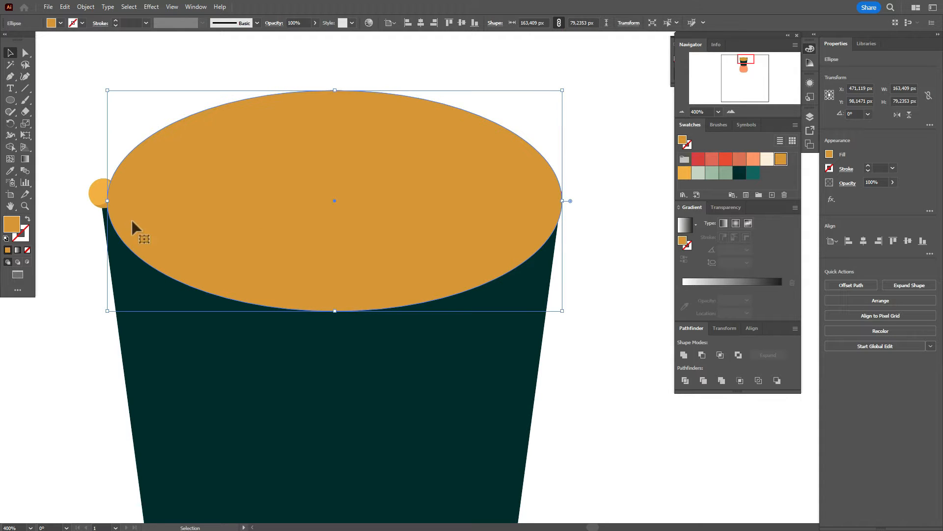
Turn the large ellipse into a yellow-orange outline without fill and apply the 5 pt. Round brush to it
left_click(27, 221)
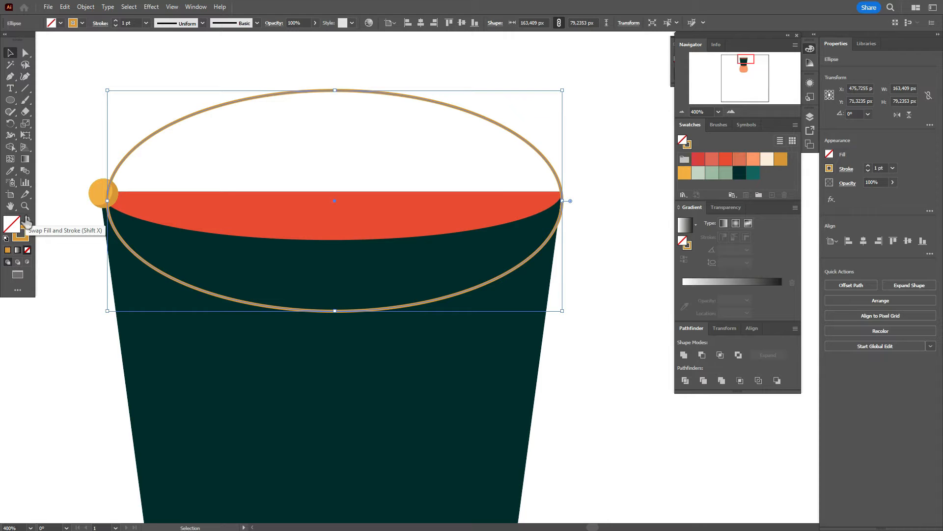
left_click(20, 233)
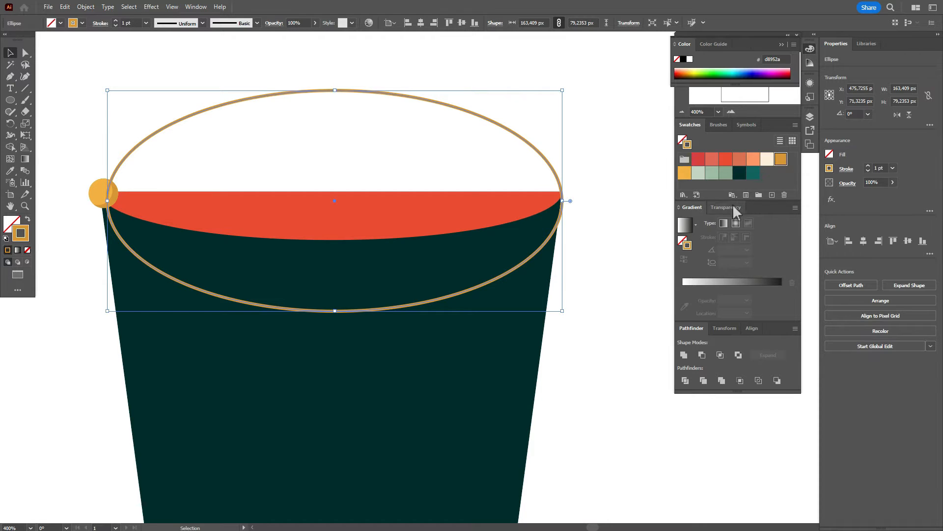
left_click(683, 176)
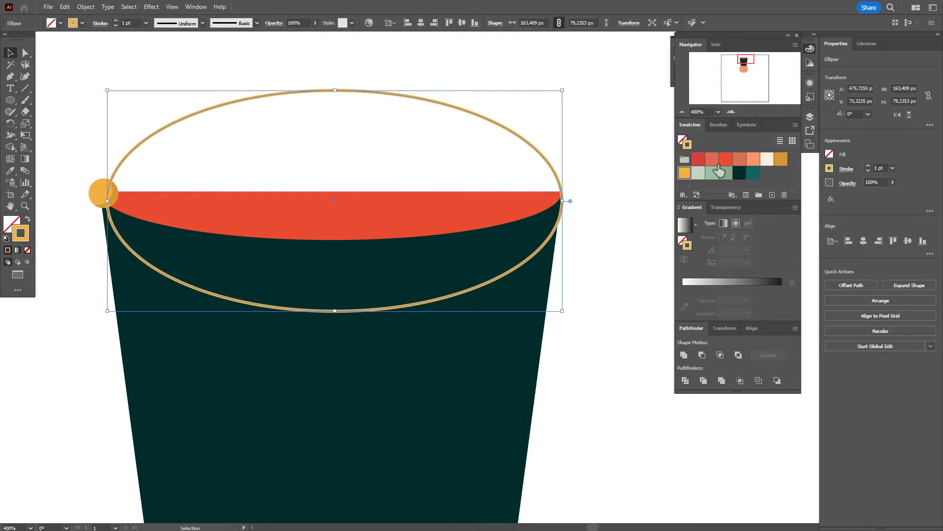
left_click(722, 127)
left_click(702, 144)
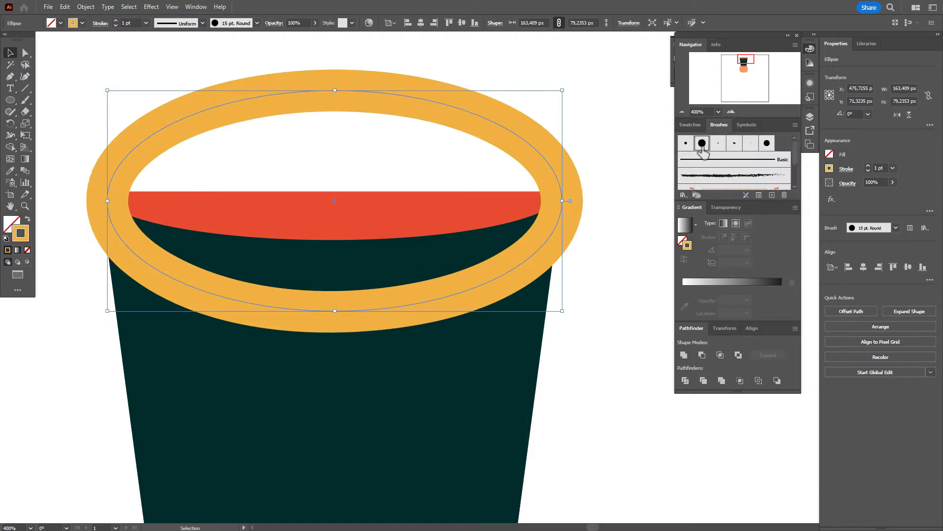
left_click(686, 143)
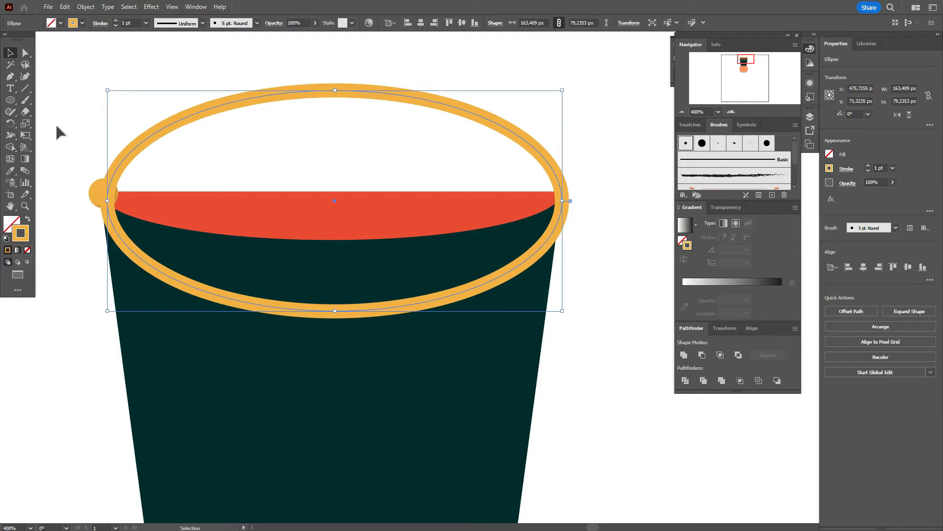
Delete the topmost anchor point of the outlined ellipse, leaving only its lower arc hanging across the hat
left_click(93, 175)
left_click(26, 52)
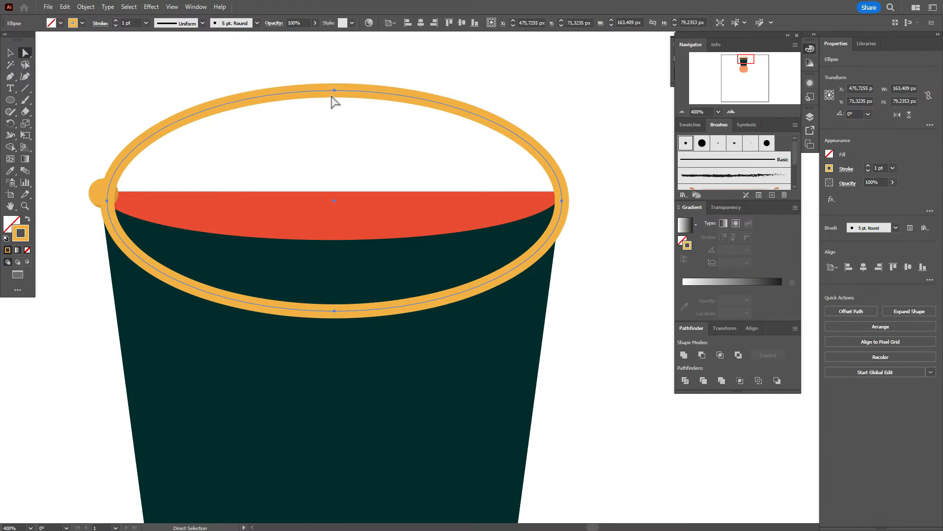
left_click(334, 91)
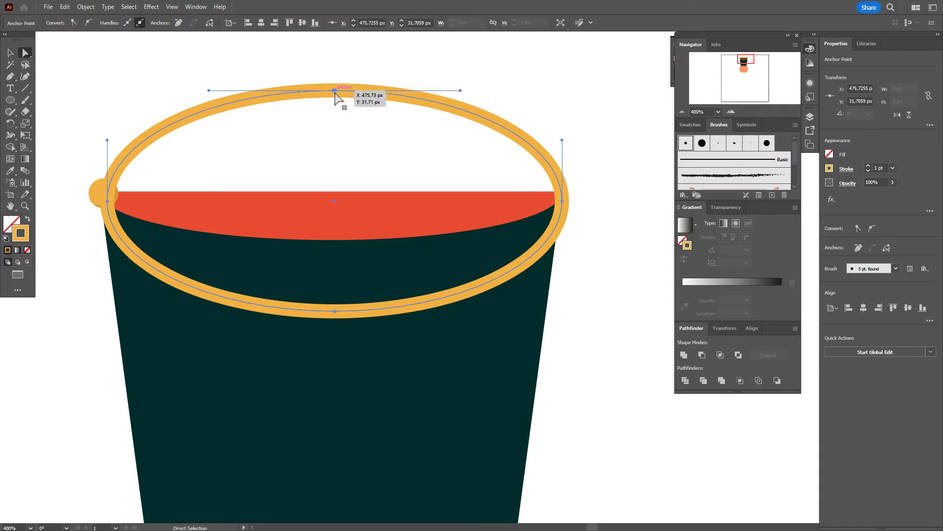
key("Delete")
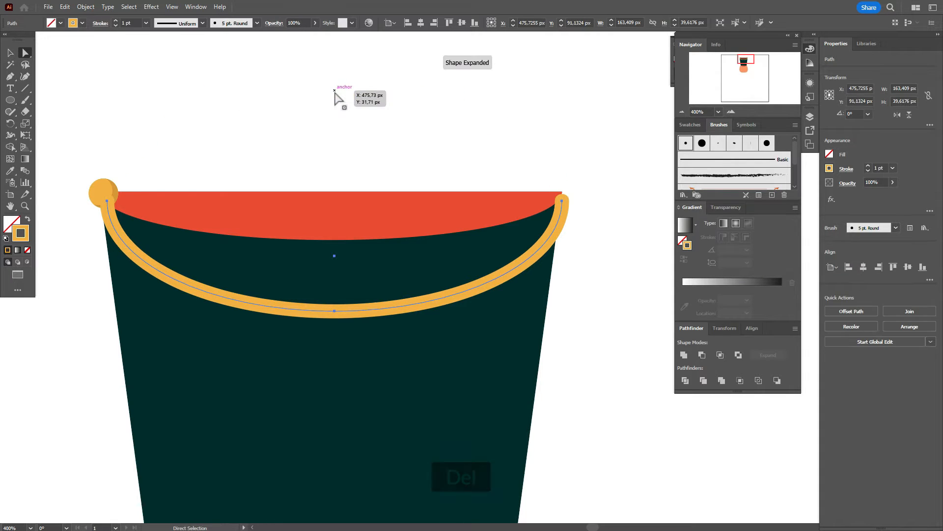
left_click(9, 52)
left_click(182, 110)
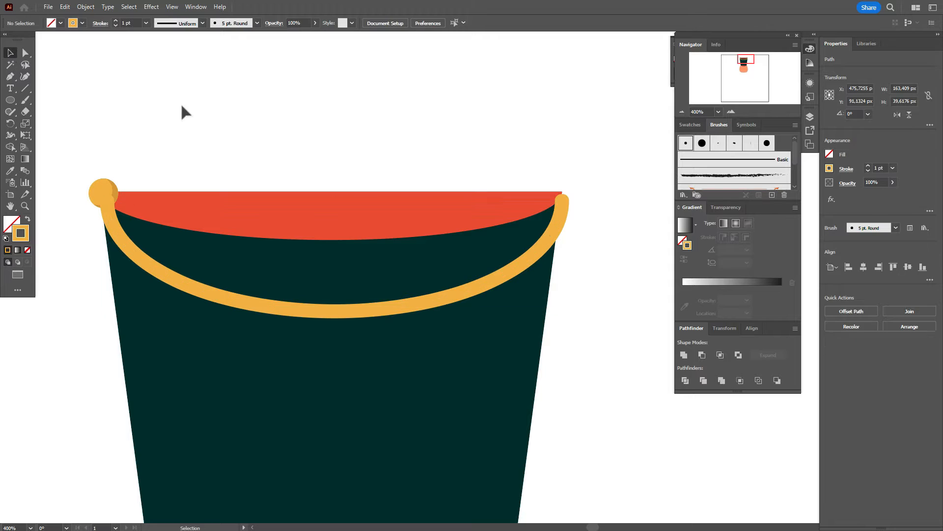
Bring the yellow-orange ball and its crescent shadow to the front, and copy both onto the hat's upper-right corner
left_click(98, 194, "shift")
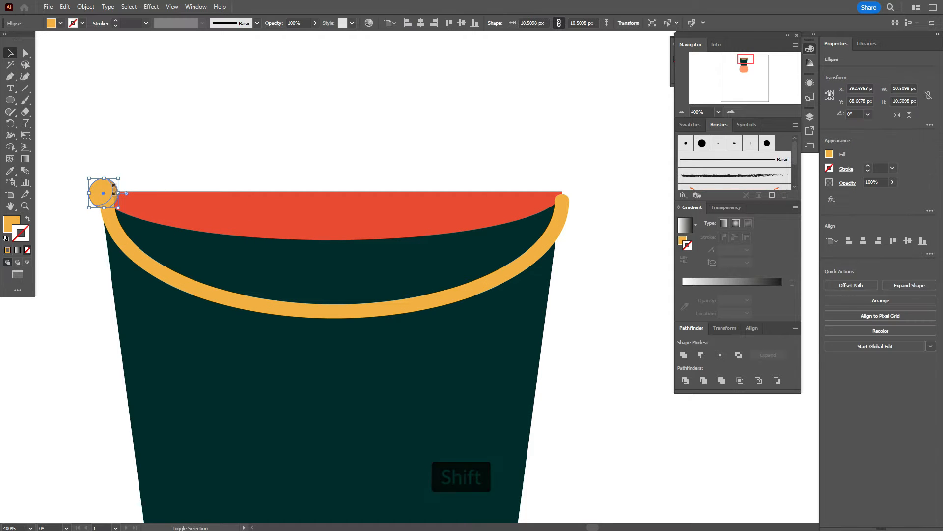
left_click(117, 190, "shift")
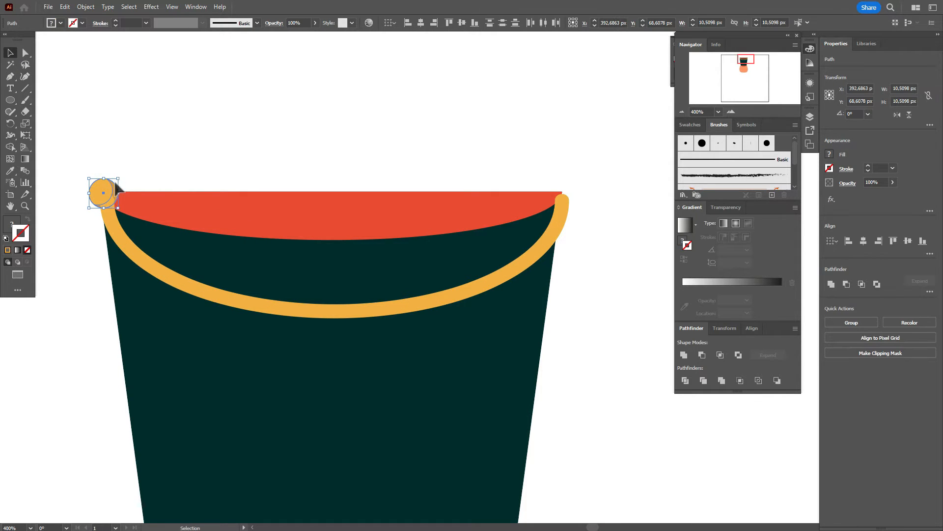
right_click(115, 185)
mouse_move(147, 385)
left_click(251, 388)
left_click_drag(101, 198, 561, 194)
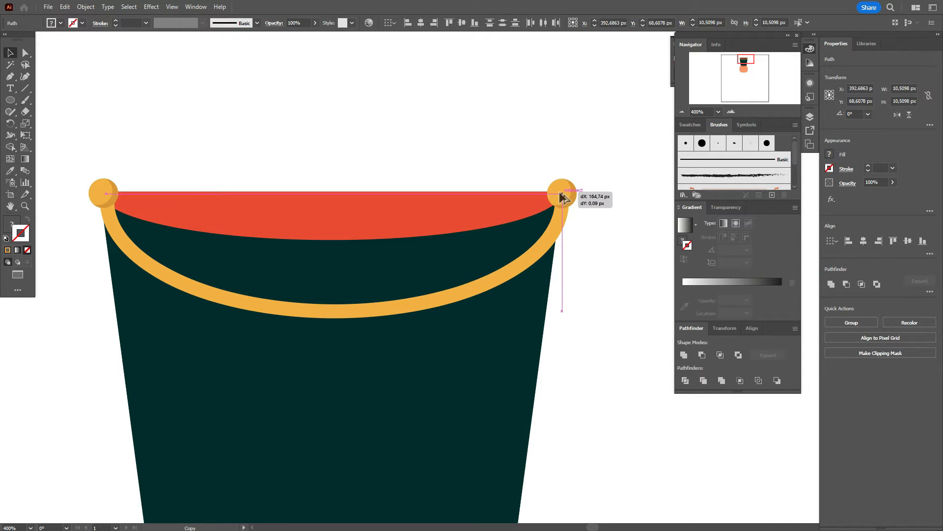
left_click_drag(562, 194, 561, 194)
Narrow the yellow-orange arc slightly from both sides so its ends tuck in beside the two balls
left_click(562, 235)
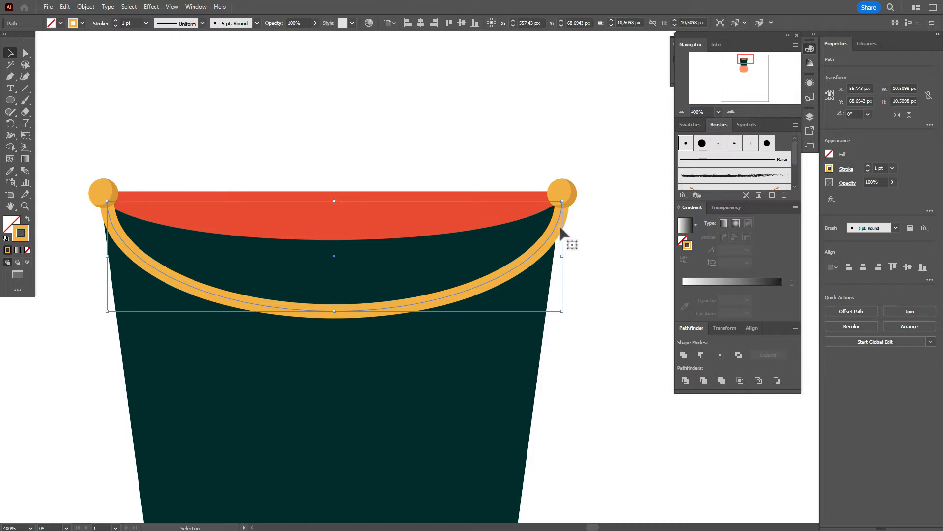
left_click_drag(563, 255, 554, 256)
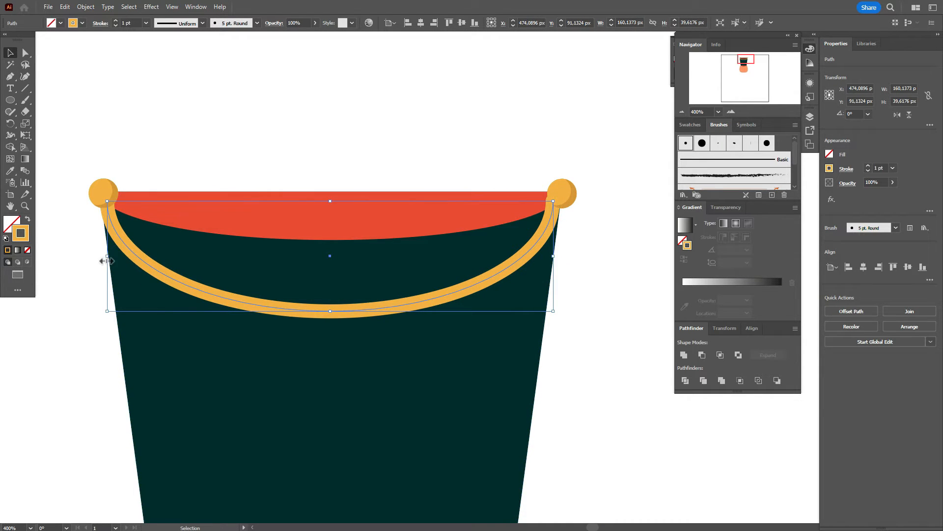
left_click_drag(106, 257, 113, 259)
Nudge the left-hand ball and its crescent shadow 2 px inward and adjust the yellow-orange arc's left end slightly outward
left_click_drag(75, 165, 116, 195)
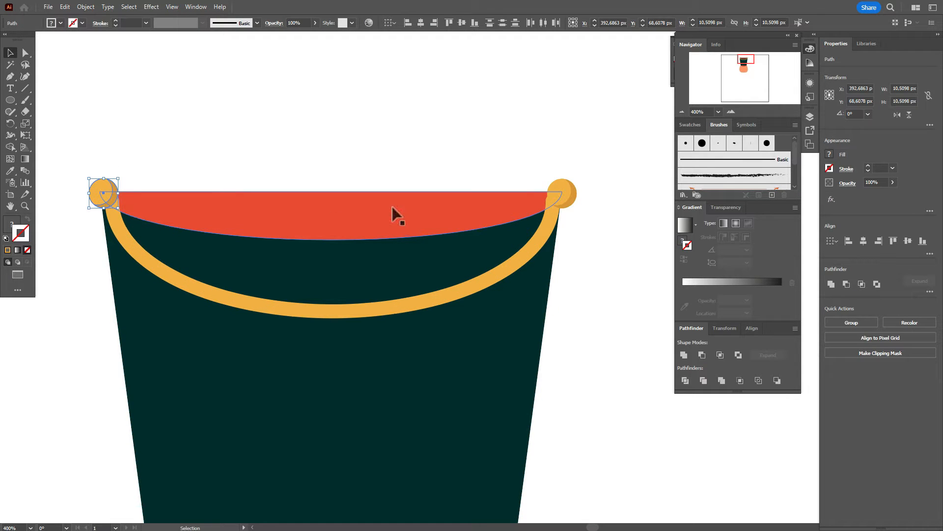
key("Right")
key("Right")
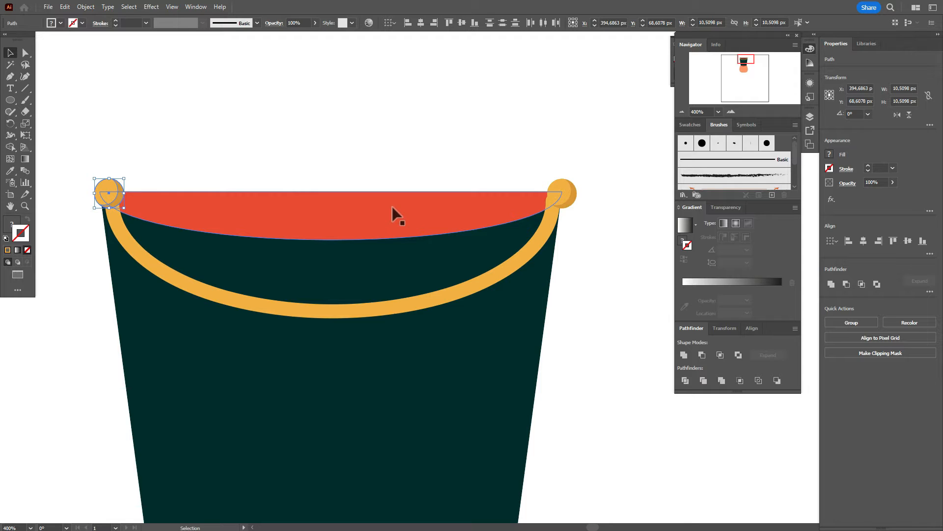
left_click(141, 250)
left_click_drag(115, 256, 110, 256)
left_click(221, 133)
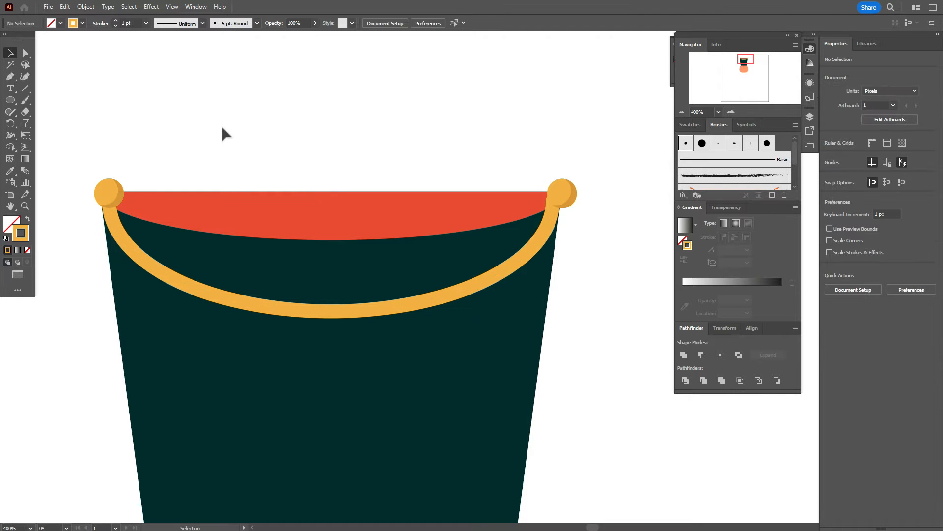
Nudge the right-hand ball and its crescent shadow 3 px inward along the hat's upper edge
left_click(571, 197)
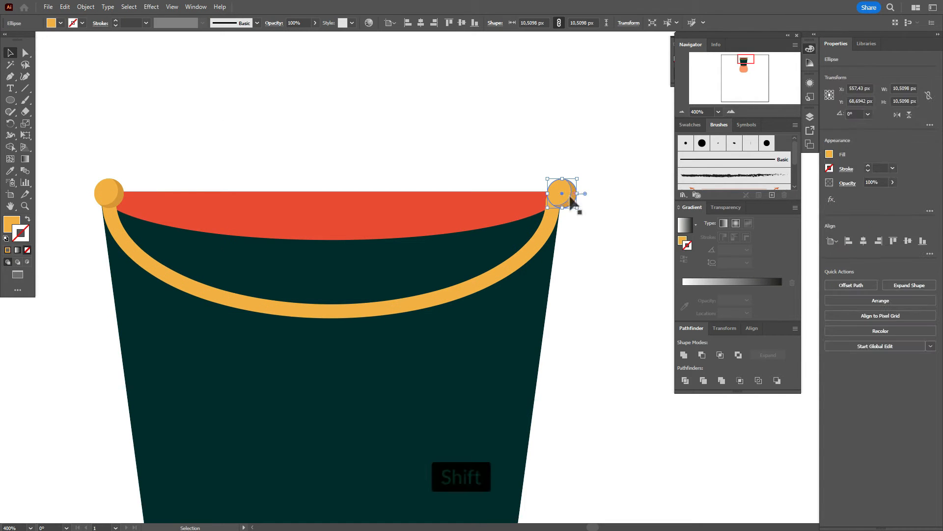
left_click(576, 184, "shift")
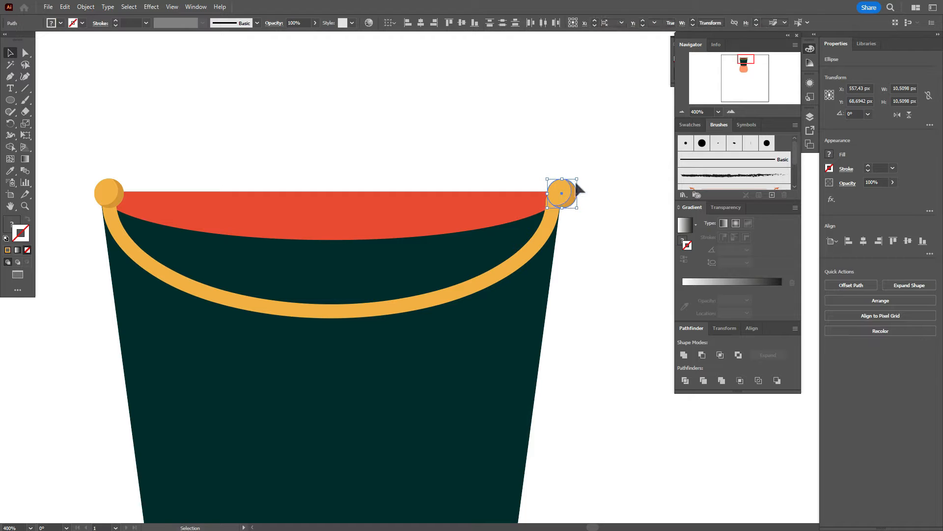
key("Left")
key("Left")
key("Left")
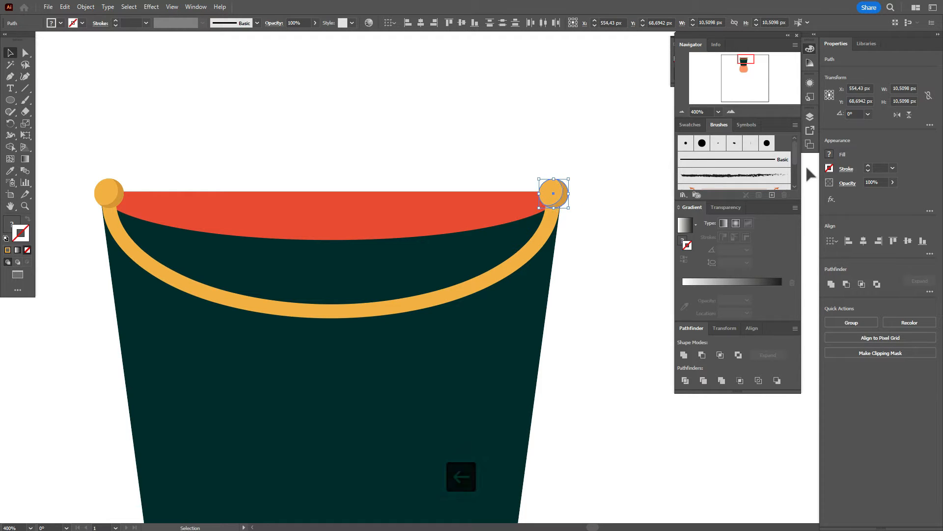
left_click(548, 148)
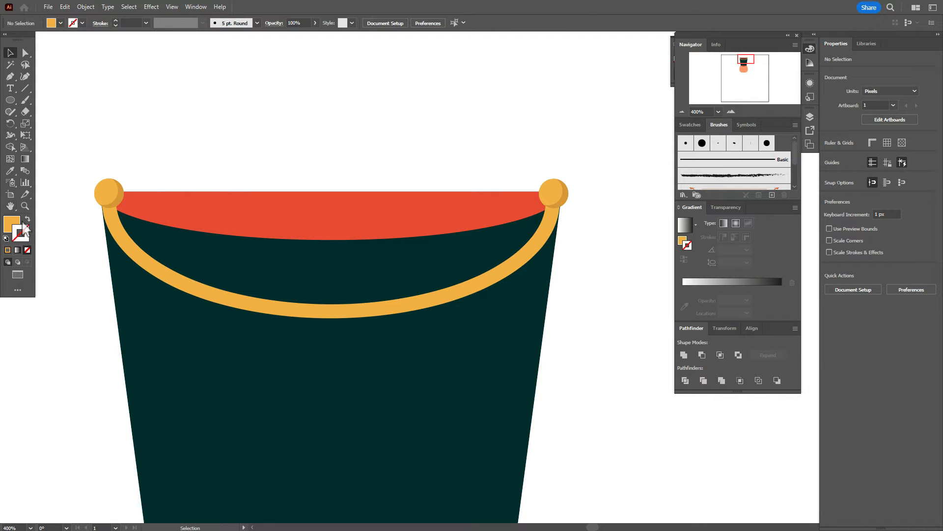
Set the cream swatch as the fill with no stroke, ready for shapes beside the head
left_click(14, 210)
left_click_drag(198, 363, 189, 150)
left_click_drag(314, 378, 315, 270)
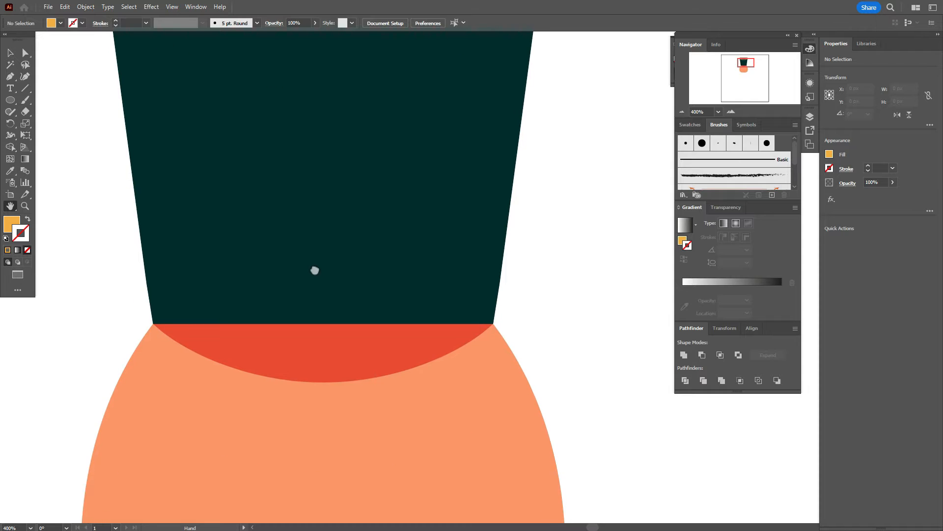
left_click_drag(333, 377, 282, 246)
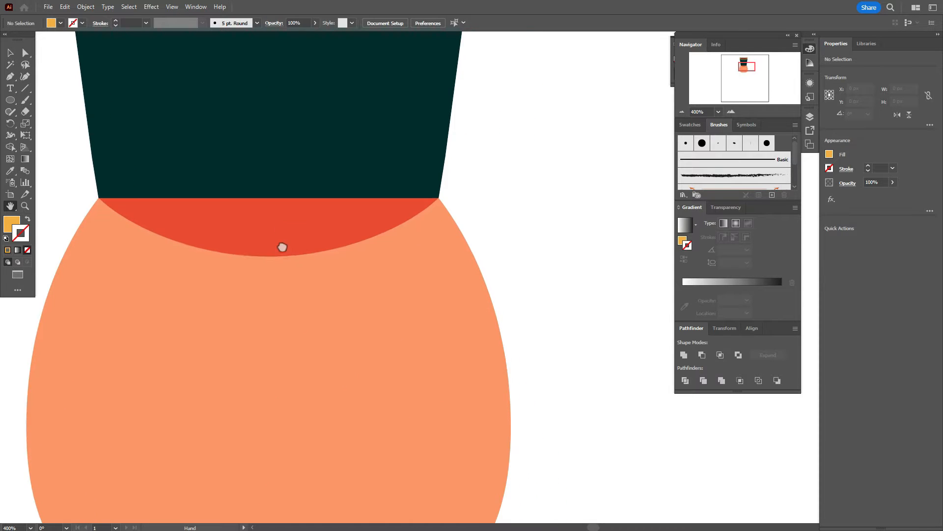
left_click_drag(375, 384, 261, 316)
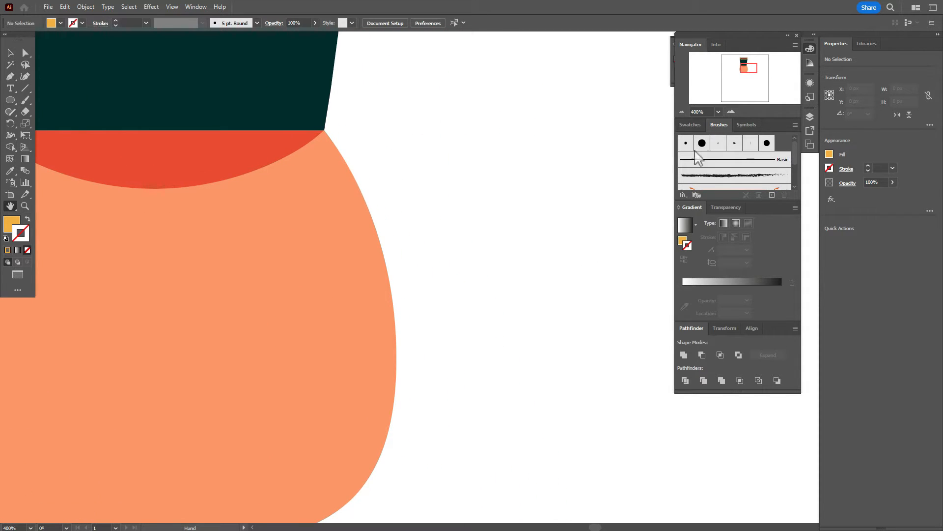
left_click(692, 125)
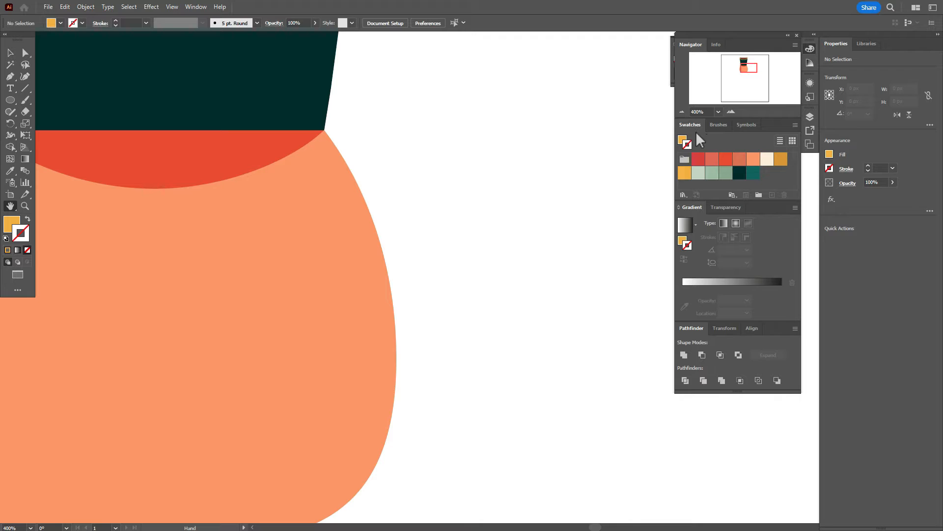
left_click(766, 159)
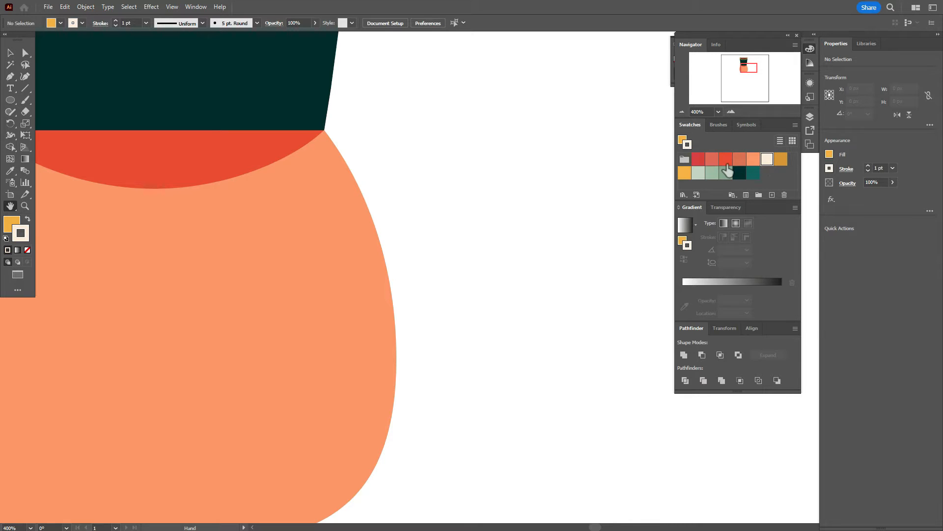
left_click(27, 250)
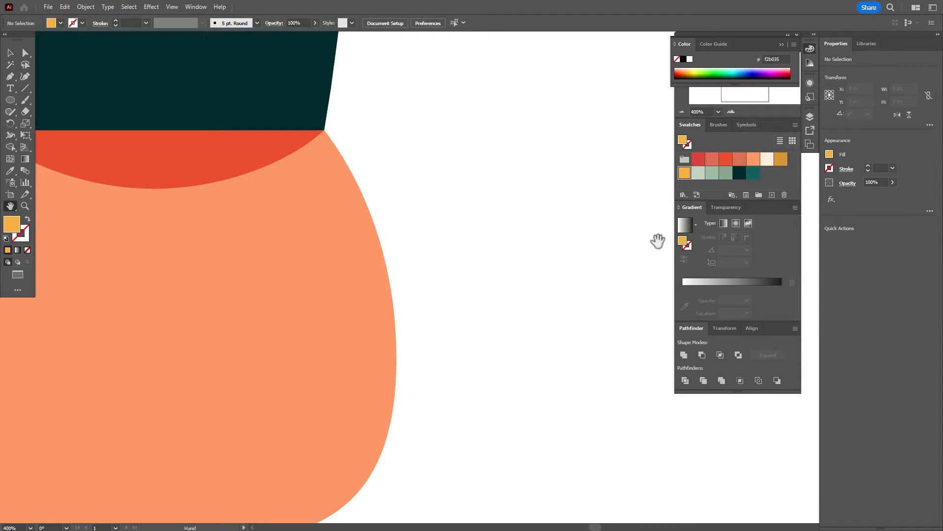
left_click(811, 49)
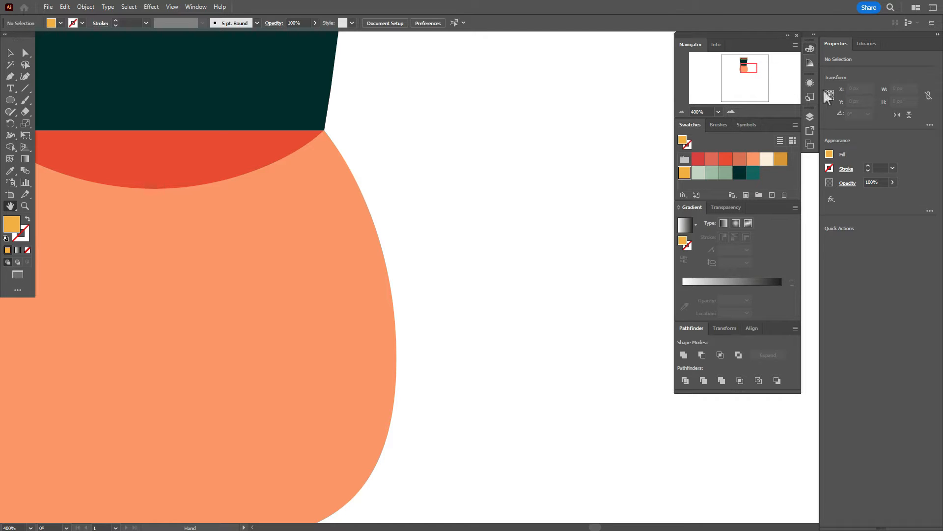
left_click(767, 159)
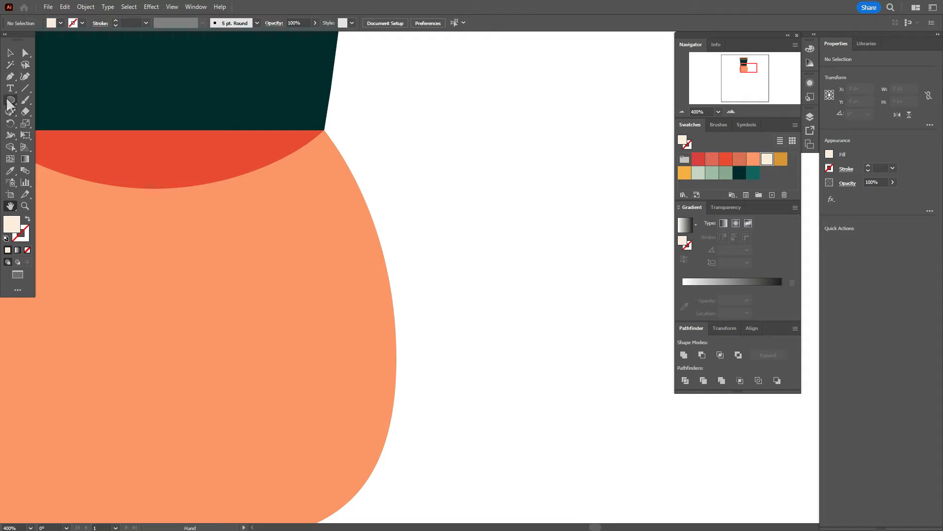
Draw two overlapping cream ellipses at the head's right side, about 103 × 80 px below and 80 × 62 px above
mouse_move(299, 248)
left_mouse_down()
mouse_move(545, 385)
mouse_move(586, 473)
left_mouse_up()
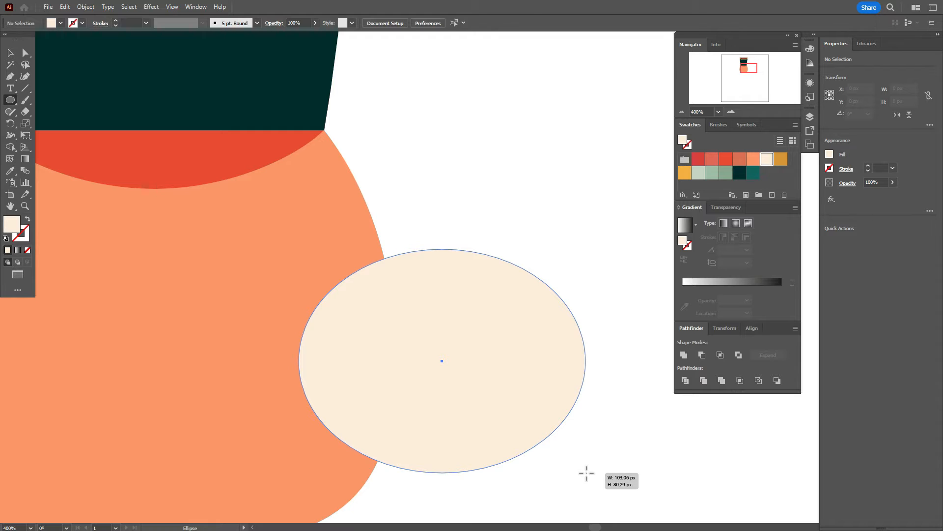
left_click_drag(586, 473, 586, 472)
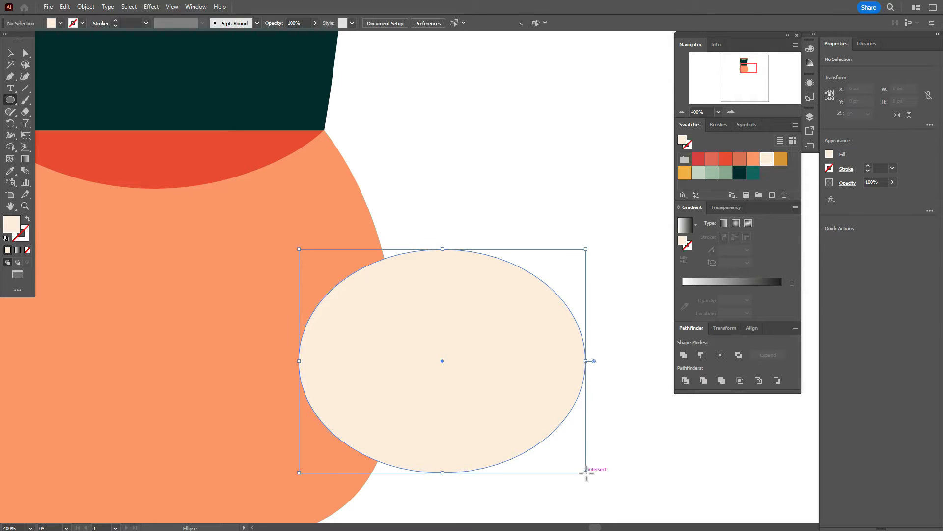
mouse_move(325, 130)
left_mouse_down()
mouse_move(419, 219)
mouse_move(546, 302)
left_mouse_up()
left_click(10, 53)
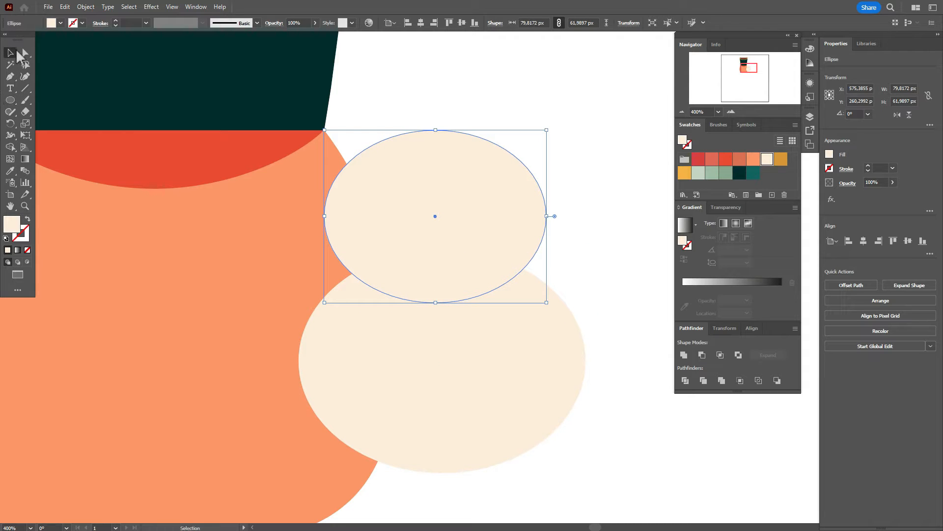
Send both cream ellipses to the back so they sit behind the orange head
left_click(541, 372, "shift")
right_click(539, 367)
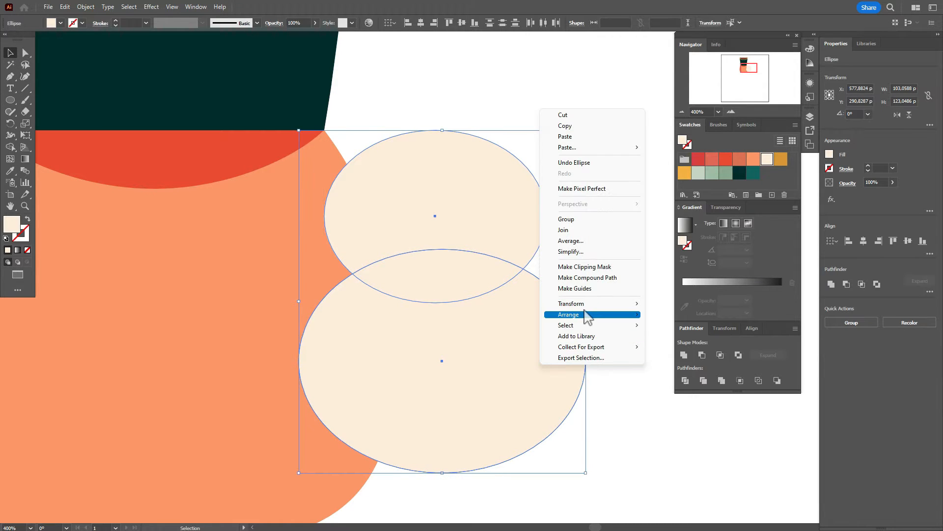
mouse_move(570, 314)
left_click(725, 347)
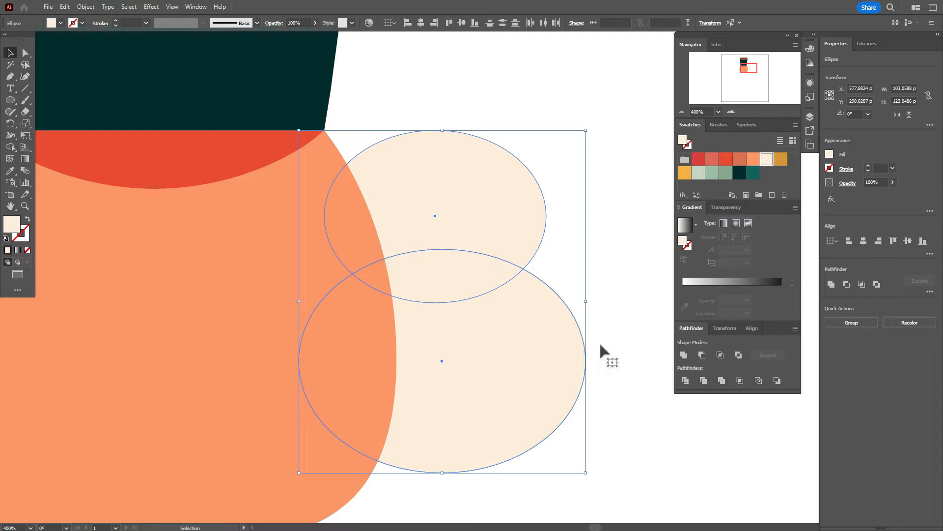
left_click(615, 332)
Reshape the larger cream ellipse by raising its bottom anchor about 5 px and pulling its right anchor about 5 px outward
left_click(516, 391)
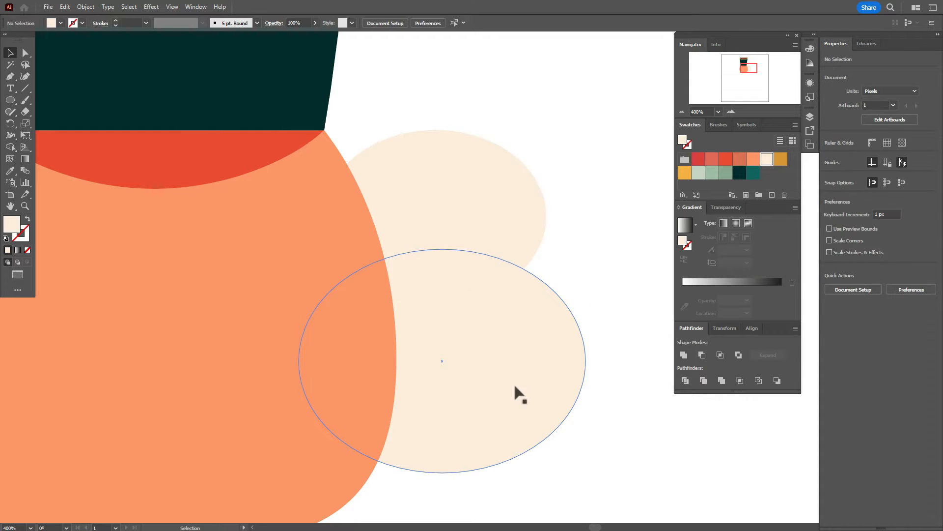
left_click(26, 54)
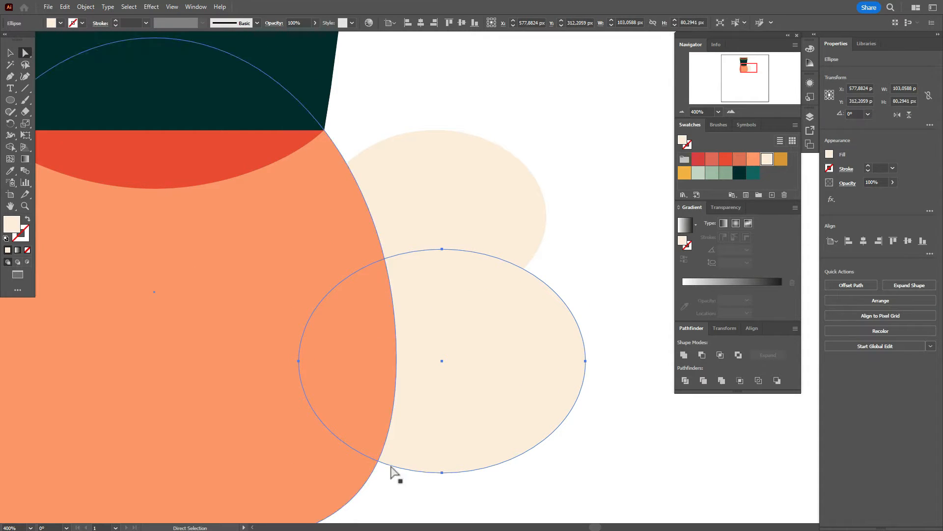
left_click(442, 473)
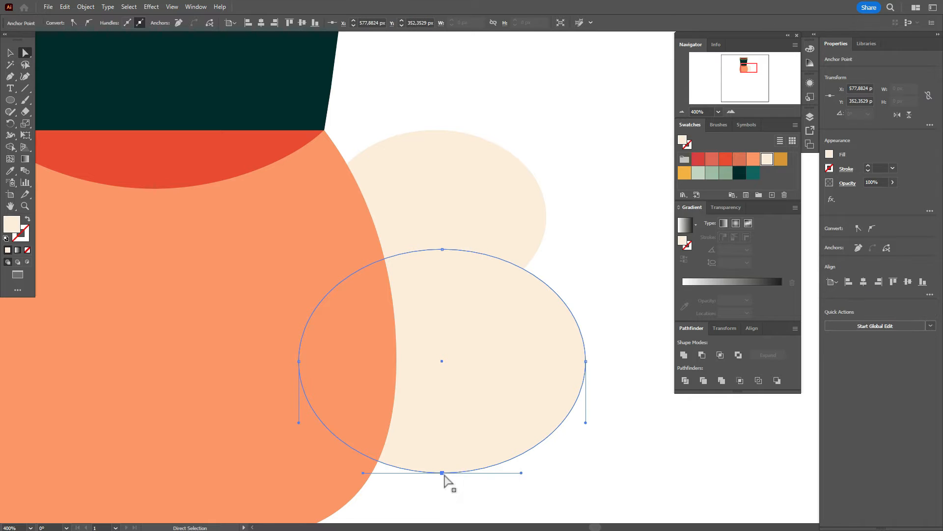
left_click_drag(443, 473, 443, 459)
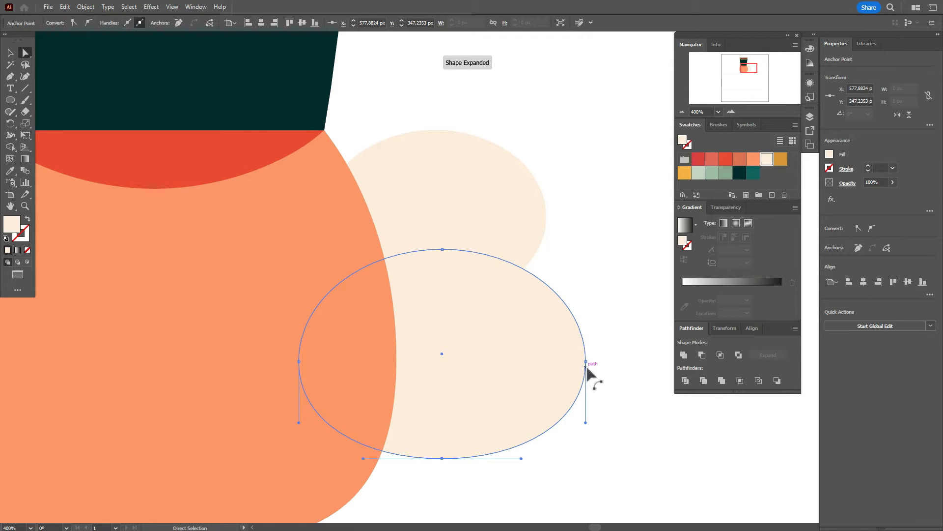
left_click_drag(586, 366, 600, 363)
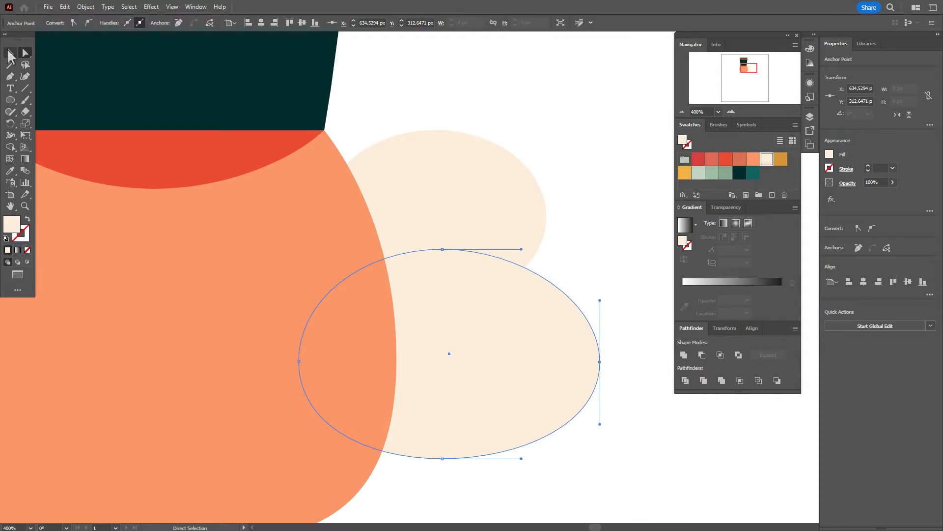
left_click(9, 53)
left_click(443, 94)
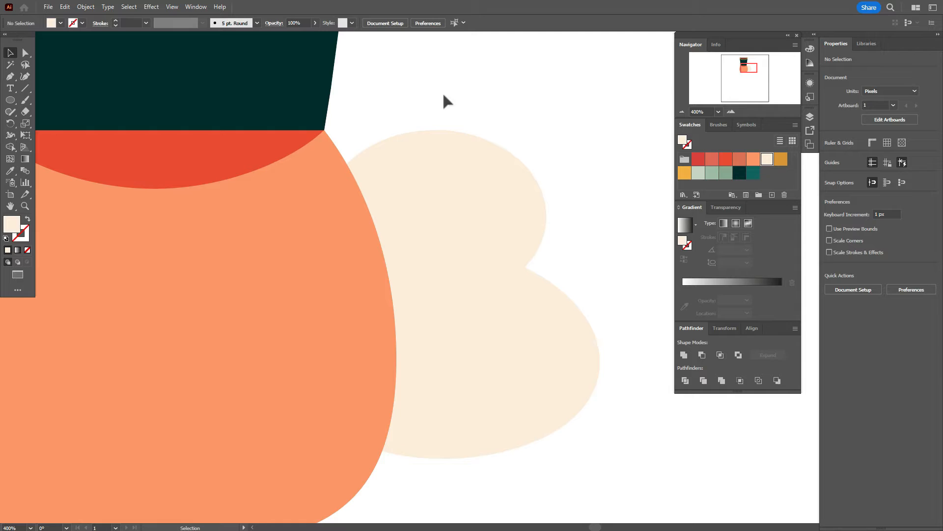
Place another cream ellipse, about 72 × 62 px, over the top of the smaller ellipse and subtract it to leave a crescent
left_click(10, 100)
left_click_drag(353, 69, 525, 240)
left_click(14, 54)
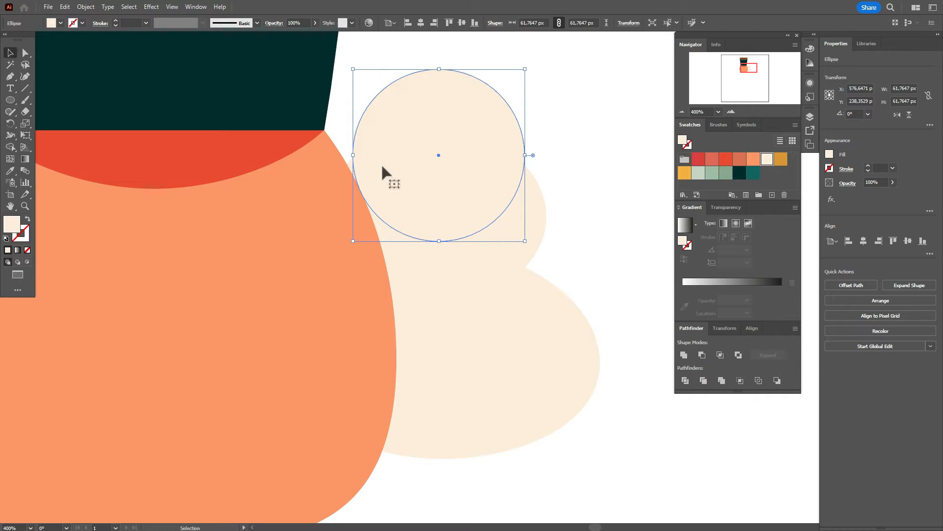
left_click_drag(354, 155, 324, 154)
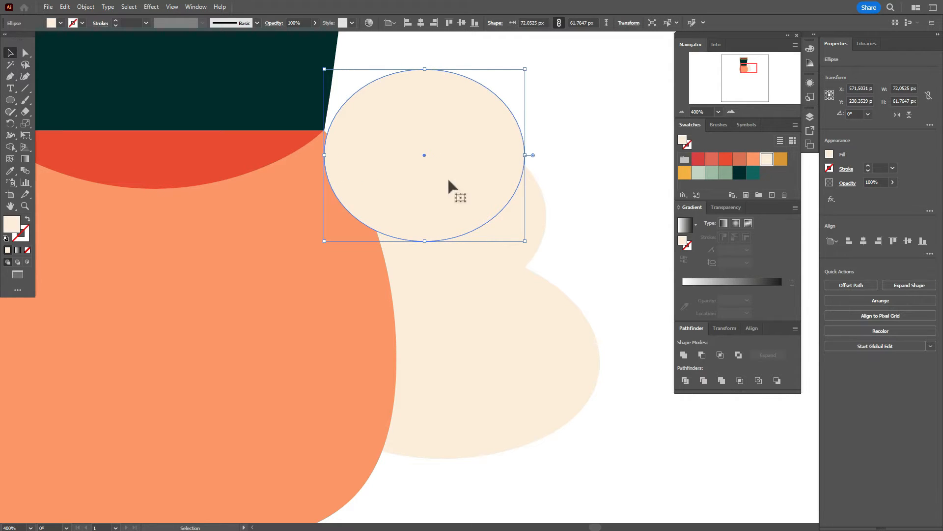
left_click_drag(447, 179, 456, 145)
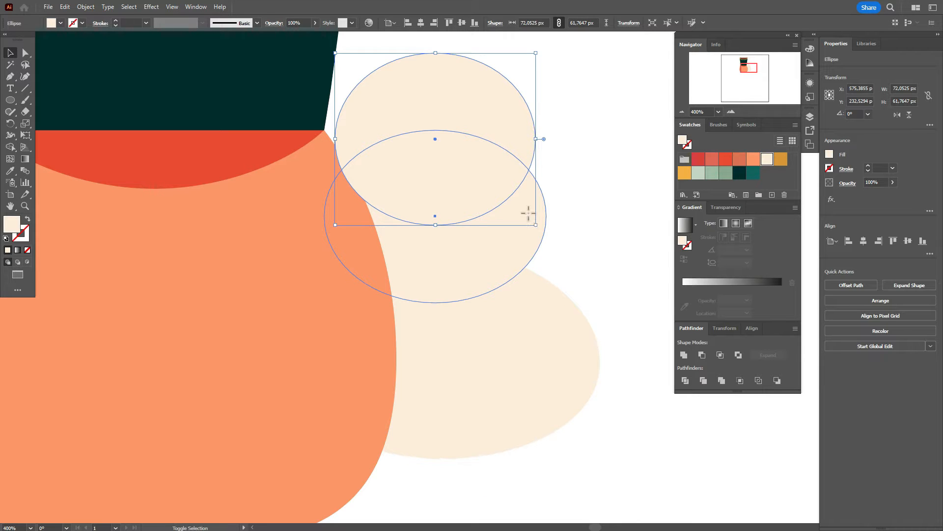
left_click(529, 219, "shift")
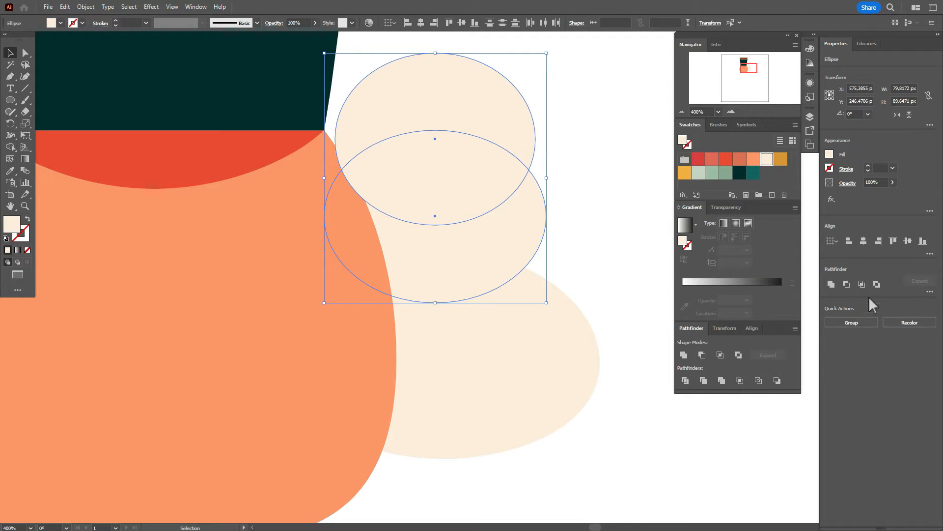
left_click(847, 284)
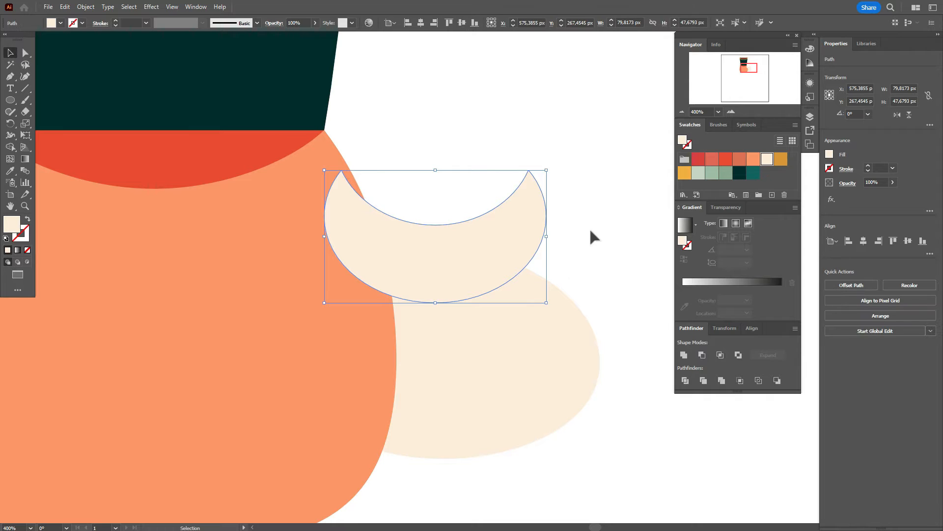
Send the crescent and the larger ellipse to the back, and move the crescent up about 6 px
left_click(520, 318, "shift")
right_click(519, 319)
mouse_move(565, 266)
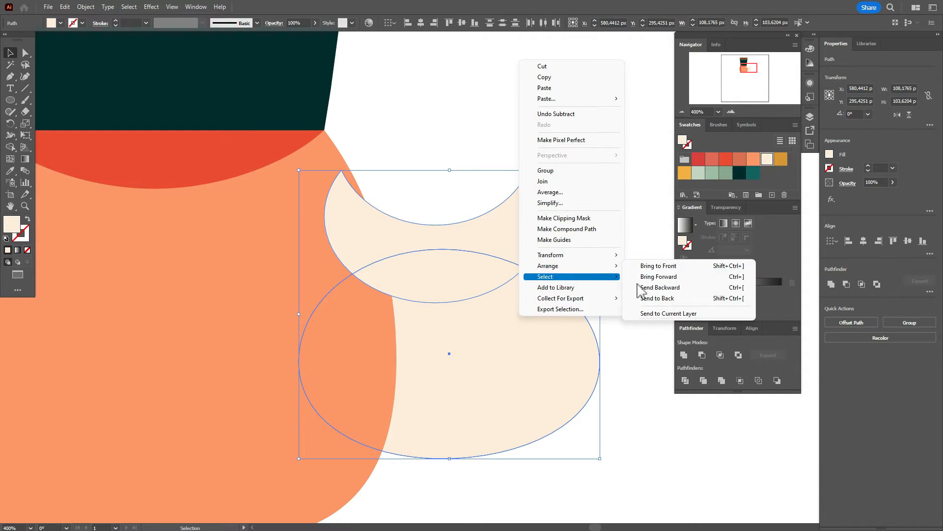
left_click(660, 298)
left_click(614, 263)
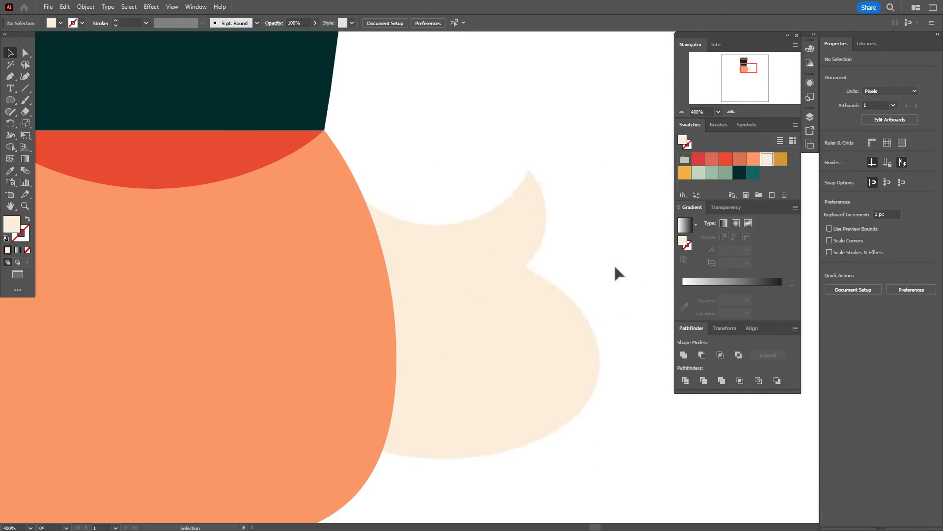
left_click(486, 236)
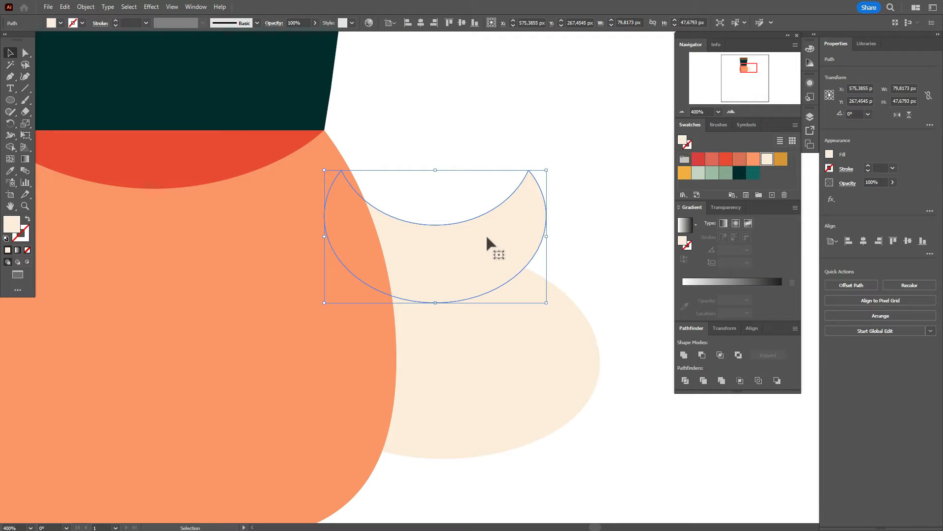
left_click_drag(485, 234, 485, 218)
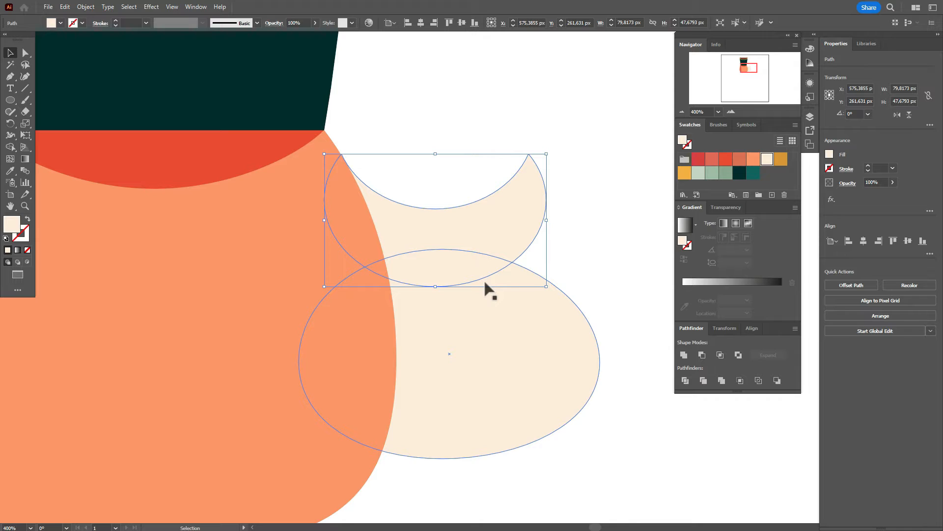
Reshape the cream crescent by pulling its bottom anchor about 12 px outward, away from the head, and about 12 px down
left_click(25, 53)
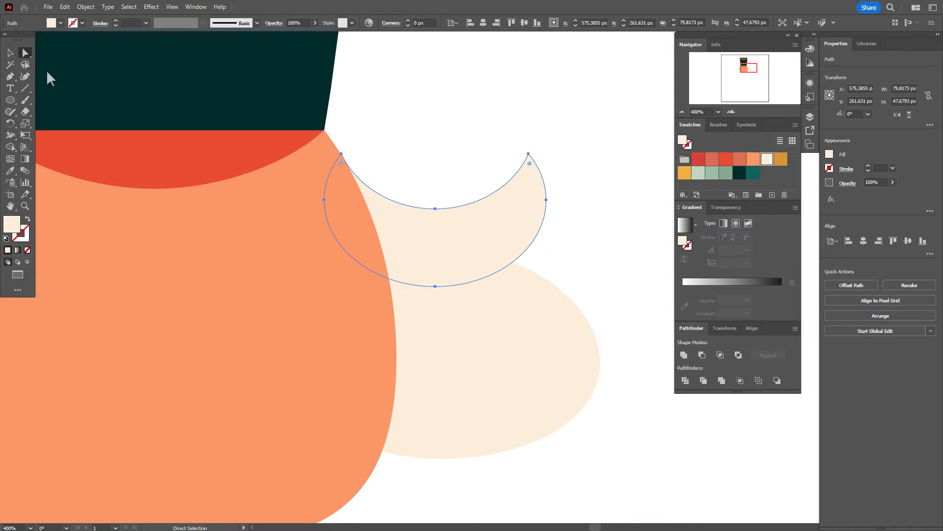
left_click(435, 286)
left_click_drag(435, 286, 470, 319)
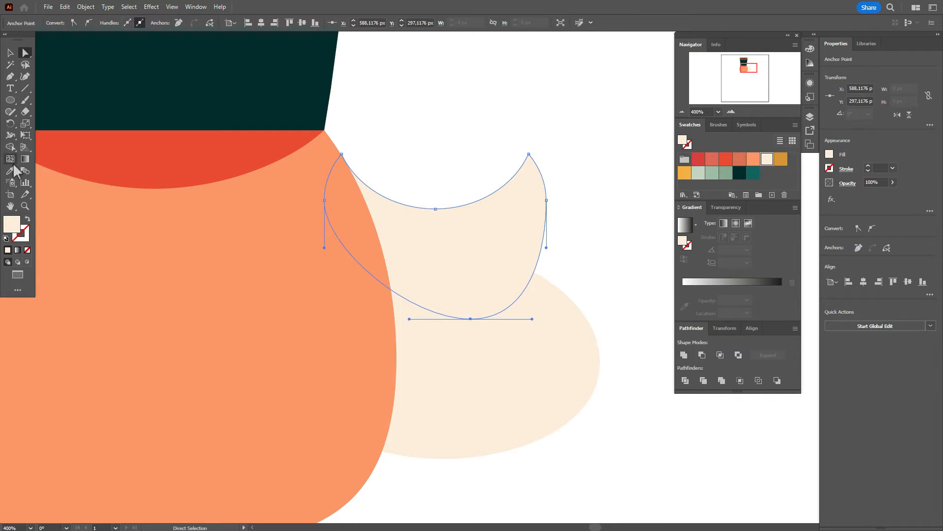
left_click(10, 53)
left_click(445, 112)
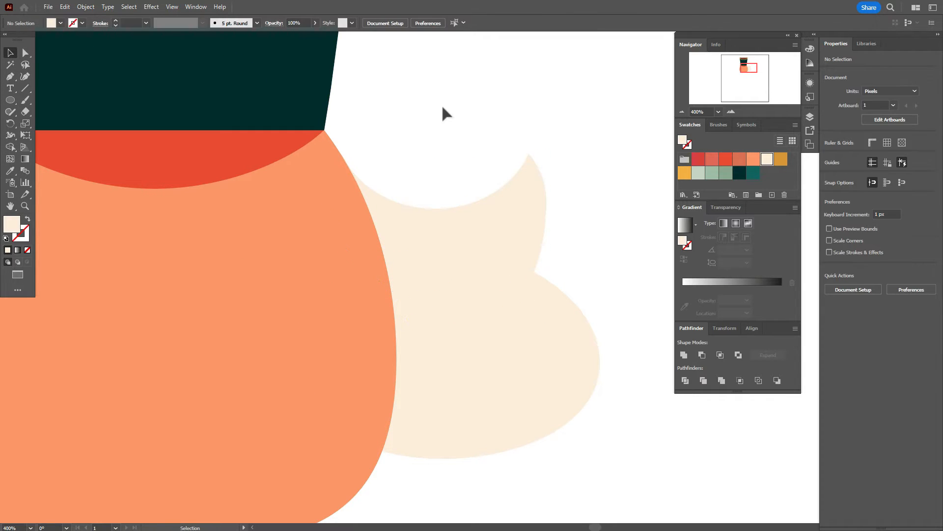
left_click(538, 345)
left_click(656, 280)
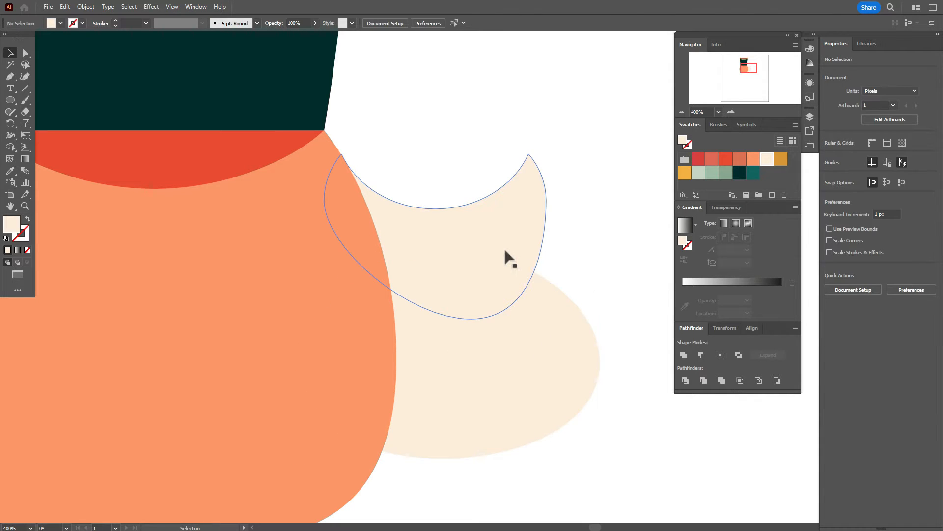
Move the crescent up about 2 px and widen it toward the head to about 83 px
left_click_drag(505, 250, 502, 242)
left_click(608, 237)
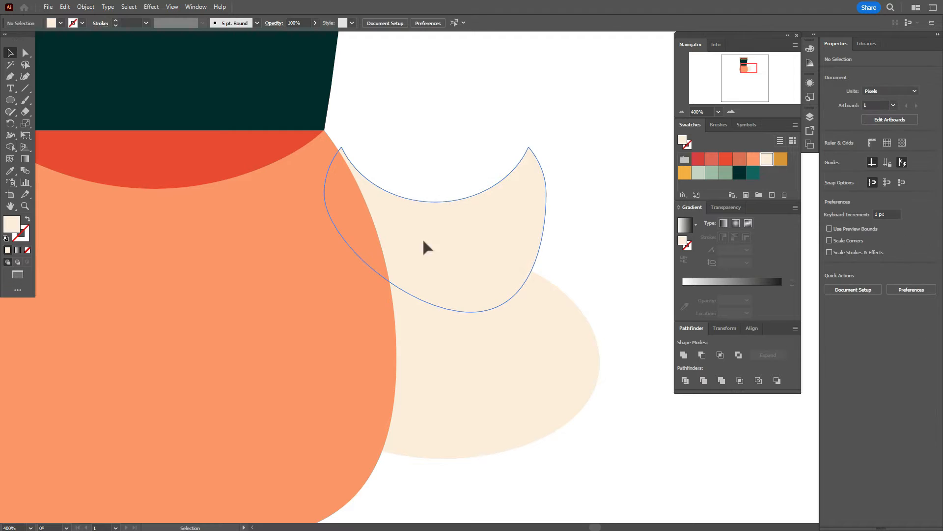
left_click(423, 241)
left_click_drag(324, 230, 316, 229)
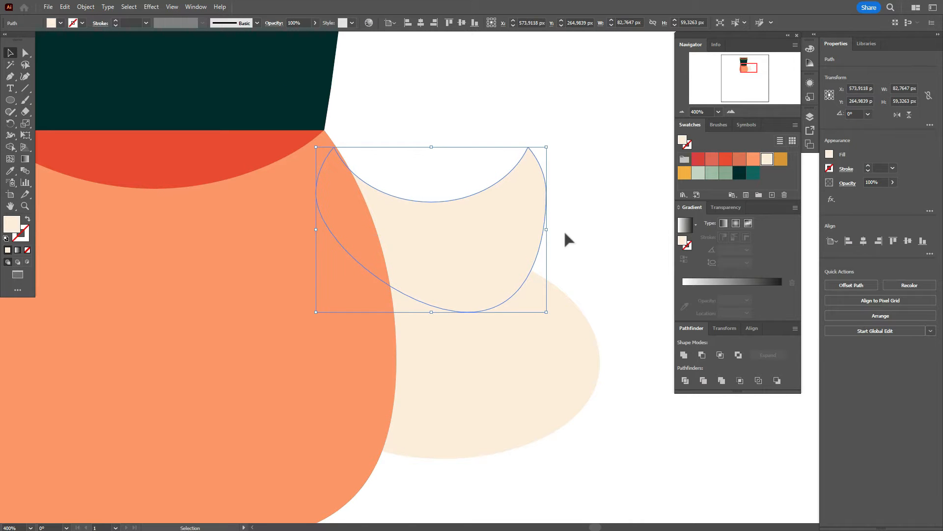
left_click(583, 236)
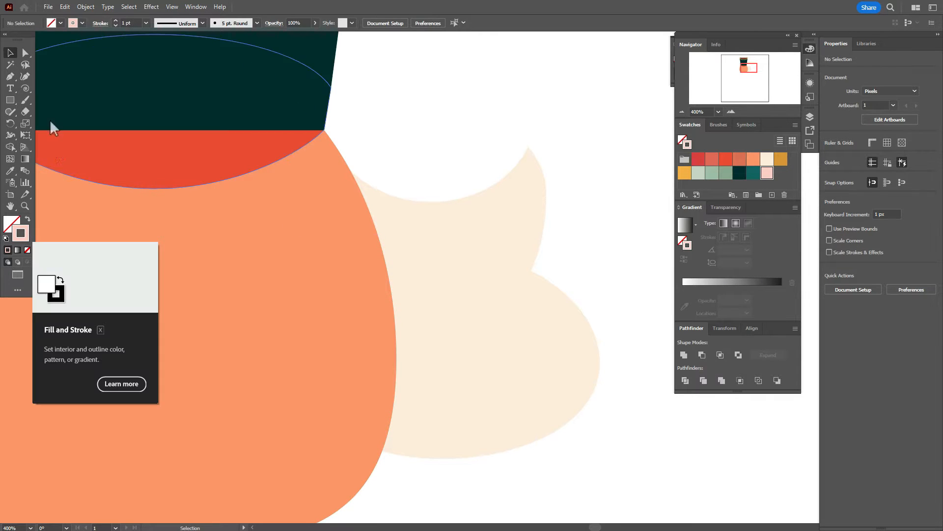
Draw a spiral about 37 × 36 px with no fill and a 1 pt pale pink stroke, and place it over the crescent
left_click(25, 88)
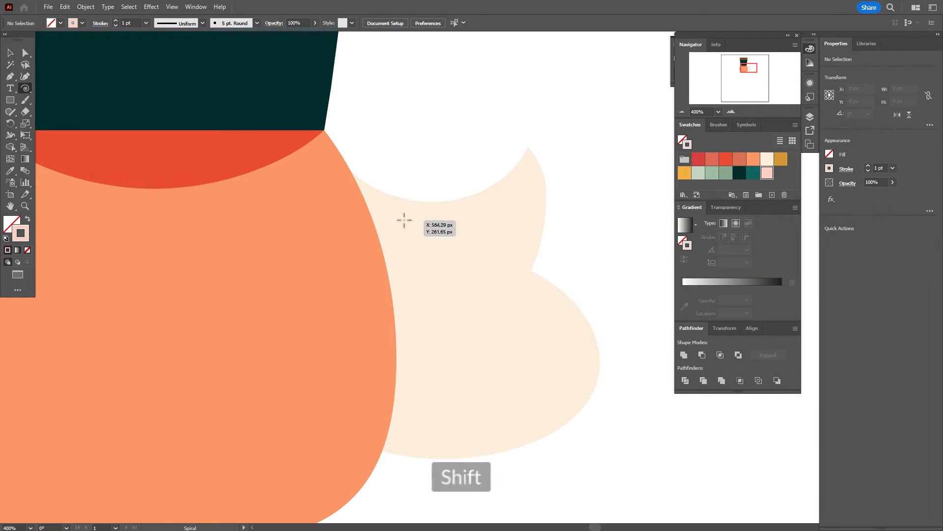
left_click_drag(396, 215, 441, 263)
left_click(11, 53)
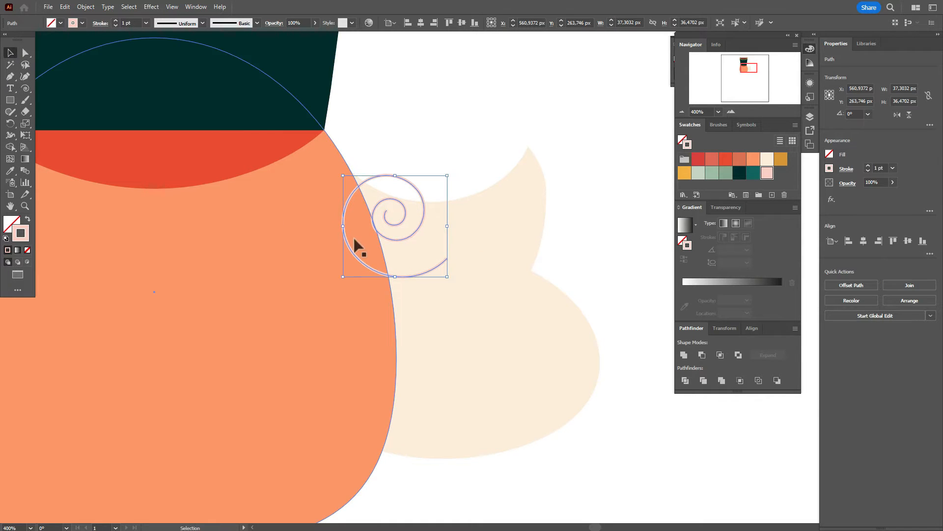
left_click_drag(417, 229, 473, 245)
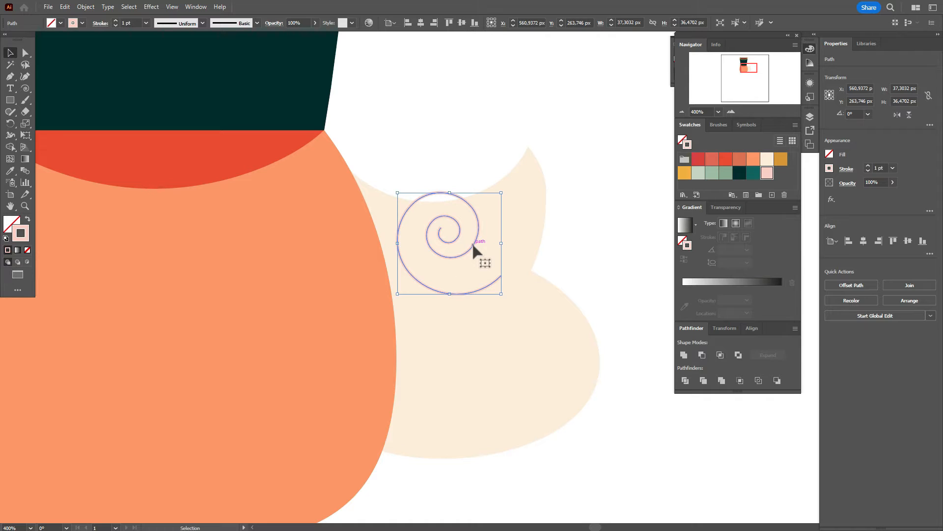
Reflect the spiral horizontally so its open end faces the orange head
right_click(473, 244)
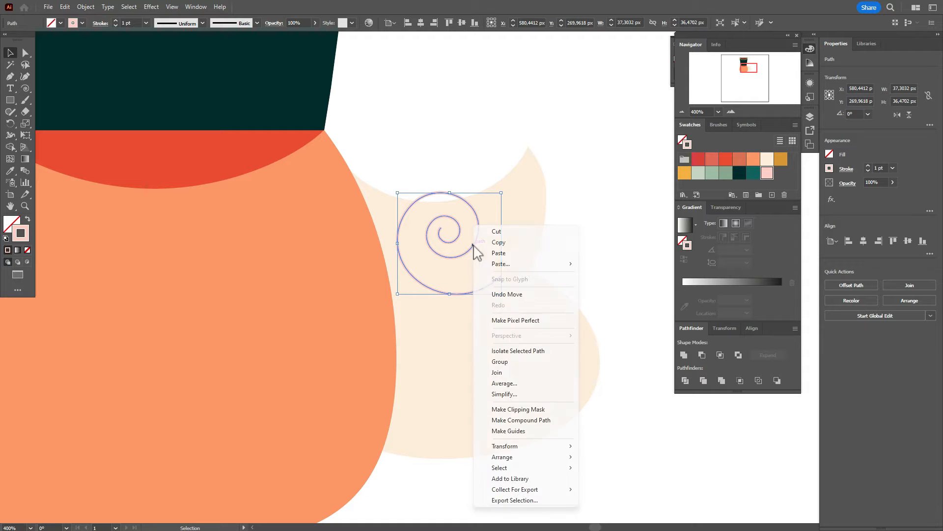
mouse_move(560, 445)
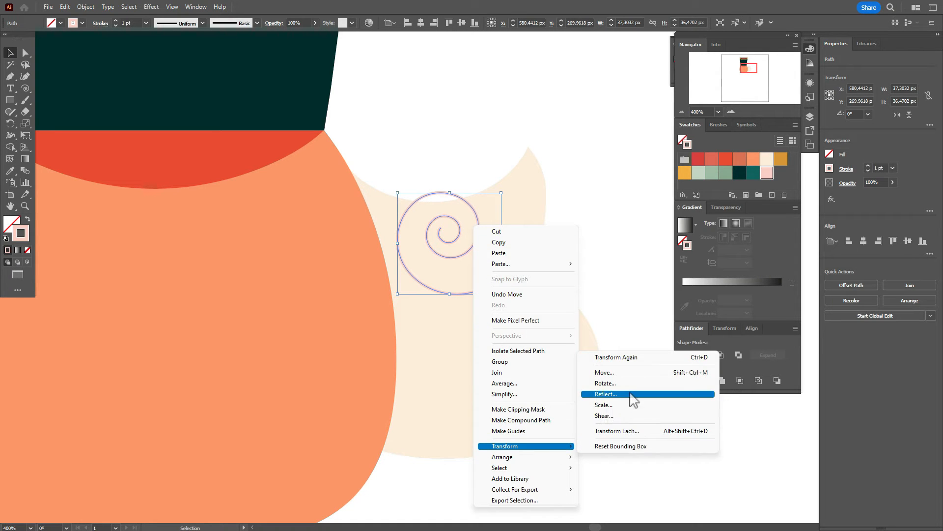
left_click(631, 395)
left_click(589, 328)
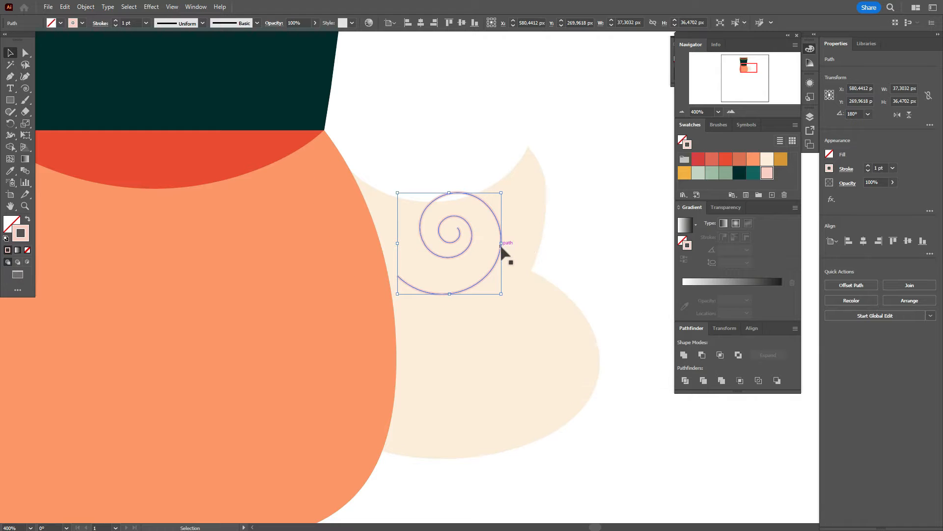
Widen the spiral to about 45 px and send it to the back together with the crescent and the cream ellipse
left_click_drag(501, 245, 483, 289)
left_click(475, 339, "shift")
right_click(498, 304)
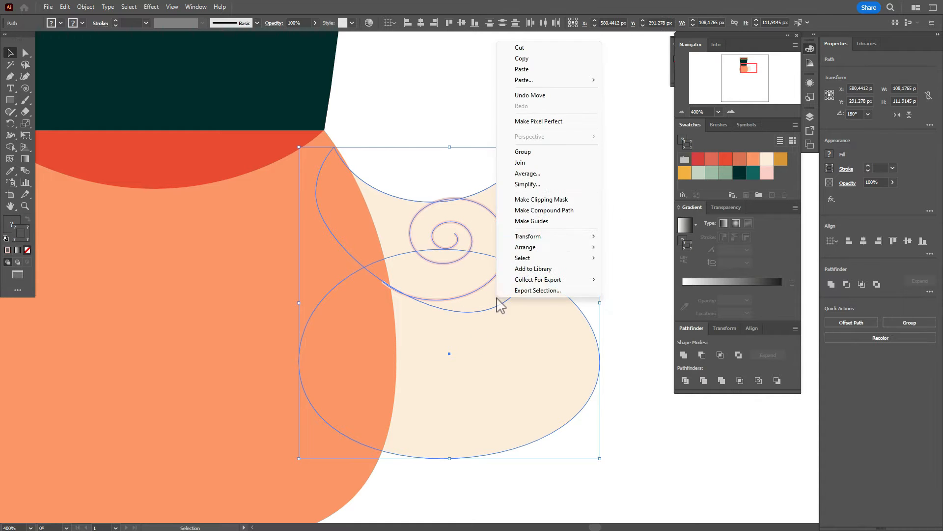
mouse_move(569, 252)
left_click(634, 279)
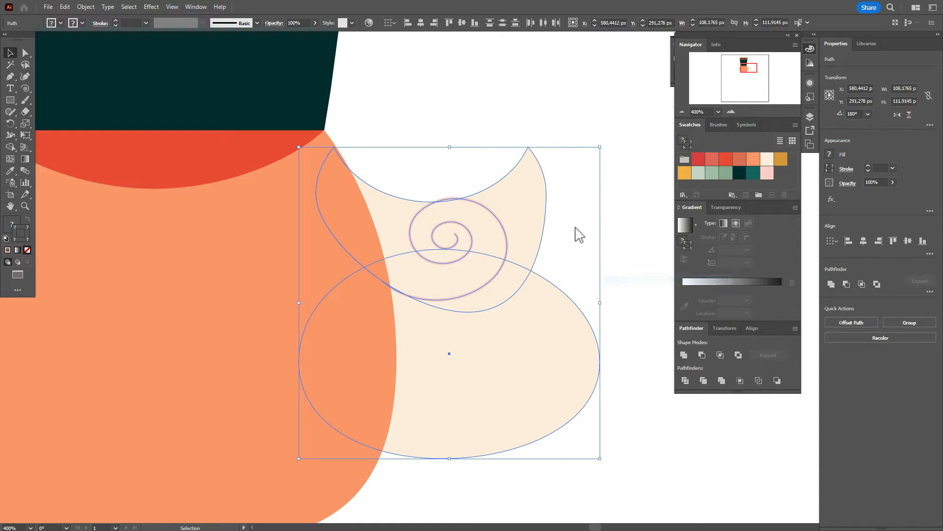
Reduce the spiral's height to about 35 px and move it about 3 px right and 3 px down within the crescent
left_click(517, 205)
left_click(504, 260)
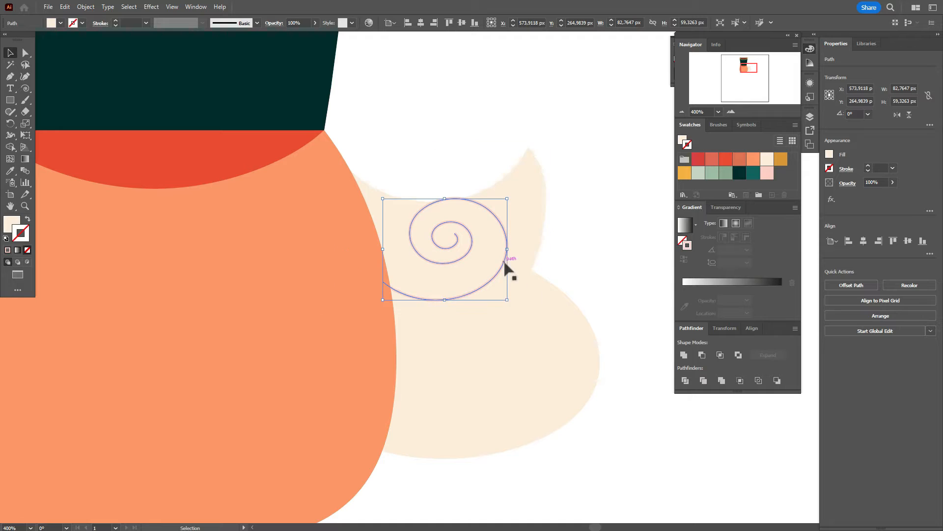
left_click_drag(447, 301, 445, 299)
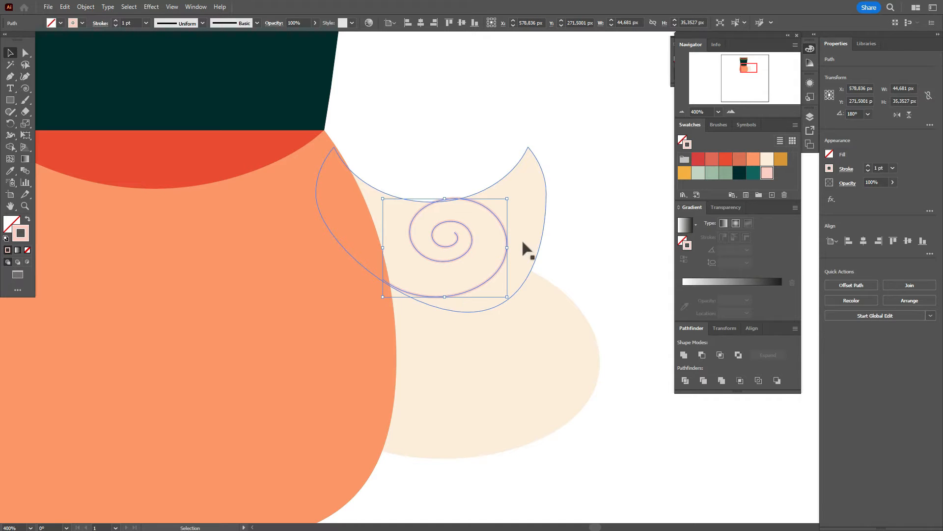
left_click_drag(508, 236, 513, 242)
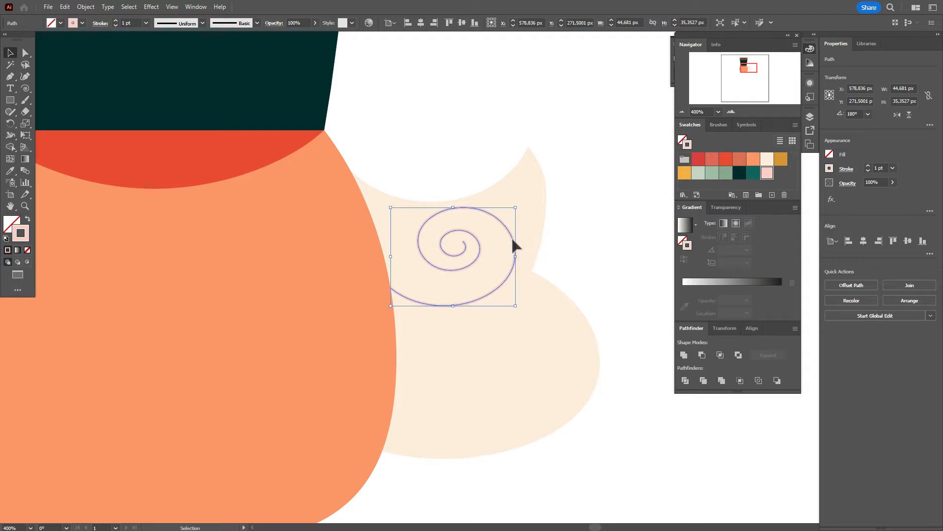
Flatten and widen the larger cream ellipse to about 125 × 59 px, extending it further behind the head
left_click(541, 297)
left_click_drag(448, 249, 450, 294)
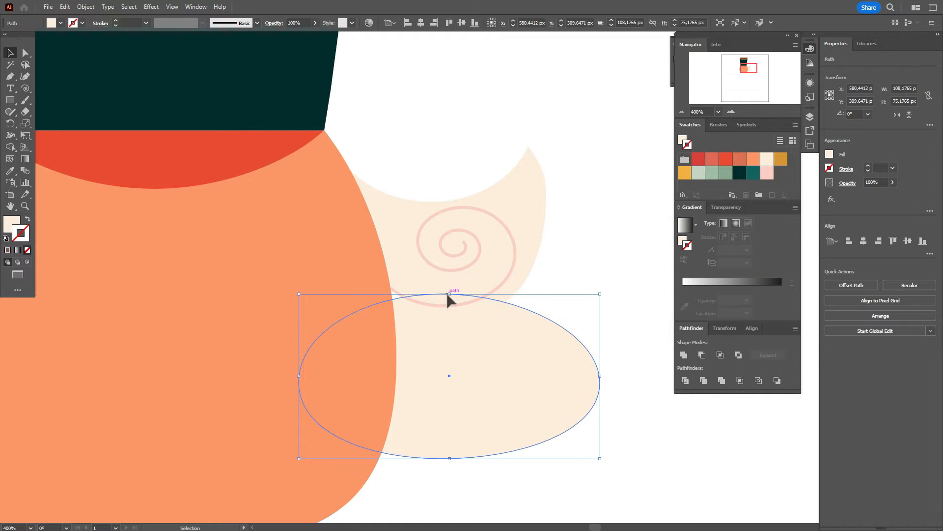
left_click_drag(280, 376, 250, 375)
Reshape the crescent by pulling its left anchor about 7 px further behind the head and about 17 px down
left_click(430, 263)
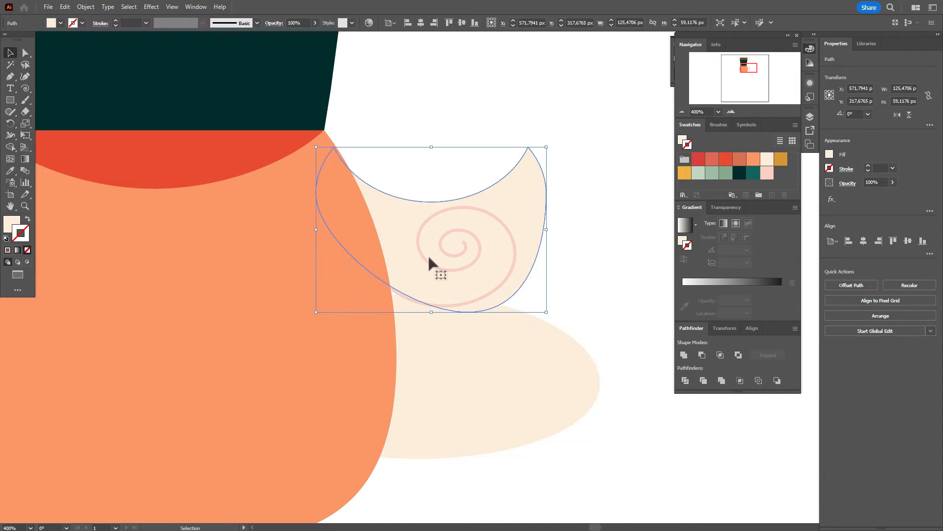
left_click(384, 257)
left_click(392, 253)
left_click(25, 52)
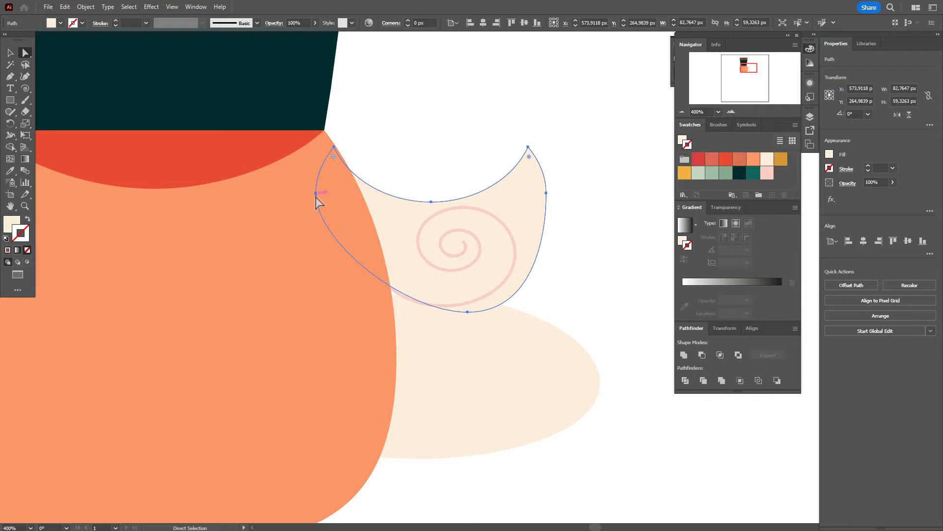
left_click_drag(315, 196, 296, 241)
key("v")
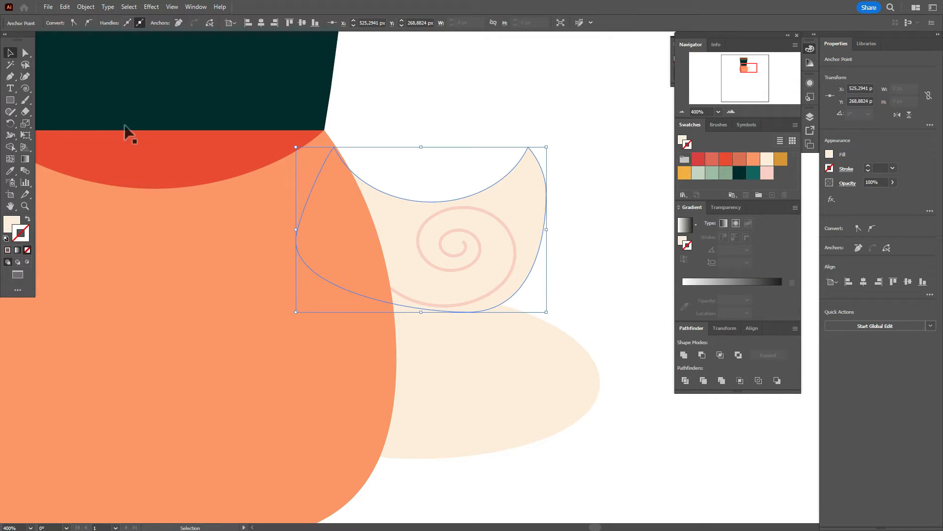
left_click(601, 253)
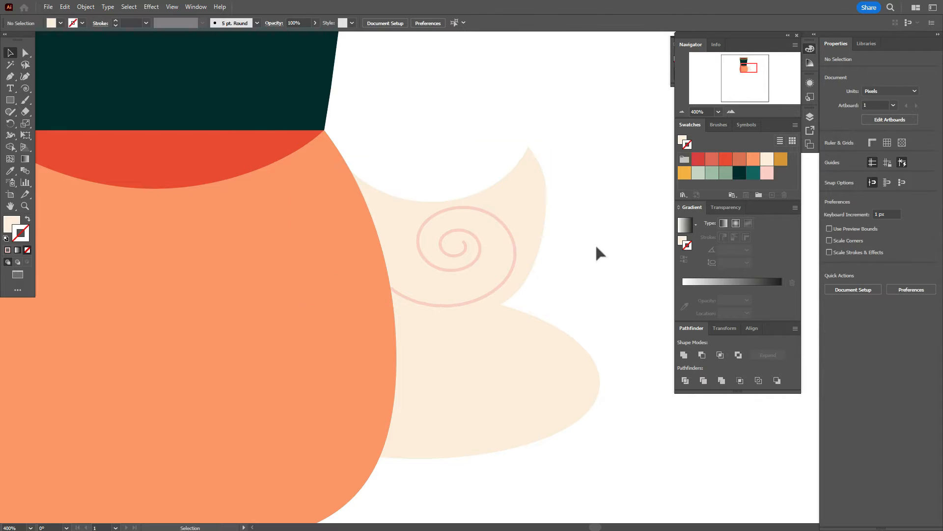
Duplicate the pink spiral about 44 px straight down onto the larger cream ellipse
left_click(502, 287)
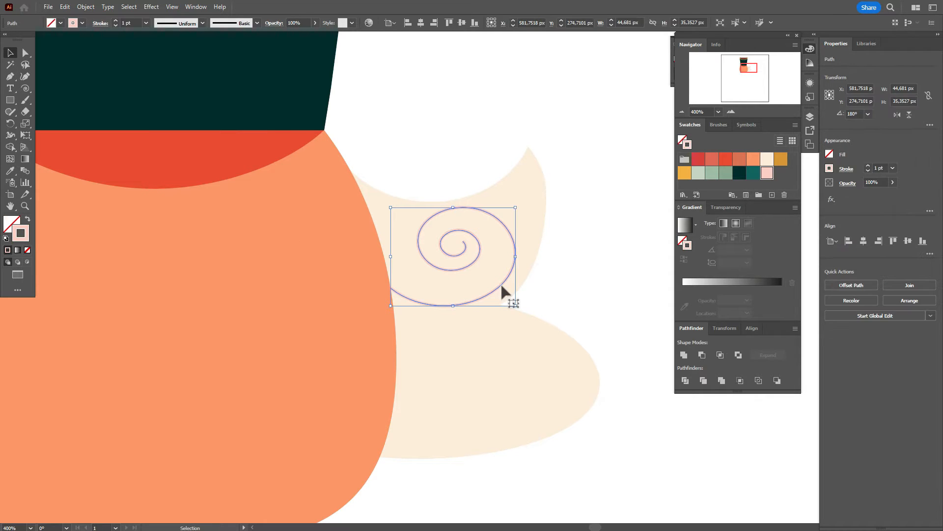
left_click_drag(500, 288, 500, 413)
left_click_drag(516, 382, 547, 392)
key("ctrl+z")
key("ctrl+z")
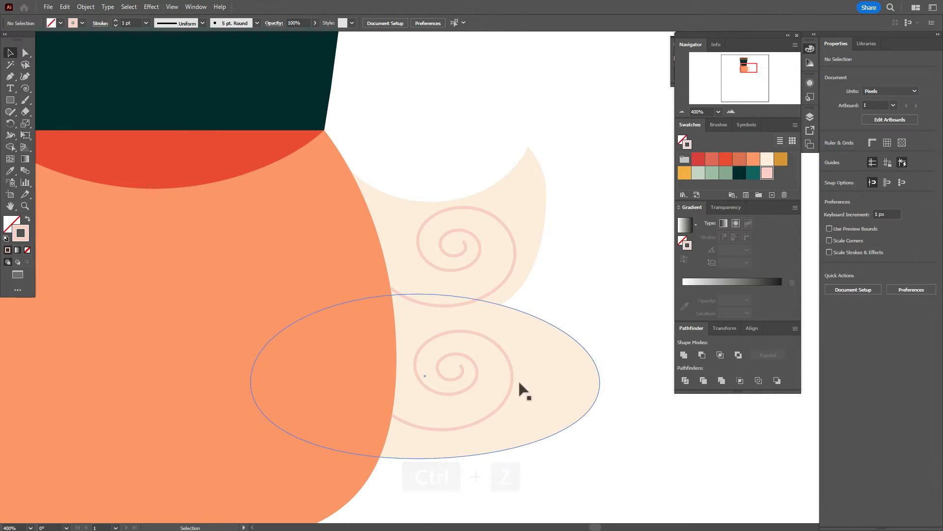
Enlarge the lower spiral to about 54 × 43 px, keeping its open end against the head
left_click(512, 381, "shift")
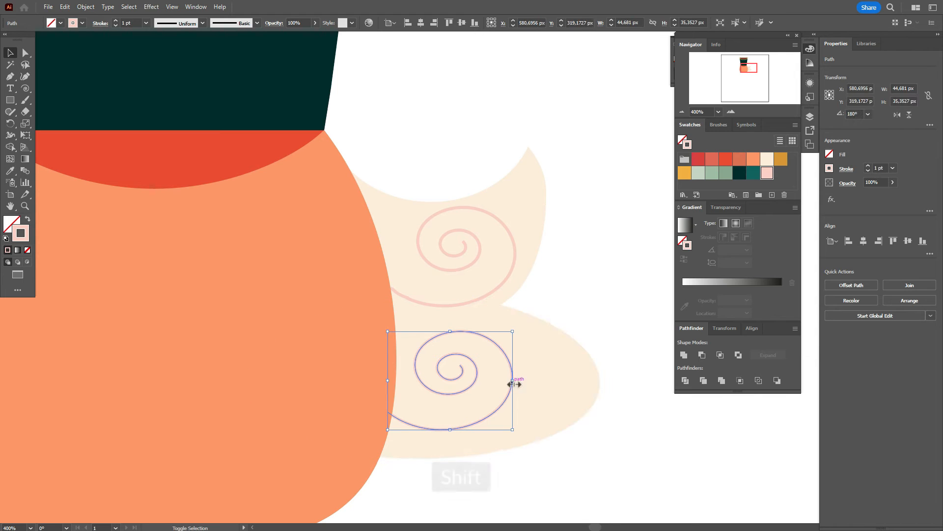
left_click_drag(515, 384, 540, 384)
left_click(594, 322)
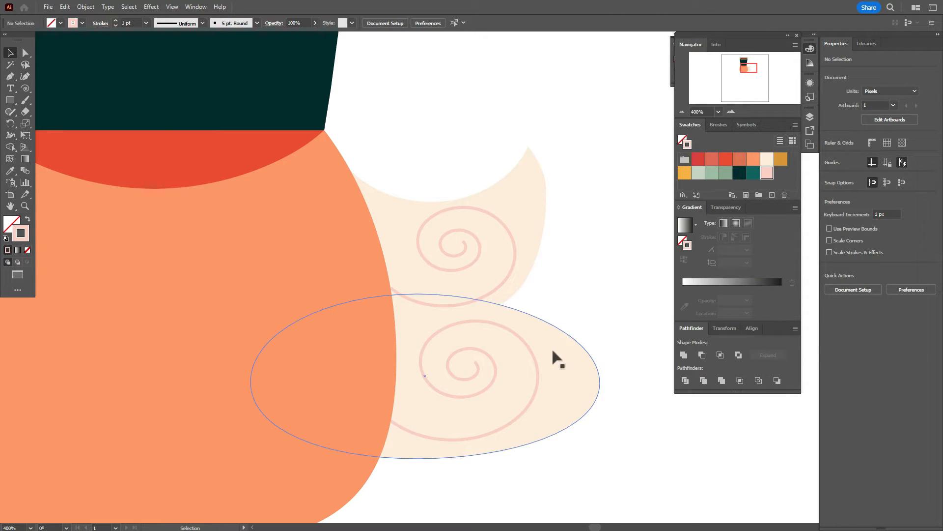
left_click(532, 350)
left_click(437, 138)
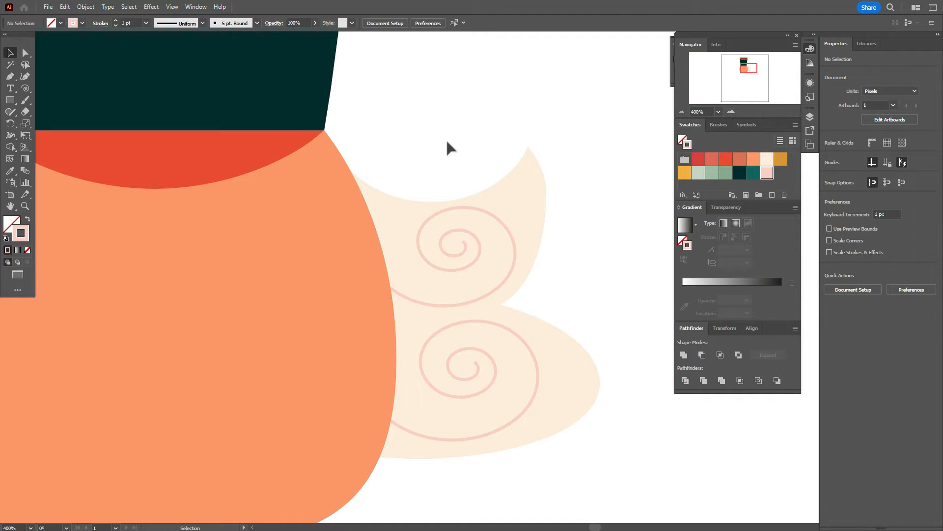
Pull the larger cream ellipse's right anchor about 11 px inward toward the head
left_click(25, 53)
left_click(600, 383)
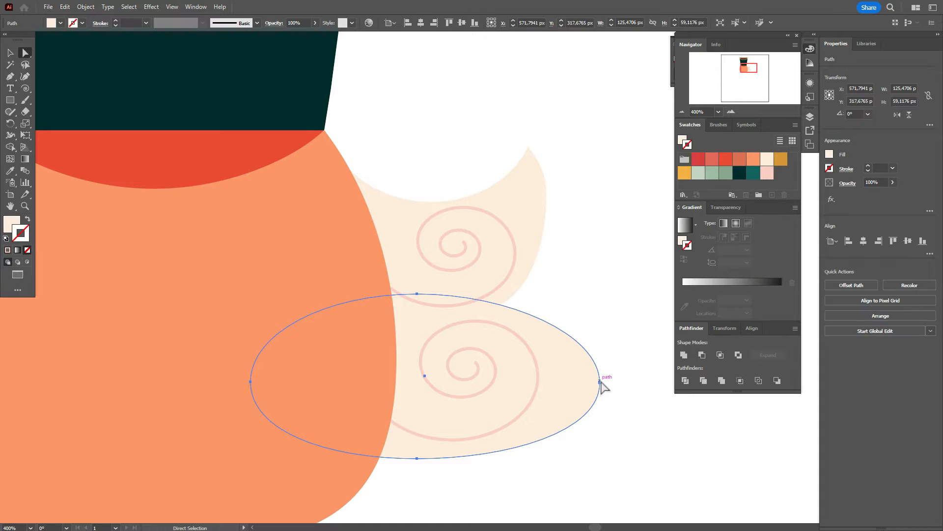
left_click_drag(600, 382, 569, 379)
left_click(609, 393)
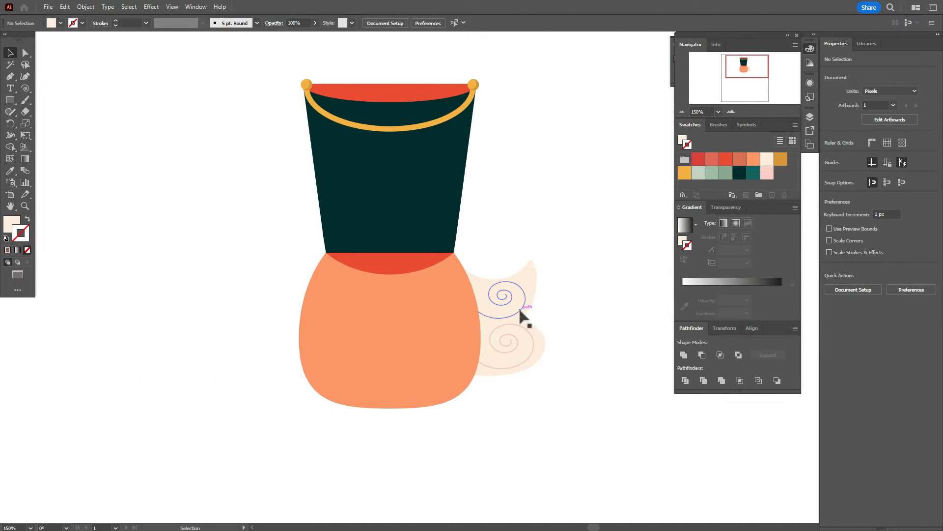
Set the stroke weight of both pink spirals to 2 pt
left_click(495, 310)
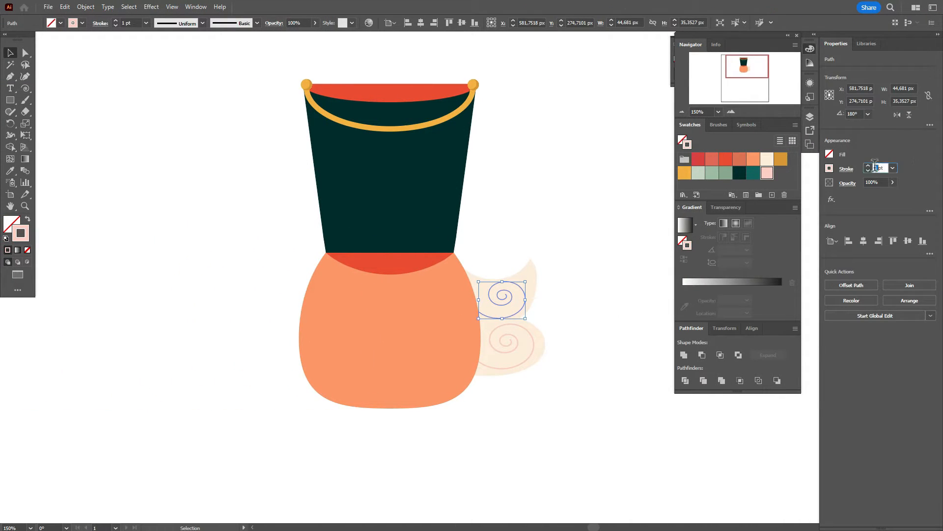
type("2")
key("Return")
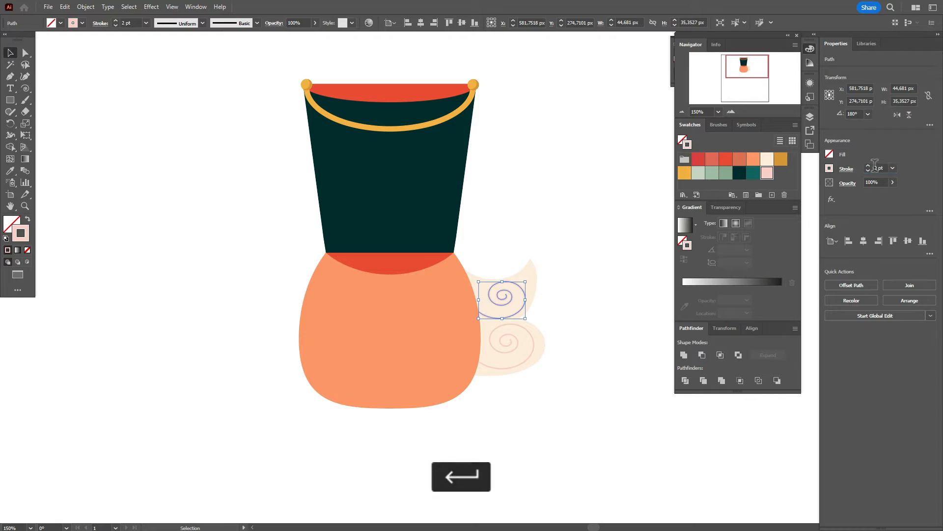
left_click(529, 356)
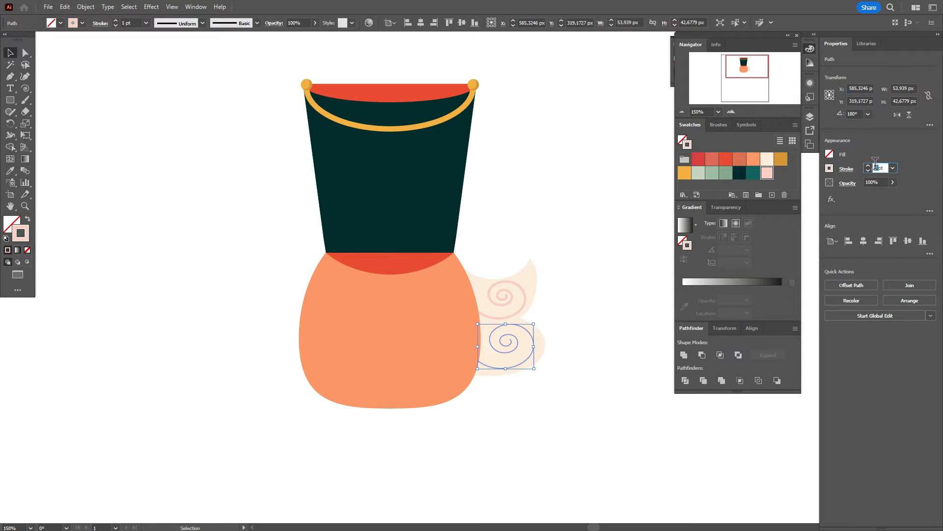
type("2")
key("Return")
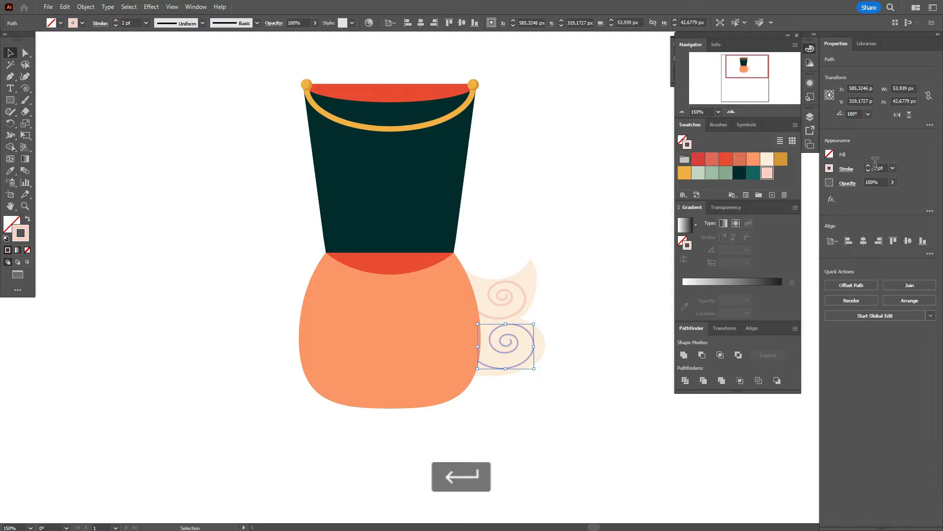
left_click(581, 269)
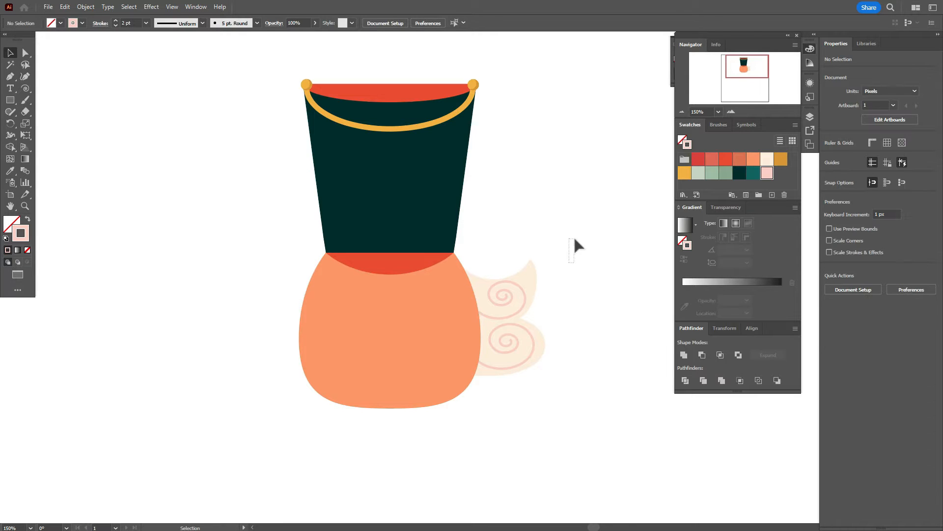
Group the two cream curls with their pink spirals and nudge the group 4 px left toward the head
left_click_drag(512, 386, 503, 395)
left_click_drag(502, 396, 501, 399)
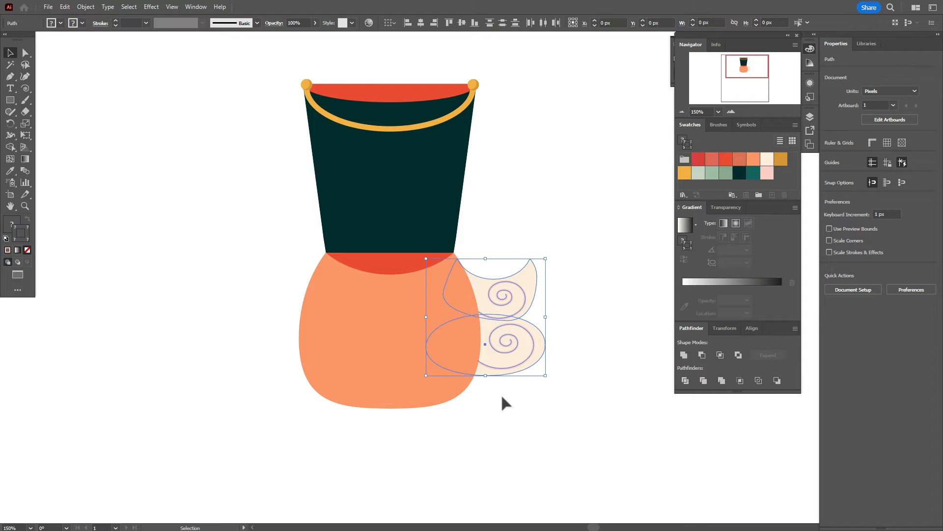
right_click(523, 336)
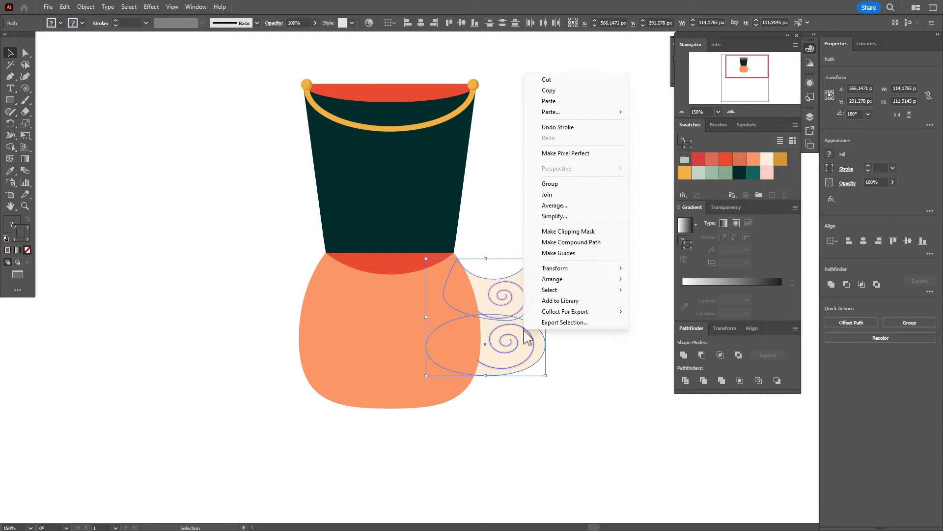
left_click(570, 184)
key("Left")
key("Left")
key("Left")
key("Left")
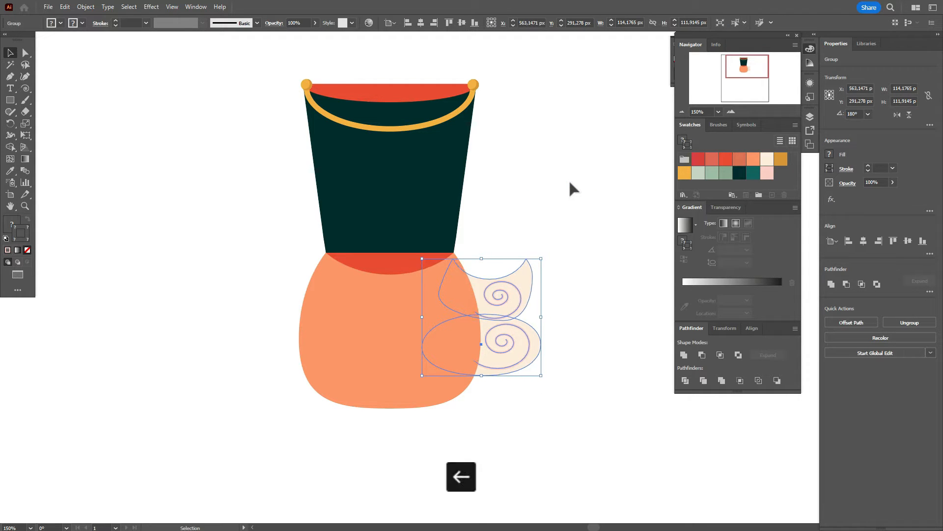
Create a copy of the curl group reflected across the vertical axis and move it to the head's left side
right_click(554, 336)
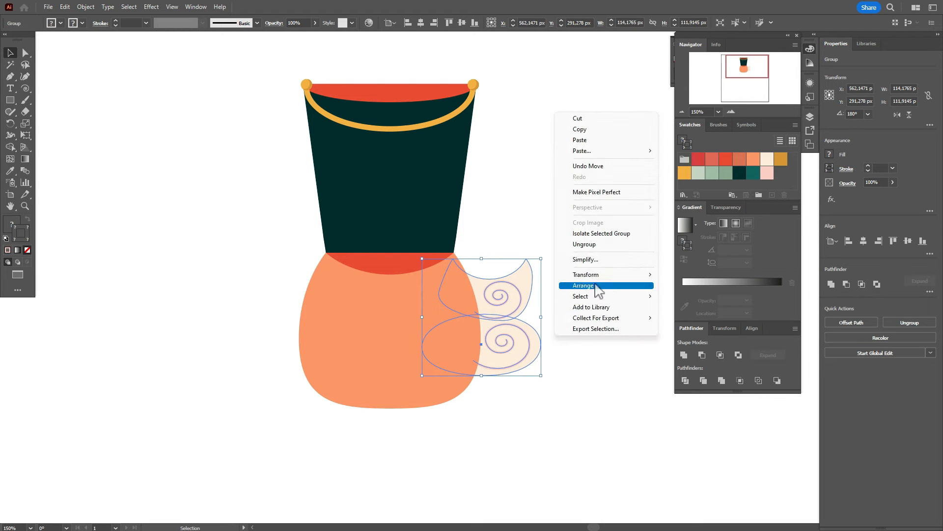
mouse_move(602, 275)
left_click(733, 314)
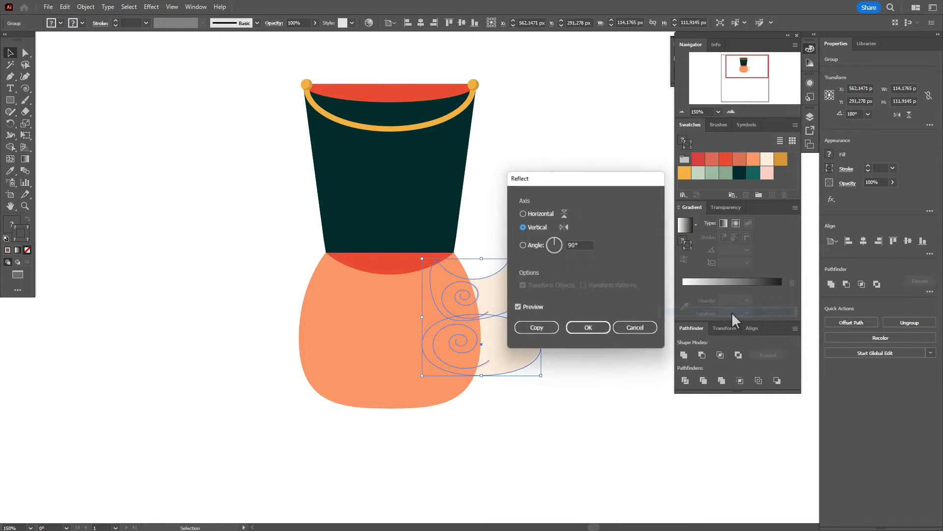
left_click(548, 331)
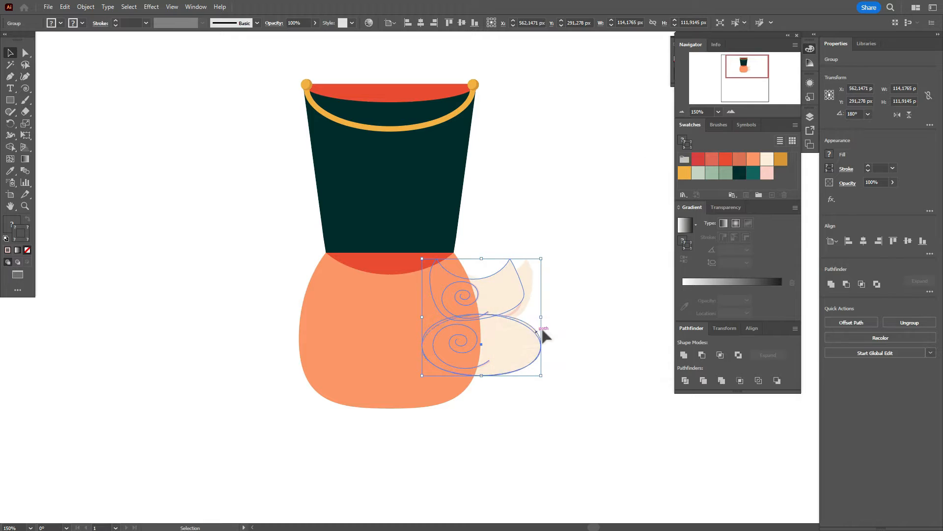
left_click_drag(541, 333, 336, 336)
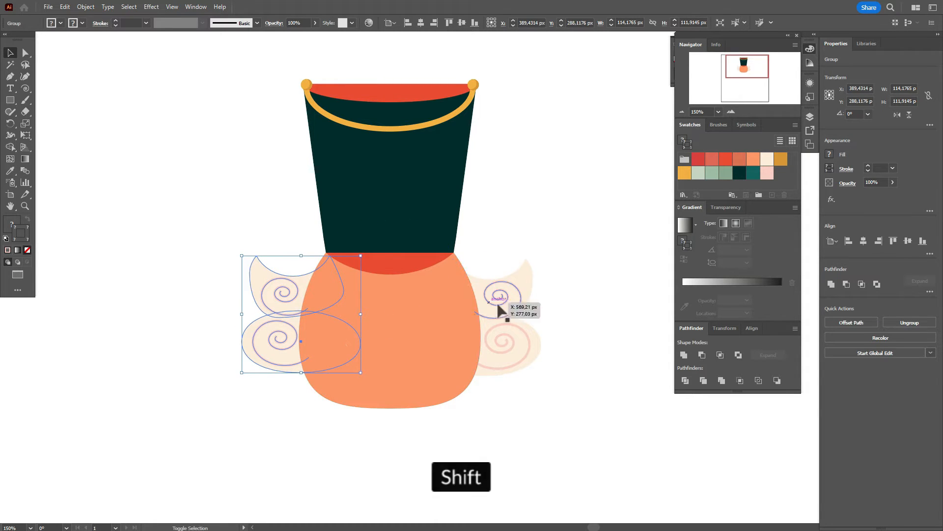
Align the two curl groups to each other by their vertical centers
left_click(501, 308, "shift")
left_click(907, 239)
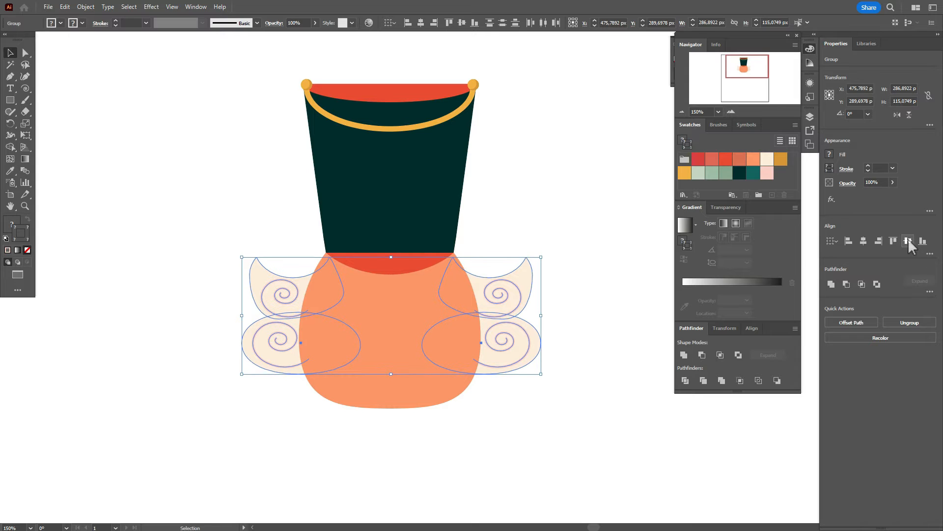
left_click(593, 231)
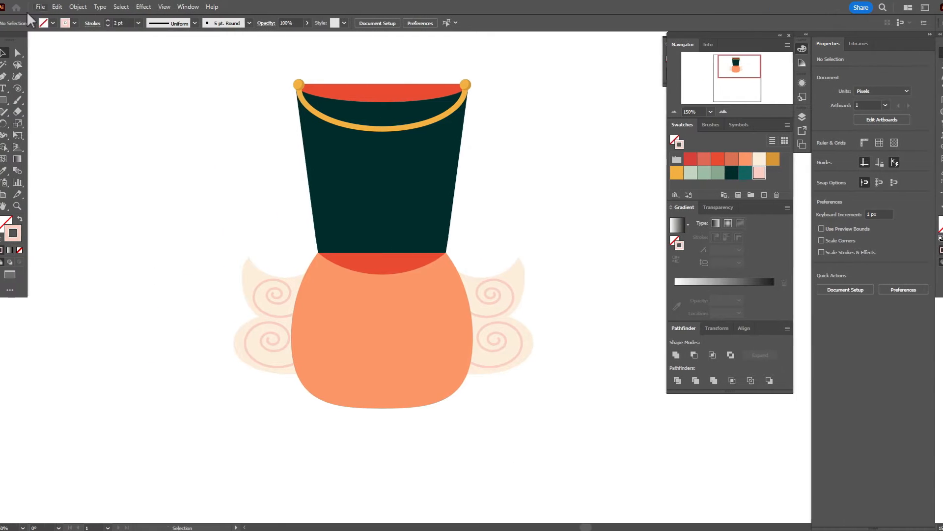
Place the nutcracker photo at about 119 × 159 px and the moustache-stick picture at about 161 × 108 px left of the character
left_click(40, 6)
left_click(113, 186)
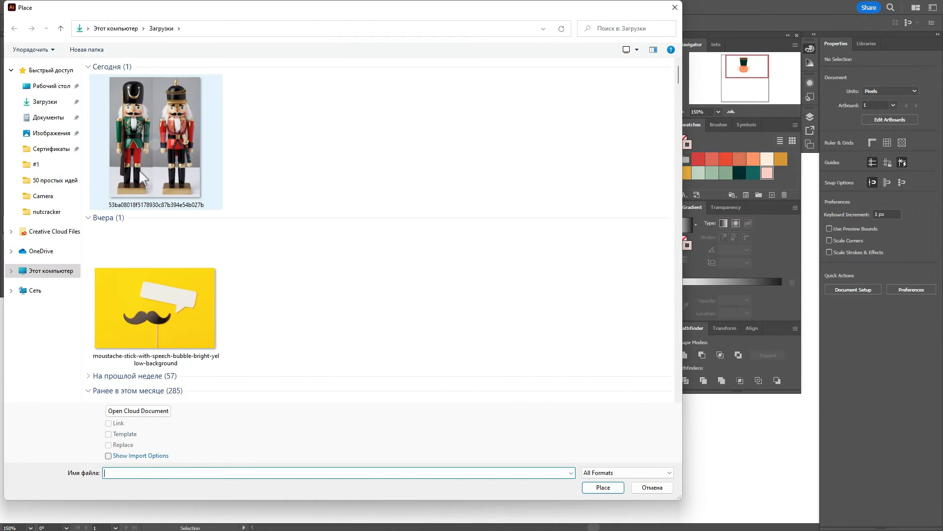
left_click(140, 171)
left_click(160, 297, "ctrl")
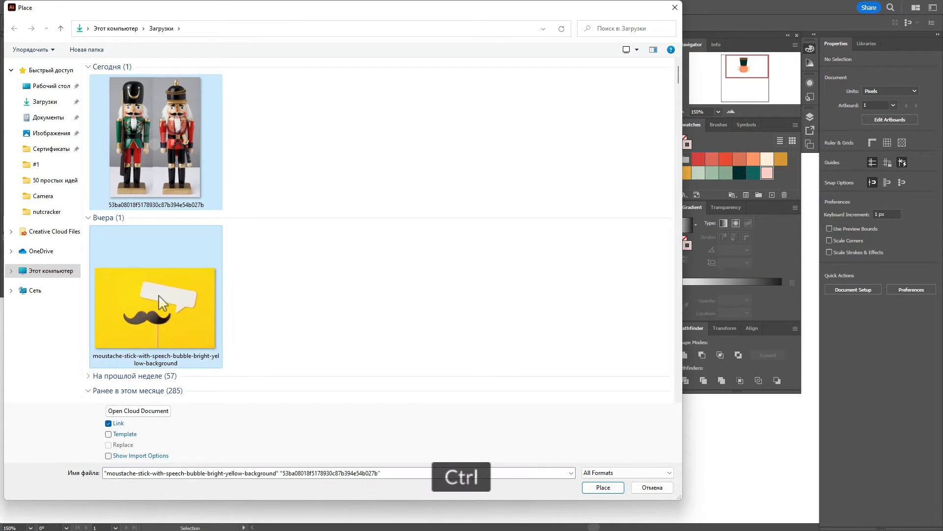
left_click(604, 487)
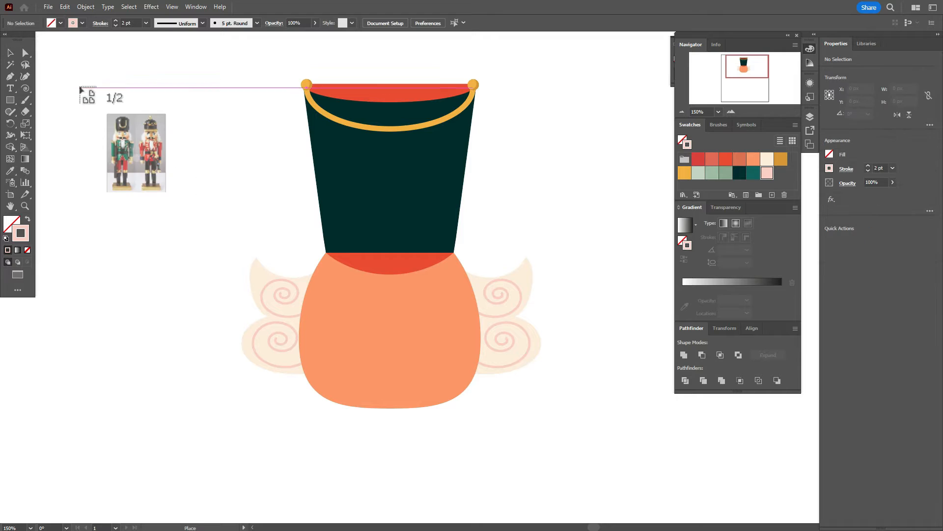
left_click_drag(173, 178, 236, 234)
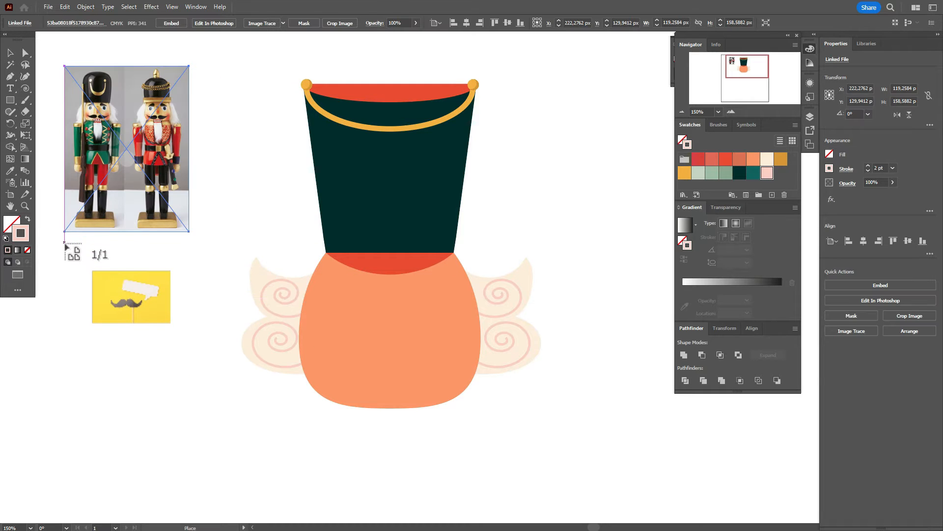
left_click_drag(64, 242, 233, 489)
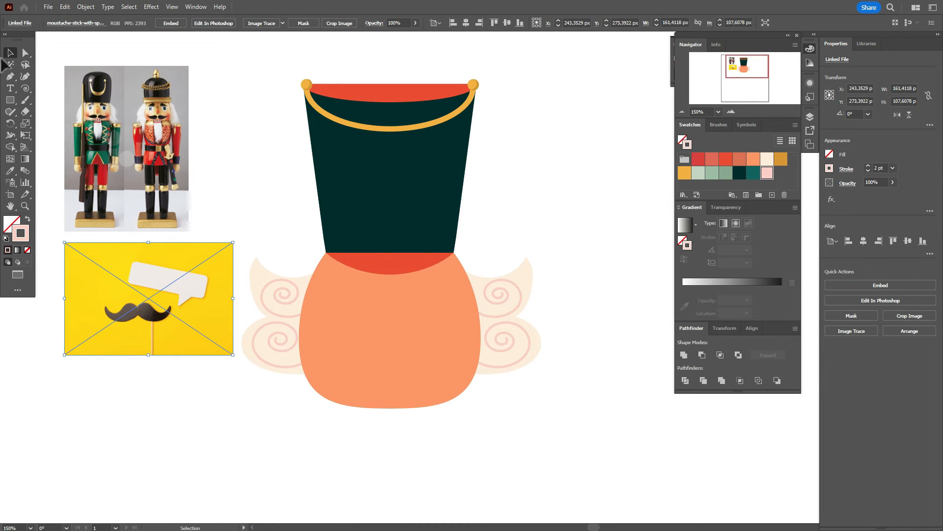
left_click(266, 140)
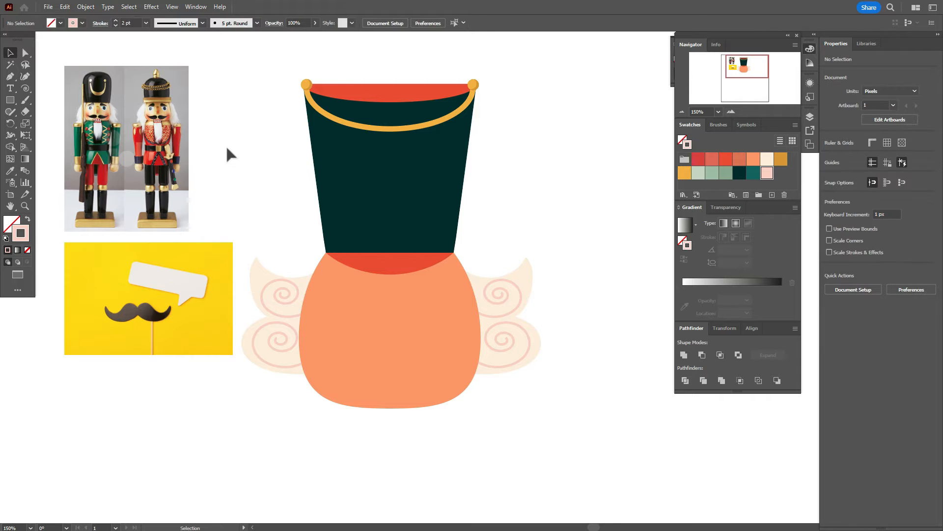
Enlarge the nutcracker photo to about 370 × 492 px, shift it left of the head, and move the moustache picture right of the hat
left_click(125, 157)
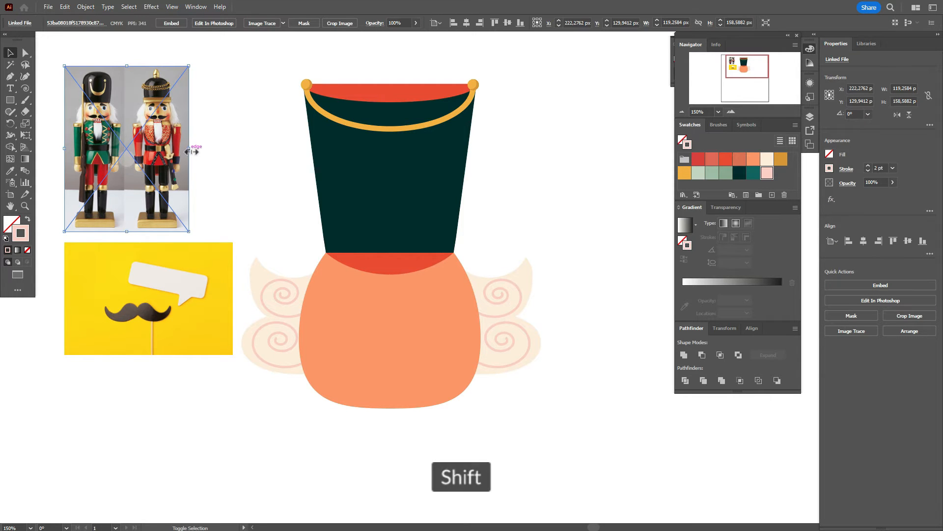
left_click_drag(190, 148, 501, 311)
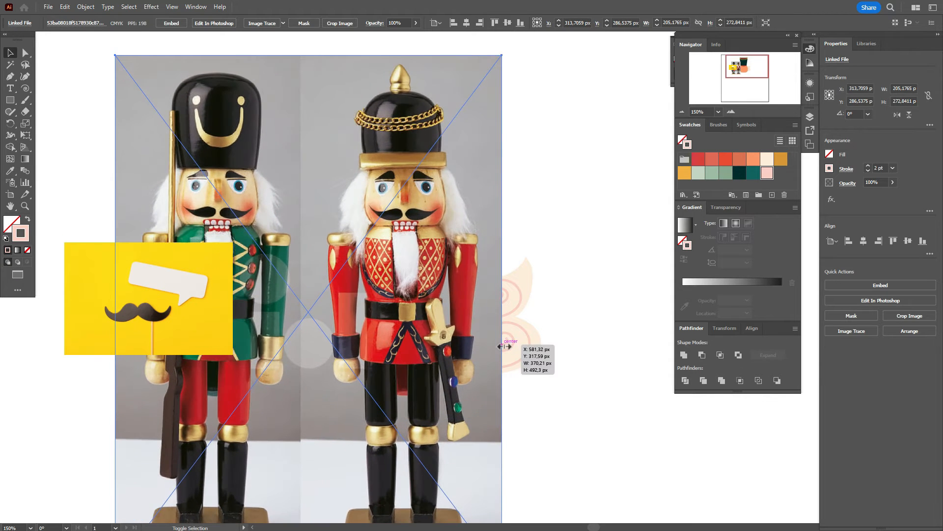
left_click_drag(418, 230, 622, 168)
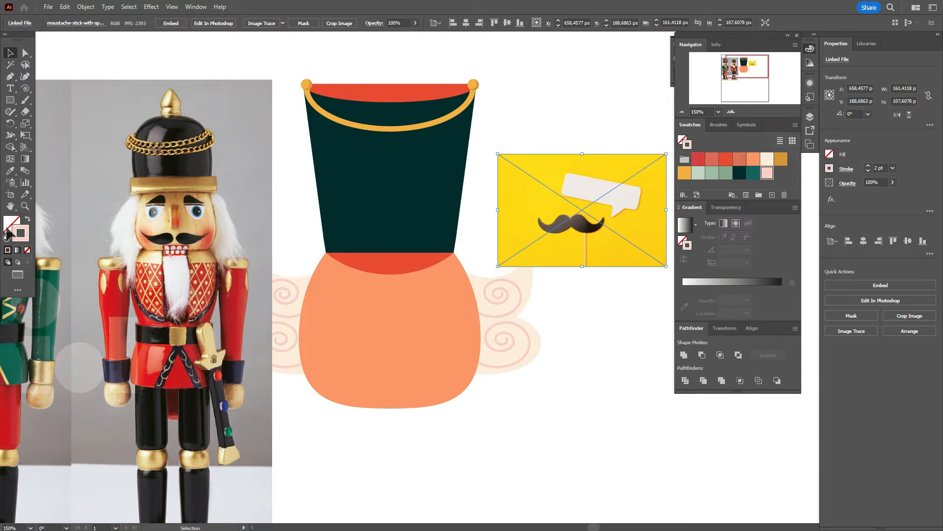
Trace the red nutcracker's right-hand eye as a closed Pen path about 19 × 14 px with a cream stroke
key("z")
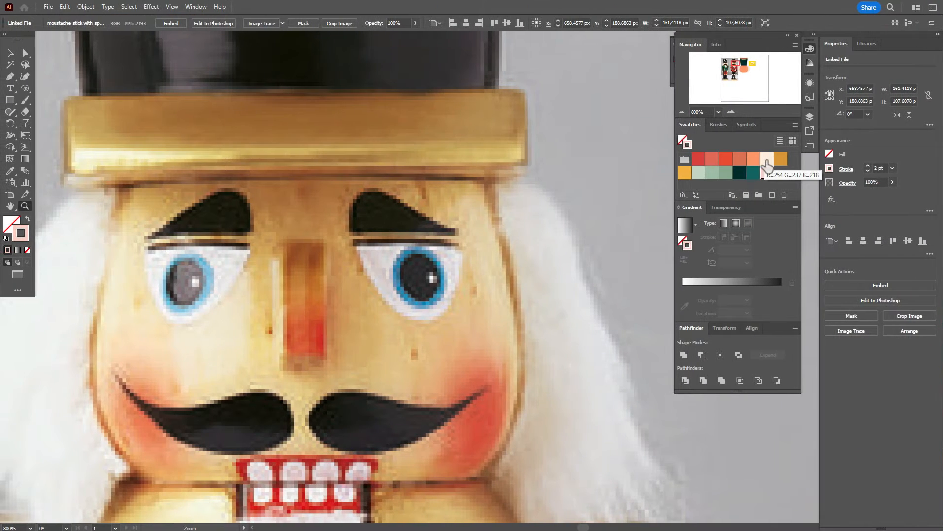
left_click(766, 162)
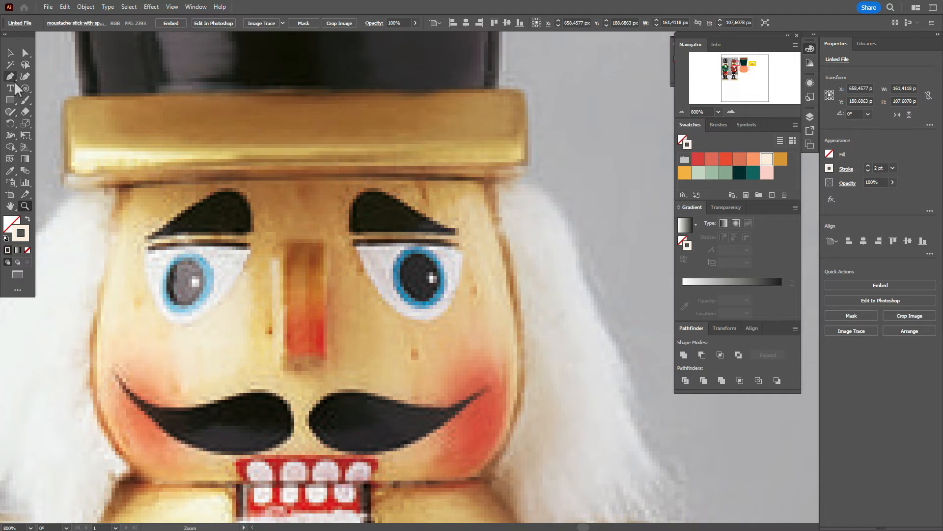
left_click(356, 245)
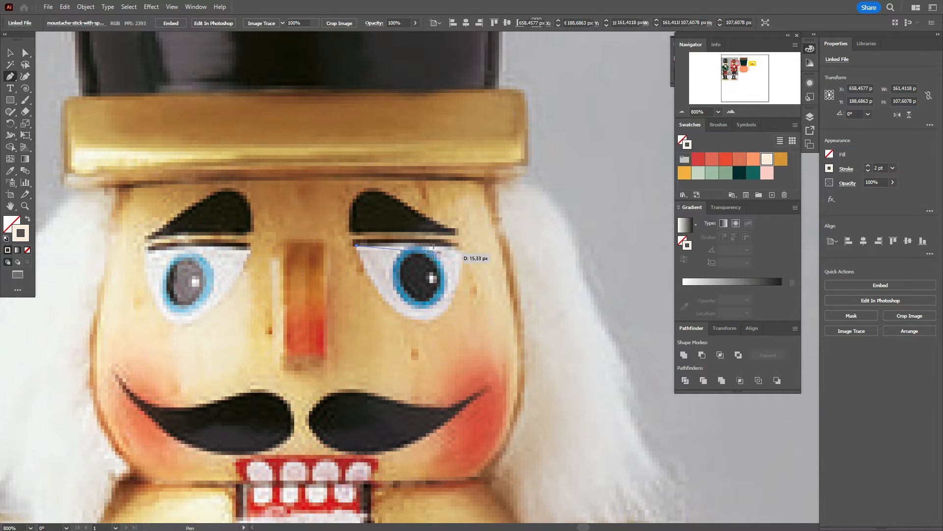
left_click(461, 246)
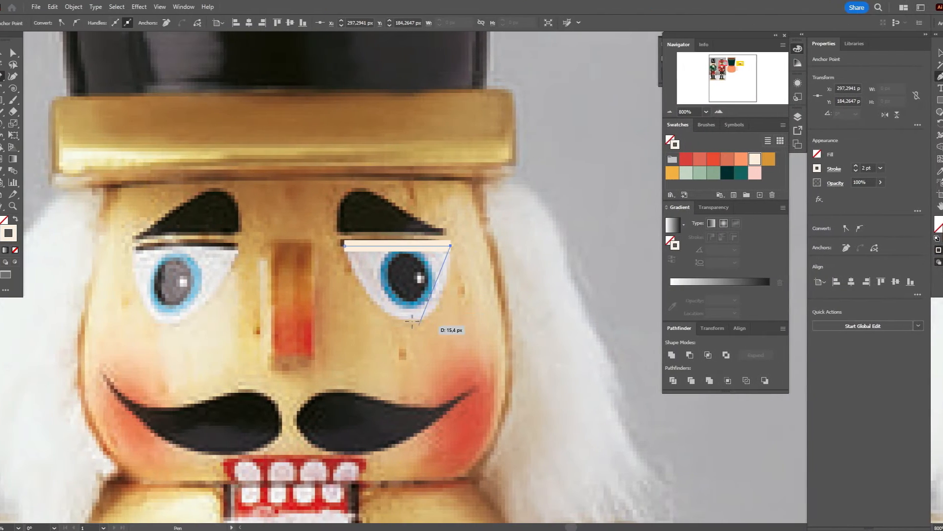
left_click_drag(405, 320, 371, 303)
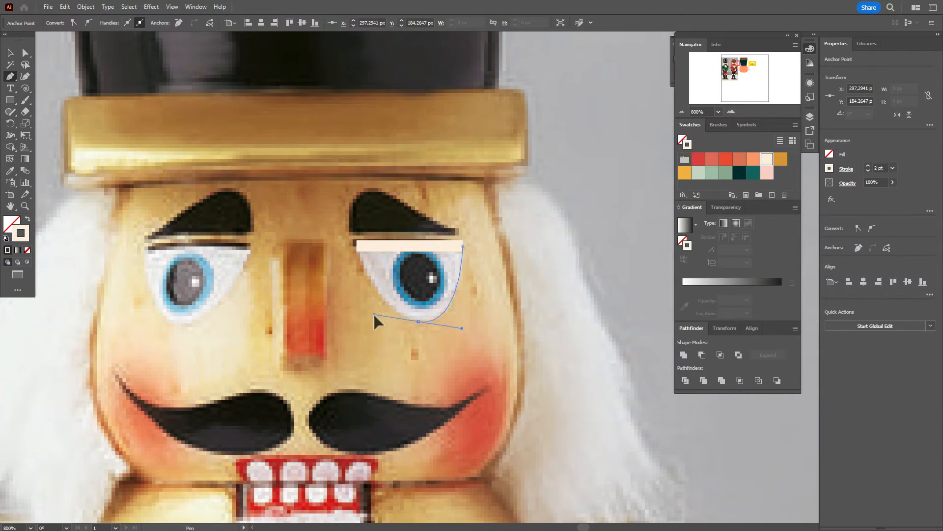
left_click(357, 245)
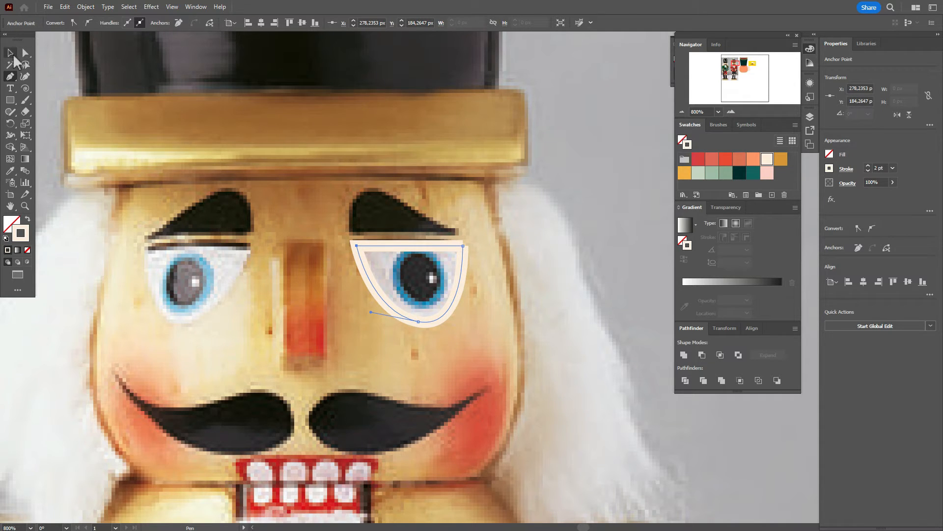
left_click(9, 52)
left_click(528, 179)
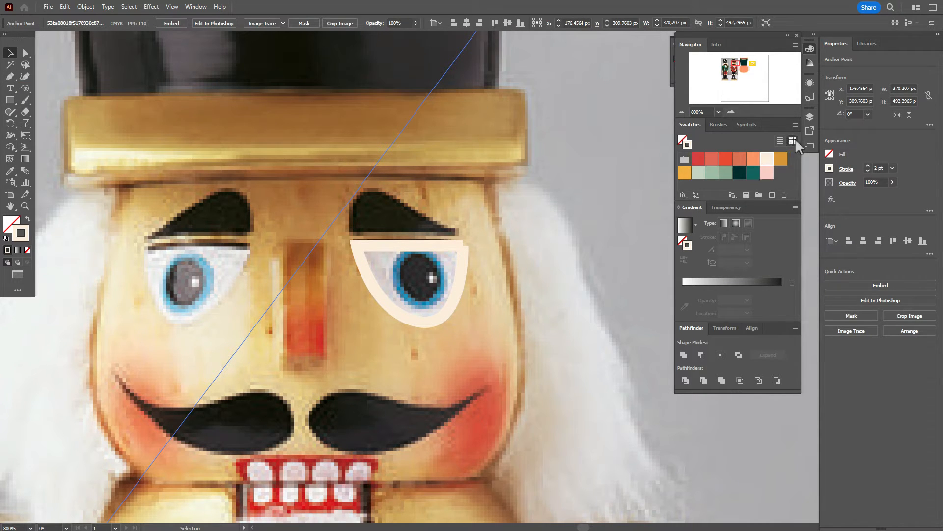
Draw a circle about 9.2 px wide over the photo's iris and give it a teal fill without a stroke
left_click(25, 206)
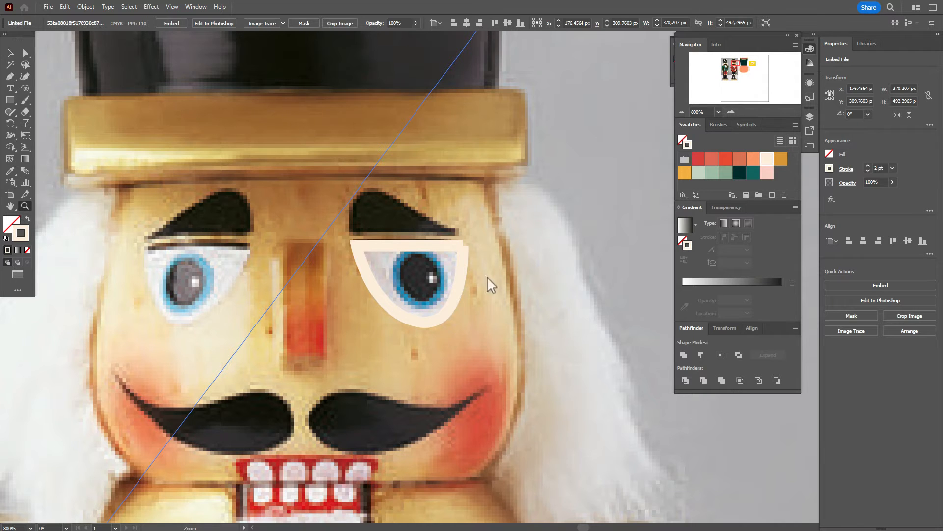
left_click(489, 281)
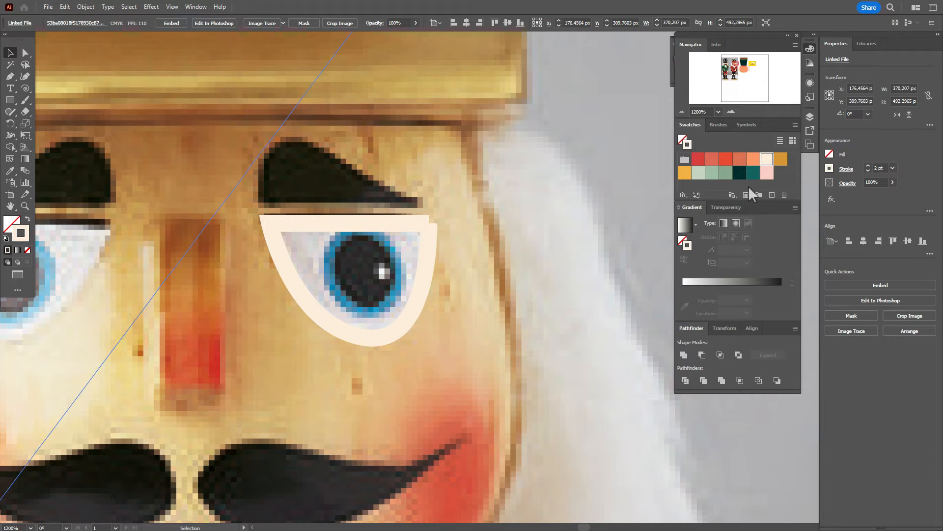
left_click(752, 173)
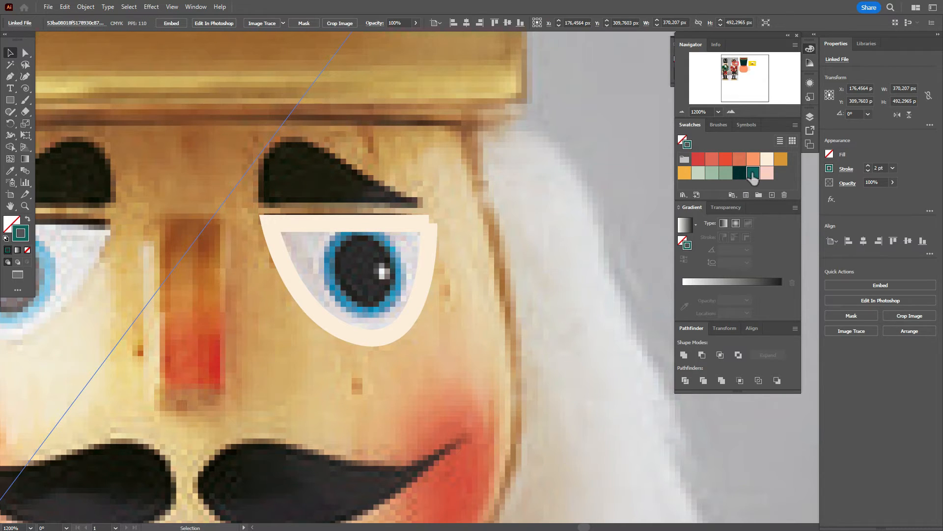
left_click(7, 101)
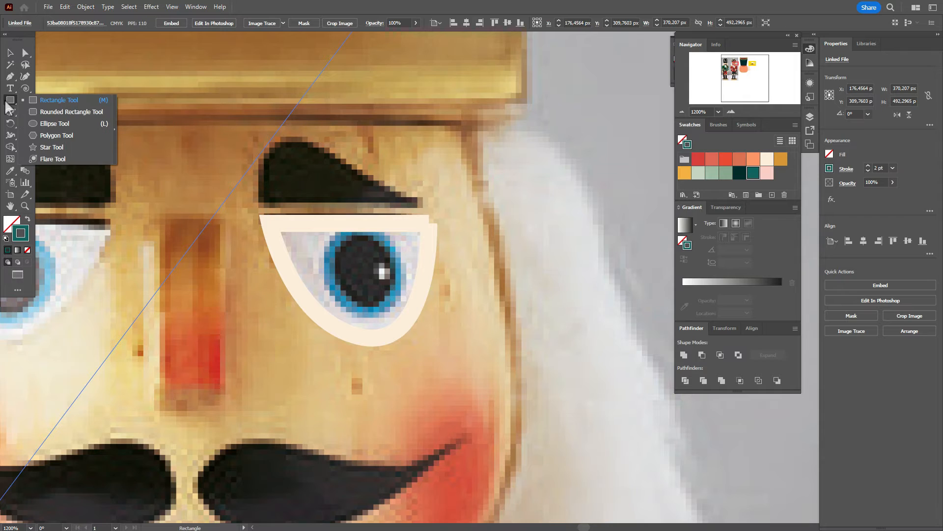
left_click(36, 123)
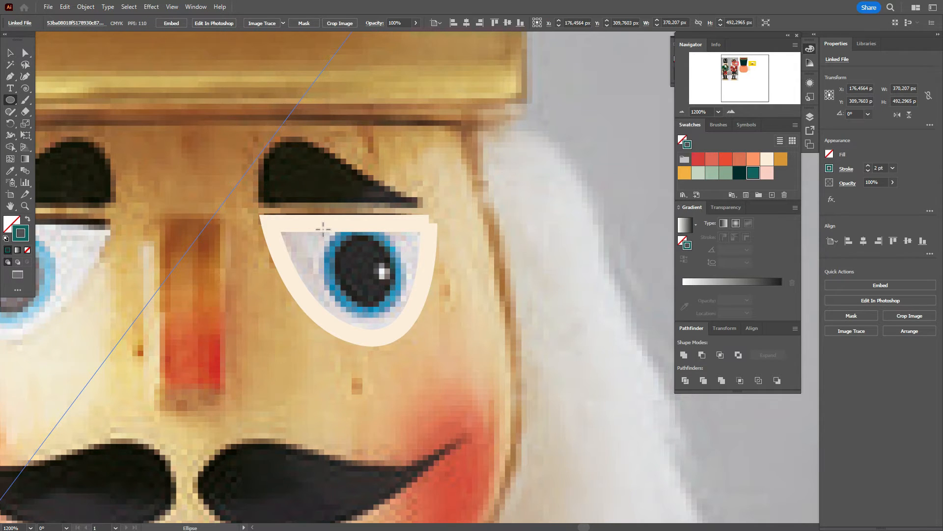
left_click_drag(322, 229, 399, 307)
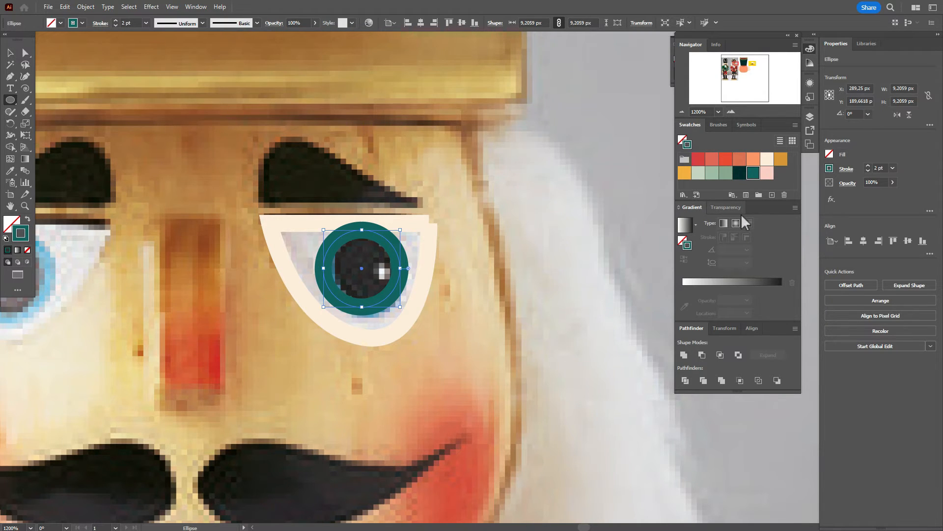
left_click(27, 221)
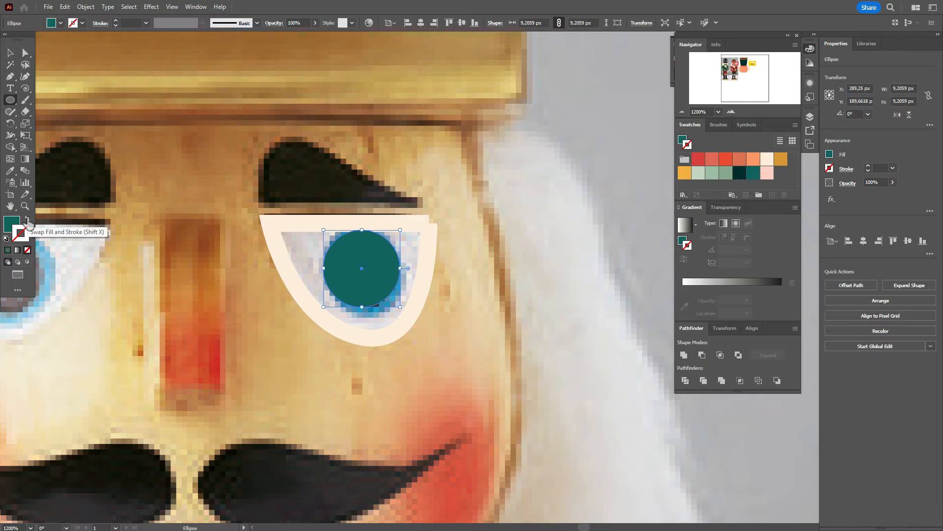
Swap the traced eye shape's fill and stroke so it is solid cream without an outline
left_click(9, 52)
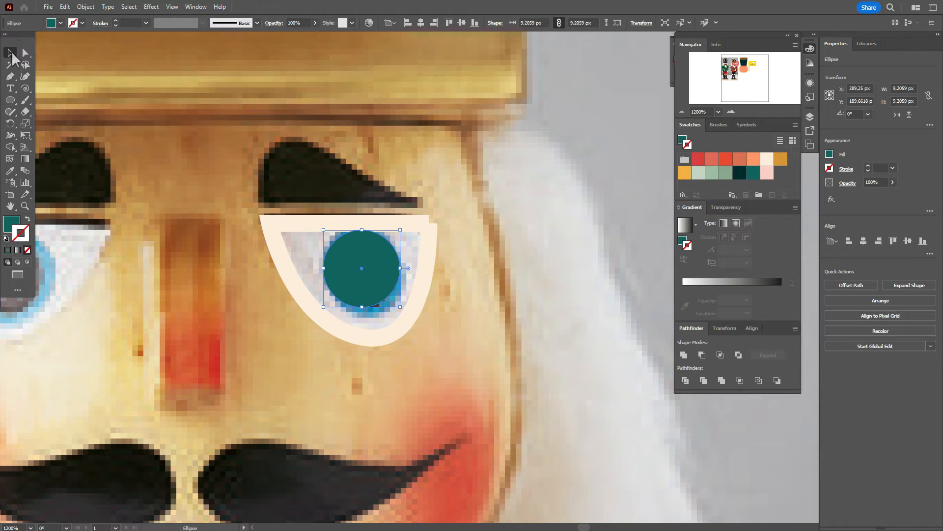
left_click(386, 225)
left_click(27, 219)
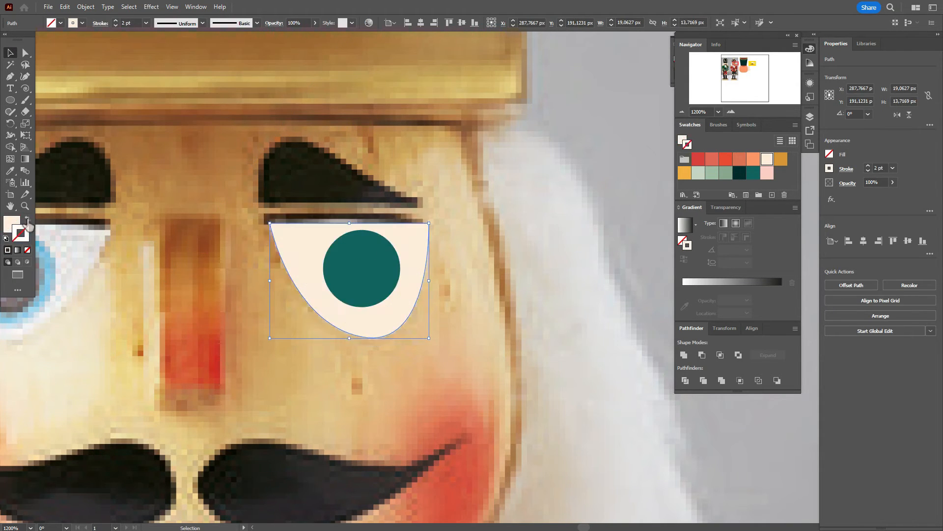
left_click(568, 225)
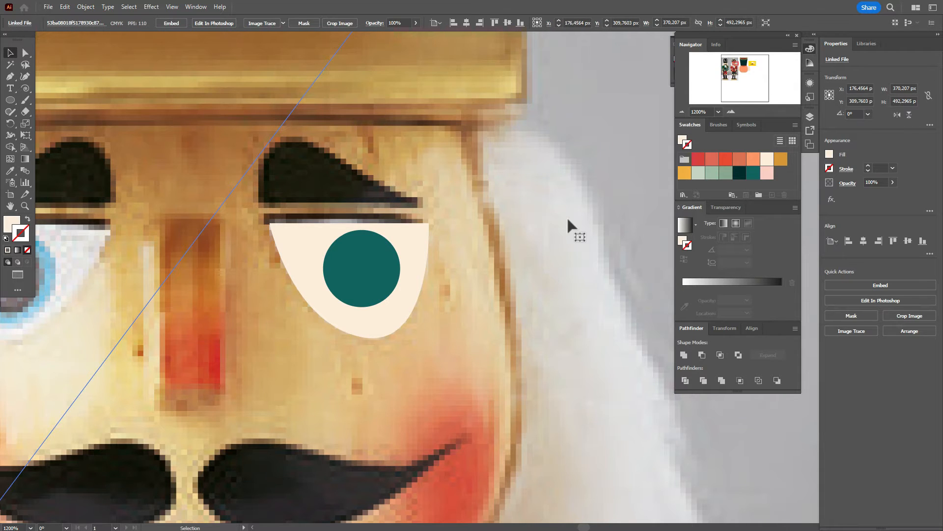
Duplicate the teal iris circle in place and shrink the copy to about 7.3 px wide
left_click(355, 269)
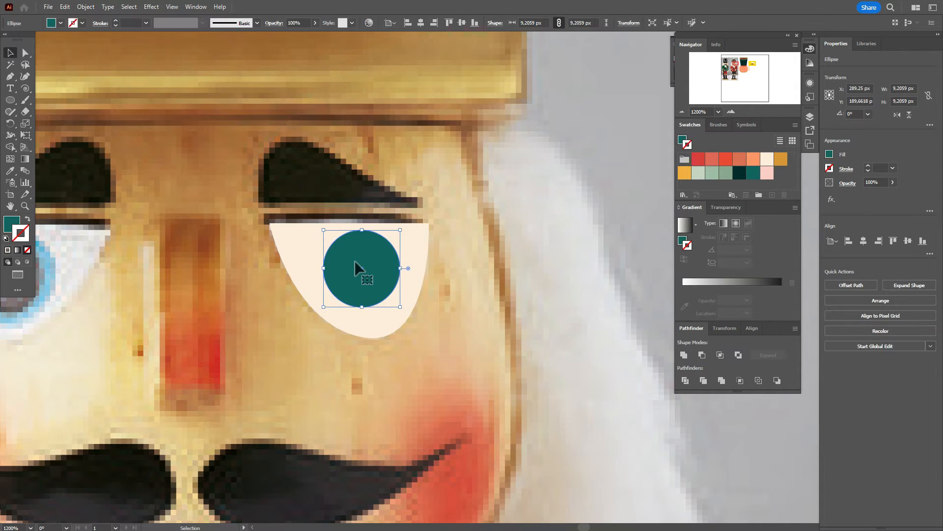
key("ctrl+c")
key("ctrl+f")
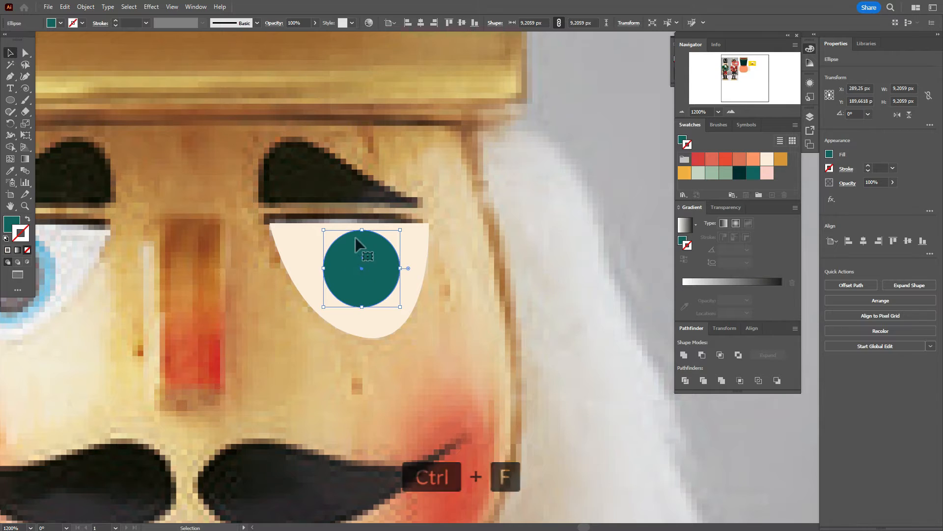
left_click_drag(363, 230, 364, 245)
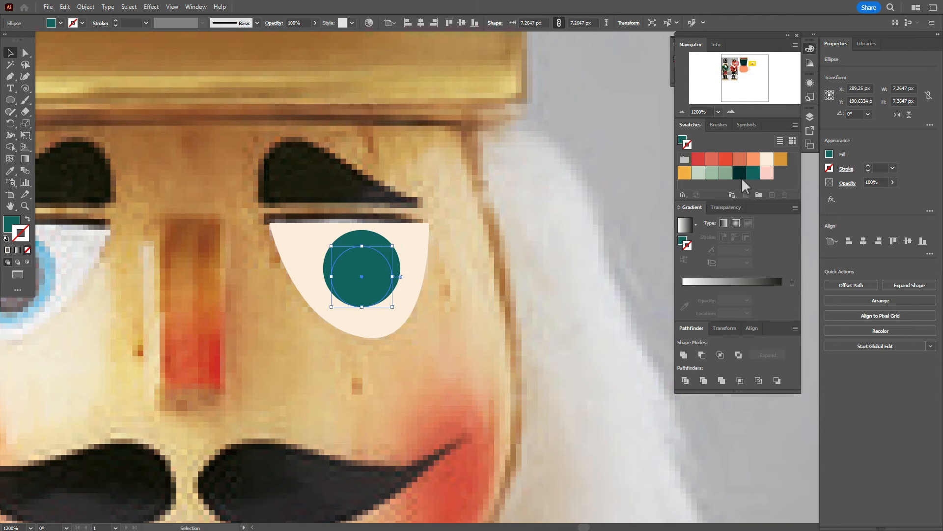
Fill the smaller circle with dark teal 012c2b without a stroke and shift it slightly up and right inside the iris
left_click(740, 173)
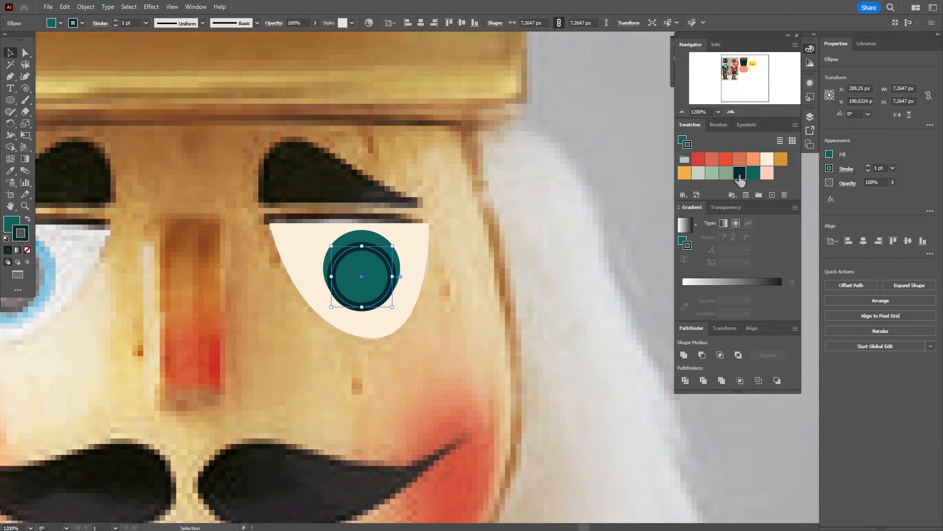
left_click(27, 218)
left_click(27, 250)
left_click(16, 227)
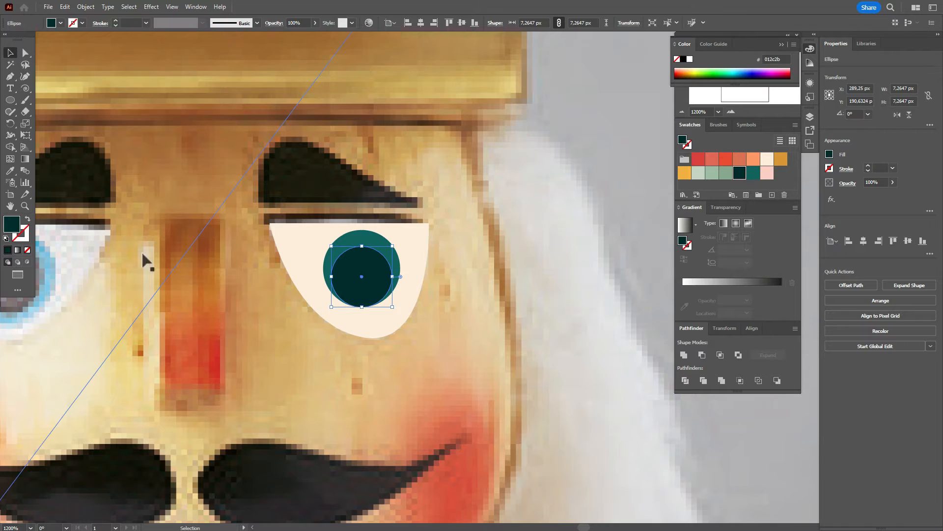
left_click_drag(353, 283, 354, 274)
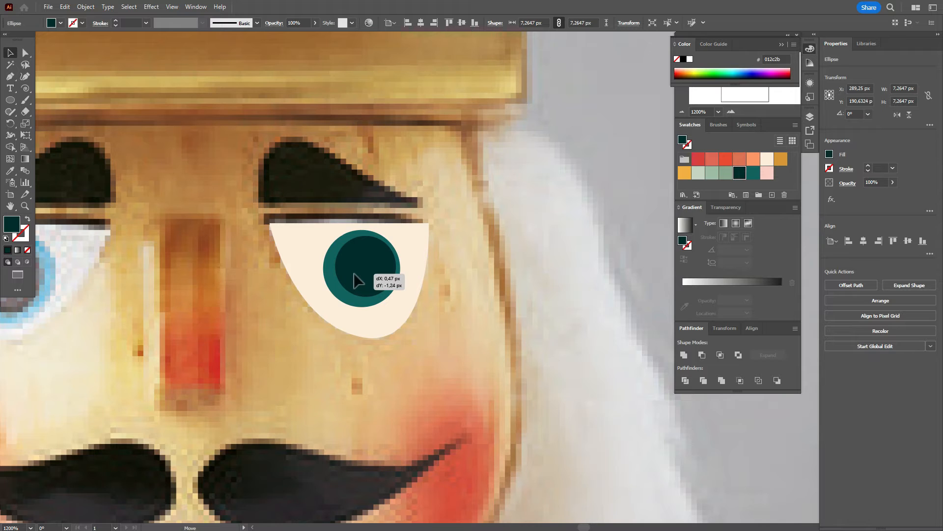
left_click_drag(354, 273, 353, 272)
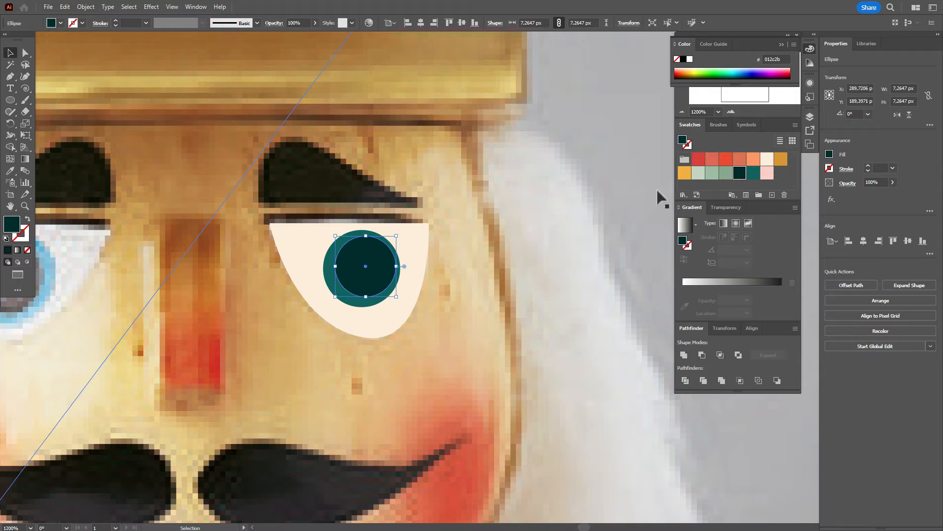
Draw a dark teal rectangle about 19 × 1 px along the top edge of the eye as the eyelid line
left_click(9, 101)
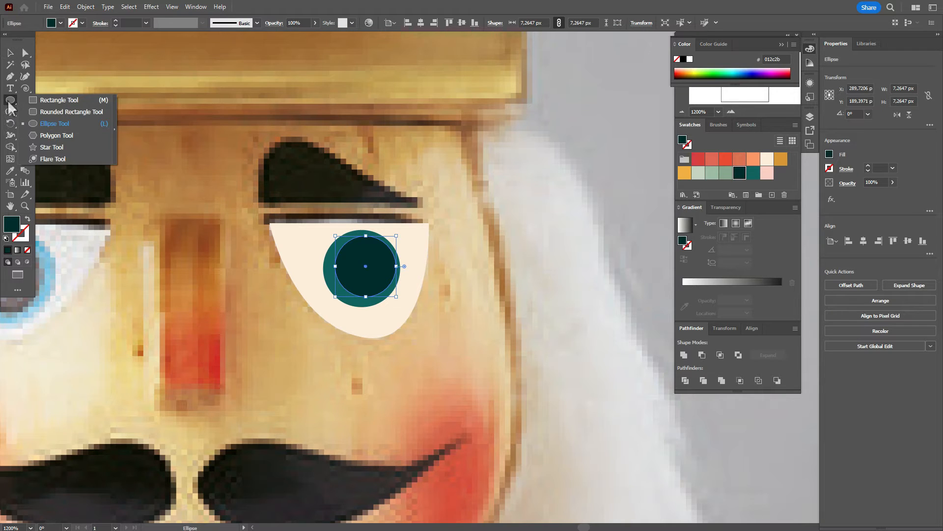
left_click(61, 101)
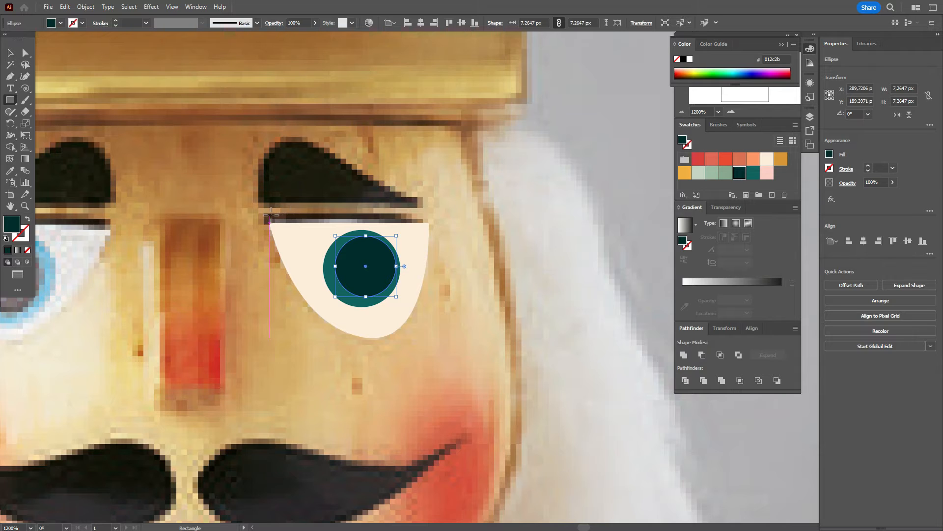
left_click_drag(269, 216, 430, 222)
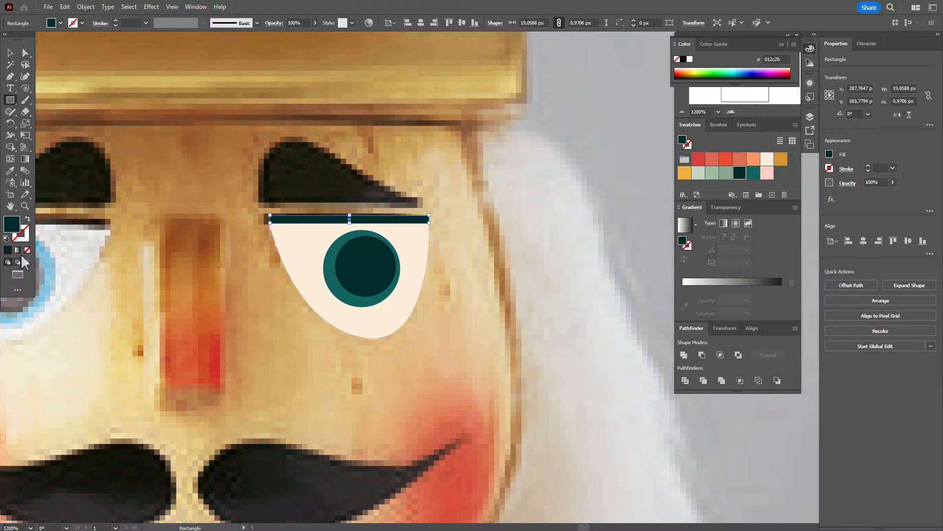
Trace the photo's eyebrow above the eye as a closed Pen path with a dark teal fill and no stroke
left_click(10, 76)
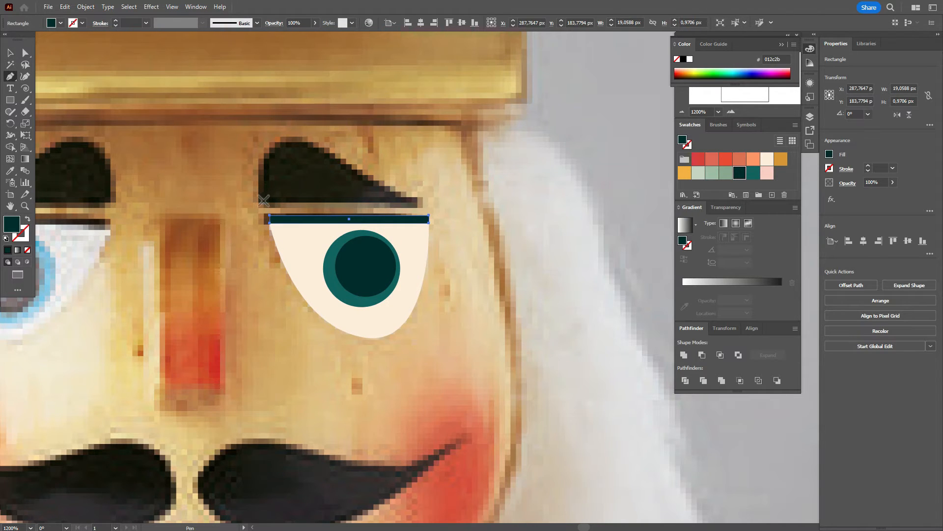
left_click(257, 201)
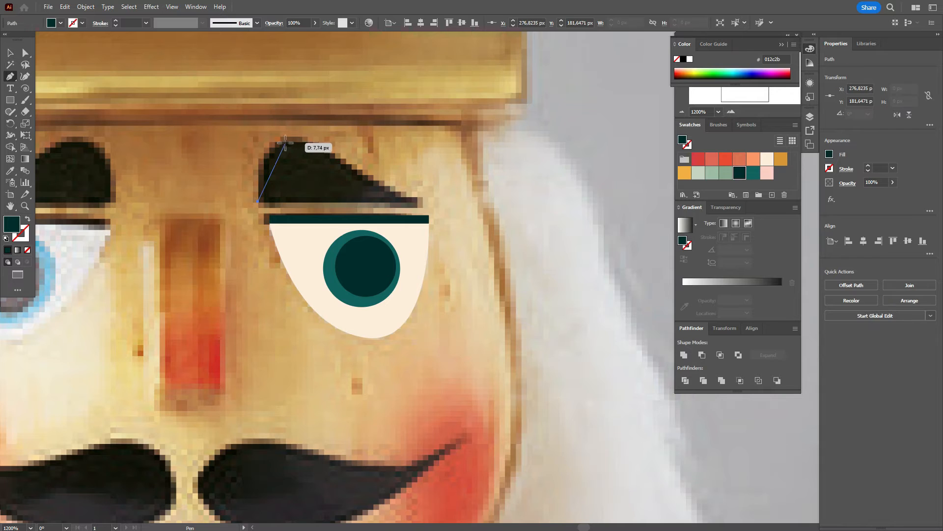
left_click_drag(288, 139, 318, 139)
left_click(420, 201)
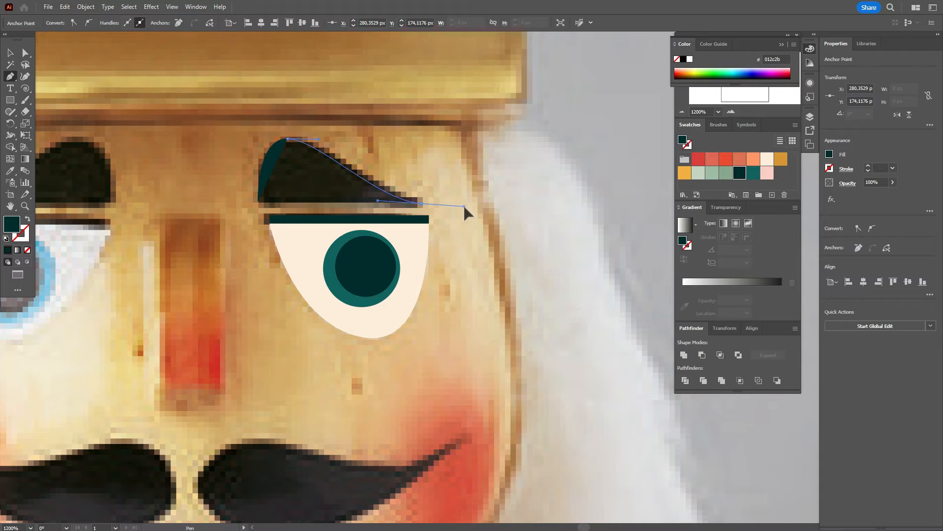
left_click(422, 202)
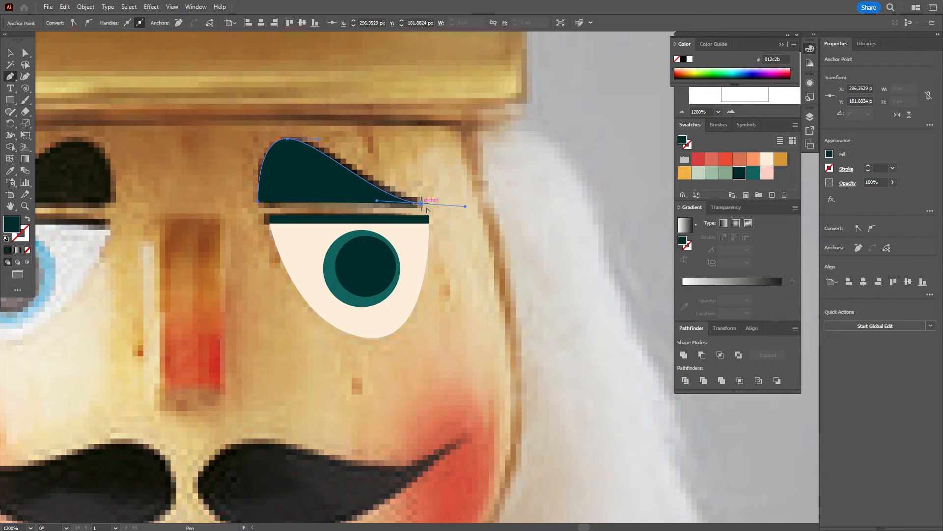
left_click(421, 203)
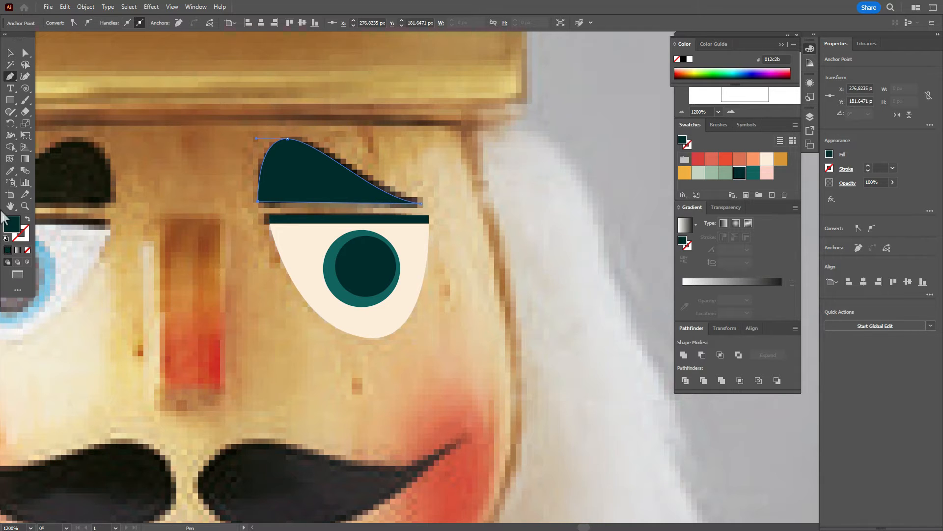
key("ctrl+z")
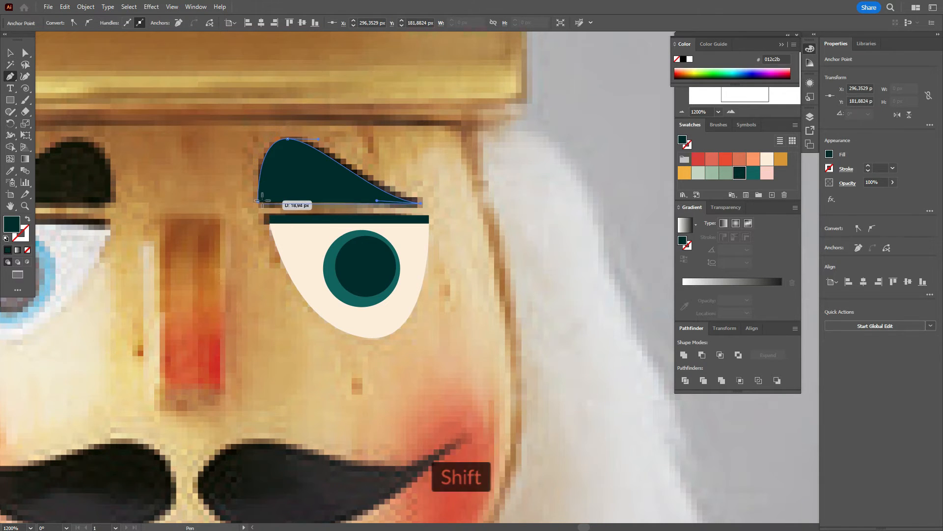
left_click(258, 201)
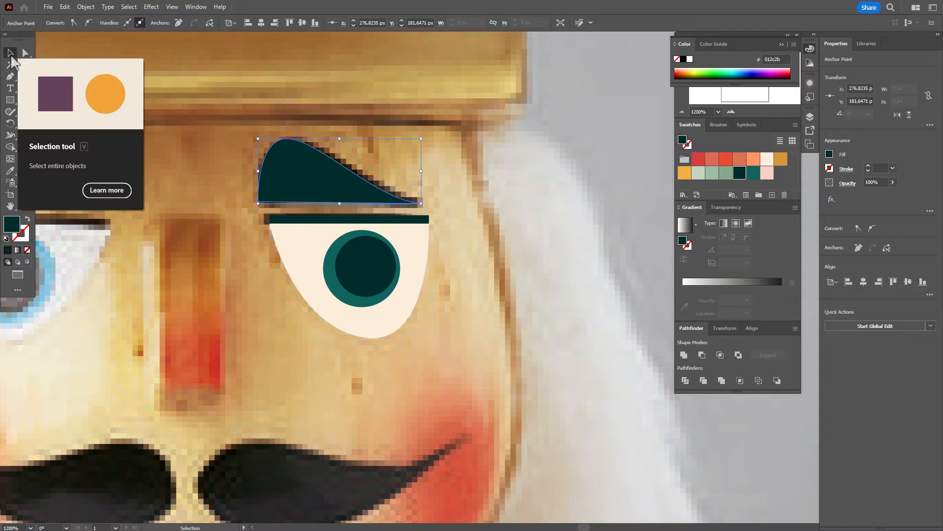
left_click(10, 52)
left_click(221, 165)
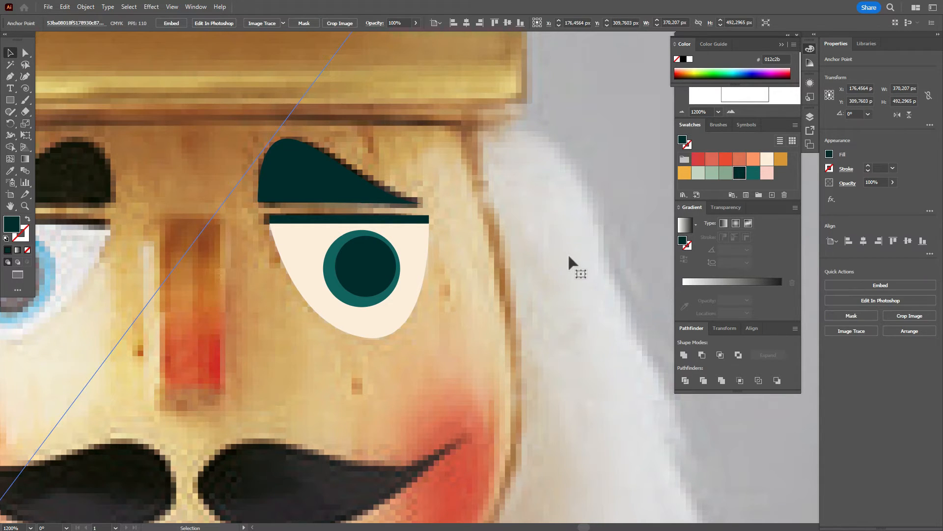
Draw a cream highlight circle about 1.2 px wide and position it in the lower right of the pupil
left_click(405, 260)
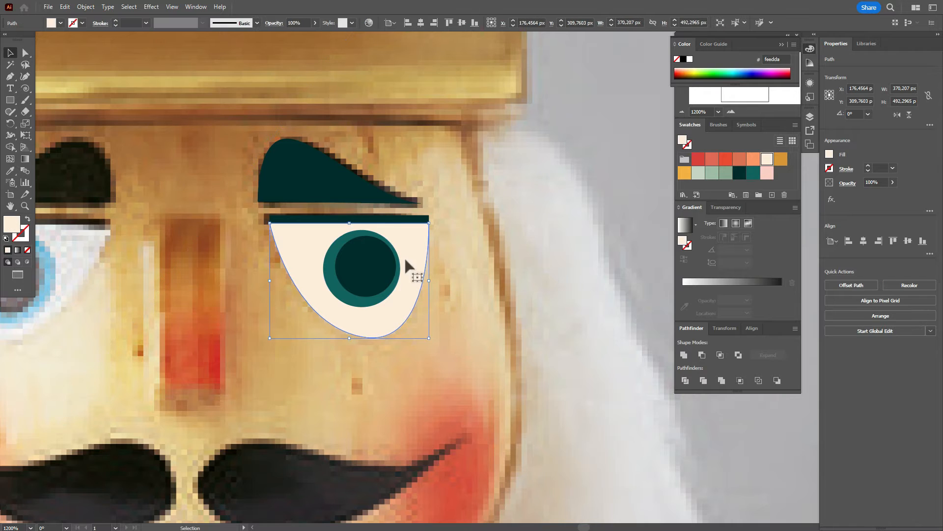
left_click(10, 100)
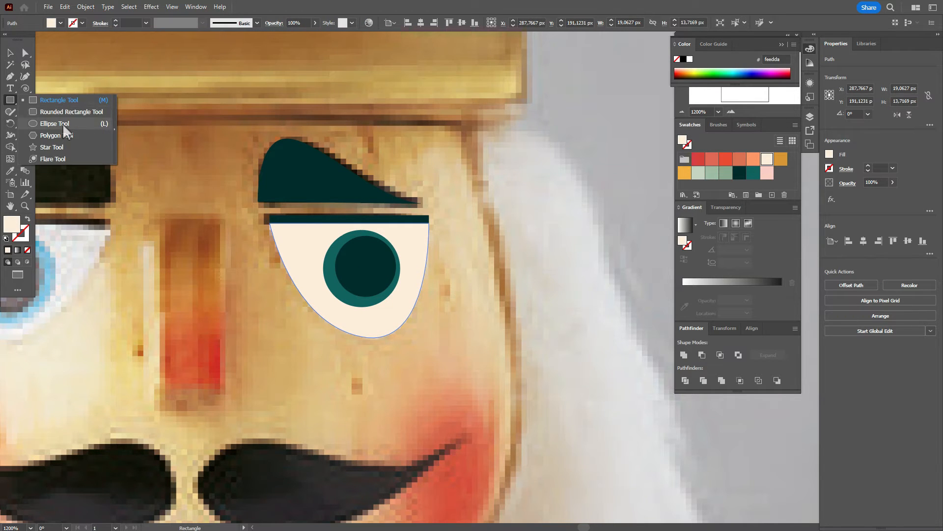
left_click(63, 123)
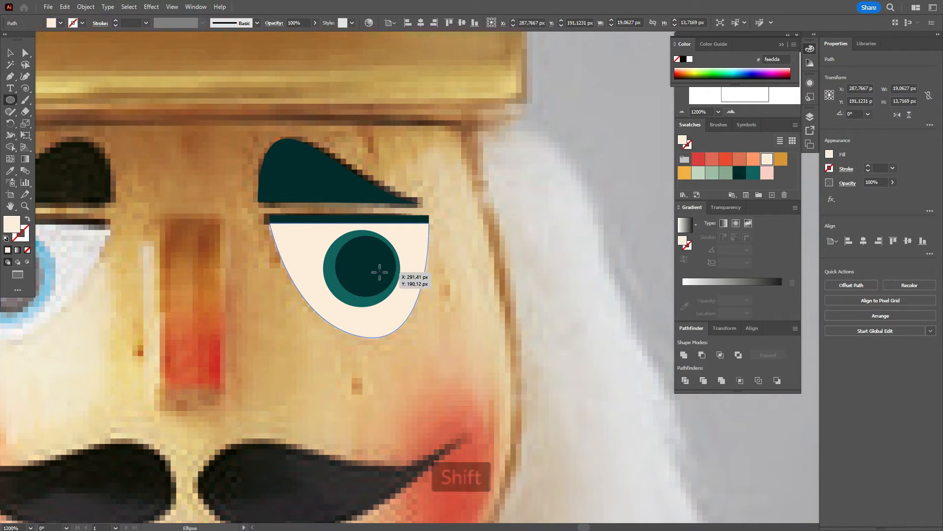
left_click_drag(383, 276, 384, 277)
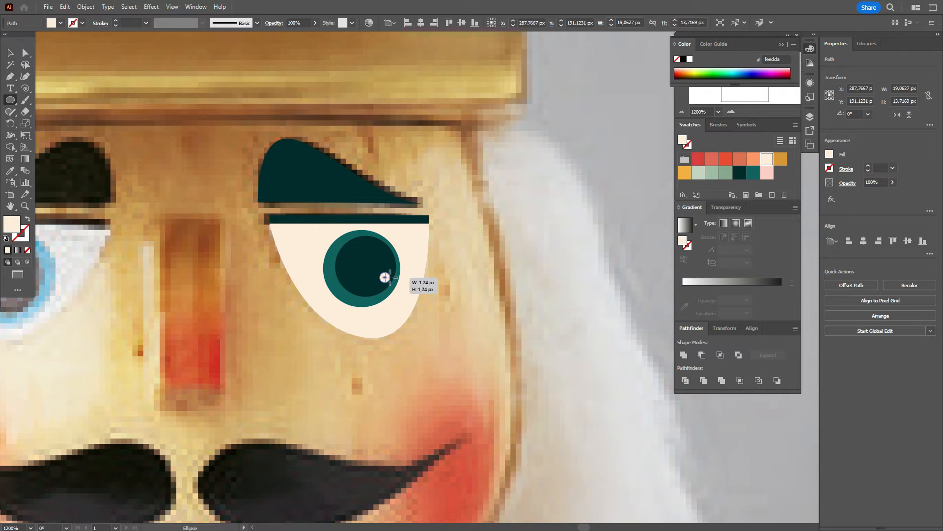
left_click_drag(385, 277, 385, 278)
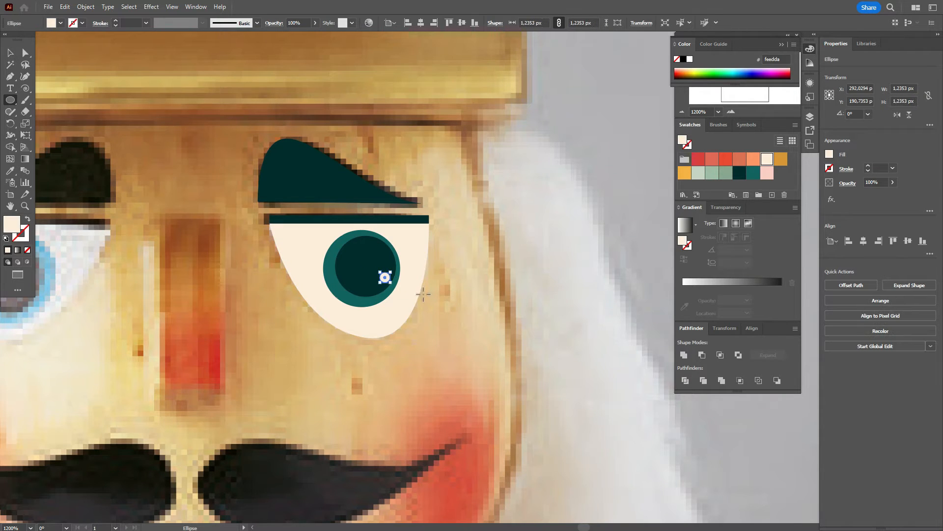
key("Left")
key("Up")
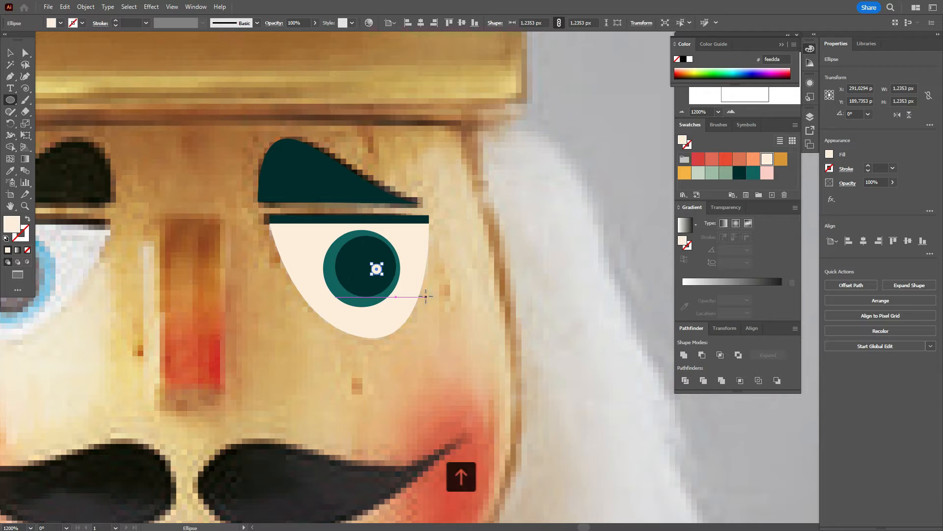
left_click(11, 53)
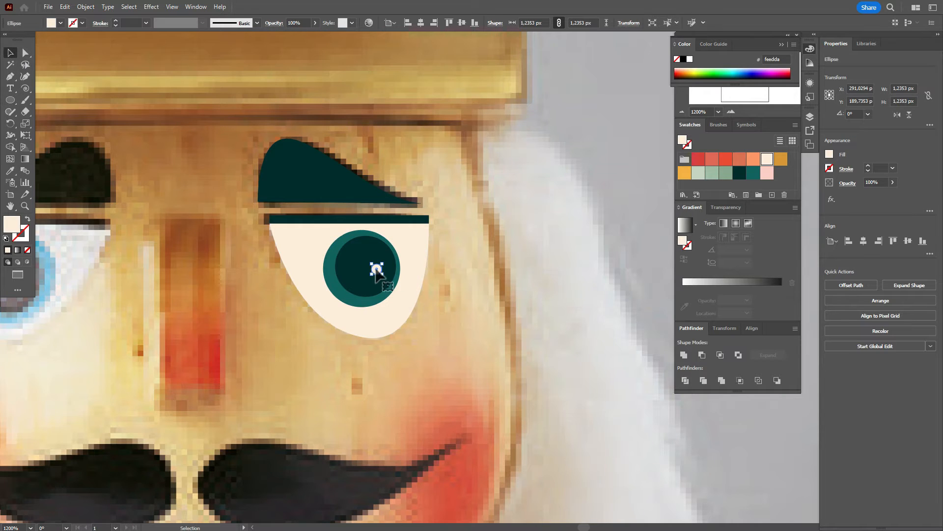
left_click_drag(376, 269, 382, 278)
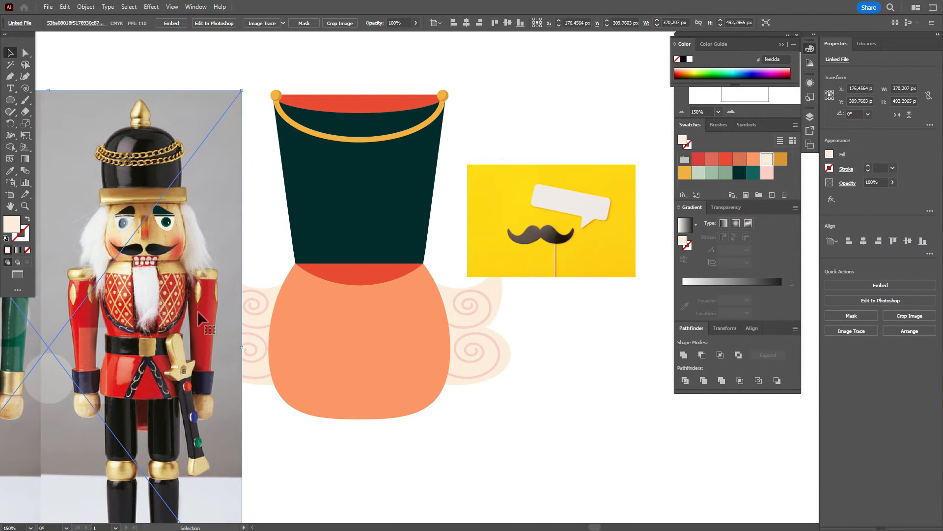
Delete the nutcracker photo and group all the eye and eyebrow shapes
key("Delete")
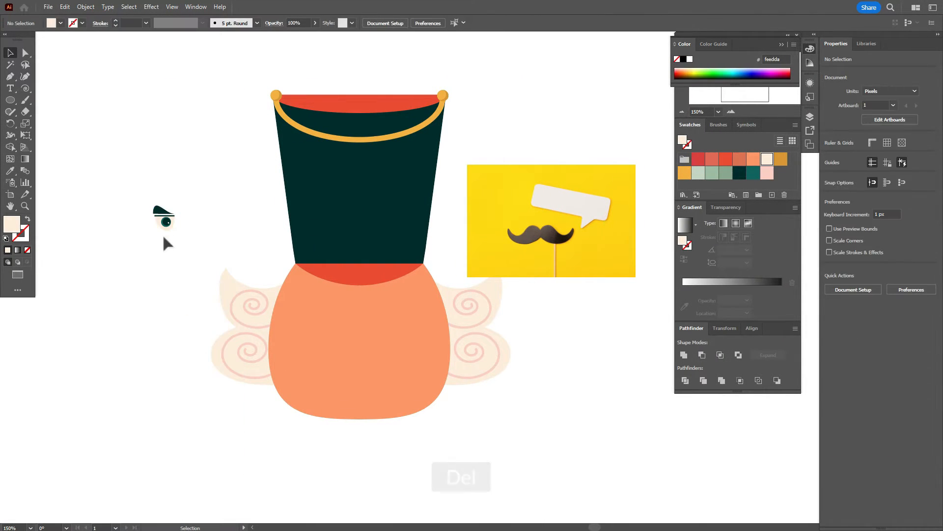
left_click_drag(141, 179, 184, 231)
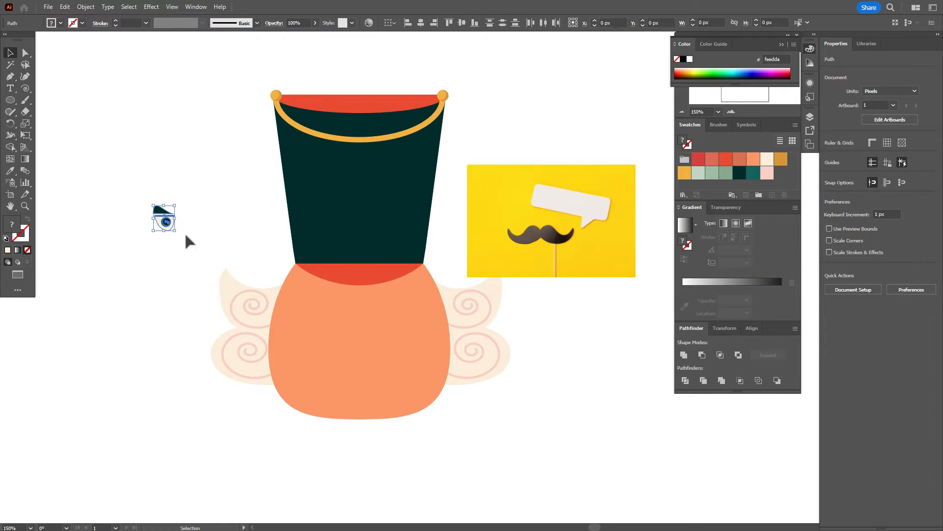
right_click(172, 217)
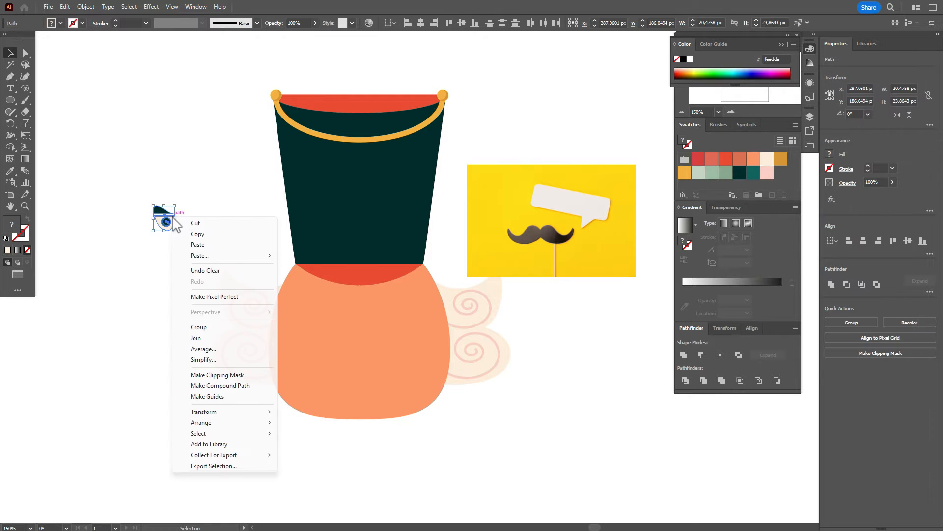
left_click(225, 327)
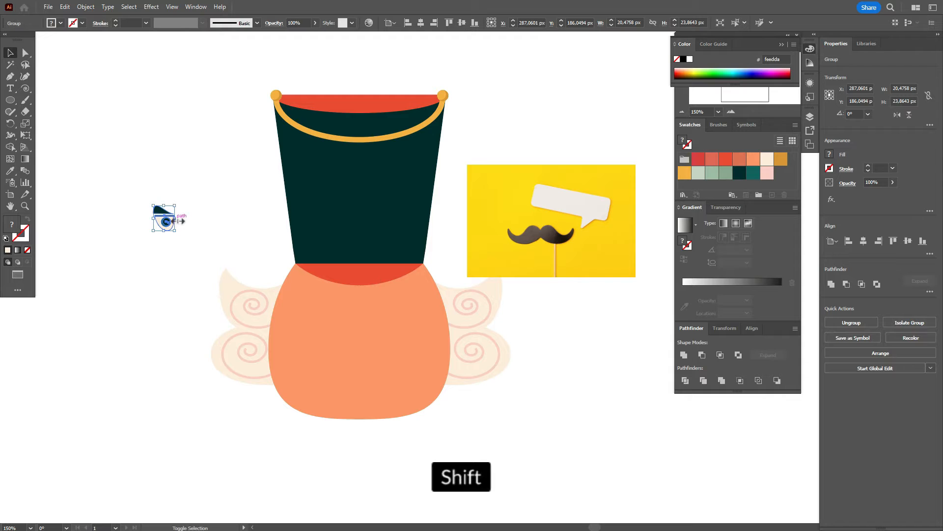
Place the eye group on the right side of the head, enlarge it to about 43 × 50 px, and create a mirrored copy
left_click_drag(176, 230, 421, 312)
key("shift")
right_click(421, 311)
mouse_move(487, 253)
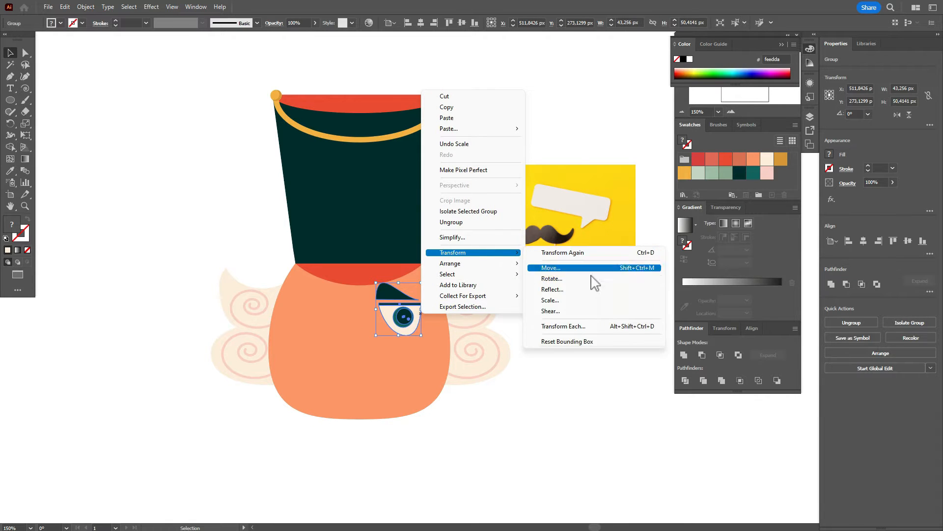
left_click(587, 294)
left_click(545, 329)
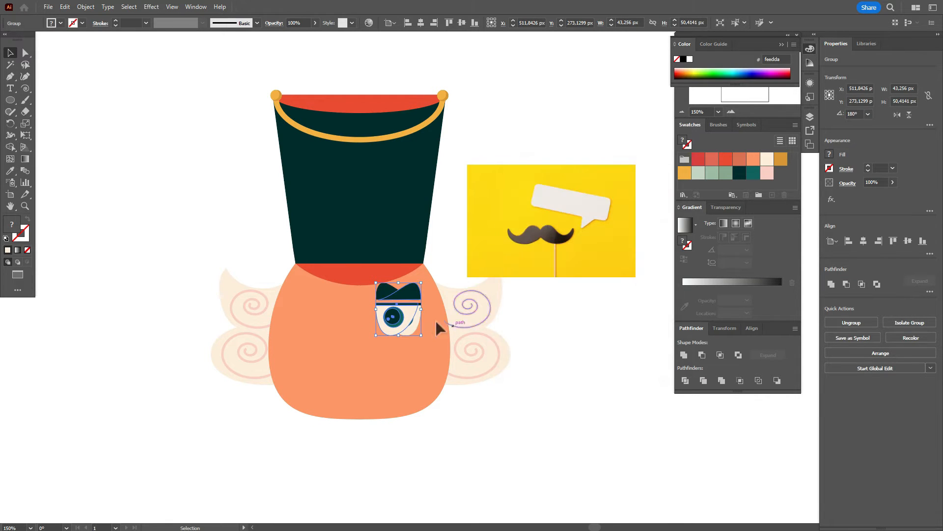
Position the two eyes on opposite sides of the face below the hat and align their bottom edges
mouse_move(410, 315)
left_mouse_down()
mouse_move(323, 310)
mouse_move(415, 307)
left_mouse_up()
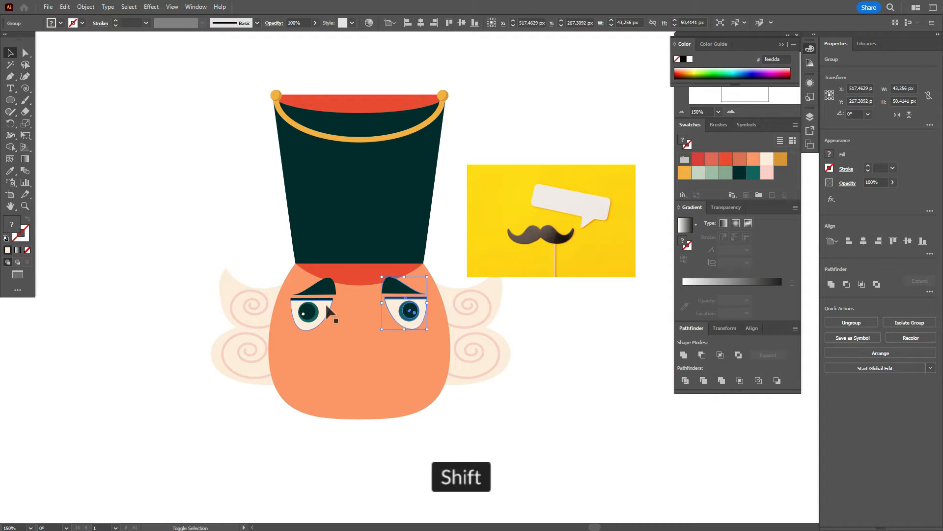
left_click(324, 308, "shift")
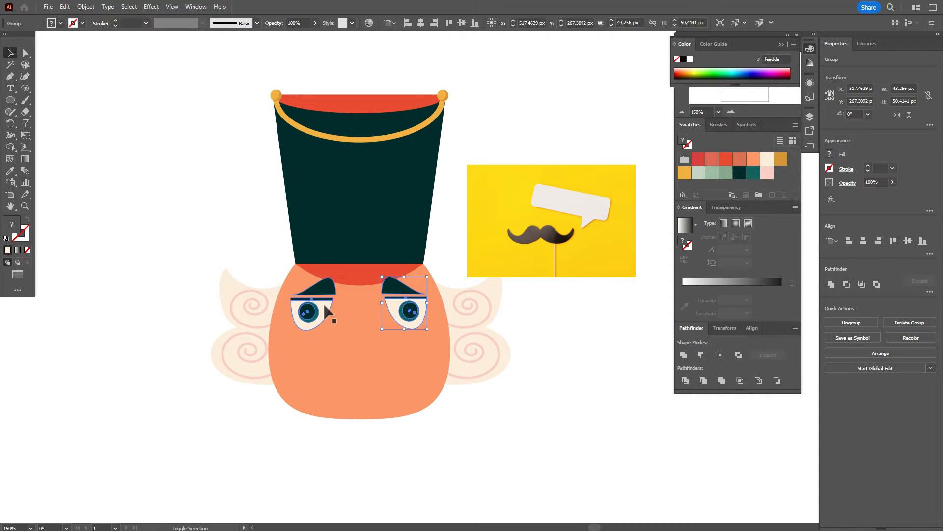
left_click(922, 246)
Bring the dark hat body, its gold cord and knobs, and the red brim in front of the face and eyebrows
left_click(359, 274)
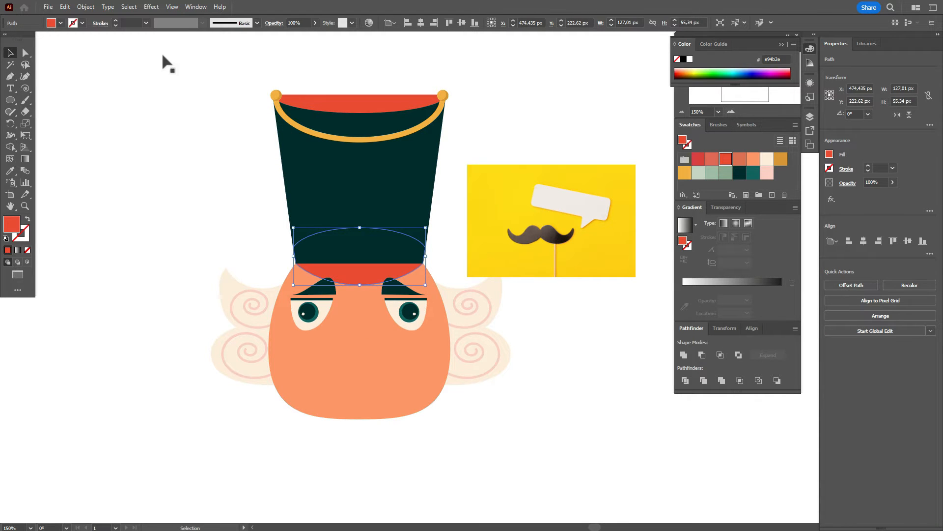
left_click_drag(210, 58, 395, 136)
left_click_drag(439, 173, 443, 167)
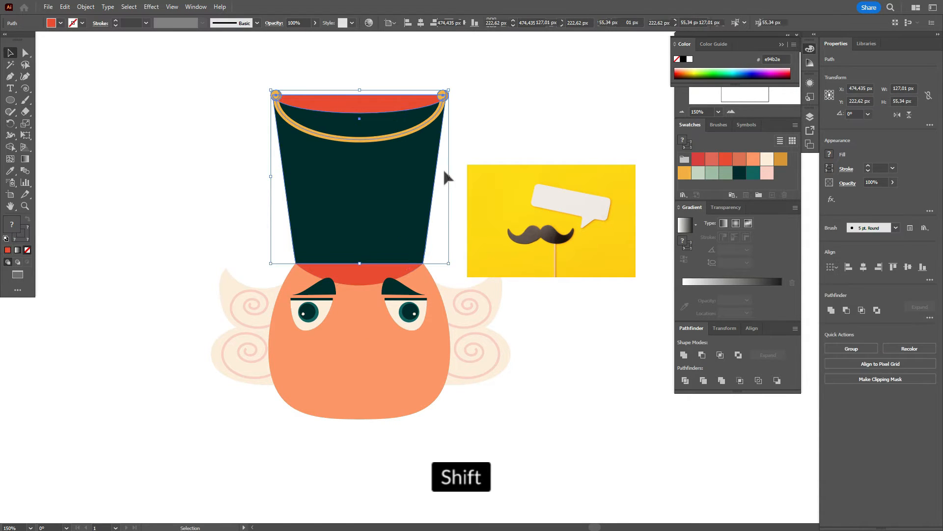
right_click(347, 276)
mouse_move(417, 227)
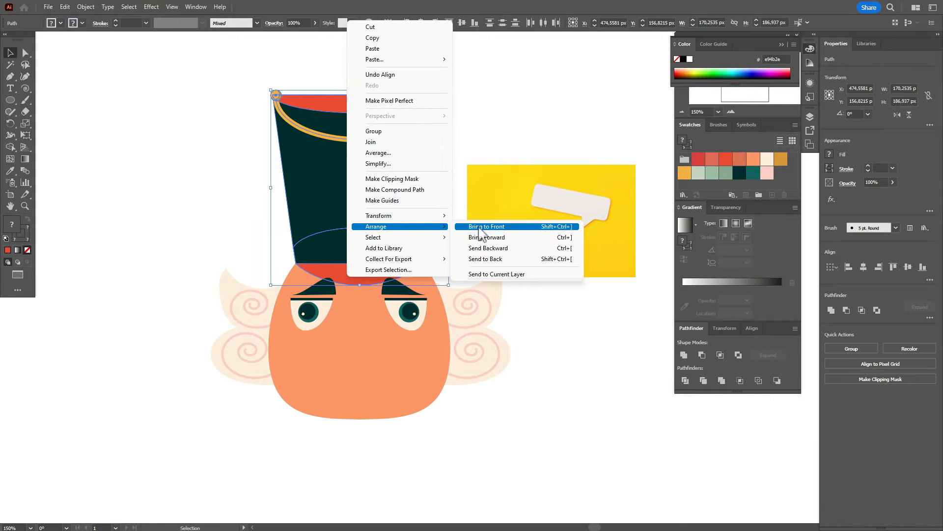
left_click(480, 238)
left_click(528, 340)
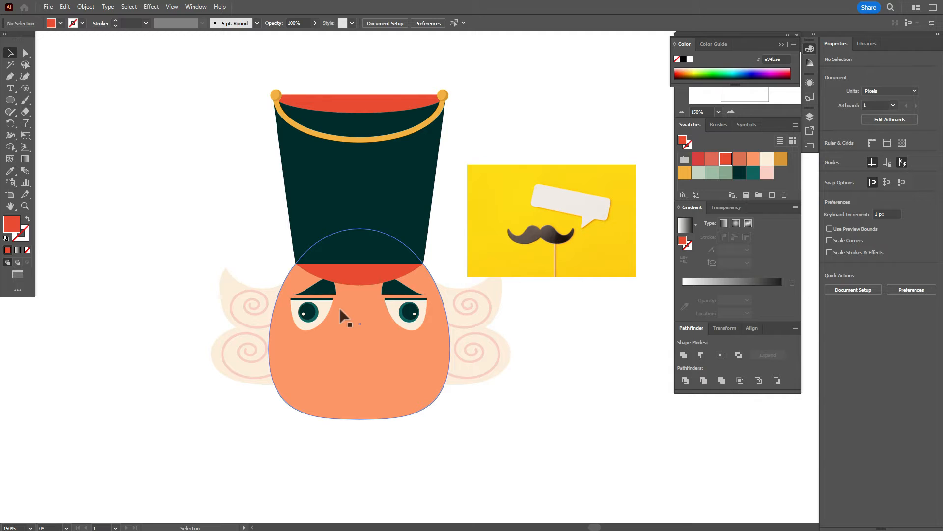
Select both eye groups and nudge them up by 1 px
left_click(424, 320)
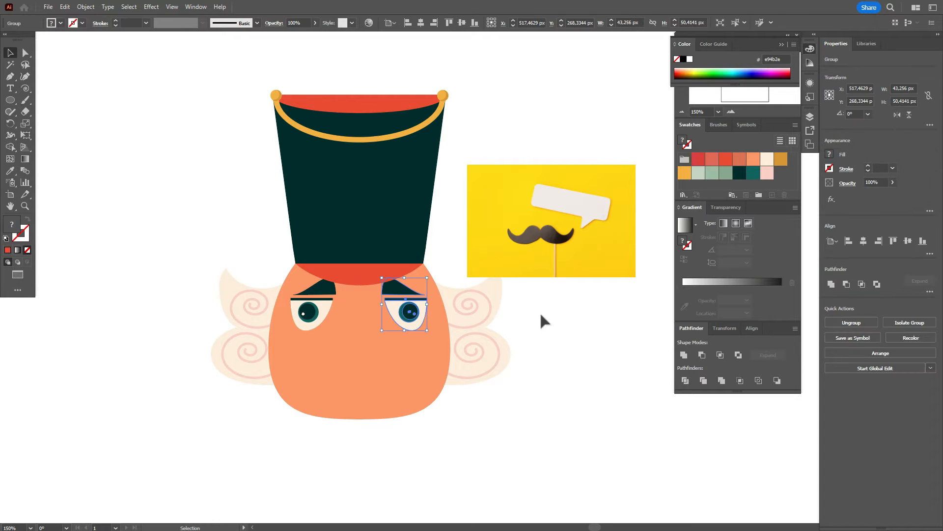
left_click(319, 321, "shift")
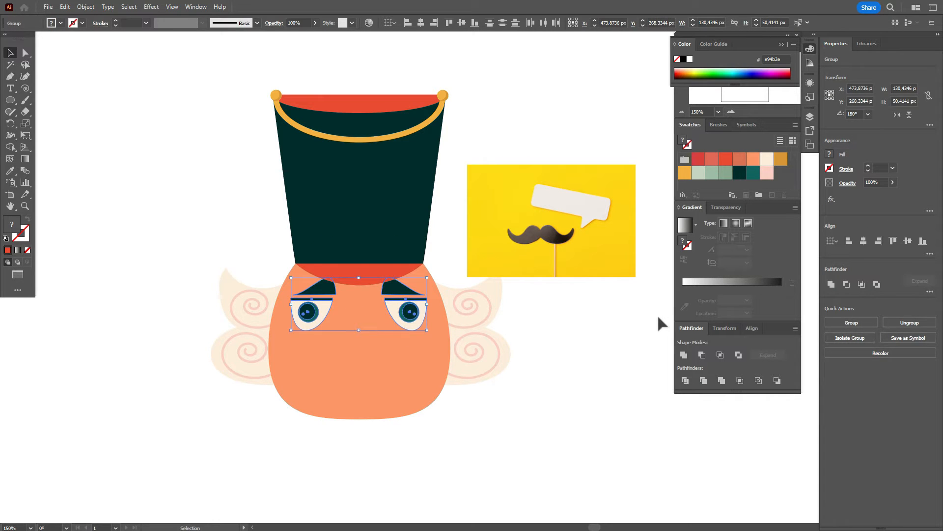
key("Up")
key("Right")
key("Left")
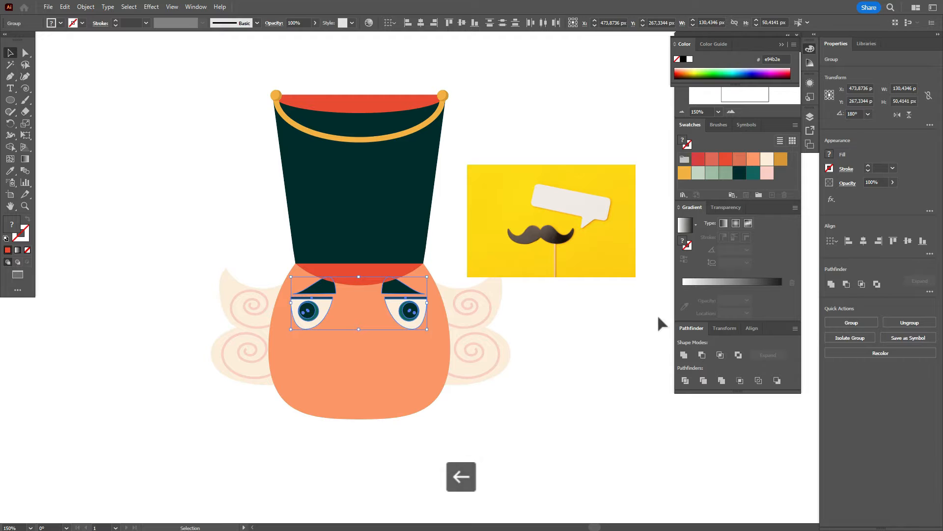
left_click(539, 315)
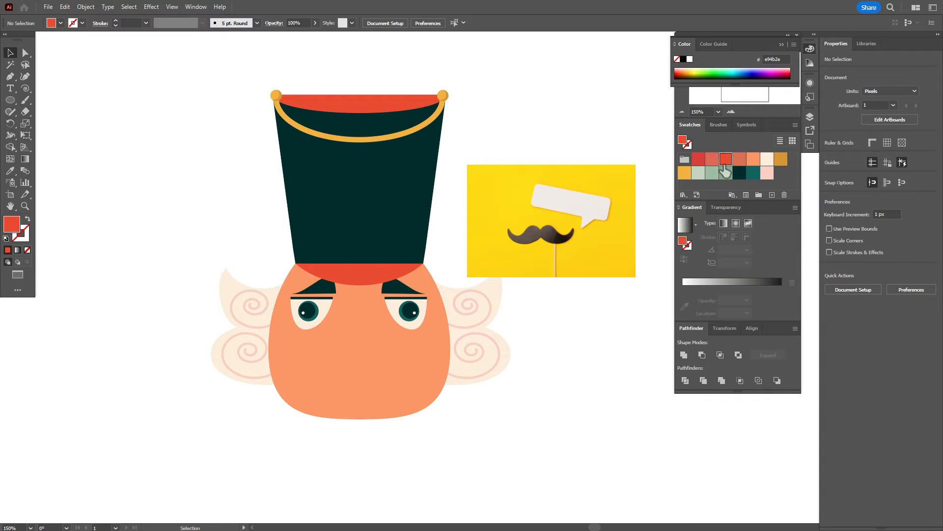
Draw a dark red, fully rounded rectangle about 27 × 56 px between the eyes as the nose
left_click(697, 160)
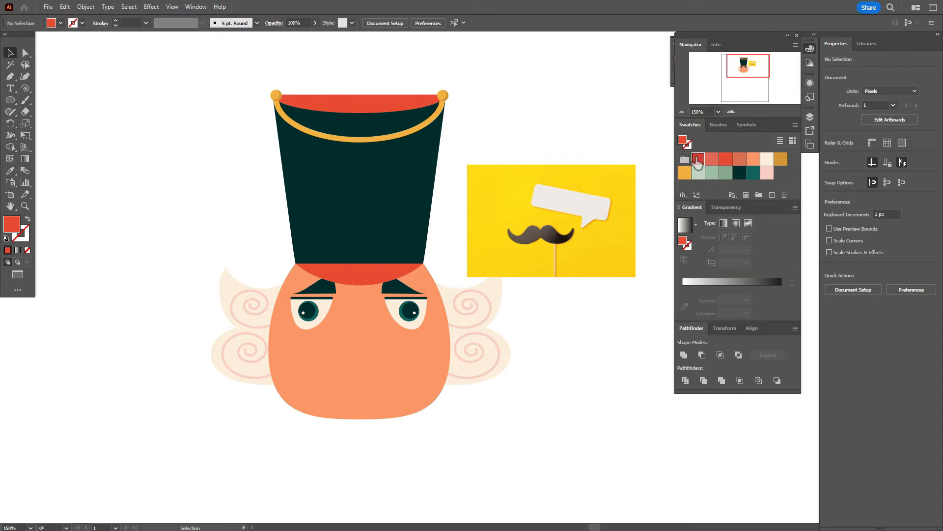
left_click(10, 99)
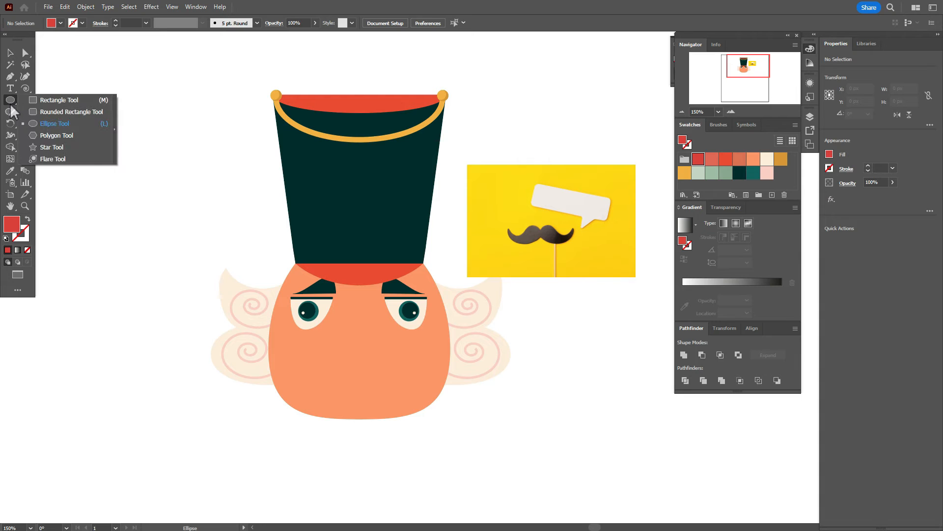
left_click(55, 112)
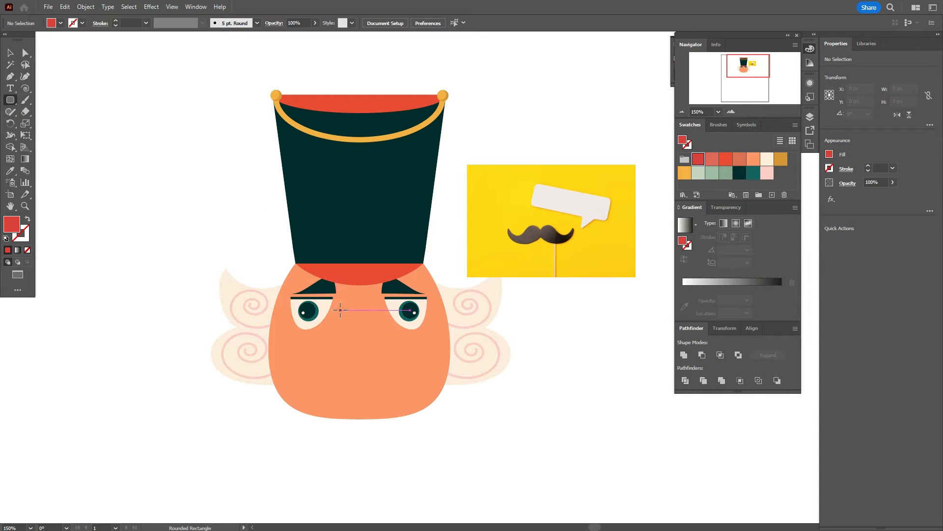
left_click_drag(348, 296, 374, 355)
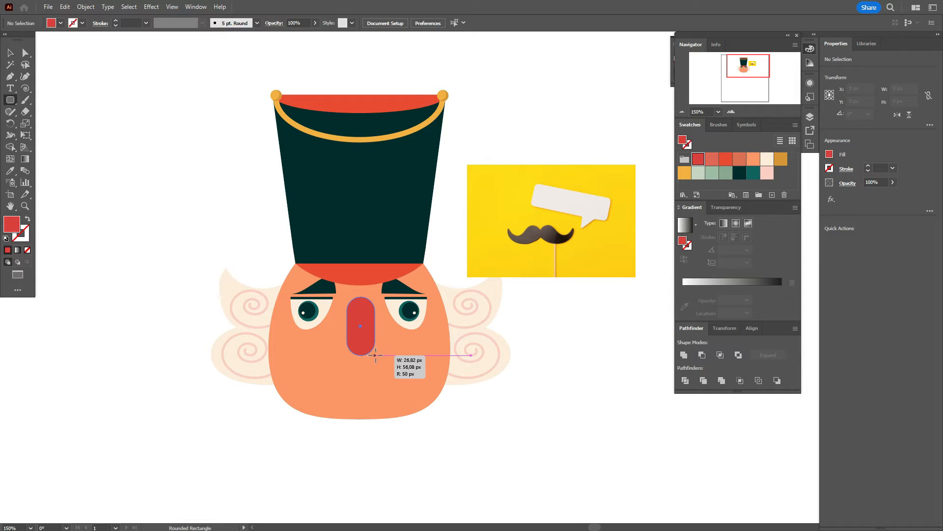
left_click_drag(375, 355, 375, 354)
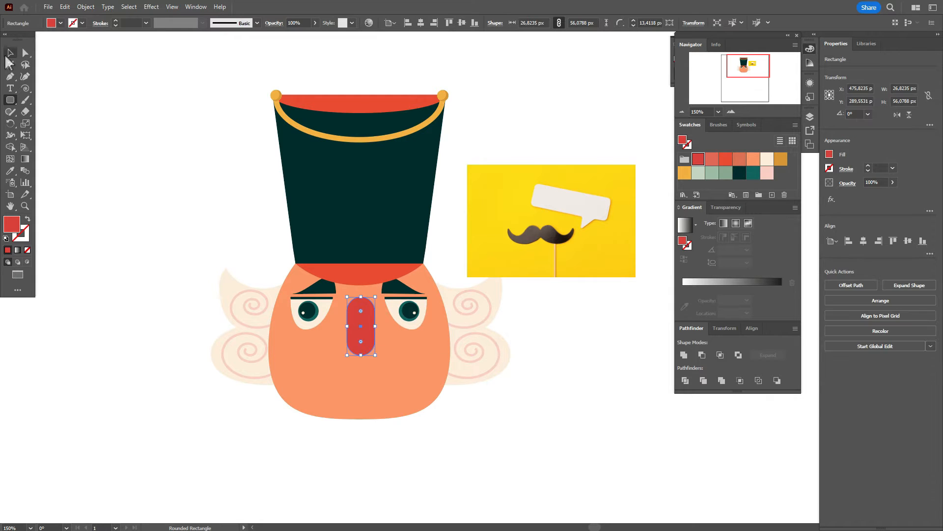
left_click(10, 52)
left_click(104, 162)
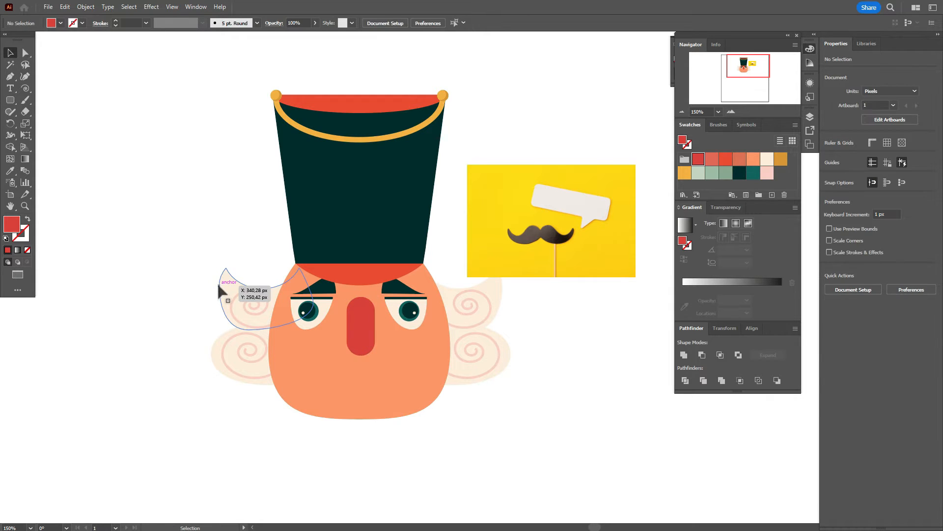
Draw a muted red cheek circle about 38.5 px wide and place it below the left eye at the face's edge
key("z")
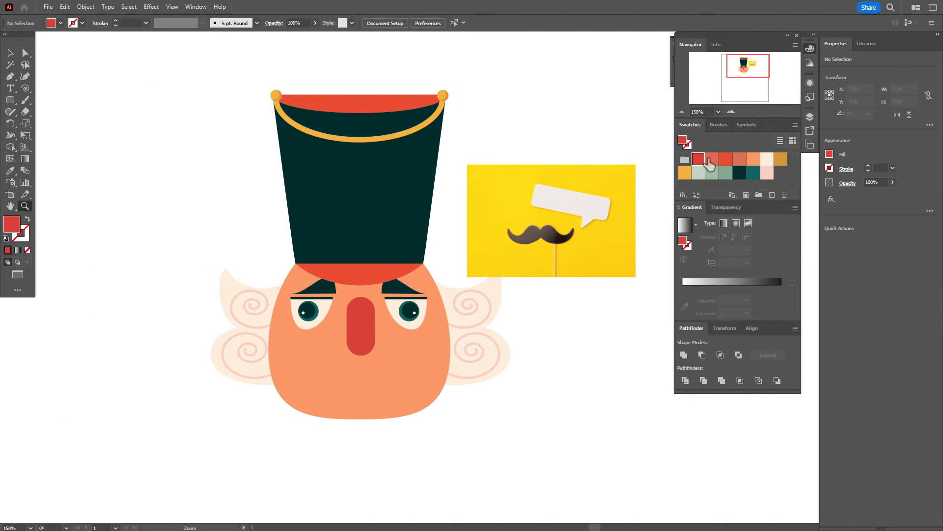
left_click(710, 159)
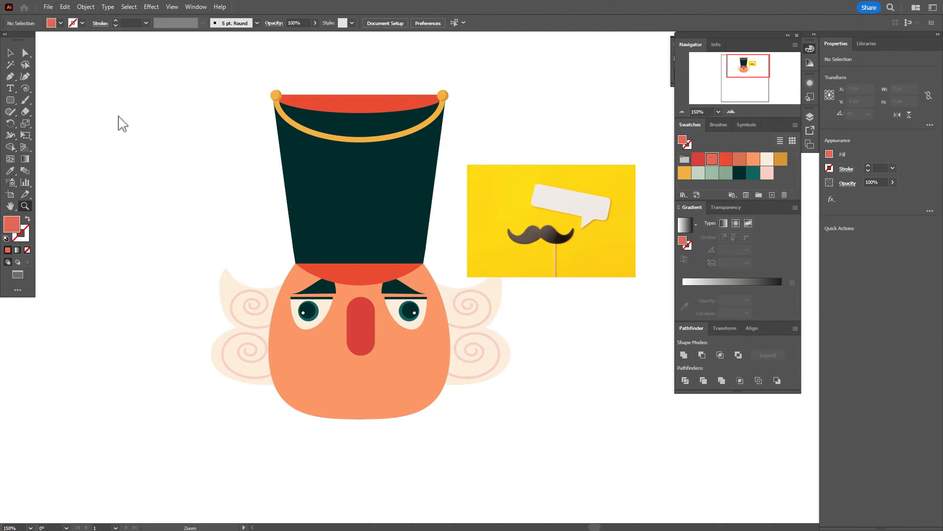
left_click(9, 100)
left_click(54, 123)
left_click_drag(311, 349, 336, 373)
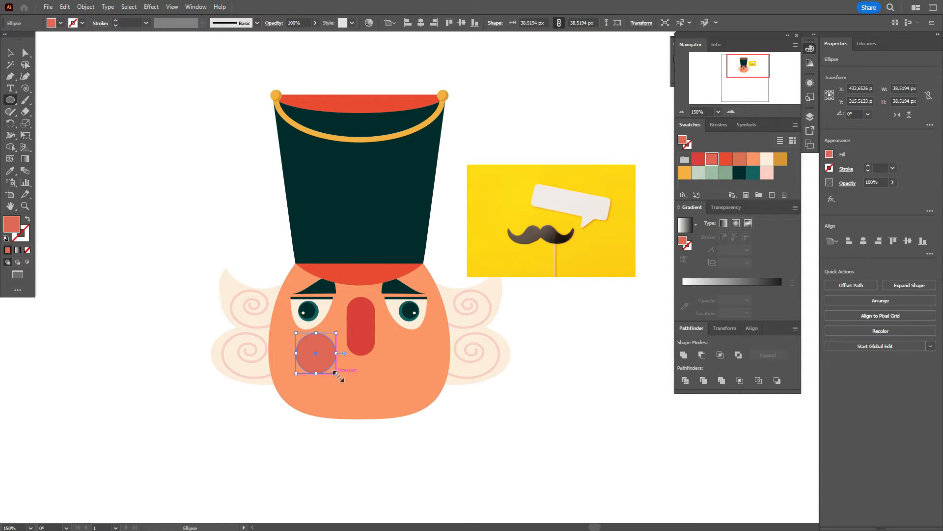
left_click(12, 52)
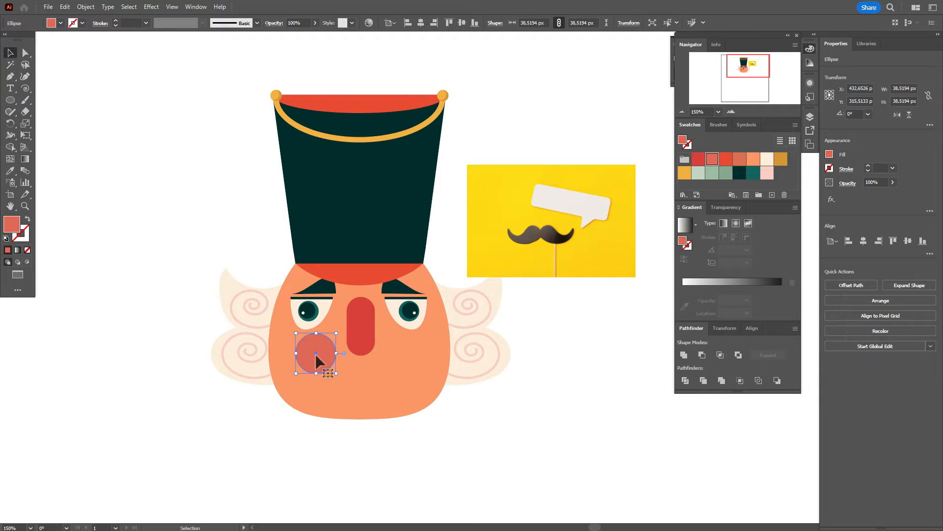
left_click_drag(316, 359, 296, 352)
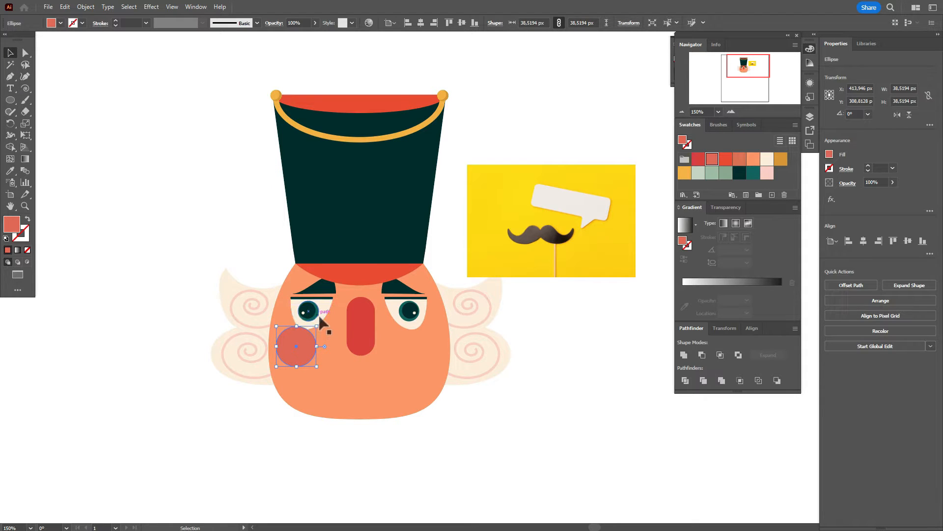
Bring both eye groups together with all the hat shapes in front of the cheek circle
left_click(320, 319)
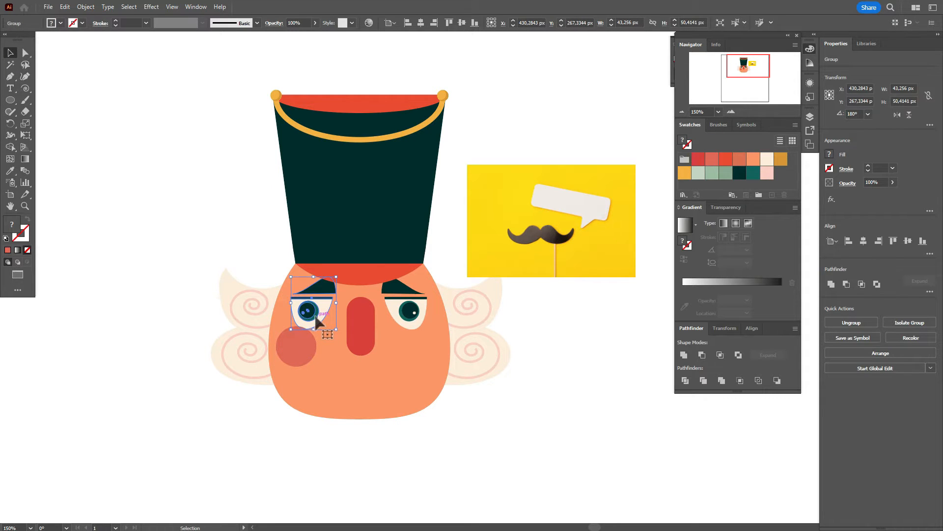
left_click_drag(246, 49, 438, 194)
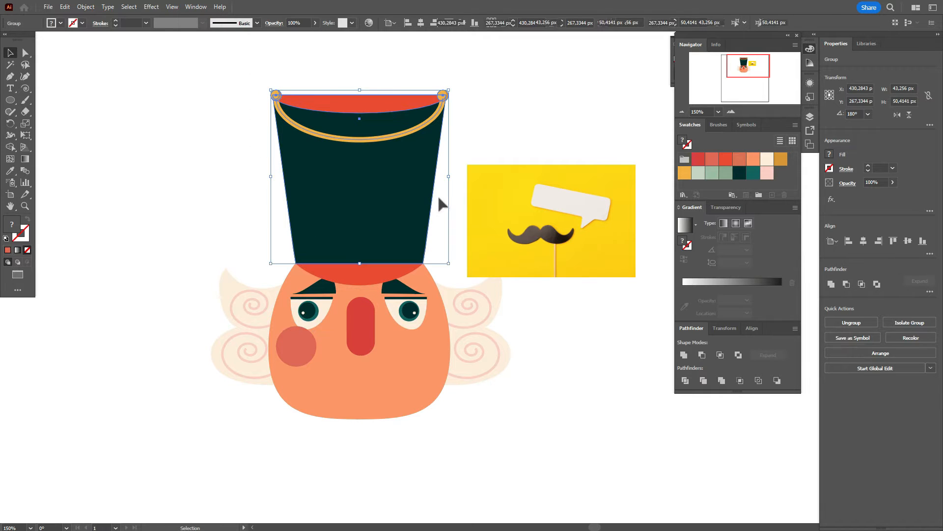
left_click(327, 311, "shift")
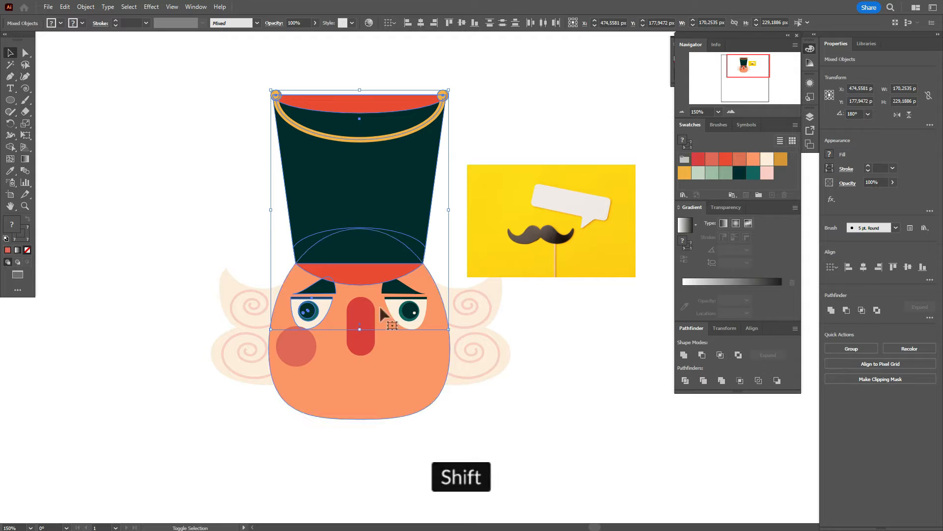
right_click(404, 309)
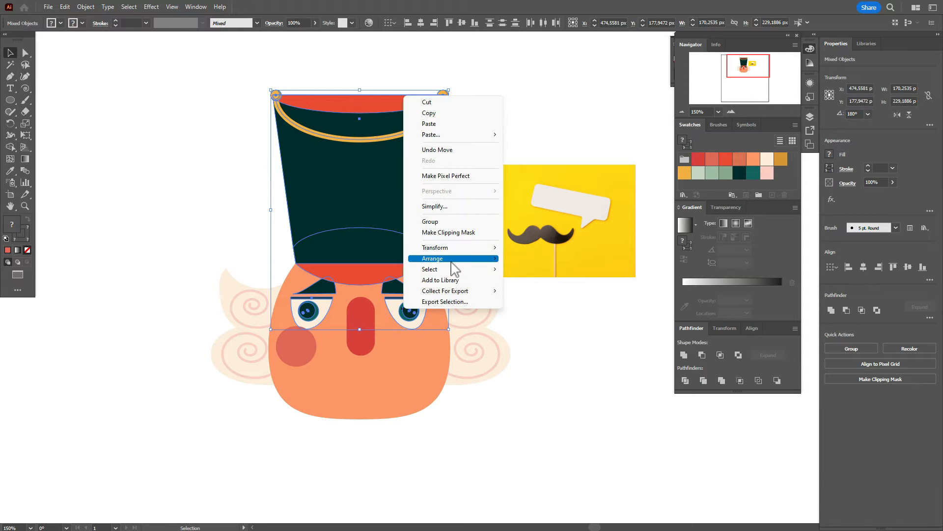
mouse_move(452, 258)
left_click(551, 262)
left_click(204, 215)
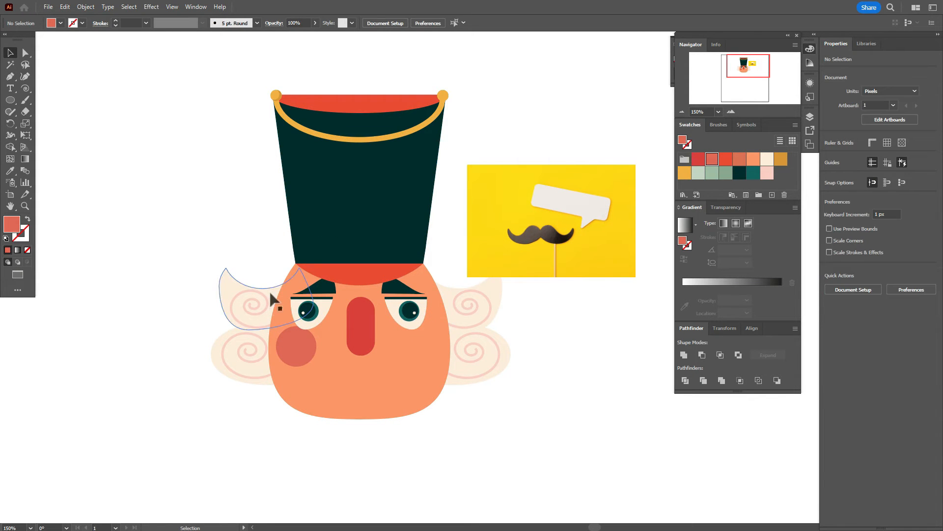
Duplicate the cheek circle horizontally to below the right eye
left_click_drag(291, 342, 418, 343)
left_click(229, 223)
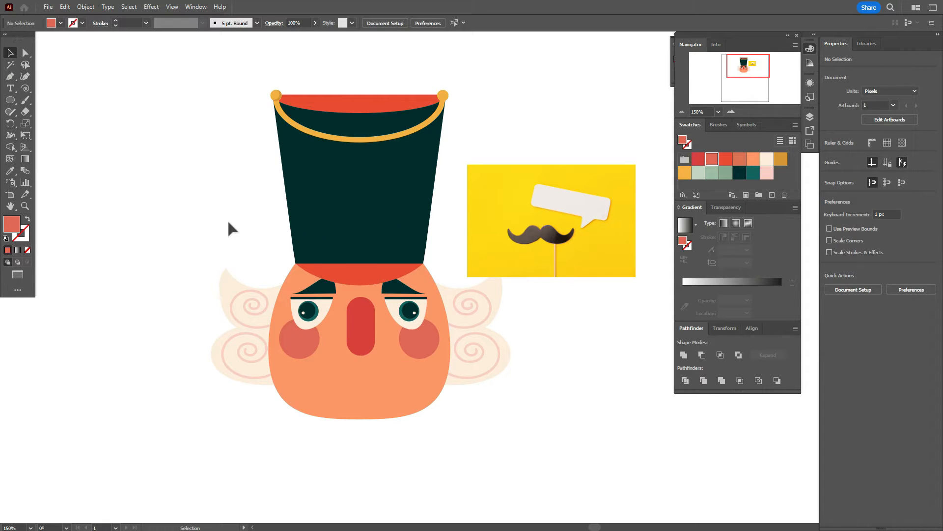
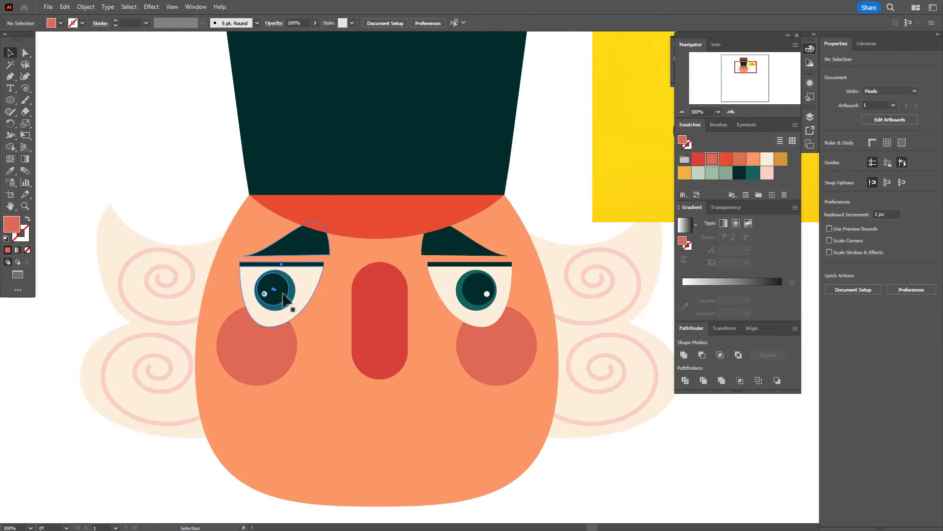
Ungroup the left eye, enlarge its iris, pupil and highlight together to about 22.3 px, and group those three circles
right_click(597, 312)
left_click(313, 202)
left_click(252, 295)
left_click(264, 293)
left_click(270, 289, "shift")
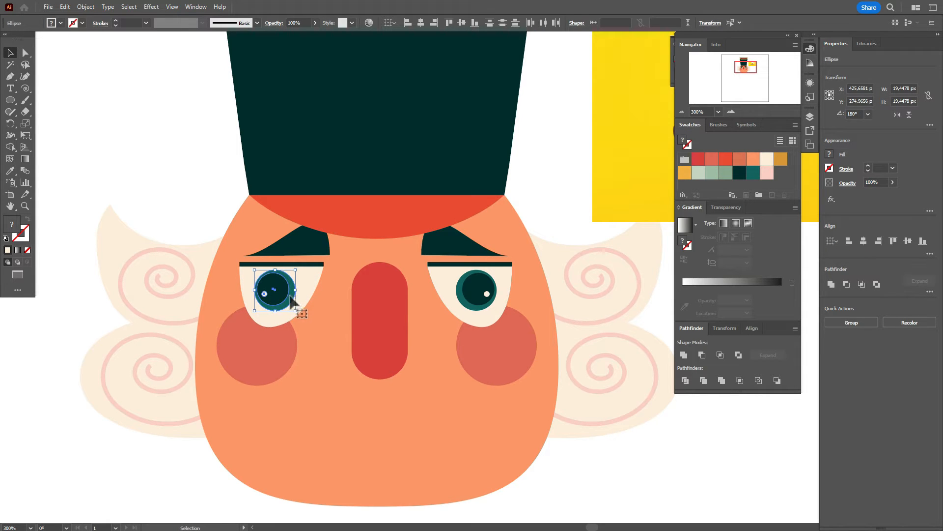
left_click_drag(275, 303, 279, 315)
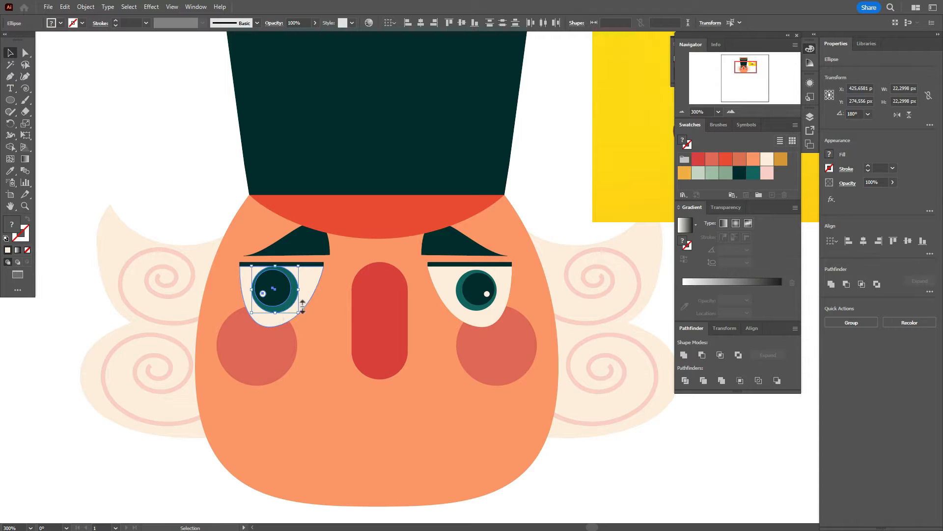
right_click(281, 290)
left_click(308, 143)
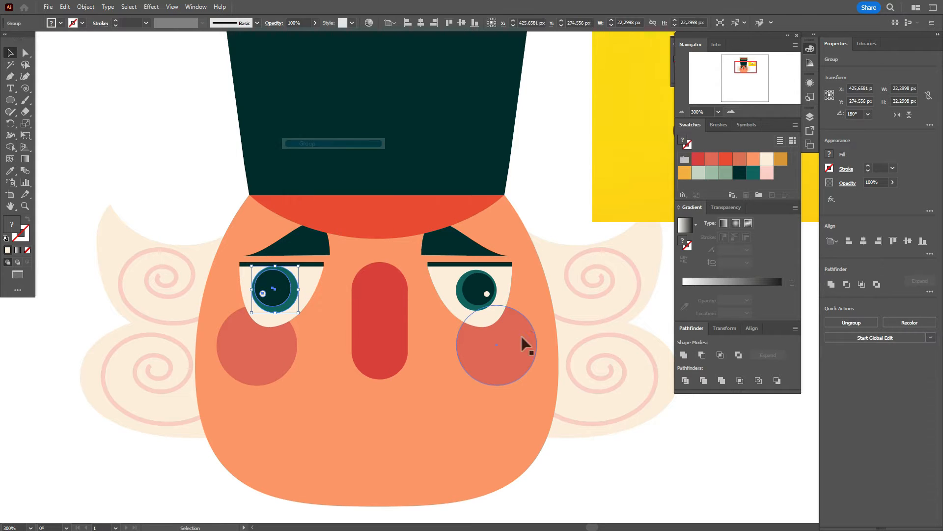
Ungroup the right eye and delete its iris, pupil and highlight
right_click(490, 288)
left_click(552, 193)
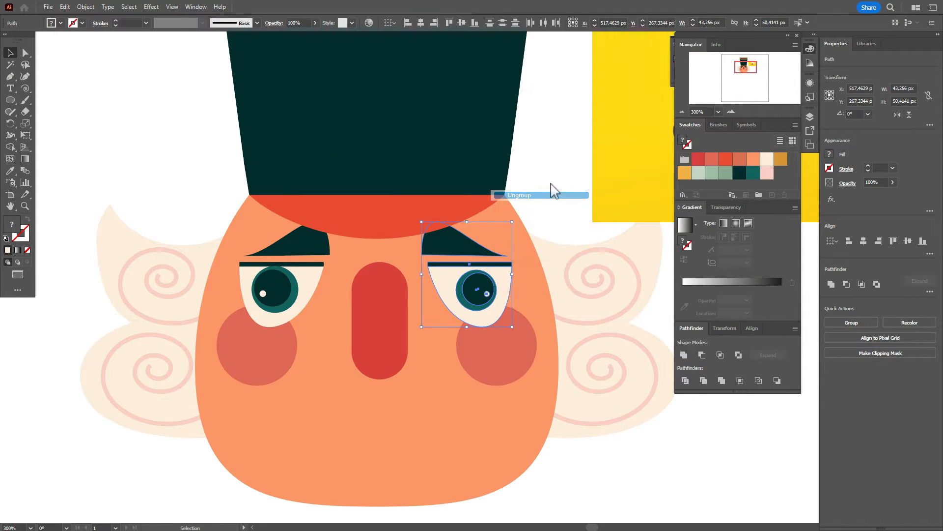
left_click(551, 200)
left_click(486, 293, "shift")
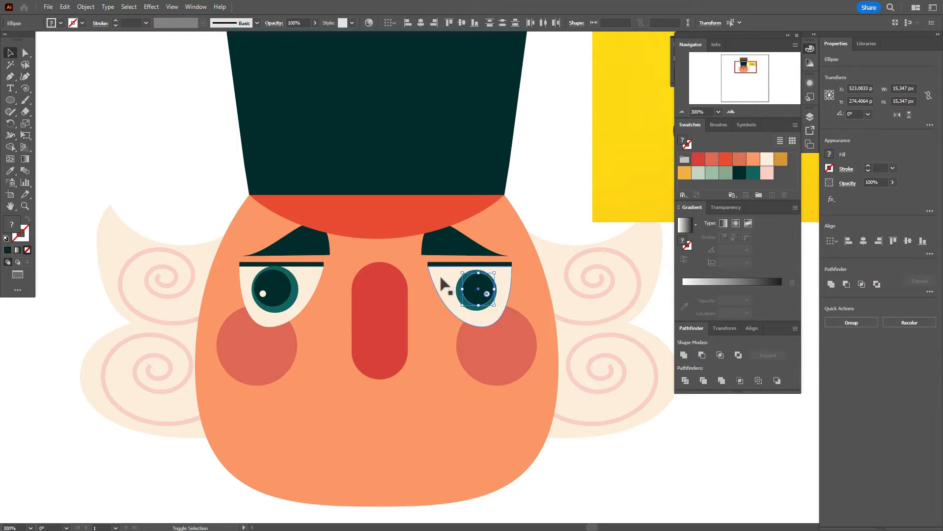
left_click(443, 286, "shift")
left_click(458, 292, "shift")
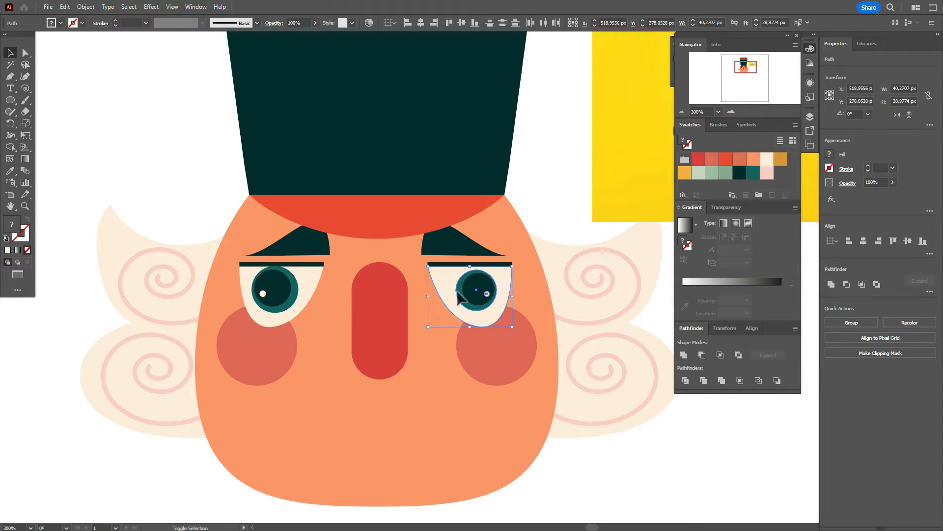
key("Delete")
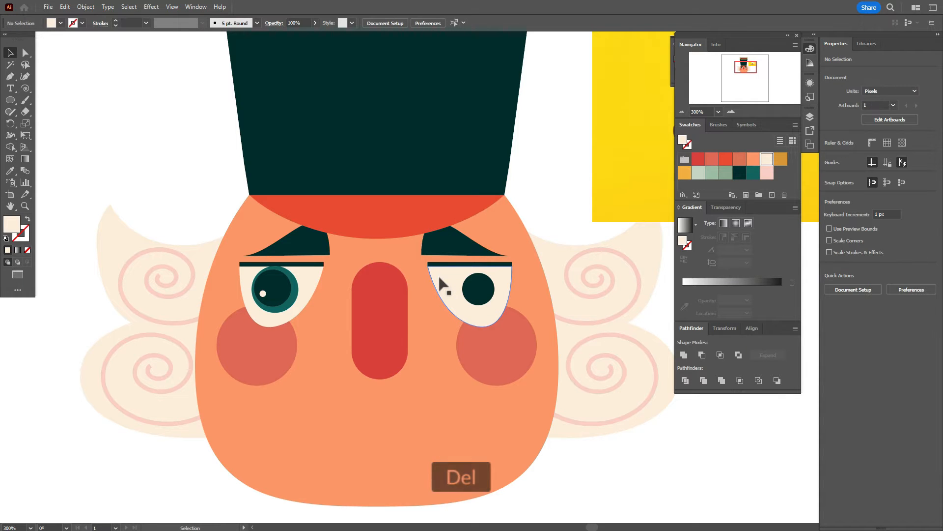
left_click(472, 287)
key("Delete")
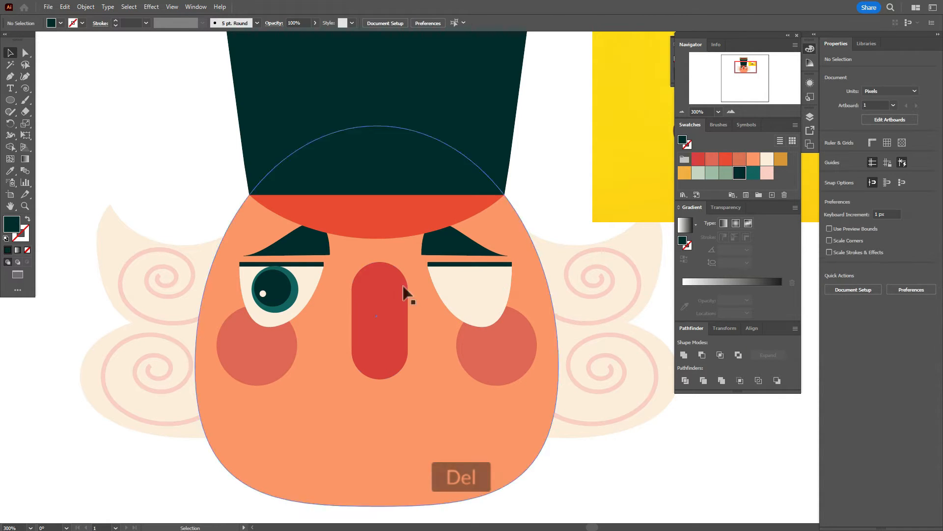
Bring the left eye's dark lid bar to the front
right_click(293, 261)
mouse_move(391, 458)
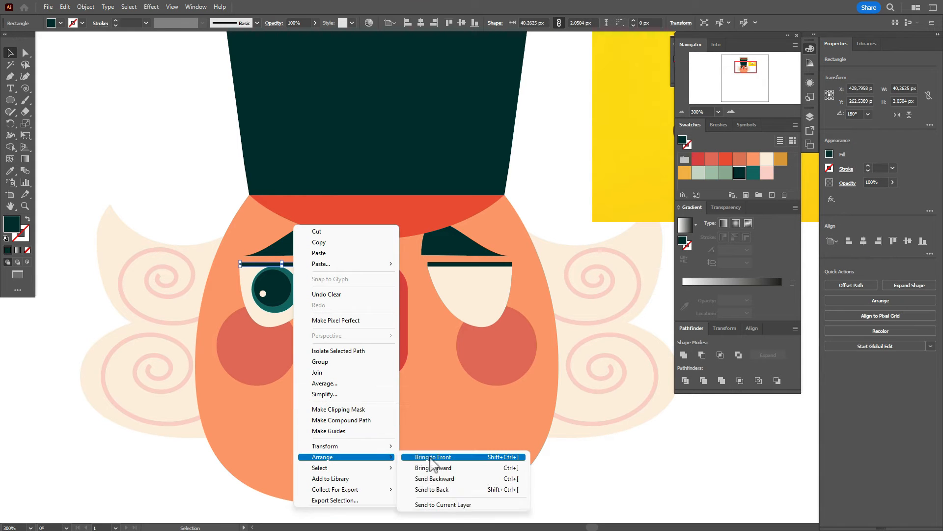
left_click(432, 457)
Duplicate the left iris group horizontally into the right eye and reflect the copy so its highlight mirrors the left one
left_click(284, 300)
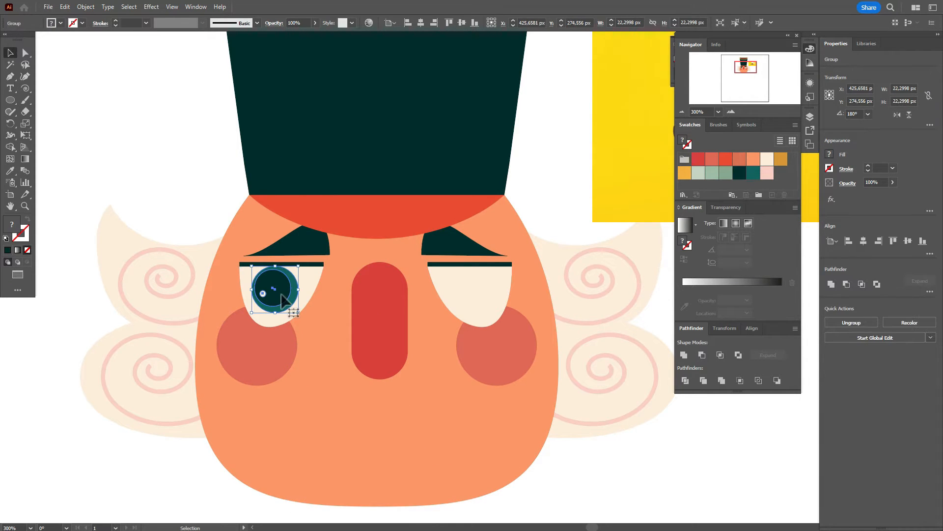
left_click_drag(284, 300, 484, 300)
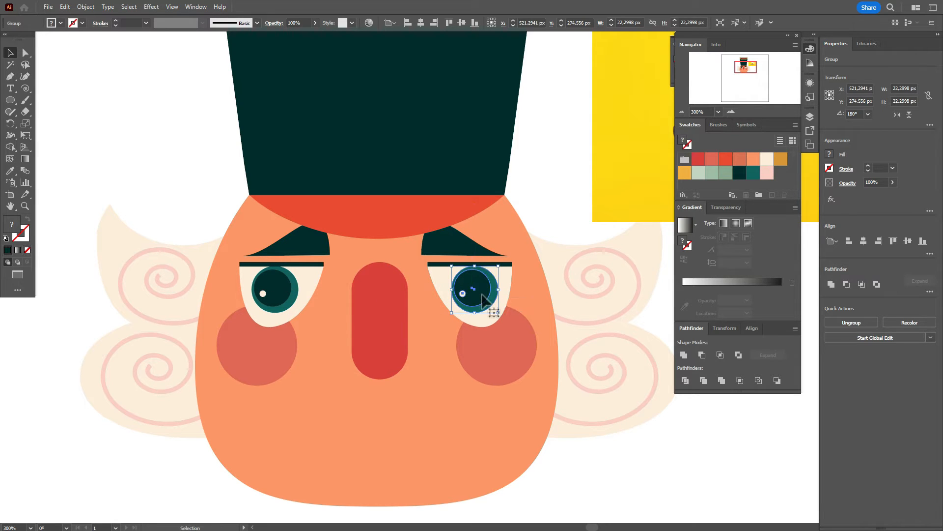
right_click(484, 301)
mouse_move(565, 233)
left_click(611, 269)
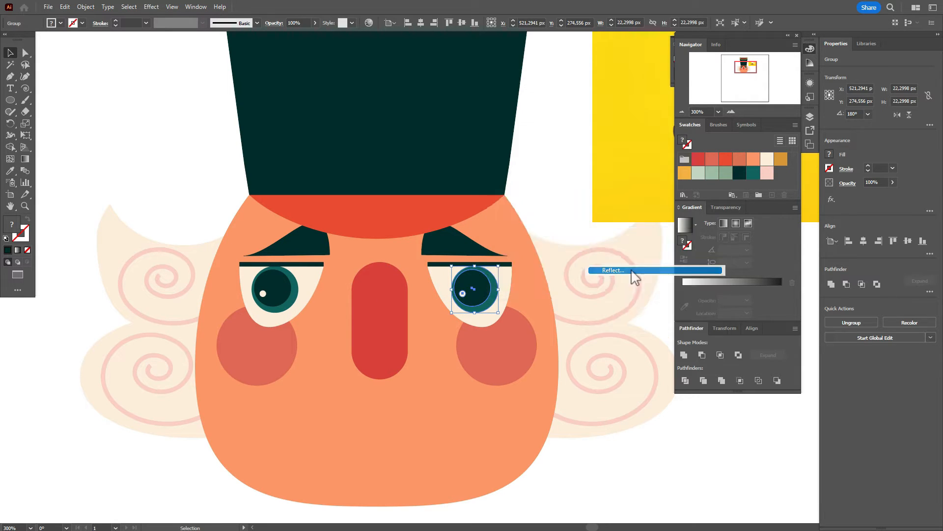
left_click(601, 326)
Bring the right eye's dark lid bar to the front and deselect it
left_click(511, 264)
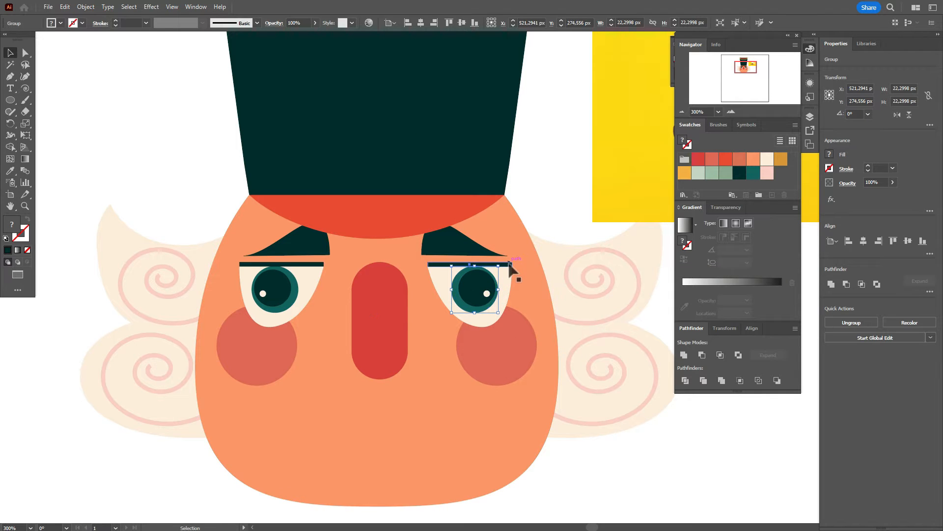
right_click(510, 264)
mouse_move(596, 460)
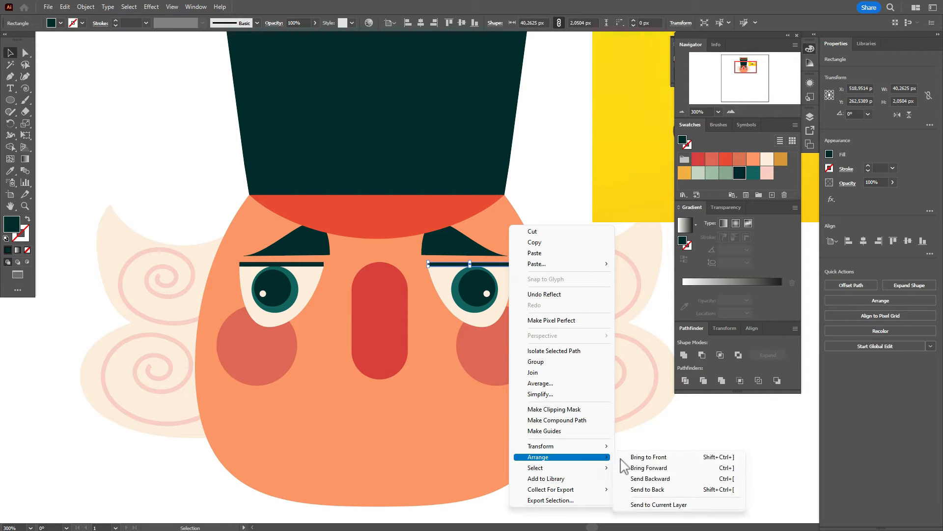
left_click(639, 461)
left_click(557, 216)
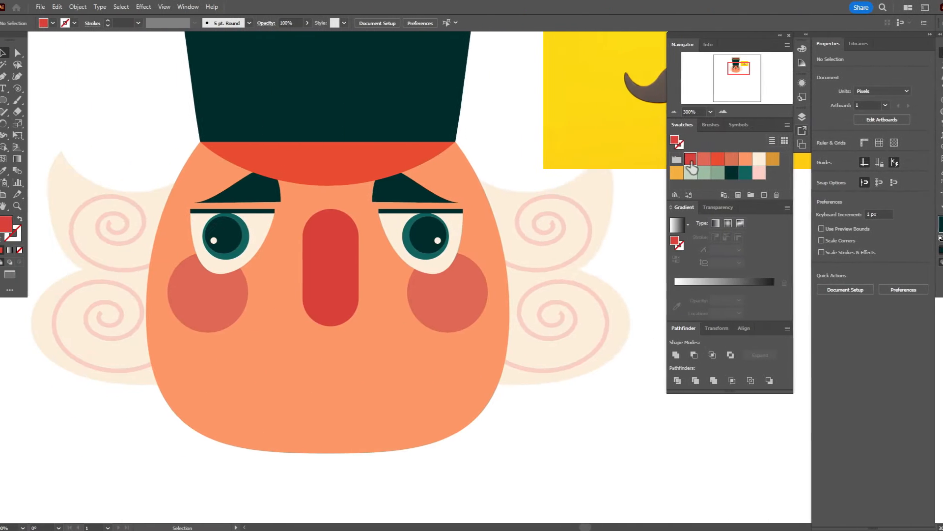
Draw a red mouth rectangle about 75.4 by 45.9 px below the nose
left_click(698, 164)
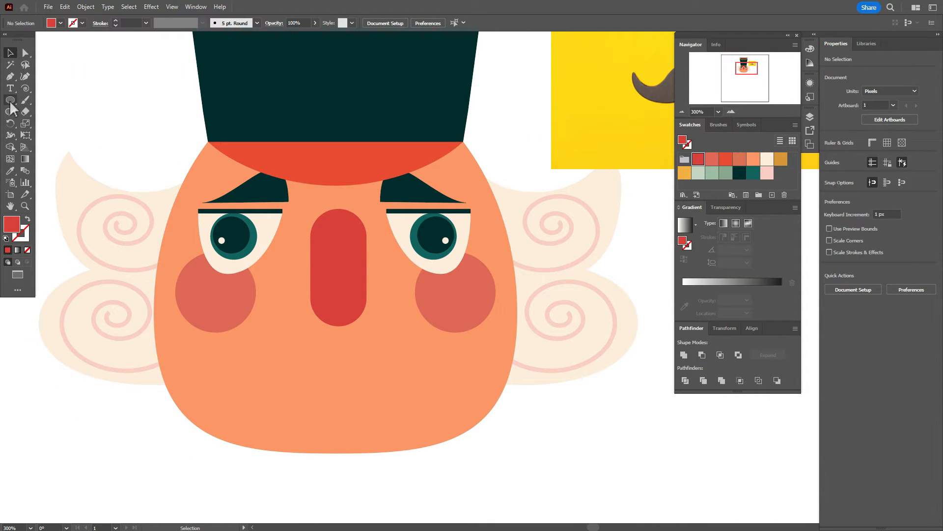
left_click_drag(10, 103, 54, 100)
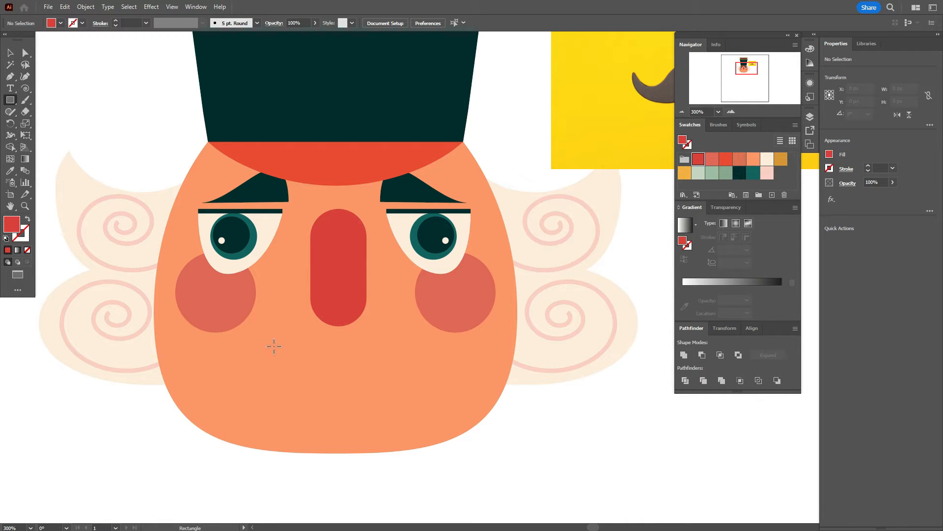
mouse_move(274, 347)
left_mouse_down()
mouse_move(384, 445)
mouse_move(429, 443)
left_mouse_up()
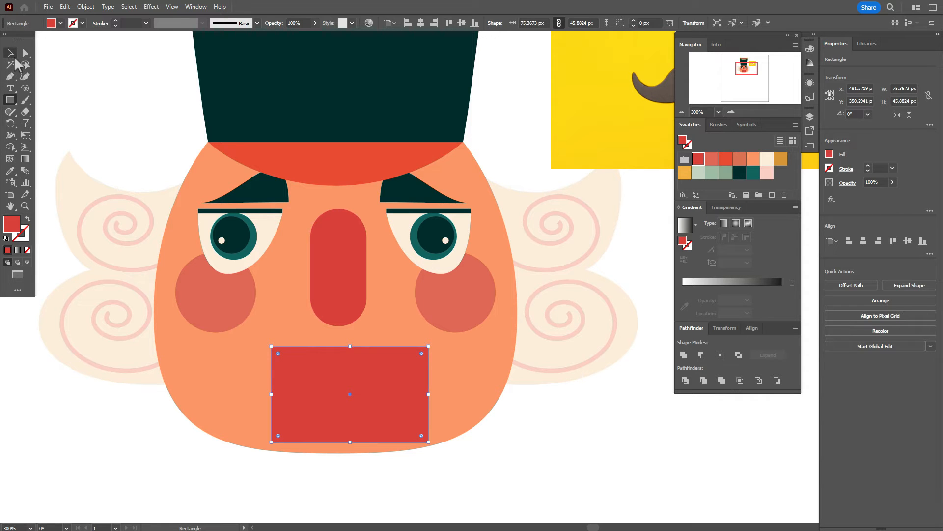
Center the mouth rectangle under the nose and scale it down to about 71.9 by 43.8 px
left_click(12, 54)
left_click_drag(401, 393, 382, 393)
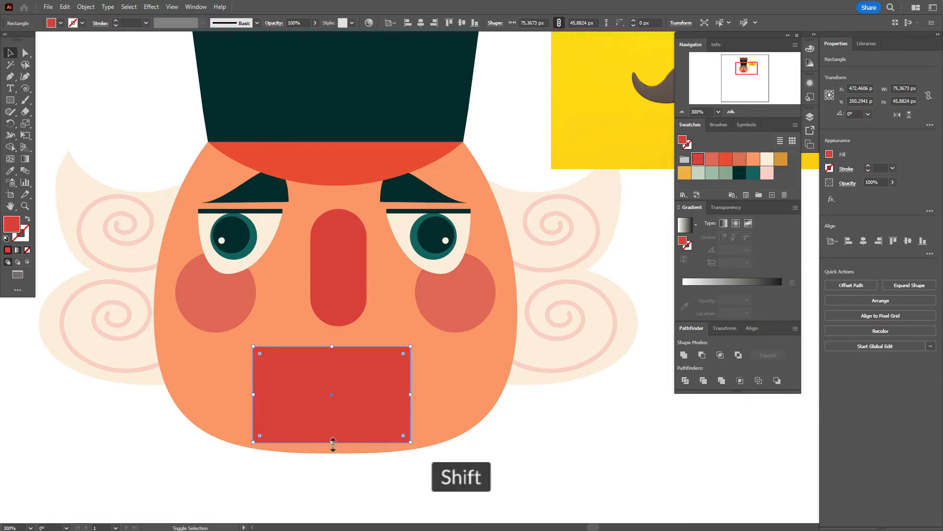
left_click_drag(332, 443, 350, 426)
left_click_drag(336, 346, 344, 381)
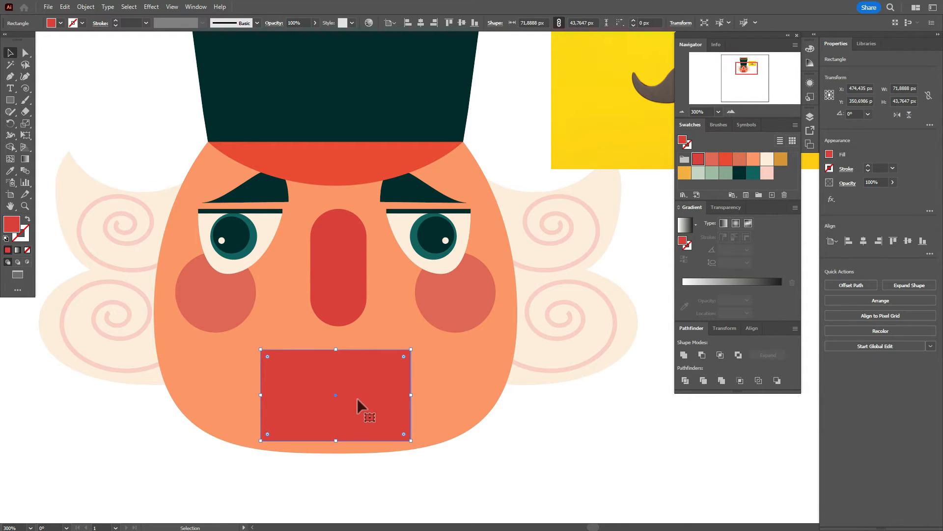
Round all four corners of the mouth rectangle to a radius of about 10.4 px
left_click(25, 54)
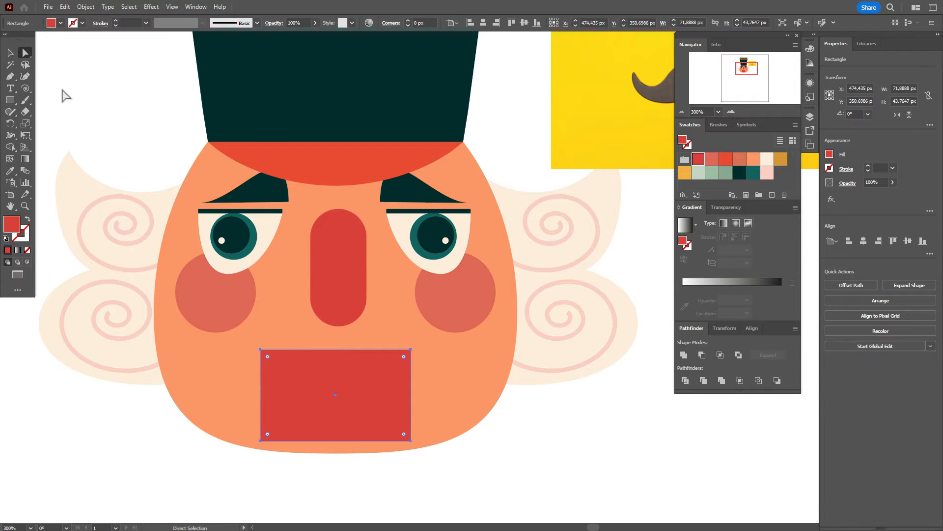
left_click_drag(269, 359, 285, 369)
left_click(12, 54)
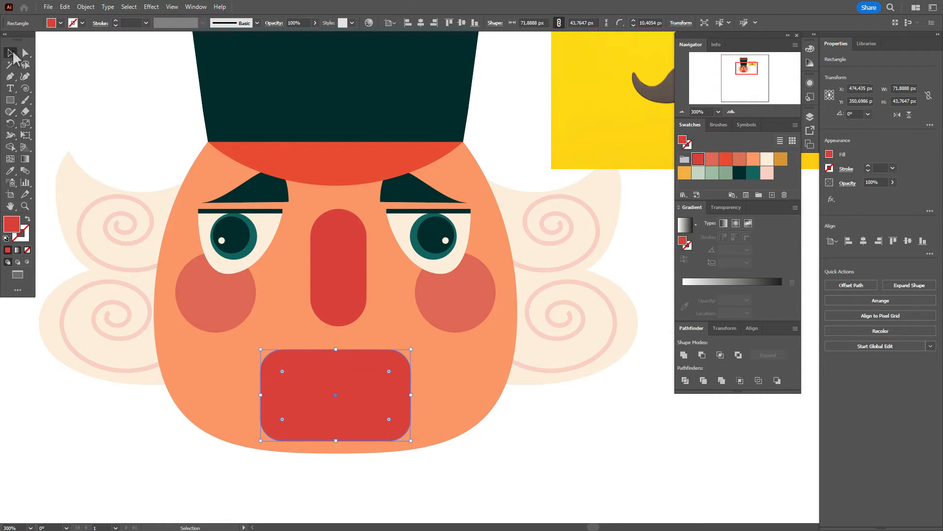
Apply a horizontal Bulge warp with 15% bend to the mouth shape and expand its appearance
left_click(151, 7)
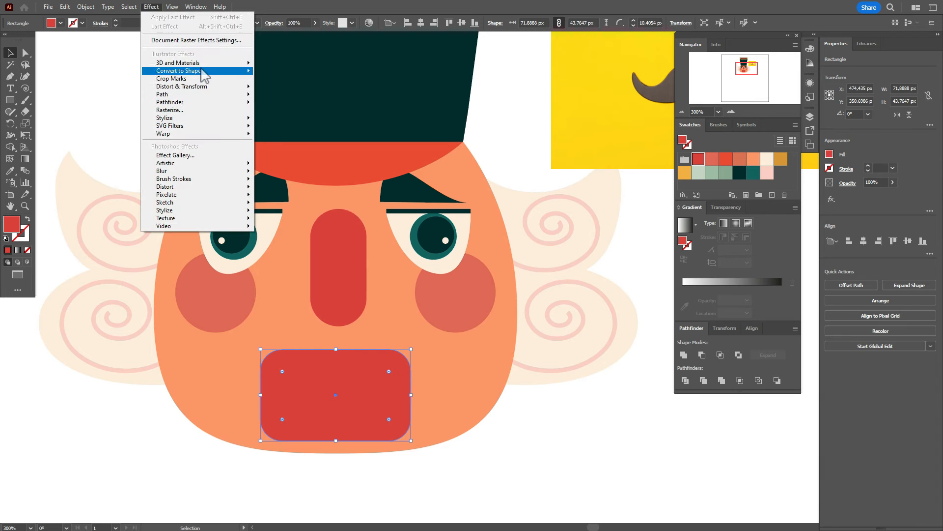
mouse_move(202, 64)
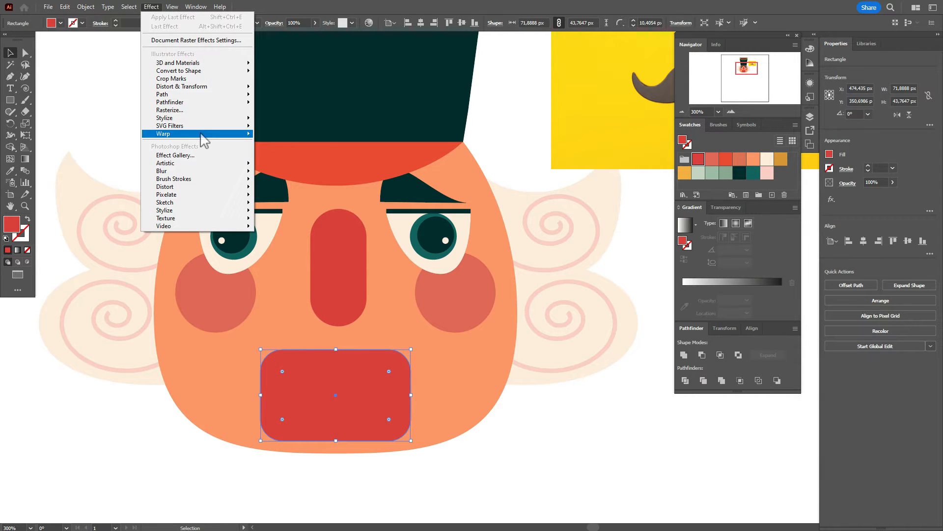
mouse_move(201, 133)
left_click(278, 178)
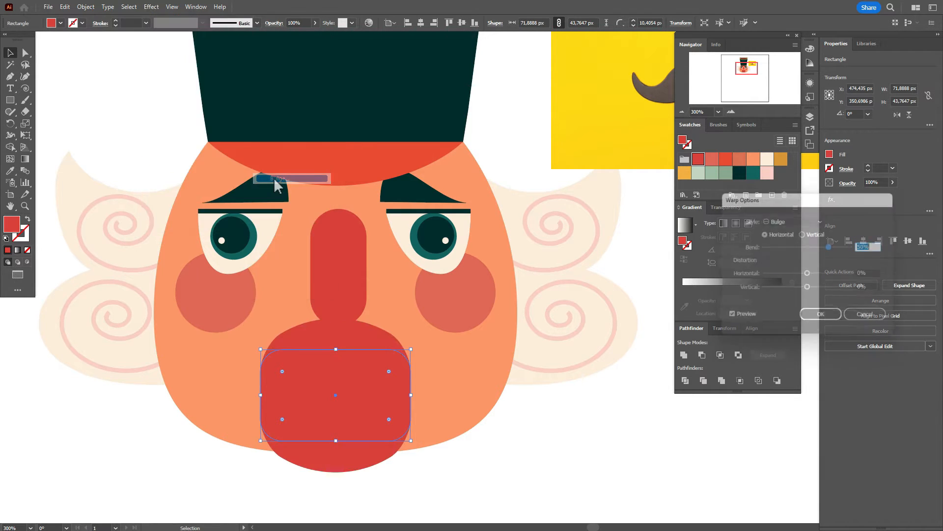
left_click(819, 246)
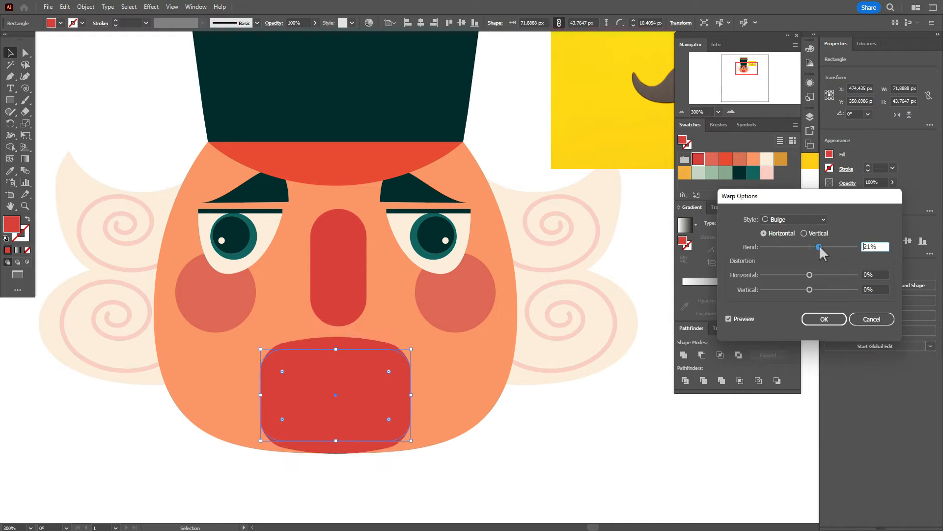
left_click_drag(819, 245, 818, 245)
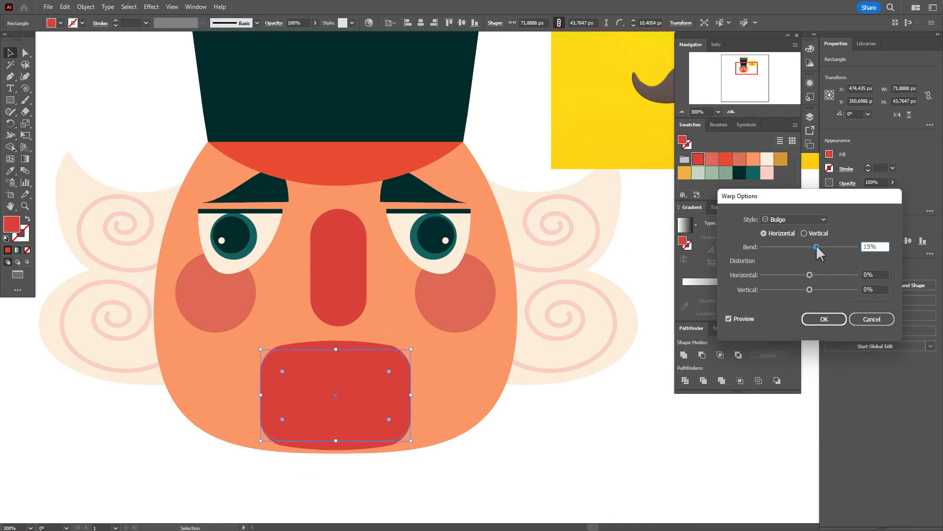
left_click(824, 319)
left_click(86, 6)
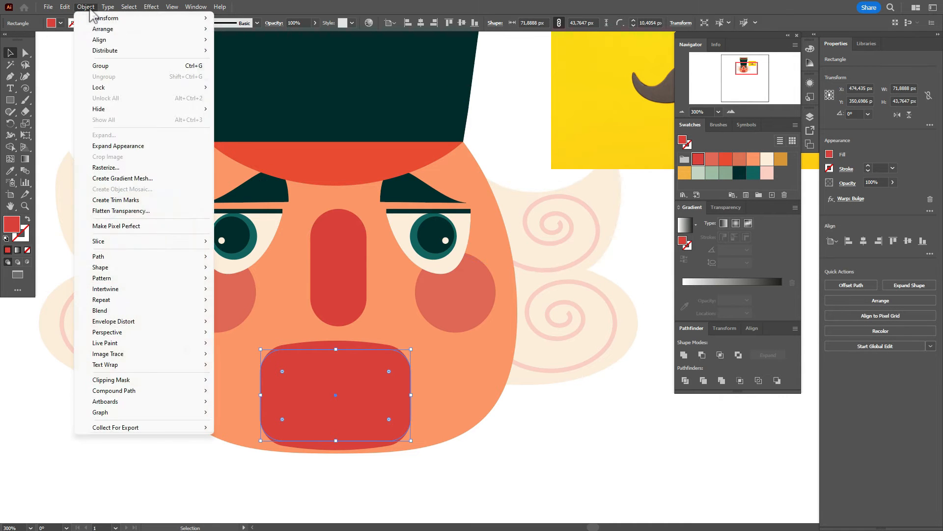
left_click(142, 146)
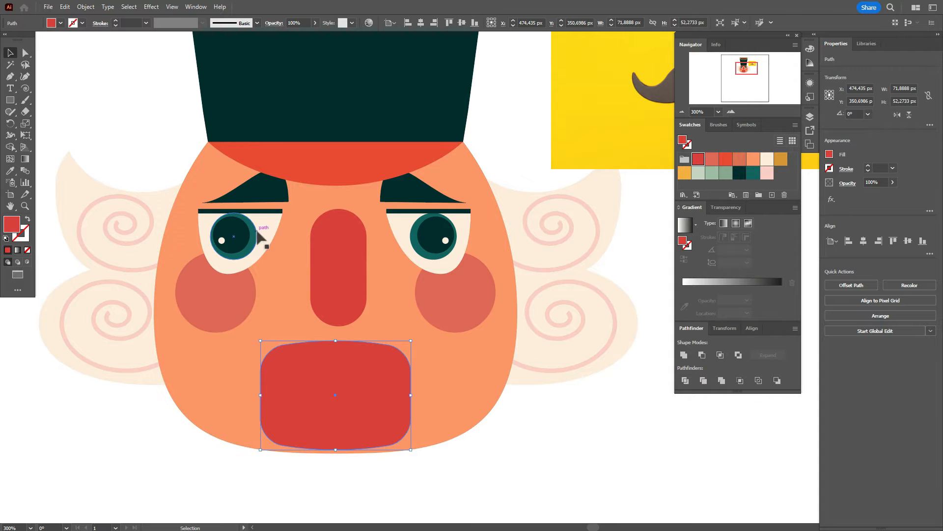
left_click(137, 152)
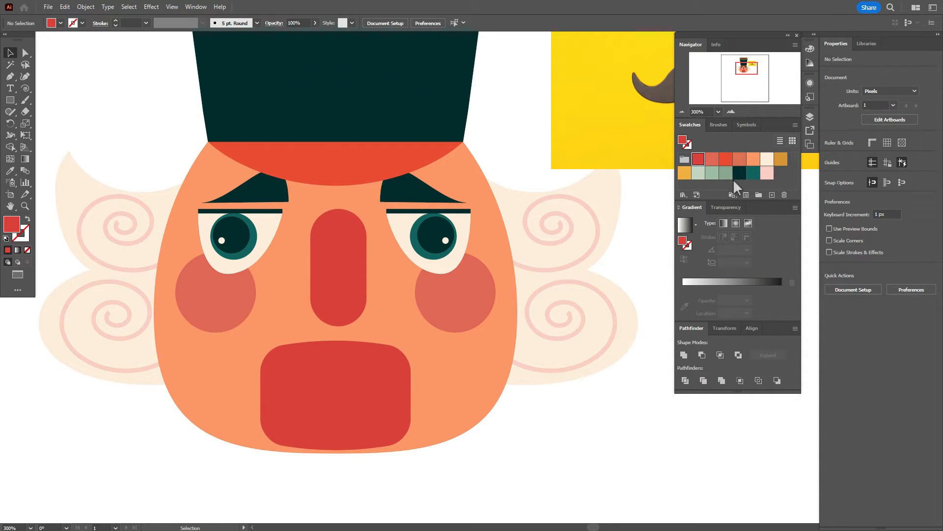
Draw a dark orange bar about 172.7 by 4 px across the lower face and center it vertically on the mouth
left_click(739, 158)
left_click(12, 101)
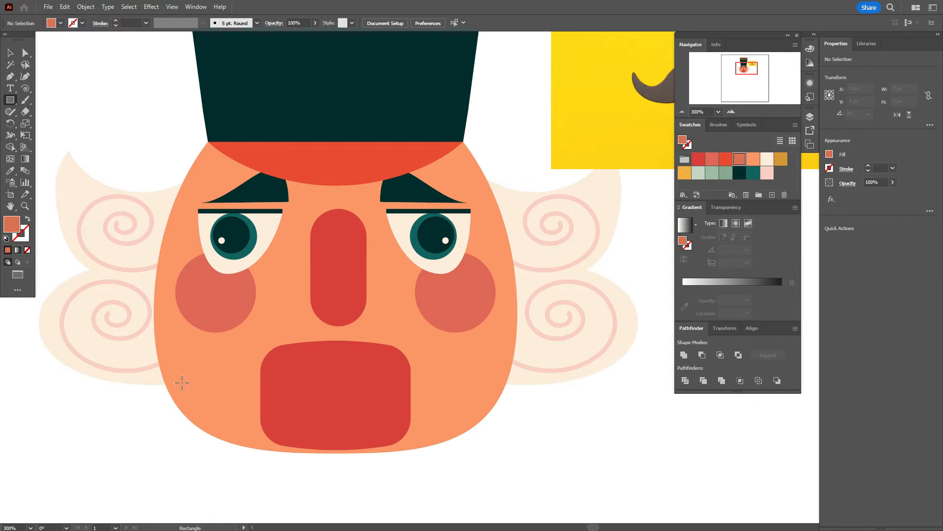
left_click_drag(158, 382, 519, 389)
left_click(10, 52)
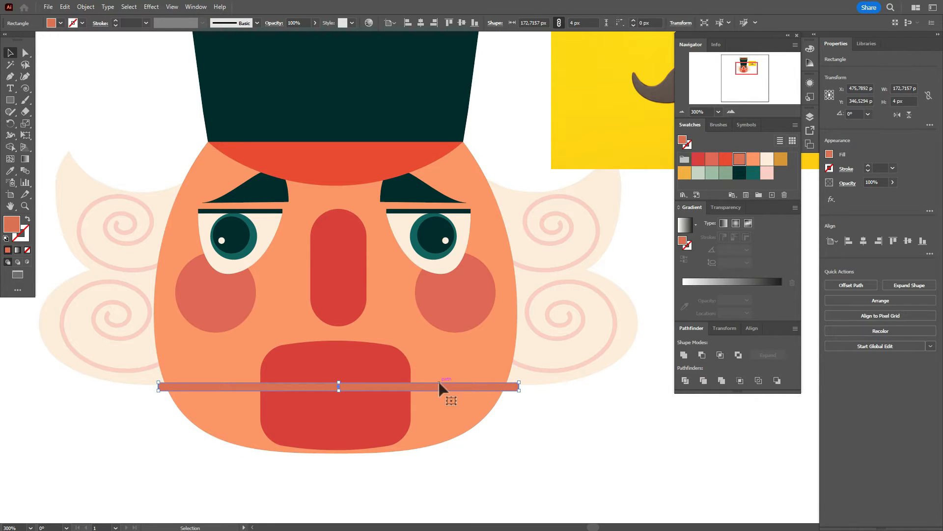
left_click_drag(440, 386, 441, 396)
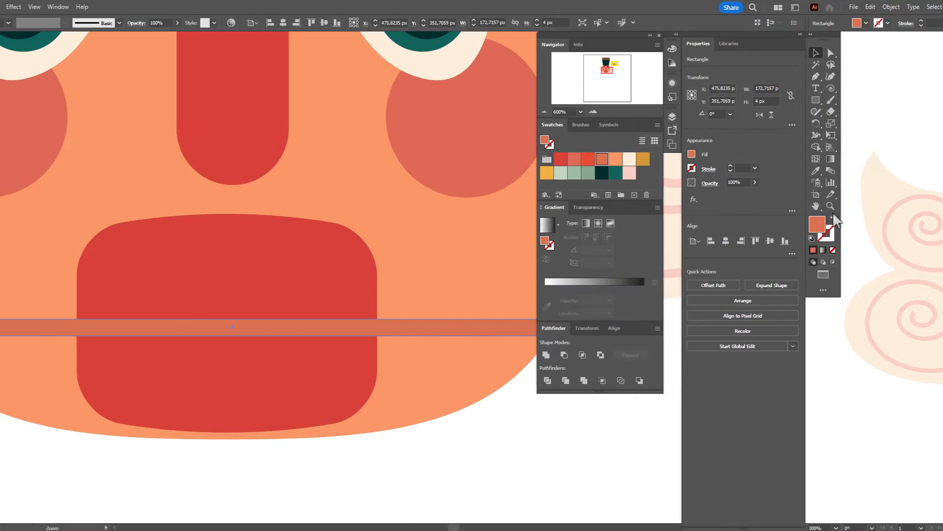
Paste a copy of the bar in front, shorten it from both ends to about 93.8 px wide, and fill it dark green
key("ctrl+c")
key("ctrl+f")
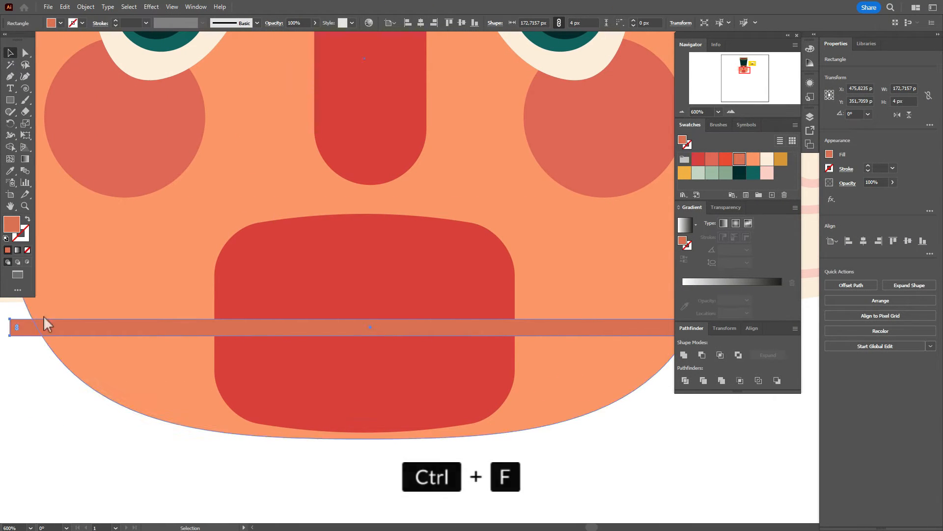
left_click_drag(13, 329, 166, 339)
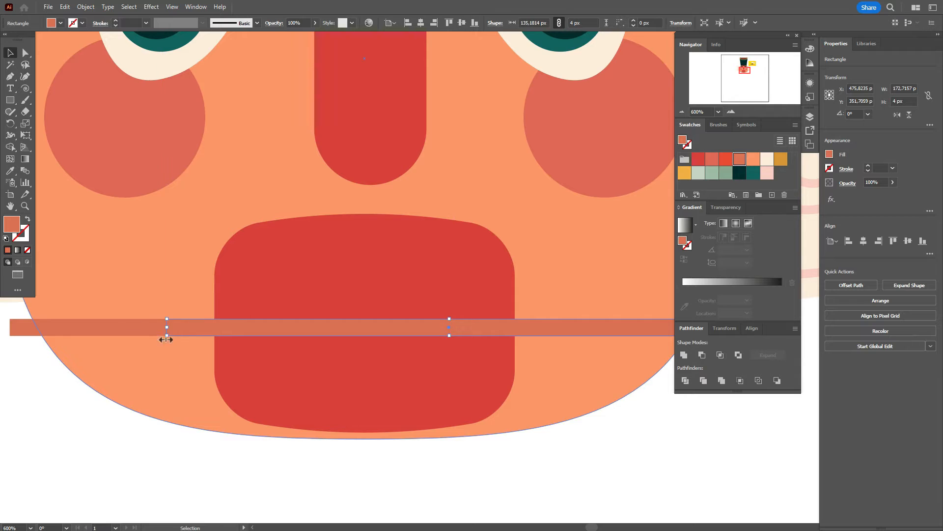
left_click(9, 206)
left_click_drag(388, 311, 302, 315)
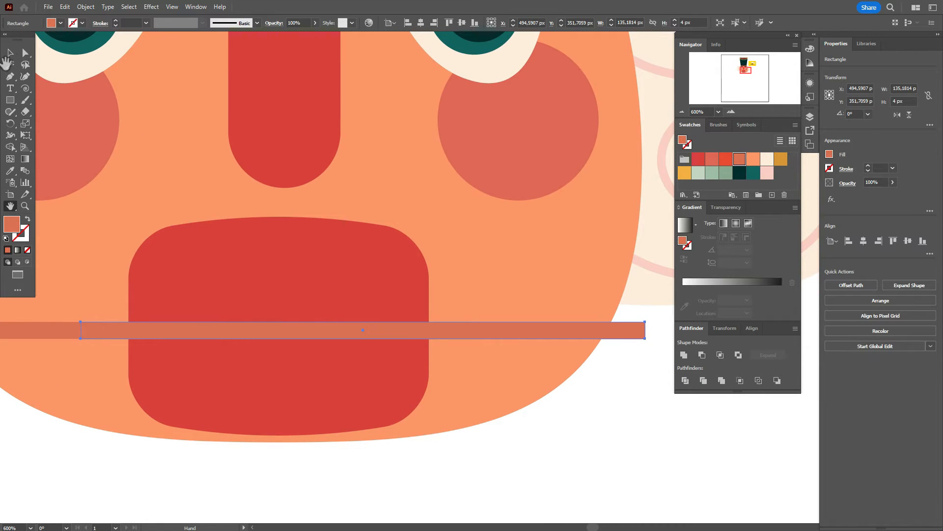
left_click(9, 53)
left_click_drag(650, 332, 473, 339)
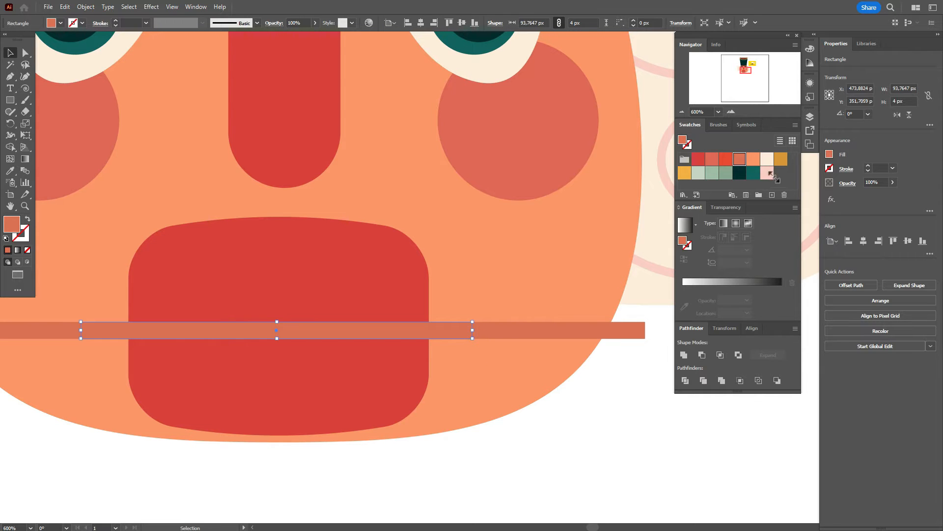
left_click(740, 175)
Trim both ends of the dark orange bar that stick out beyond the head outline with the Shape Builder
left_click(600, 295)
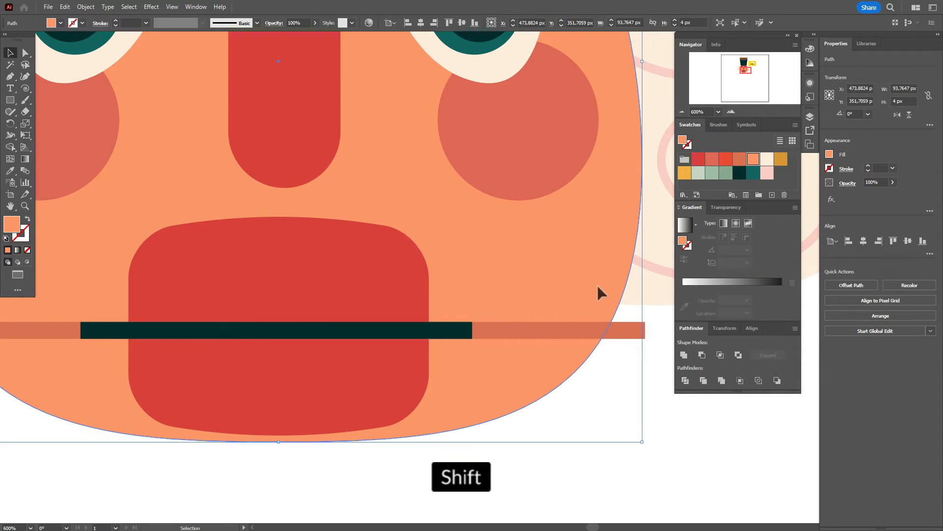
left_click(619, 331, "shift")
left_click(9, 146)
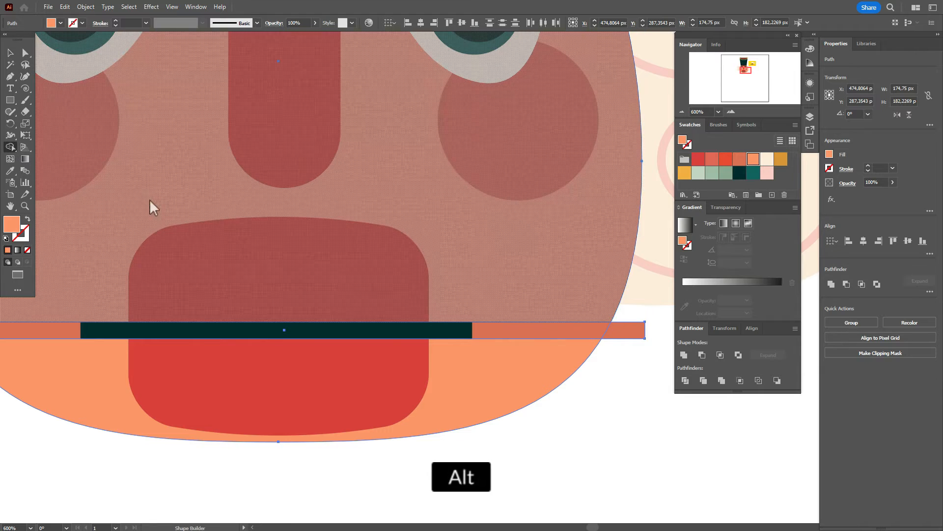
left_click(631, 330, "alt")
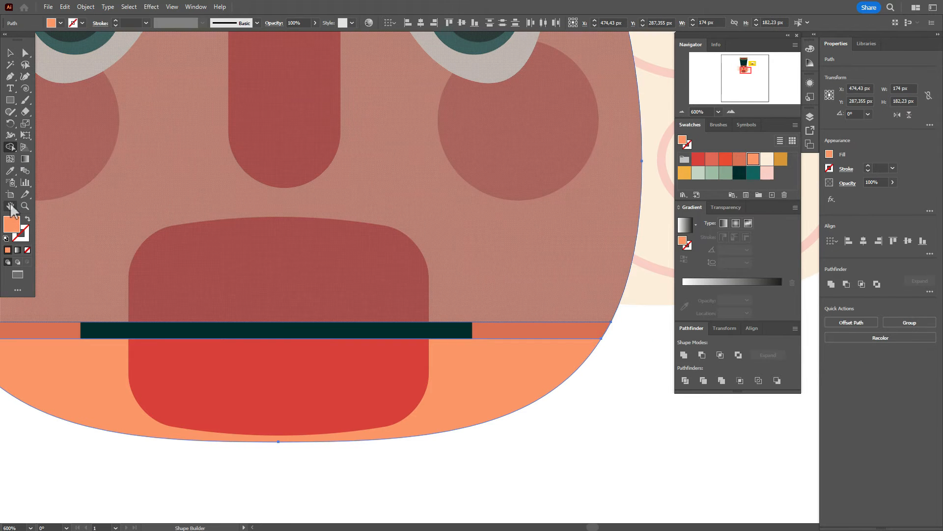
left_click_drag(214, 266, 404, 265)
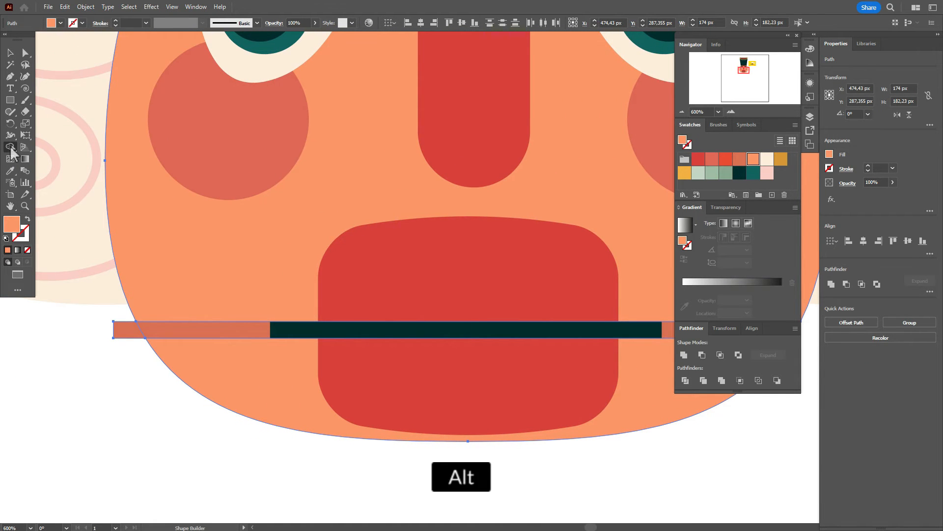
left_click(118, 327, "alt")
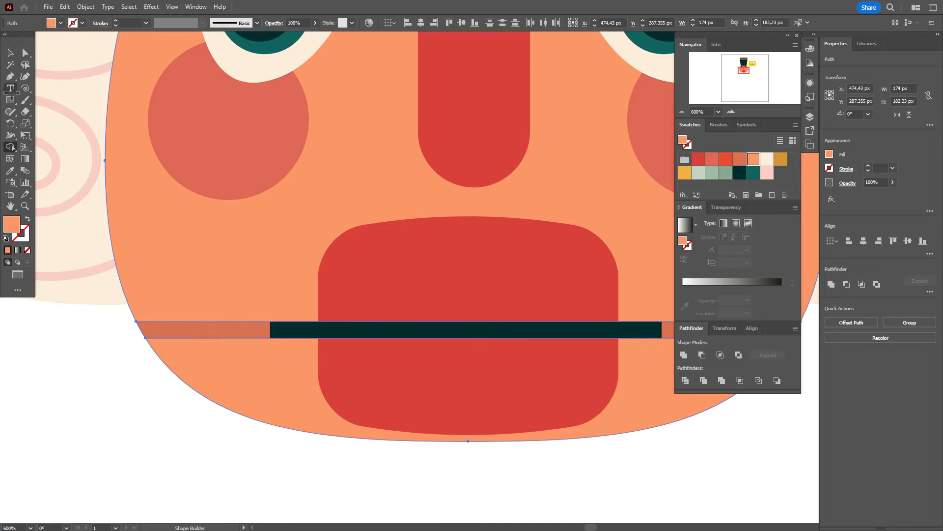
left_click(11, 207)
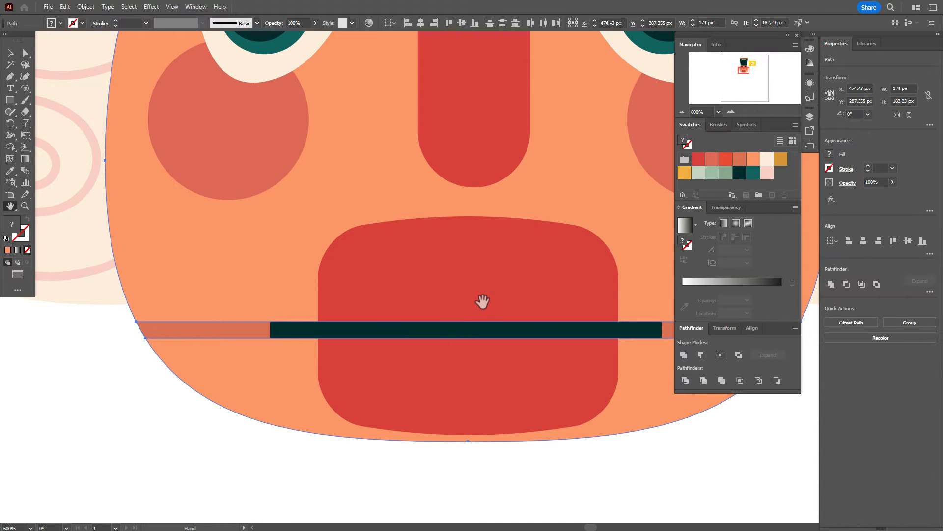
Draw two cream tooth rectangles side by side above the dark bar in the mouth, about 12.1 by 16.1 px and 12.1 by 21.6 px
left_click_drag(482, 301, 347, 318)
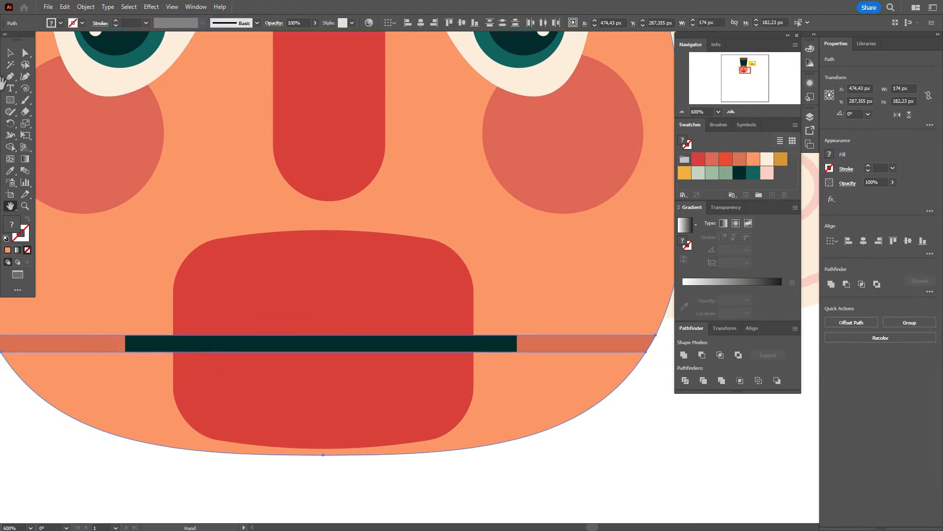
key("v")
left_click(623, 471)
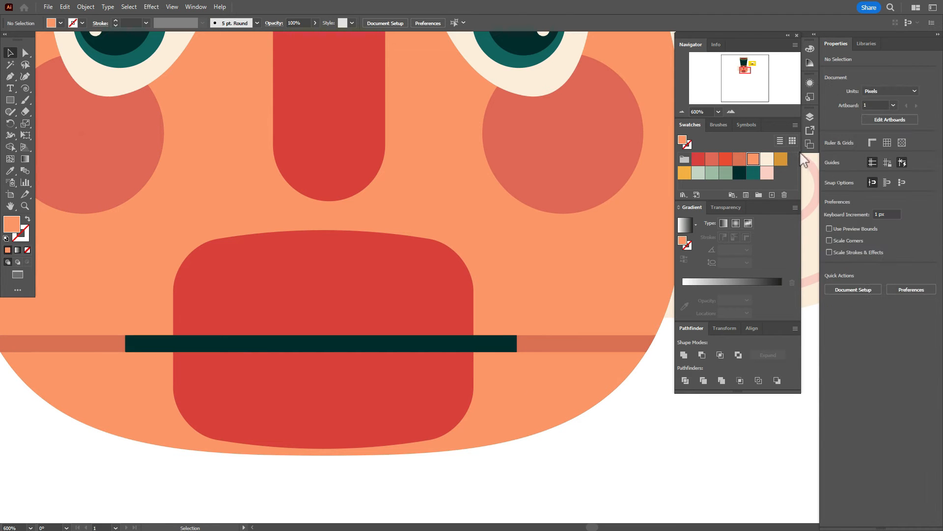
left_click(767, 160)
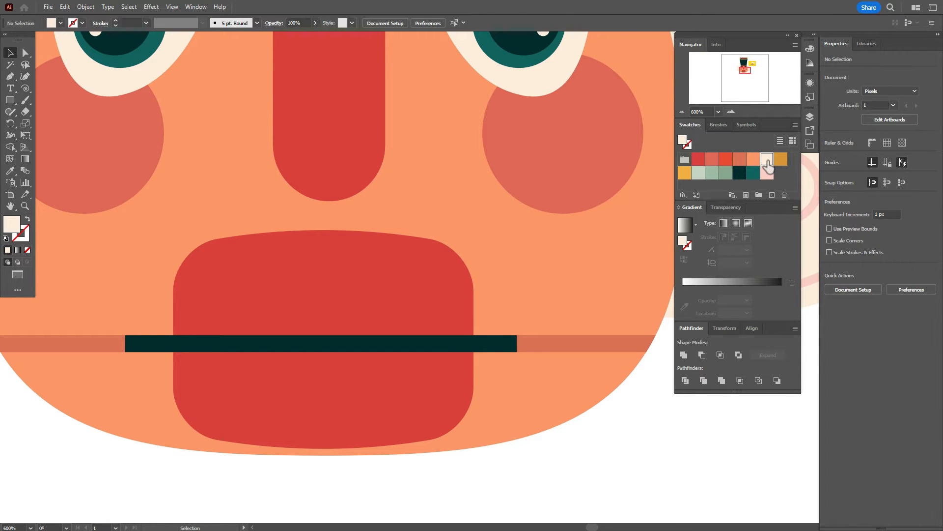
left_click(16, 103)
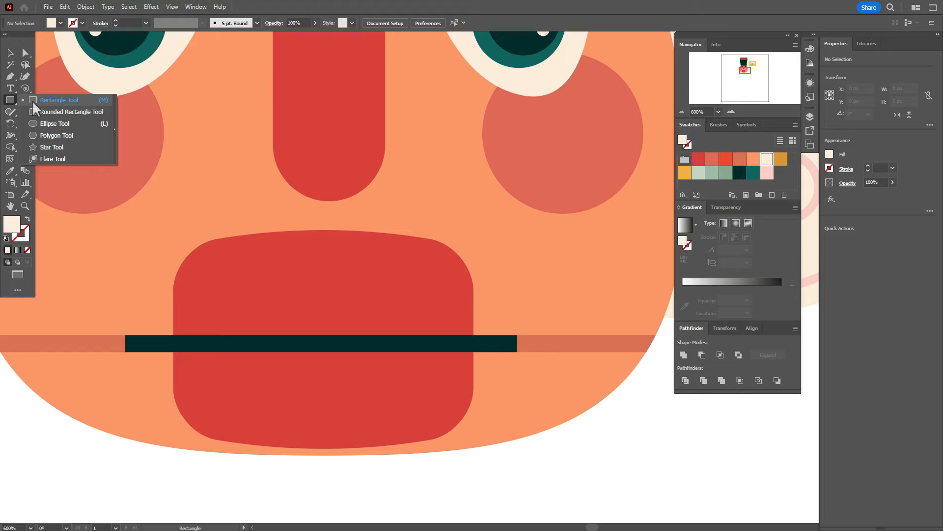
left_click(33, 102)
left_click_drag(195, 268, 304, 320)
key("v")
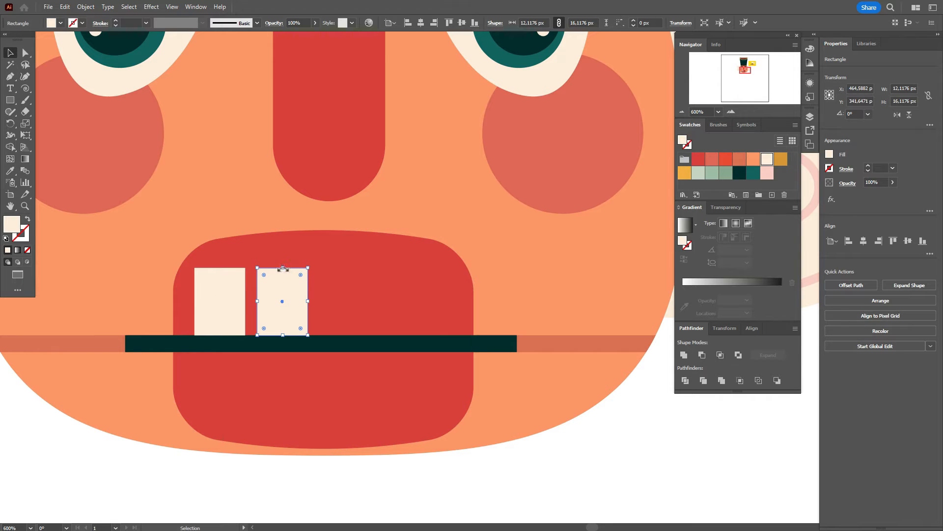
left_click_drag(282, 268, 288, 245)
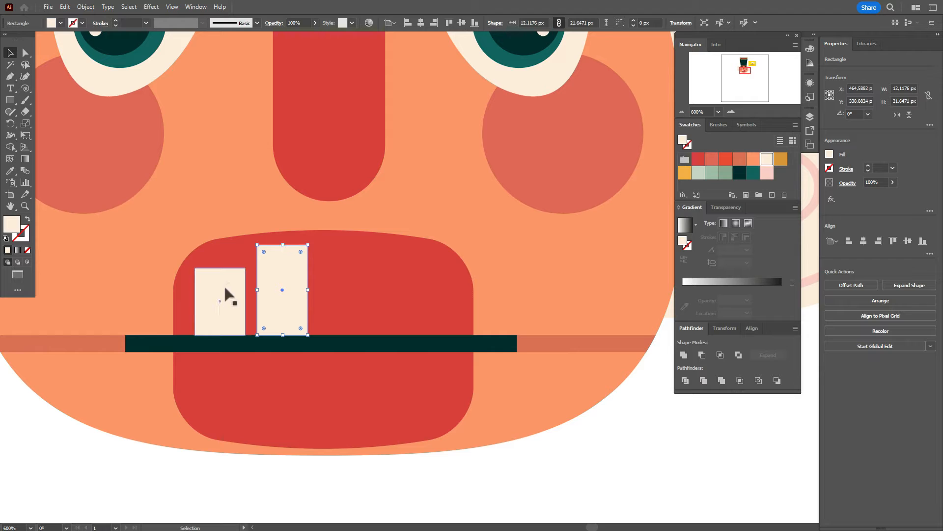
Fully round only the two upper corners of the short tooth and of the tall tooth
left_click(226, 296)
left_click(25, 52)
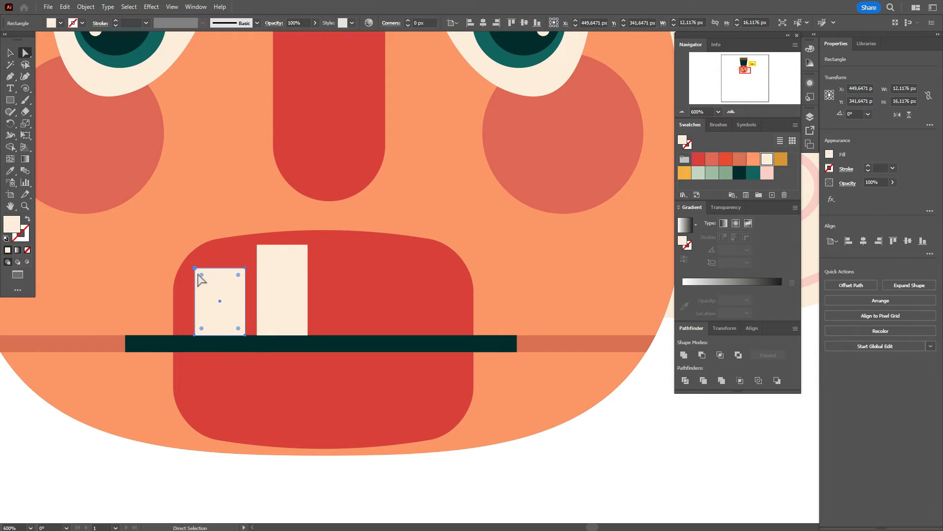
left_click_drag(201, 275, 213, 301)
key("ctrl+z")
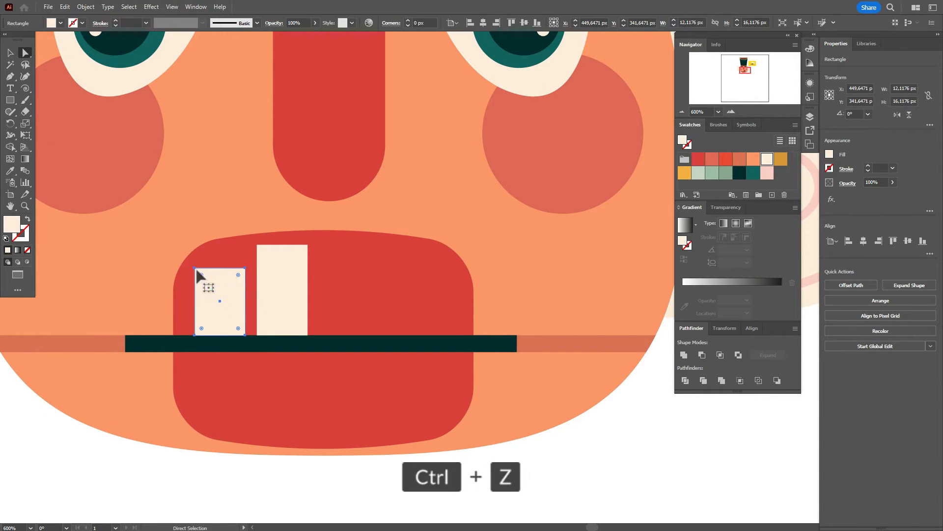
left_click(195, 268)
left_click(246, 269, "shift")
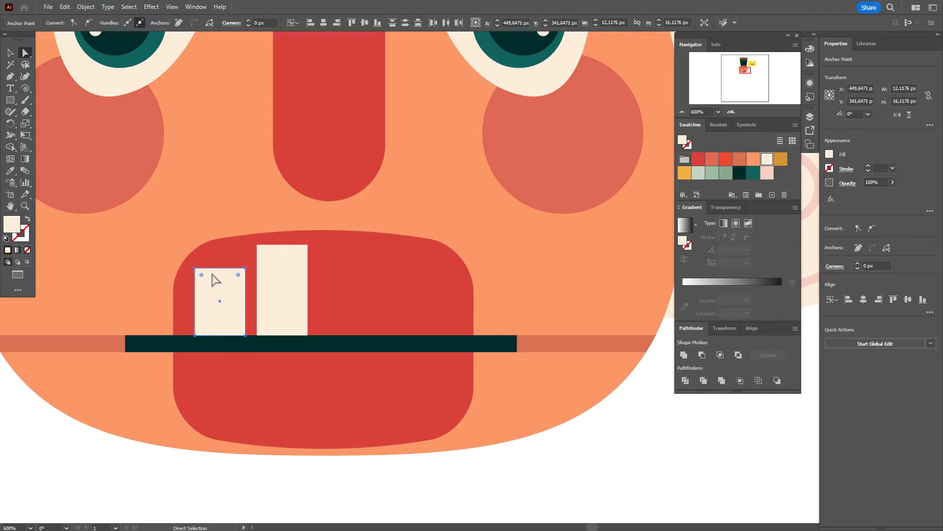
left_click_drag(202, 275, 235, 321)
left_click(256, 246)
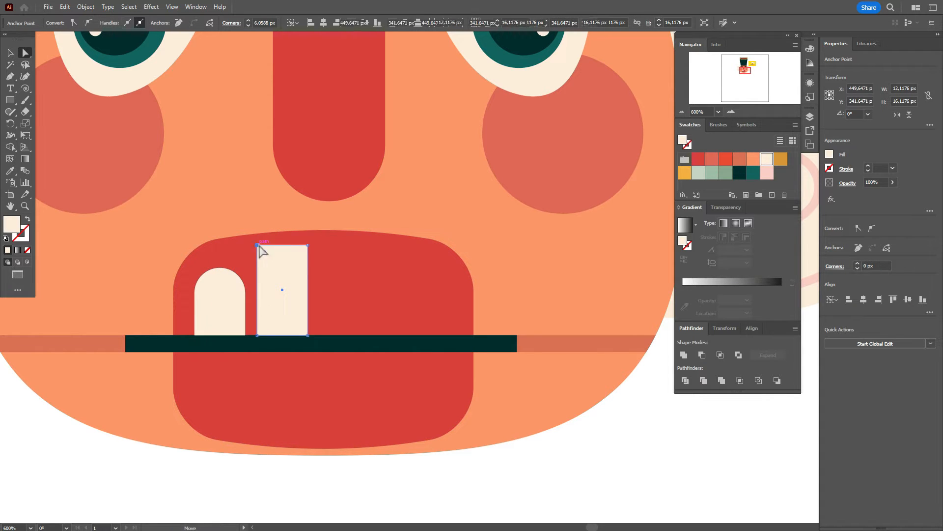
left_click(308, 246, "shift")
left_click_drag(274, 250, 274, 295)
Stretch the short tooth slightly upward and raise the tall tooth to about 22.2 px high
left_click(12, 52)
left_click(207, 290)
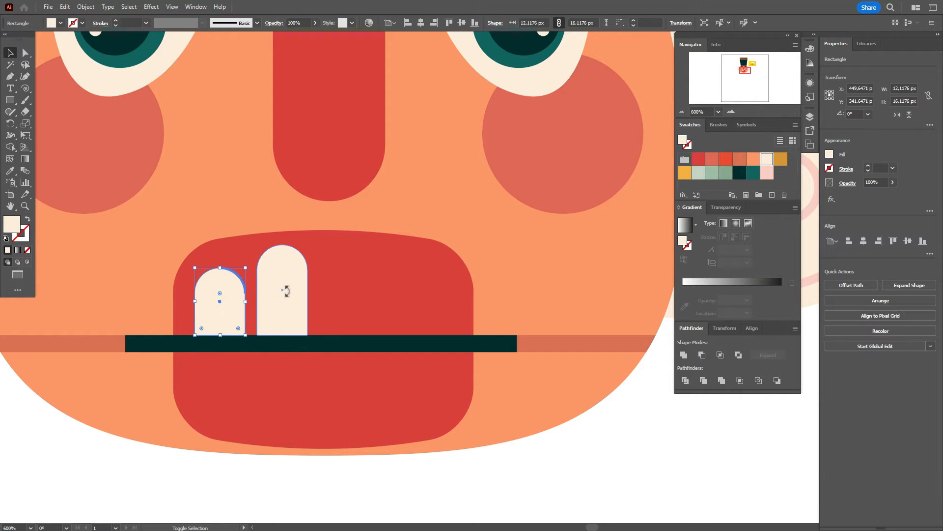
left_click(370, 288)
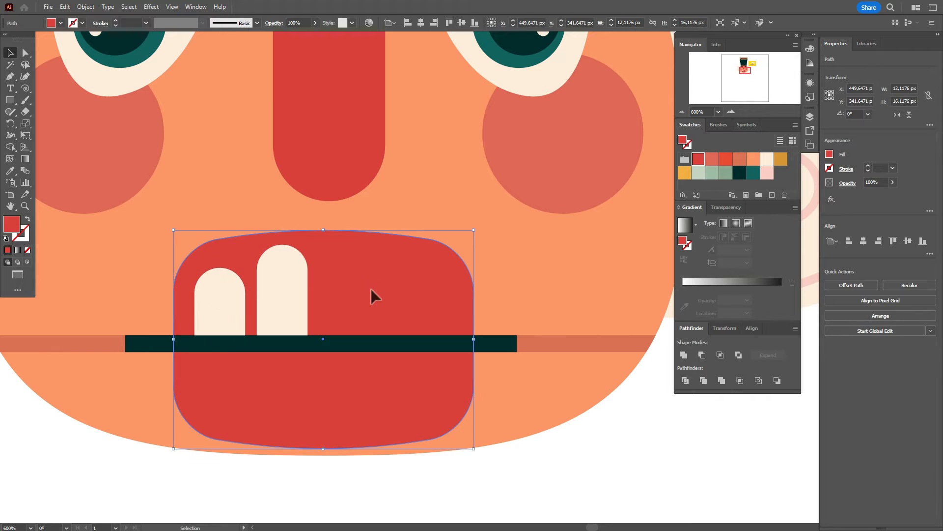
left_click(402, 210)
left_click(285, 303)
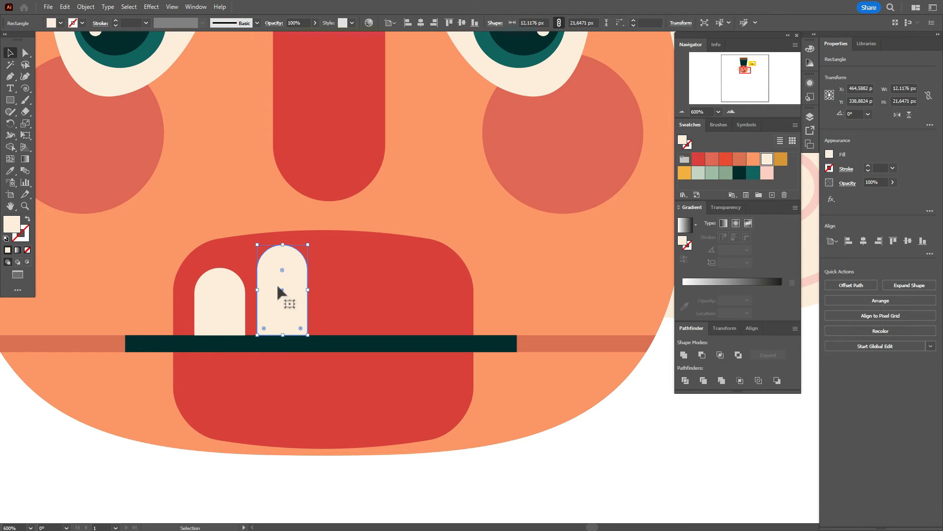
left_click(208, 310)
left_click_drag(220, 268, 221, 260)
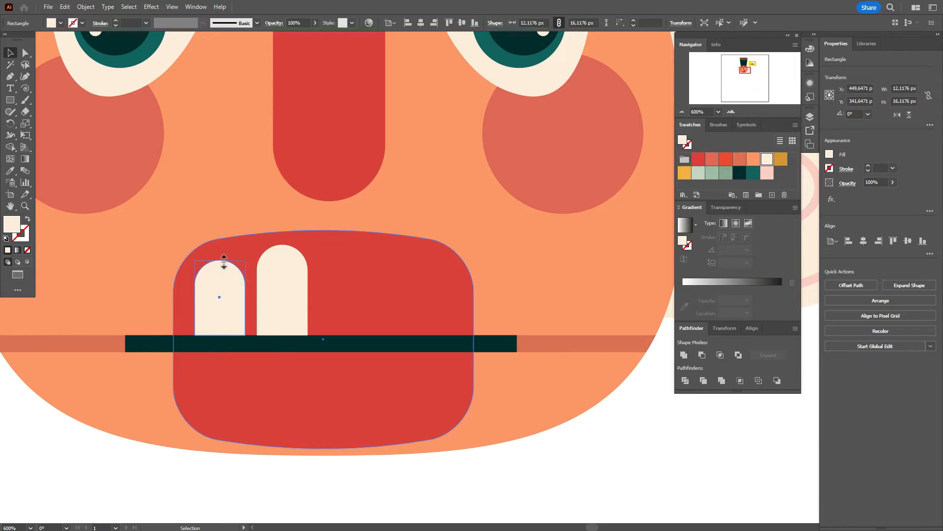
left_click(266, 286)
left_click_drag(284, 245, 284, 242)
Reflect a copy of both teeth across the vertical axis and place it level with them in the right half of the mouth
left_click(237, 302, "shift")
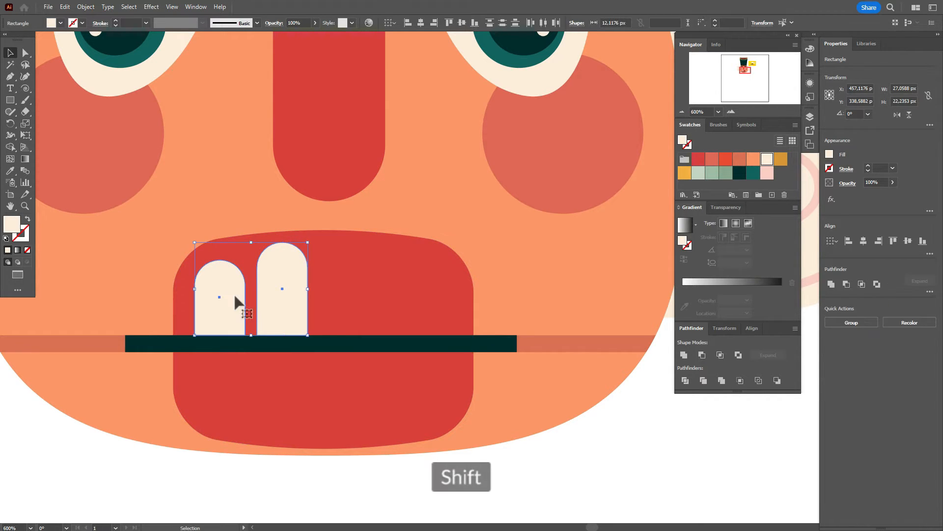
right_click(236, 300)
mouse_move(331, 241)
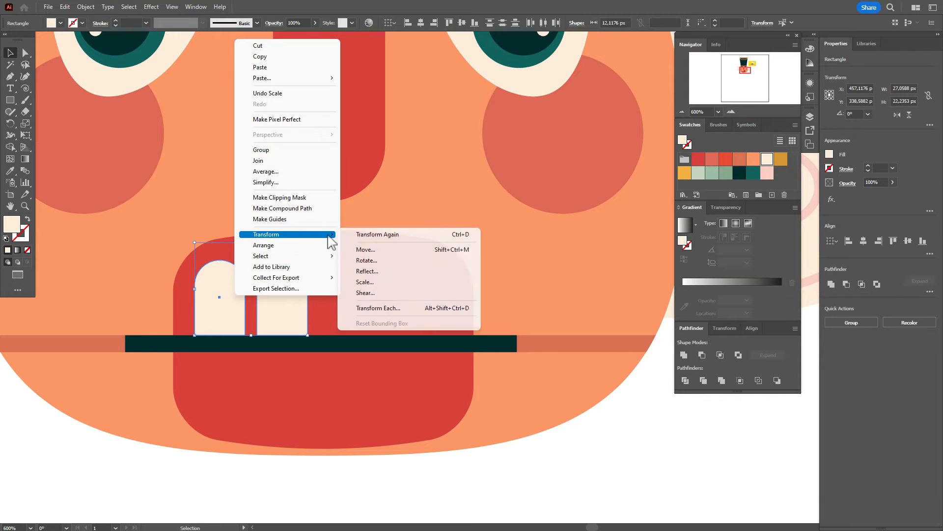
left_click(397, 272)
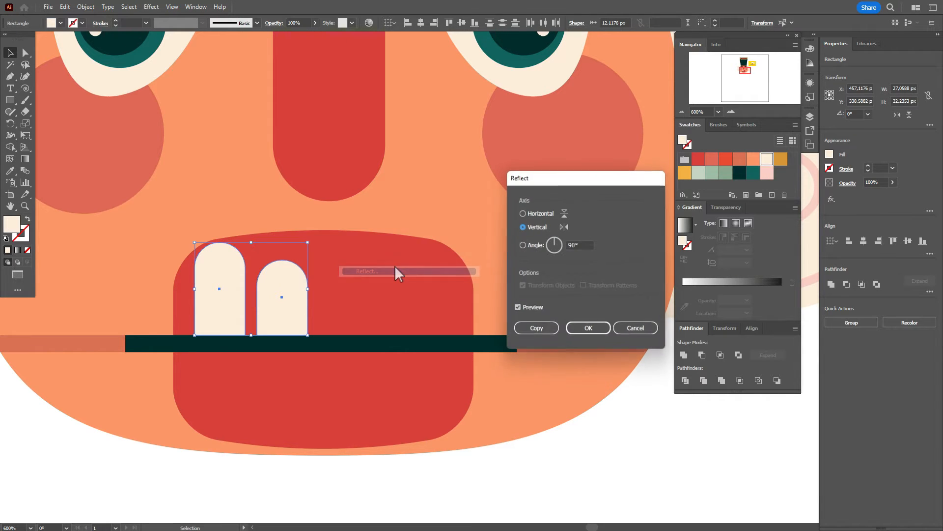
left_click(537, 328)
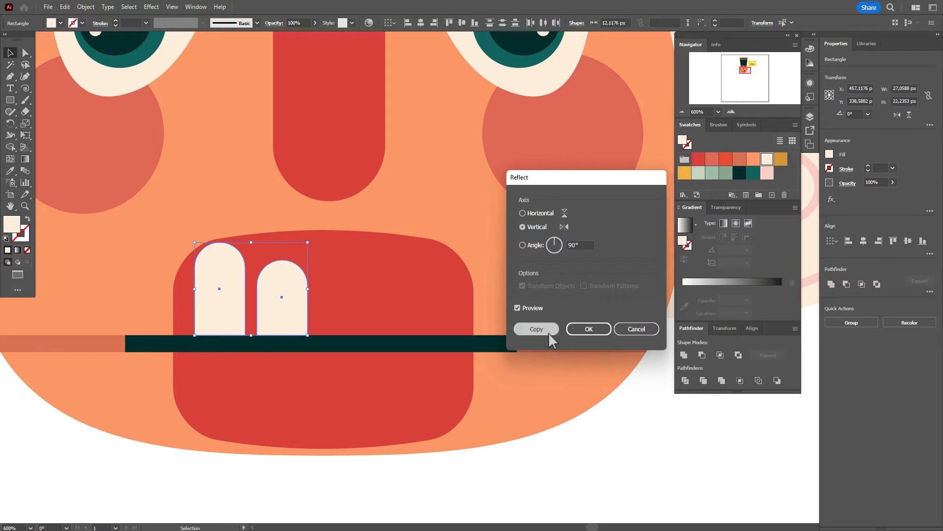
left_click_drag(231, 298, 348, 306)
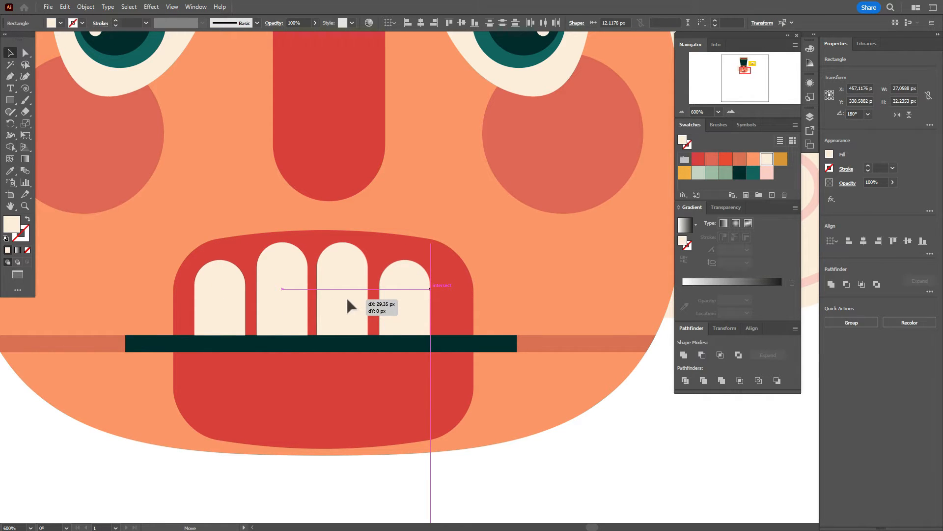
left_click_drag(346, 300, 349, 299)
Nudge the two mirrored teeth farther right so the row of four spreads symmetrically across the mouth
left_click(236, 311, "shift")
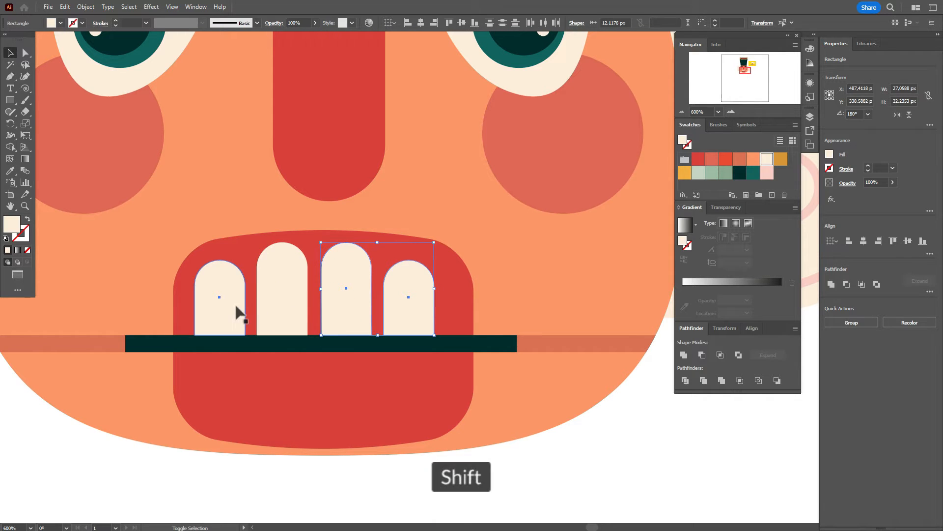
left_click(446, 297)
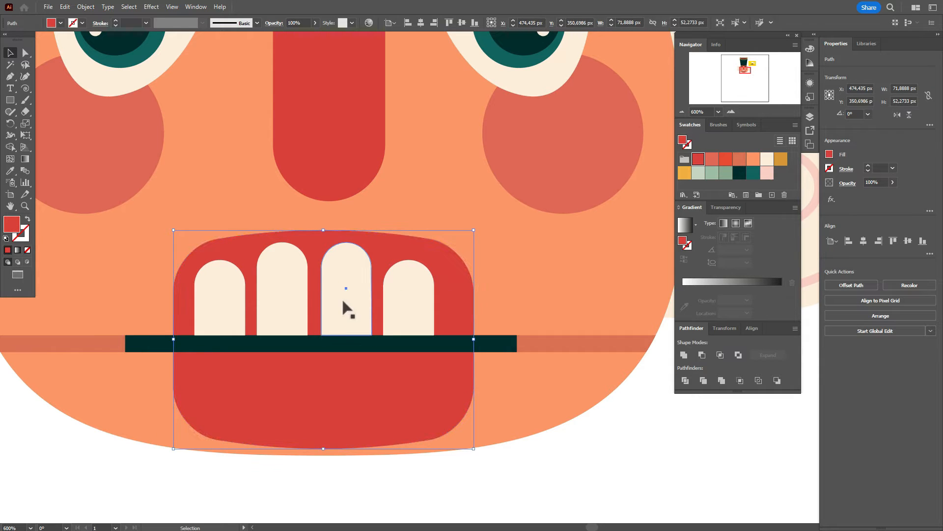
left_click(348, 310)
left_click(396, 310, "shift")
key("Right")
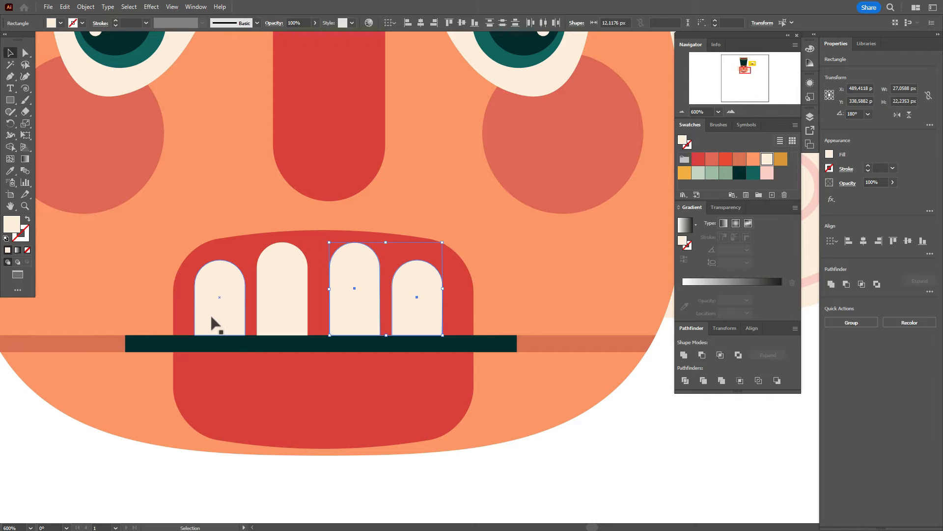
key("Right")
key("Right")
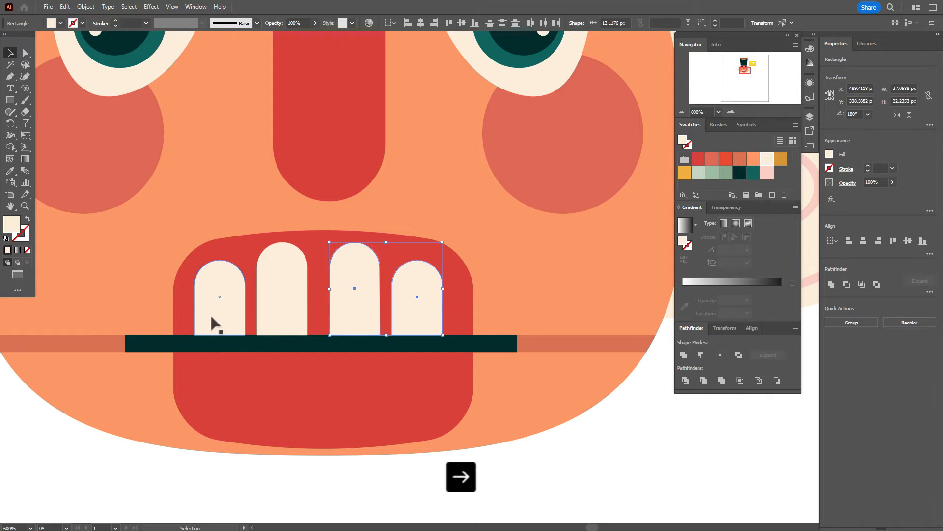
Group the four upper teeth
left_click(216, 323, "shift")
left_click(286, 311, "shift")
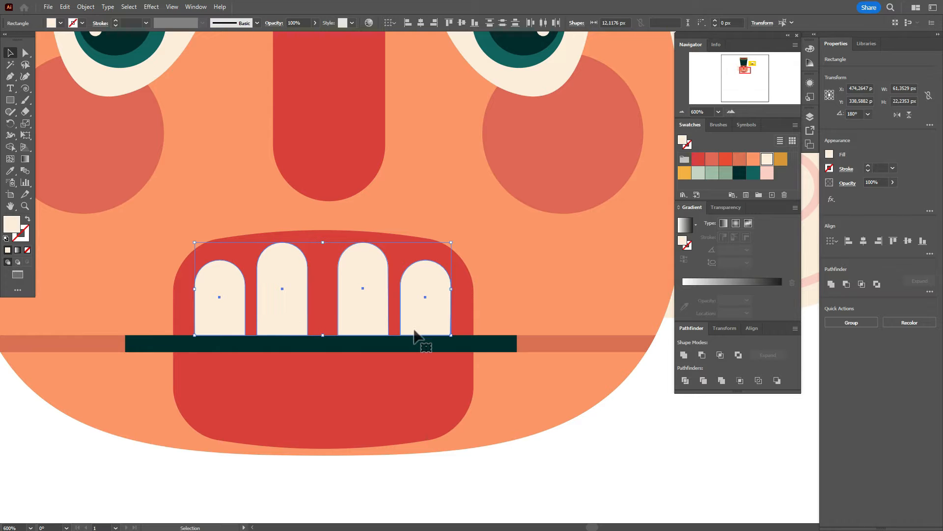
right_click(432, 321)
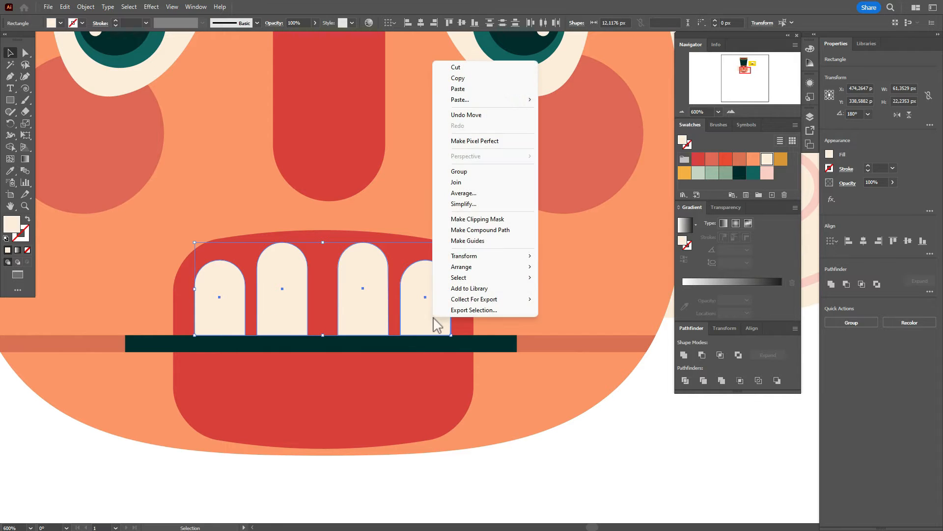
left_click(462, 172)
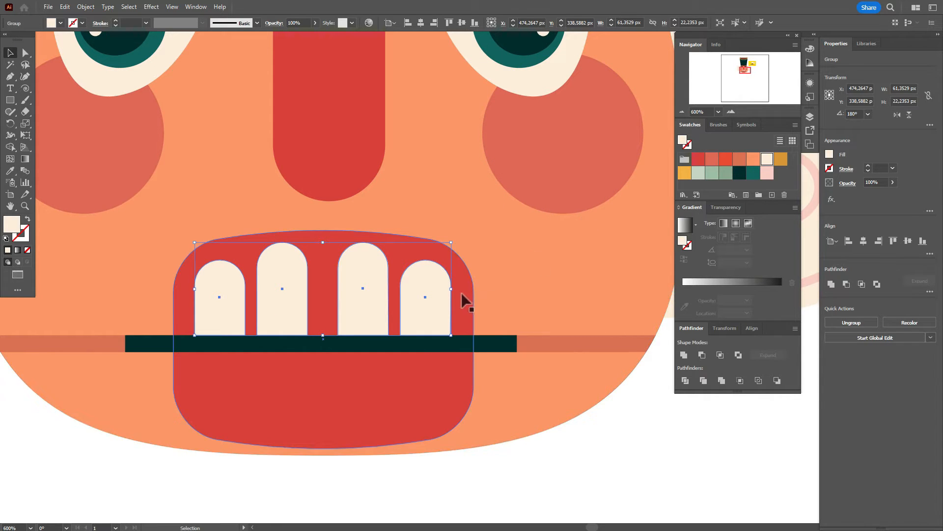
Reflect a copy of the teeth group across the horizontal axis and move it straight down below the dark green bar
right_click(445, 299)
mouse_move(502, 241)
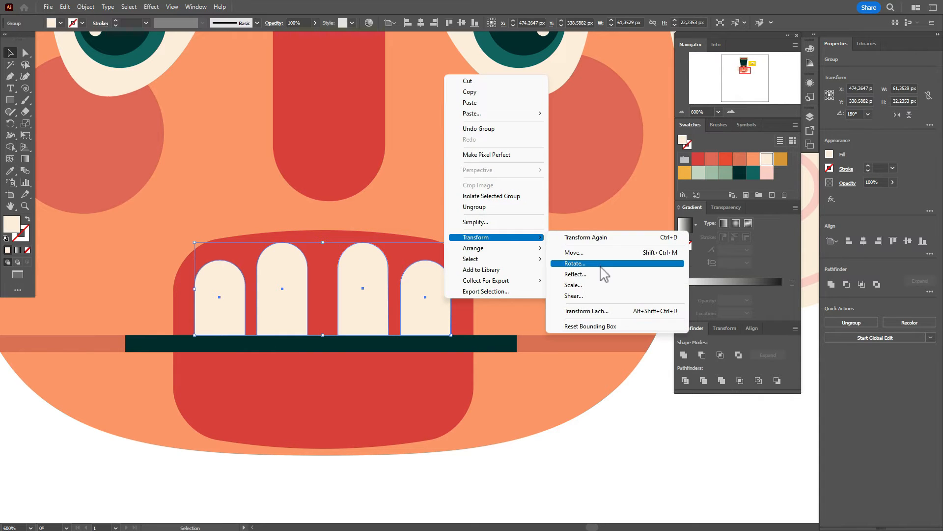
left_click(600, 273)
left_click(547, 214)
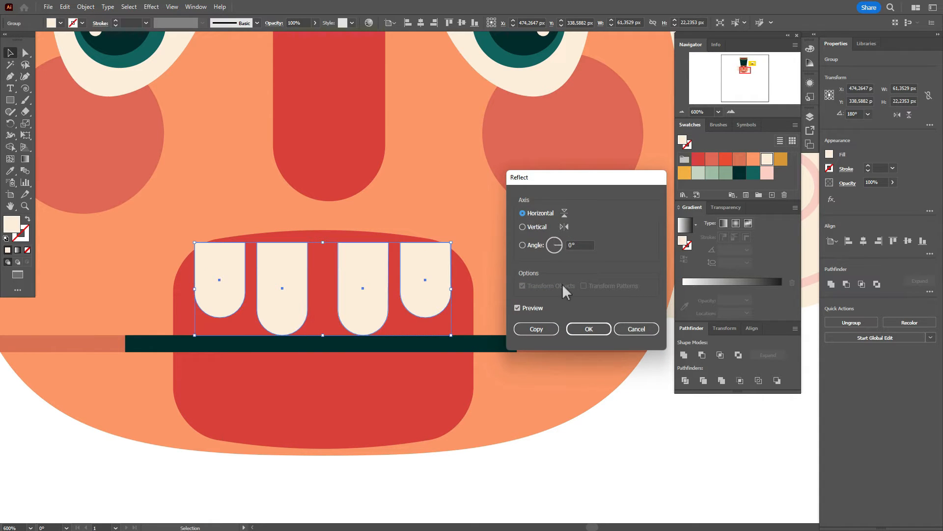
left_click(536, 329)
left_click_drag(428, 301, 432, 390)
Bring the dark green mouth bar in front of both rows of teeth
left_click(483, 346)
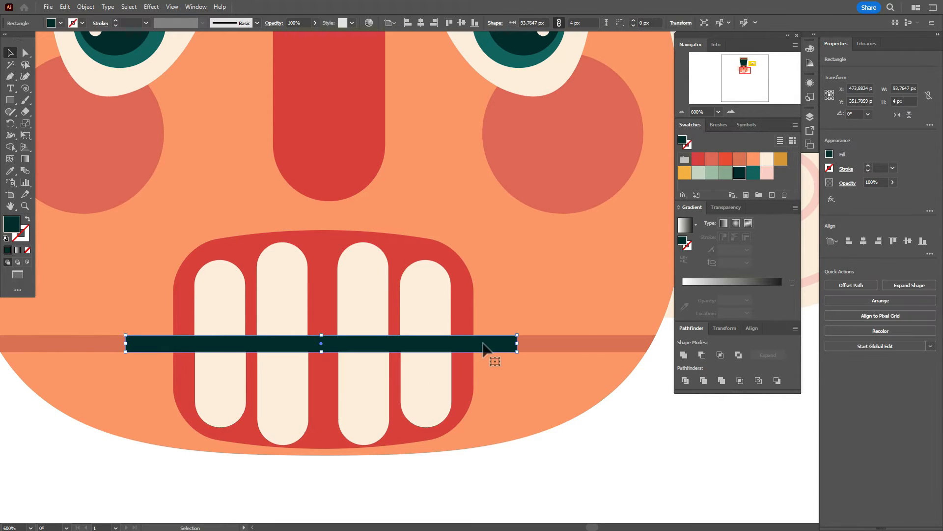
right_click(483, 343)
mouse_move(532, 294)
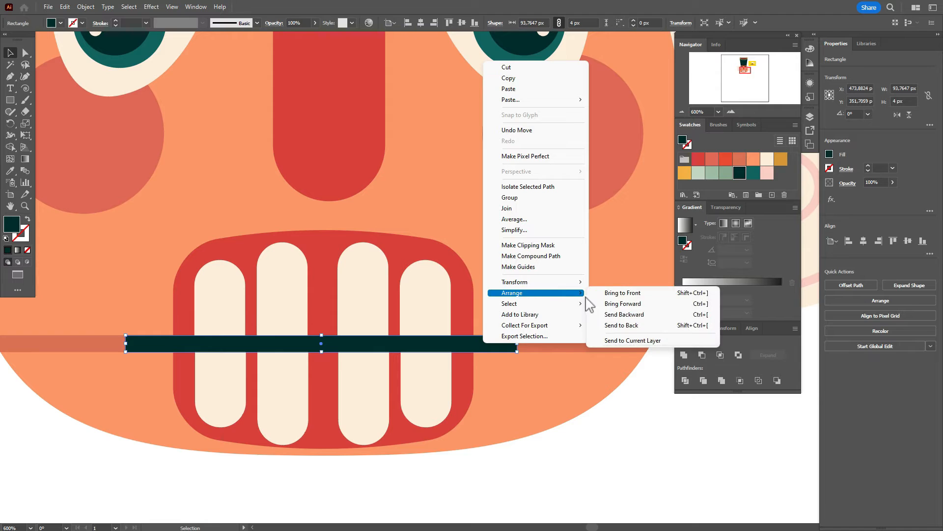
left_click(617, 295)
left_click(644, 402)
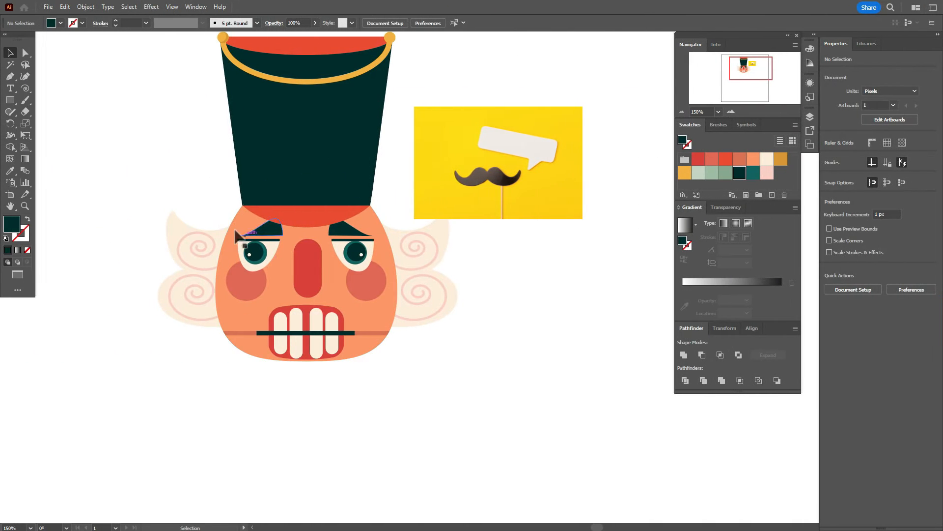
Ungroup the upper row and the lower row of teeth
left_click(315, 321)
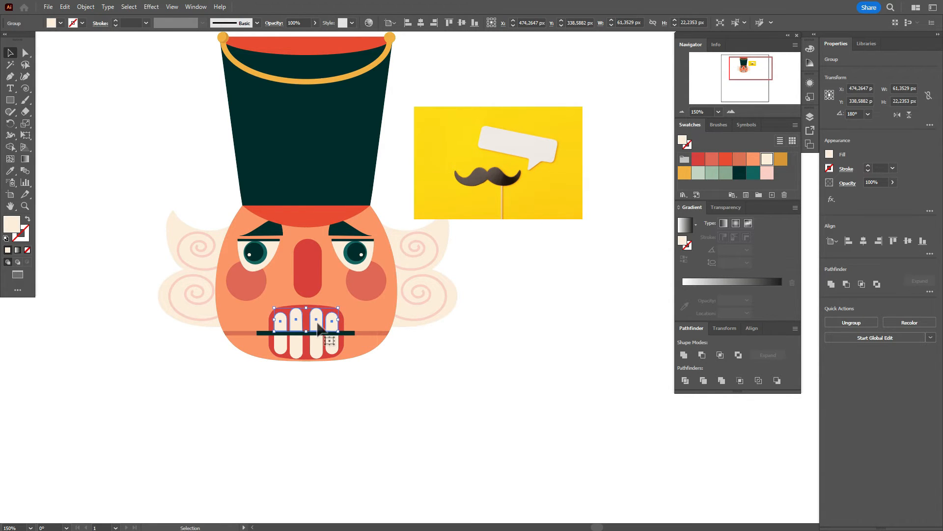
right_click(326, 336)
left_click(341, 232)
left_click(327, 351)
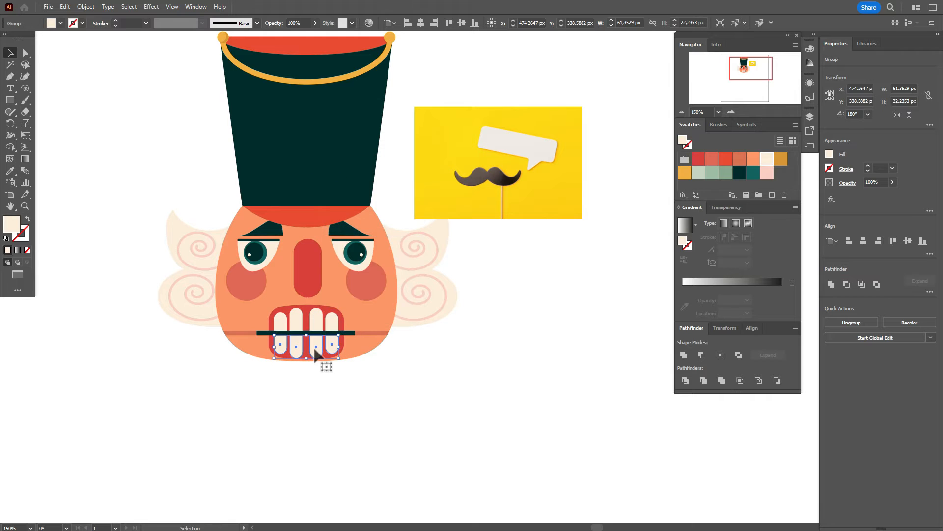
right_click(315, 361)
left_click(338, 257)
Nudge the right-hand pairs of teeth slightly left to narrow the gap in the middle of the mouth
mouse_move(324, 348)
left_mouse_down()
mouse_move(322, 322)
mouse_move(337, 326)
mouse_move(317, 358)
mouse_move(337, 349)
left_mouse_up()
key("Left")
key("Left")
key("Left")
key("Left")
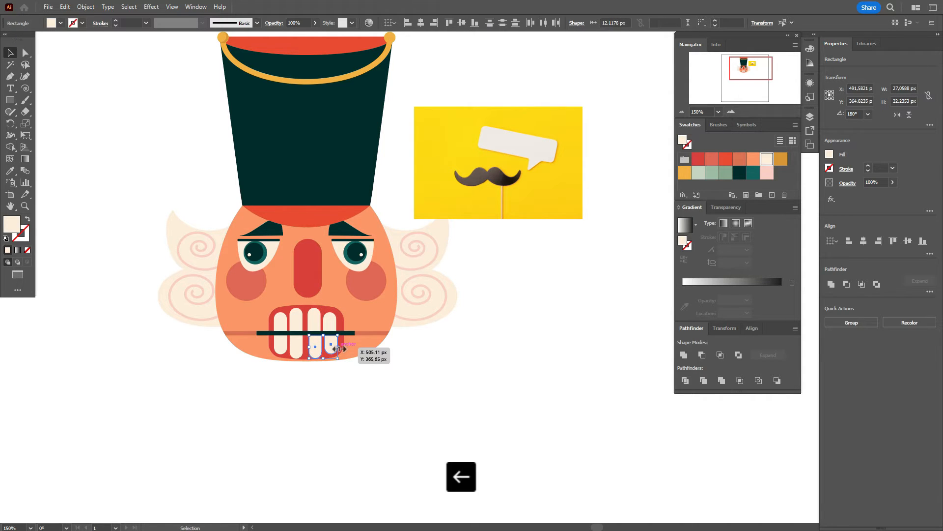
left_click(339, 370)
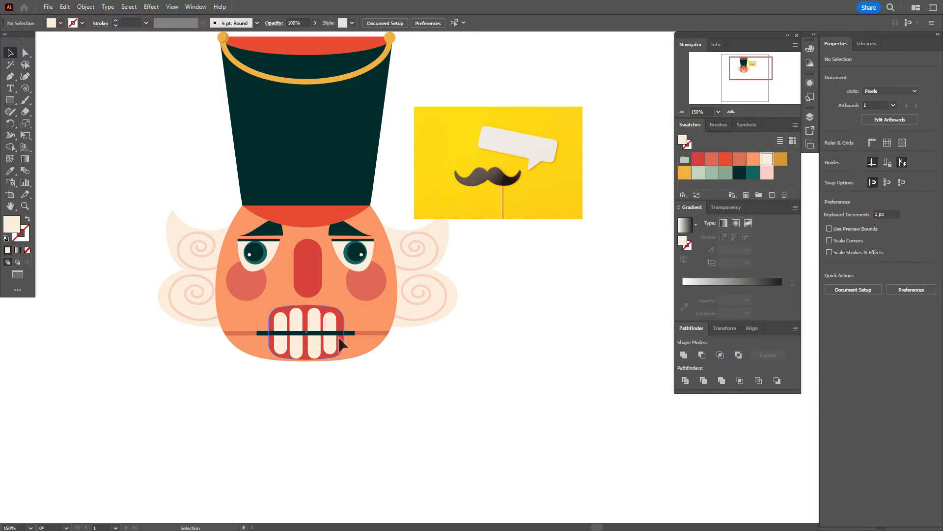
Narrow the red mouth shape slightly from its right side so the border around the teeth is even
left_click(342, 338)
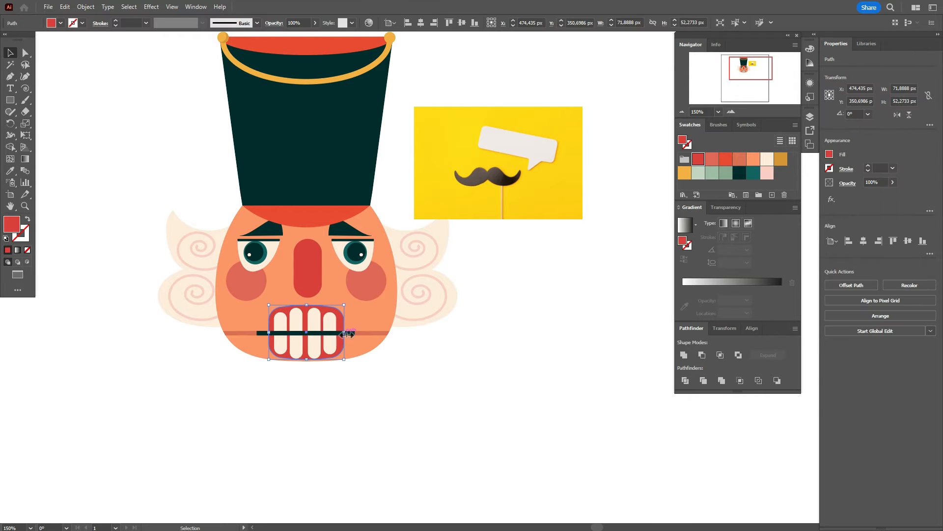
left_click_drag(347, 334, 342, 336)
left_click(411, 388)
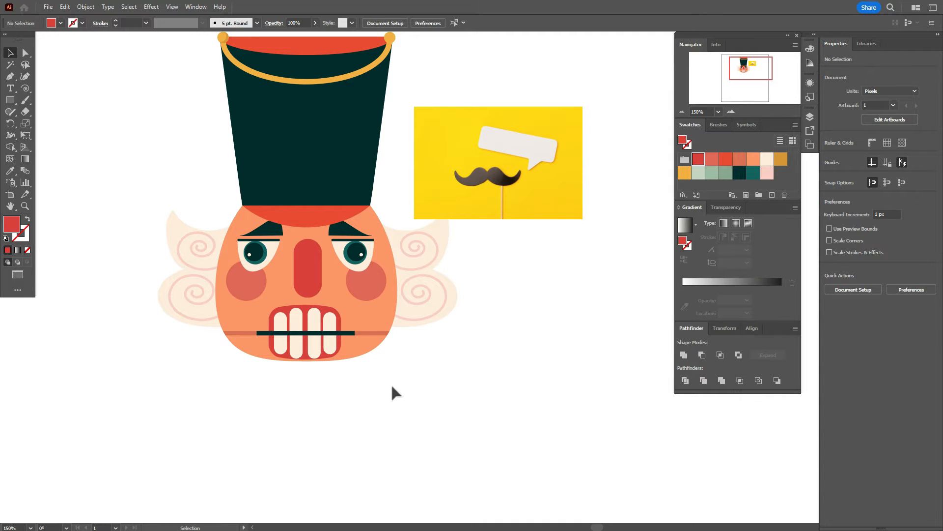
Group the eye white, iris and dark lid line of the left eye, and do the same for the right eye
left_click(270, 266)
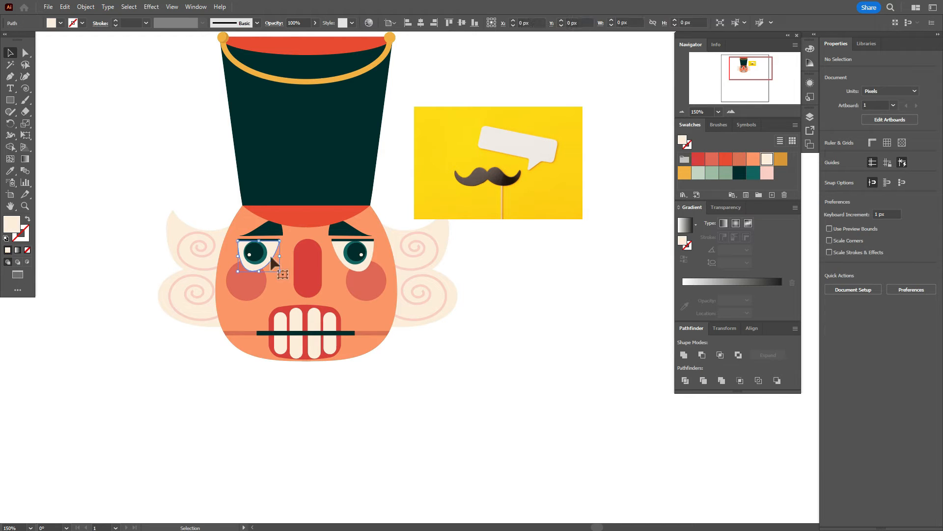
left_click(256, 253, "shift")
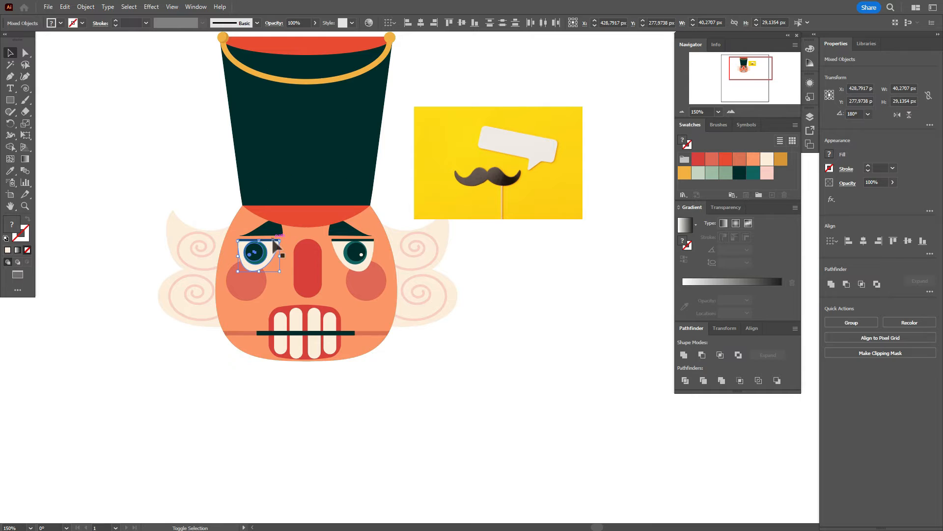
right_click(272, 249)
left_click(334, 374)
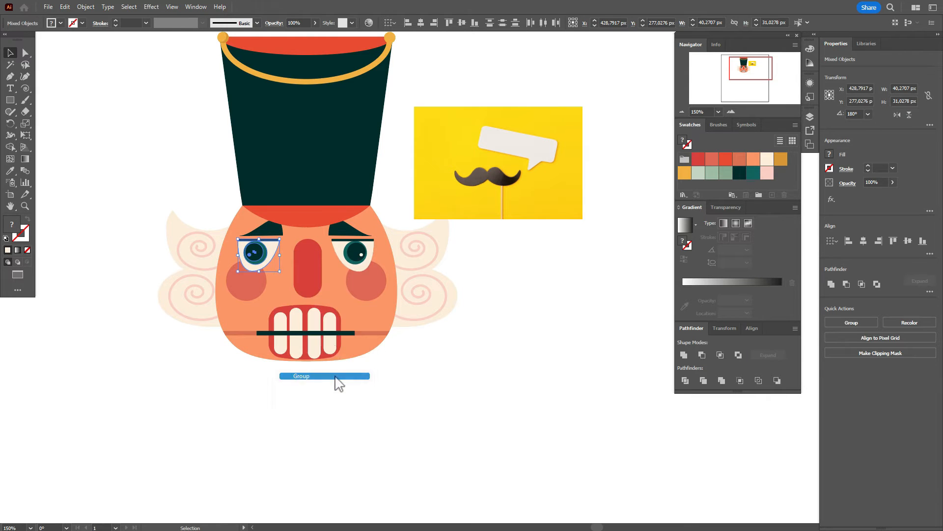
left_click(362, 253)
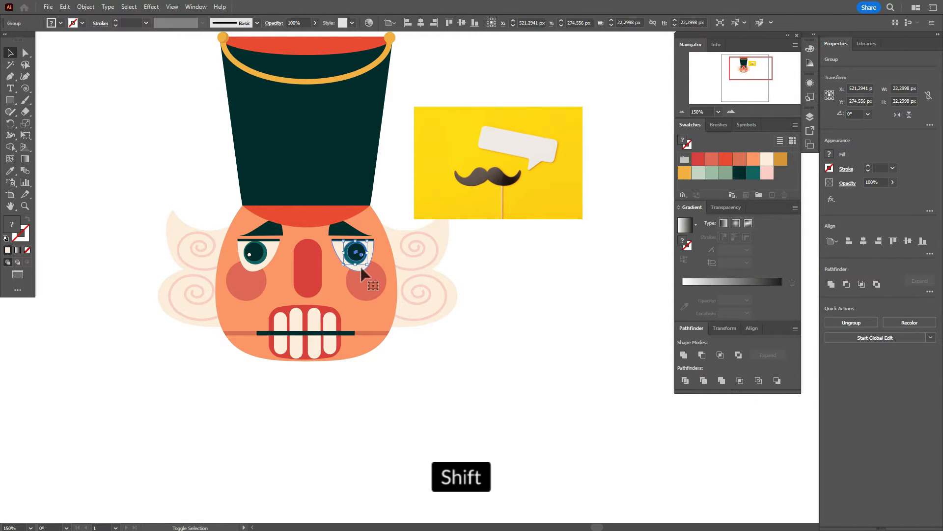
left_click(369, 262, "shift")
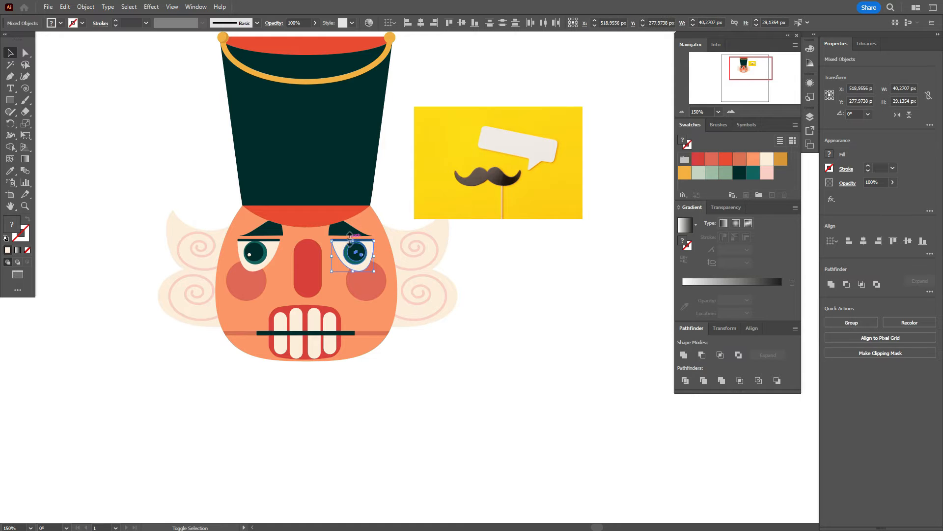
right_click(368, 256)
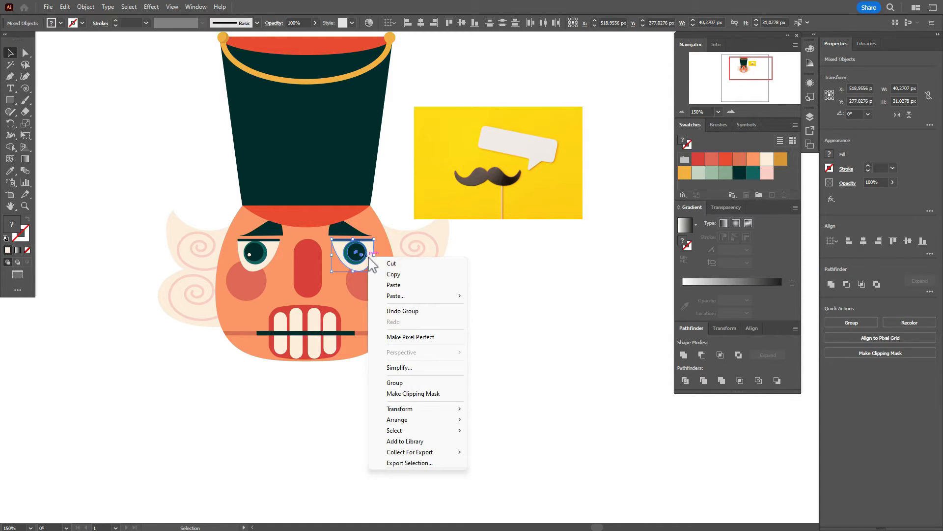
left_click(411, 382)
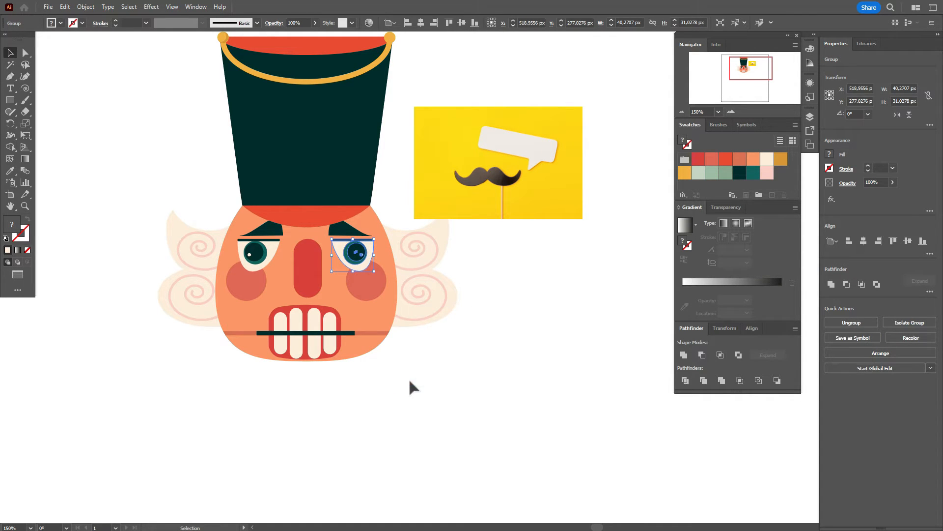
Scale both eye groups up proportionally to about 52 by 40 px
left_click(255, 268)
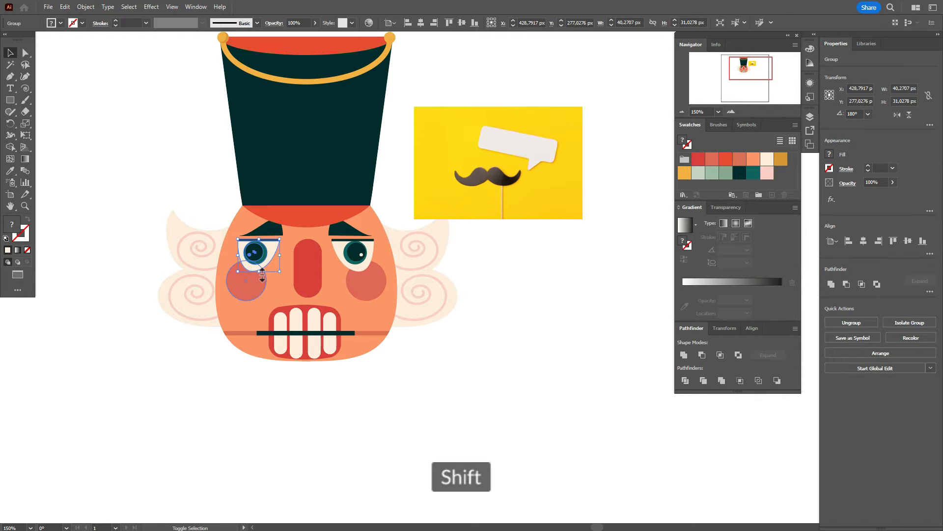
left_click_drag(260, 272, 265, 283)
left_click(358, 262)
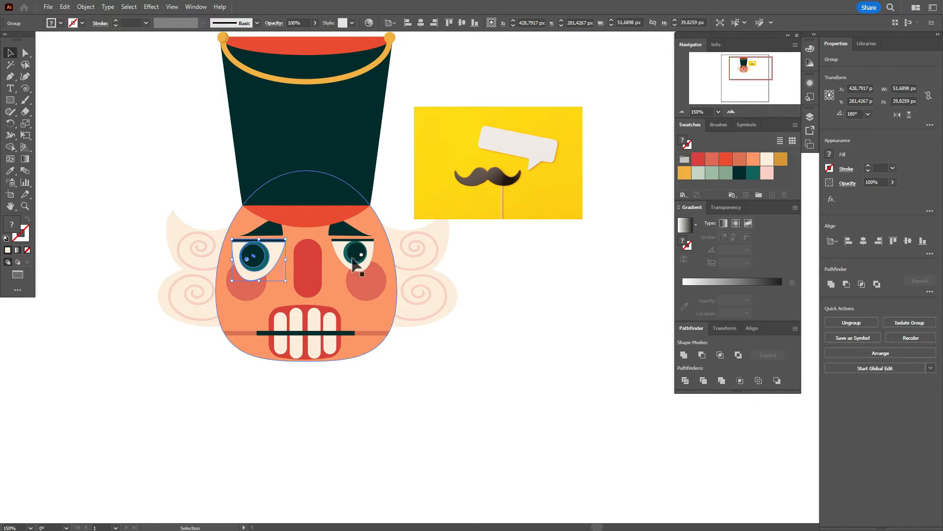
left_click_drag(357, 273, 356, 281)
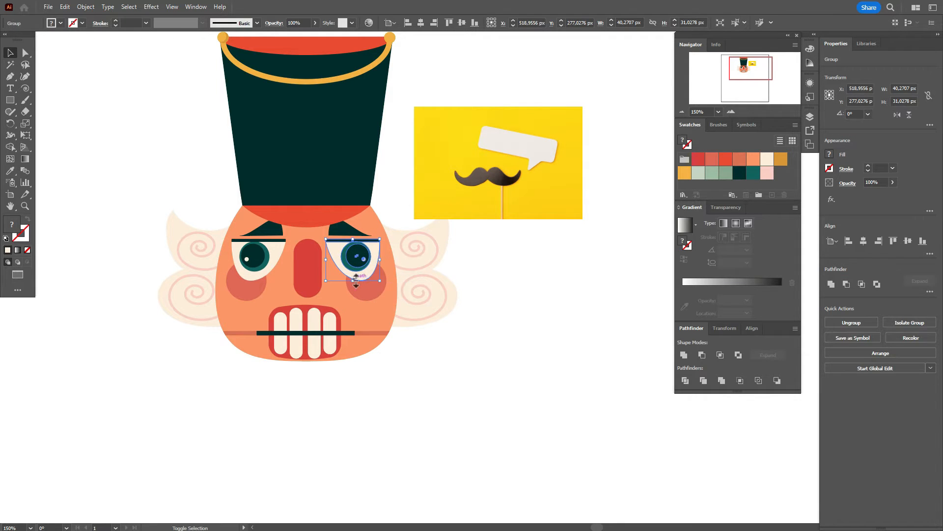
left_click(514, 285)
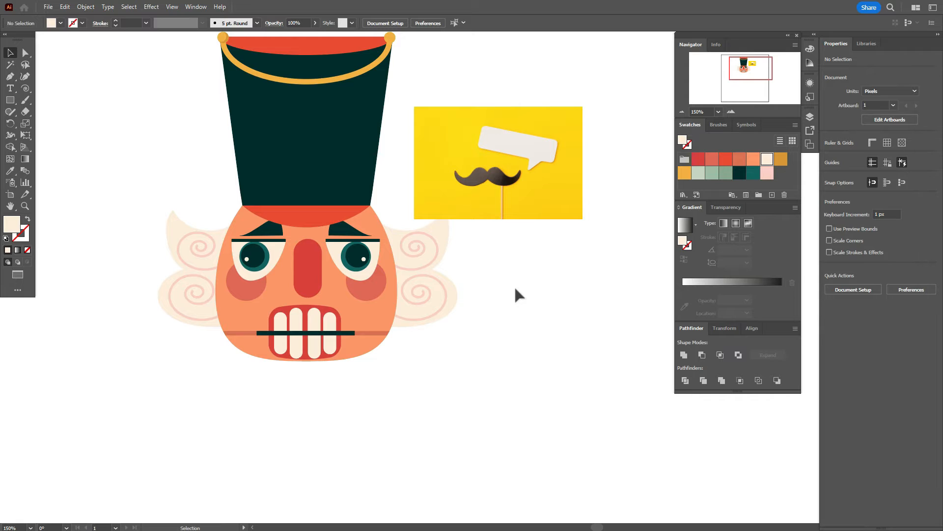
Scale both eyebrows up proportionally to about 51 px wide, aligning them with the lid lines of the eyes
left_click(273, 238)
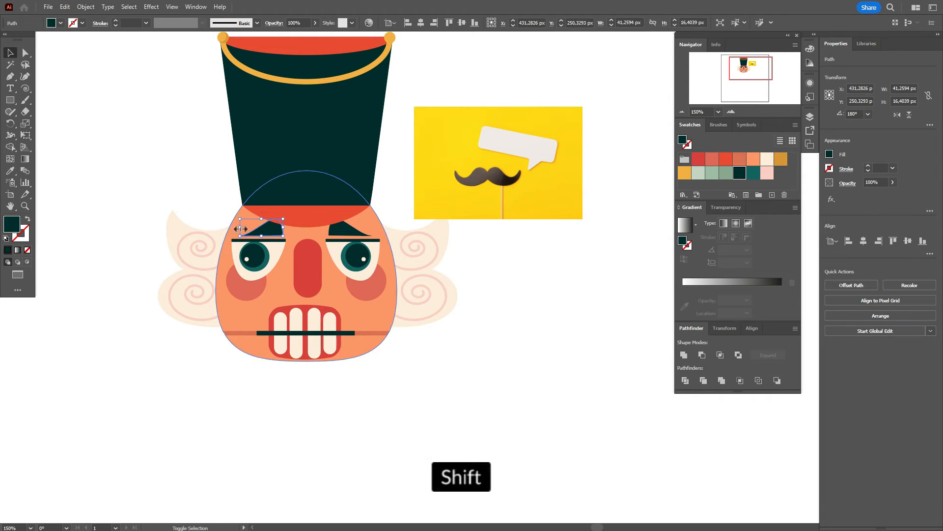
left_click(353, 229)
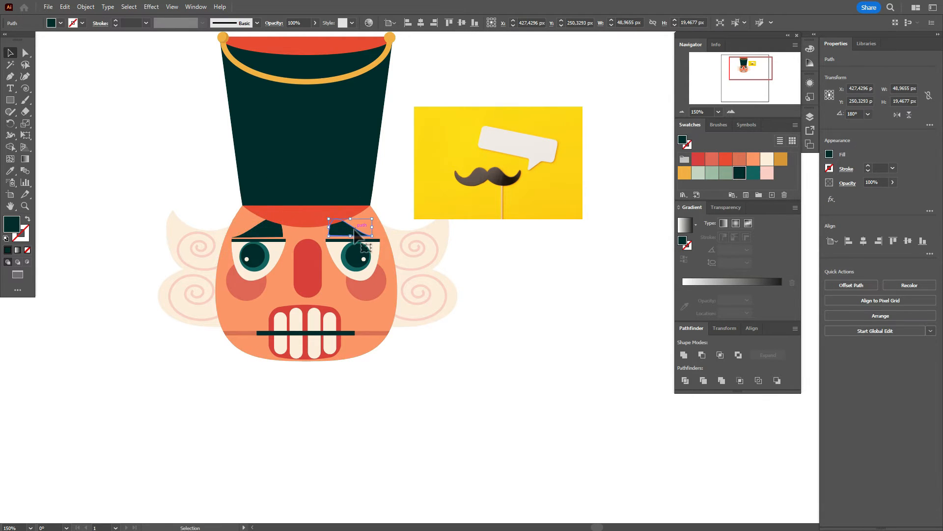
key("Left")
key("Left")
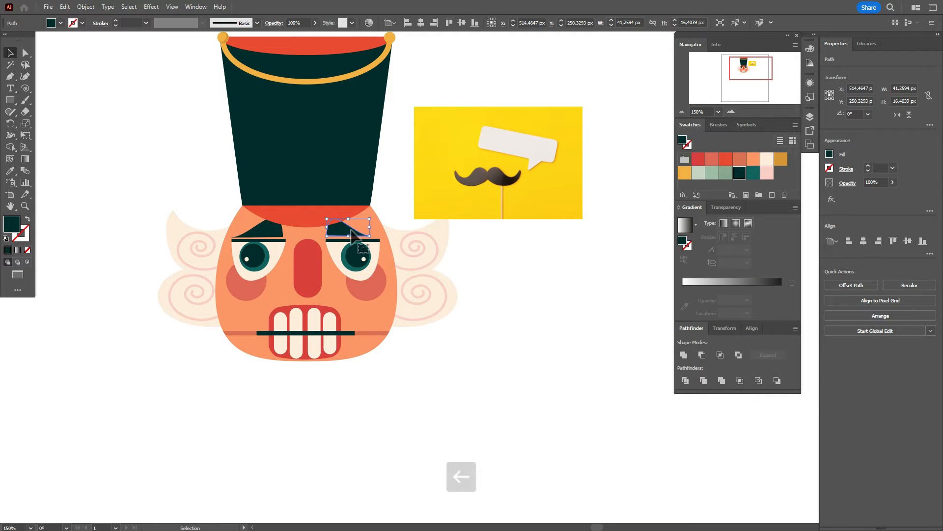
left_click_drag(370, 227, 383, 229)
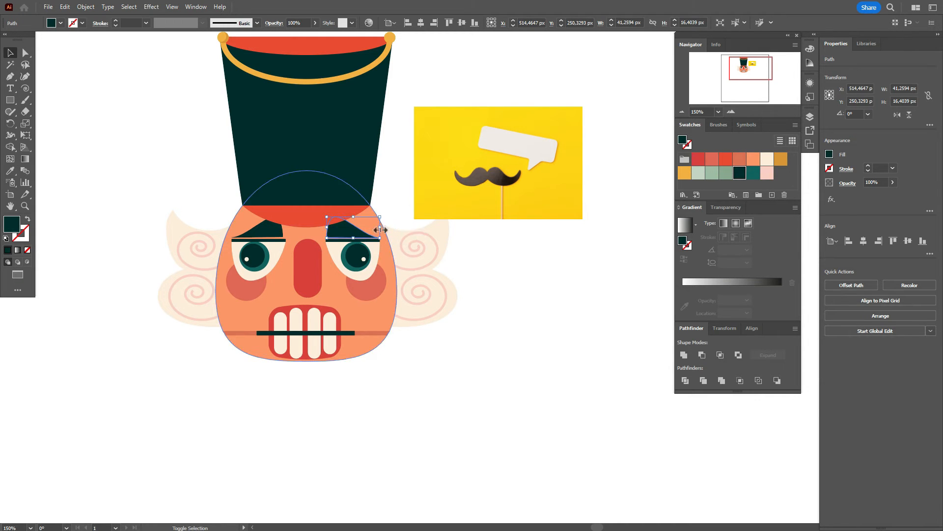
left_click(270, 229)
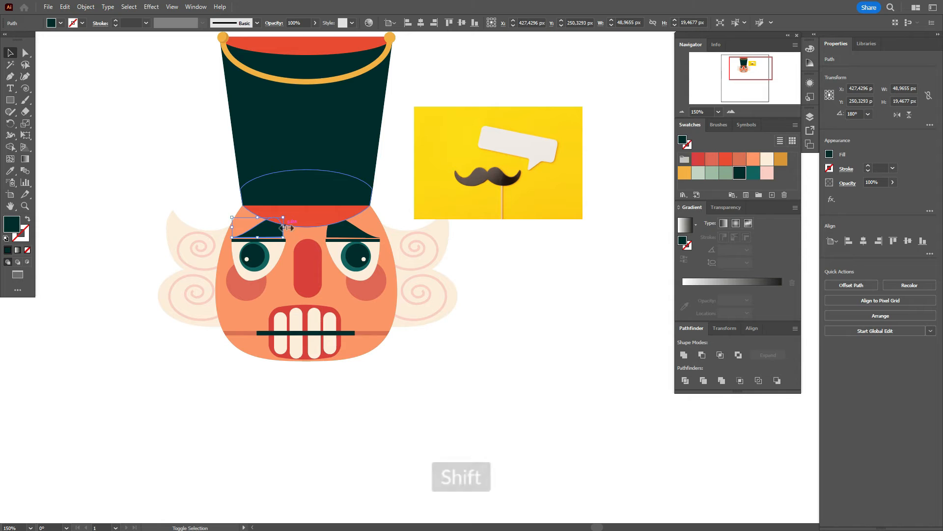
left_click_drag(283, 228, 286, 228)
Nudge both eyebrows up slightly to leave a small even gap above the lid lines
left_click(350, 233)
key("Up")
key("Up")
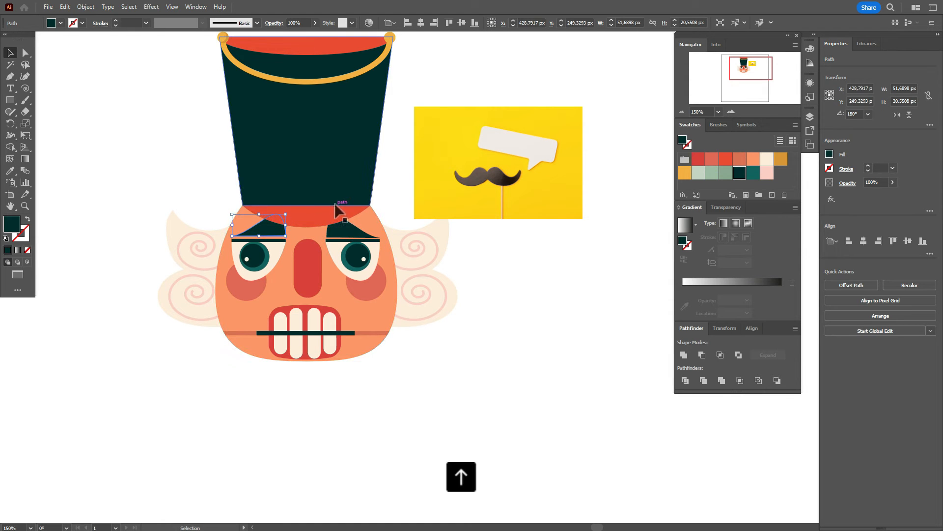
key("Down")
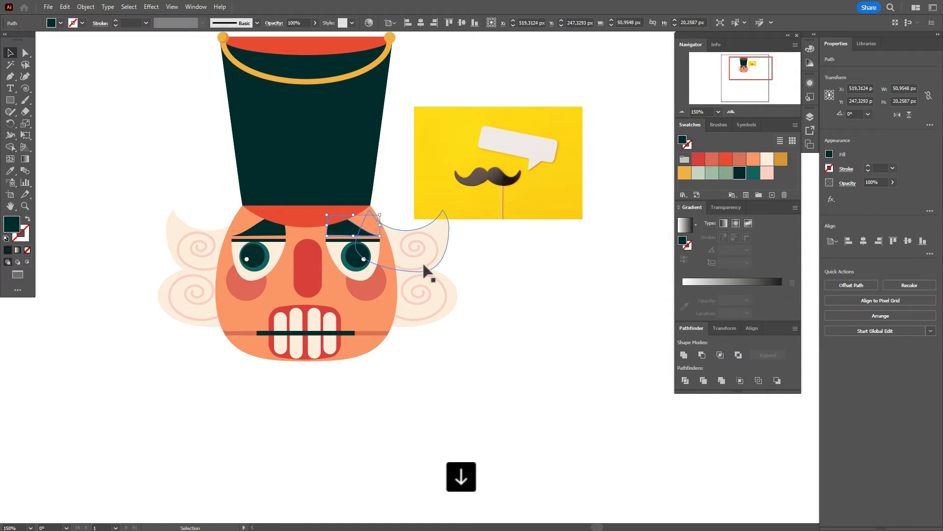
left_click(516, 273)
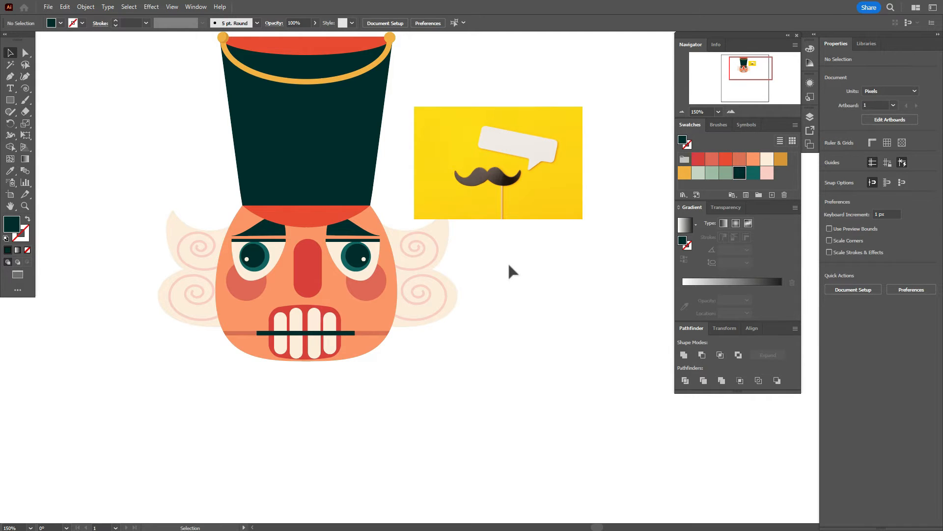
Ungroup the left eye and shrink its iris proportionally to about 27 px
left_click(256, 258)
right_click(264, 257)
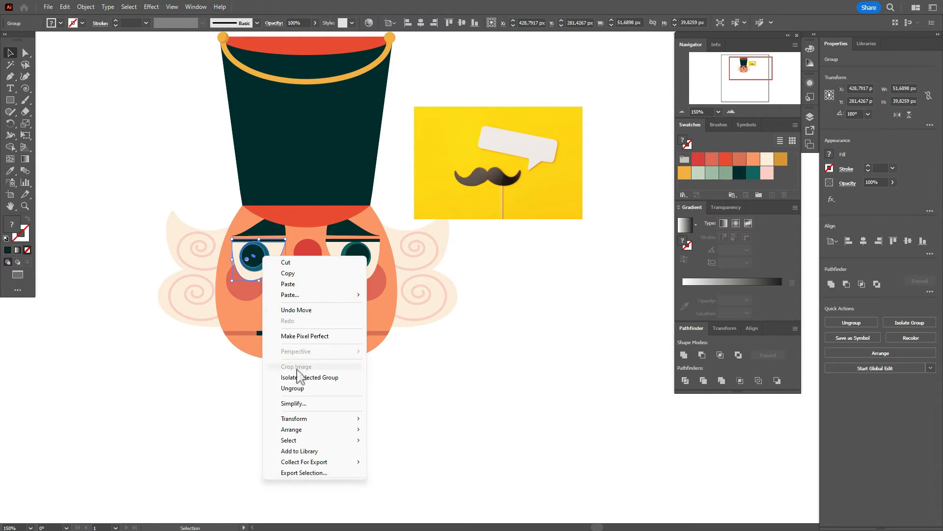
left_click(293, 387)
left_click(173, 379)
left_click(251, 257)
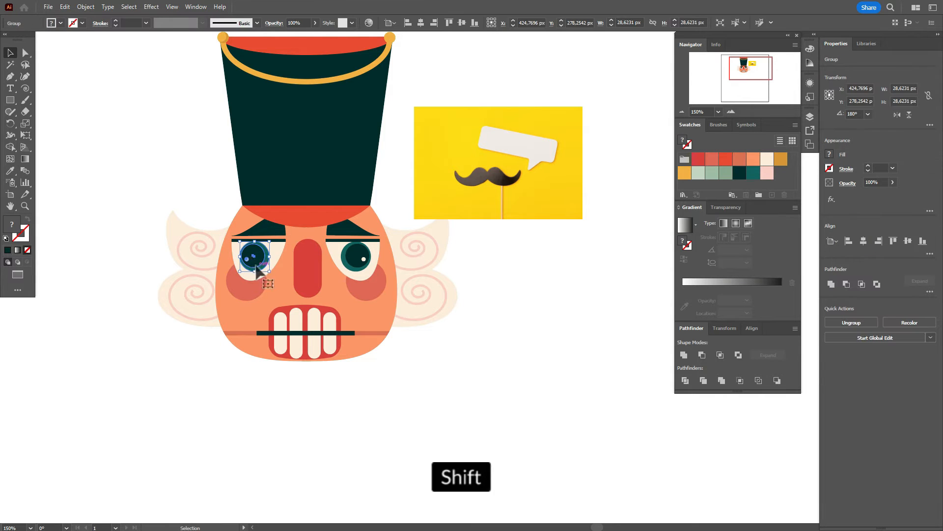
left_click_drag(239, 257, 244, 262)
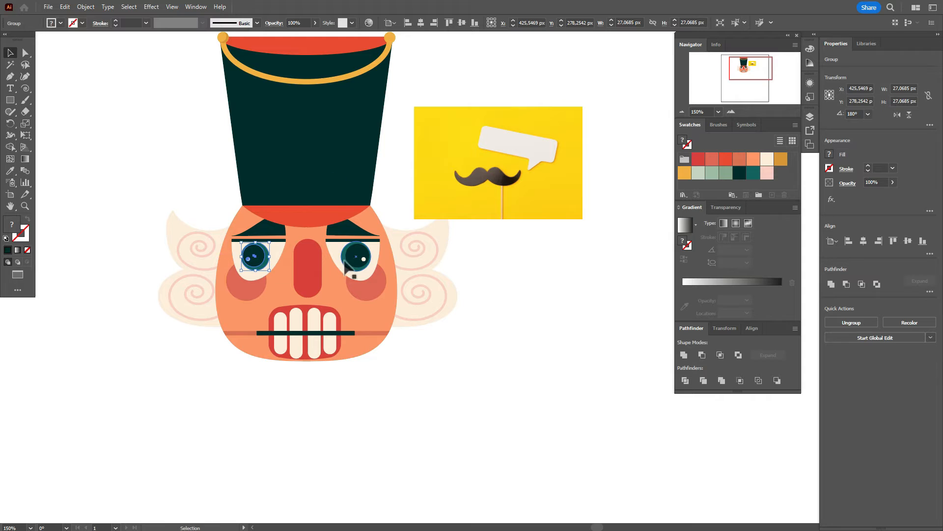
Ungroup the right eye and shrink its iris slightly to match the left one
left_click(349, 264)
right_click(374, 256)
left_click(423, 387)
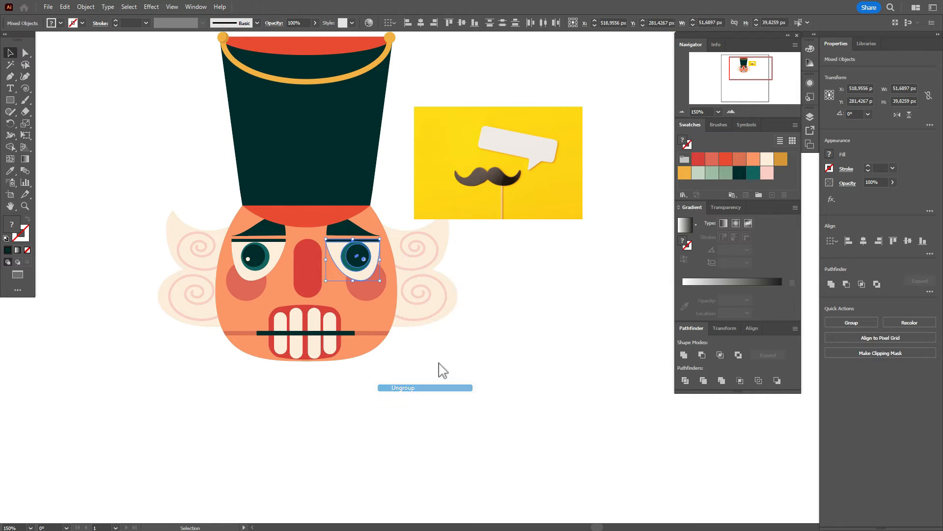
left_click(440, 360)
left_click(365, 265)
left_click_drag(373, 258, 372, 259)
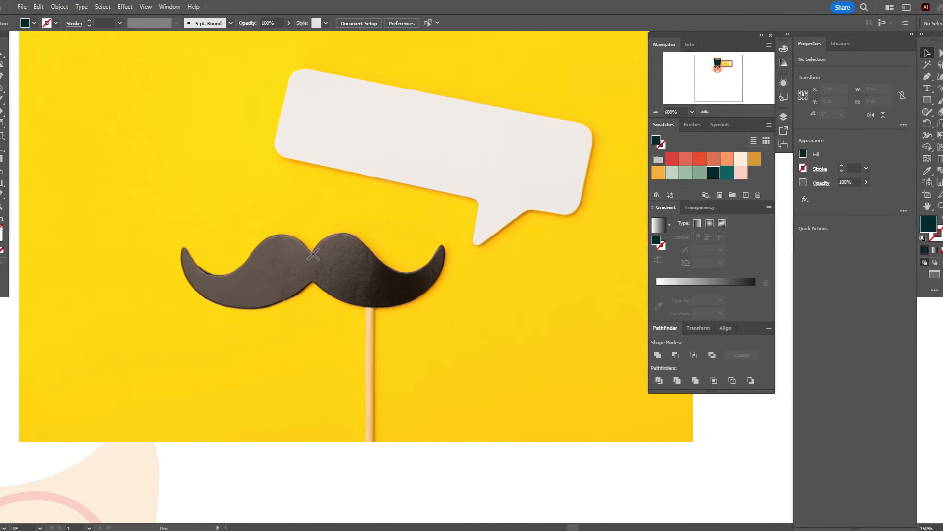
Trace the right half of the photo's moustache with the Pen tool in dark green and move the shape clear above the photographed moustache
left_click(312, 253)
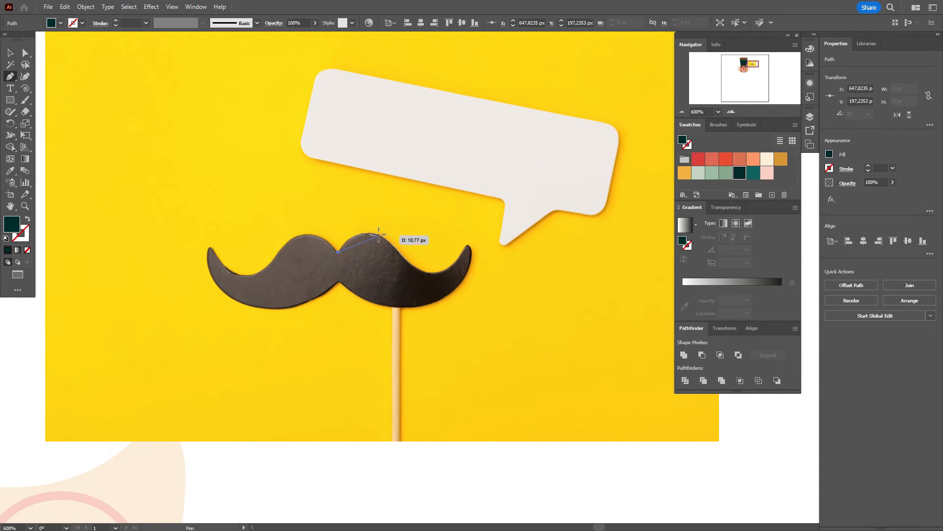
left_click_drag(430, 268, 481, 281)
left_click_drag(469, 247, 468, 243)
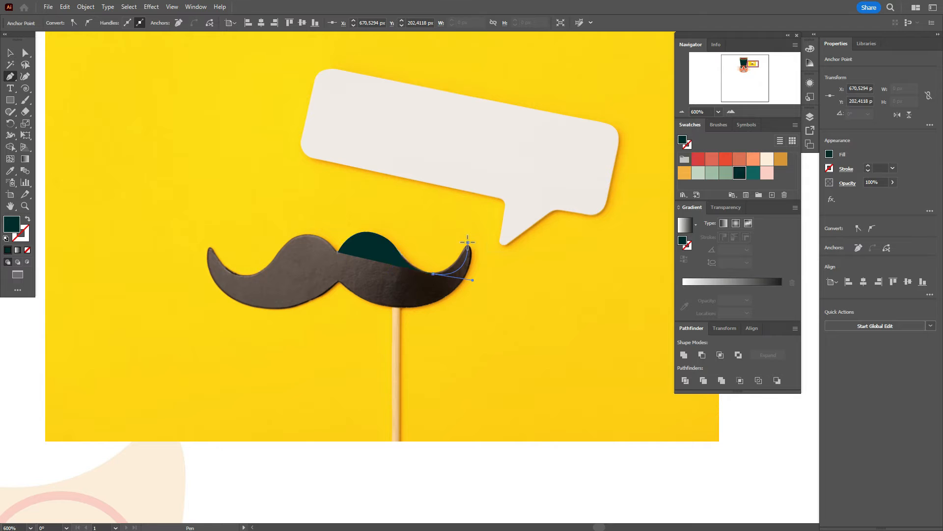
left_click_drag(395, 309, 296, 313)
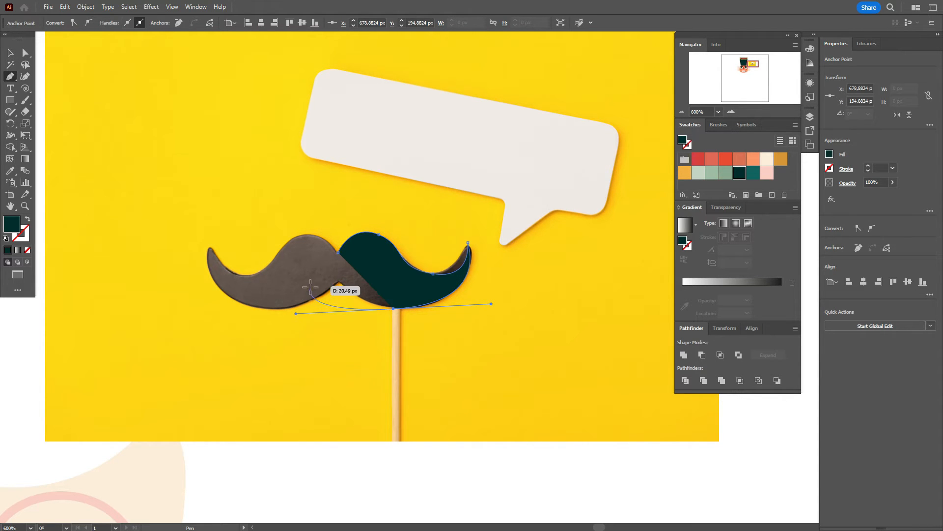
left_click(394, 309)
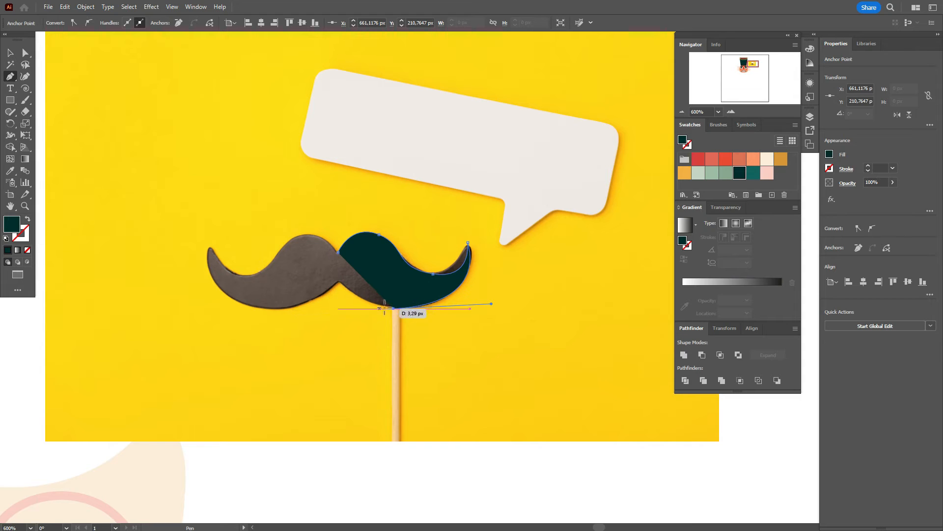
mouse_move(339, 281)
left_mouse_down()
mouse_move(315, 253)
mouse_move(339, 284)
mouse_move(338, 270)
left_mouse_up()
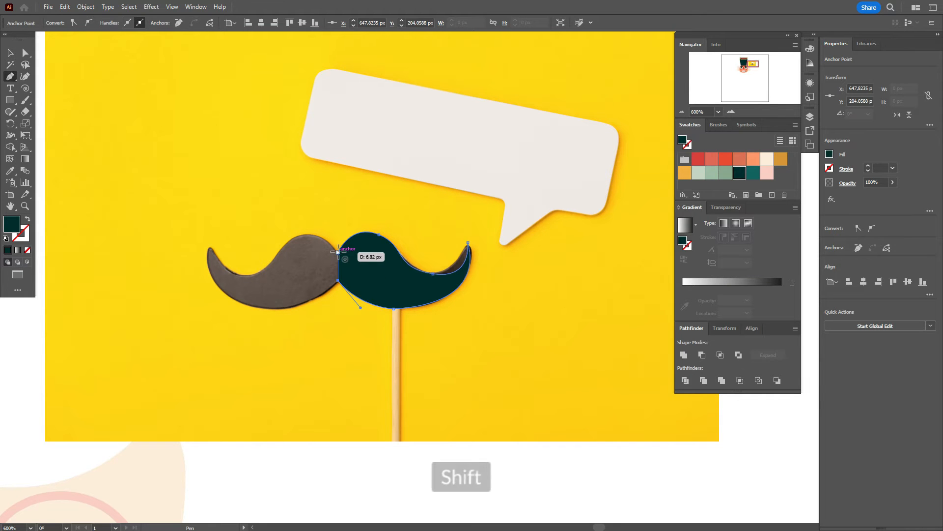
left_click(338, 252)
key("v")
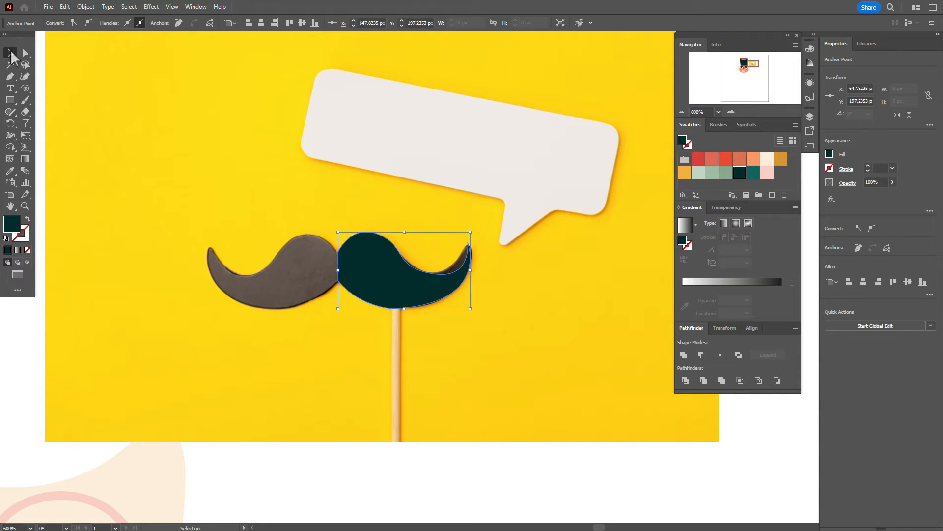
left_click_drag(368, 290, 211, 198)
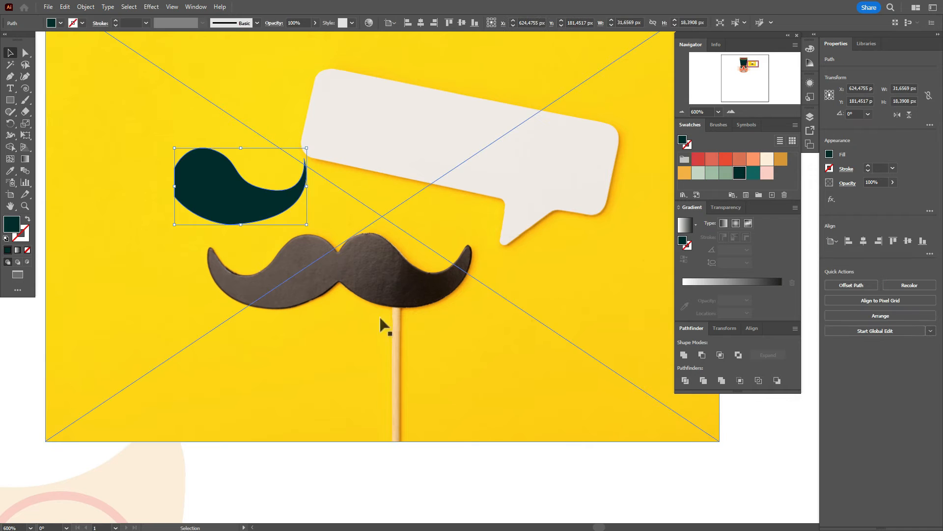
Smooth the lower edge of the dark green half moustache with the Smooth tool
left_click_drag(11, 115, 41, 148)
left_click_drag(14, 113, 43, 135)
left_click(9, 53)
left_click(178, 186)
left_click(10, 112)
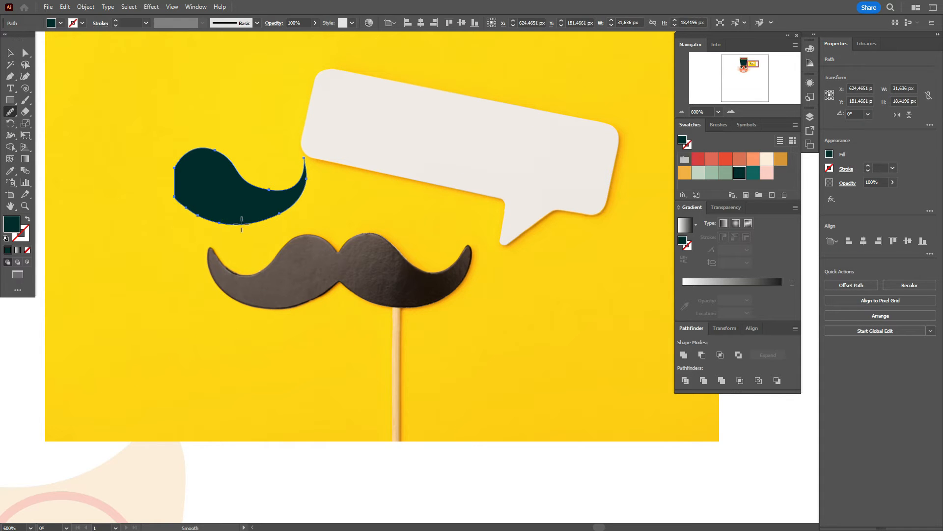
left_click_drag(203, 224, 283, 224)
left_click(10, 54)
left_click(437, 467)
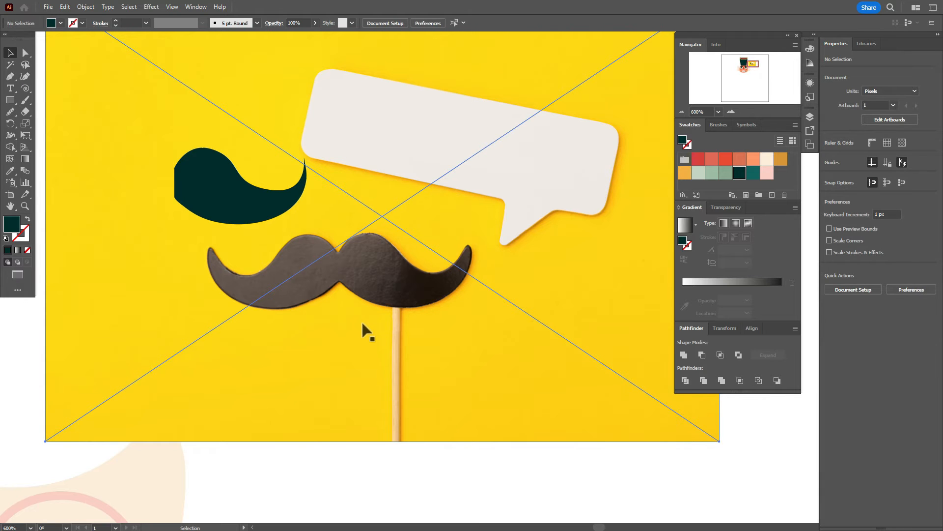
Delete the reference photo and mirror a copy of the dark green half moustache across the vertical axis, overlapping the original slightly at the centre
key("Delete")
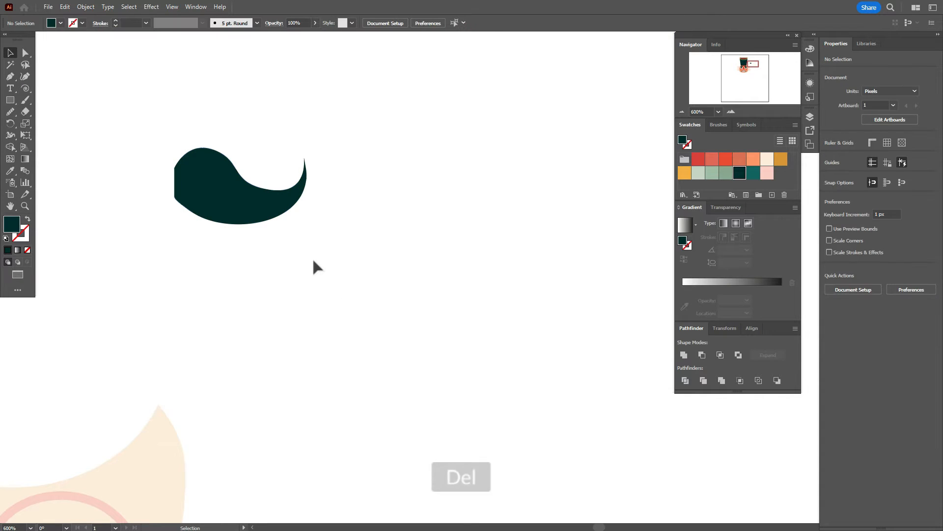
left_click_drag(253, 207, 397, 281)
right_click(397, 281)
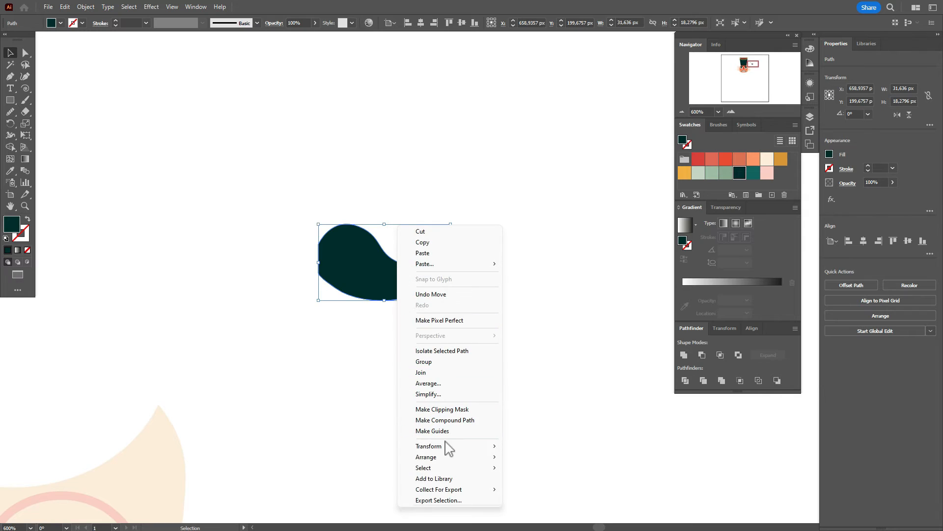
mouse_move(449, 446)
left_click(550, 393)
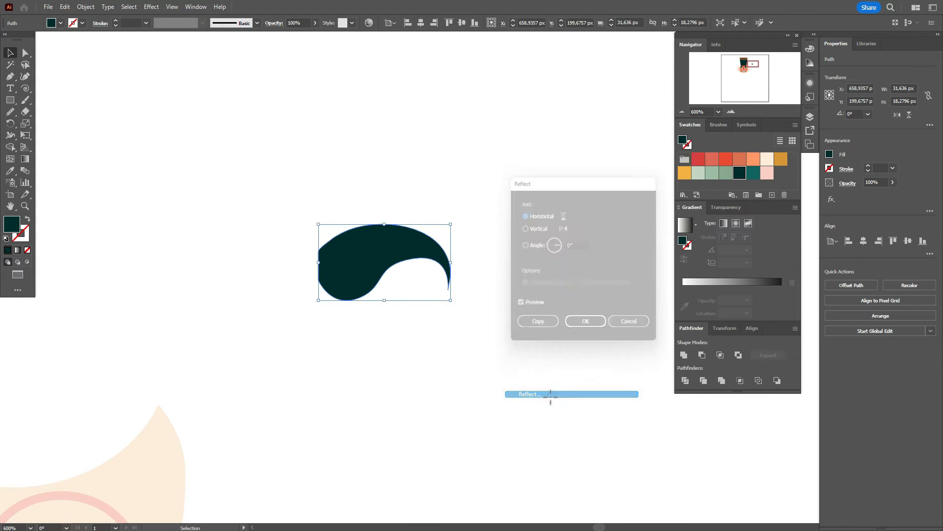
left_click(537, 228)
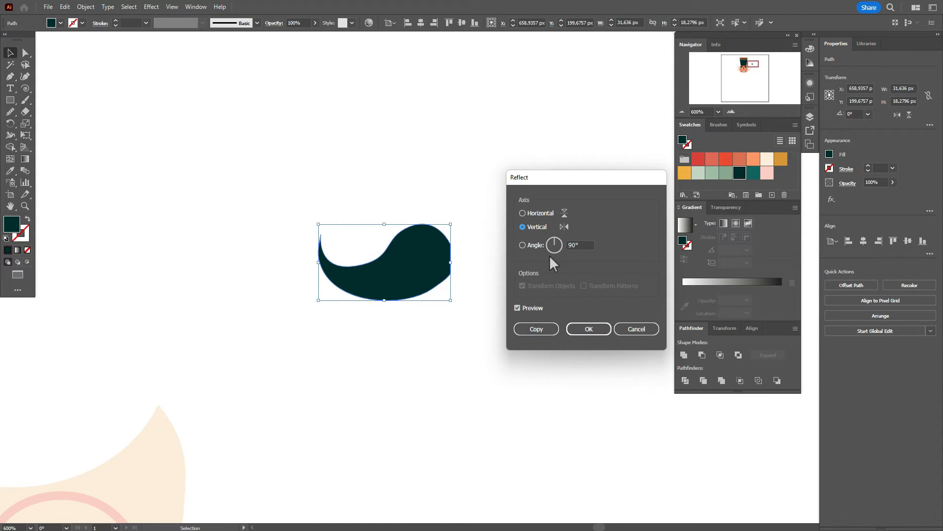
left_click(532, 329)
left_click_drag(417, 284, 290, 285)
Unite the two overlapping moustache halves into a single shape
left_click_drag(264, 192, 393, 307)
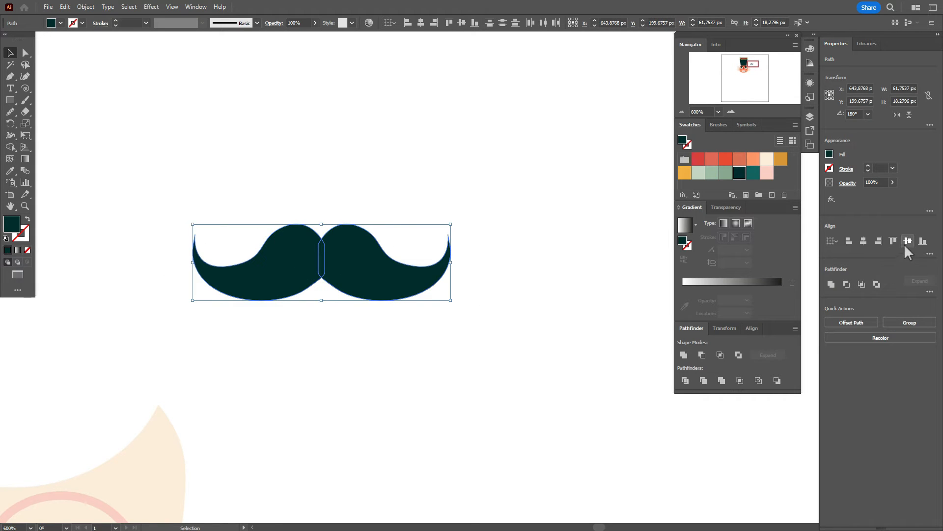
left_click(829, 283)
left_click(500, 337)
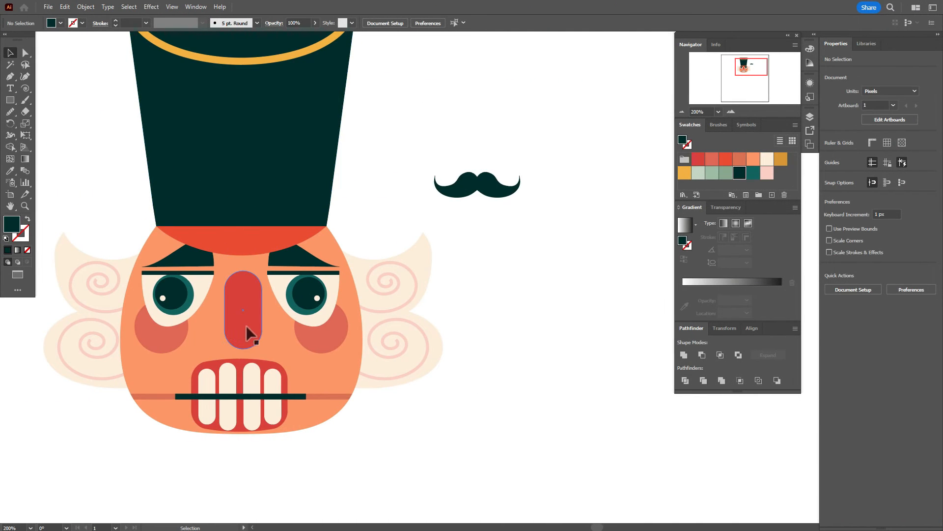
Move the red nose up slightly and shorten it from below to about 51 px tall
left_click_drag(246, 317, 244, 307)
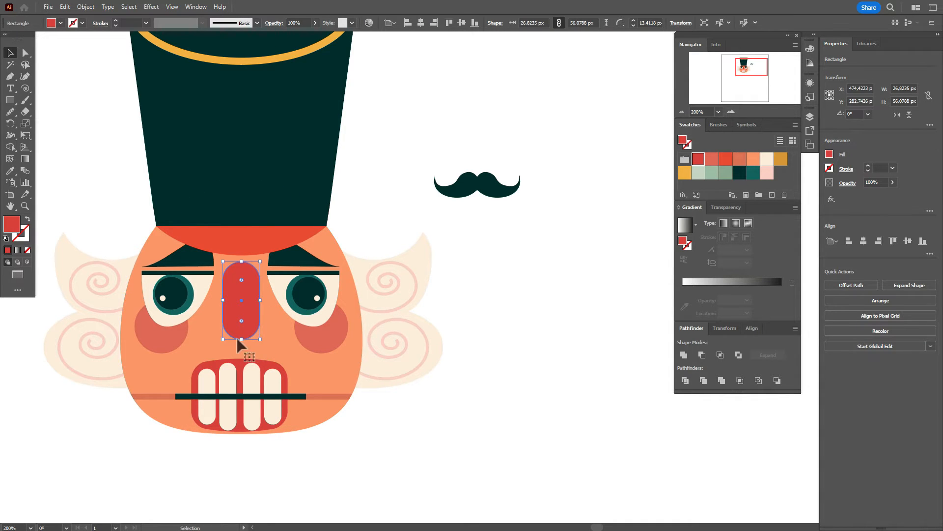
left_click_drag(241, 339, 242, 332)
Place the moustache centred under the nose over the upper teeth and enlarge it to about 119 px wide
left_click(469, 193)
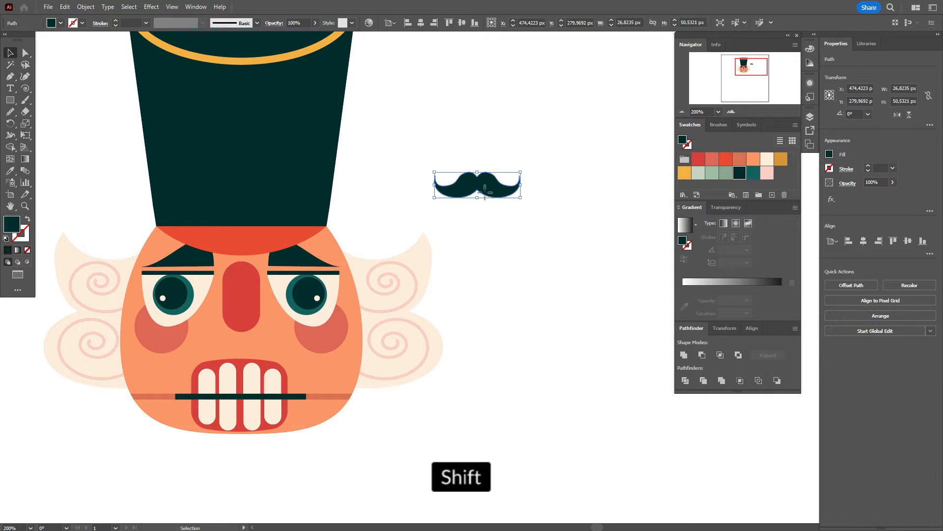
left_click_drag(479, 201, 246, 385)
left_click(479, 334)
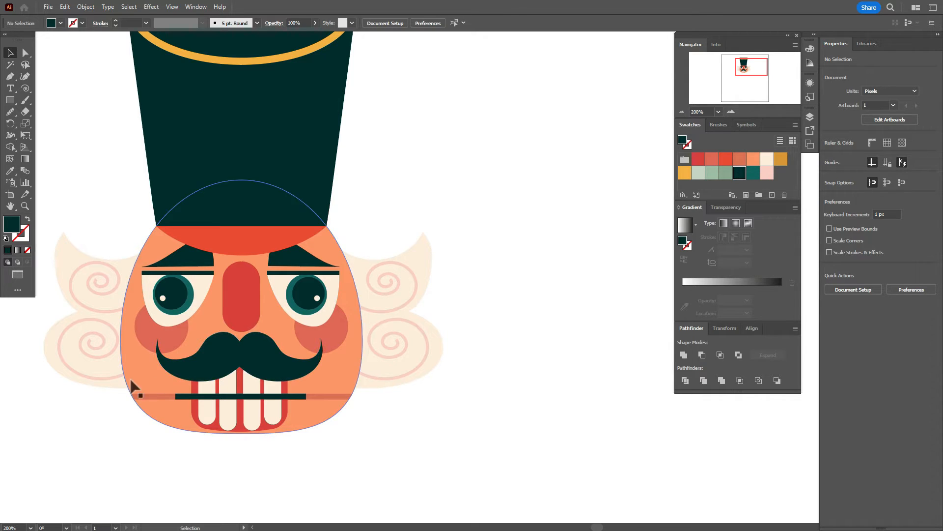
left_click(222, 366)
left_click(10, 112)
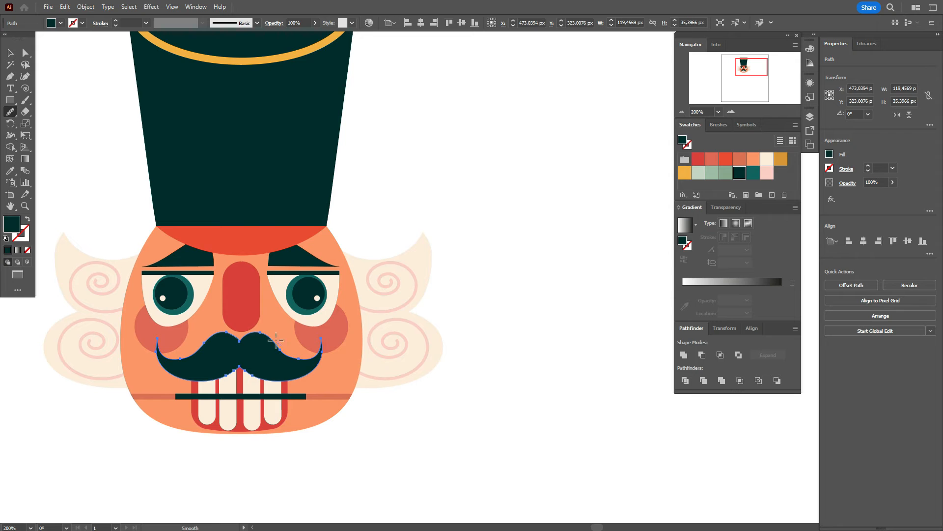
left_click(9, 52)
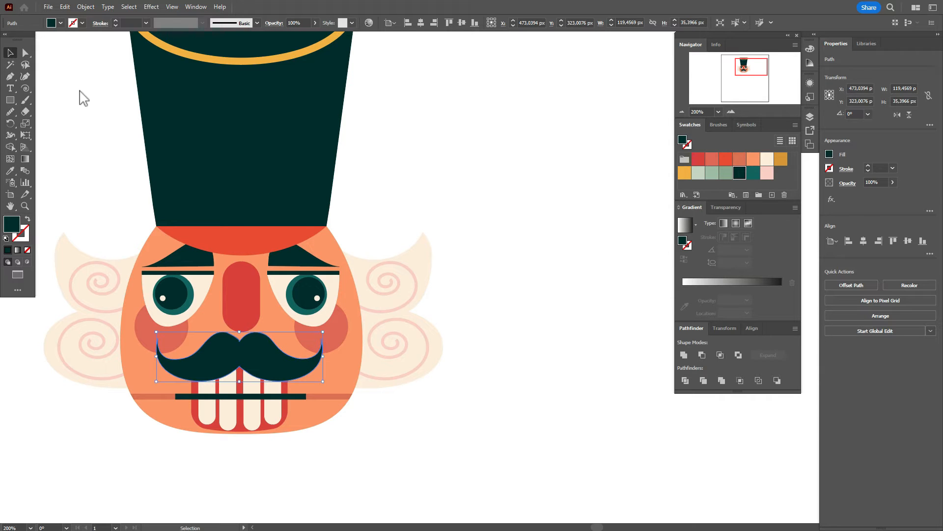
left_click(79, 92)
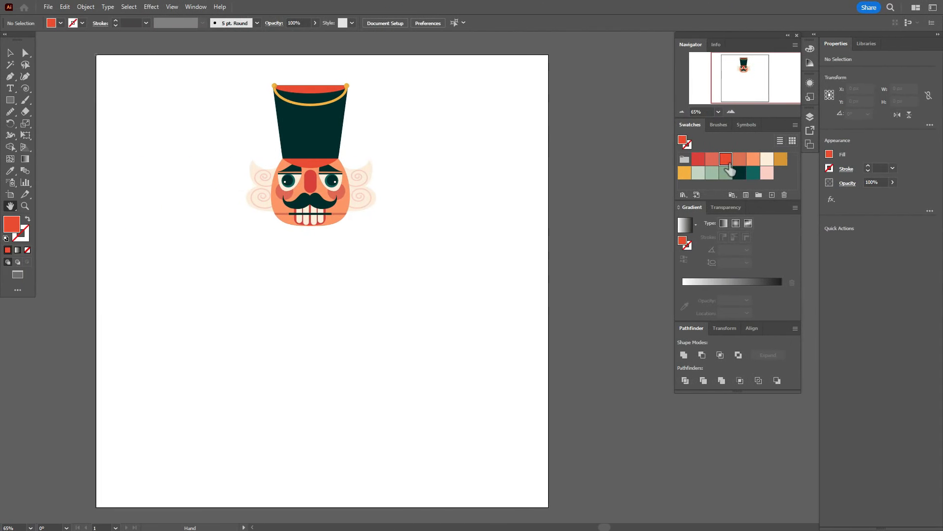
Create a 207 × 166 px orange-red rectangle below the head for the torso
left_click(10, 99)
left_click(296, 253)
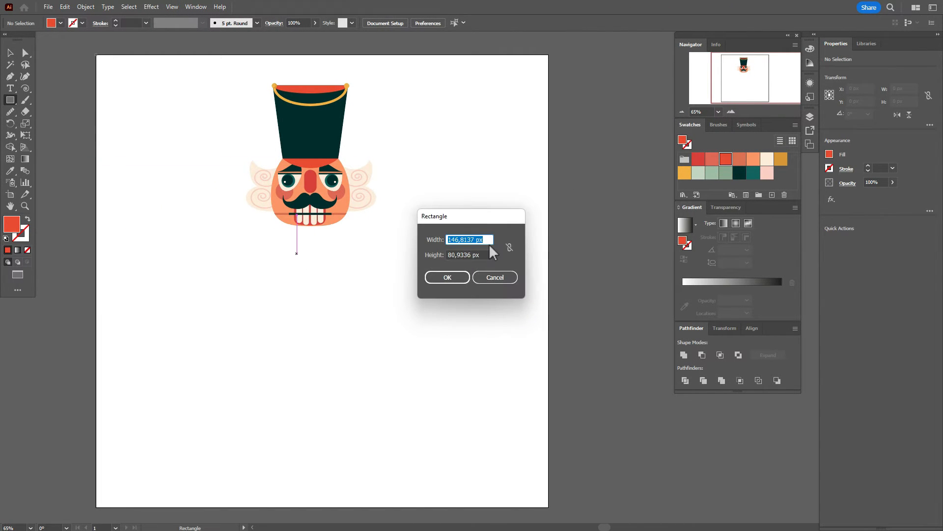
type("270")
key("BackSpace")
key("BackSpace")
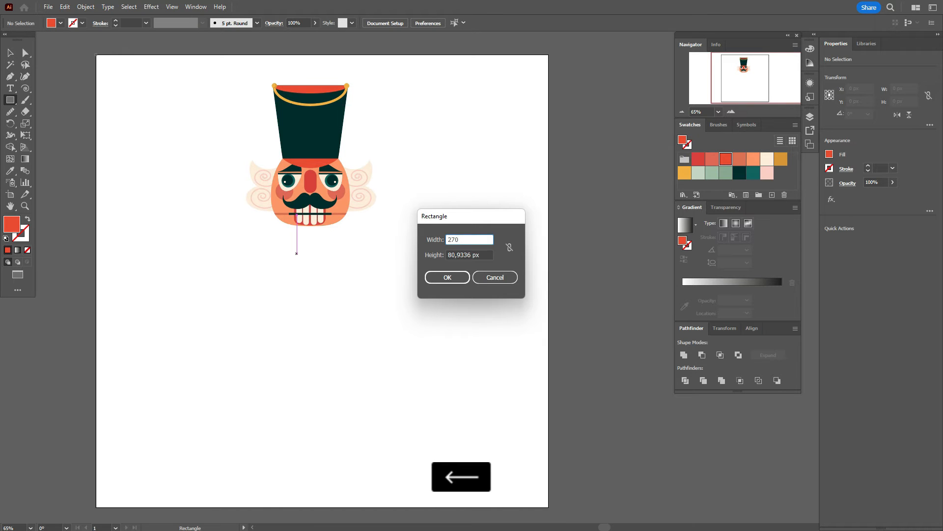
type("07")
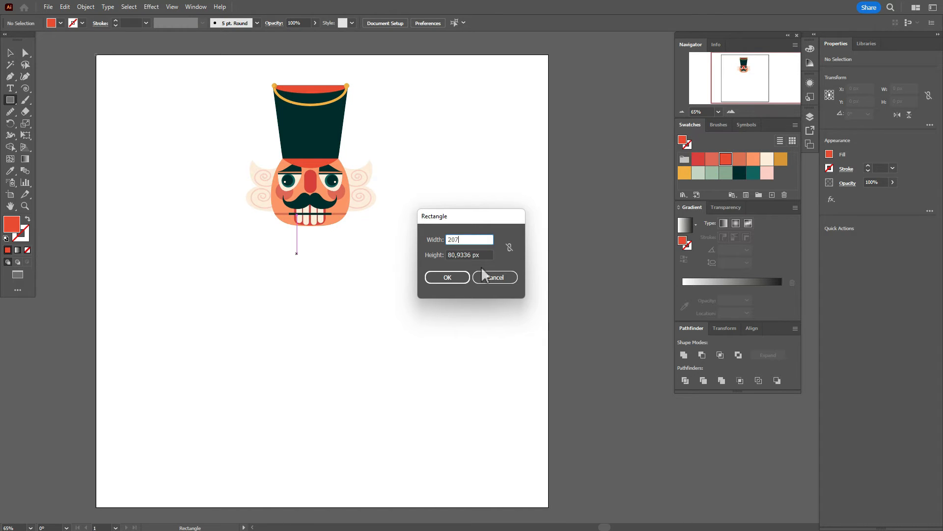
key("Tab")
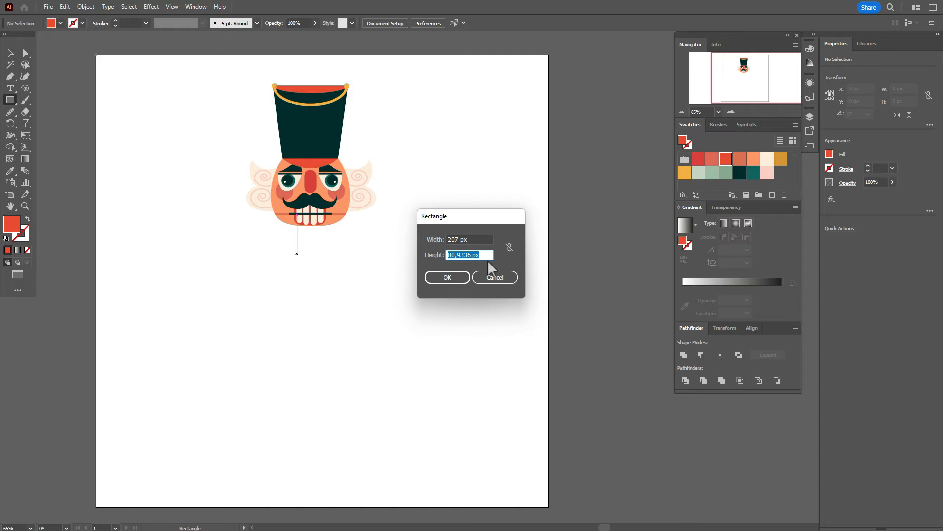
type("166")
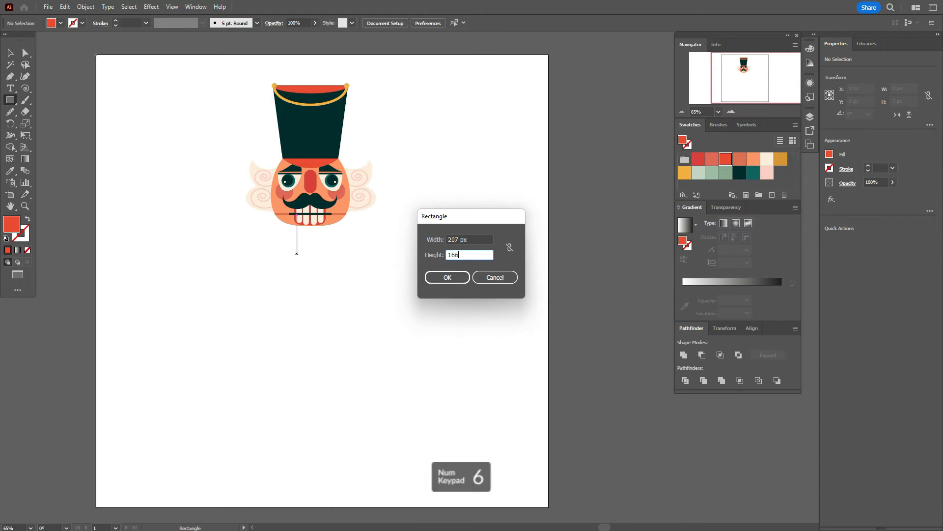
left_click(460, 278)
left_click(10, 54)
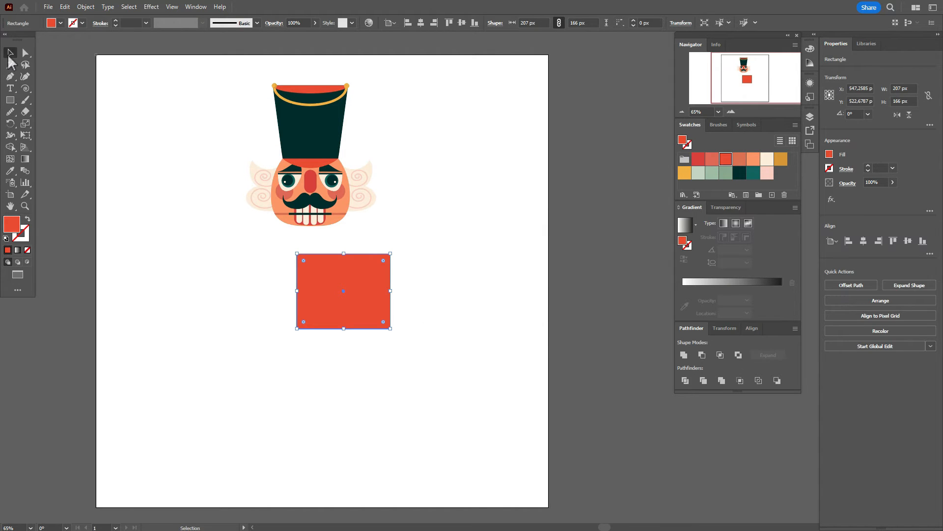
Centre the torso rectangle under the head and nudge it down so its upper edge slightly overlaps the chin
left_click_drag(384, 309, 341, 276)
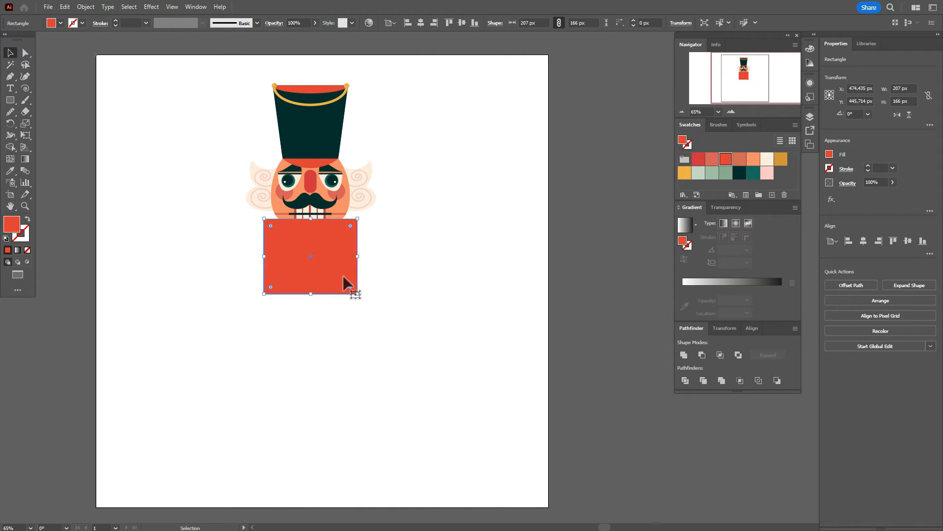
key("Down")
key("Down")
key("Down")
key("Down")
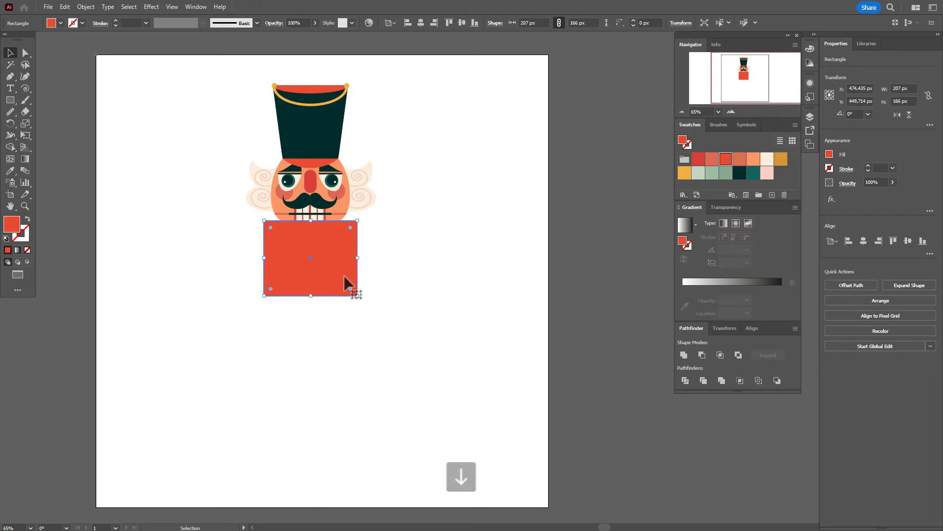
key("Down")
key("Down")
key("Down")
key("Down")
key("Down")
key("Down")
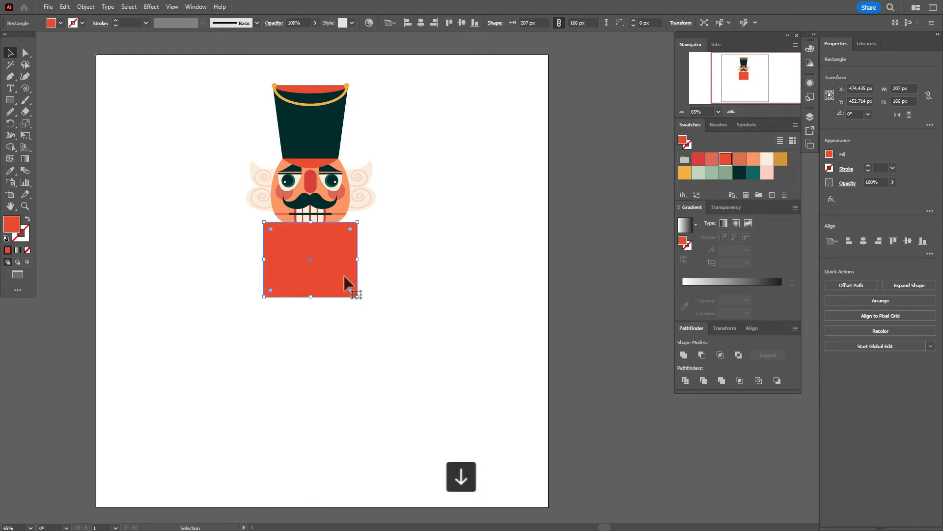
left_click(382, 275)
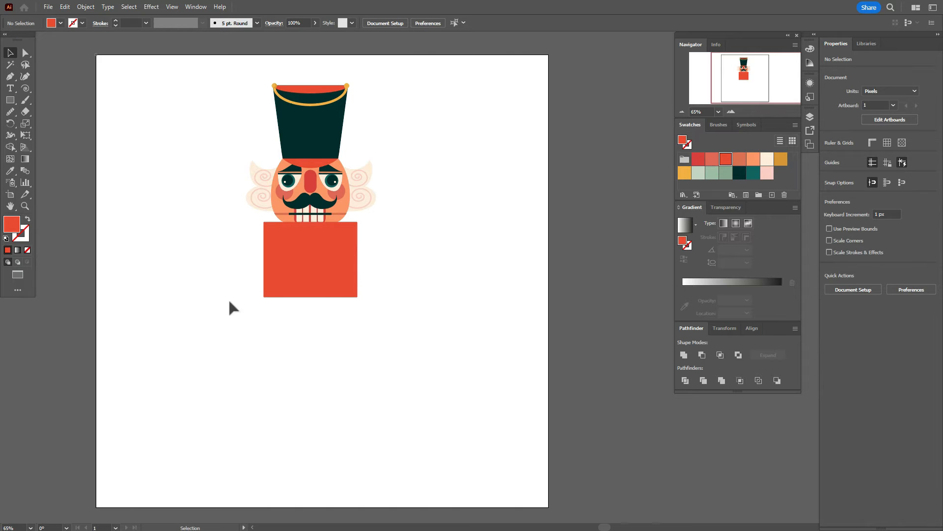
Create a second orange-red rectangle of 125 × 80 px beside the torso, at the artboard's right edge
left_click(353, 271)
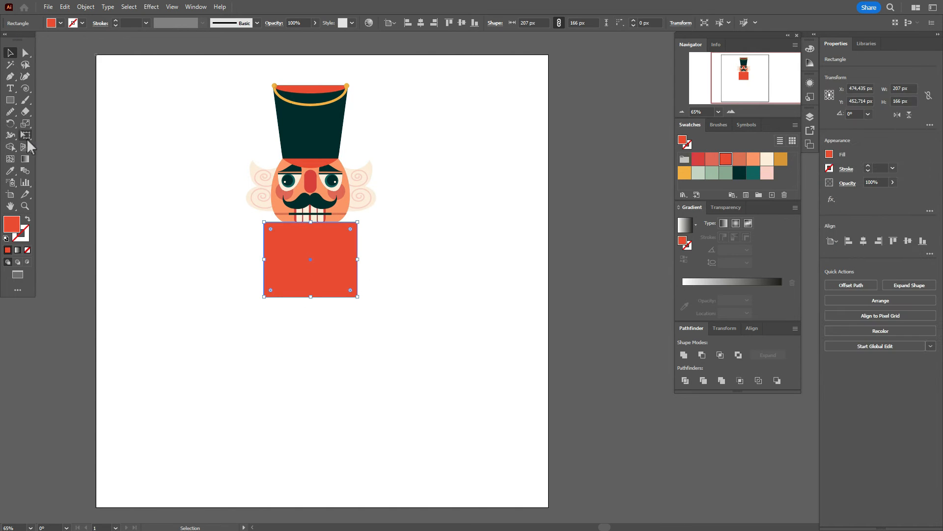
left_click(12, 100)
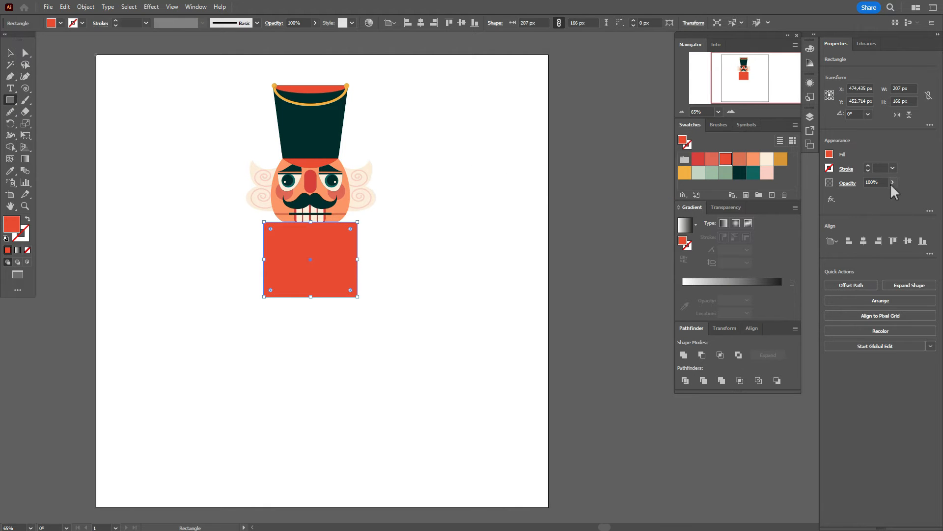
left_click(533, 240)
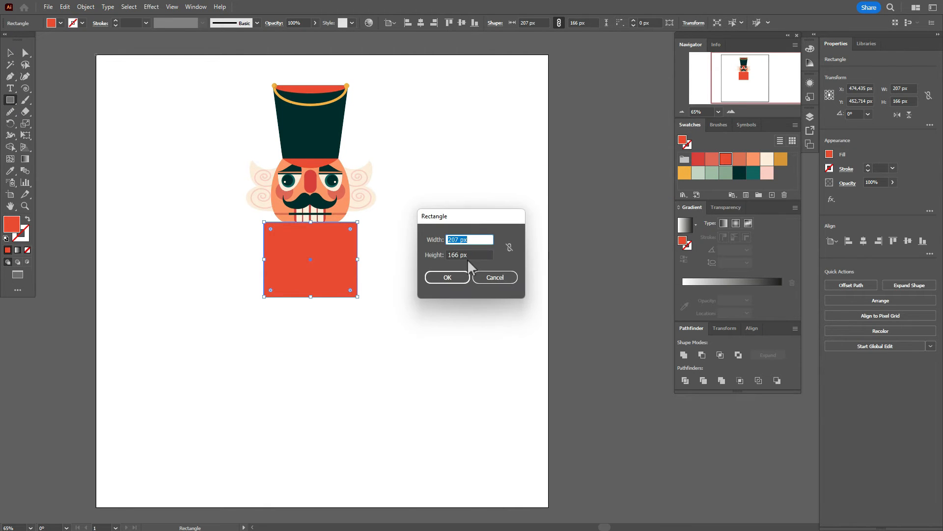
type("125")
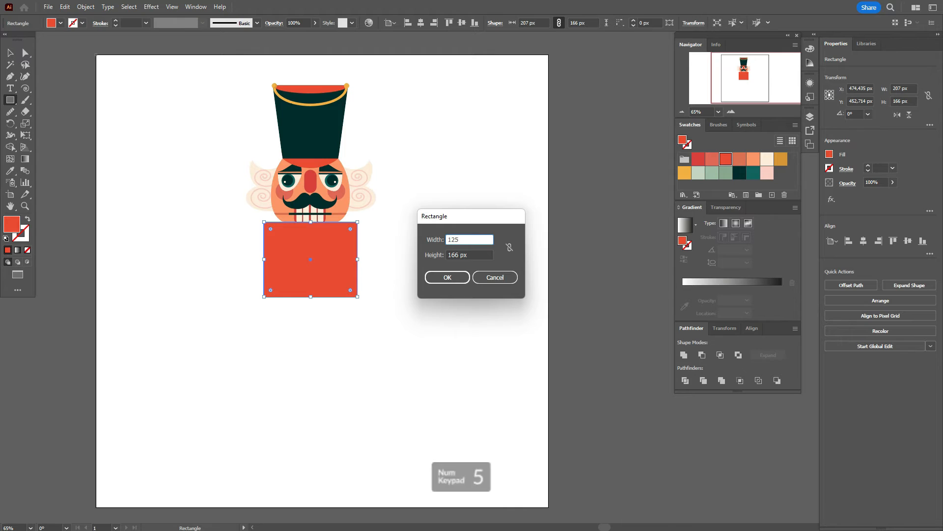
key("Tab")
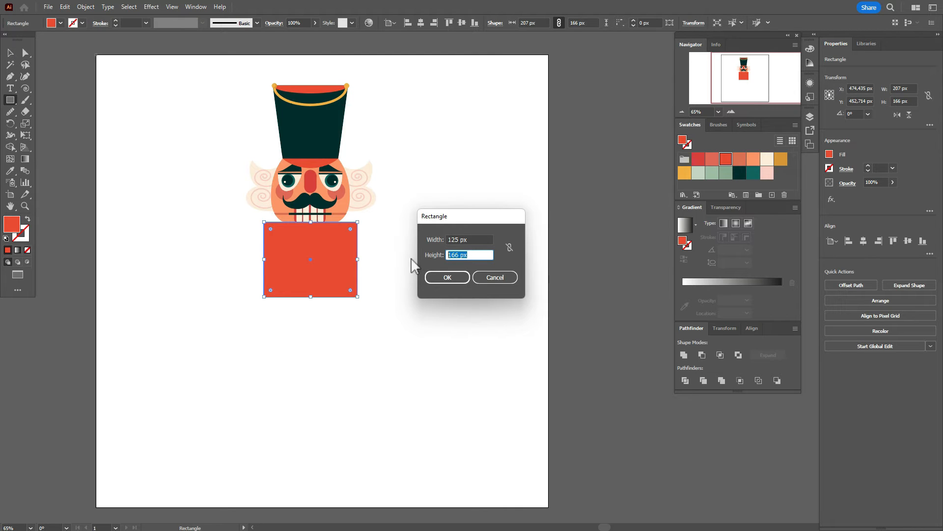
type("80")
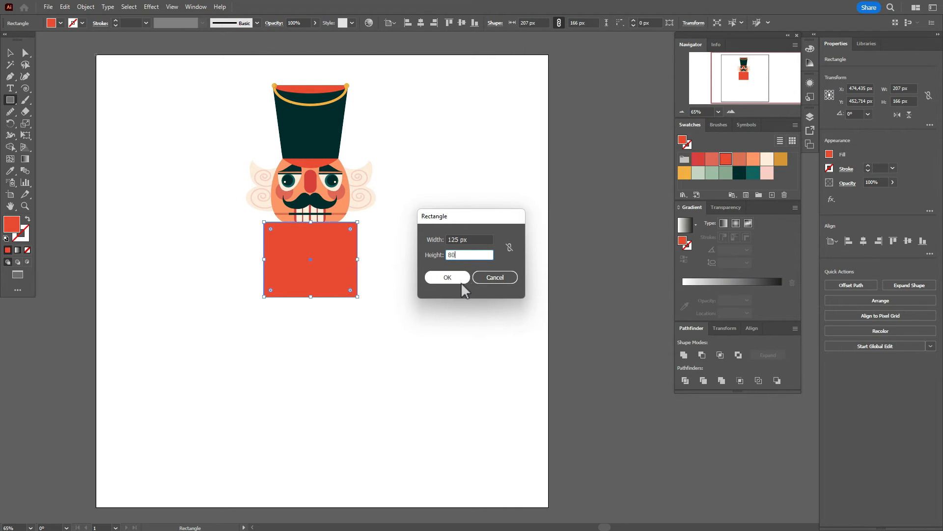
left_click(461, 284)
left_click(9, 53)
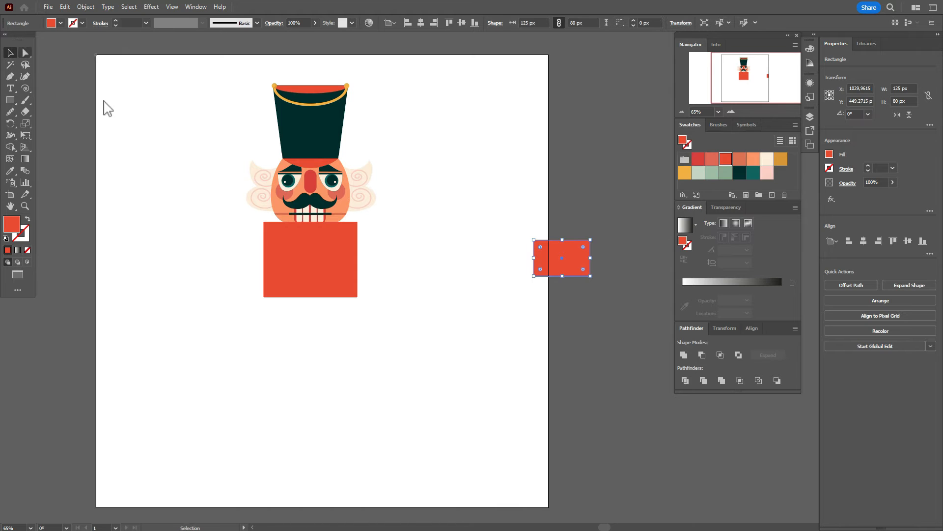
Place the 125 by 80 px red rectangle directly under the torso and taper the torso's lower corners inward to match its width
left_click_drag(565, 266, 312, 318)
left_click(25, 52)
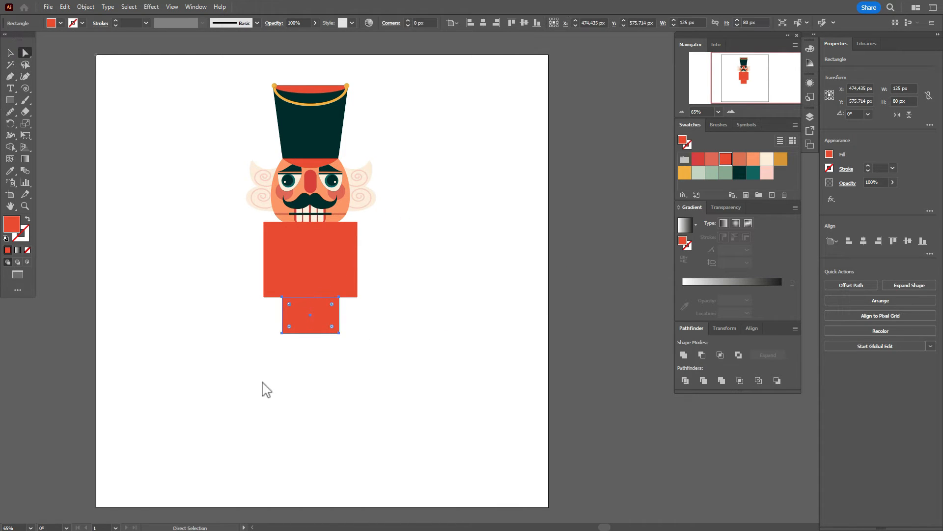
left_click(263, 297)
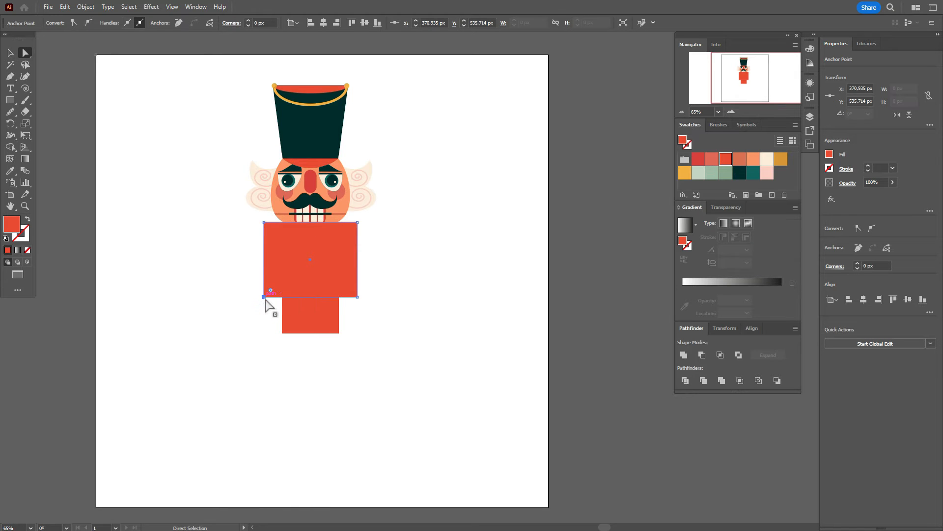
left_click_drag(264, 297, 289, 303)
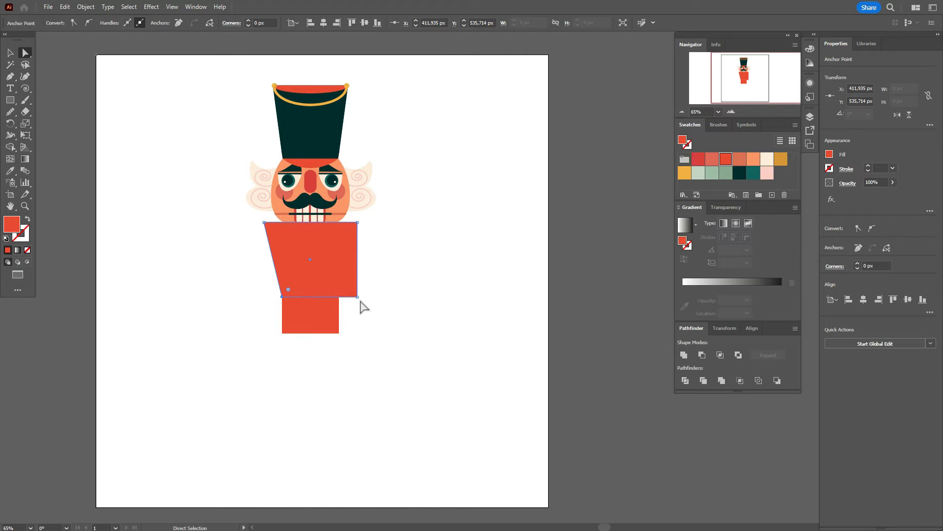
left_click_drag(357, 296, 342, 302)
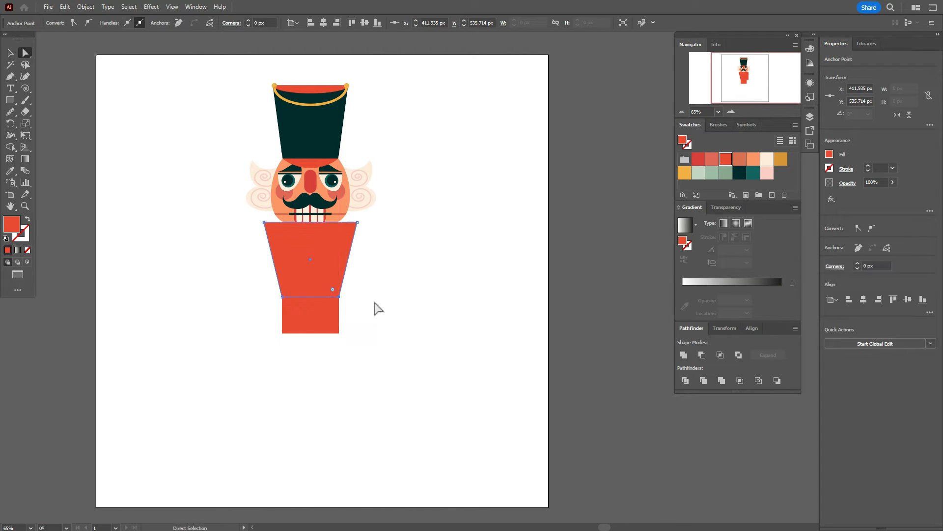
left_click(375, 308)
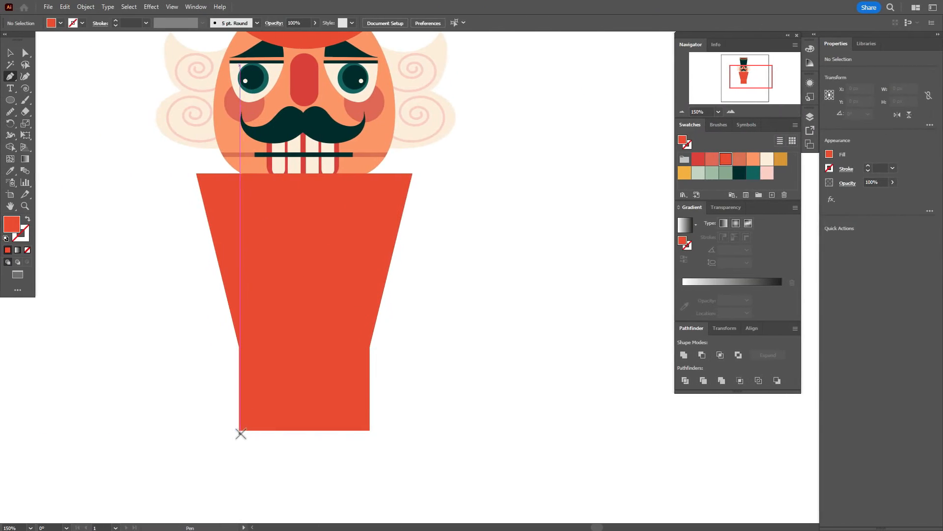
Draw a closed Pen shape over the lower rectangle's left half, curving from its bottom-left corner up to the middle of its top edge
left_click(239, 430)
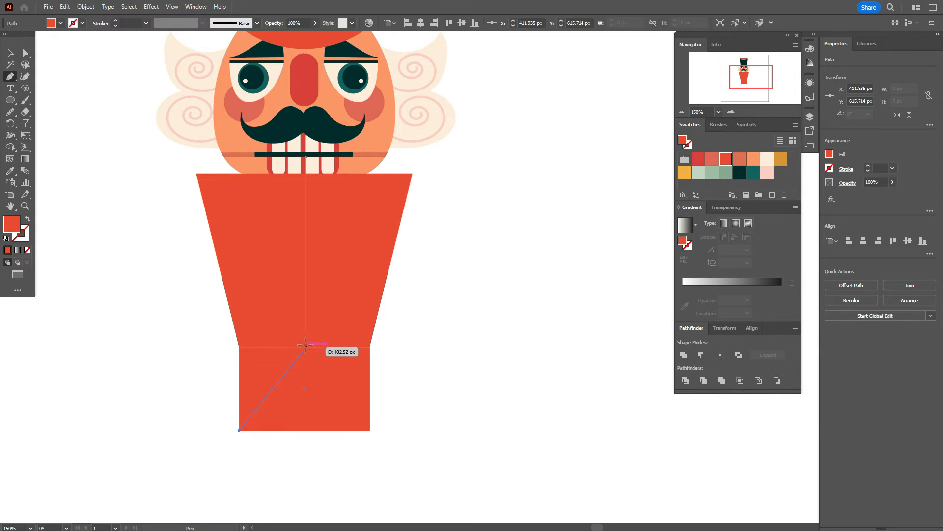
left_click_drag(305, 347, 294, 287)
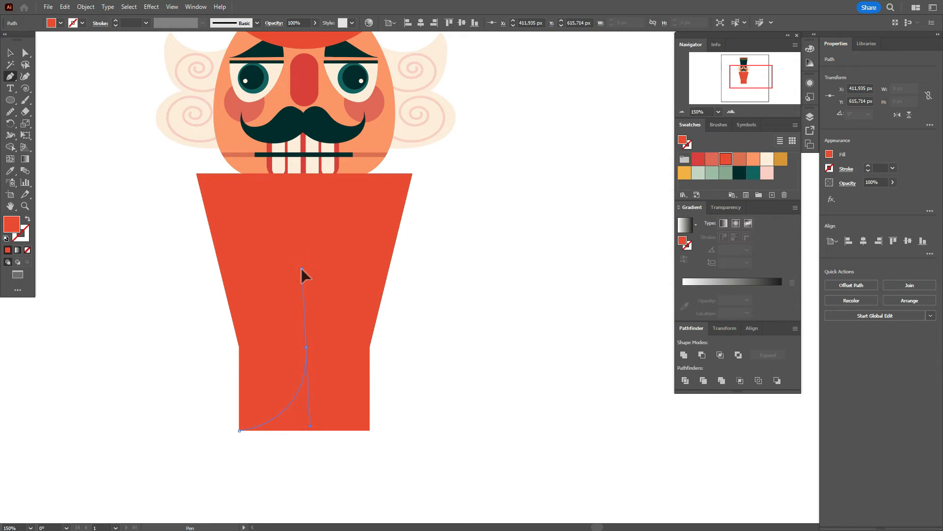
left_click_drag(296, 268, 298, 270)
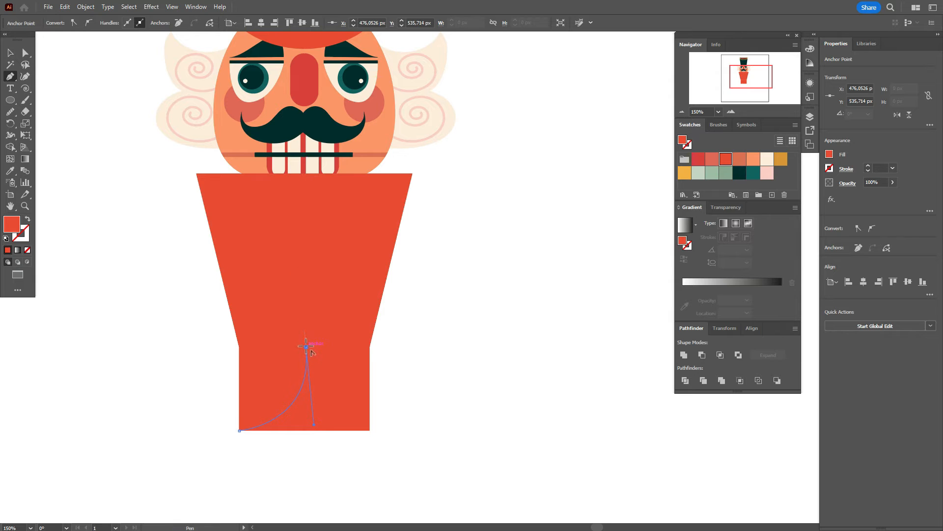
left_click_drag(305, 347, 233, 347)
left_click(233, 347)
left_click(225, 399)
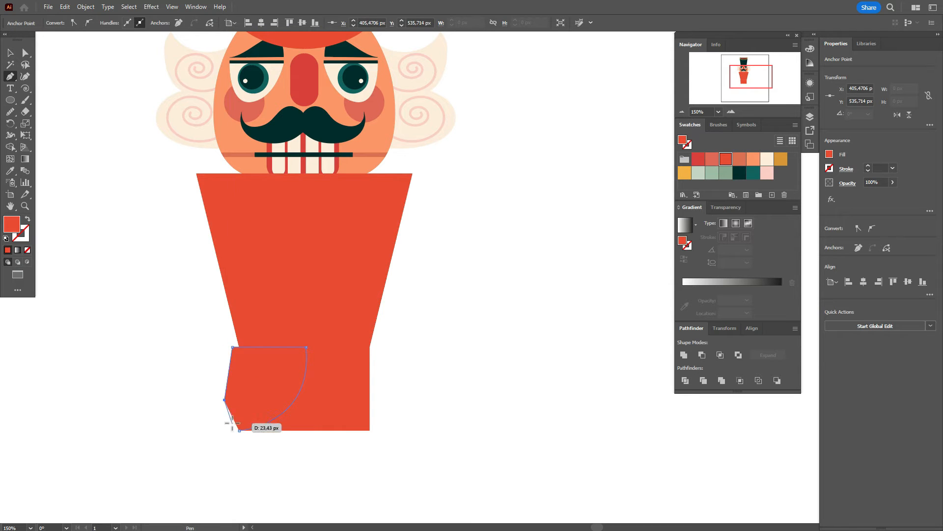
left_click(238, 429)
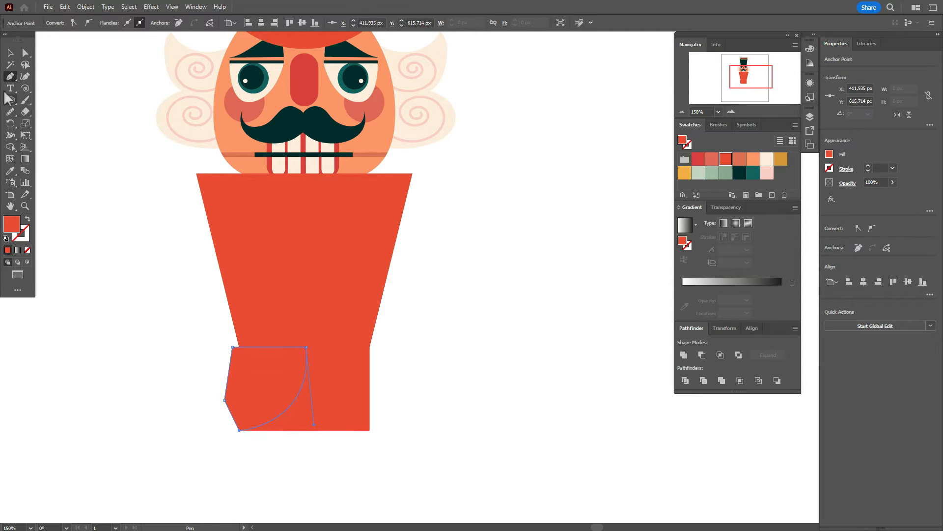
Intersect the pen shape with the lower red rectangle to form the left coat tail
left_click(10, 52)
left_click(347, 372, "shift")
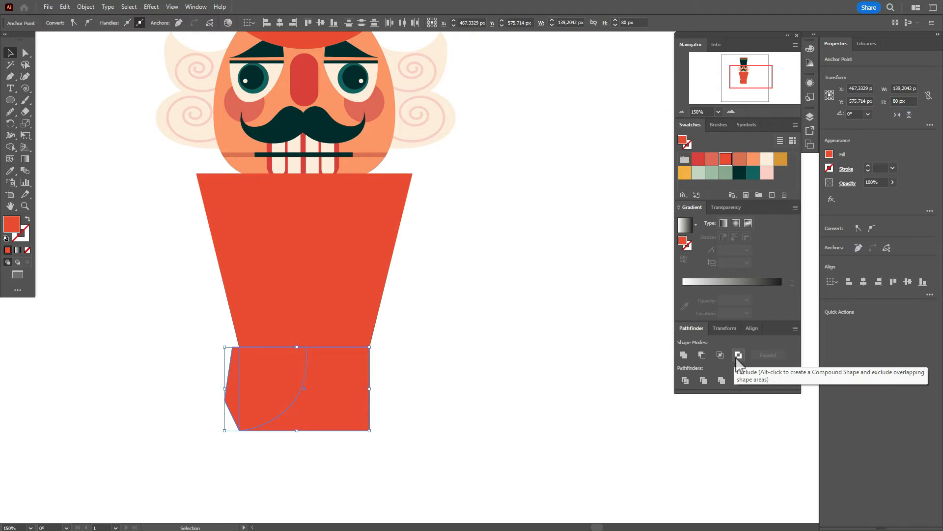
left_click(722, 357)
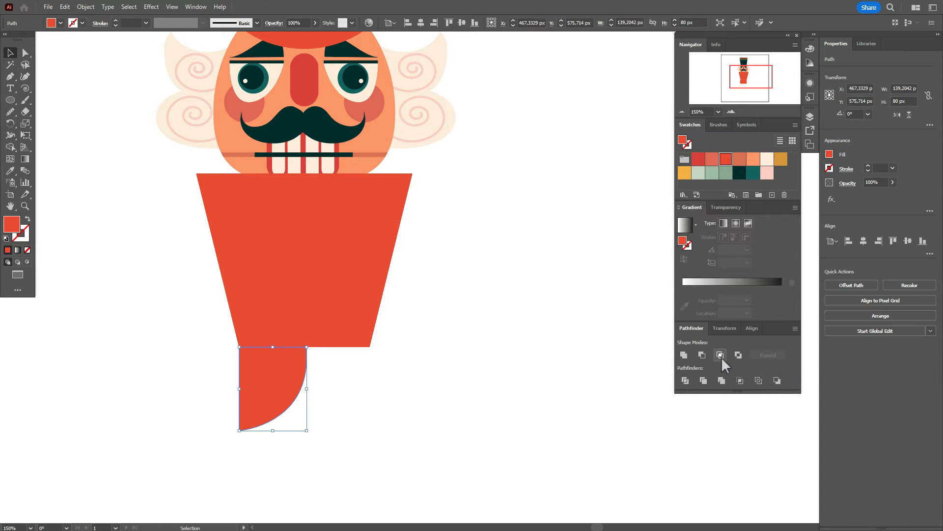
left_click(508, 389)
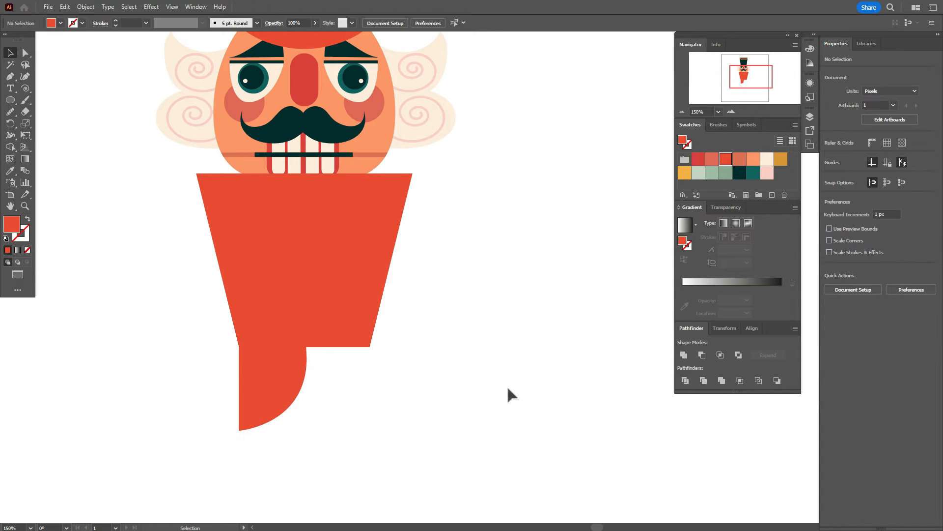
Create a vertically reflected copy of the left coat tail and place it under the torso's right half
right_click(289, 390)
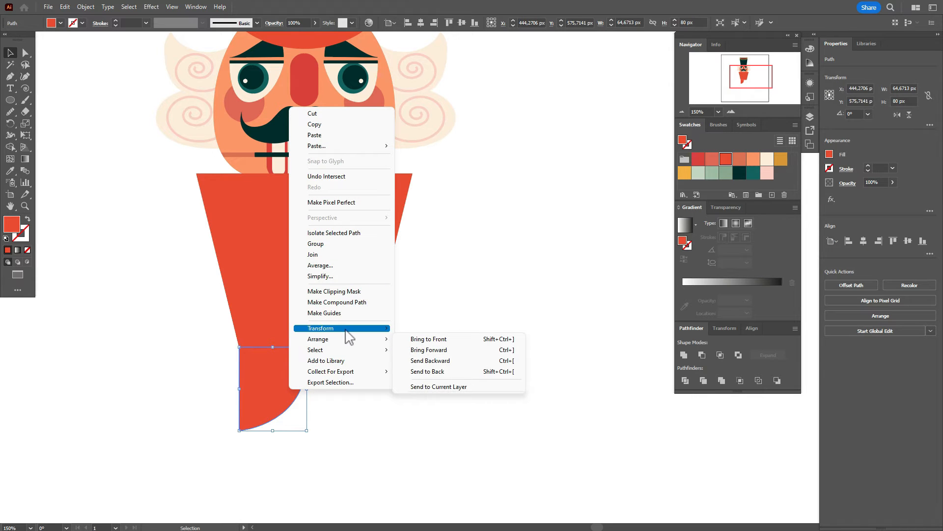
mouse_move(346, 330)
left_click(449, 366)
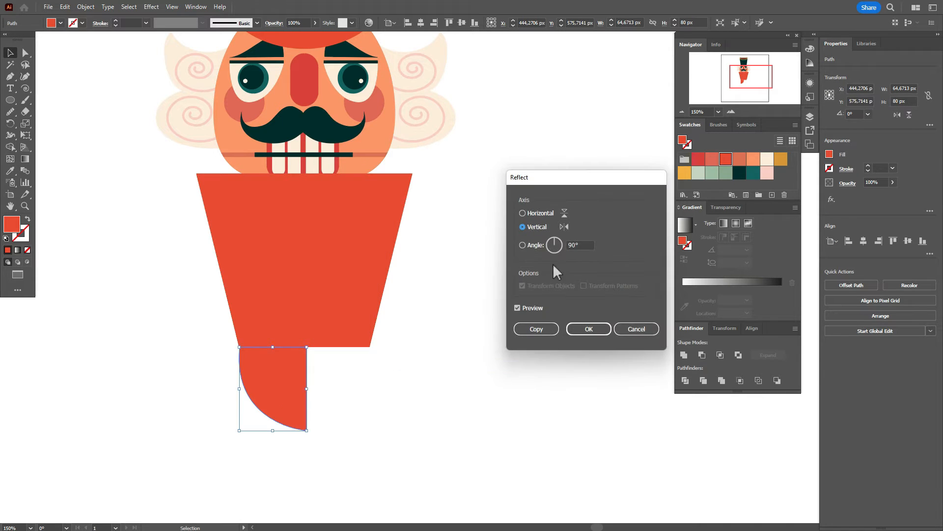
left_click(551, 330)
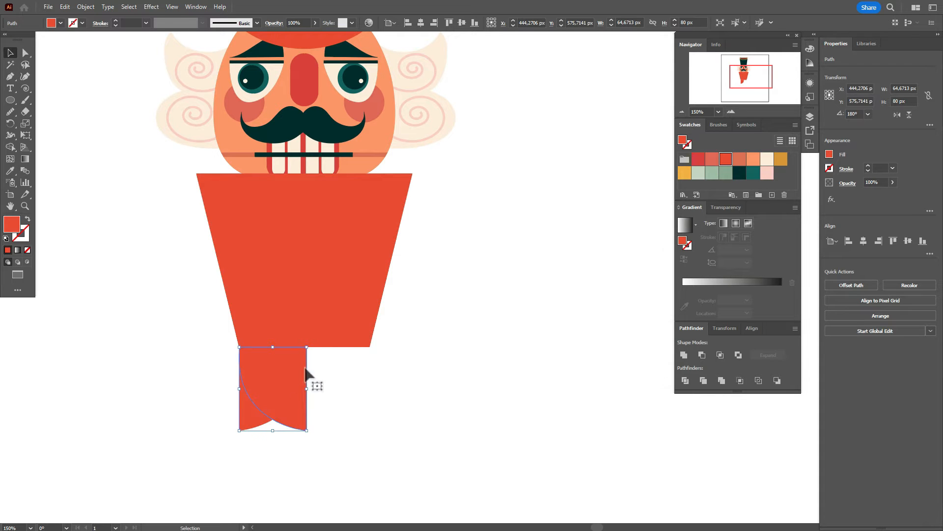
left_click_drag(303, 372, 346, 372)
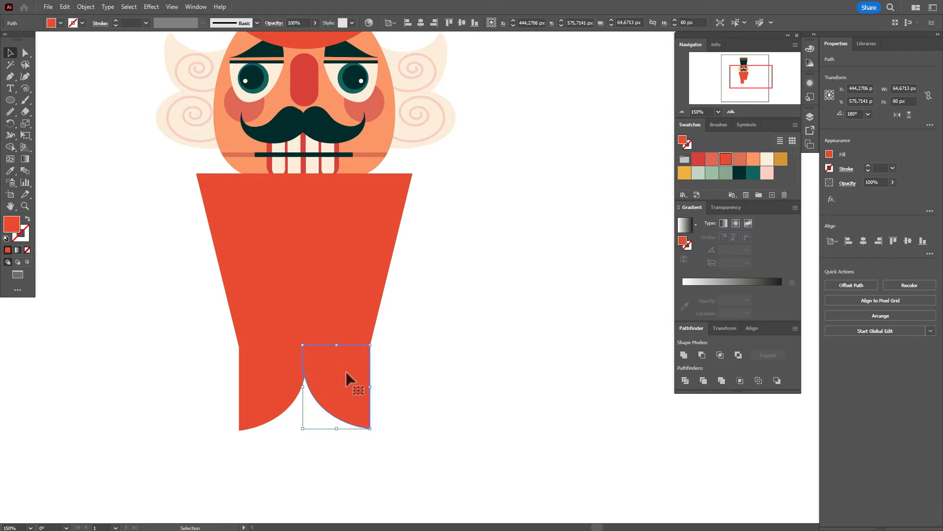
left_click(420, 351)
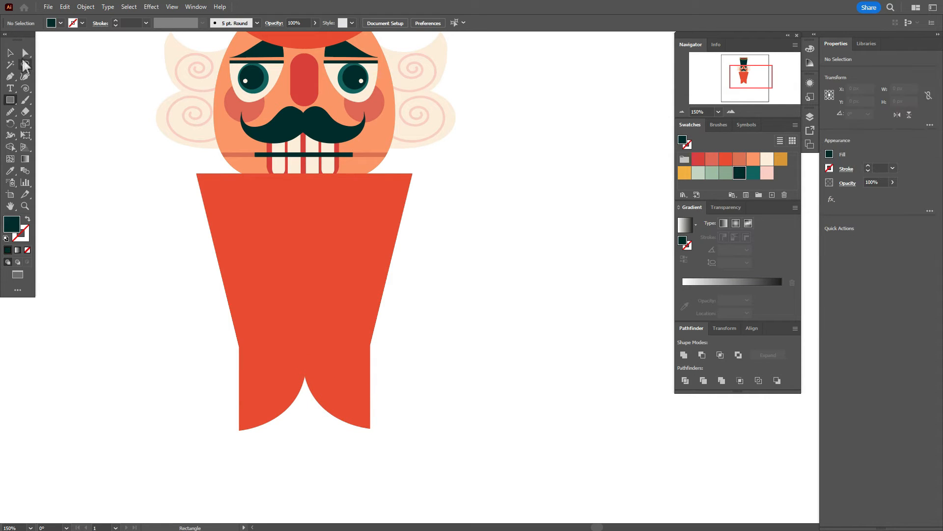
Move the left coat tail's lower outer anchor point 11 px outward to flare its side
left_click(23, 56)
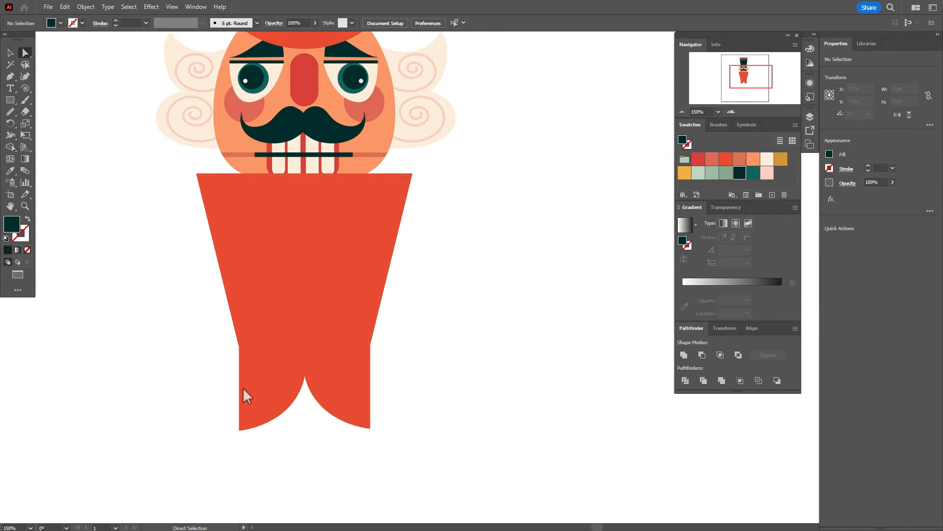
left_click(241, 433)
key("Left")
key("Left")
key("Left")
key("Left")
key("Left")
key("Left")
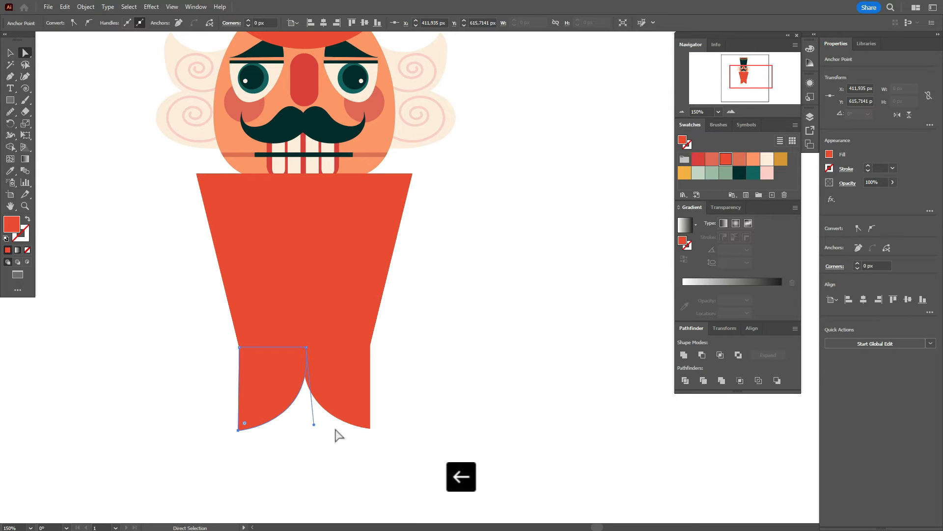
key("Left")
key("Left")
key("Left")
key("Left")
key("Left")
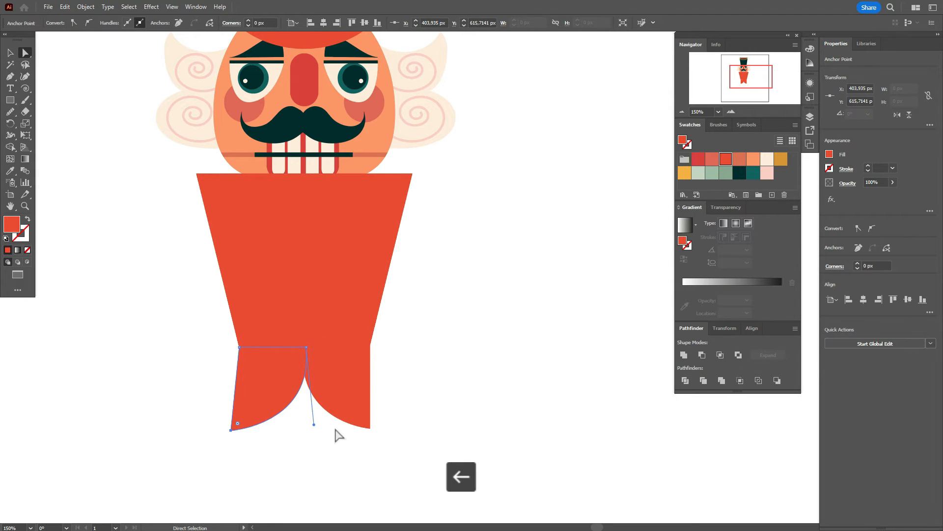
Move the right coat tail's lower outer anchor point 11 px outward to flare its side
left_click(371, 428)
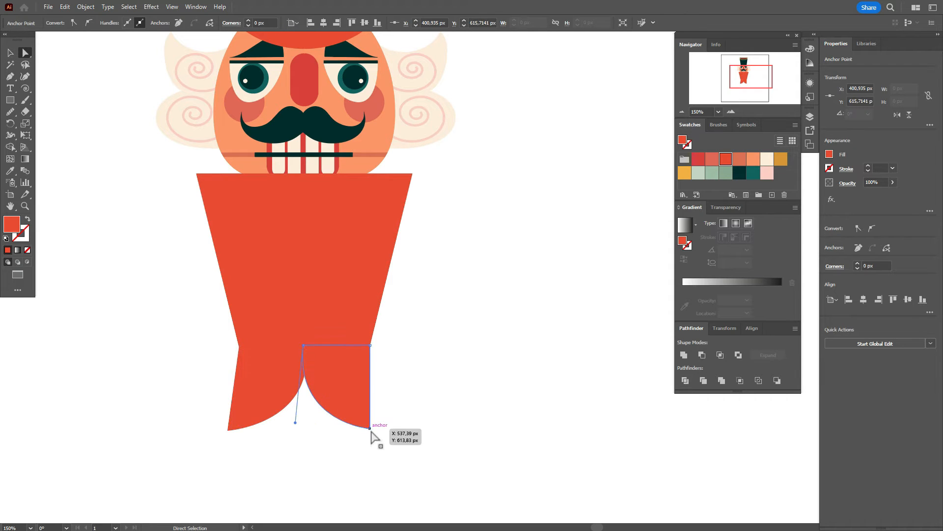
key("Right")
key("Right")
key("Right")
key("Right")
key("Right")
key("Right")
key("Right")
key("Right")
key("Right")
key("Right")
key("Right")
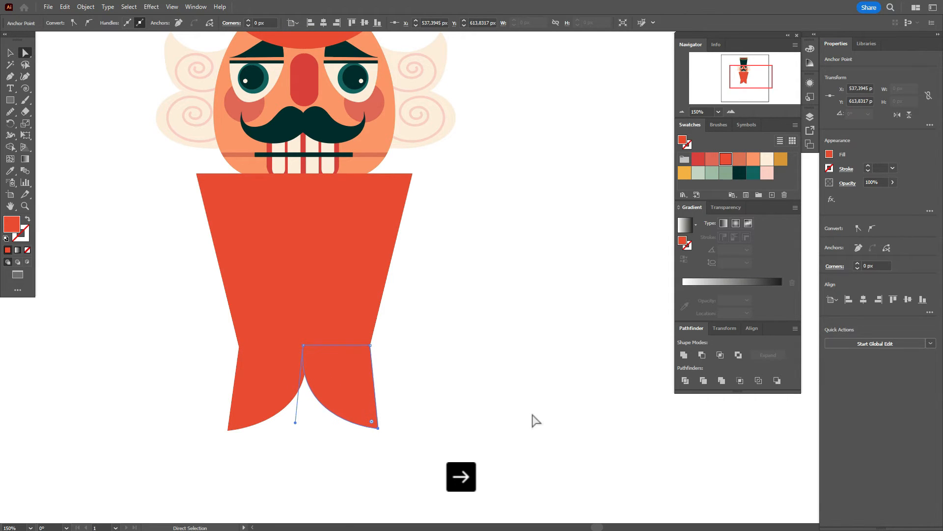
key("Right")
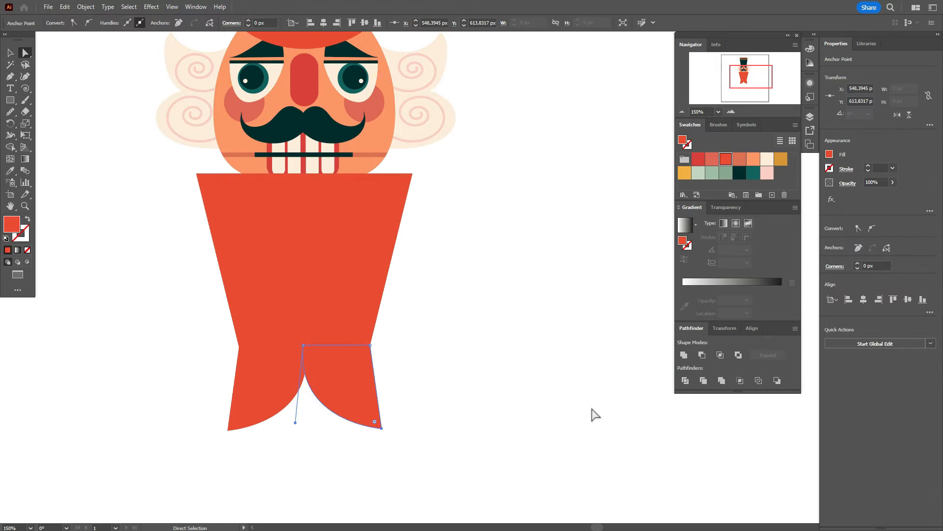
left_click(536, 413)
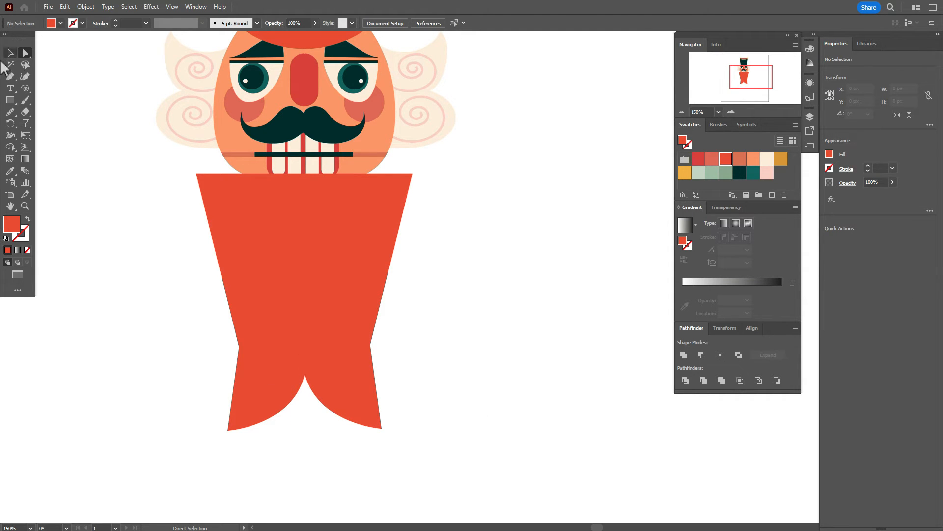
Nudge the lower outer anchor points of both coat tails a few more pixels outward, equally on each side
left_click(228, 431)
key("Left")
key("Left")
key("Left")
key("Left")
key("Left")
key("Left")
key("Left")
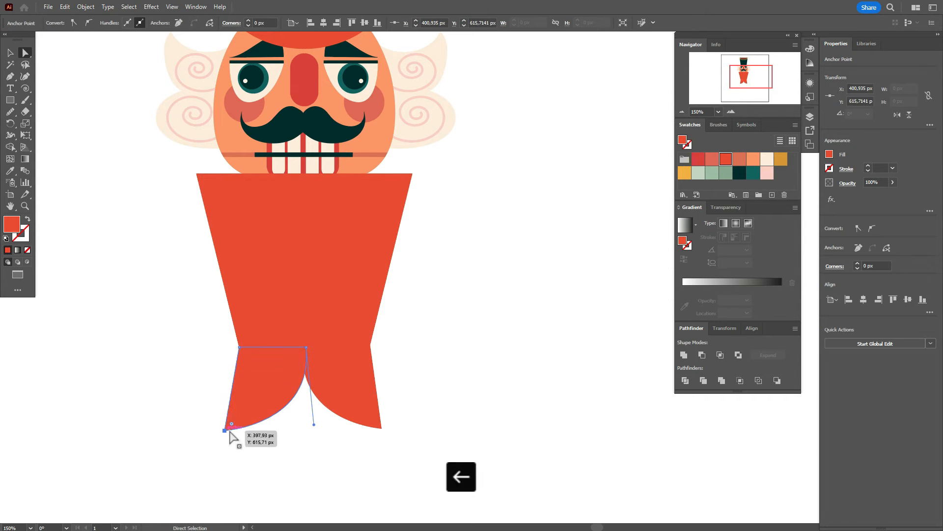
left_click(382, 429)
key("Right")
key("Right")
key("Right")
key("Right")
key("Right")
key("Right")
key("Right")
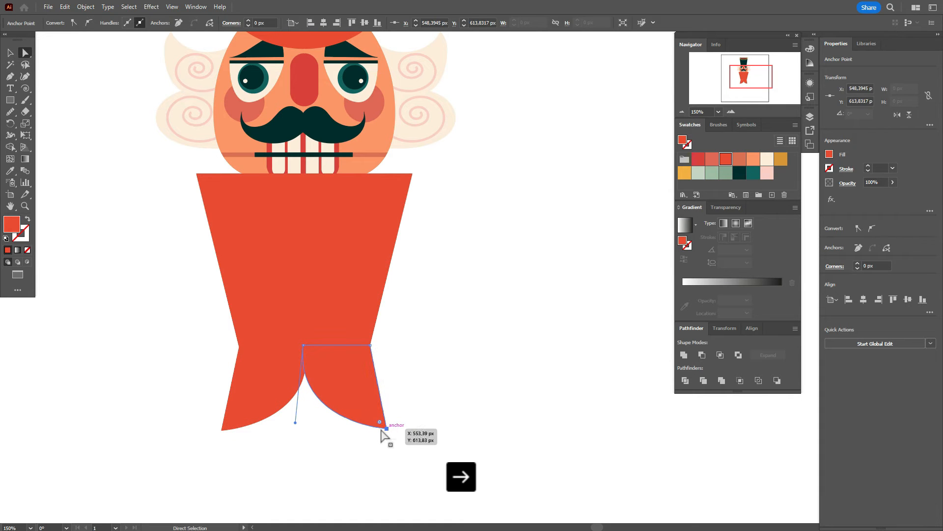
left_click(446, 438)
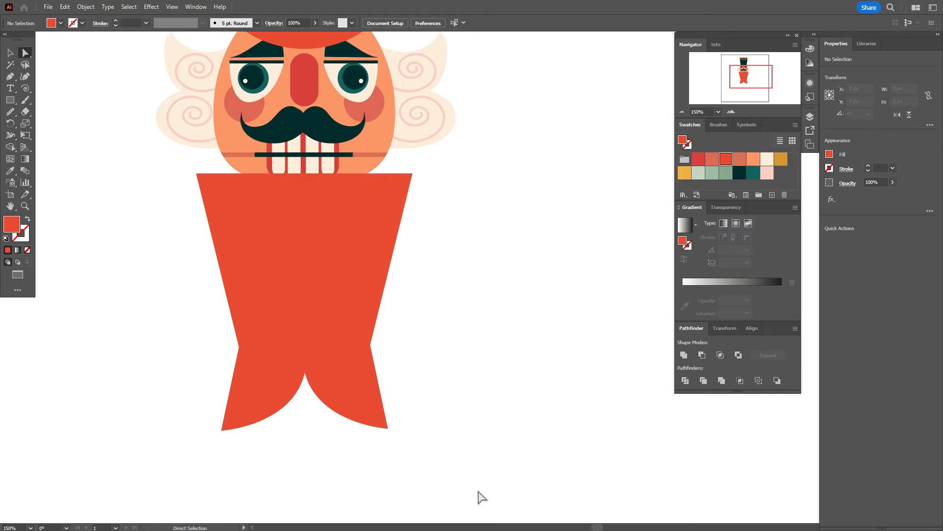
Add a dark green (R=1 G=44 B=43) rectangle about 106 by 64 px over the coat tails and arrange it behind them
left_click(739, 174)
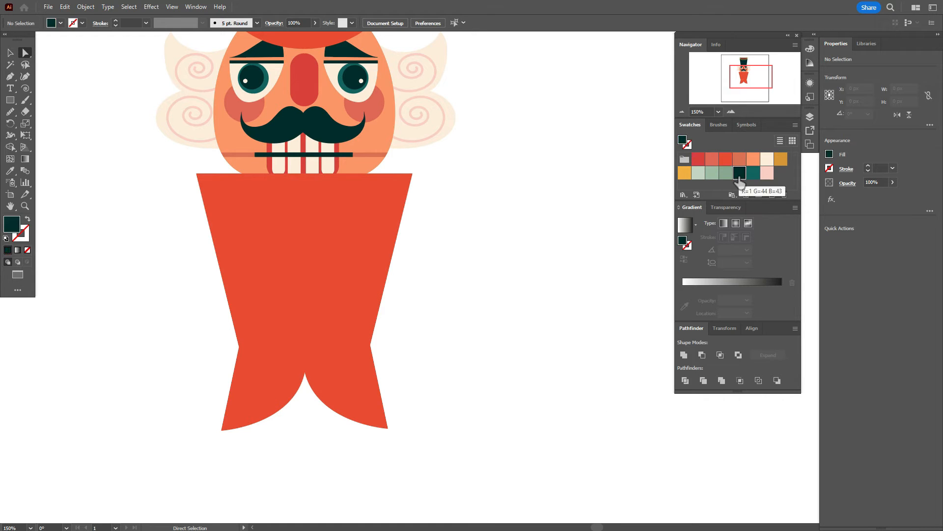
left_click(9, 99)
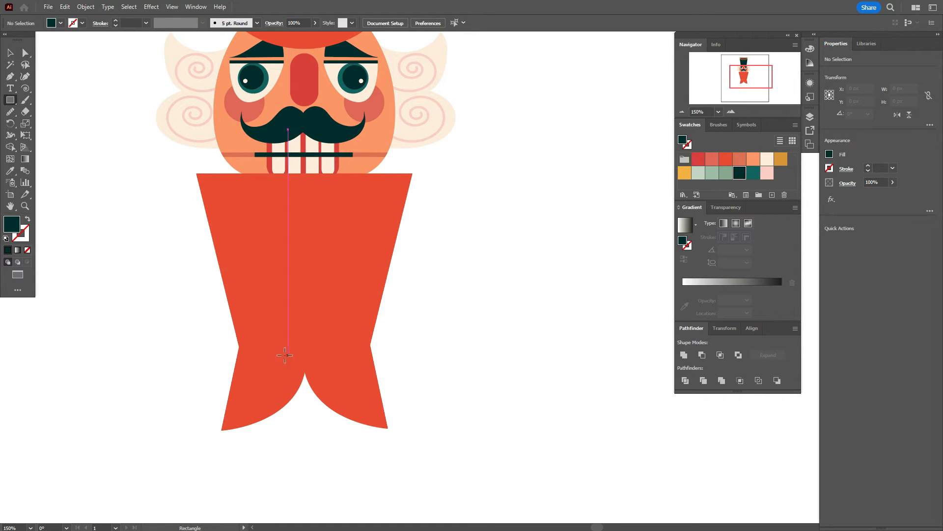
left_click_drag(253, 352, 364, 420)
left_click(11, 55)
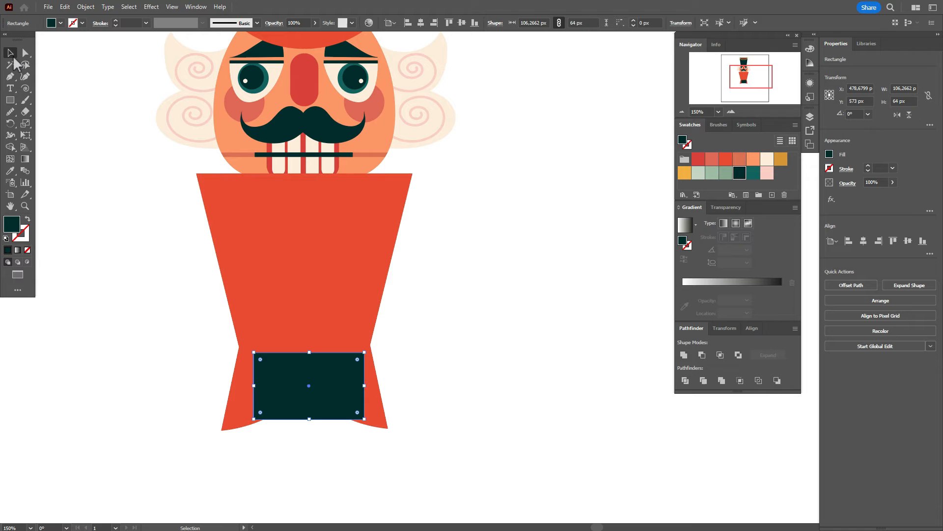
right_click(450, 388)
mouse_move(521, 337)
left_click(595, 362)
left_click(566, 369)
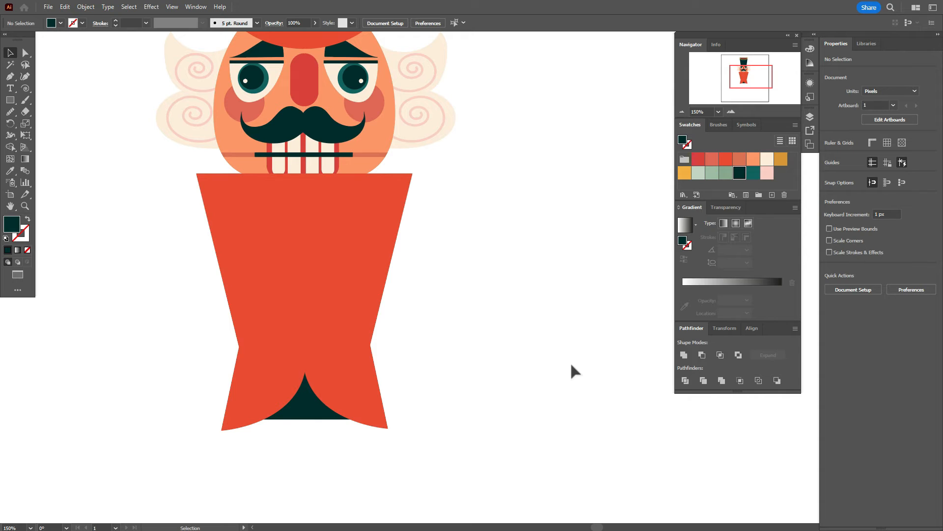
Draw a dark green belt rectangle across the waist and widen it on the left to about 146 by 25 px
left_click(11, 100)
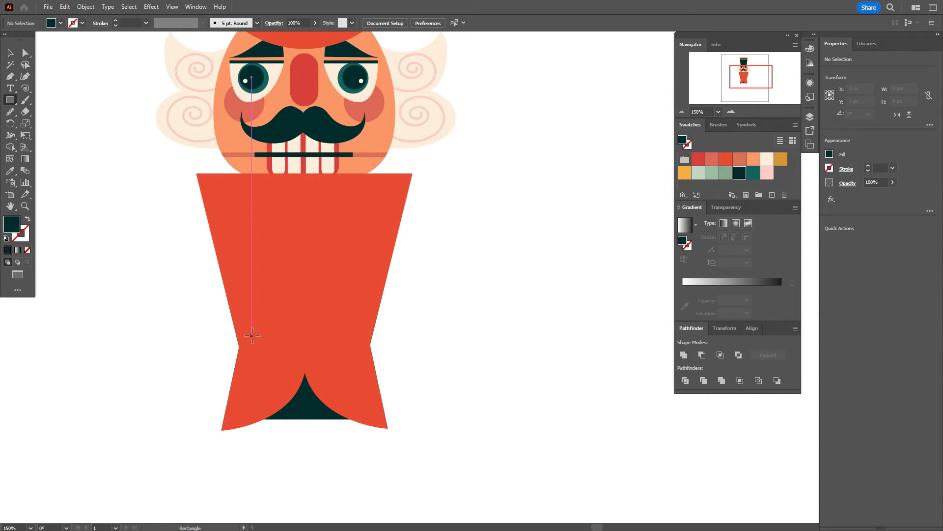
left_click_drag(232, 322, 382, 350)
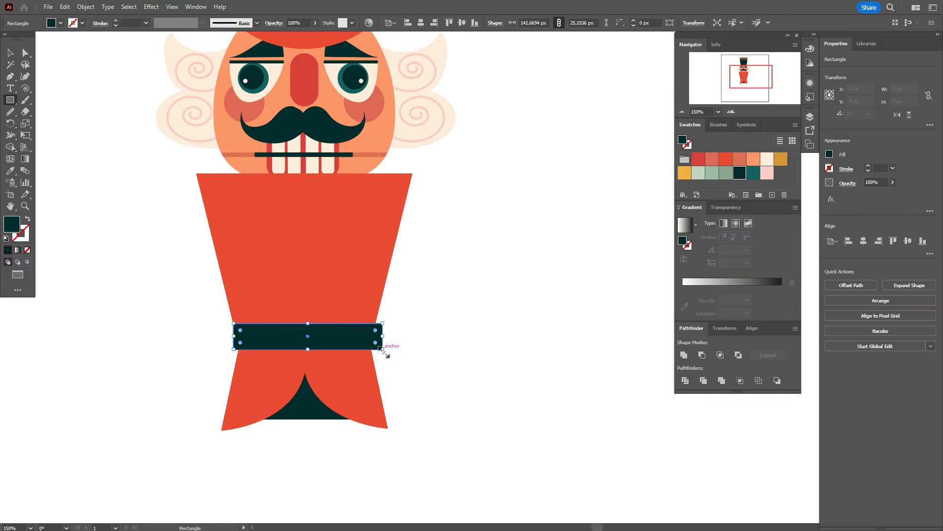
left_click(10, 53)
left_click_drag(233, 338, 230, 338)
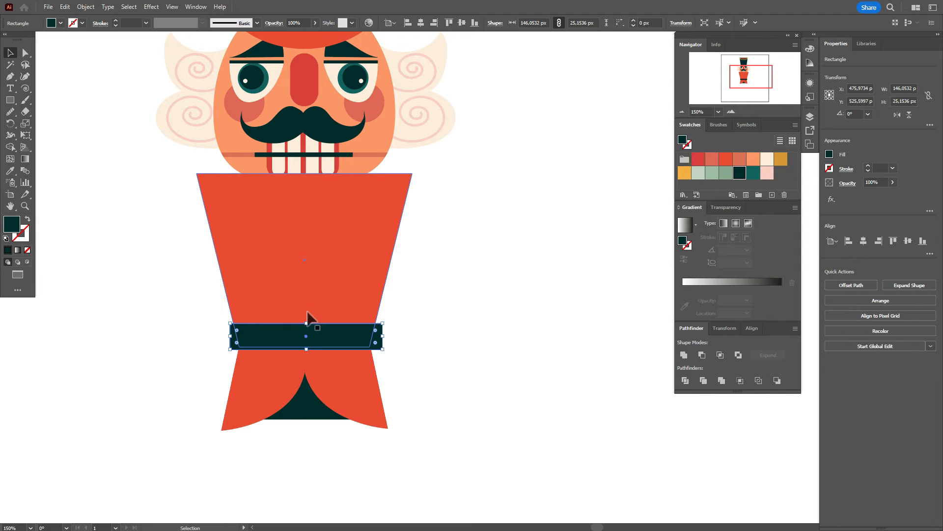
Nudge the belt up 2 px and trim its overhanging ends to the coat's tapered sides with Shape Builder
key("Up")
key("Up")
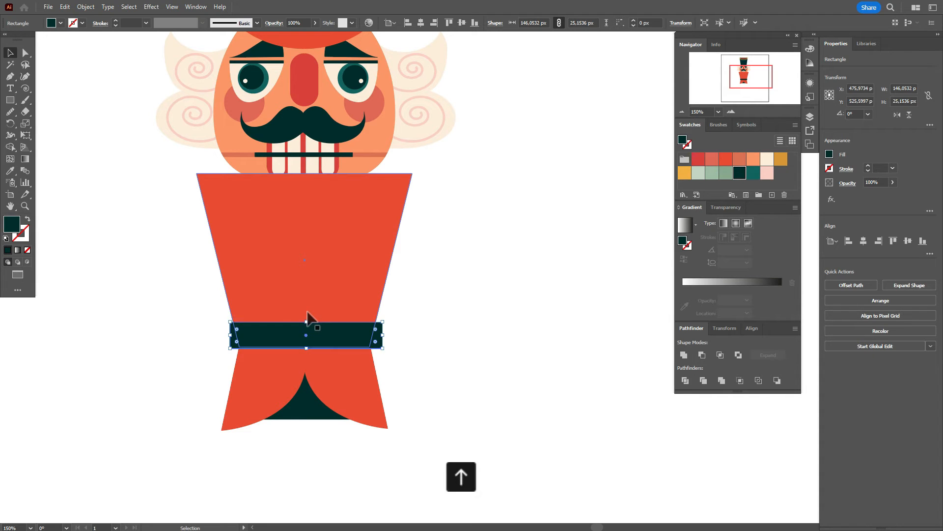
left_click(307, 317, "shift")
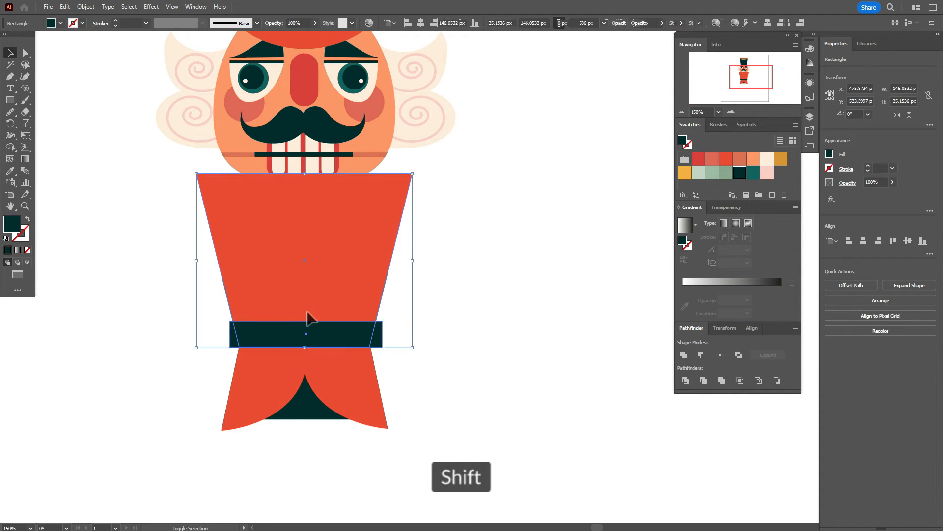
left_click(10, 147)
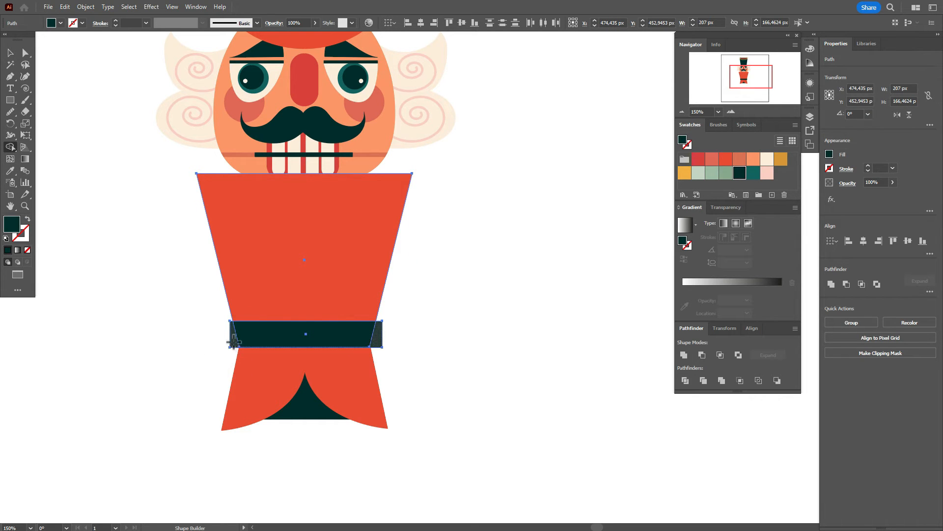
left_click_drag(233, 341, 379, 344)
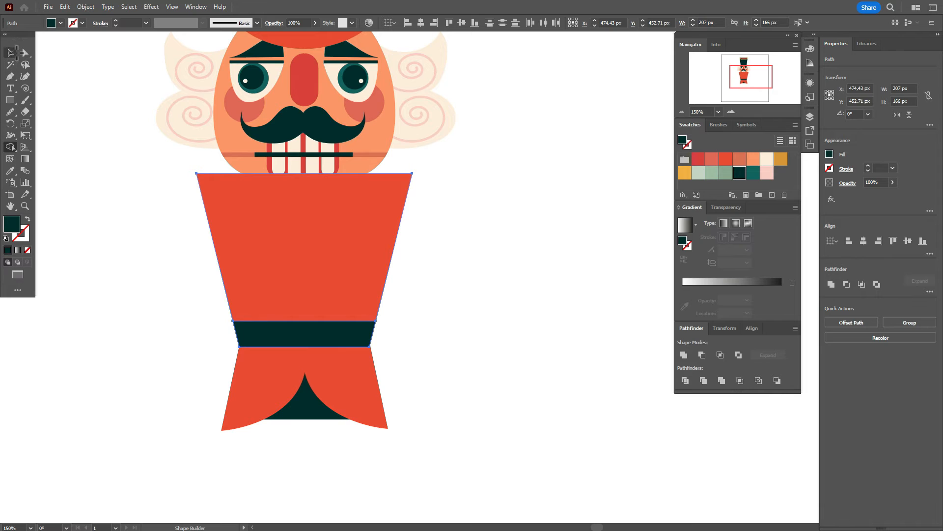
left_click(11, 53)
left_click(125, 229)
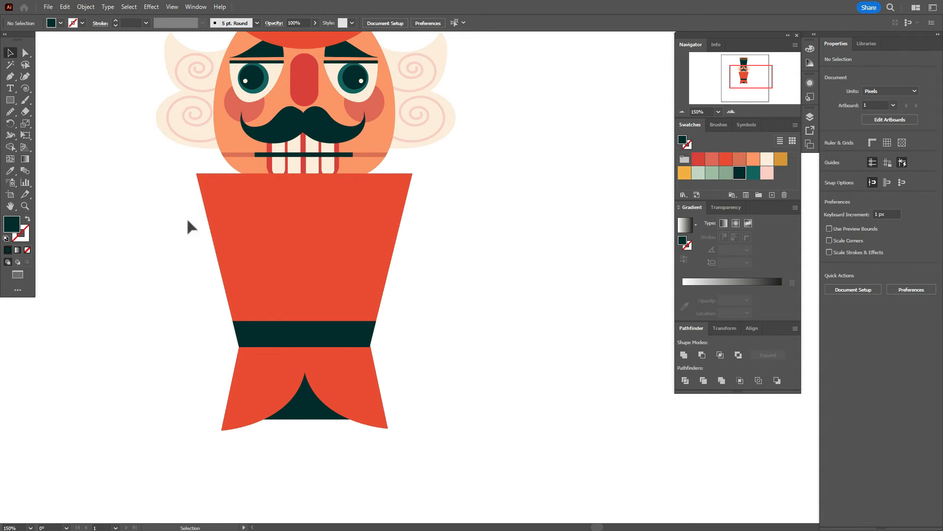
Draw a gold (R=242 G=176 B=53) buckle rectangle about 41 by 32 px, centred on the belt
left_click(684, 172)
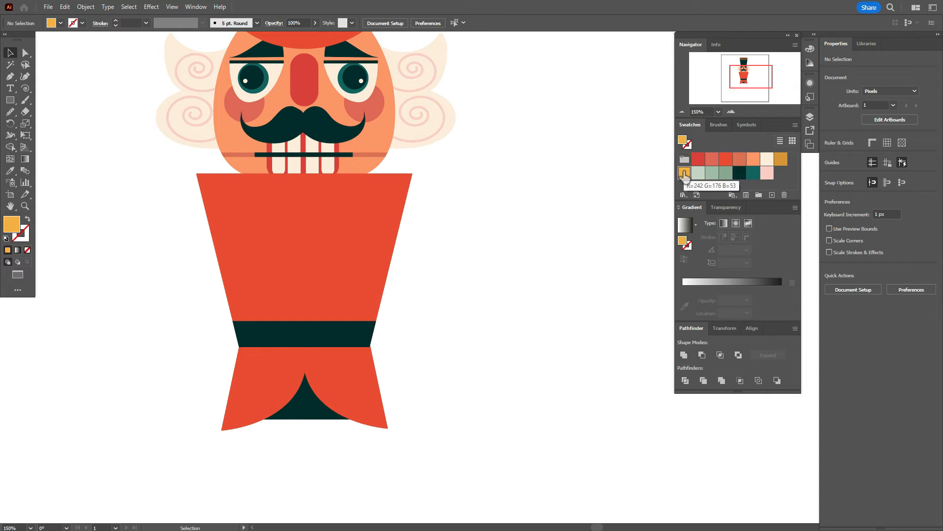
left_click(10, 100)
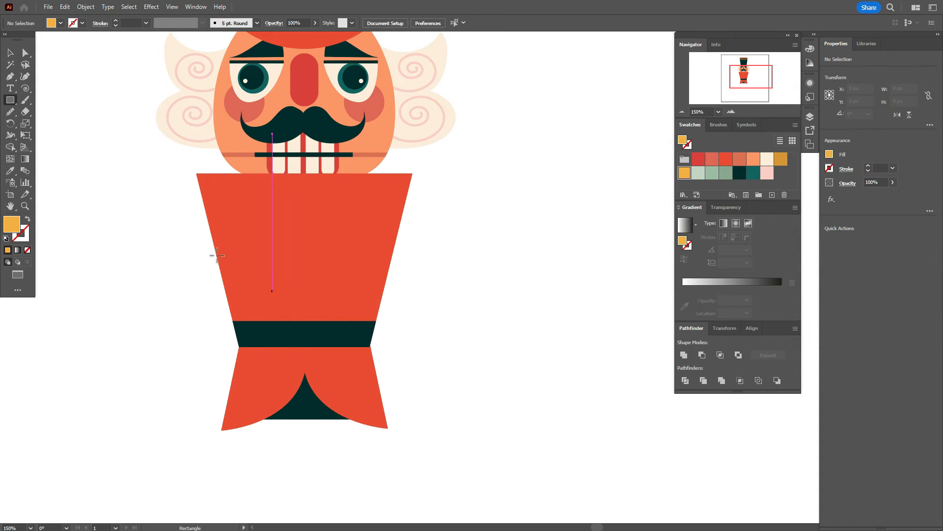
left_click_drag(286, 319, 318, 335)
key("v")
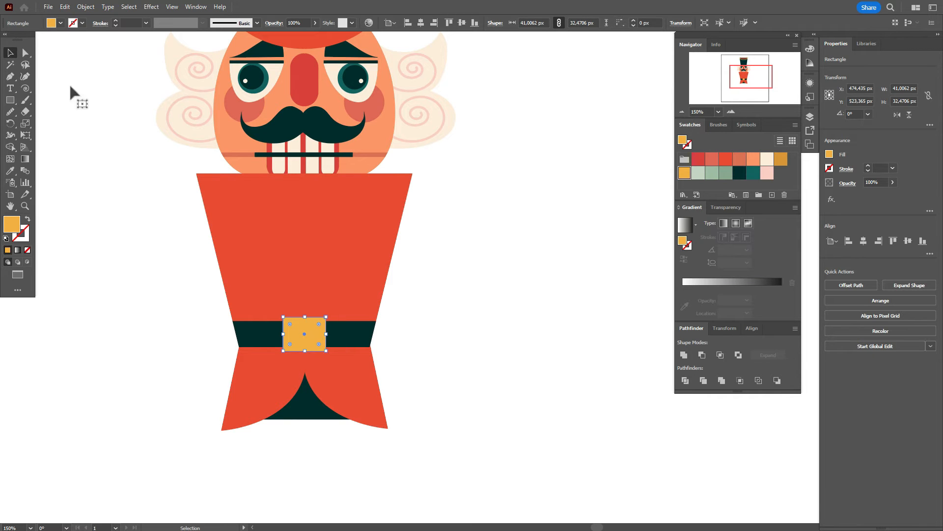
left_click(332, 337, "shift")
Duplicate the buckle rectangle in place, shrink the copy to about 30 by 24 px and nudge it up 4 px inside the original
key("ctrl+c")
key("ctrl+f")
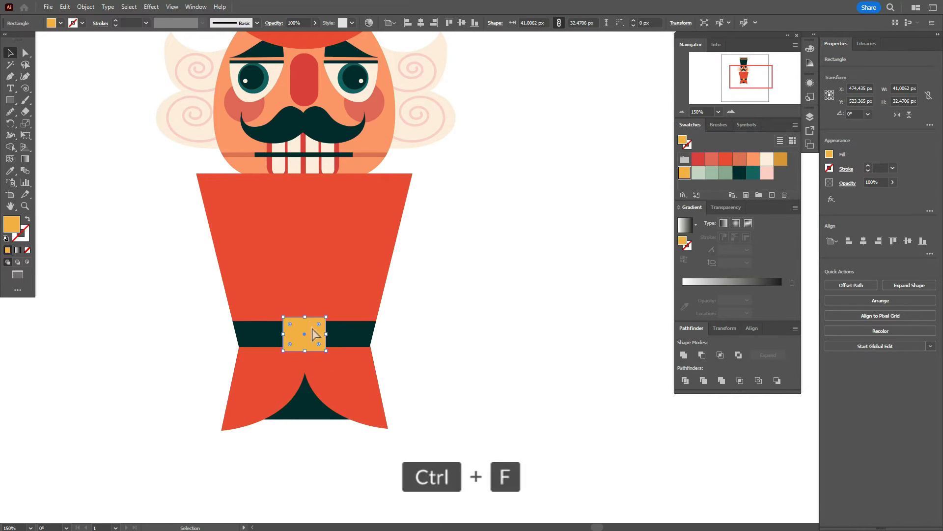
left_click_drag(305, 317, 317, 329)
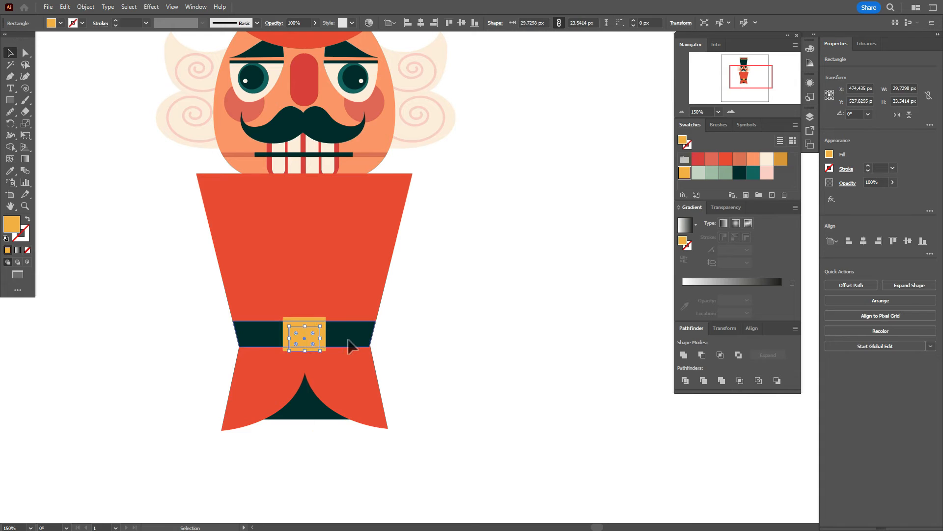
key("Up")
key("Up")
key("Up")
key("Up")
key("Up")
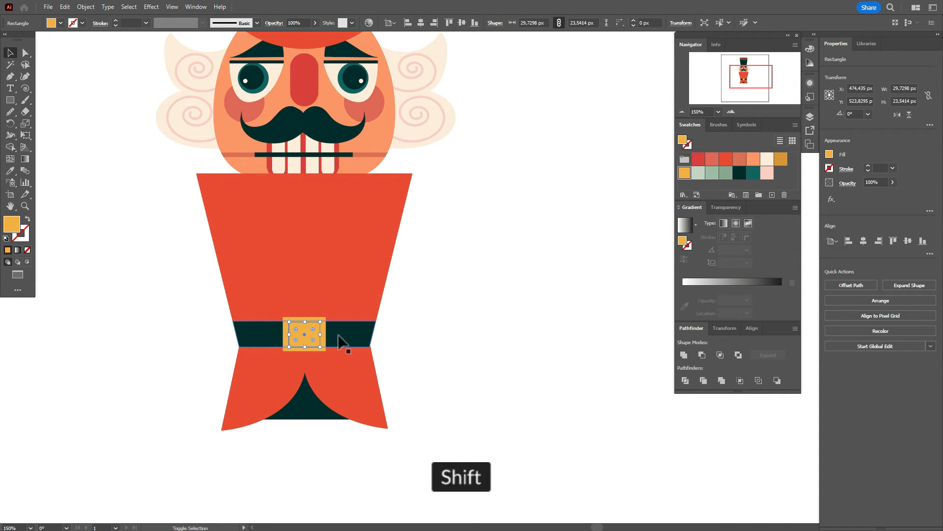
Align the two buckle rectangles by their vertical centres and cut the inner one out to leave an open frame
left_click(296, 319, "shift")
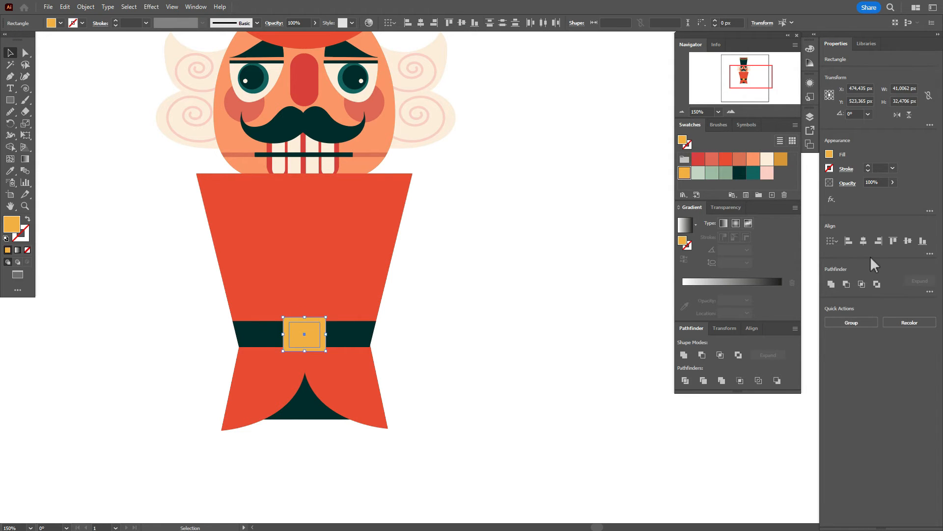
left_click(906, 242)
left_click(873, 285)
left_click(565, 354)
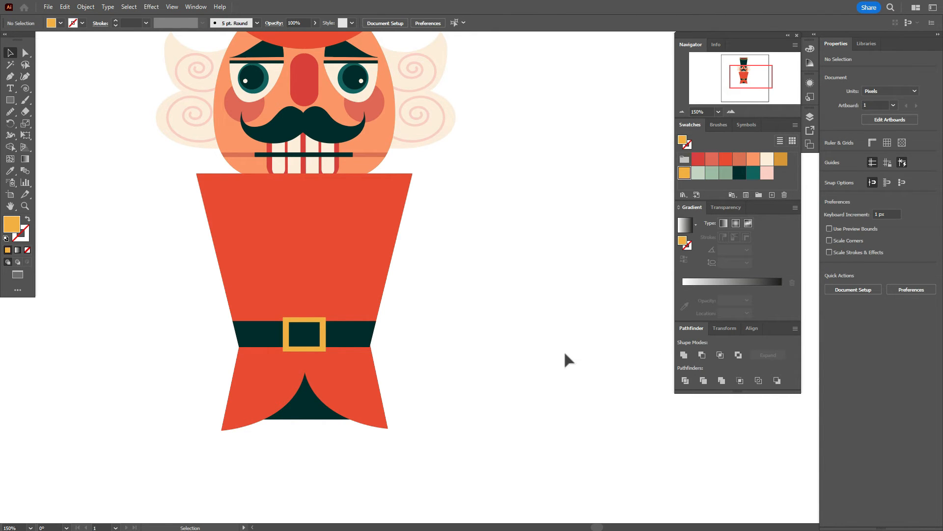
Sample the cream tooth colour and draw a tapered stripe about 41 by 147 px from the coat's upper left edge down onto the belt
left_click(11, 206)
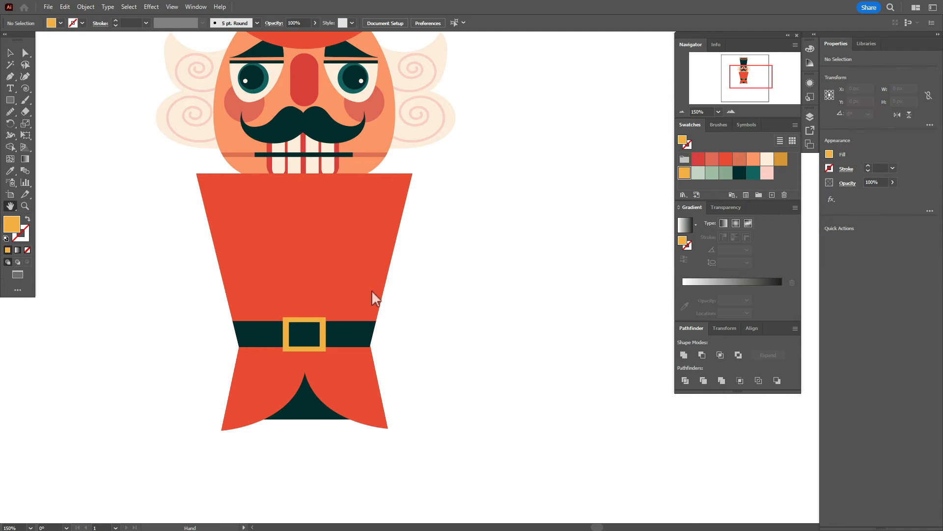
left_click_drag(374, 296, 370, 322)
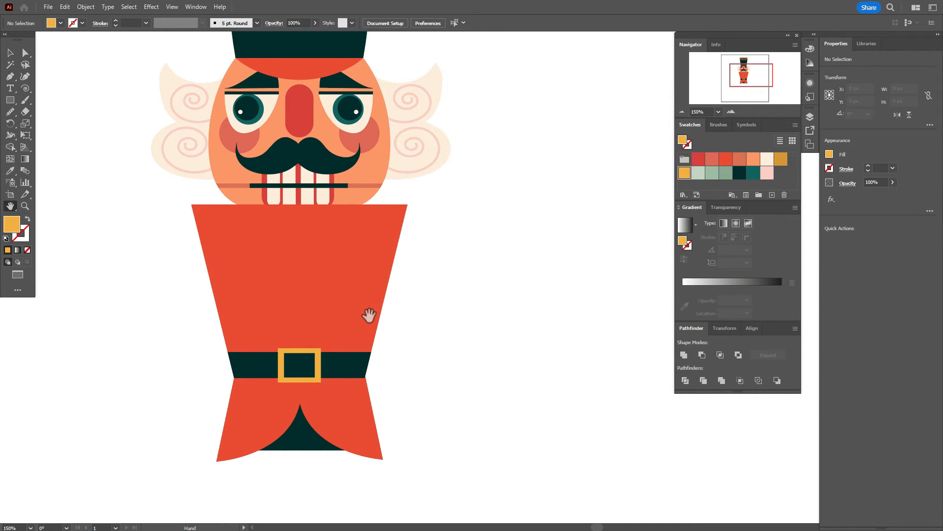
left_click(10, 170)
left_click(273, 194)
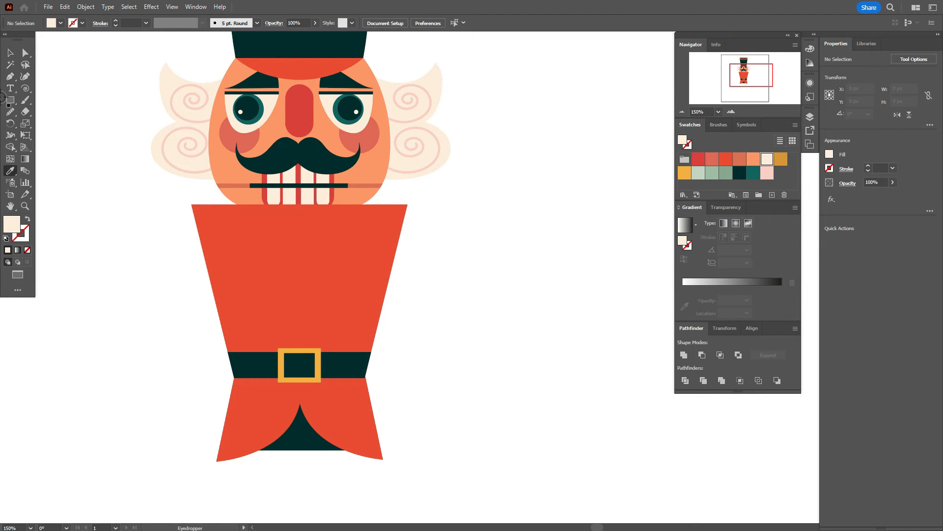
left_click(10, 76)
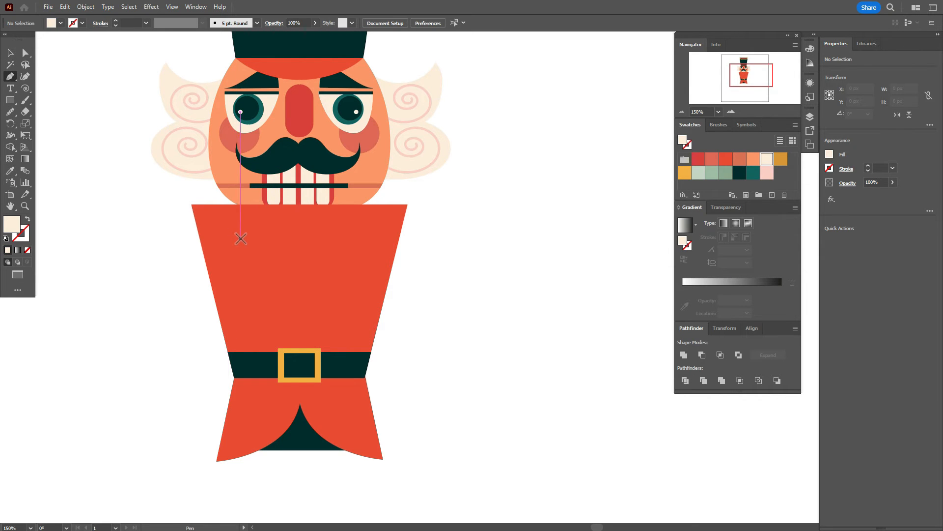
left_click(217, 204)
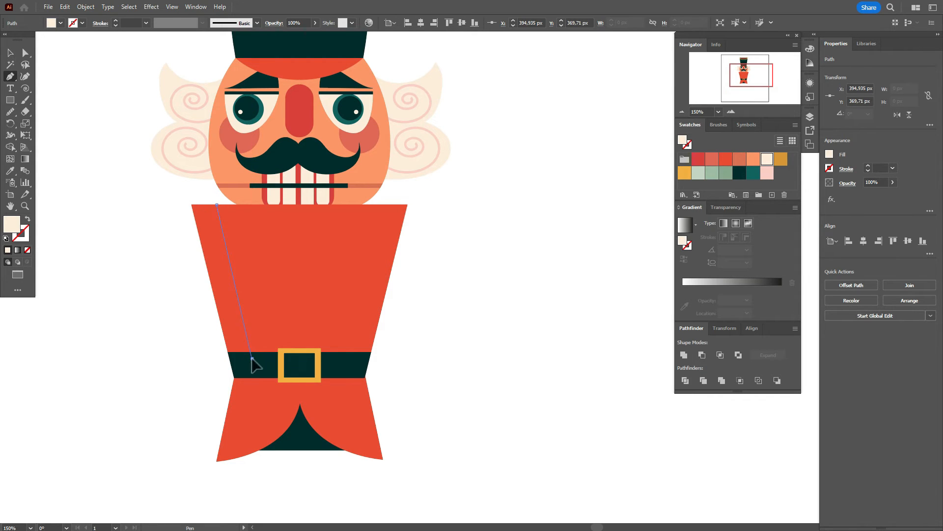
left_click(252, 358)
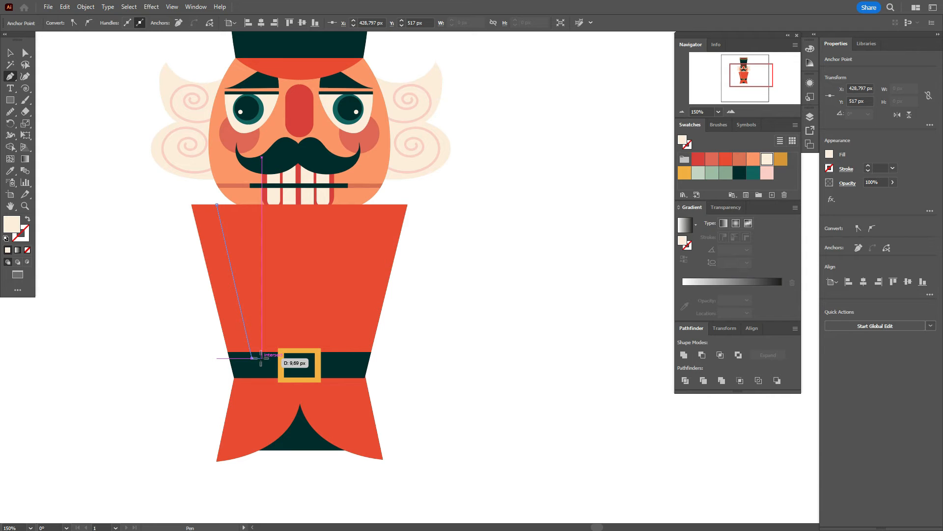
key("shift")
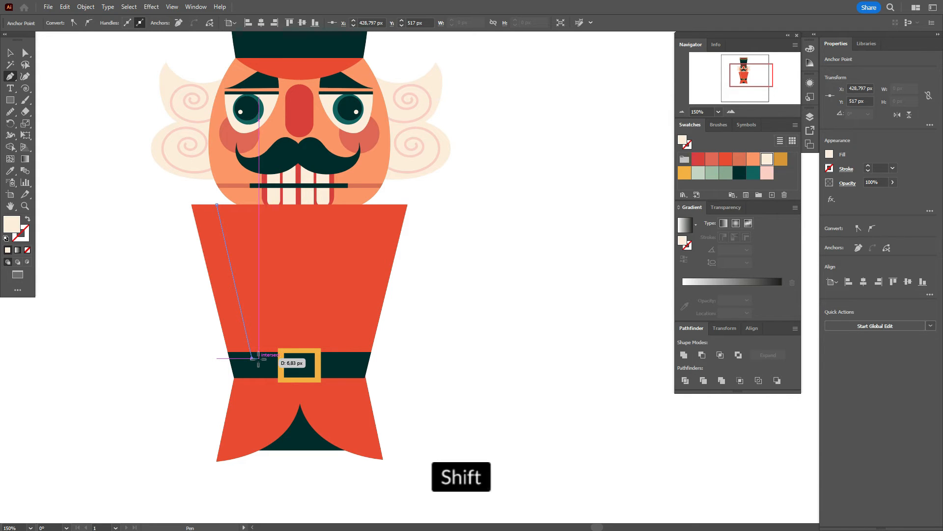
left_click(258, 357)
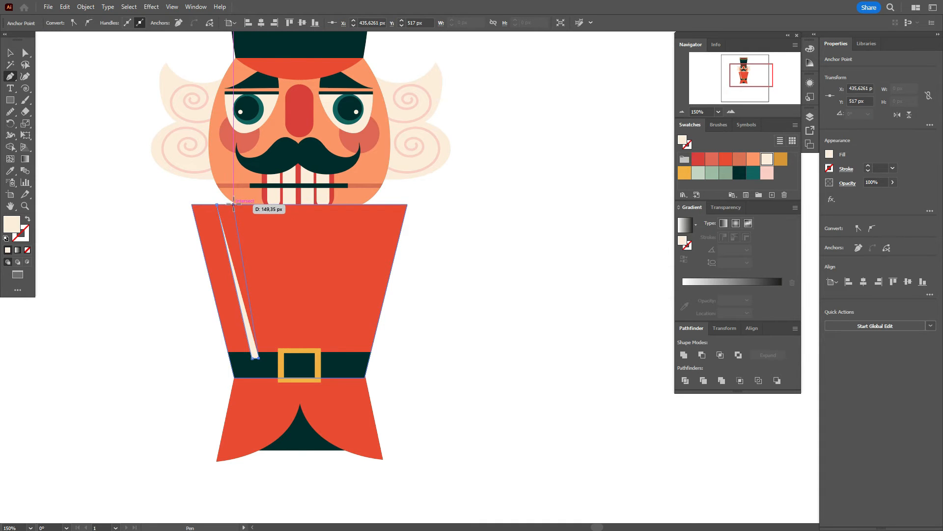
left_click(233, 203)
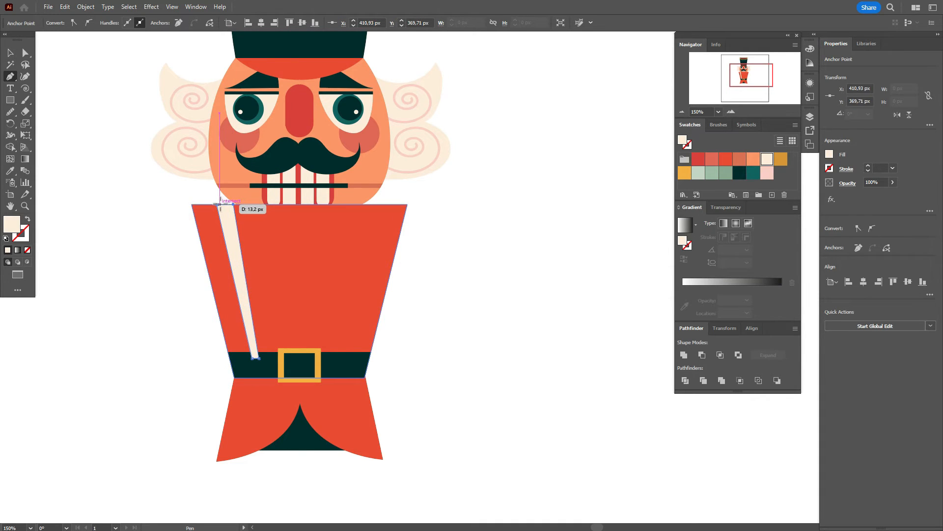
left_click(216, 204)
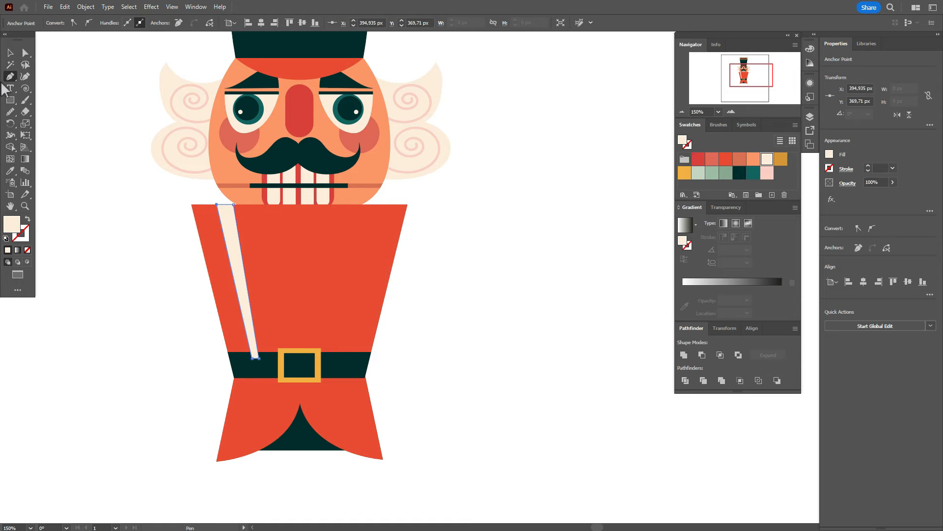
left_click(10, 53)
left_click(133, 236)
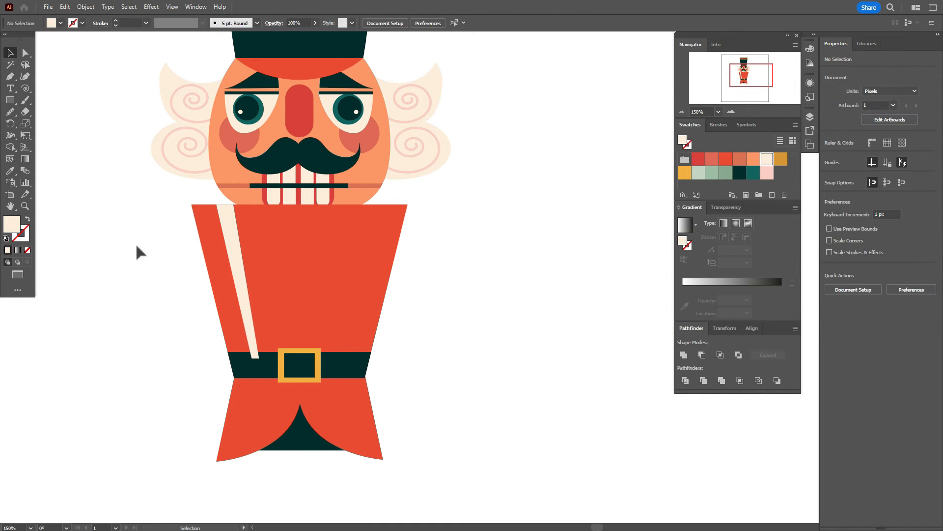
Bring the belt and its buckle to the front so they cover the stripe's lower end
left_click(252, 364)
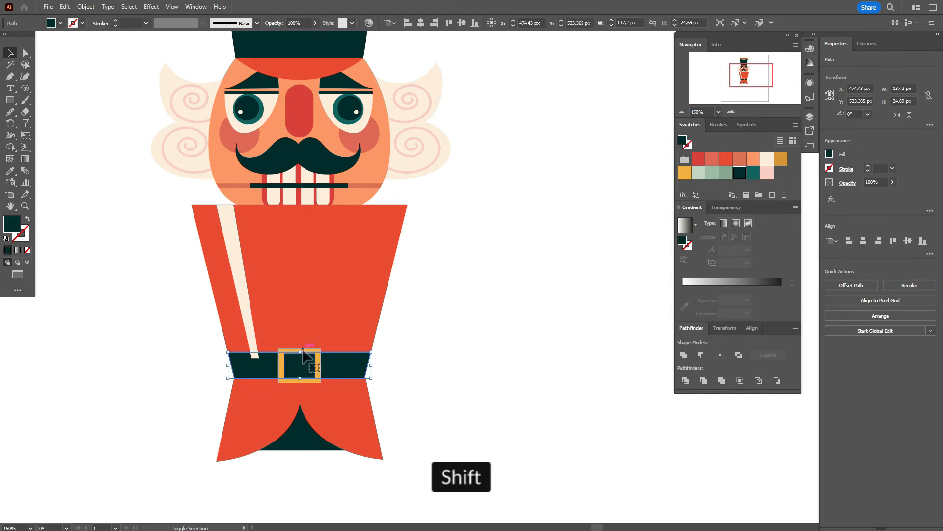
left_click(303, 355, "shift")
right_click(304, 356)
mouse_move(359, 297)
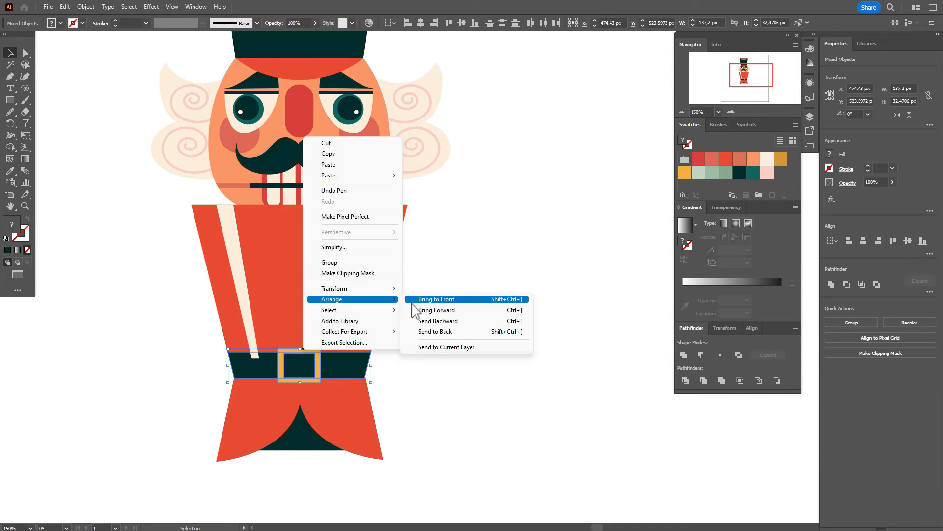
left_click(461, 308)
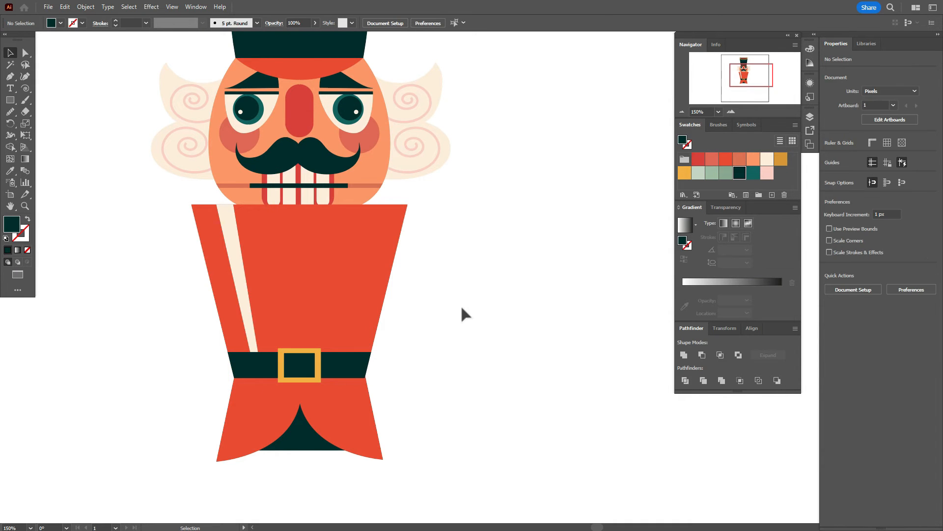
Create a horizontally mirrored copy of the cream stripe and move it straight across to the right side of the coat
left_click(247, 287)
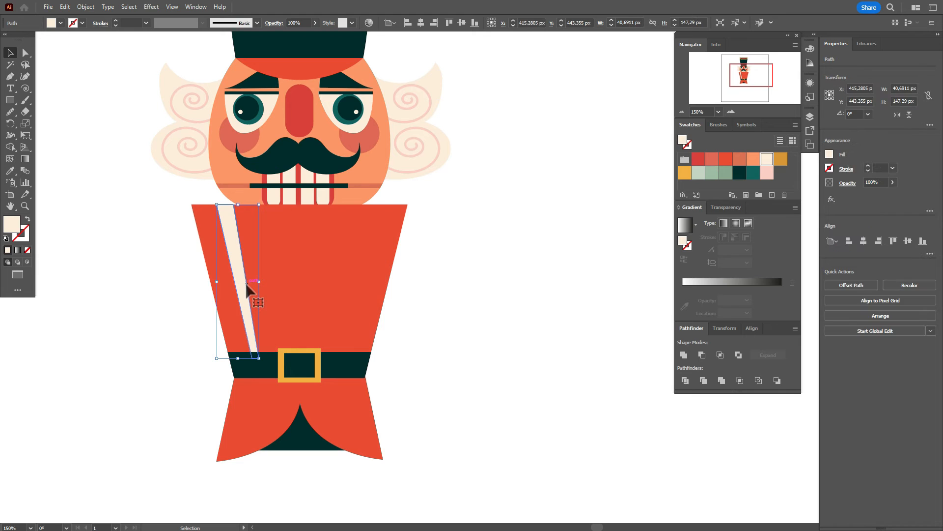
right_click(248, 290)
mouse_move(314, 234)
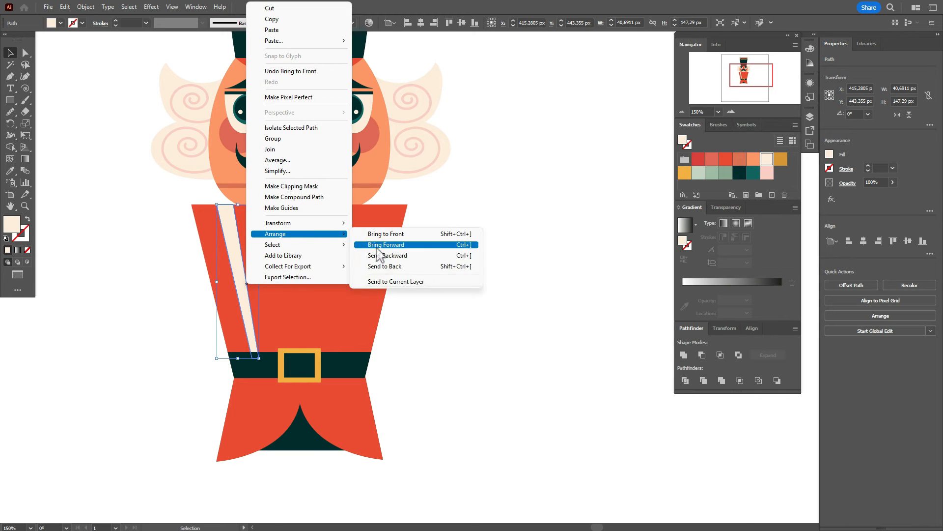
mouse_move(336, 224)
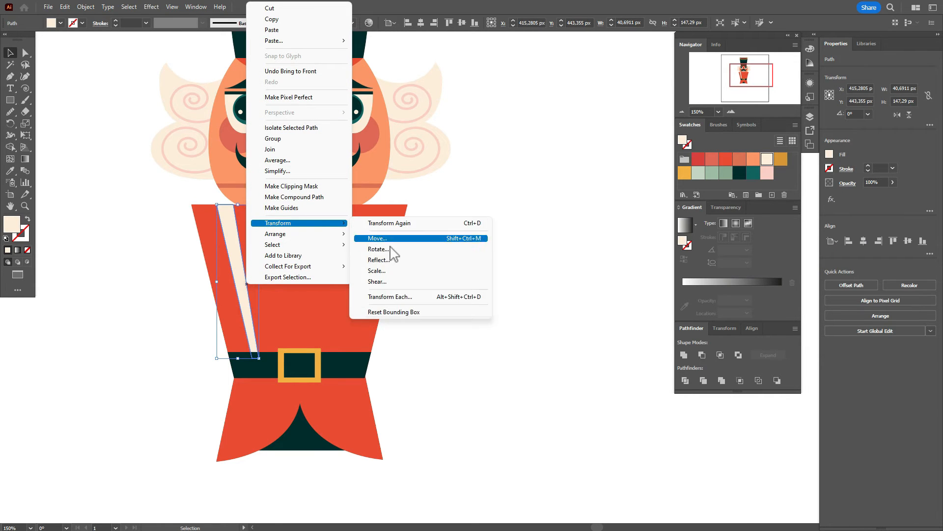
left_click(396, 264)
left_click(542, 330)
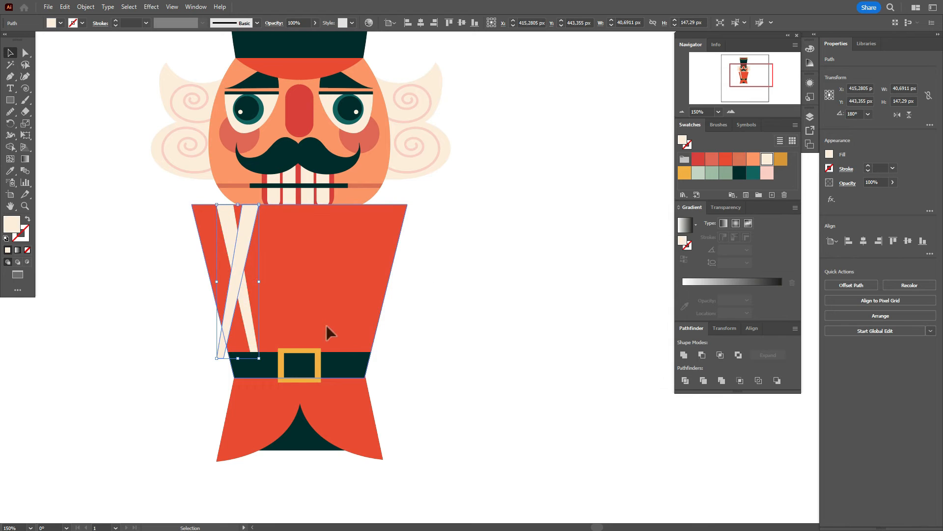
left_click_drag(235, 301, 357, 300)
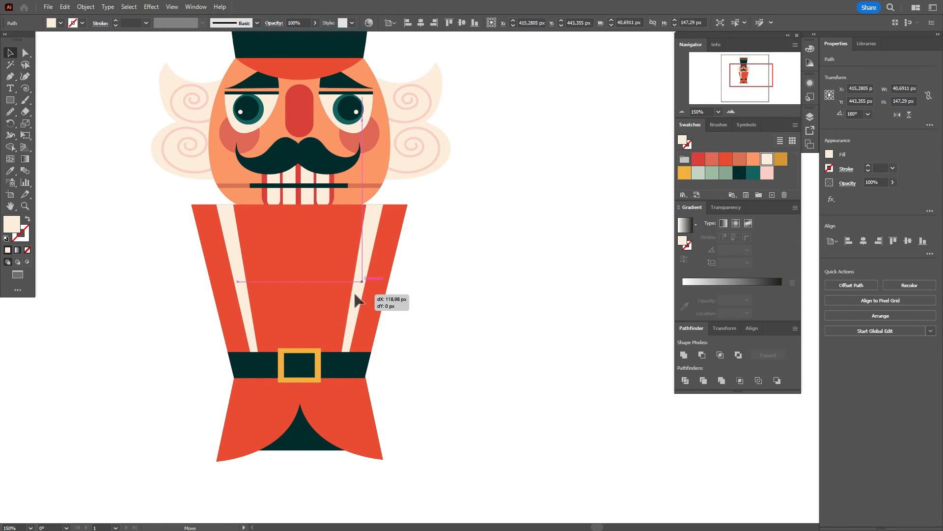
Shift both cream stripes inward, the left one by about 12 px, and nudge the right one left to balance them
left_click_drag(355, 294, 261, 320)
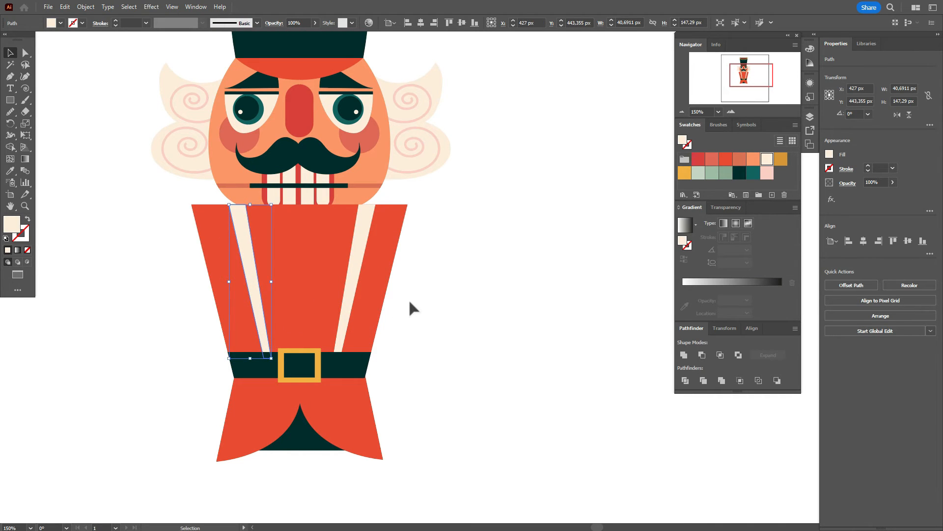
left_click(353, 310)
key("Left")
key("Left")
key("Left")
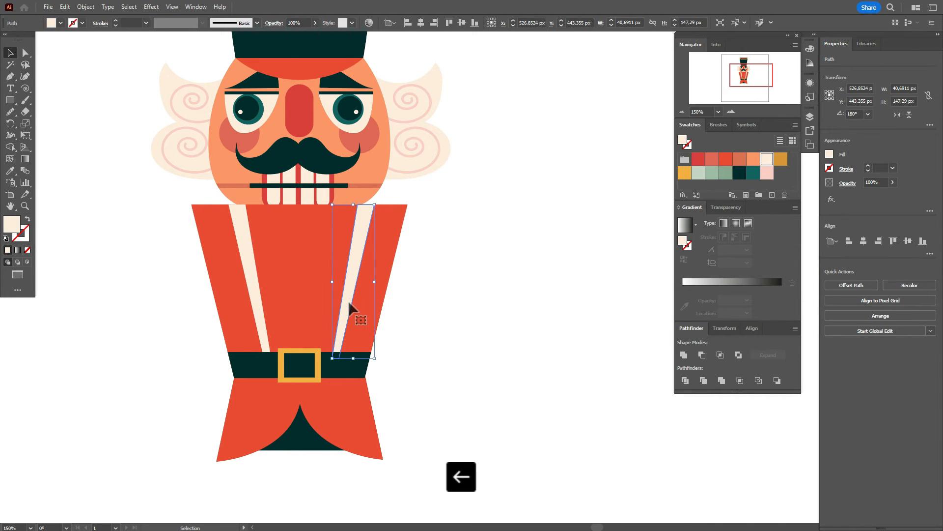
left_click(426, 318)
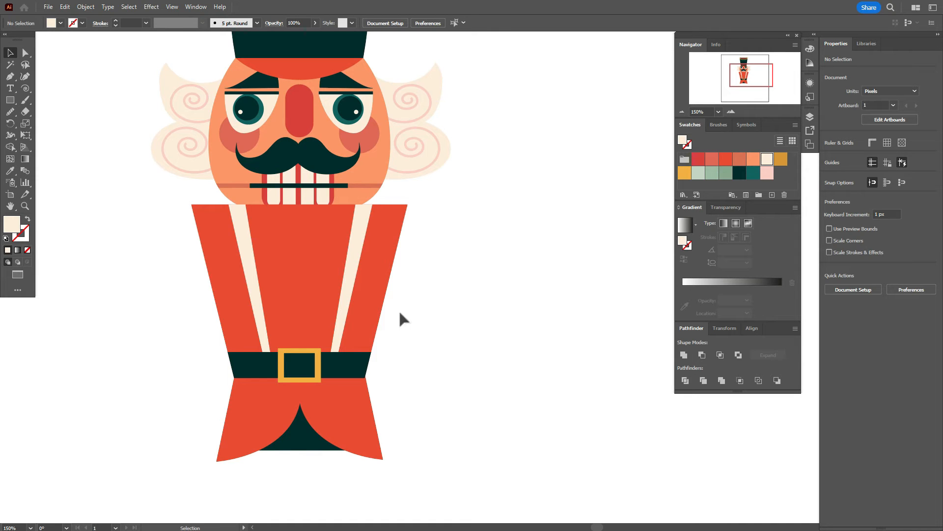
Draw a thin cream rectangle about 105 by 1.9 px across the upper chest, bridging the two cream stripes
left_click(9, 101)
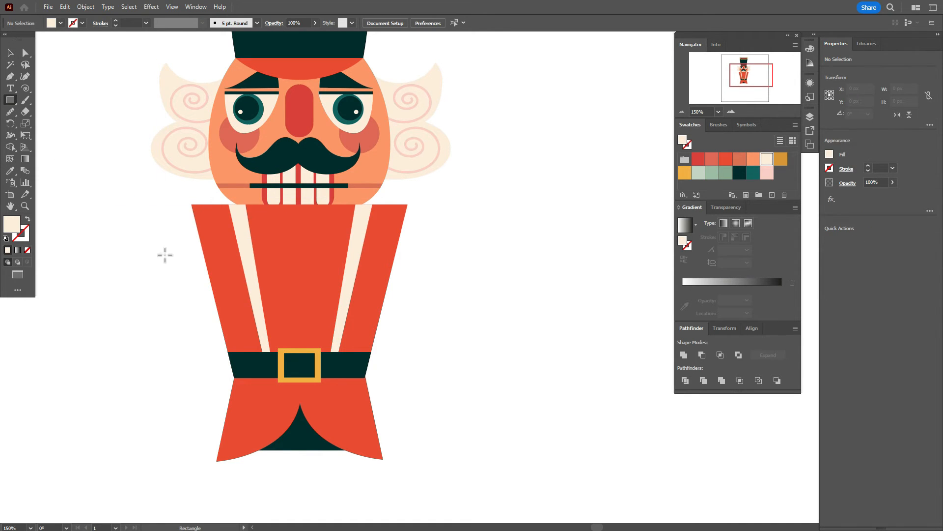
left_click_drag(249, 237, 358, 237)
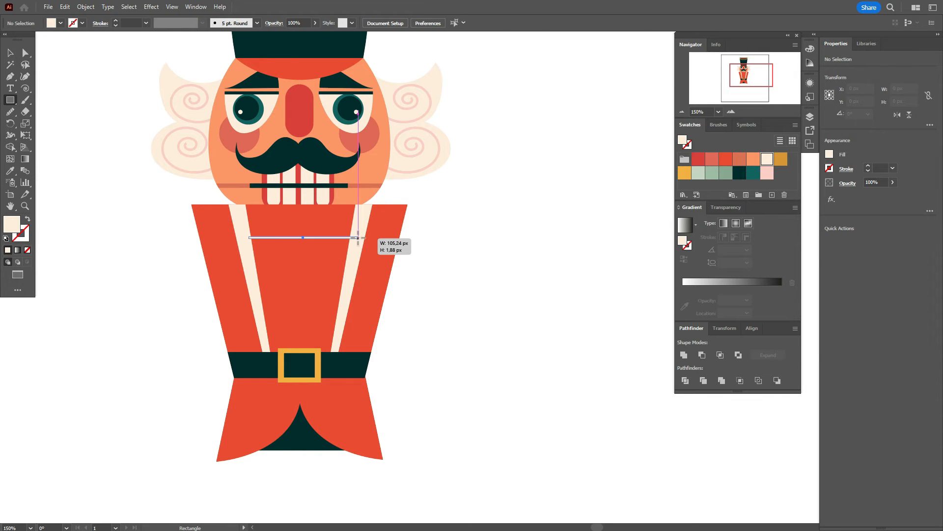
left_click_drag(358, 238, 358, 237)
left_click(9, 53)
left_click(107, 145)
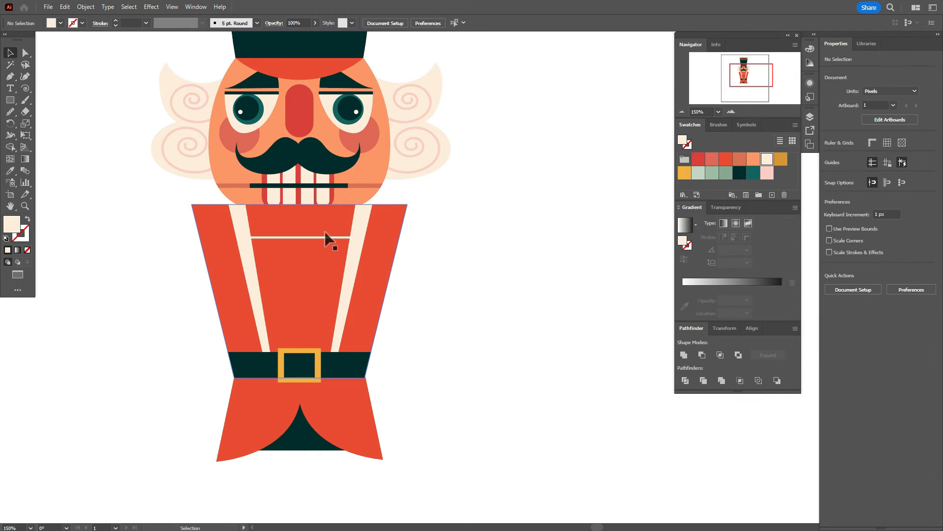
Move the thin cream bar slightly down and duplicate it twice below to make three horizontal bars
left_click_drag(325, 240, 325, 246)
key("alt")
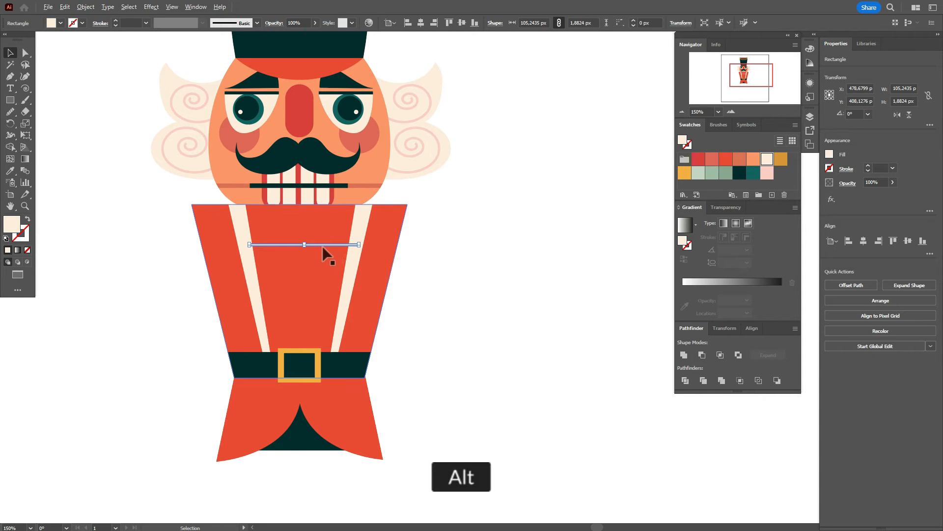
left_click_drag(325, 248, 319, 312)
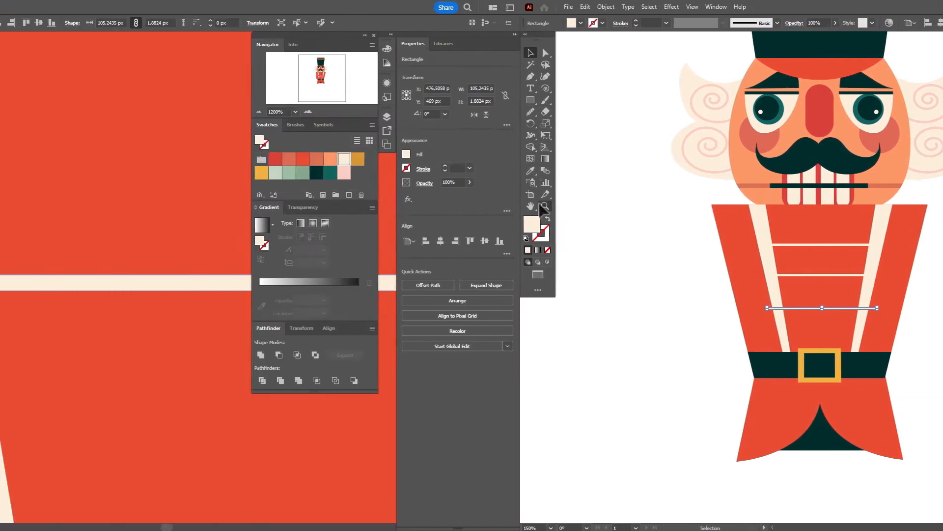
Shorten the lowest cream bar from both ends to about 87 px wide so it ends within the two stripes
left_click_drag(268, 282, 338, 284)
left_click(7, 210)
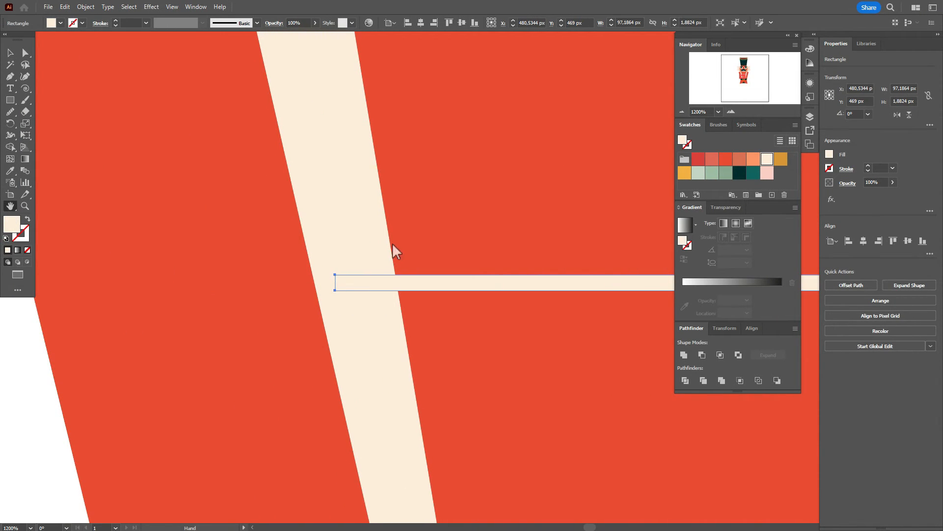
left_click_drag(661, 270, 80, 274)
left_click(9, 53)
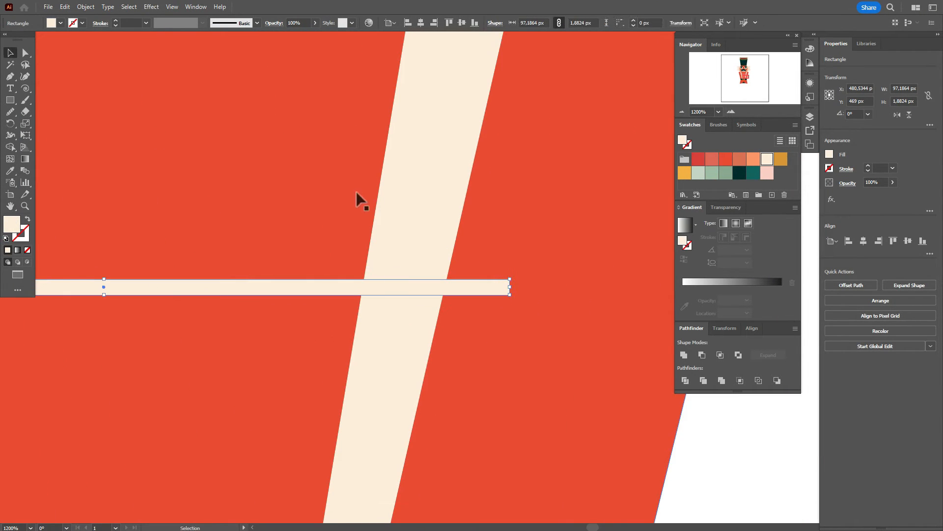
left_click_drag(510, 287, 423, 287)
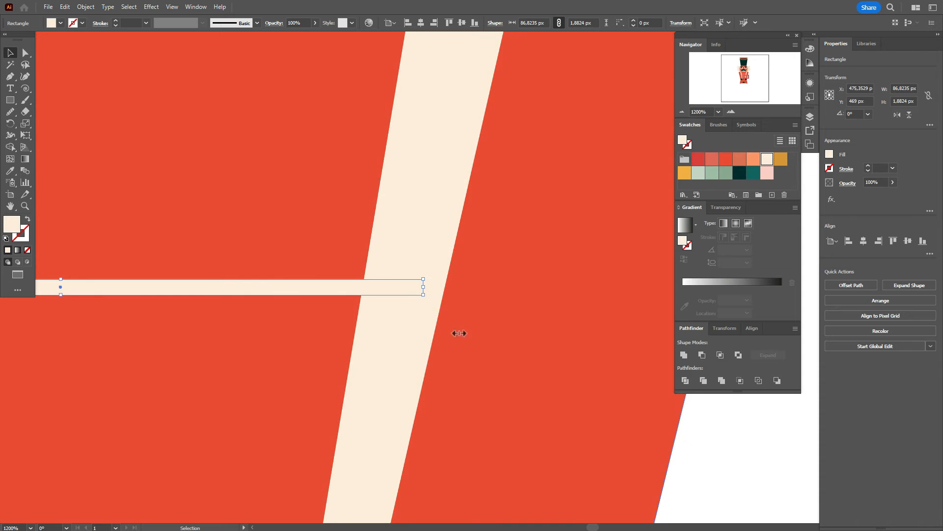
left_click(746, 459)
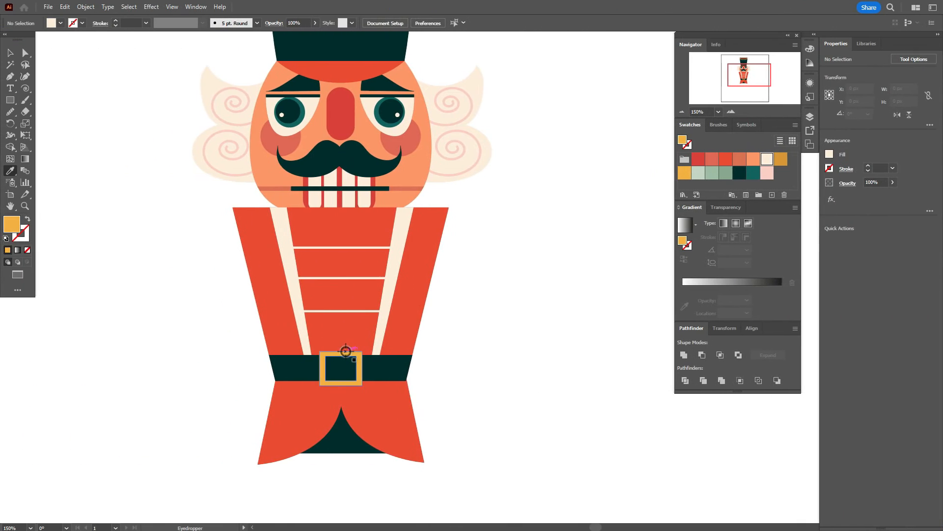
Sample the buckle's gold and draw a circular button about 10 px wide at the left end of the top bar
left_click(295, 352)
left_click(10, 100)
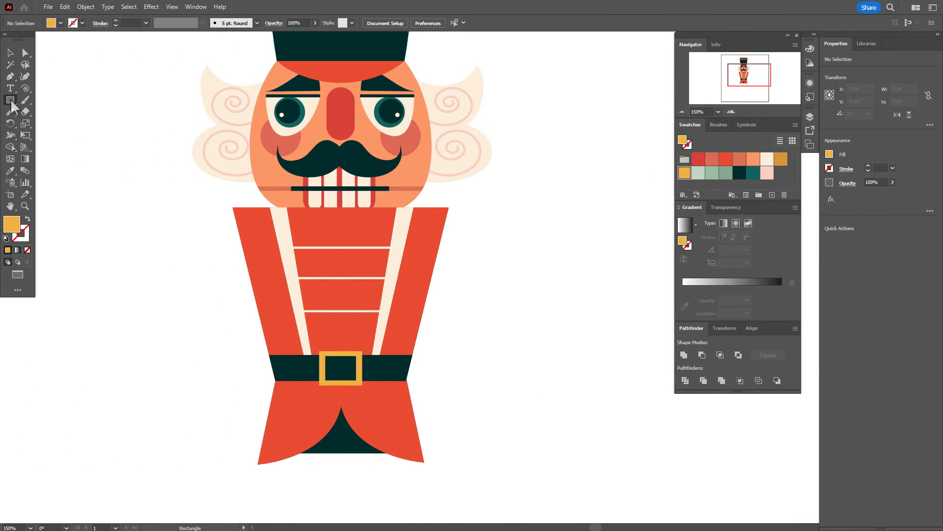
left_click(55, 124)
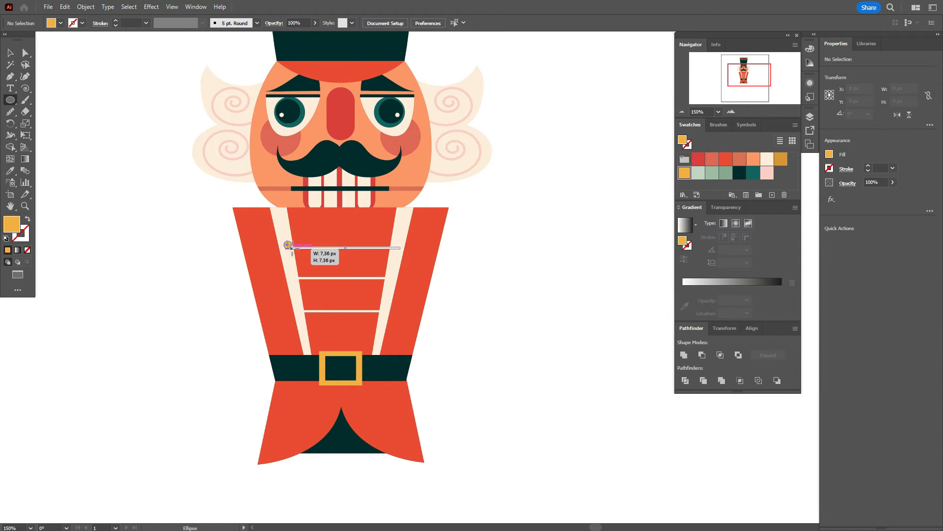
left_click_drag(287, 243, 293, 249)
key("v")
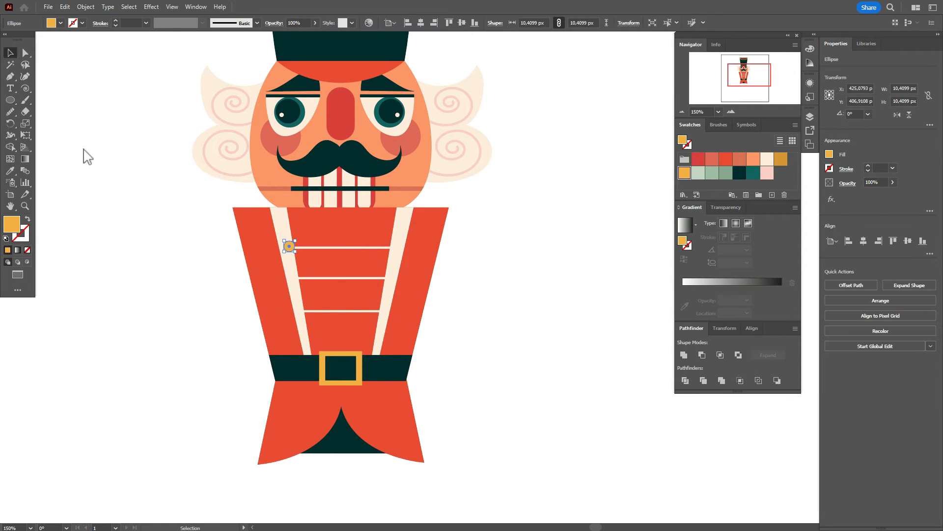
left_click(89, 268)
Centre the gold button on the top bar's left end and place copies of it on the other five bar ends
key("z")
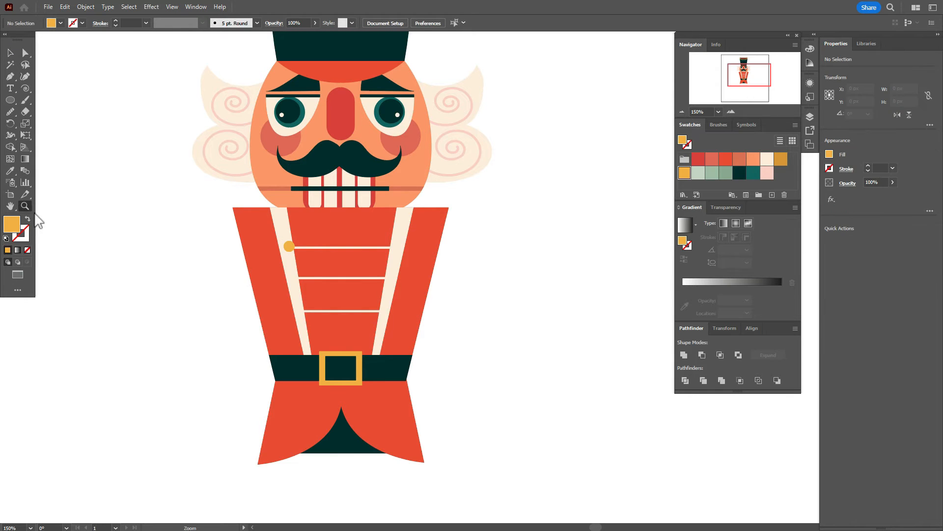
left_click(444, 300)
left_click(421, 280)
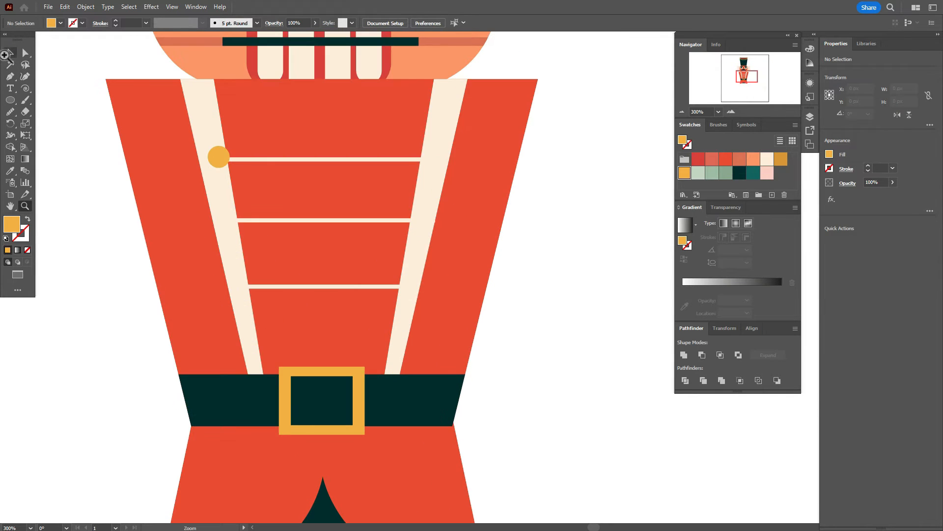
left_click(8, 53)
left_click_drag(221, 159, 416, 219)
left_click_drag(416, 219, 405, 288)
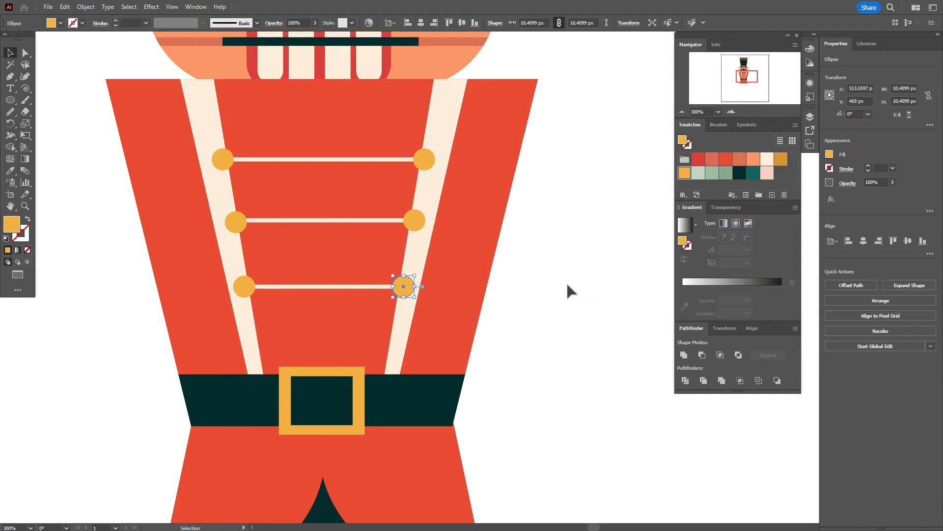
left_click(567, 284)
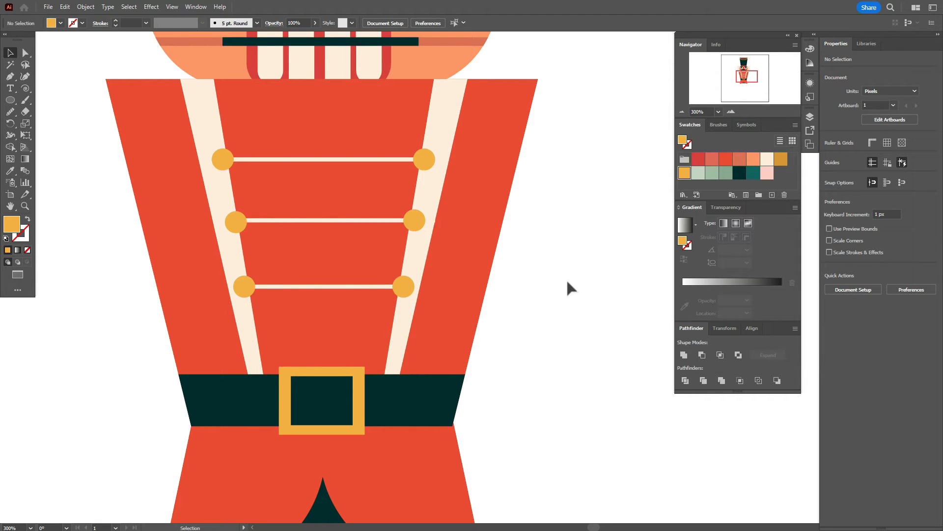
Nudge the top and middle left buttons 1 px left and the top right button 1 px right
left_click(232, 219)
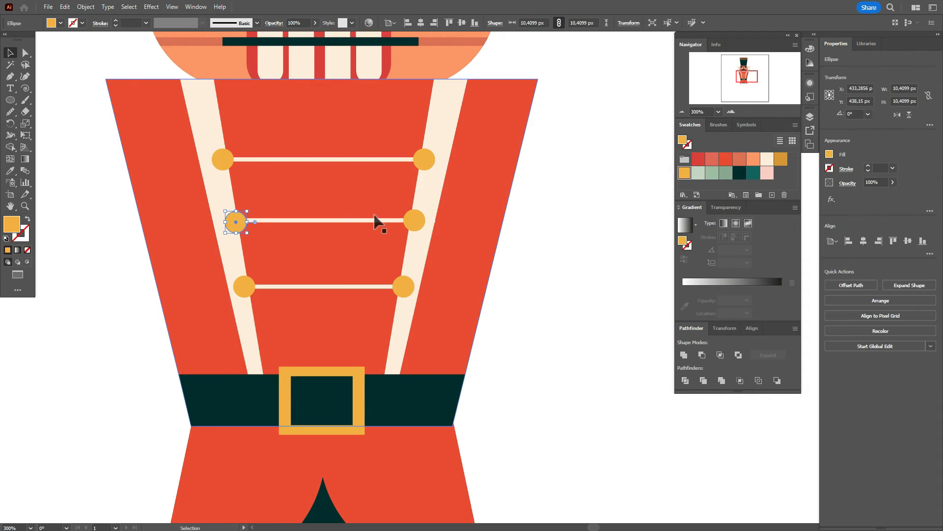
key("Left")
key("Left")
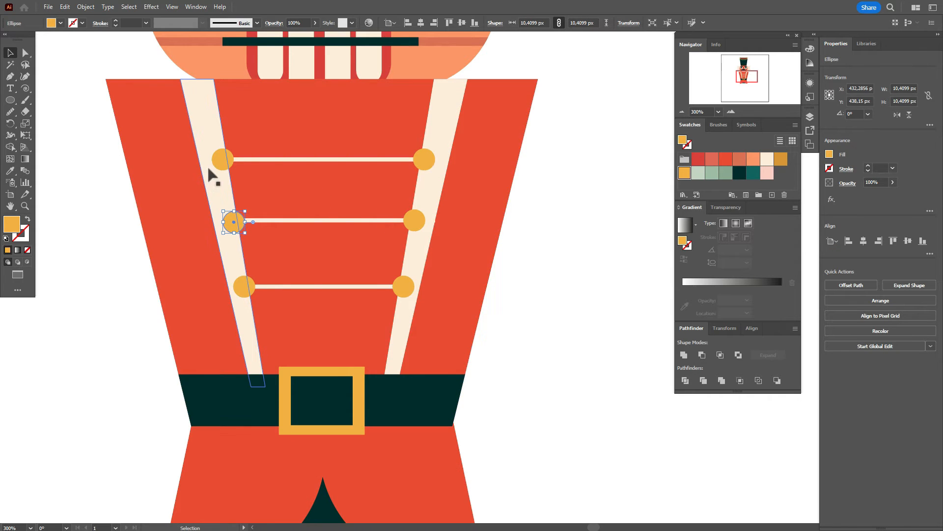
left_click(228, 162)
key("Left")
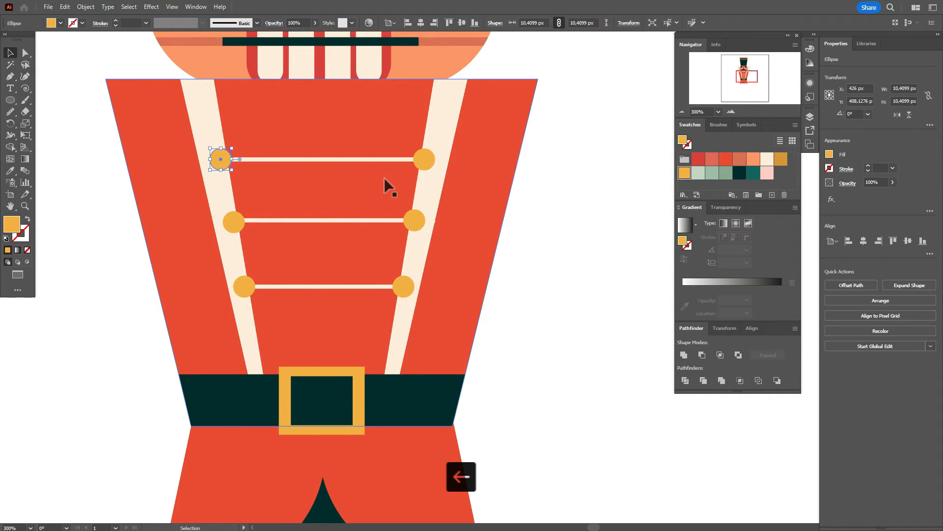
left_click(422, 161)
key("Down")
key("Up")
key("Right")
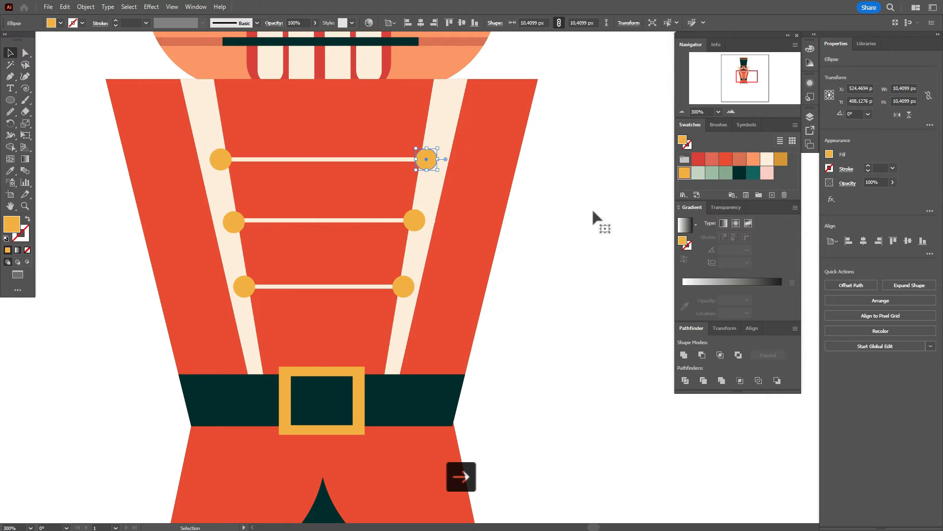
left_click(658, 223)
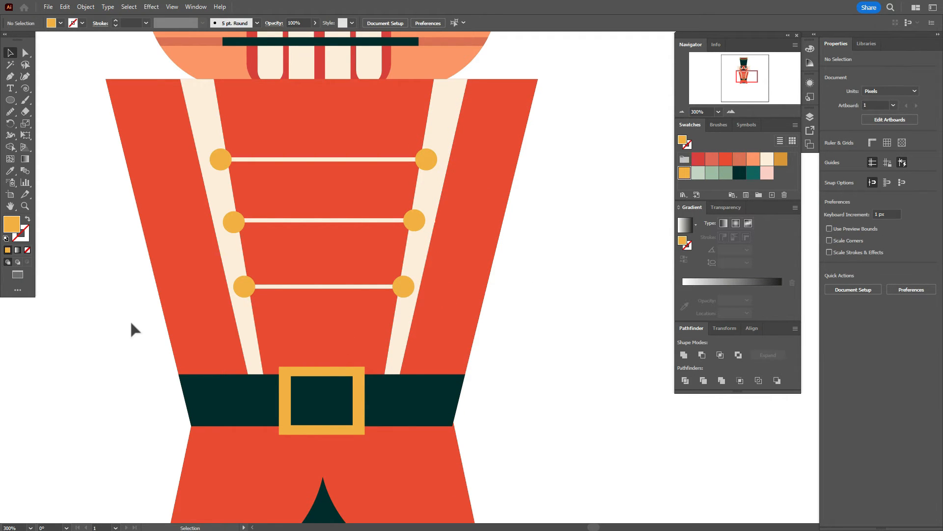
Draw a cream circle about 62 px in diameter over the left side of the belt and coat-tail
left_click(10, 206)
left_click_drag(496, 344, 506, 269)
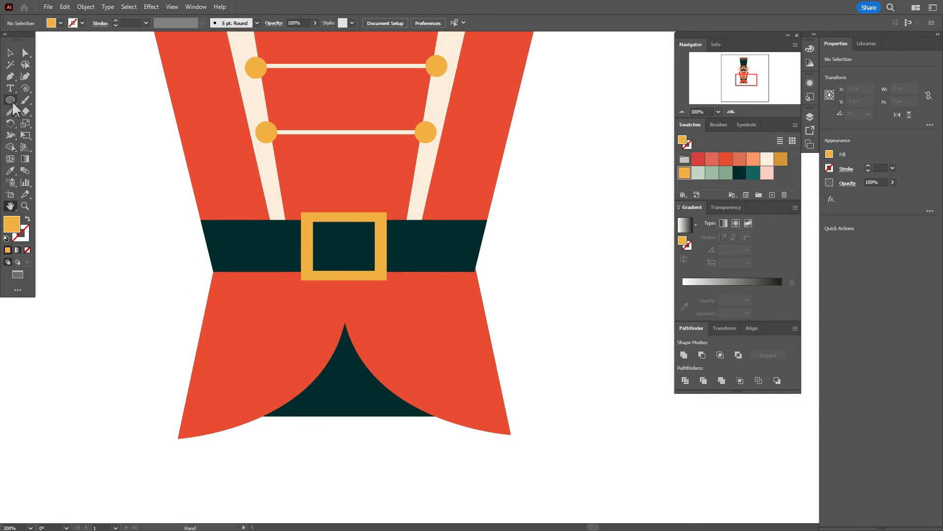
left_click(767, 160)
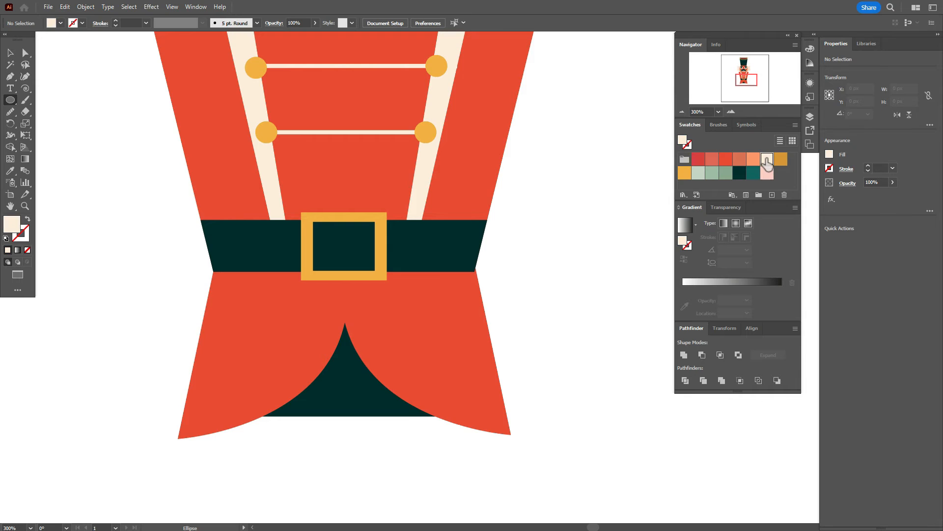
mouse_move(183, 224)
left_mouse_down()
mouse_move(299, 332)
mouse_move(300, 352)
left_mouse_up()
key("v")
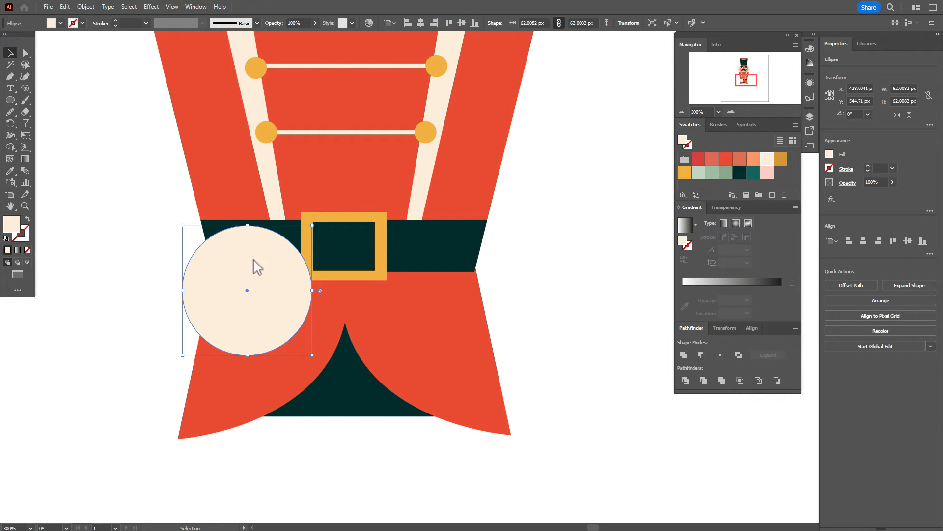
Duplicate the cream circle diagonally down to the left so they overlap, and unite the two circles
left_click_drag(284, 297, 213, 350)
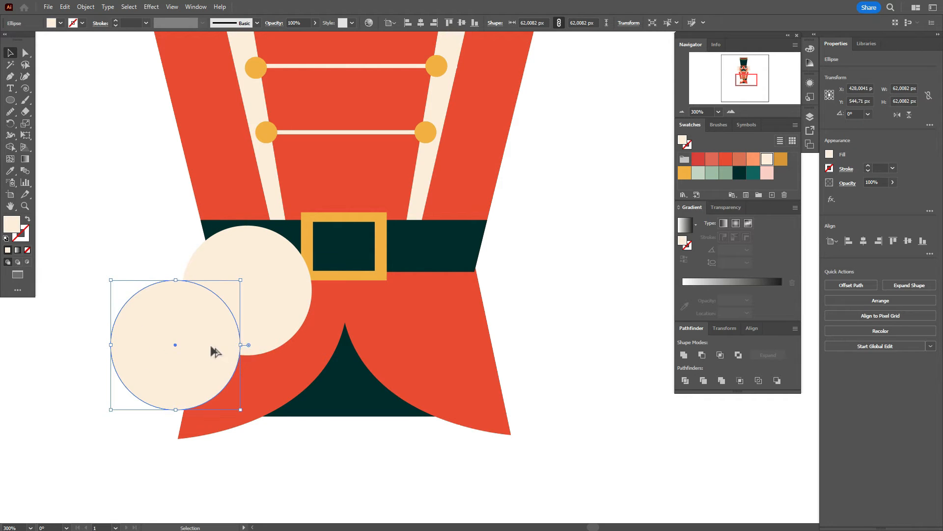
left_click(278, 328, "shift")
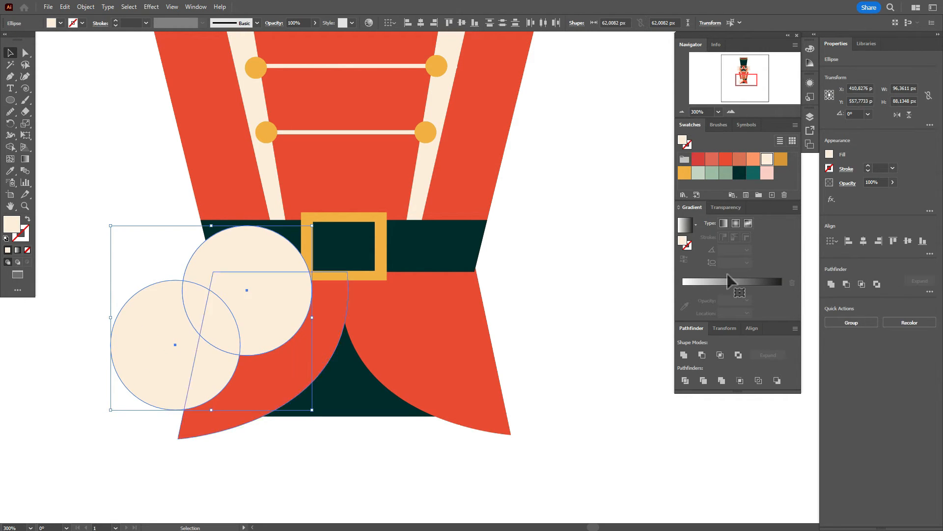
left_click(831, 284)
Offset the united cream shape's path by 10 px with miter joins and exclude the inner shape to leave an outline
left_click(84, 8)
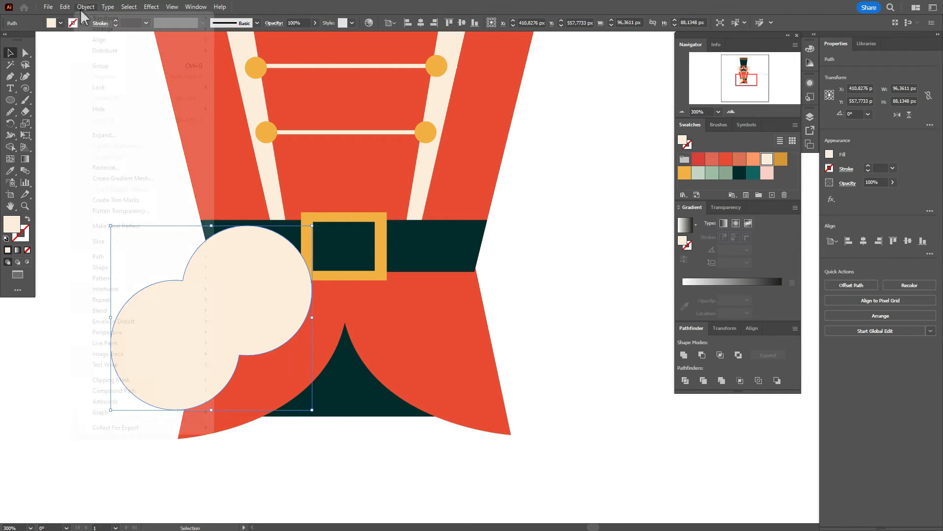
mouse_move(171, 272)
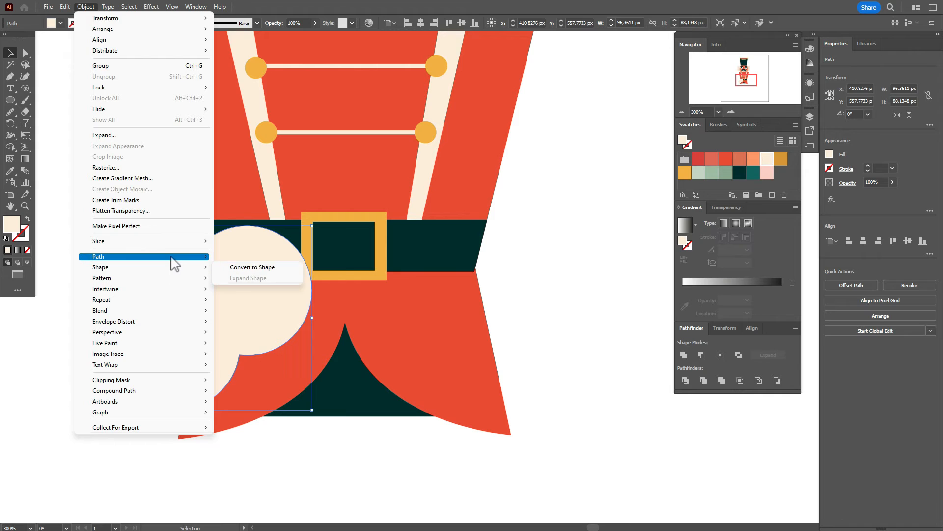
mouse_move(162, 256)
left_click(241, 289)
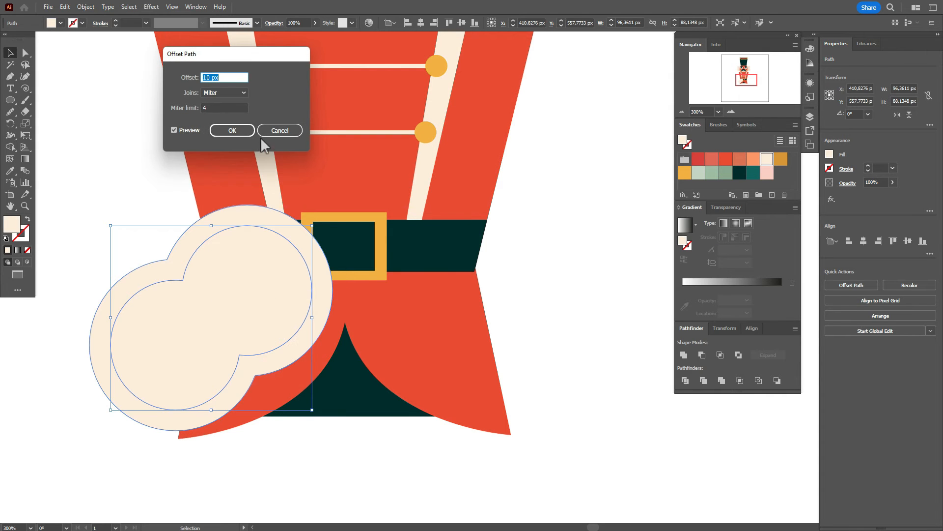
left_click(243, 130)
left_click(274, 313, "shift")
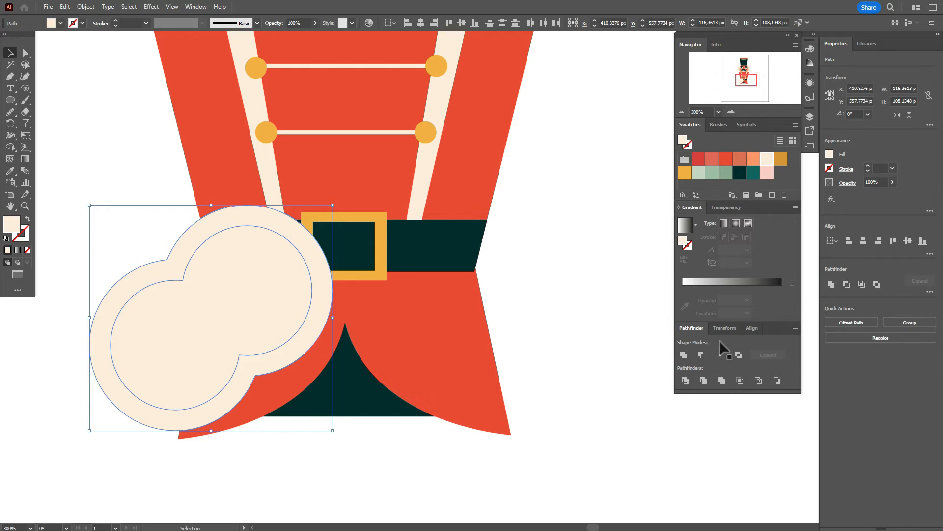
left_click(877, 282)
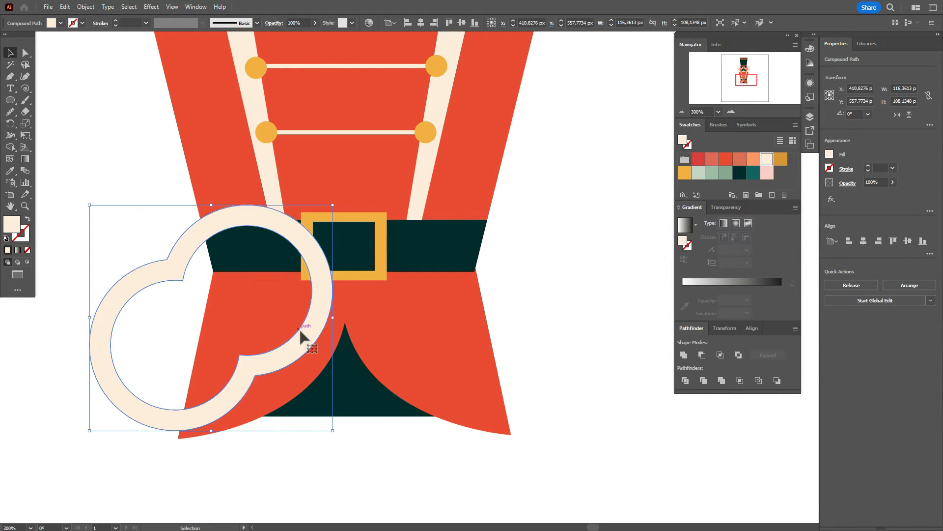
Scale the cream outline down, rotate it to about 15.6° and position it over the left coat-tail
left_click_drag(306, 337, 266, 317)
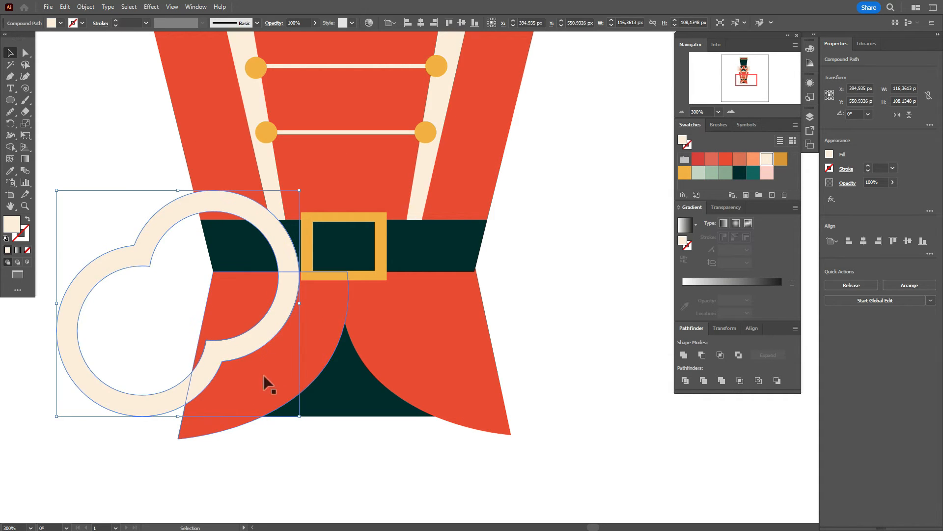
left_click_drag(57, 303, 94, 303)
left_click_drag(272, 426, 347, 400)
left_click_drag(286, 318, 277, 316)
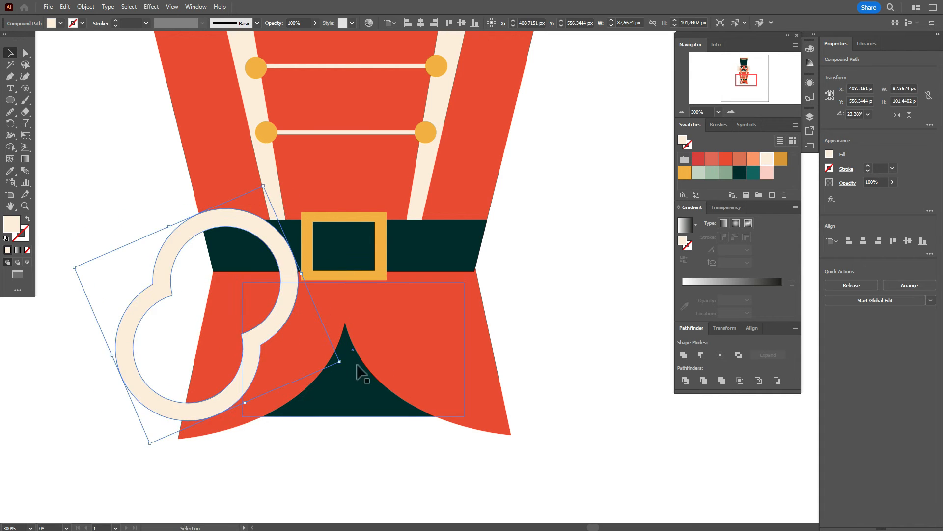
left_click_drag(356, 367, 345, 382)
left_click_drag(272, 334, 270, 339)
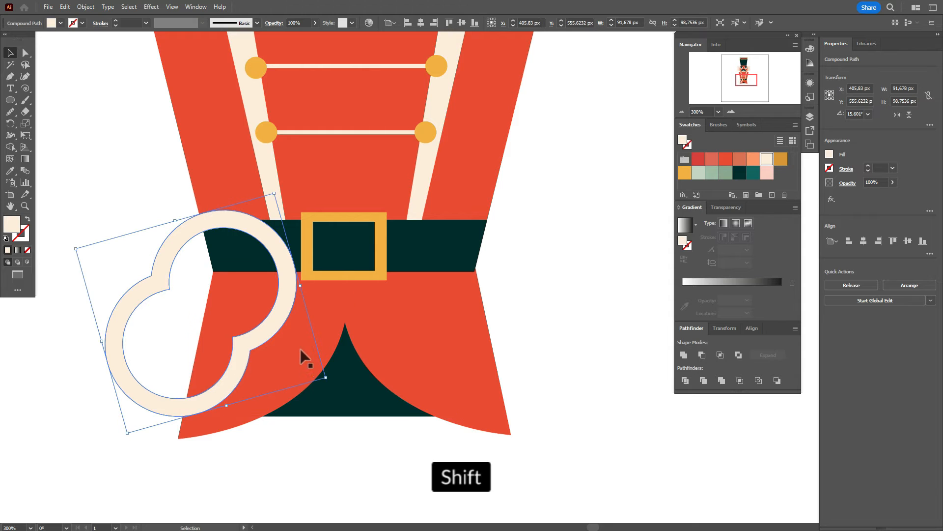
Trim the cream outline to the left coat-tail with the Shape Builder, removing the part that extends beyond the coat-tail
left_click(328, 347, "shift")
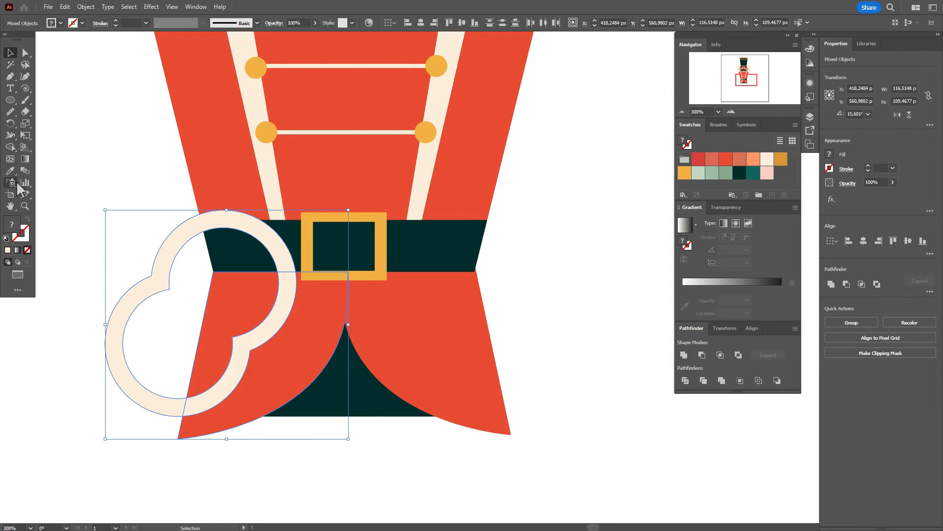
left_click(10, 146)
left_click(146, 294, "alt")
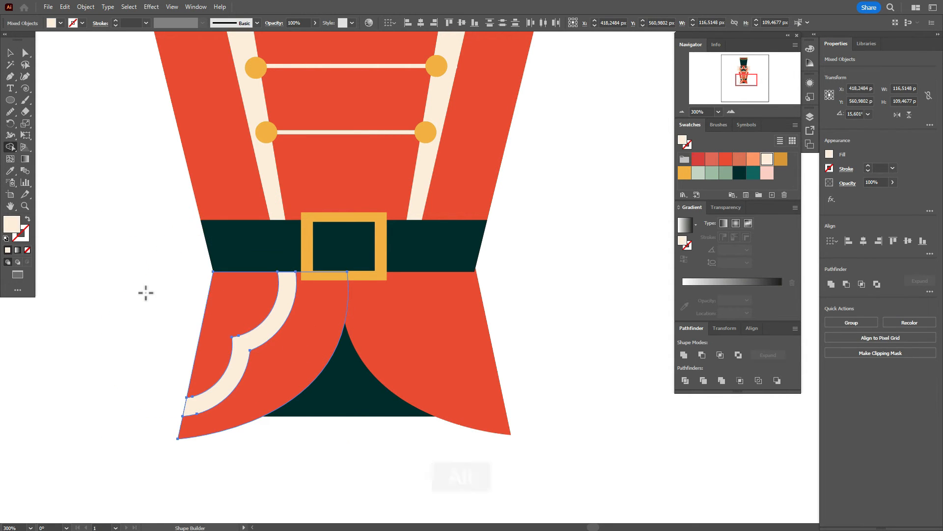
left_click(10, 53)
left_click(69, 124)
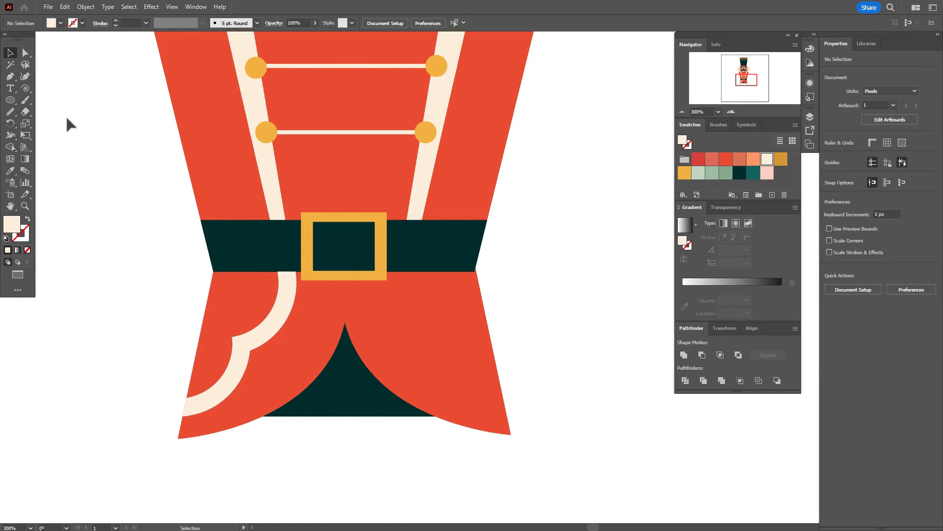
Reflect a copy of the cream trim across the vertical axis and place it on the right coat-tail
left_click(270, 336)
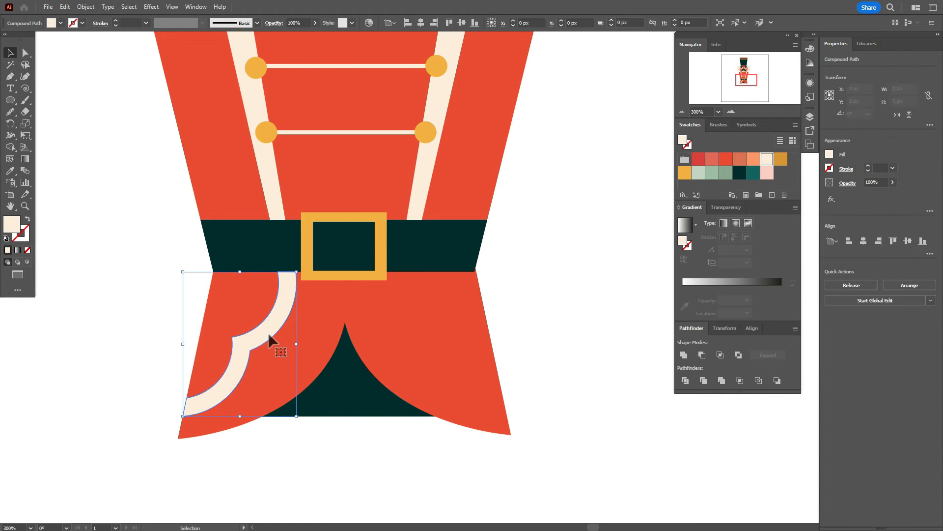
right_click(269, 334)
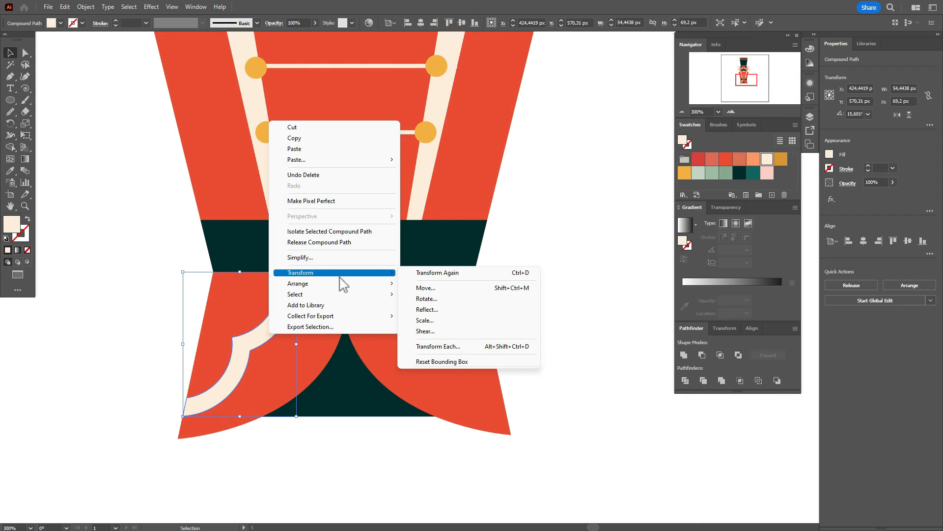
left_click(479, 309)
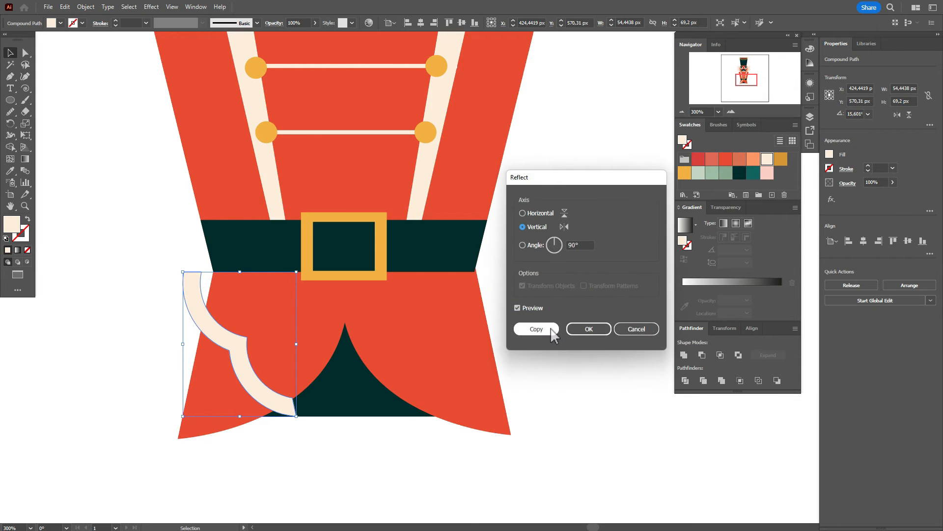
left_click(536, 329)
left_click_drag(233, 343, 446, 347)
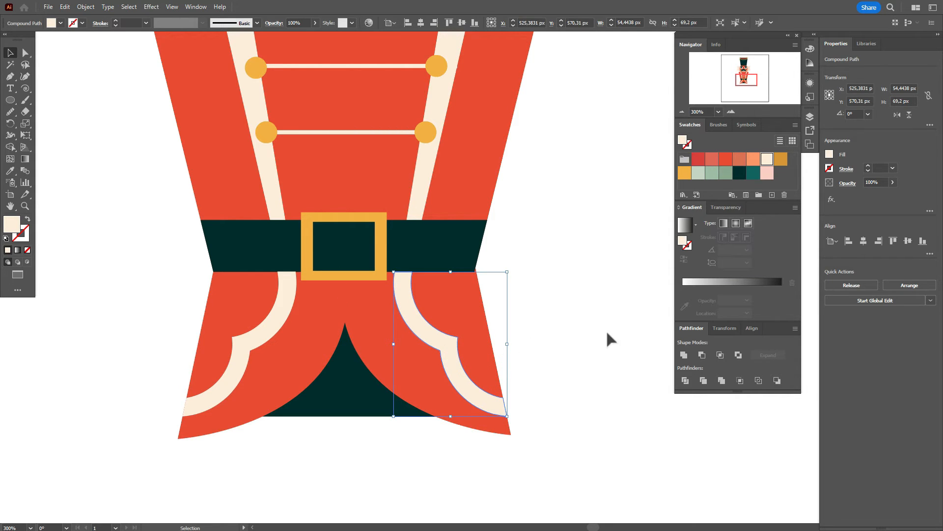
left_click(579, 336)
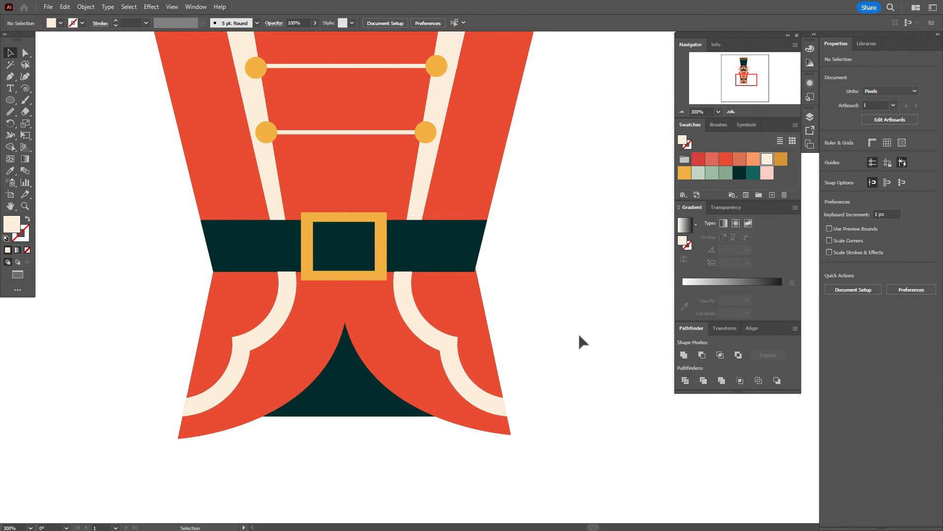
Bring the dark green belt and its gold buckle to the front
left_click(351, 278)
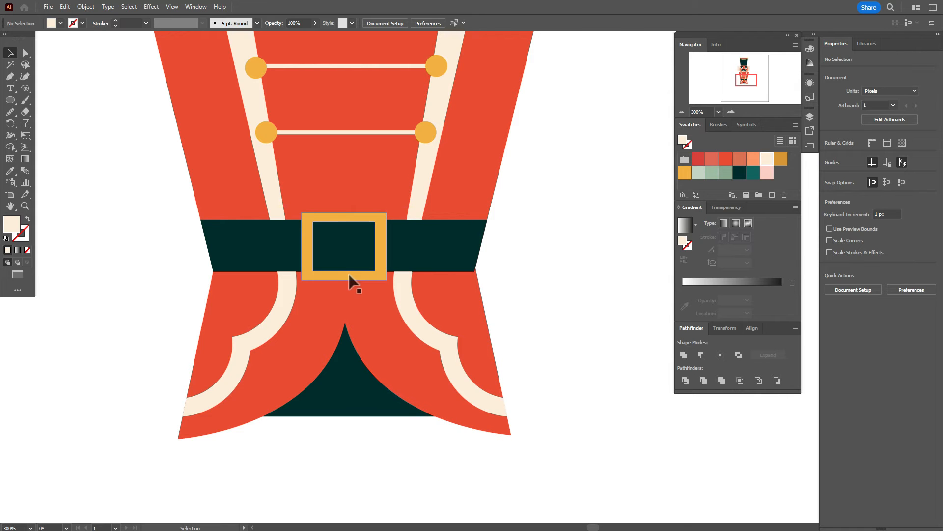
left_click(426, 255, "shift")
right_click(425, 255)
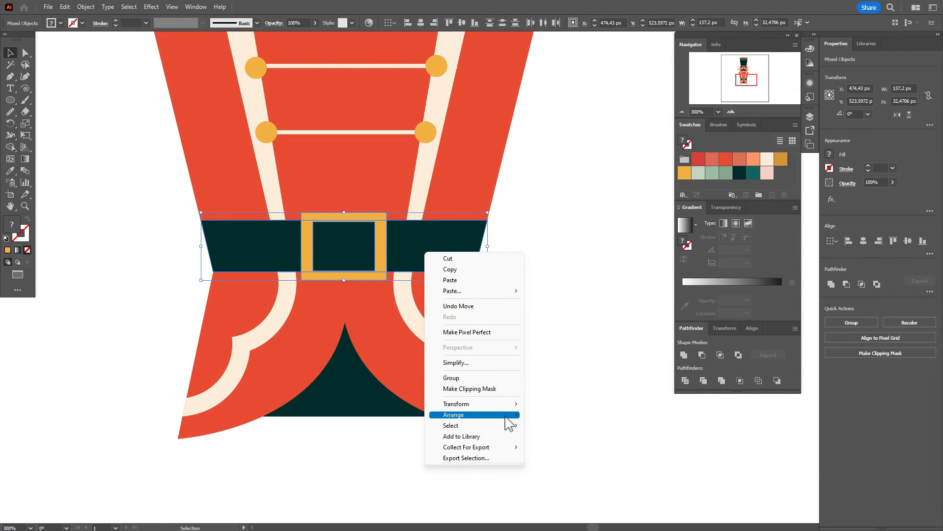
mouse_move(506, 417)
left_click(541, 416)
left_click(547, 370)
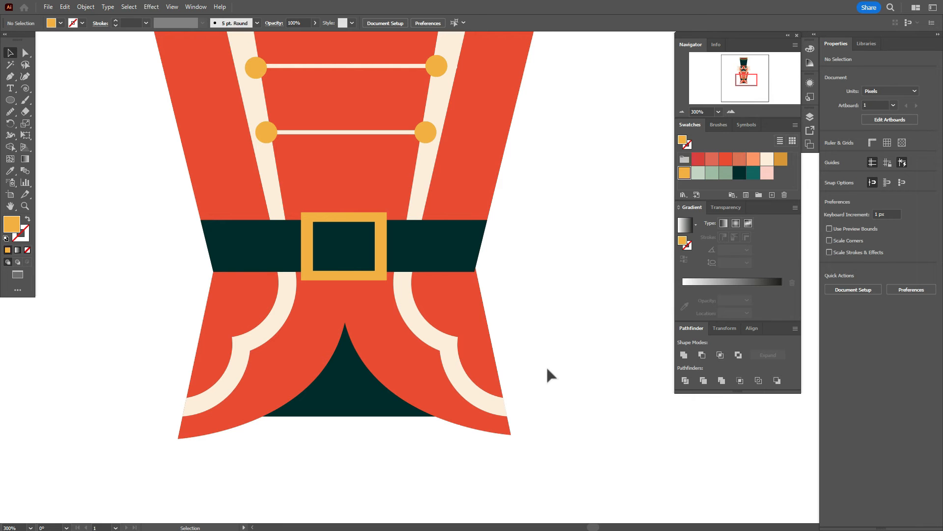
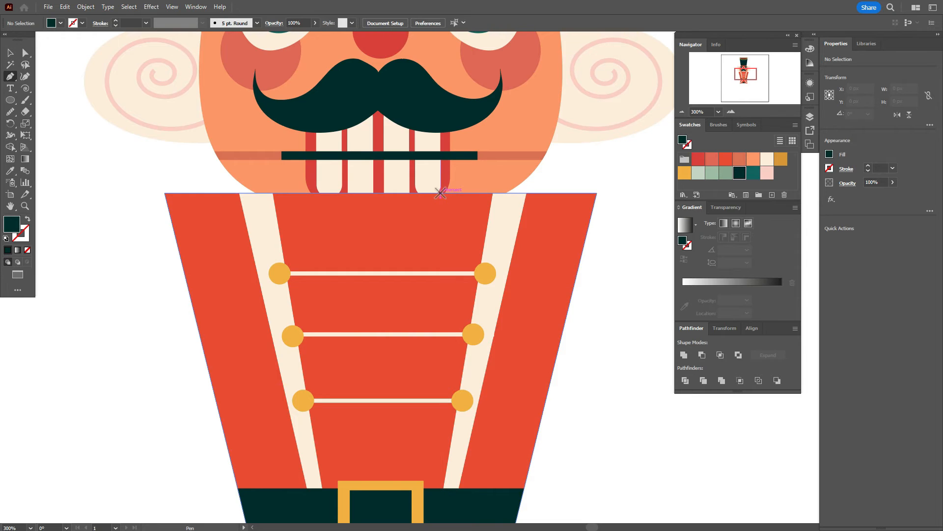
Start a dark green half-beard with the Pen tool at the coat's upper edge, curving its outer side down into two pointed tips
left_click(440, 193)
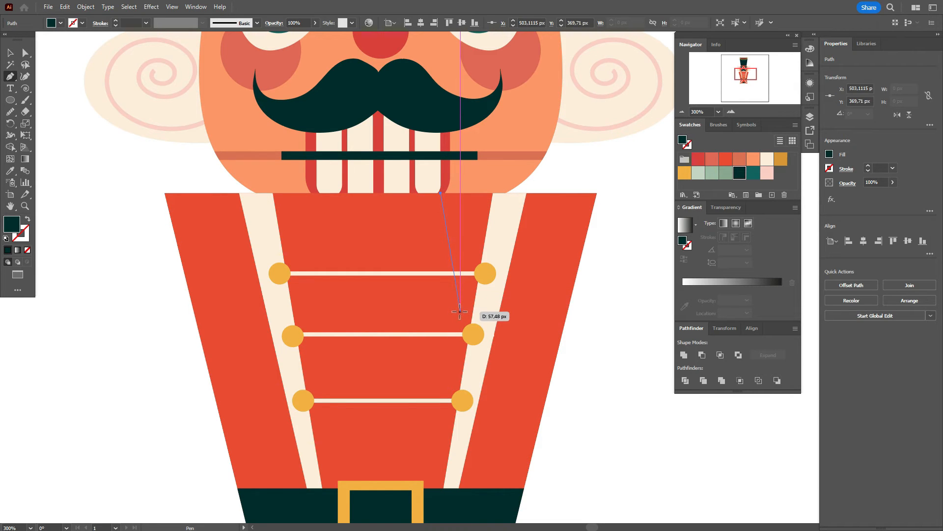
left_click_drag(458, 313, 442, 356)
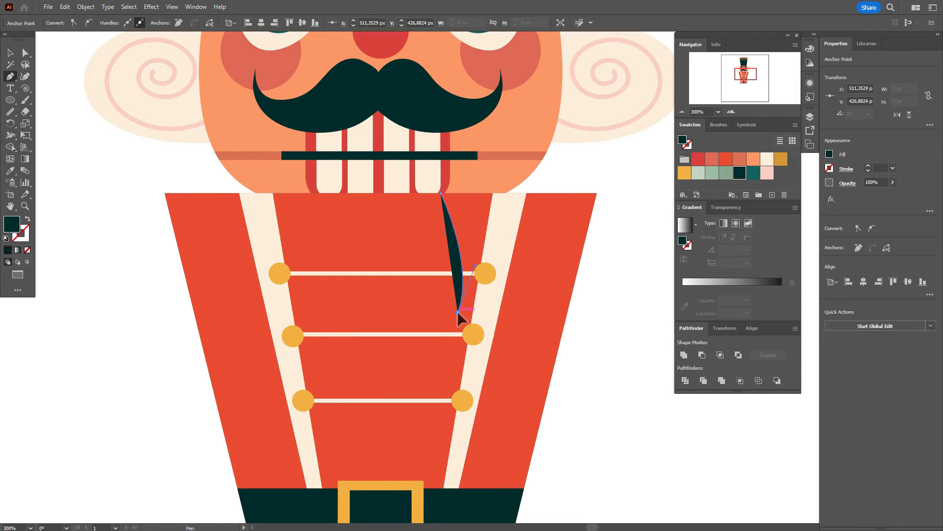
left_click_drag(458, 314, 445, 295)
left_click(445, 296)
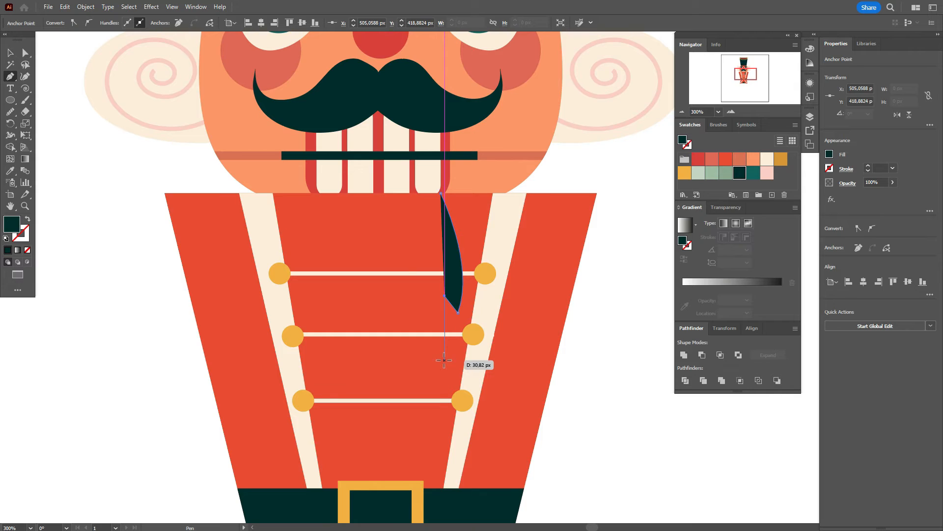
left_click_drag(445, 367, 424, 392)
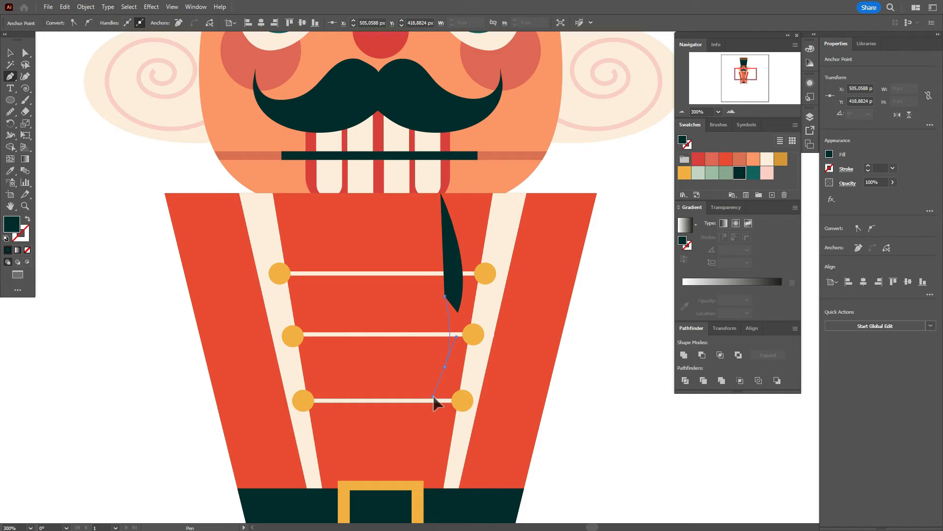
left_click_drag(433, 397, 433, 396)
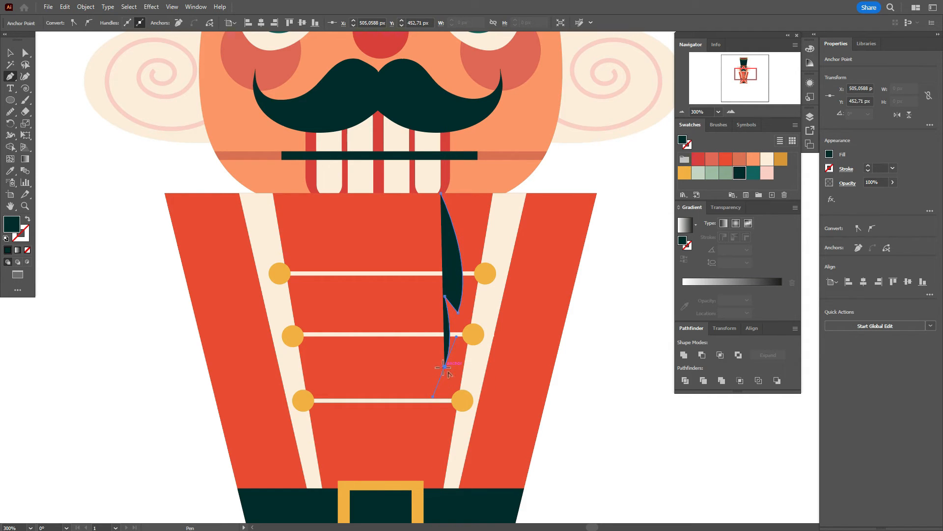
Finish the half-beard with a longer third tip and a straight vertical inner edge, closing it at about 28 by 92 px
left_click_drag(445, 367, 427, 327)
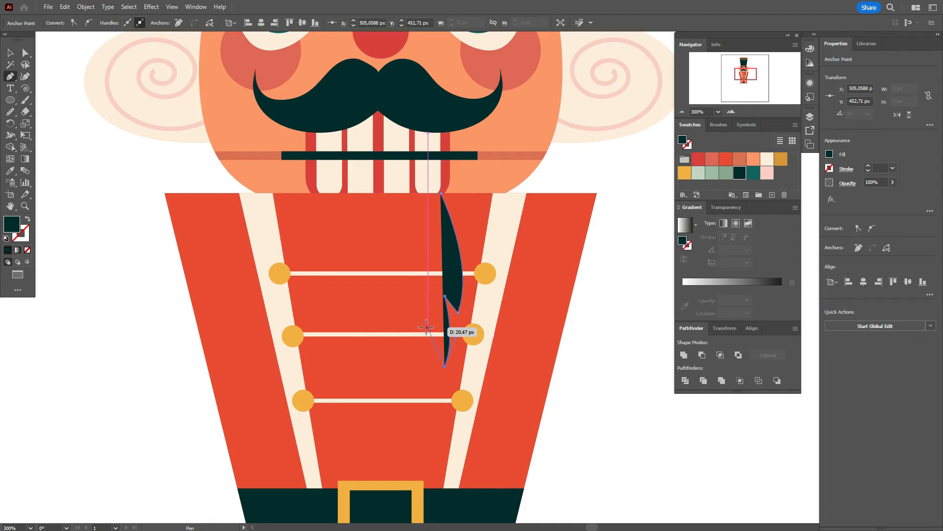
left_click_drag(427, 327, 406, 384)
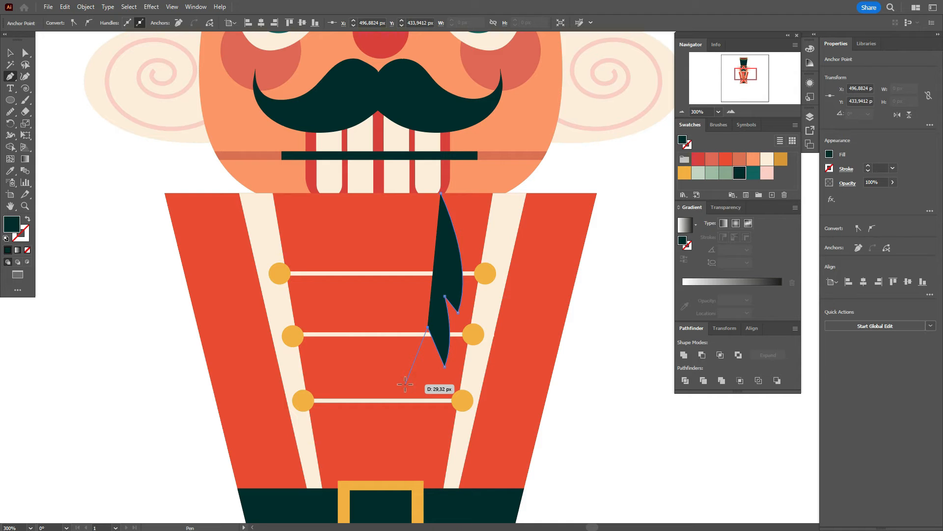
left_click(405, 384)
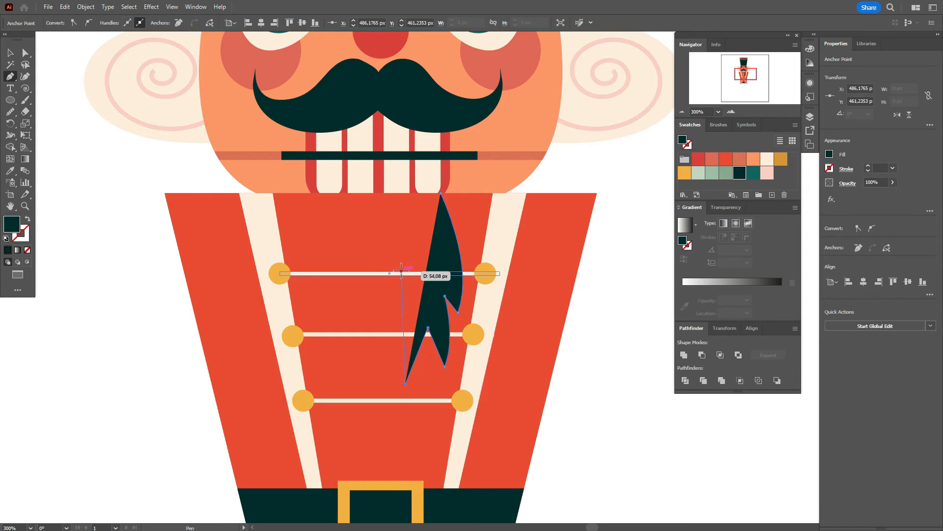
left_click(407, 193)
left_click(440, 193)
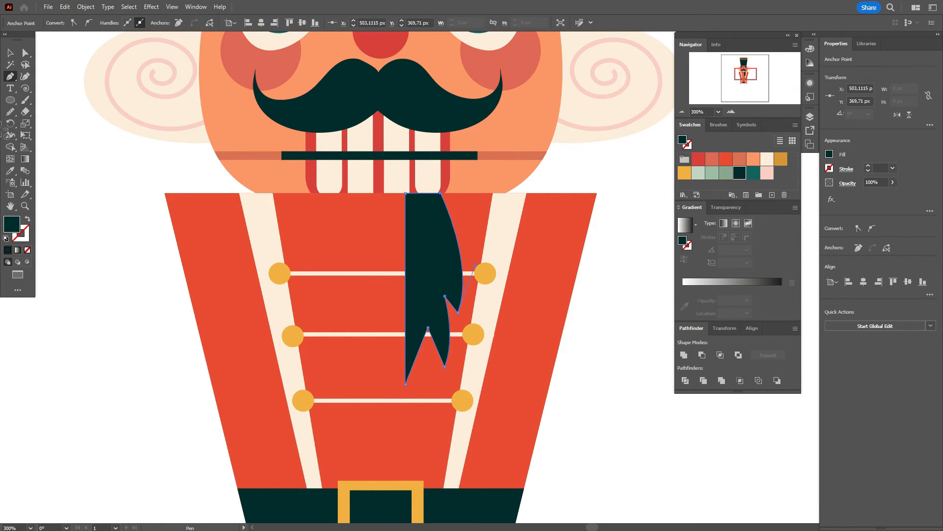
key("v")
left_click(550, 279)
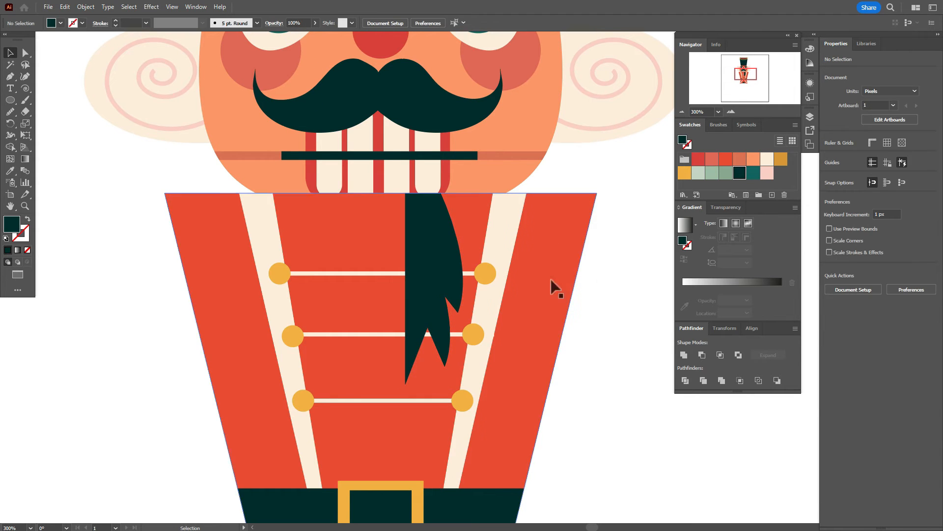
Reflect a copy of the half-beard across the vertical axis and align it so the inner edges of both halves meet exactly
right_click(440, 251)
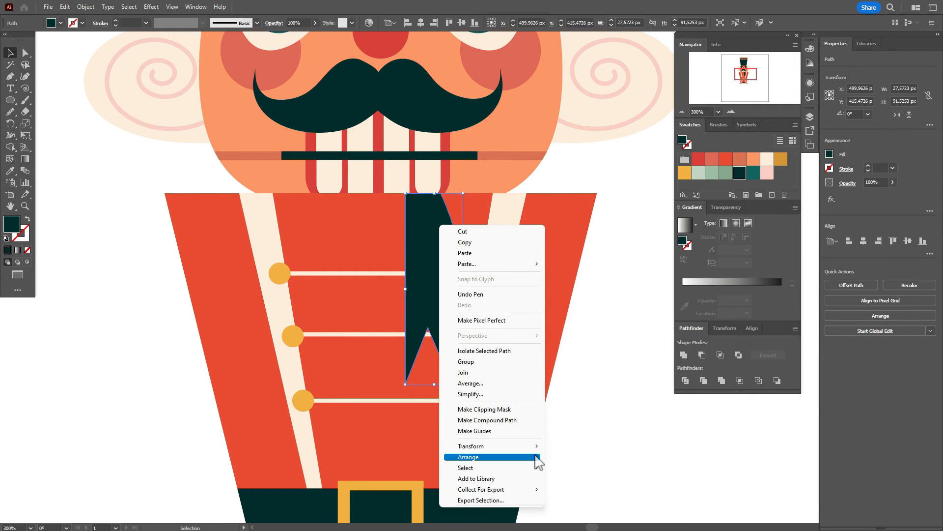
mouse_move(532, 446)
left_click(571, 393)
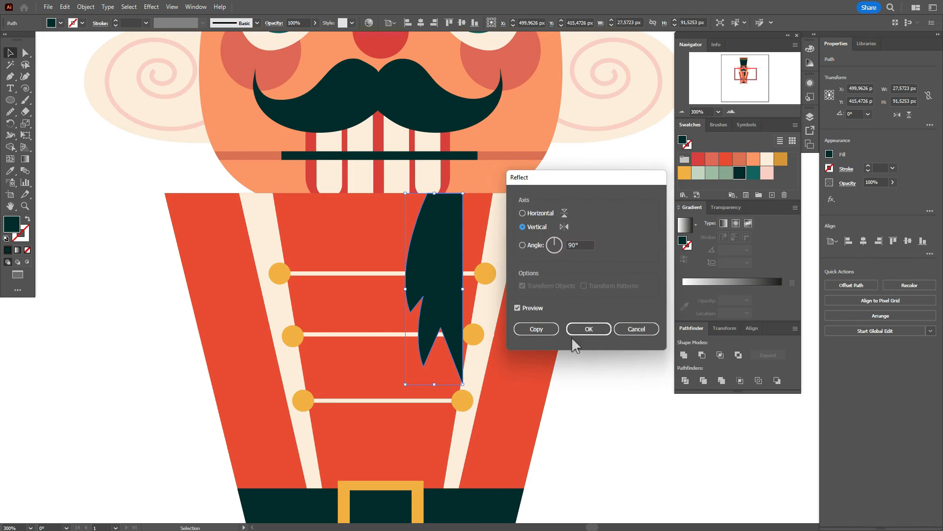
left_click(541, 326)
left_click_drag(452, 295, 391, 287)
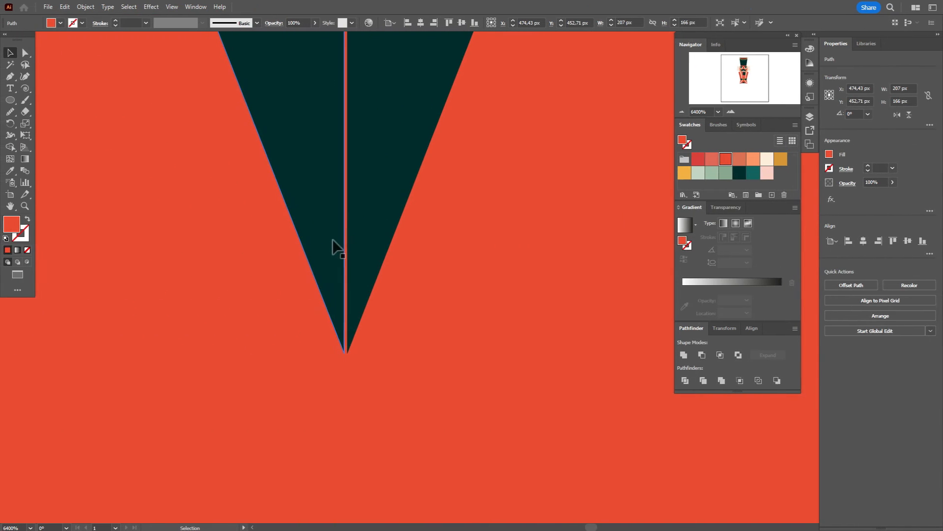
left_click_drag(332, 238, 334, 239)
left_click(408, 256)
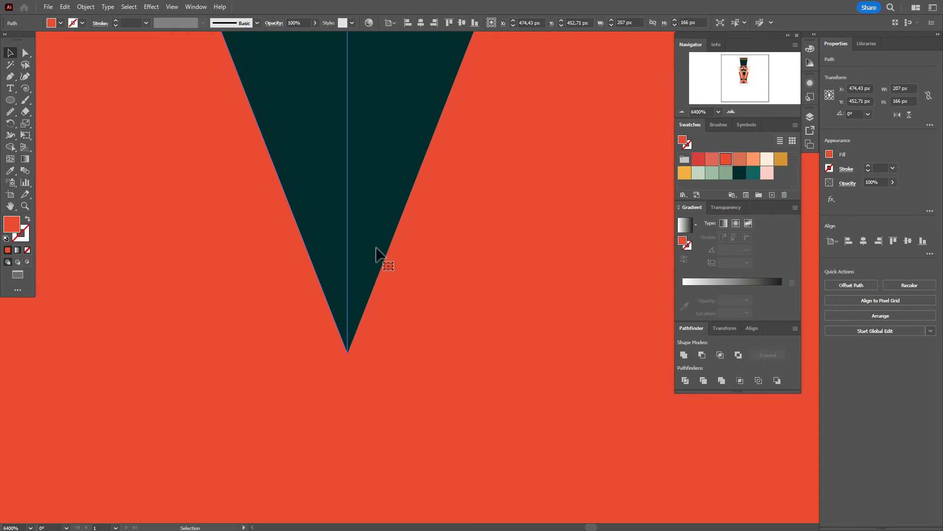
Unite the two beard halves into a single shape
left_click(308, 226)
left_click(379, 215, "shift")
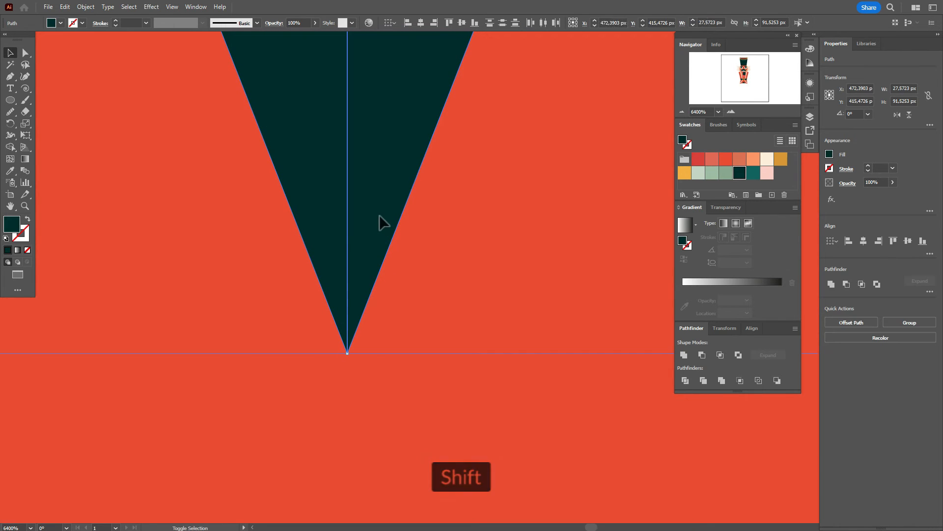
left_click(832, 282)
left_click(20, 527)
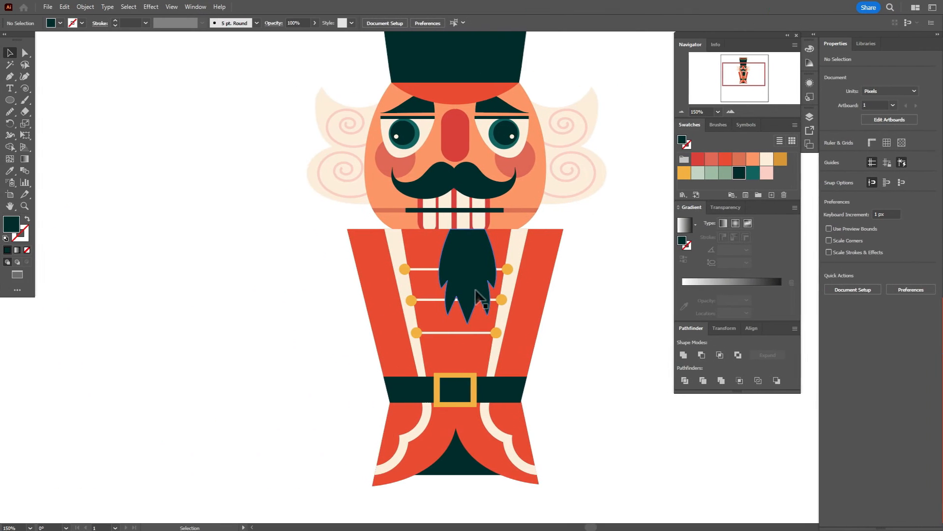
left_click(294, 290)
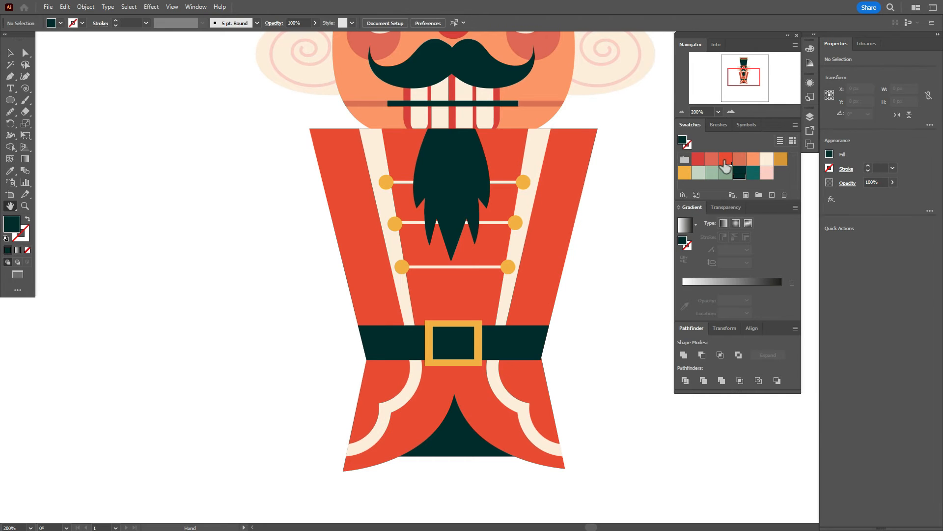
Draw a bright red rectangle about 34 by 188 px beside the left side of the coat as an arm
left_click(725, 159)
left_click(12, 102)
left_click_drag(13, 104, 49, 99)
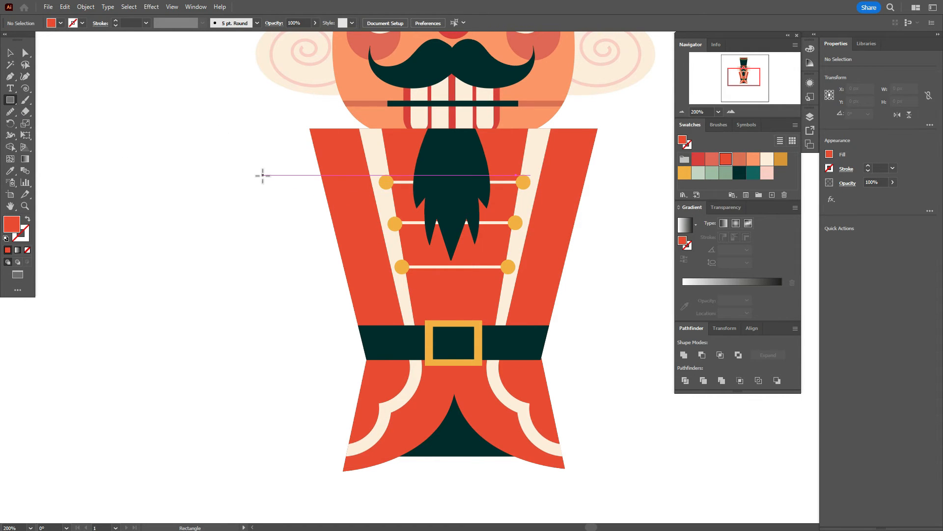
mouse_move(271, 161)
left_mouse_down()
mouse_move(330, 299)
mouse_move(318, 422)
left_mouse_up()
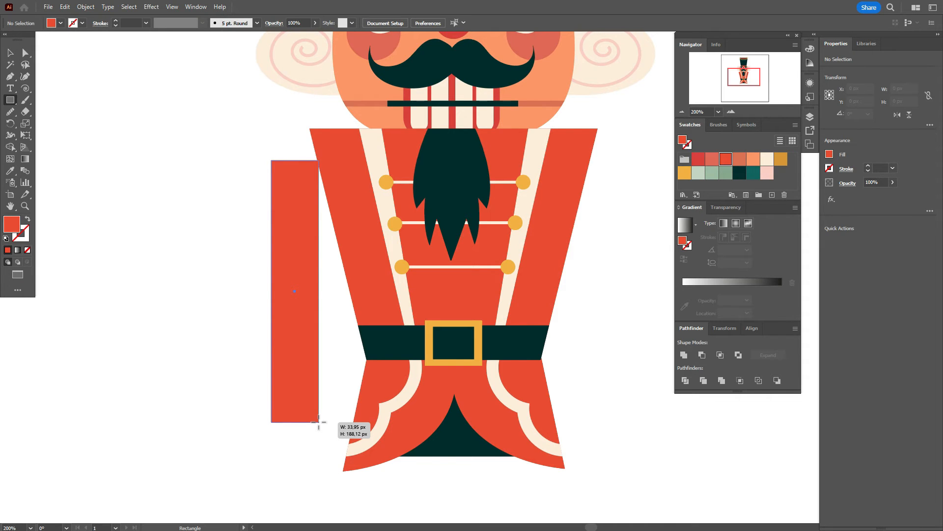
left_click_drag(318, 422, 319, 422)
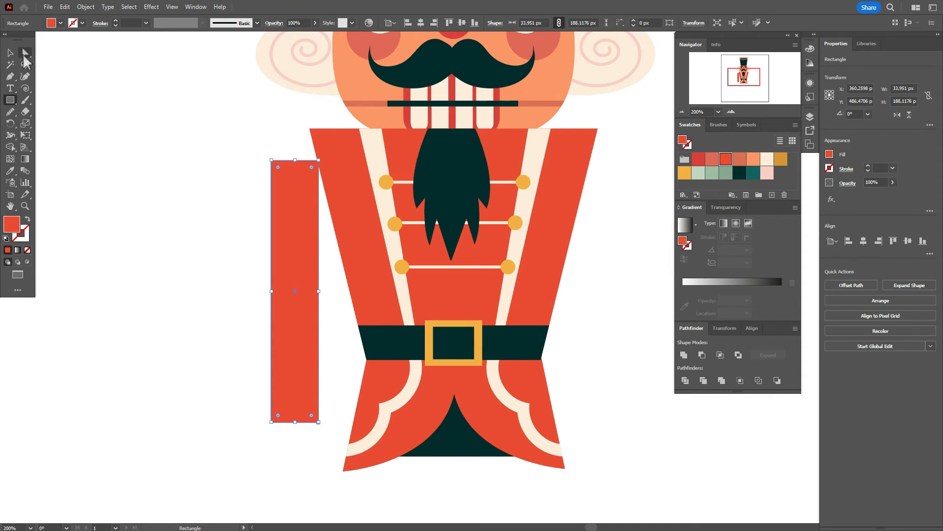
Shift the red arm slightly away from the coat and widen its top by moving the upper inner corner outward about 7 px
left_click(25, 53)
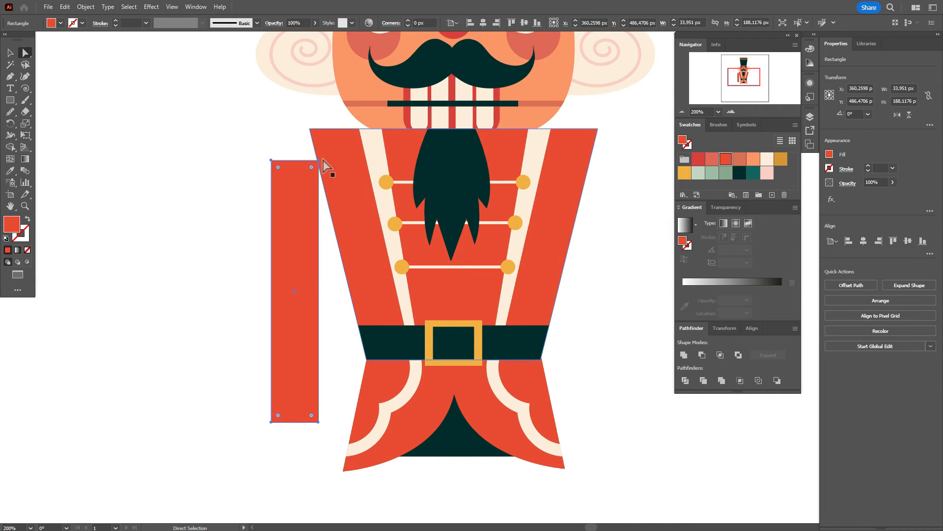
left_click_drag(293, 195, 287, 193)
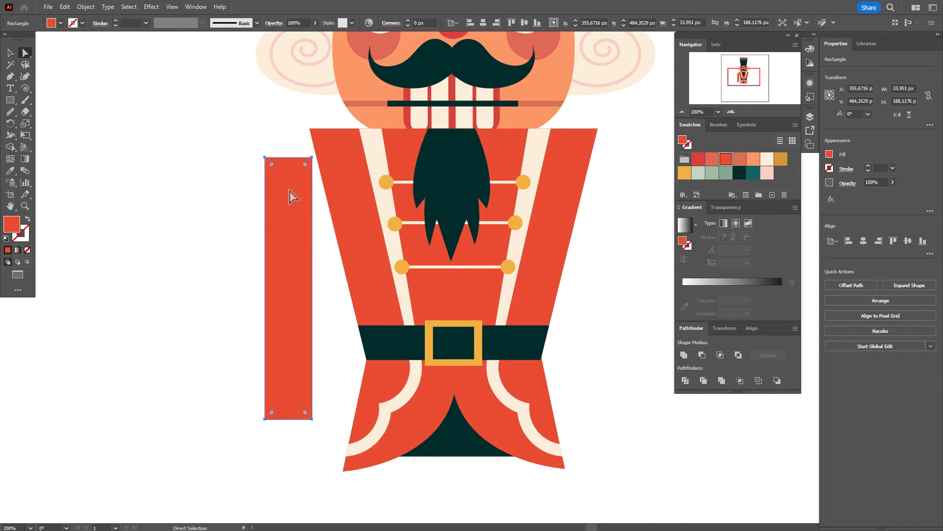
left_click(313, 157)
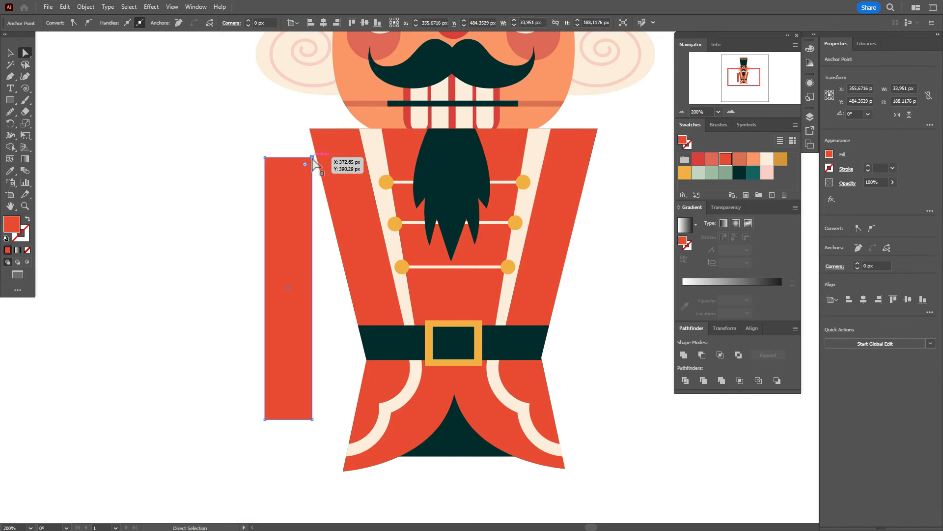
left_click_drag(313, 158, 322, 157)
key("v")
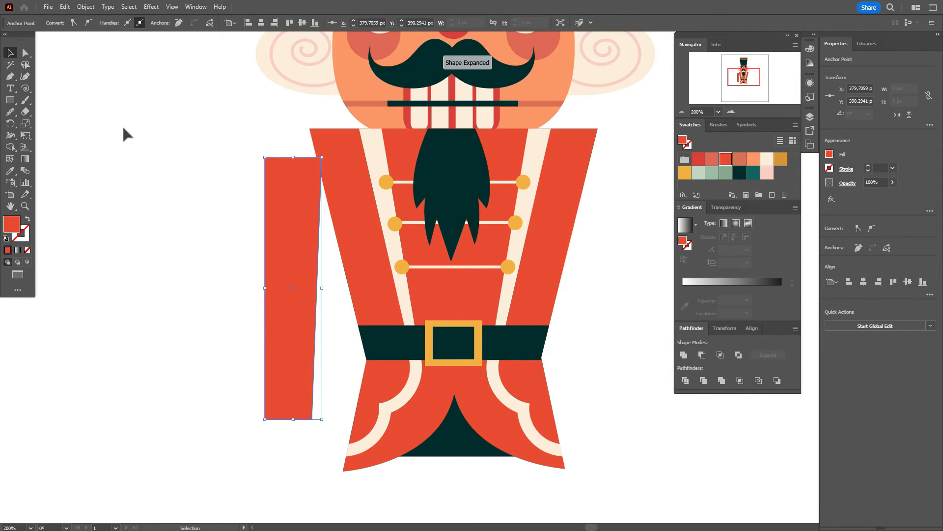
left_click(141, 157)
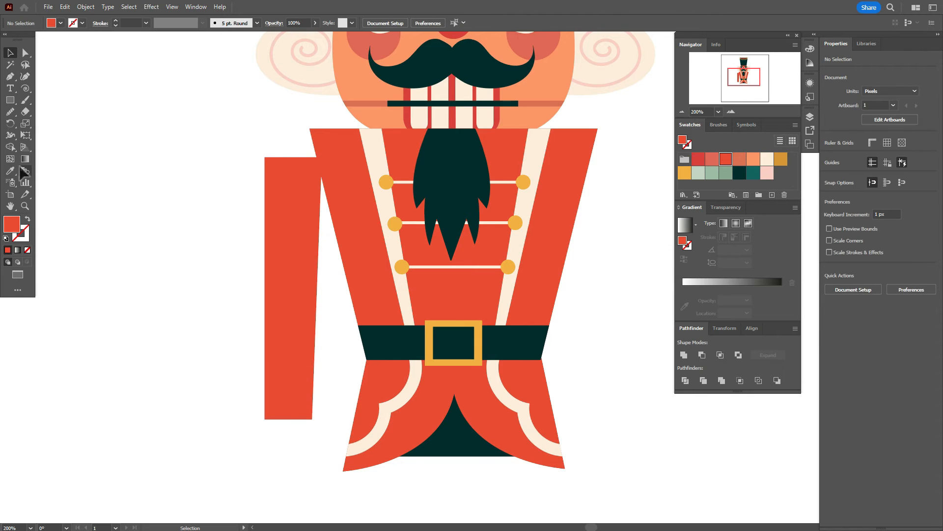
Draw a rectangle about 52 by 46 px over the arm's top, filled with the yellow sampled from a coat button
key("i")
left_click(393, 224)
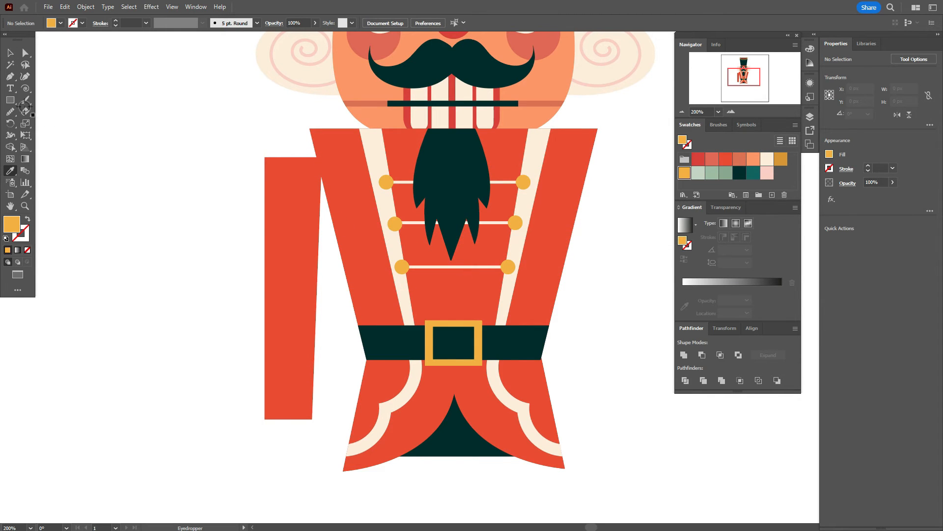
left_click(10, 99)
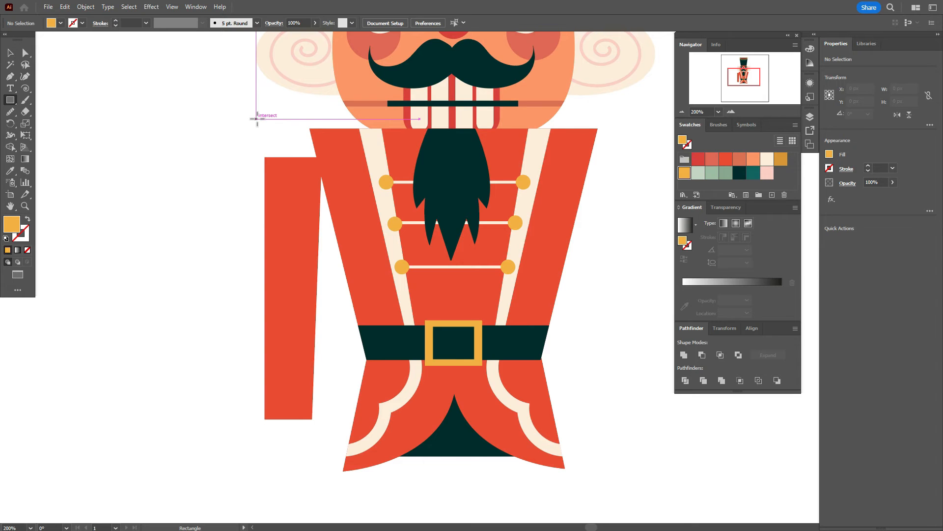
left_click_drag(255, 118, 328, 183)
Round both upper corners of the yellow shoulder piece fully, to a radius of about 26 px
key("a")
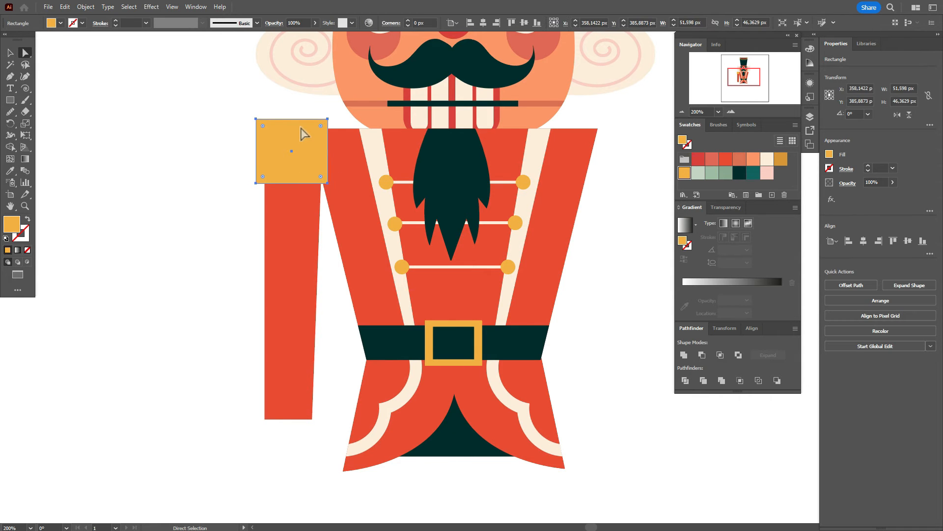
left_click(257, 119)
left_click(328, 119, "shift")
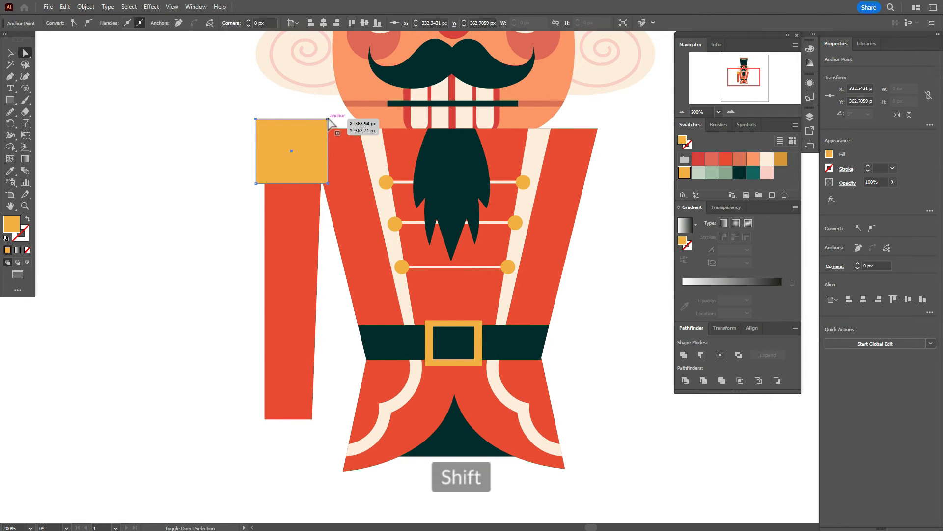
left_click_drag(265, 129, 286, 164)
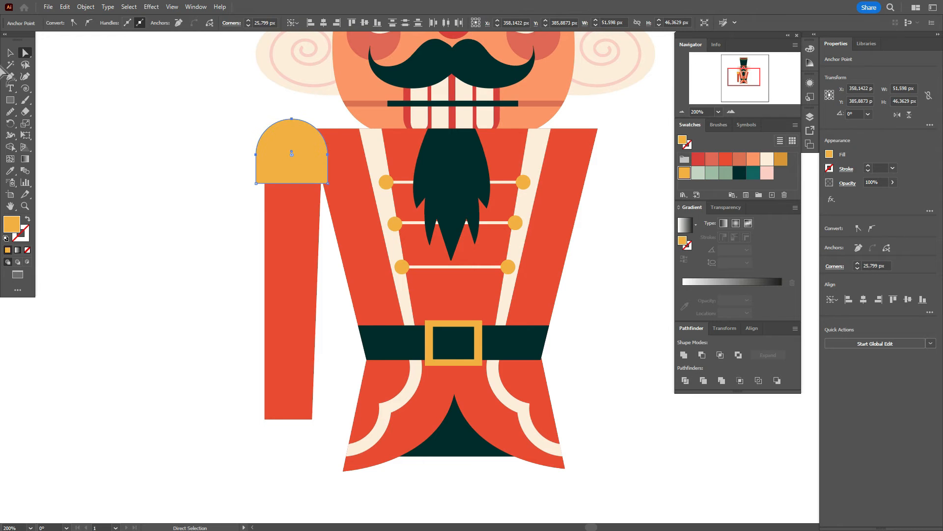
left_click(10, 54)
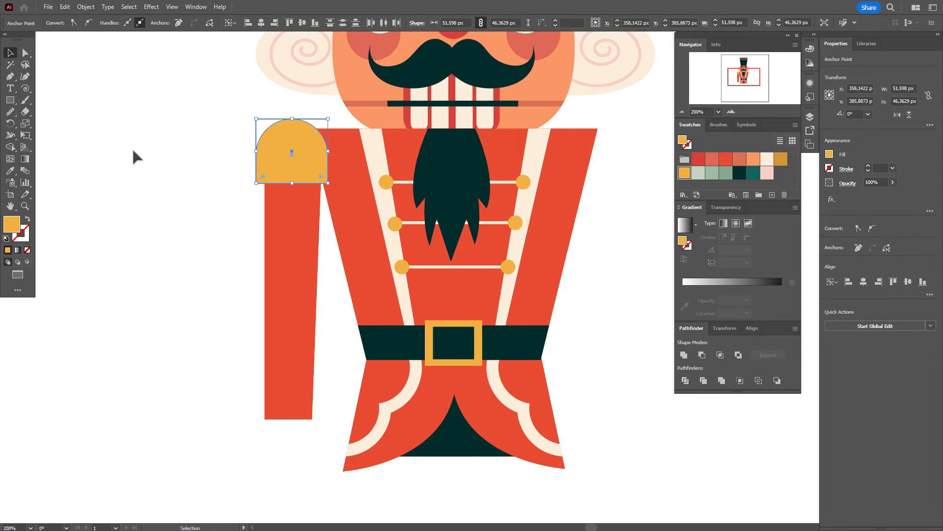
left_click(132, 151)
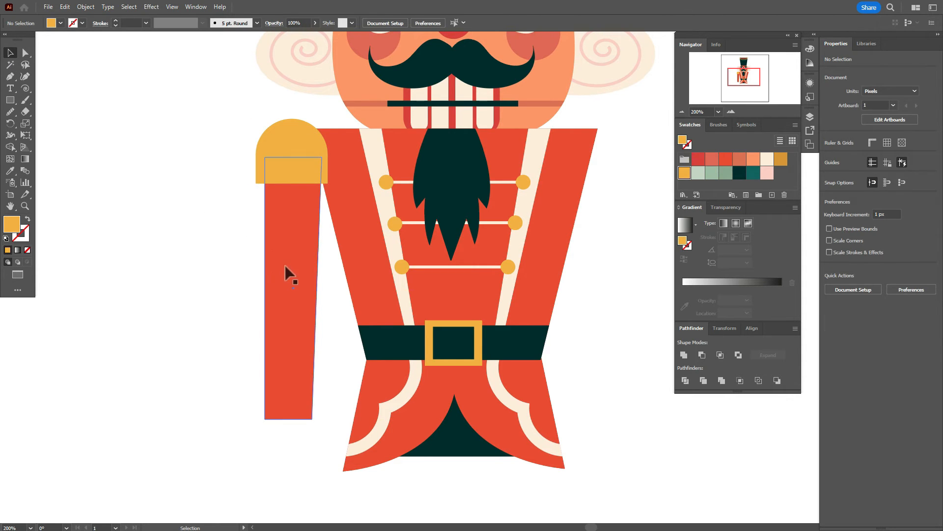
Center the red arm beneath the yellow shoulder piece and move both up slightly
left_click_drag(285, 266, 283, 266)
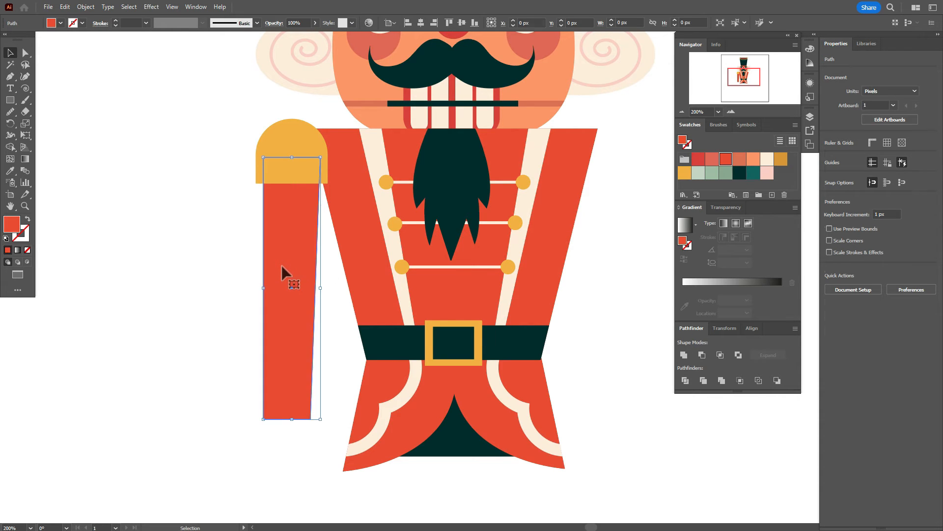
left_click(297, 157, "shift")
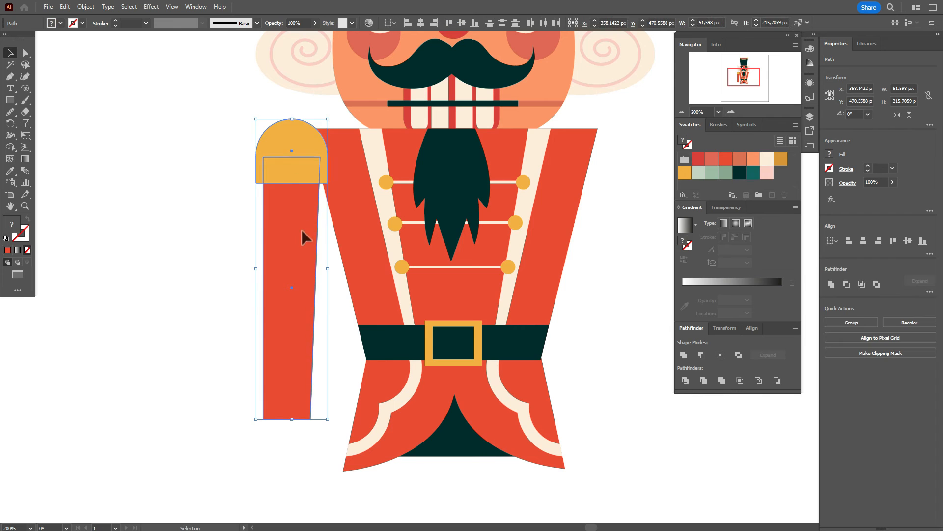
left_click_drag(302, 229, 302, 225)
left_click(229, 177)
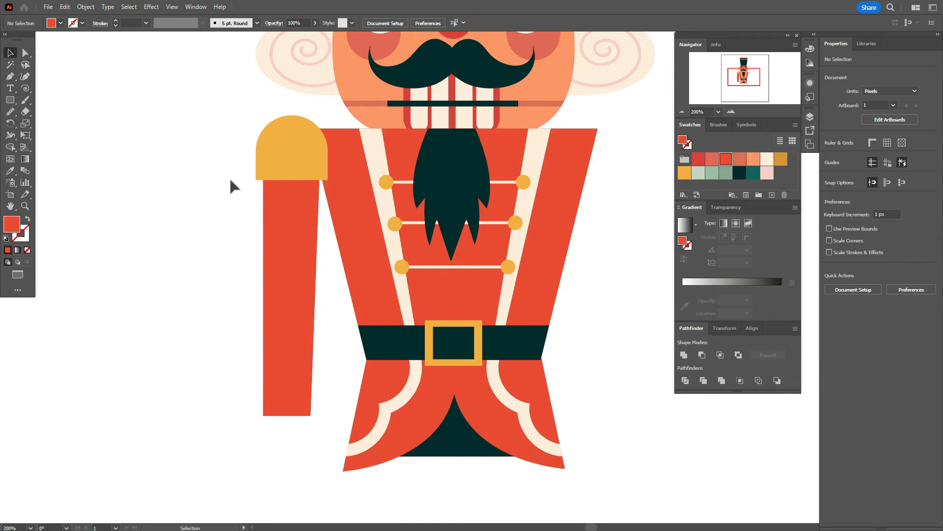
Shorten the yellow shoulder piece to a height of about 42 px
left_click(287, 167)
left_click_drag(328, 147, 318, 149)
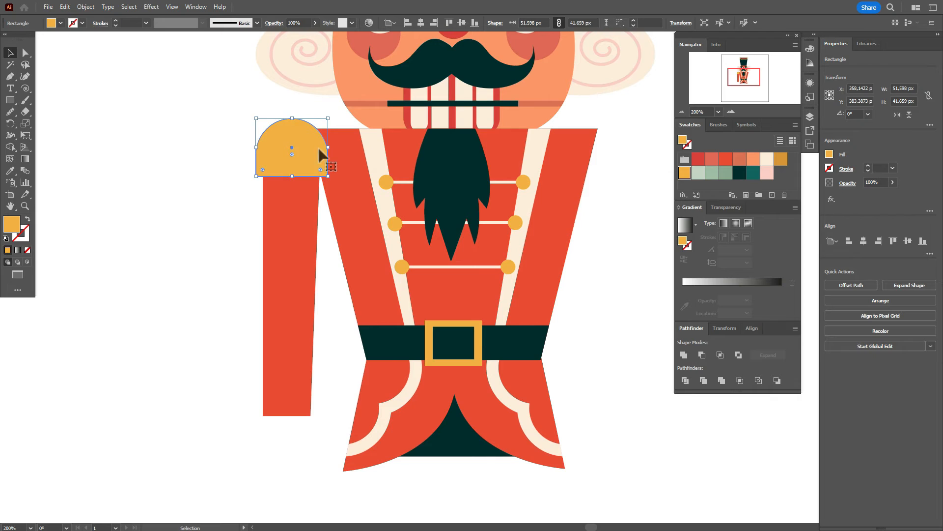
left_click(337, 236)
left_click(250, 250)
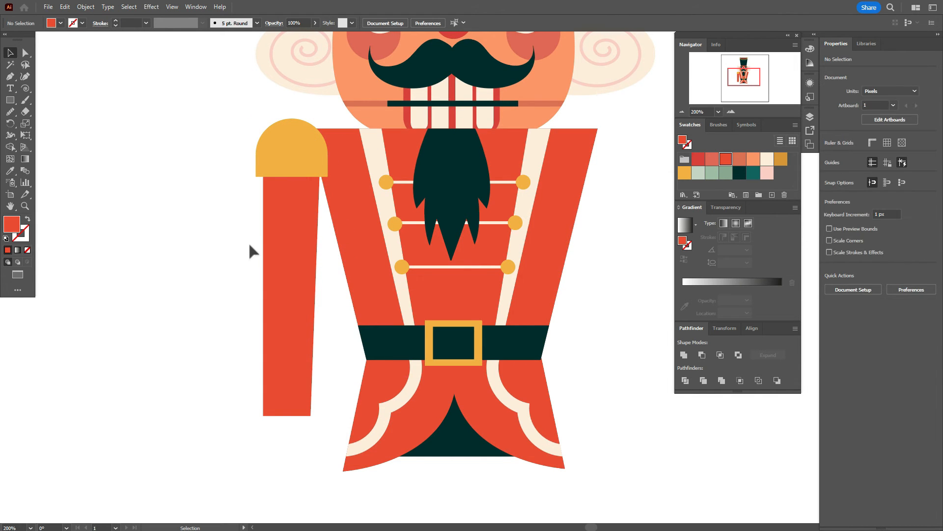
Move the arm and its shoulder piece together slightly up and away from the coat
left_click(271, 230)
left_click(287, 140, "shift")
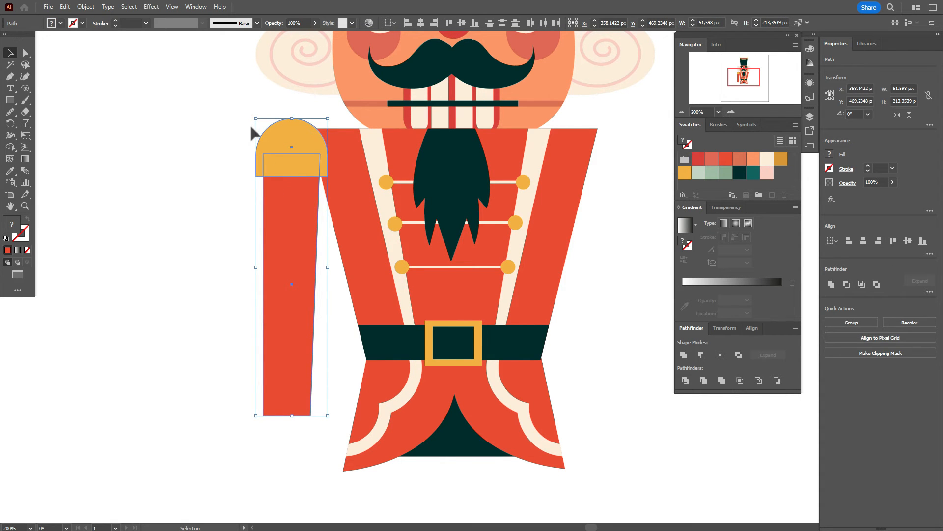
left_click(222, 209)
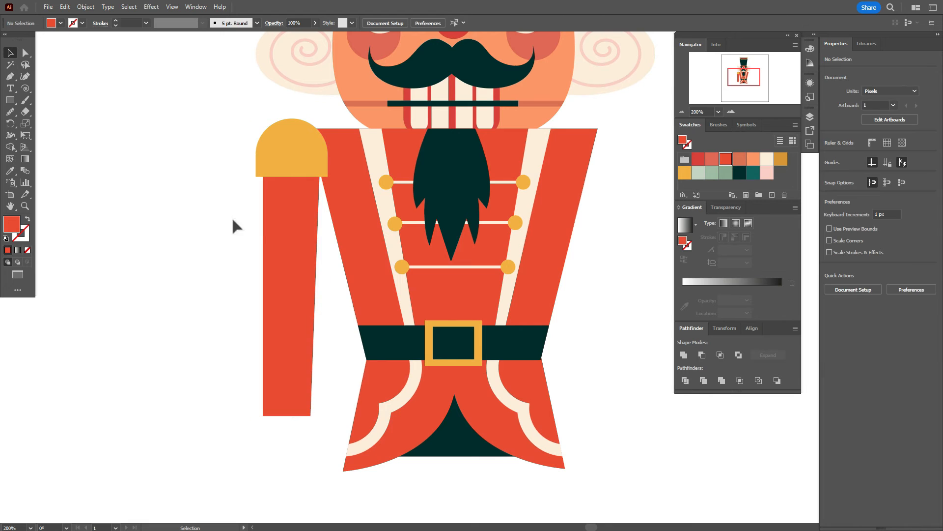
left_click(293, 173, "shift")
left_click(301, 216, "shift")
left_click_drag(303, 222, 300, 220)
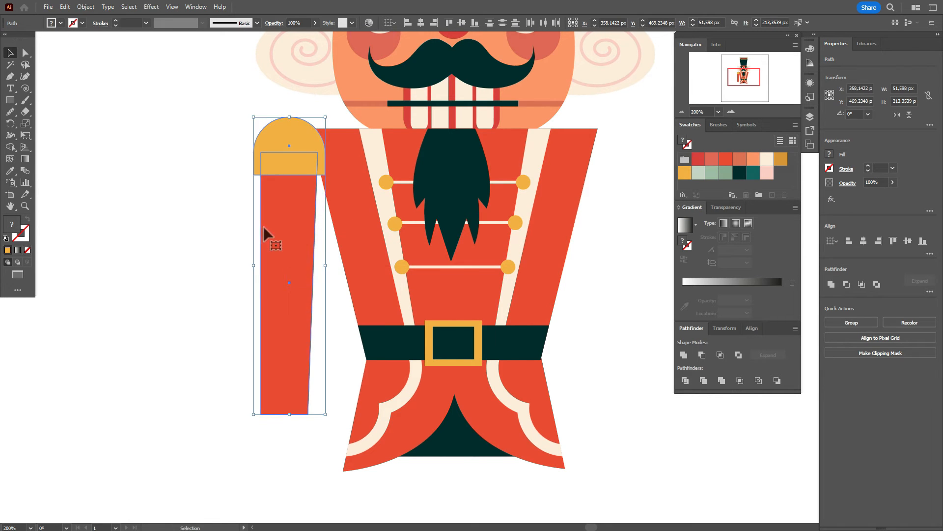
left_click(200, 235)
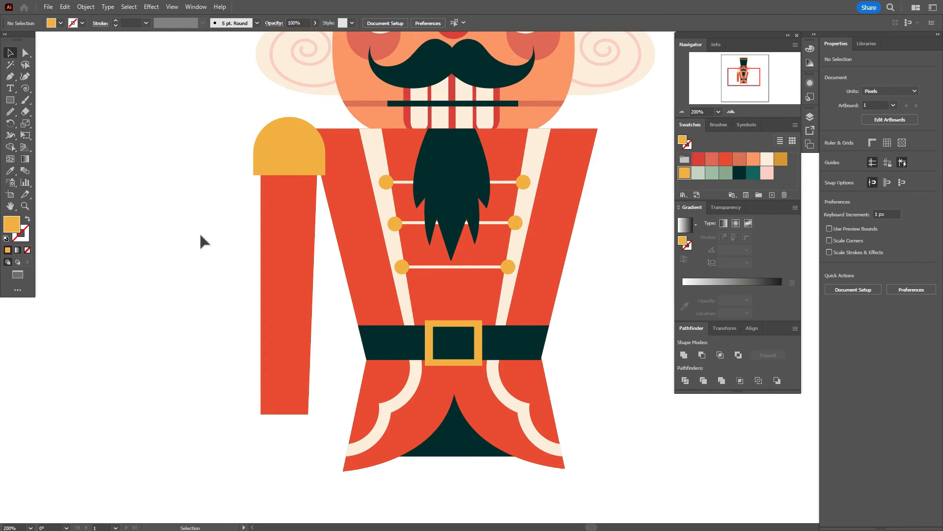
Draw a cuff rectangle about 60 by 34 px across the arm's lower end, using the cream sampled from the coat trim
left_click(10, 171)
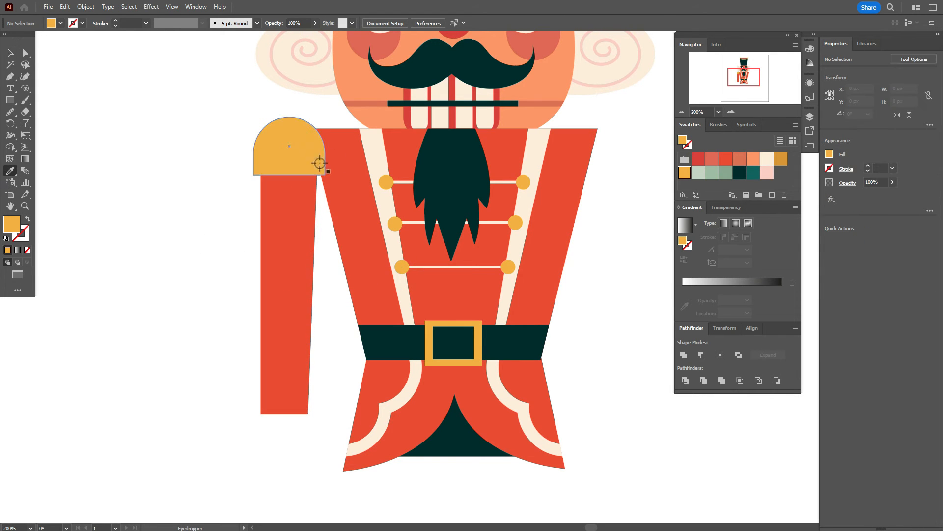
left_click(373, 154)
key("h")
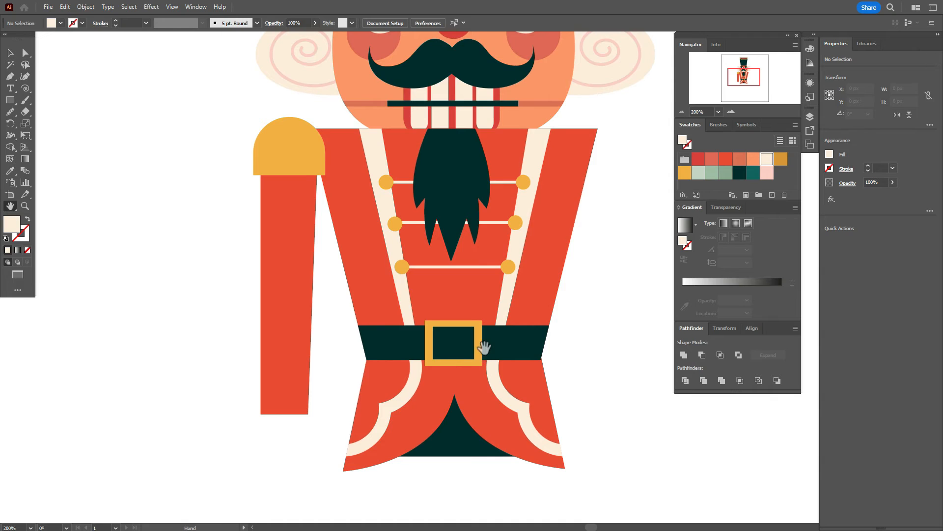
left_click_drag(484, 347, 468, 280)
left_click(10, 100)
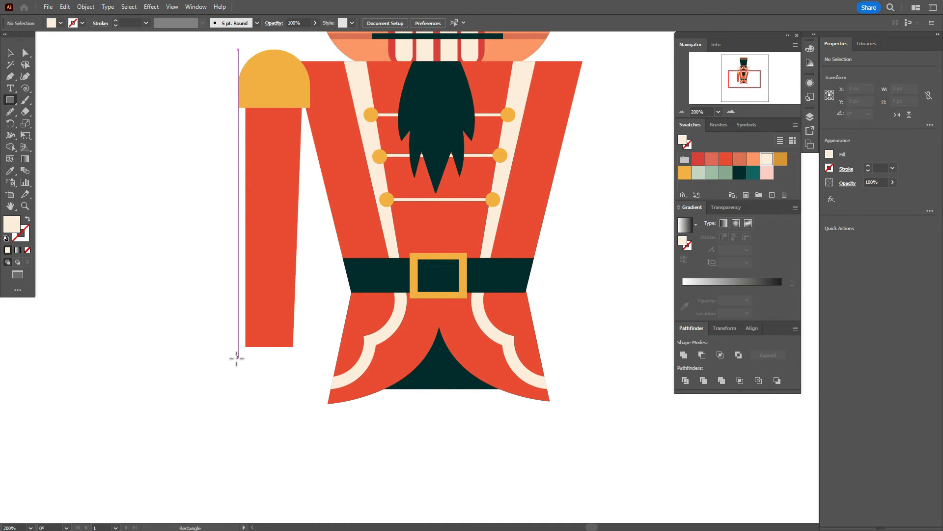
left_click_drag(233, 336, 317, 383)
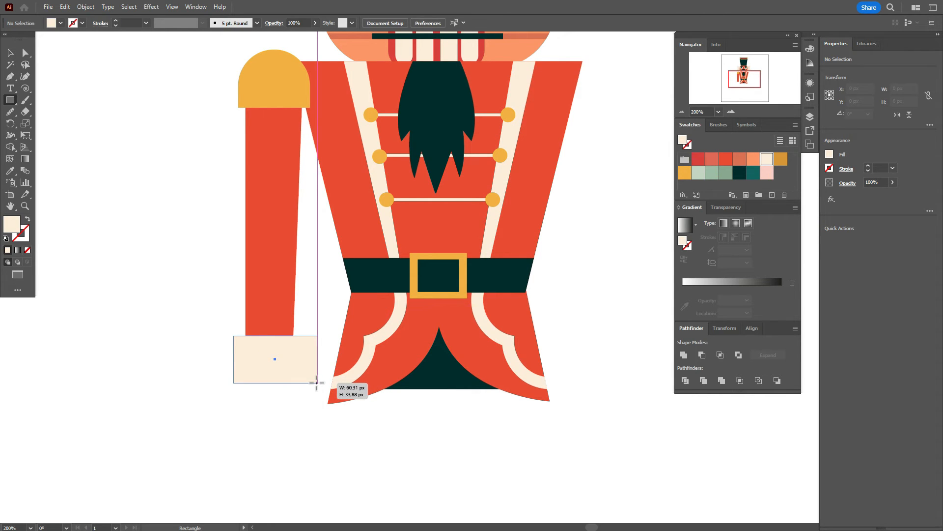
left_click_drag(317, 382, 292, 363)
Taper the cream cuff symmetrically into a trapezoid with a narrower lower edge using Free Transform's perspective distortion
key("v")
left_click(25, 137)
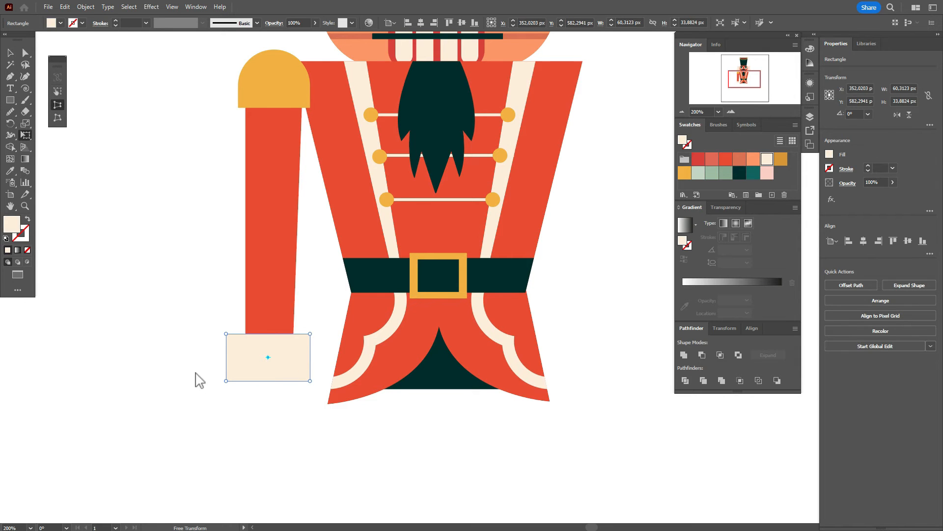
left_click_drag(226, 381, 245, 391)
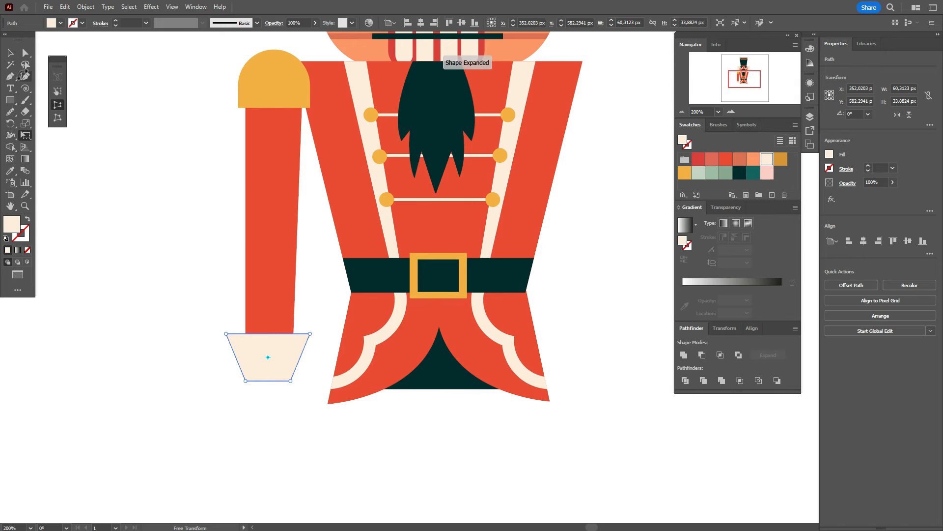
left_click(14, 55)
left_click(174, 240)
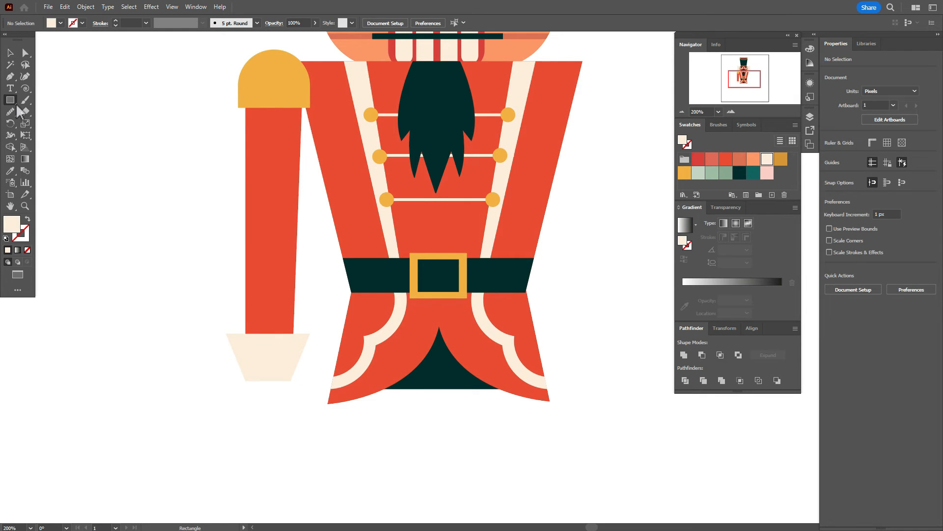
Draw a light pink ellipse about 66 by 36 px overlapping the cuff's upper edge
left_click_drag(17, 105, 45, 124)
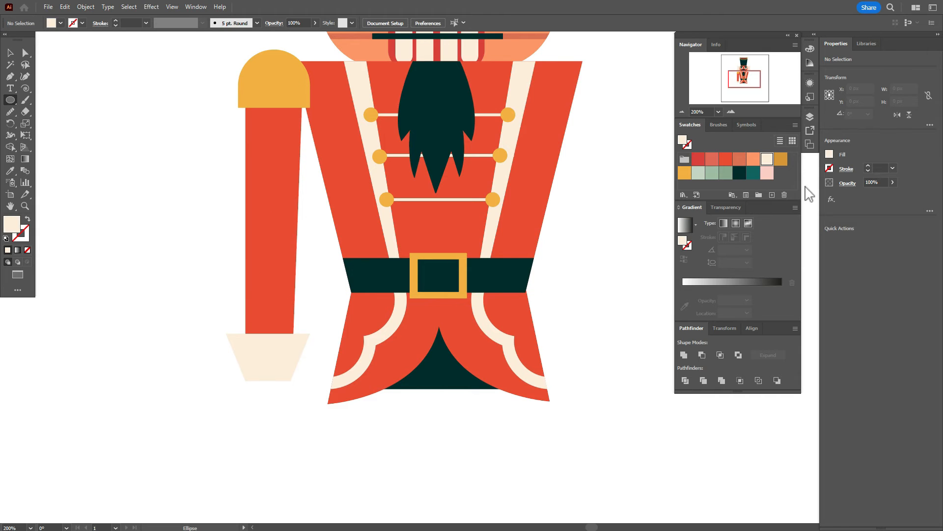
left_click(767, 174)
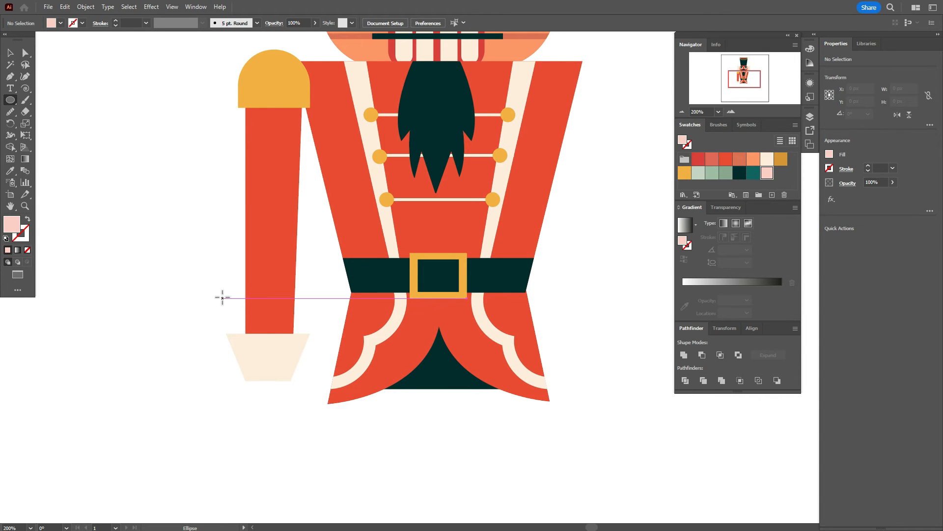
left_click_drag(222, 298, 314, 348)
left_click(12, 55)
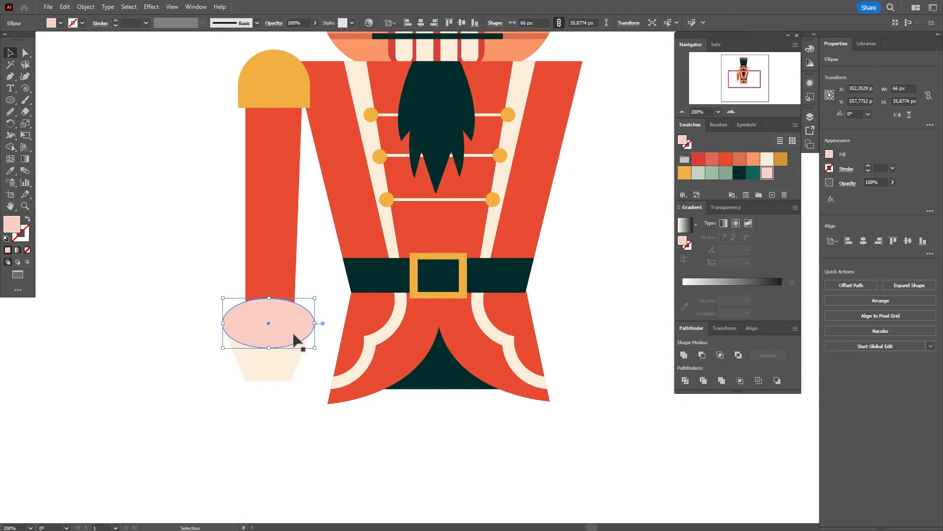
Resize the pink ellipse to about 60 by 33 px so its ends align with the cuff's upper corners
mouse_move(293, 331)
left_mouse_down()
mouse_move(270, 345)
mouse_move(277, 325)
left_mouse_up()
left_click(290, 369, "shift")
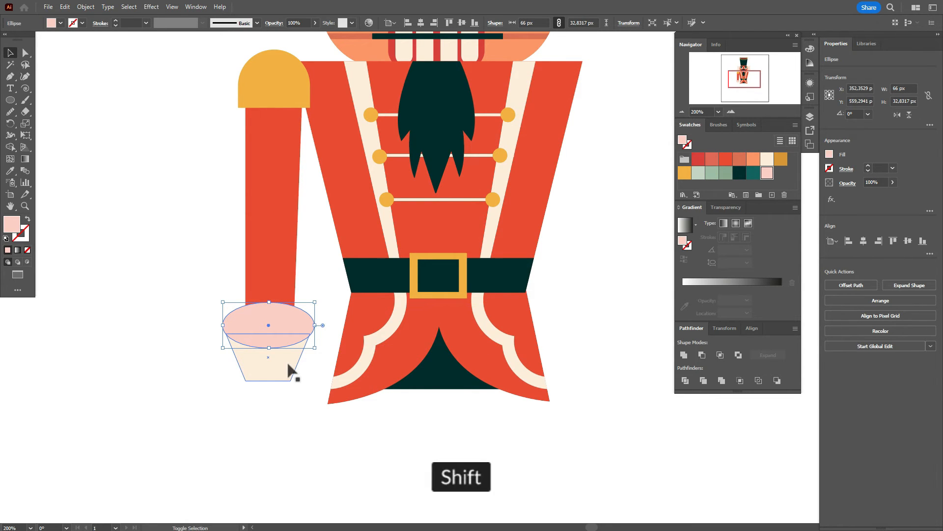
left_click_drag(314, 326, 314, 326)
left_click(303, 362, "shift")
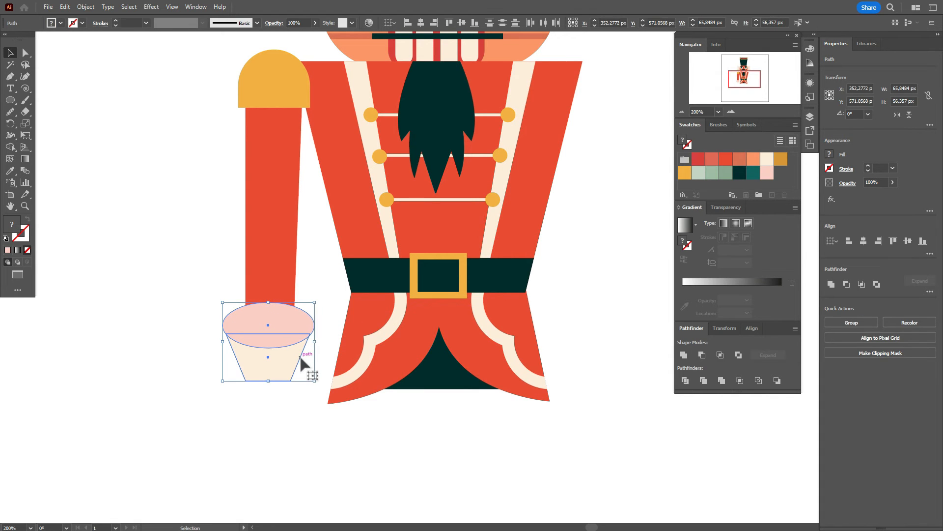
left_click(317, 317)
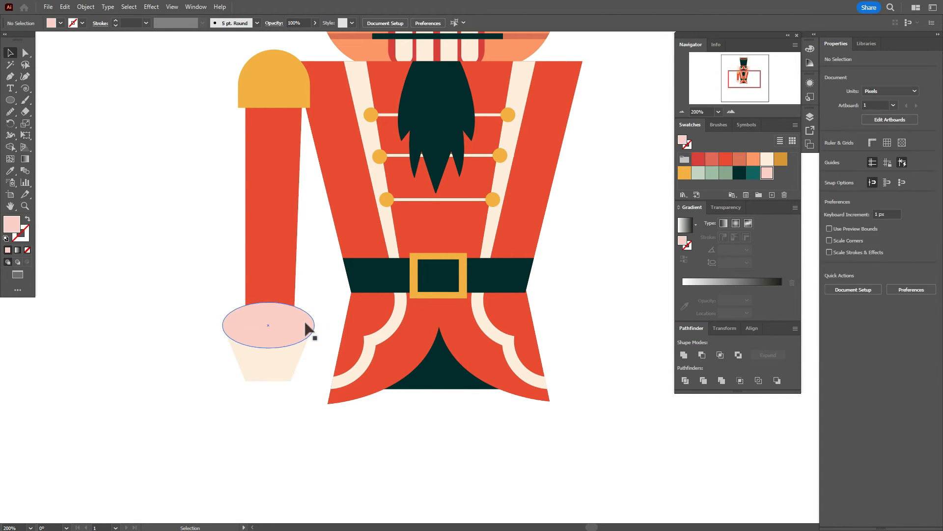
left_click(305, 325)
left_click_drag(319, 329, 314, 330)
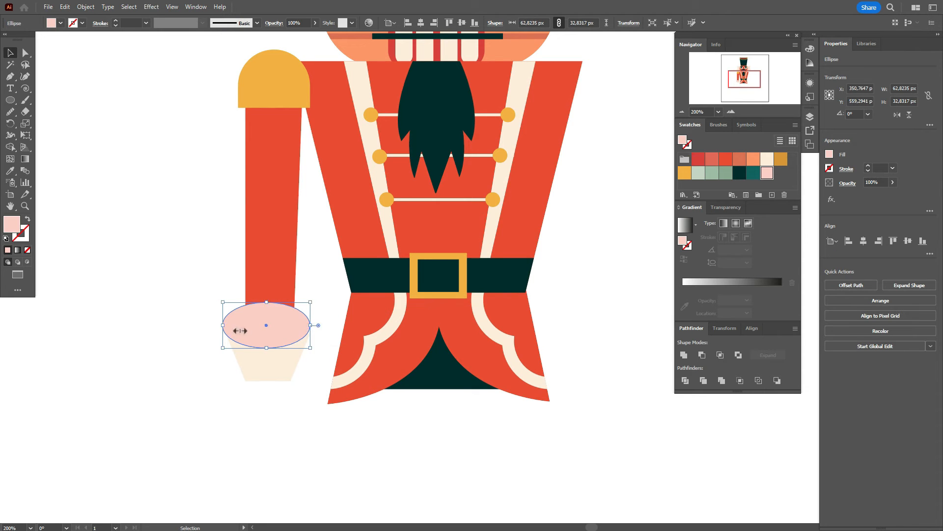
left_click_drag(222, 326, 226, 326)
left_click(258, 371, "shift")
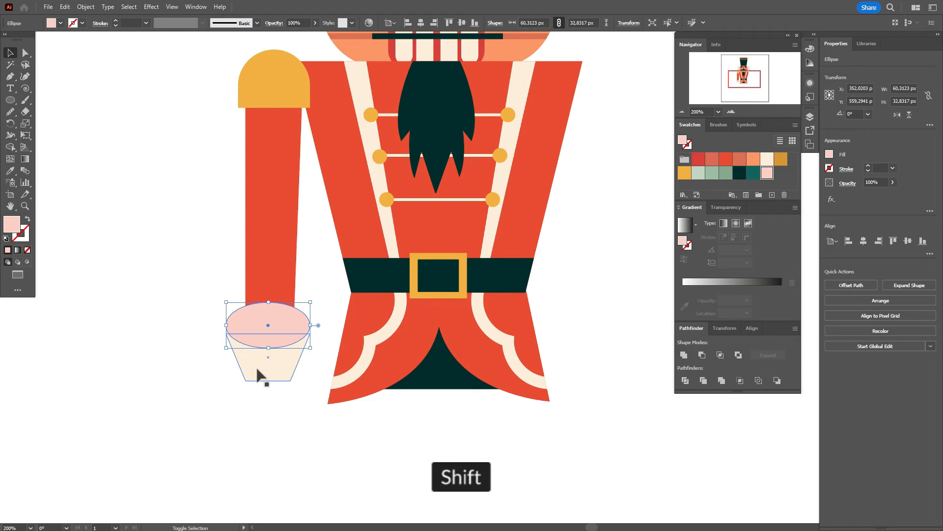
Nudge the pink ellipse 2 px up and flatten it by lowering its upper edge
key("Up")
key("Up")
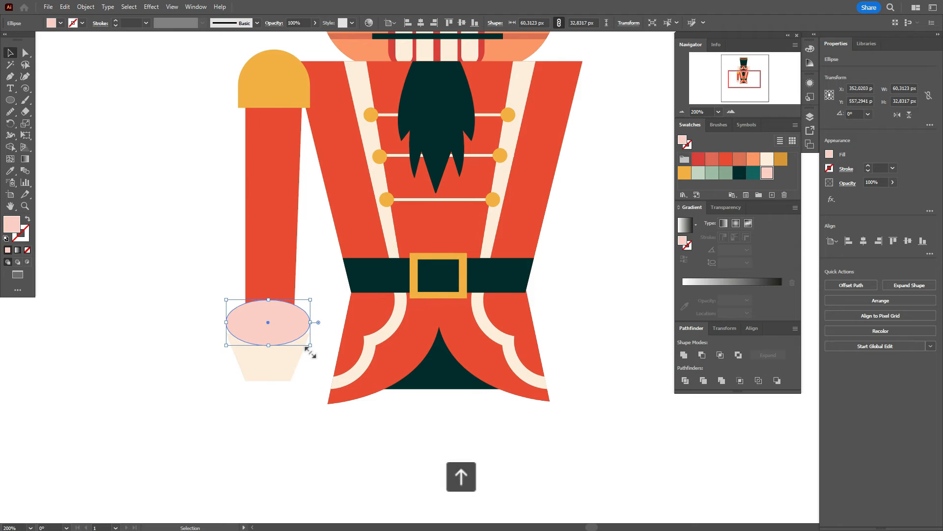
left_click_drag(270, 301, 270, 308)
Remove the part of the pink ellipse above the cuff's upper edge with the Shape Builder
left_click(274, 374, "shift")
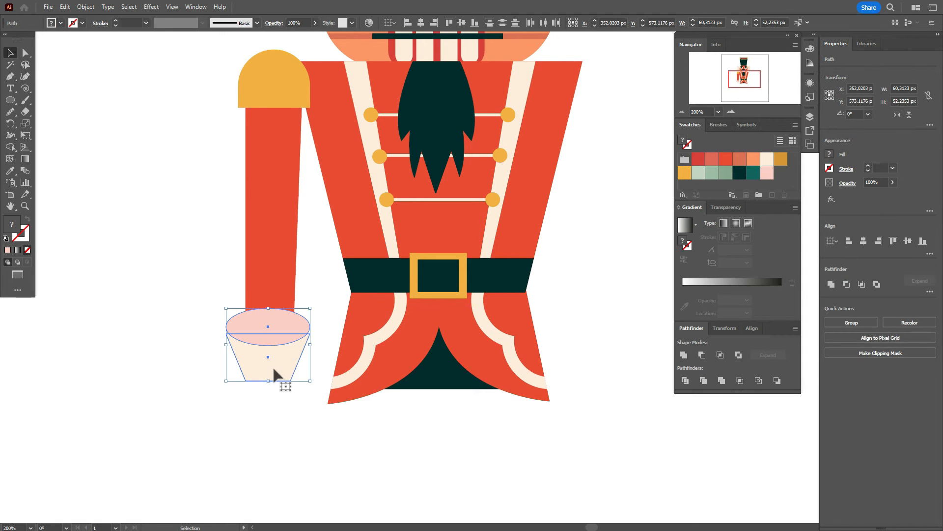
left_click(10, 146)
left_click(257, 323, "alt")
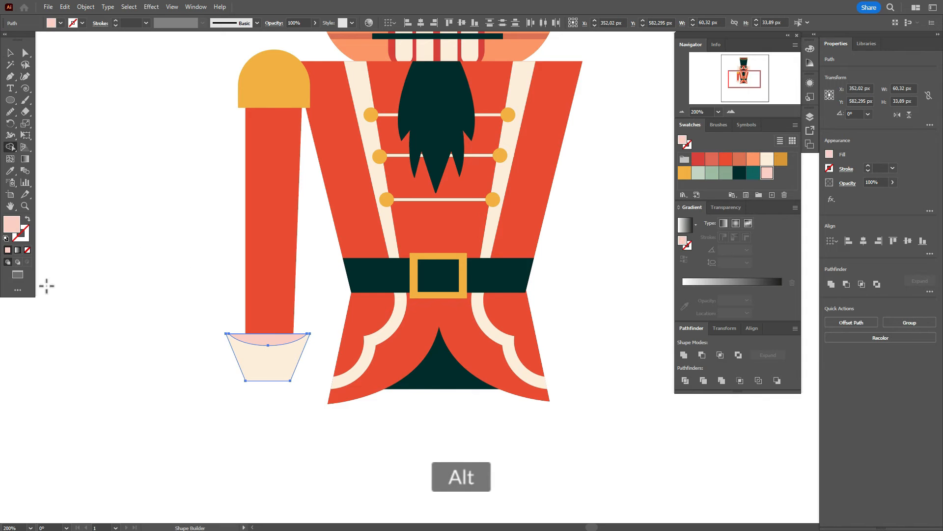
key("v")
left_click(41, 80)
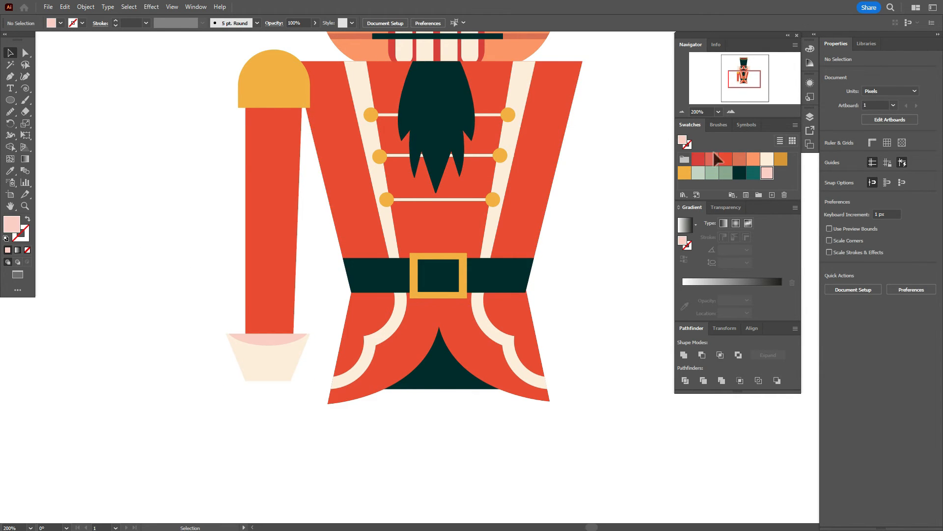
Draw a dark green button circle about 8 px across near the cuff's lower right corner
left_click(739, 173)
left_click(10, 100)
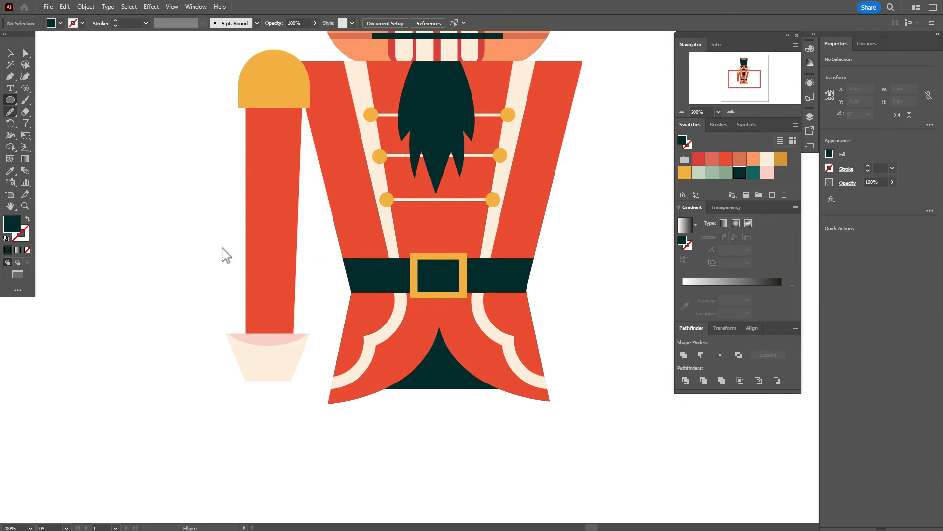
left_click_drag(280, 362, 289, 370)
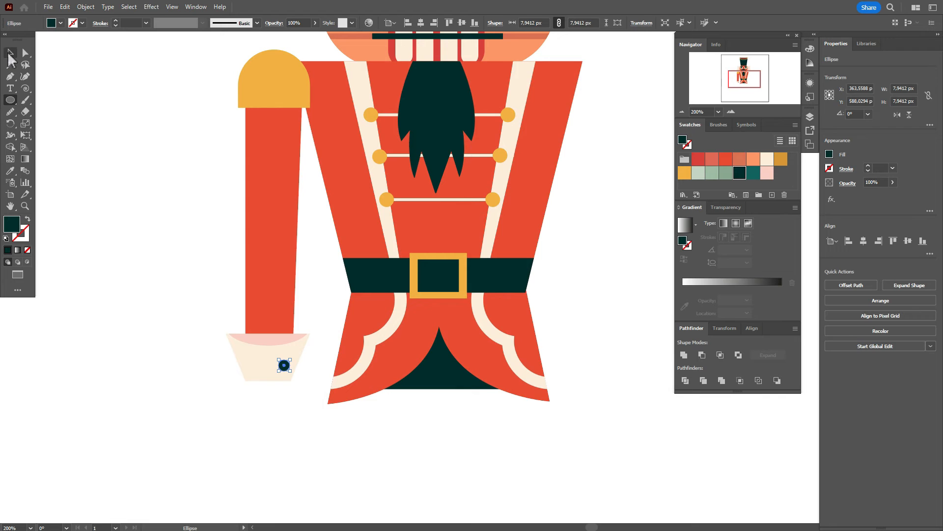
key("v")
left_click(136, 174)
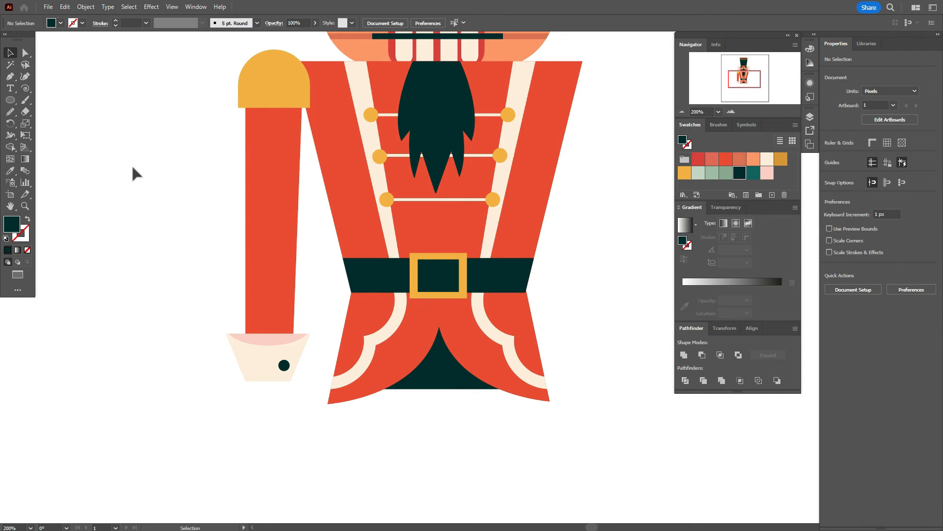
Enlarge the cuff button to about 9.7 px across and nudge it slightly up
left_click(284, 365)
left_click_drag(295, 358, 284, 365)
left_click(310, 364)
key("Up")
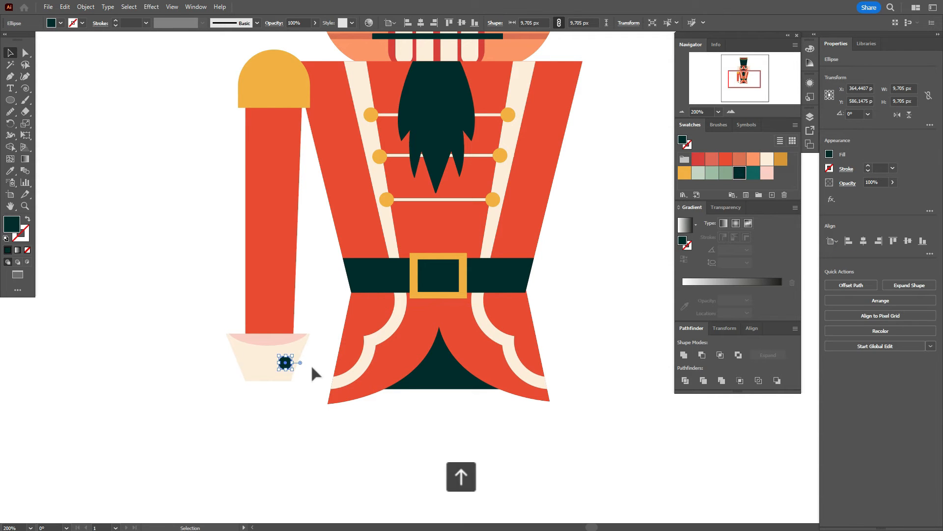
left_click(313, 366)
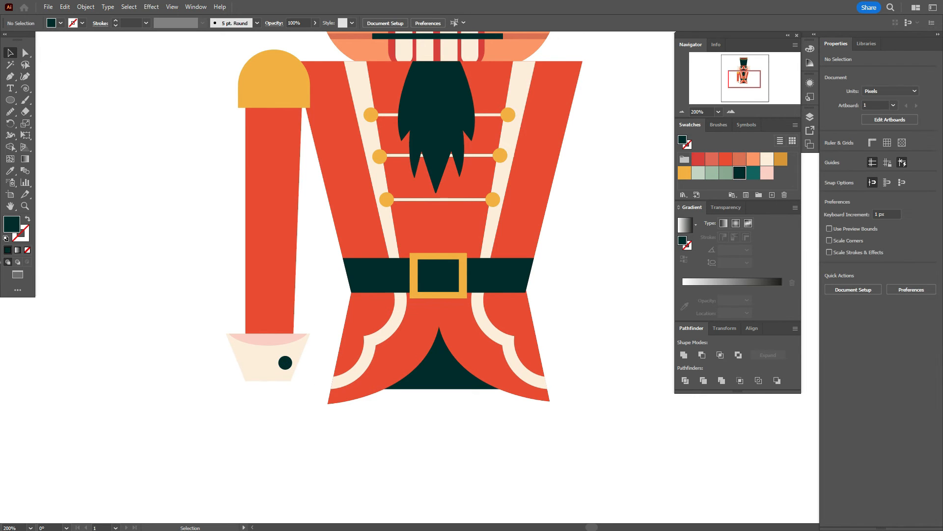
Taper the red sleeve further by moving its lower right corner inward along the cuff
left_click(11, 206)
left_click_drag(382, 304, 344, 302)
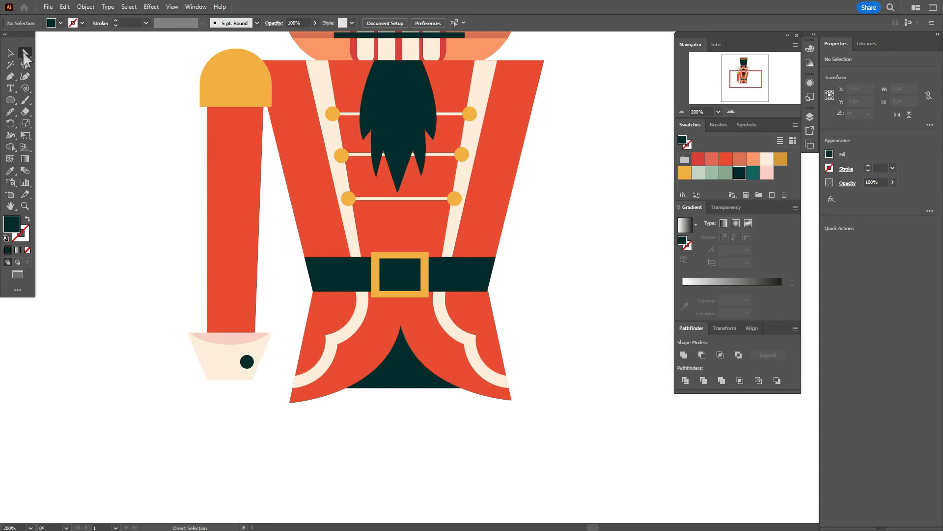
left_click_drag(254, 345, 253, 352)
left_click(159, 383)
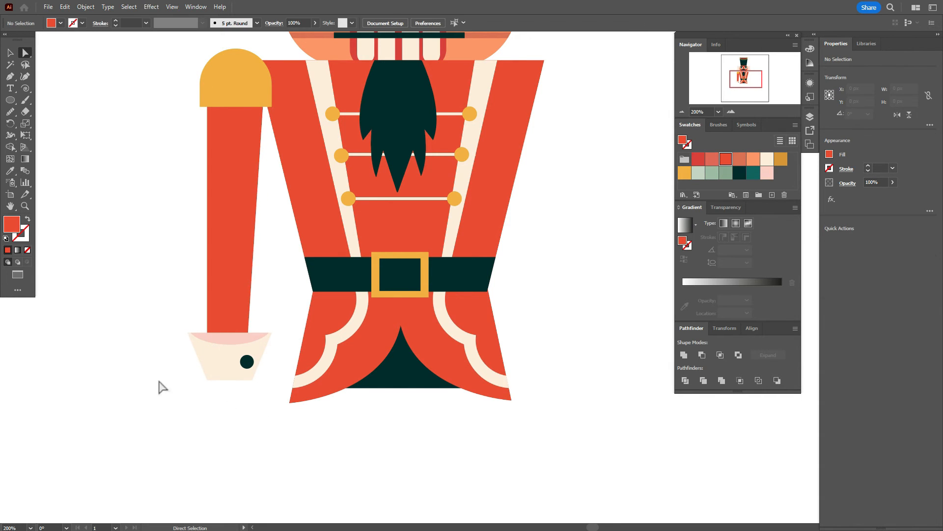
Draw an angular peach hand with a protruding thumb below the cuff as a closed Pen tool path
scroll(277, 307, "down", 1)
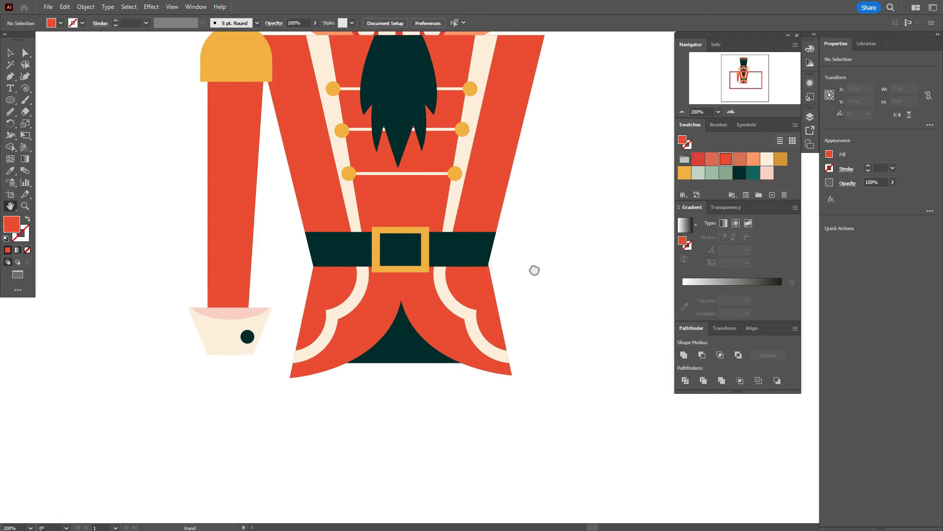
left_click(753, 158)
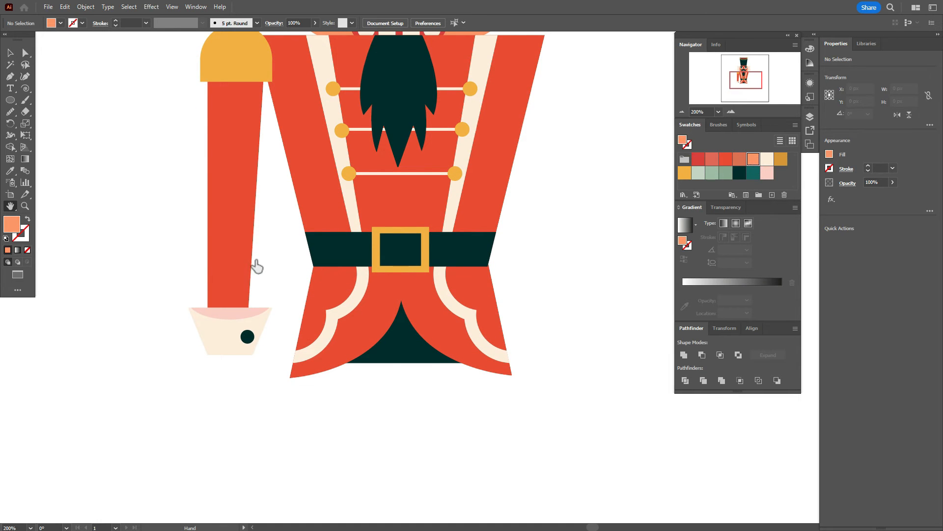
key("p")
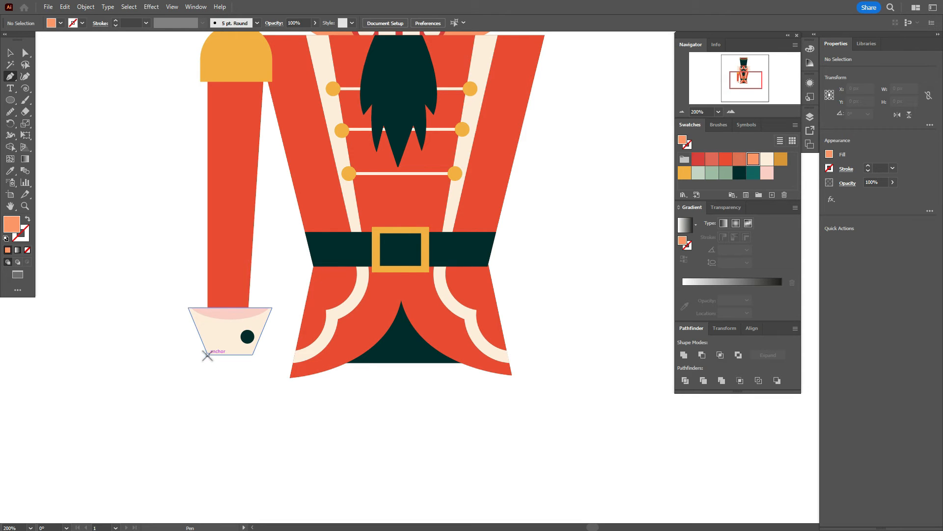
left_click(208, 354)
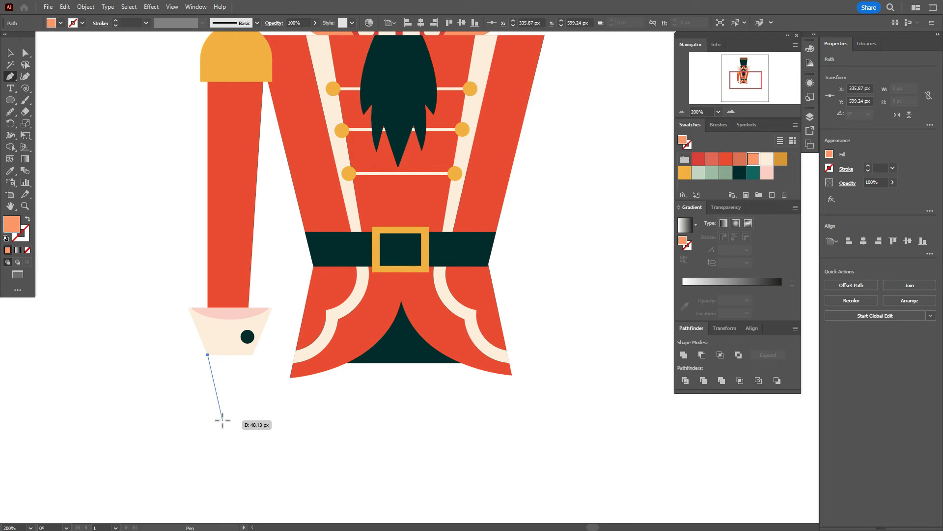
left_click(222, 420)
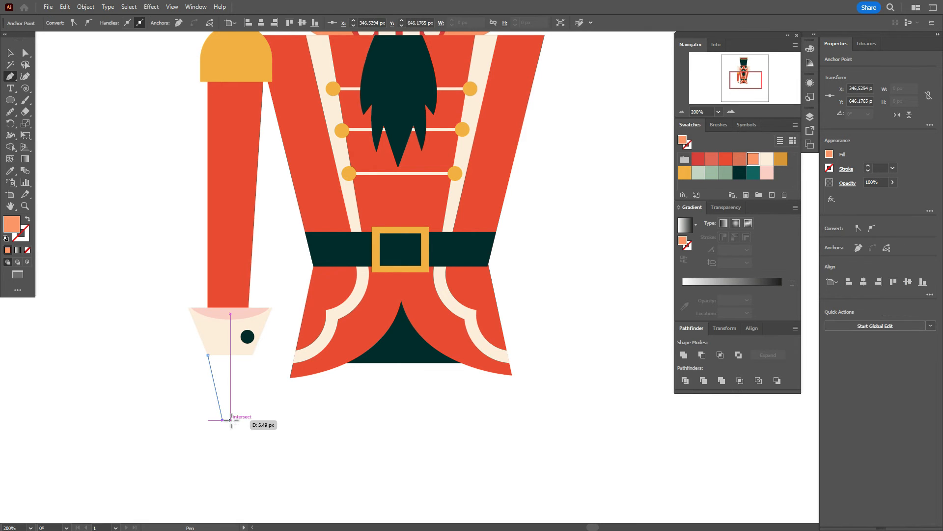
left_click(236, 420)
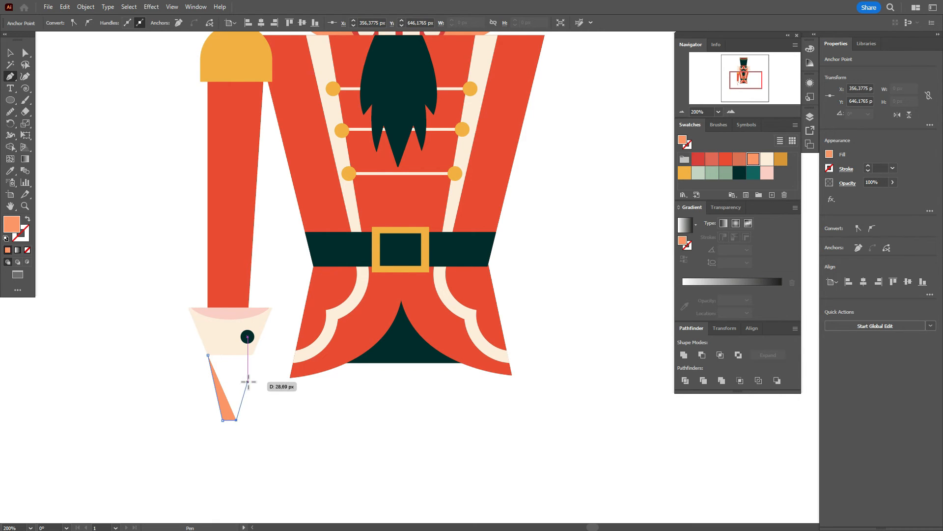
left_click(248, 381)
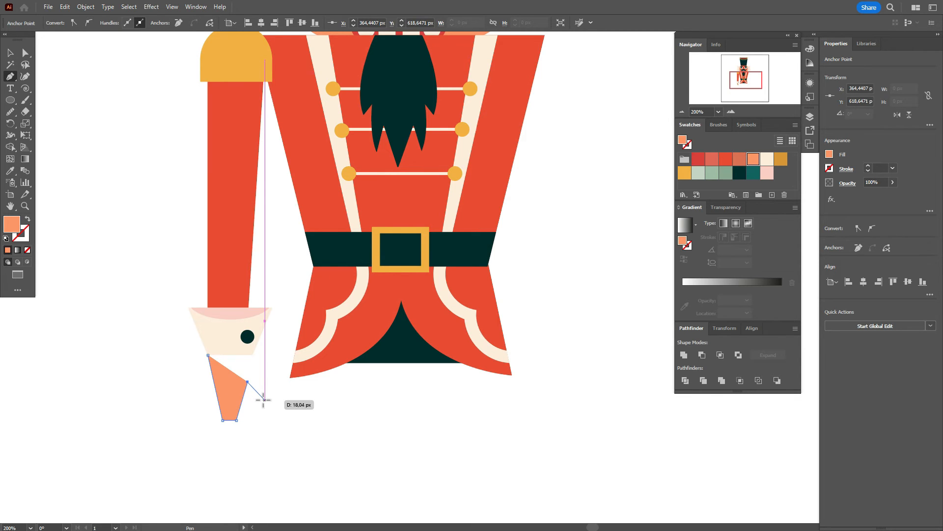
left_click(265, 399)
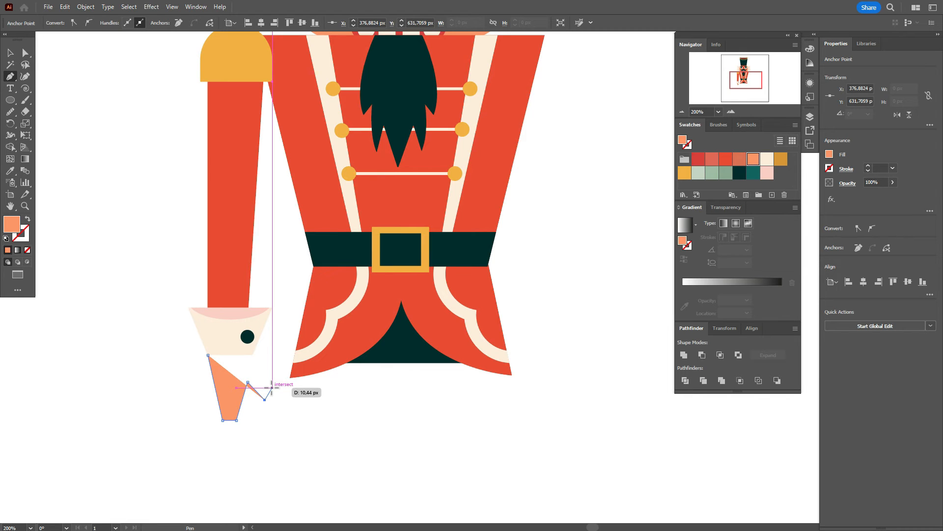
left_click(272, 388)
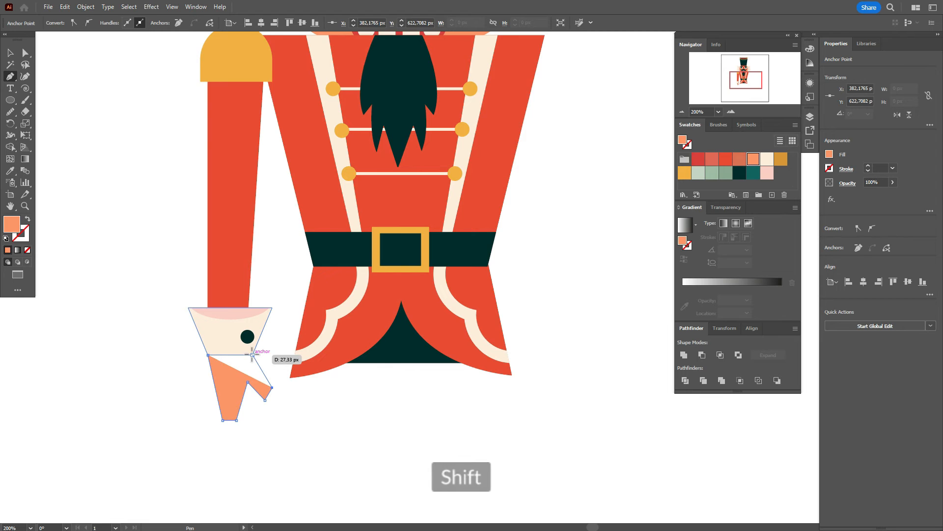
left_click(251, 353, "shift")
left_click(209, 353)
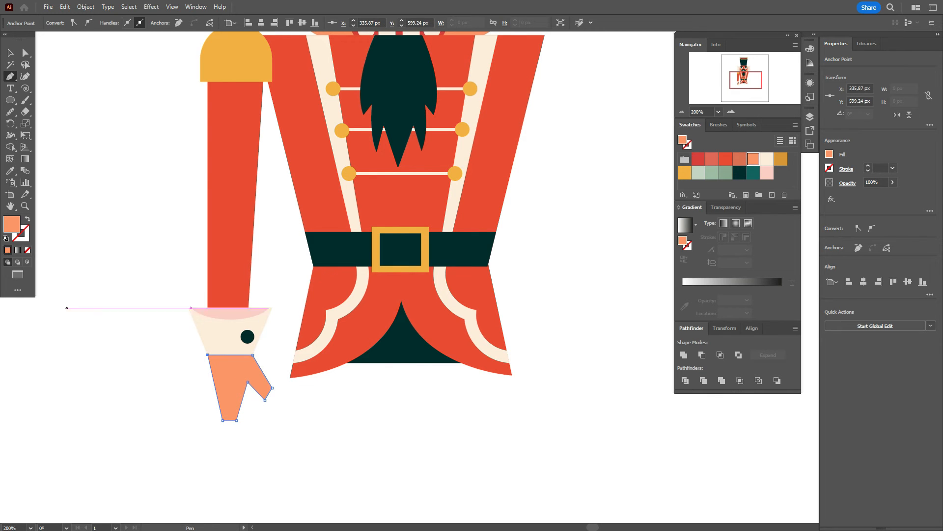
Scale the hand up proportionally to about 57 by 58 px, keeping it attached to the cuff's lower edge
left_click(10, 52)
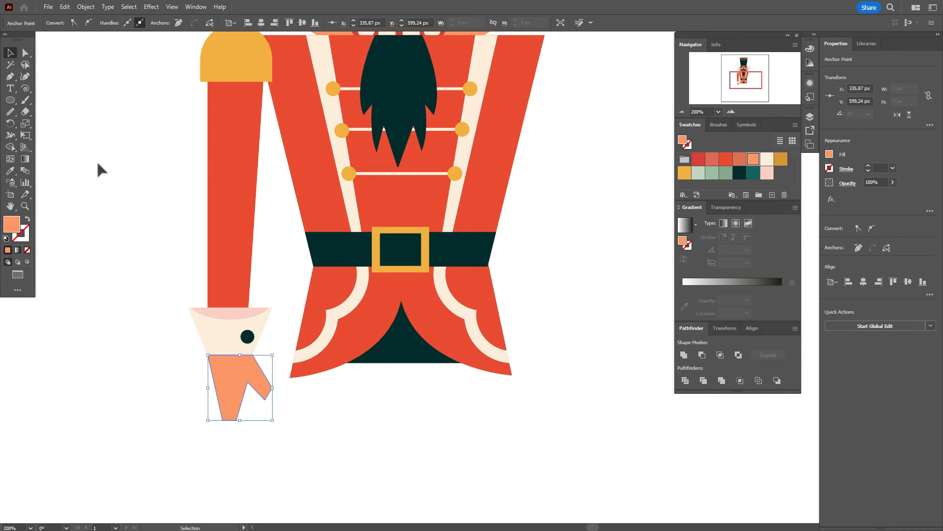
left_click(282, 422)
left_click(255, 390)
left_click_drag(239, 420, 244, 437)
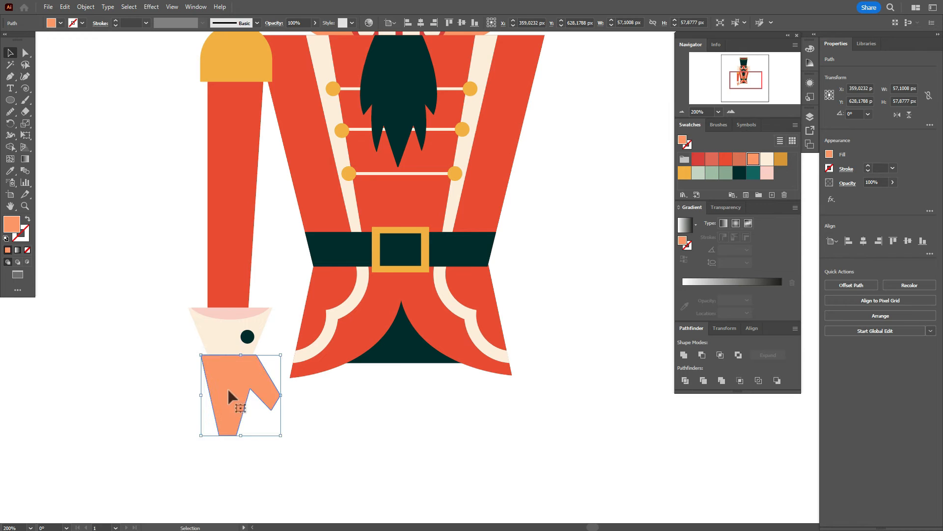
Snap the hand's two upper corners to the cuff's lower corners and round the thumb's upper outer corner
left_click(25, 207)
left_click(354, 315)
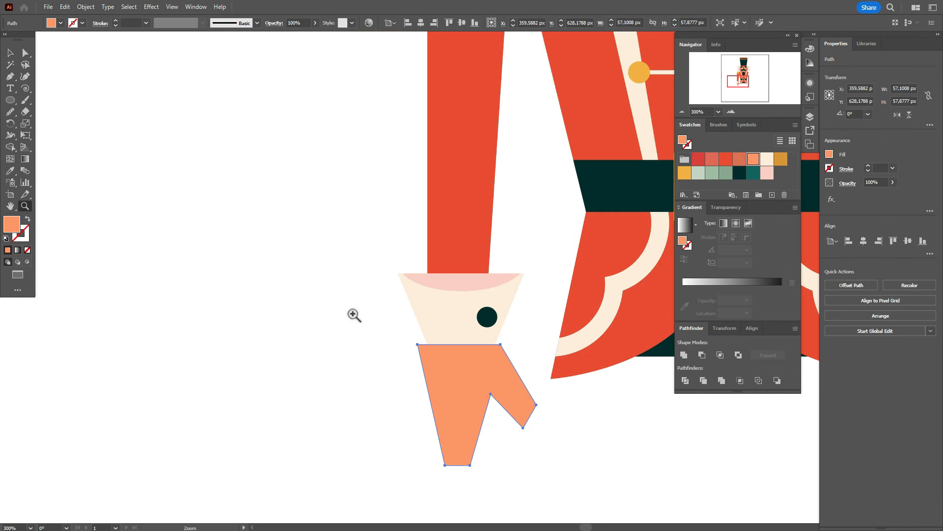
left_click(526, 366)
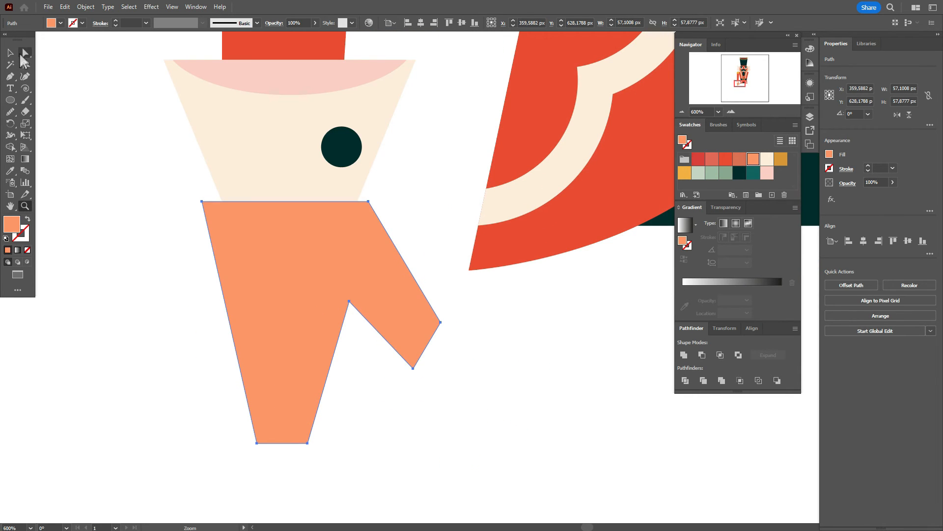
left_click(25, 53)
left_click_drag(202, 201, 222, 202)
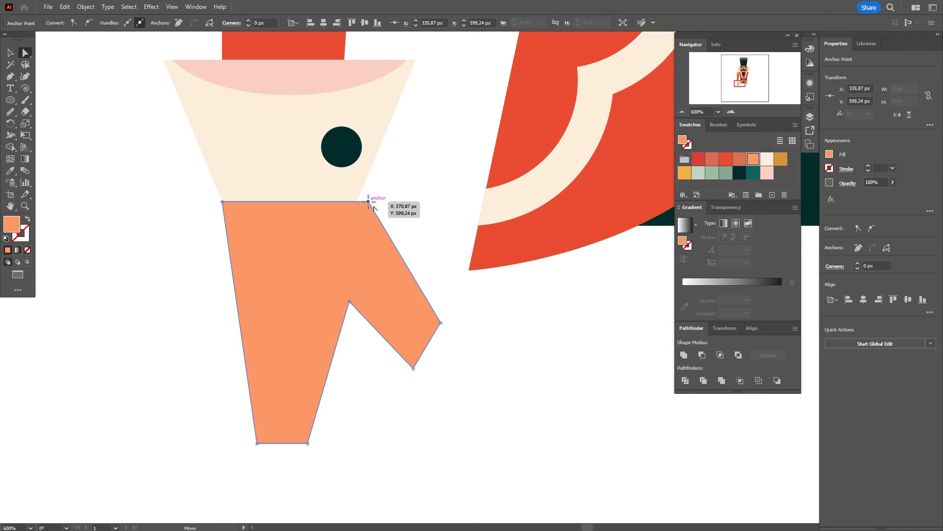
left_click_drag(368, 201, 357, 201)
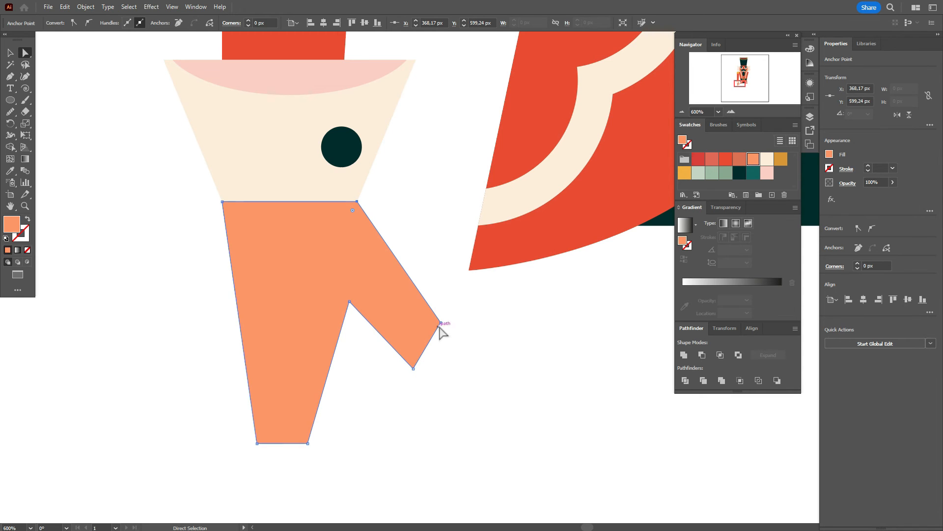
left_click_drag(440, 326, 375, 314)
left_click(491, 357)
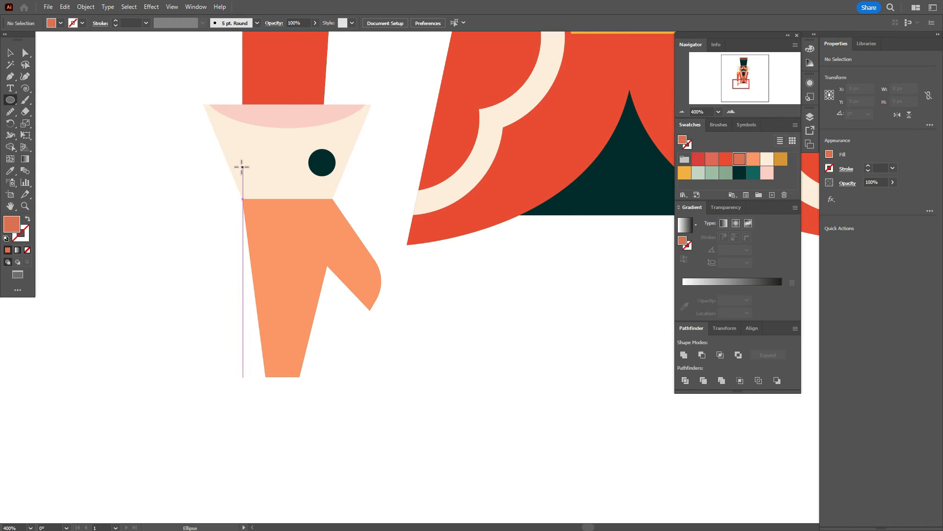
Draw a darker orange ellipse about 33 px wide across the hand's upper edge and flatten it to 15 px high
left_click_drag(242, 168, 335, 220)
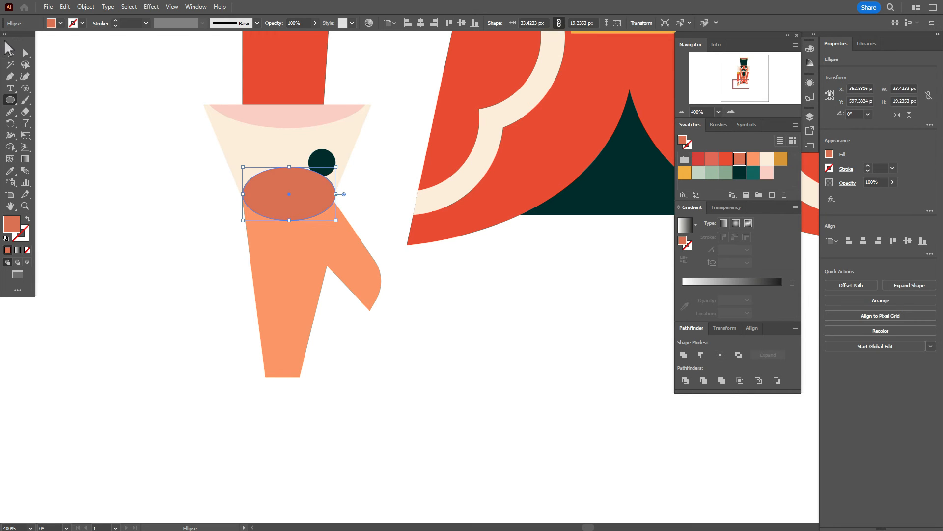
key("v")
left_click_drag(291, 169, 290, 180)
left_click_drag(294, 206, 296, 200)
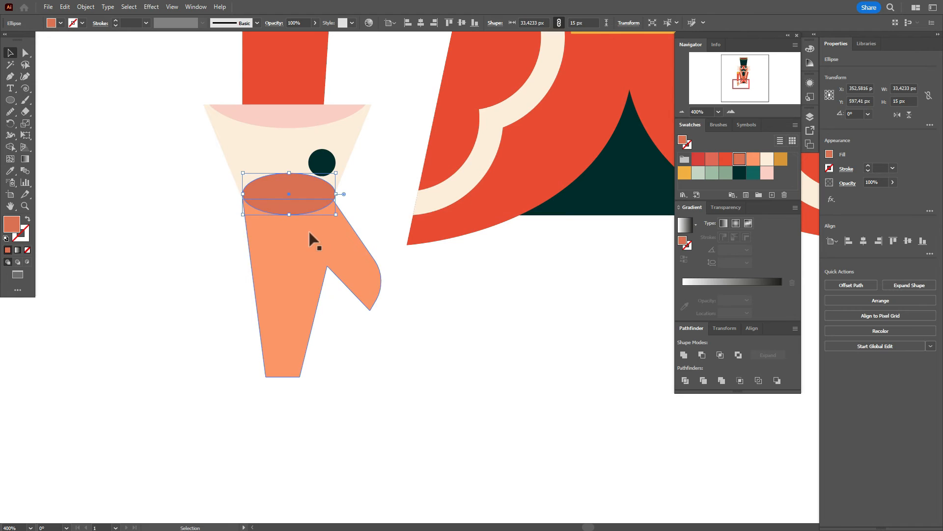
Remove the part of the orange ellipse lying outside the hand with the Shape Builder, leaving the wrist shading
left_click(310, 232)
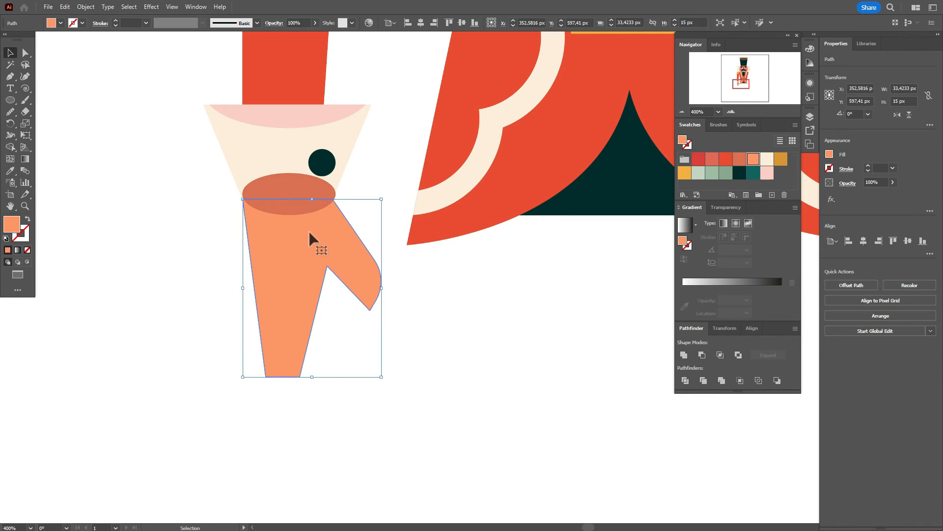
left_click(310, 192, "shift")
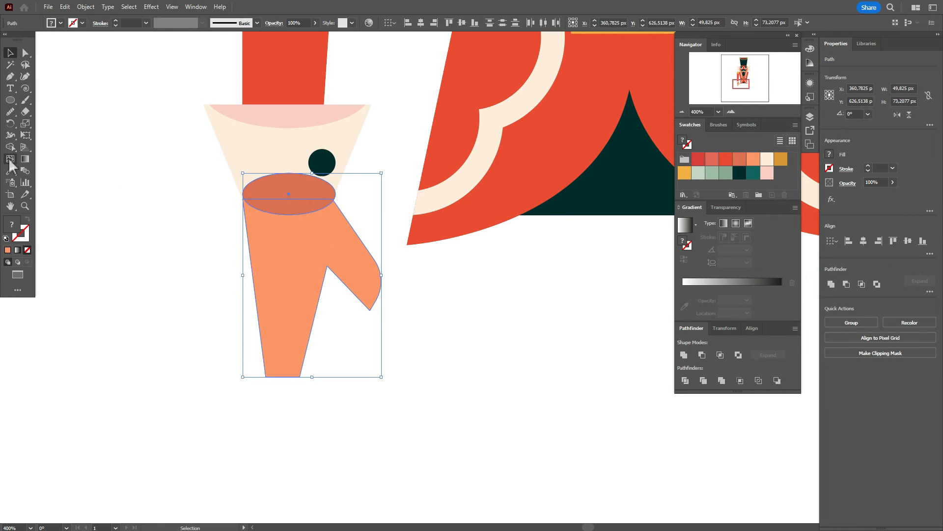
left_click(10, 147)
left_click(305, 186, "alt")
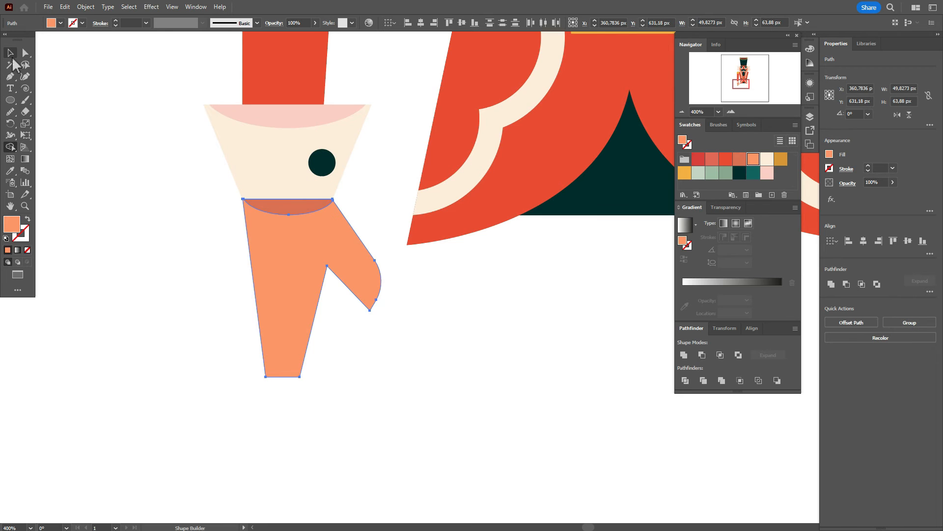
Send the peach hand together with its wrist shading to the back of the stacking order
left_click(10, 53)
left_click(207, 255)
left_click(285, 214, "shift")
left_click(289, 220, "shift")
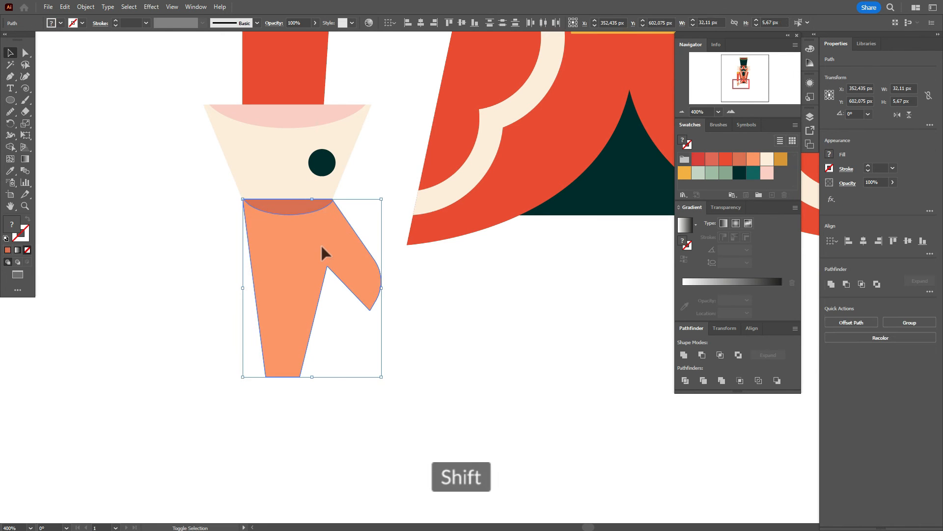
right_click(320, 243)
mouse_move(400, 452)
left_click(489, 479)
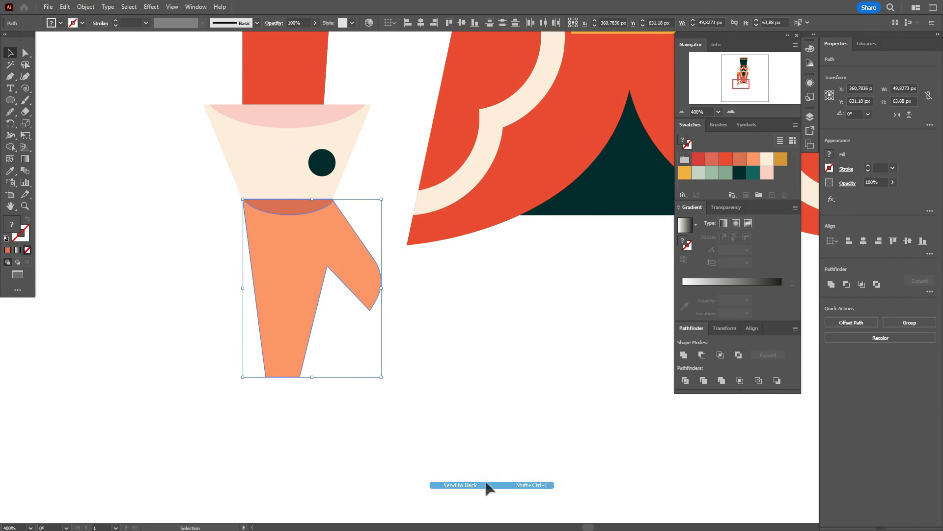
left_click(467, 411)
Move the wrist shading shape up 2 px so that it sits partly behind the cuff
left_click(299, 215)
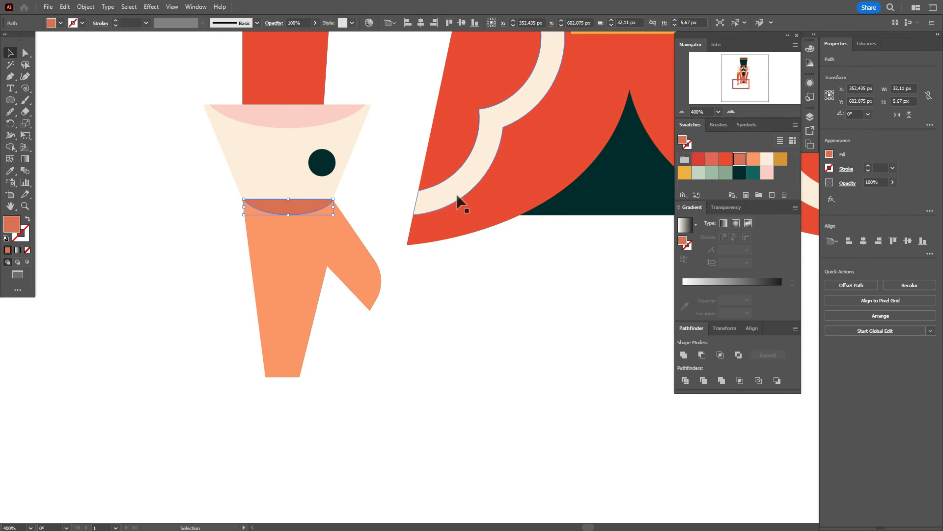
key("Up")
key("Up")
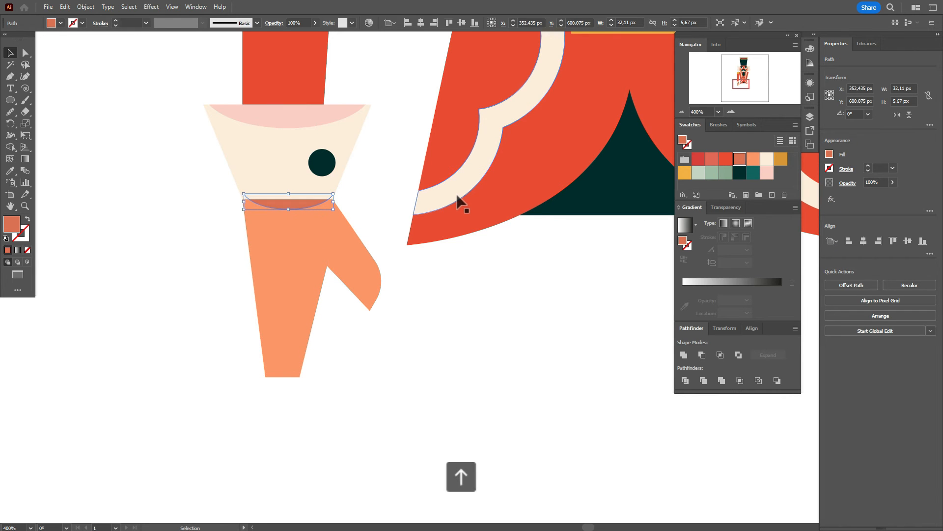
left_click(417, 310)
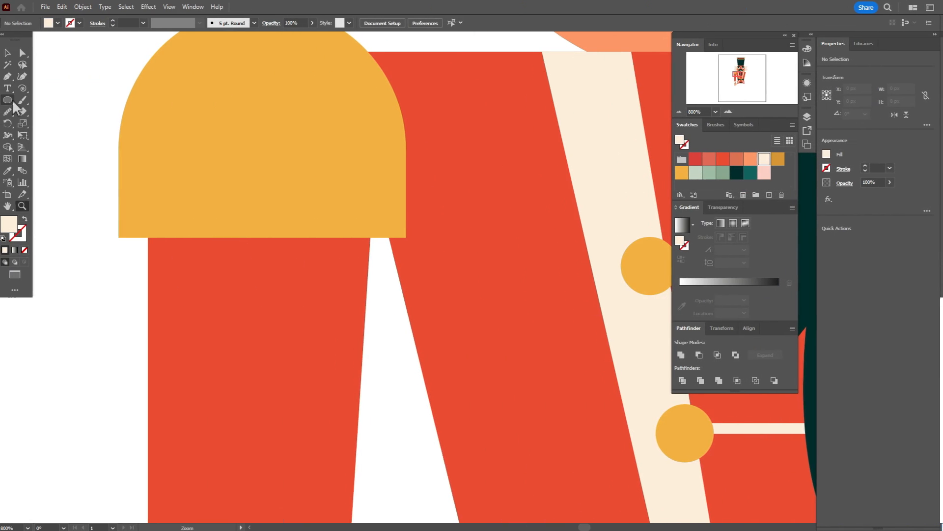
Draw a cream circle about 5 px wide near the gold epaulette's lower-left corner and repeat it across as an even row of six
key("shift")
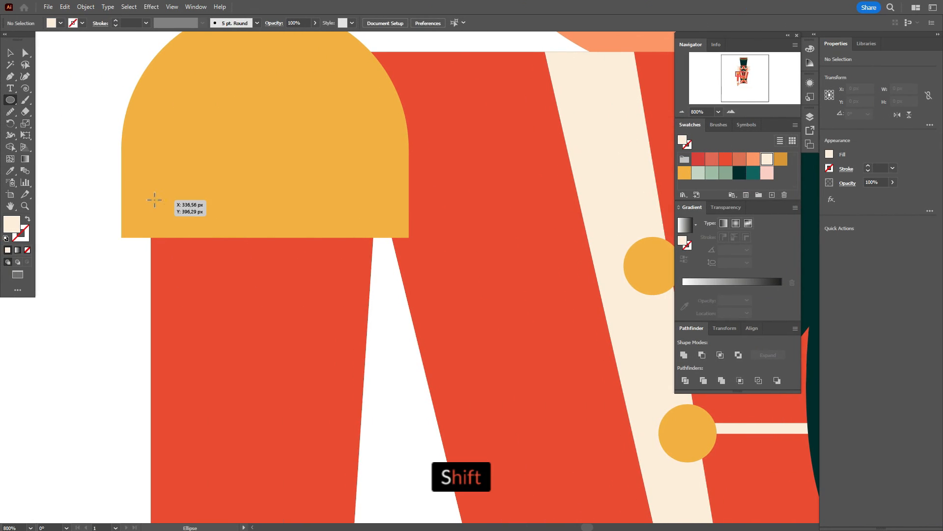
mouse_move(138, 190)
left_mouse_down()
mouse_move(167, 219)
mouse_move(152, 204)
mouse_move(202, 208)
left_mouse_up()
left_click(9, 56)
key("alt")
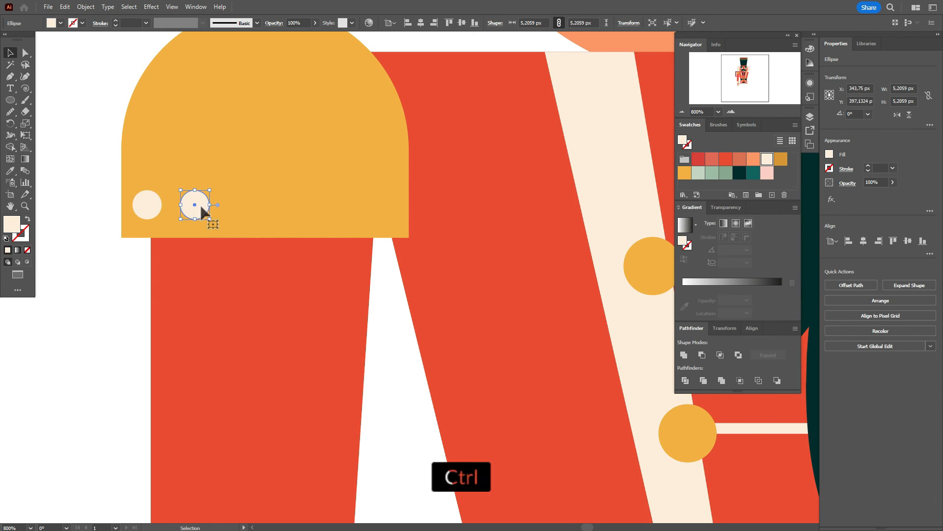
key("ctrl+d")
key("ctrl+d")
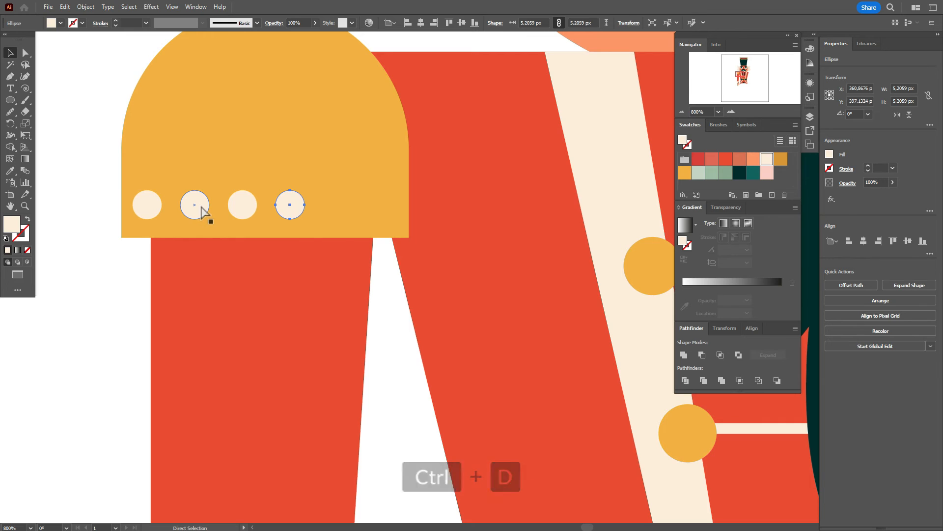
key("ctrl+d")
key("ctrl+d")
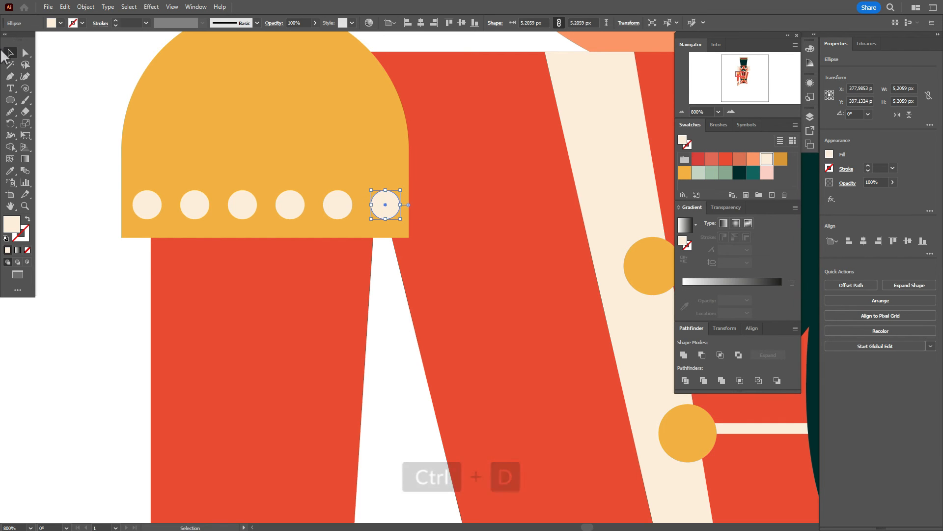
Scale the row of six circles down to about 45 px wide, group it, and nudge it 1 px right to centre it on the epaulette
left_click(142, 199, "shift")
left_click(196, 204, "shift")
left_click(254, 207, "shift")
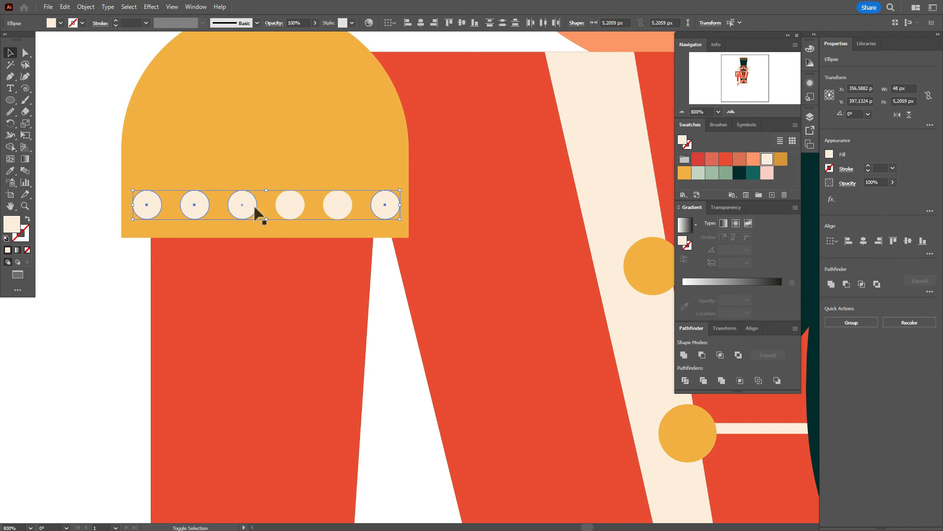
left_click(328, 210, "shift")
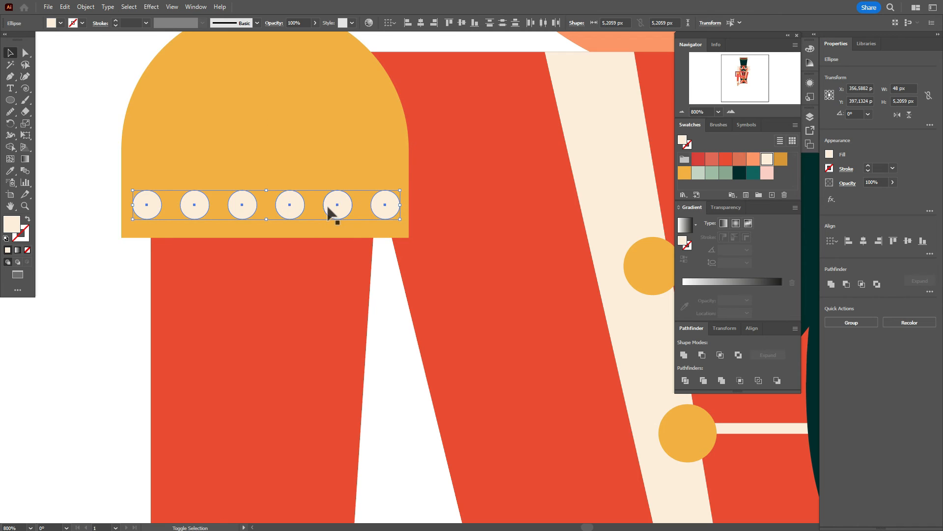
left_click_drag(400, 205, 384, 207)
right_click(376, 207)
left_click(423, 316)
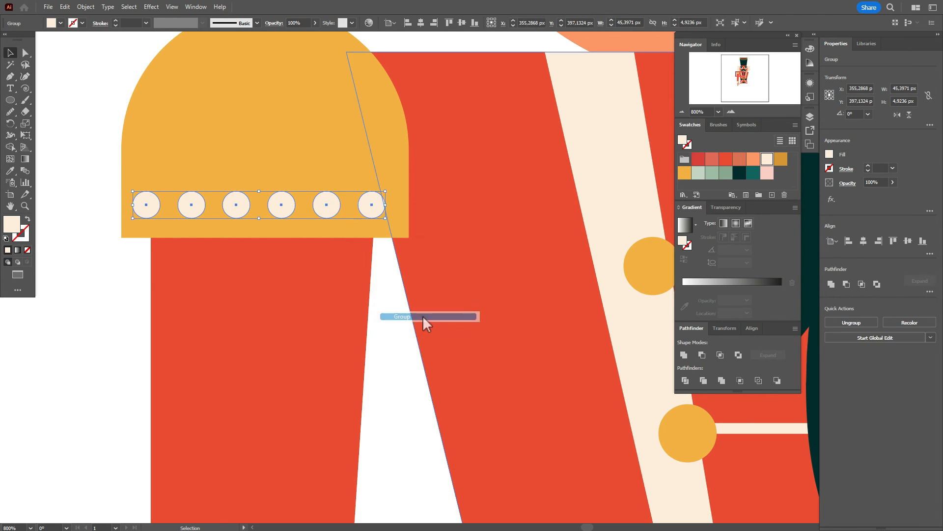
key("Right")
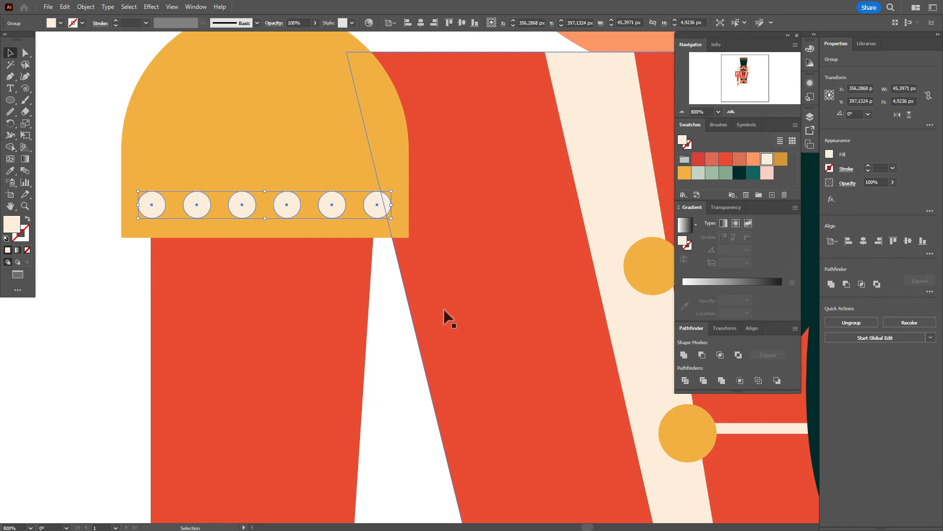
type("15")
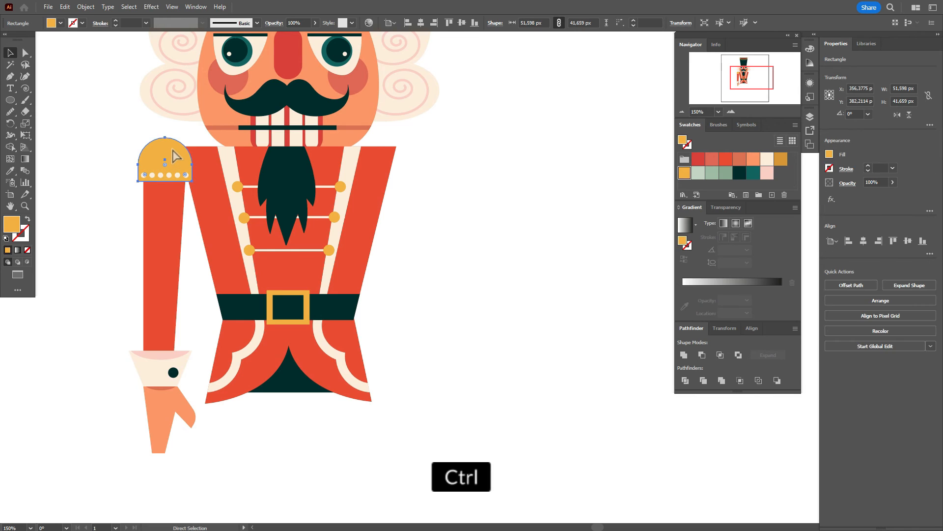
Duplicate the gold epaulette shape in place and move the duplicate 9 px down
key("ctrl+f")
key("Down")
key("Down")
key("Down")
key("Down")
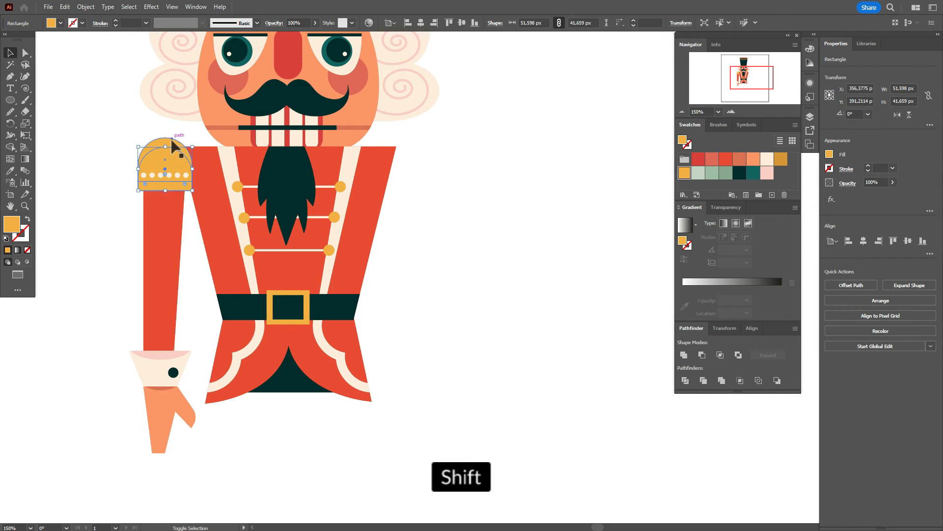
Subtract the lowered copy from the original epaulette with Minus Front and fill the remaining upper crescent with darker gold
left_click(171, 140, "shift")
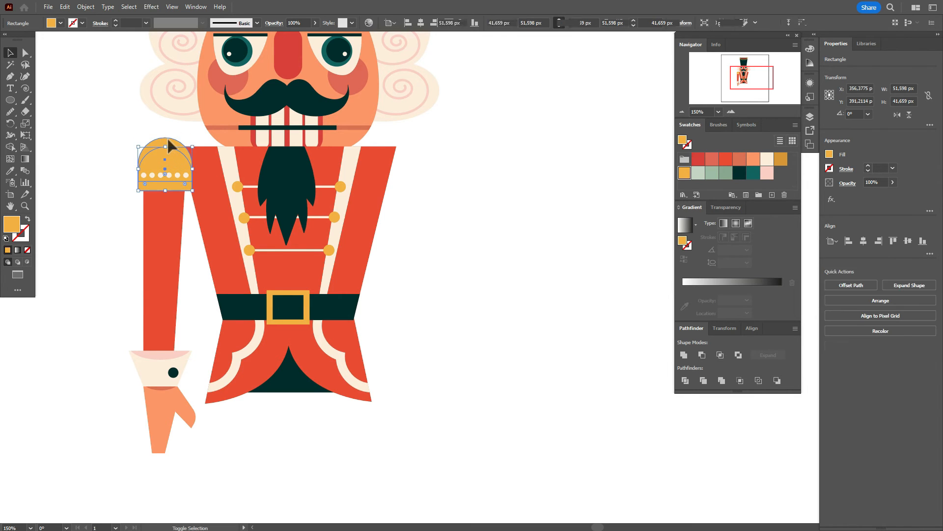
left_click(169, 141, "shift")
left_click(846, 283)
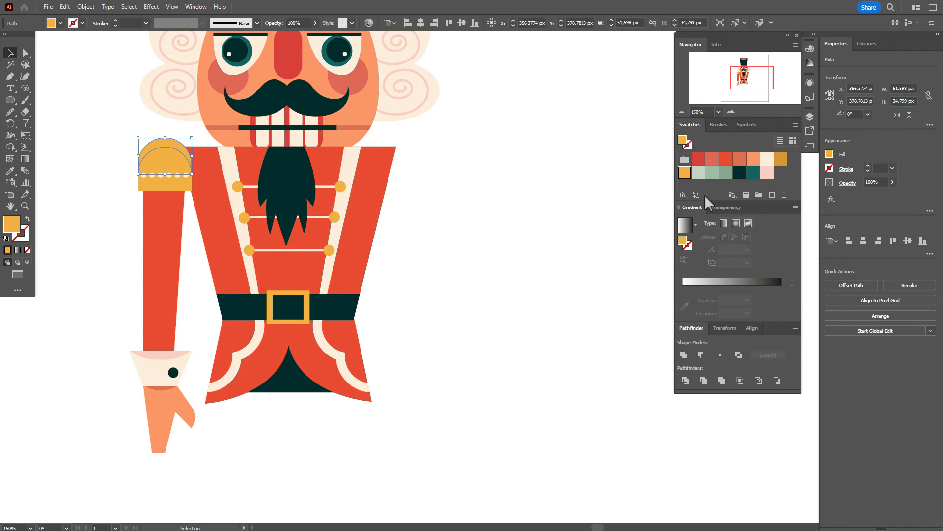
left_click(781, 158)
left_click(525, 255)
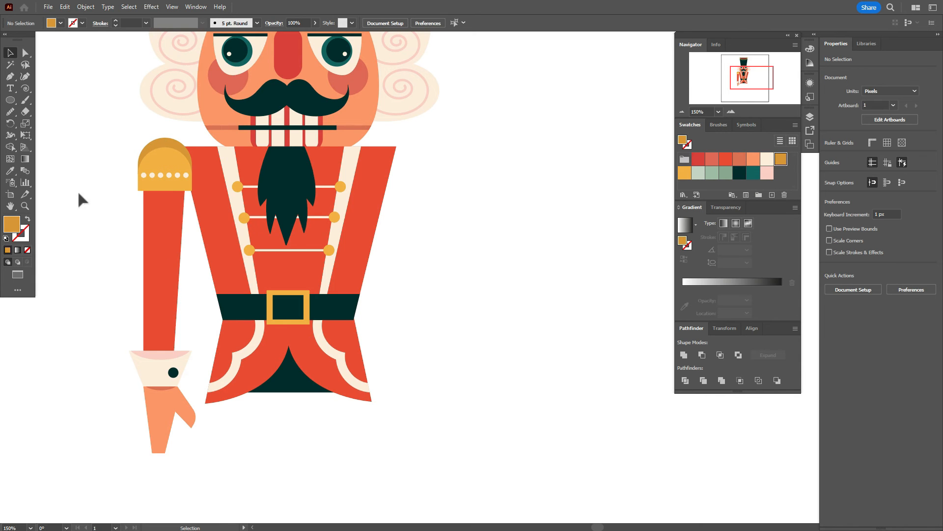
Group the epaulette, sleeve, cuff and hand into one arm, leaving the jacket out of the group
left_click_drag(92, 133, 190, 423)
left_click(217, 265, "shift")
right_click(219, 263)
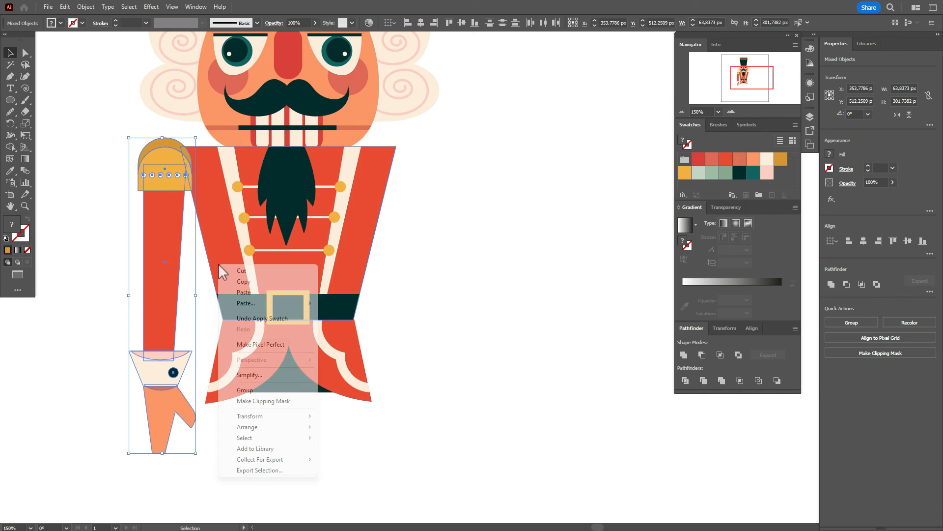
left_click(258, 390)
Create a copy of the arm reflected across the vertical axis and place it at the jacket's opposite shoulder
right_click(190, 270)
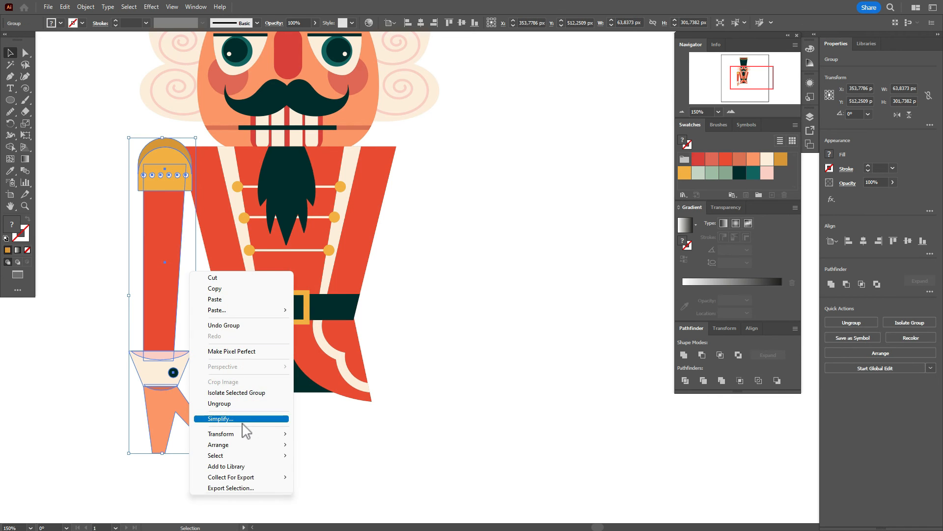
mouse_move(250, 435)
left_click(320, 470)
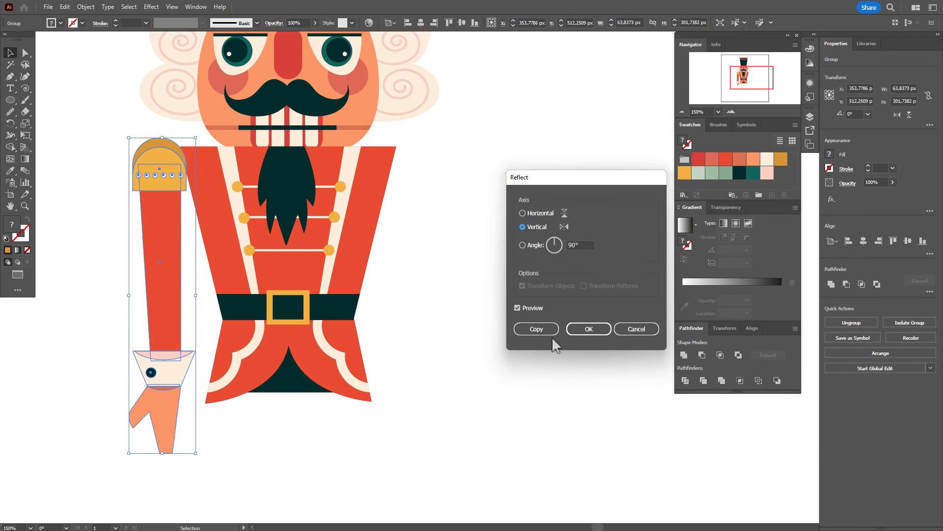
left_click(538, 325)
left_click_drag(164, 274, 414, 275)
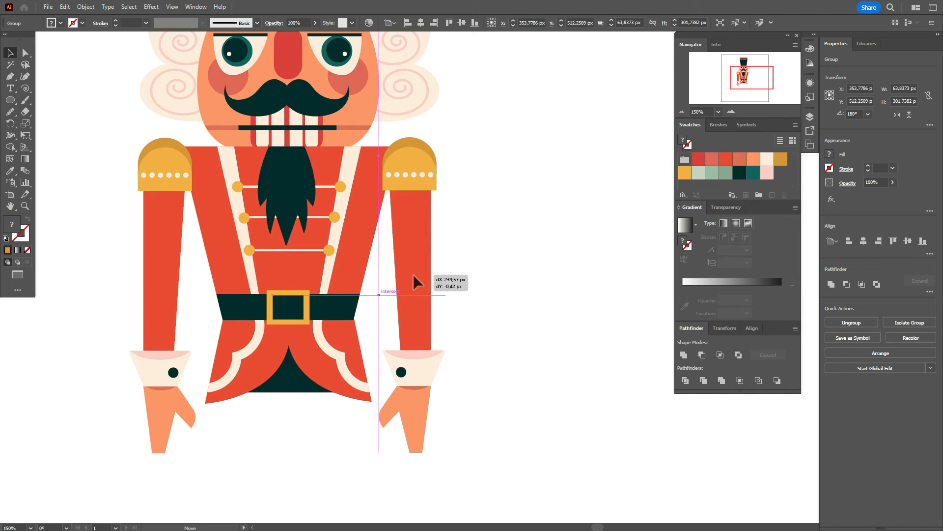
left_click_drag(414, 274, 414, 274)
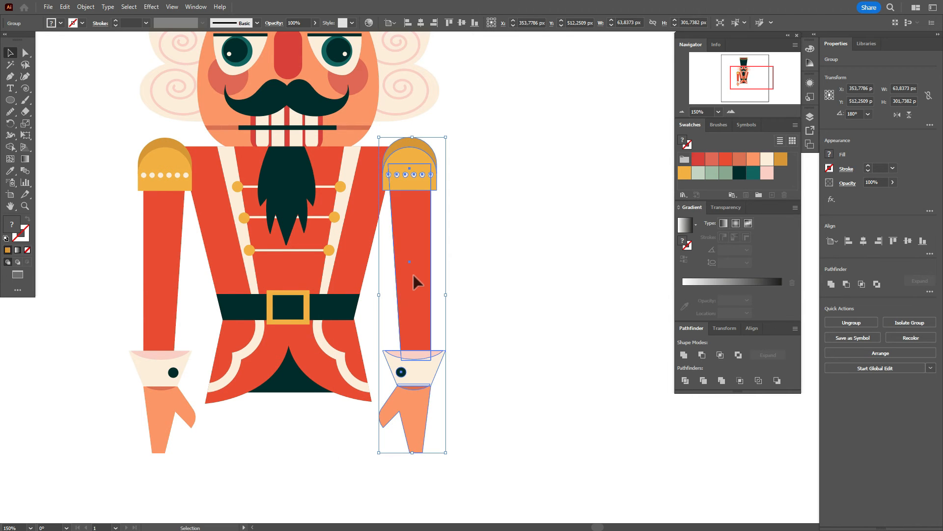
Align the tops of the two arms and nudge the mirrored arm slightly to the right
left_click(167, 168, "shift")
left_click(893, 240)
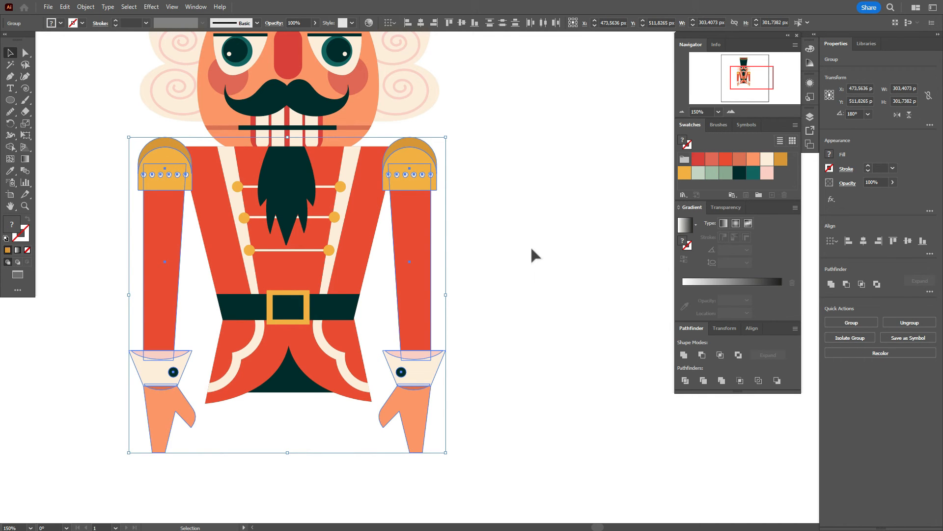
left_click(531, 248)
left_click(417, 266)
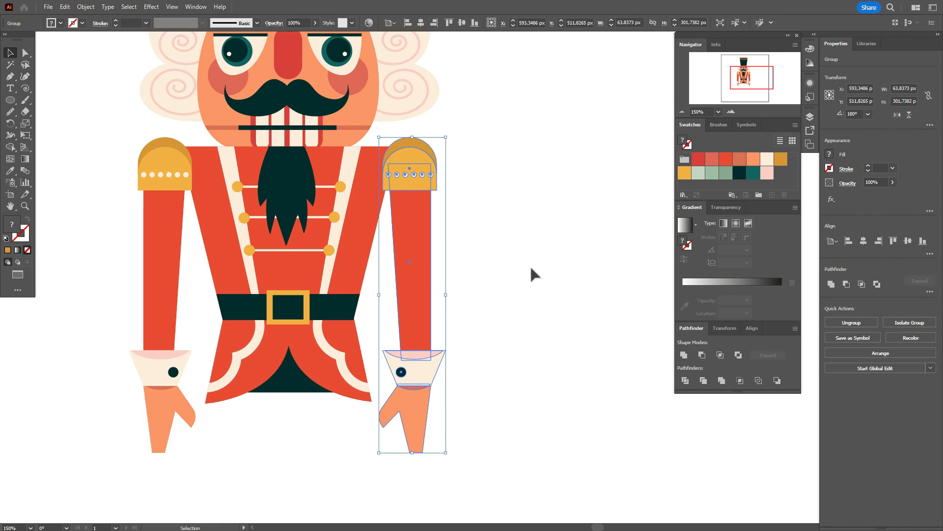
key("Right")
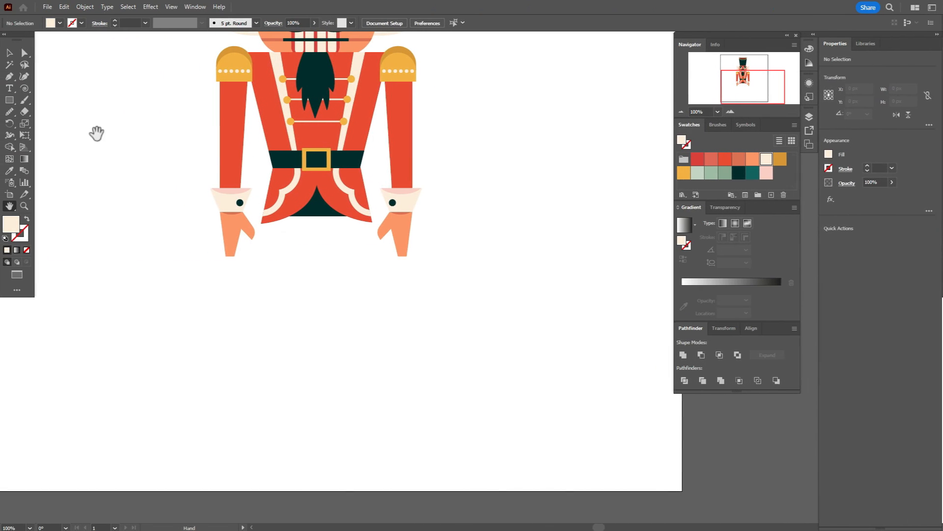
Create a cream rectangle 71 px wide and 197 px high in the empty area below the figure
left_click(9, 100)
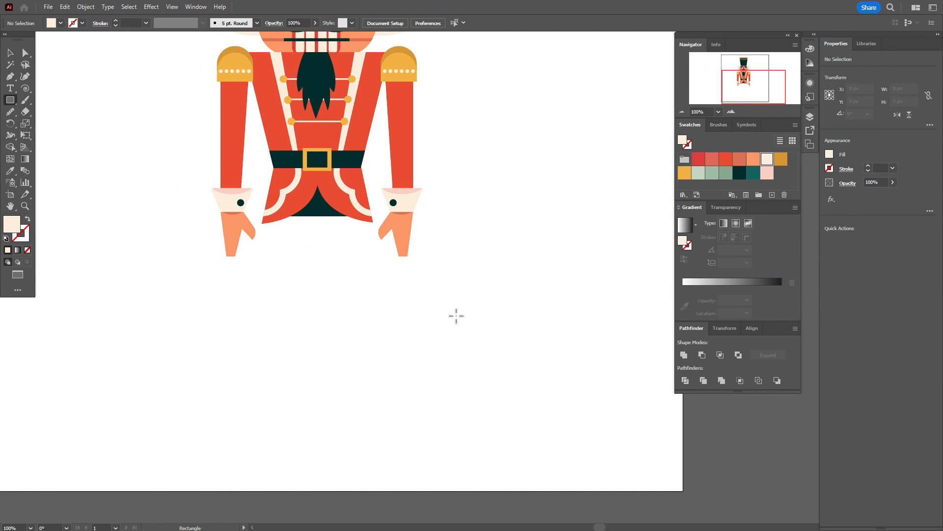
left_click(460, 324)
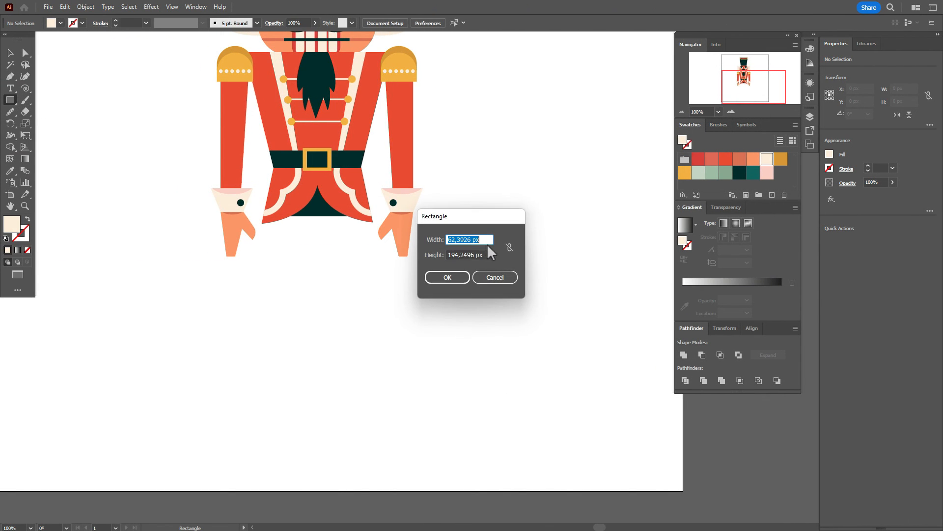
type("71")
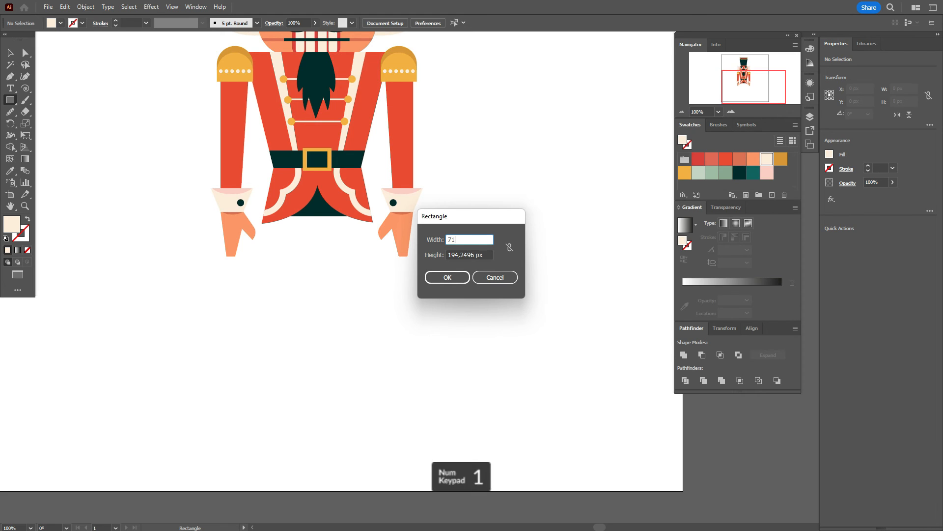
left_click_drag(487, 253, 450, 256)
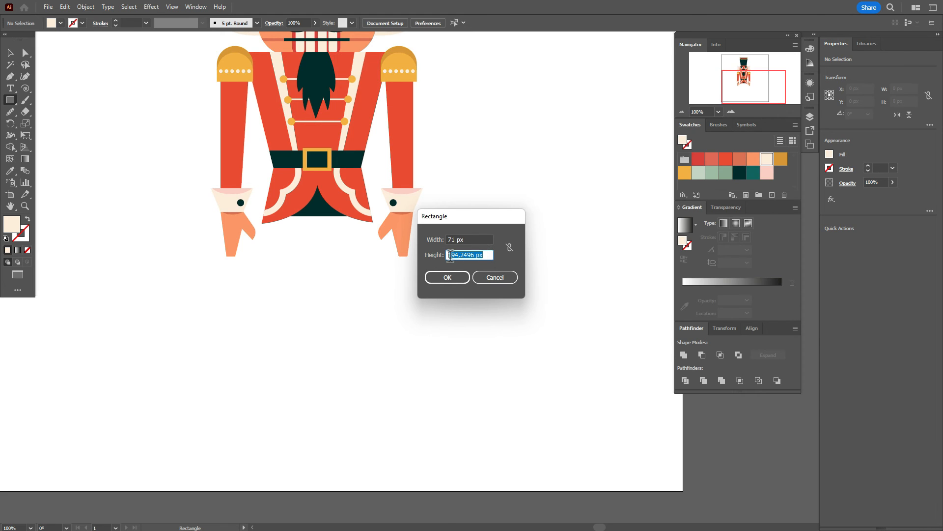
type("197")
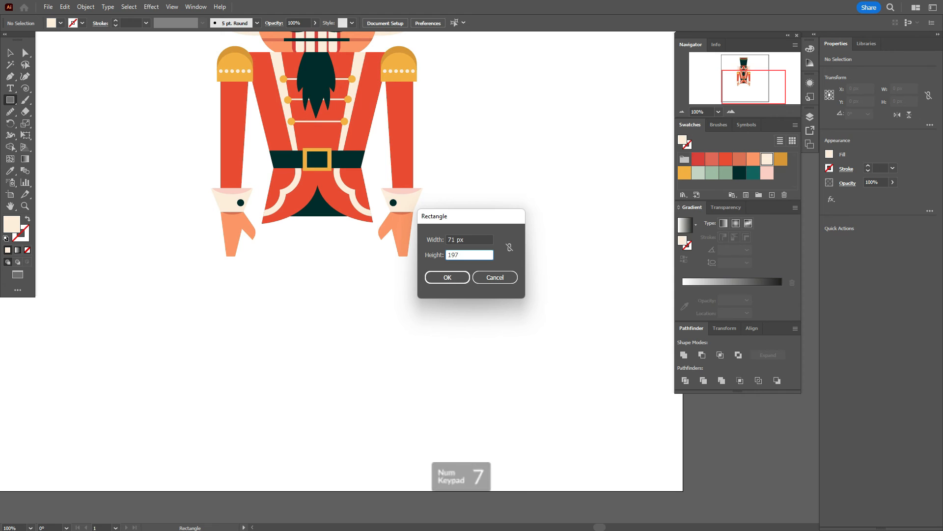
left_click(447, 277)
key("v")
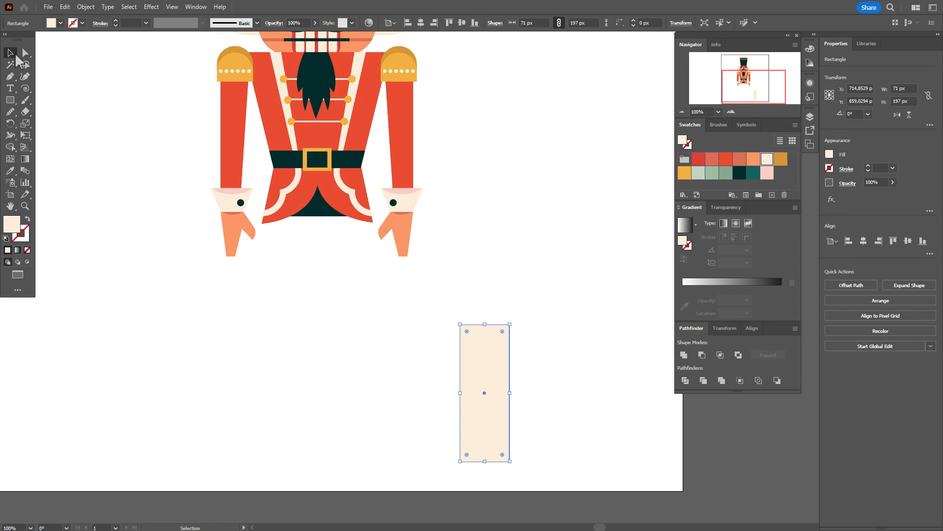
Move the cream rectangle to the jacket's lower hem as a leg, send it behind the jacket and nudge it up slightly
left_click_drag(496, 380, 301, 274)
right_click(302, 274)
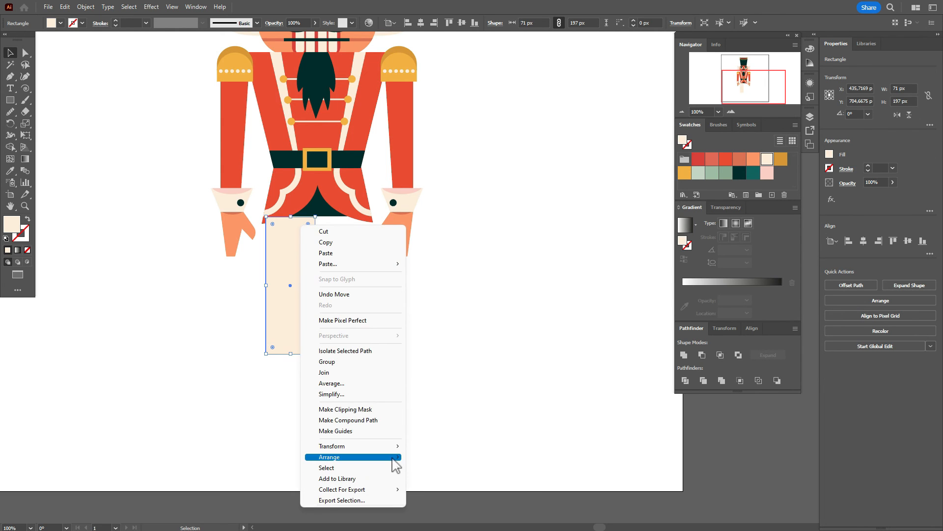
mouse_move(395, 457)
left_click(423, 481)
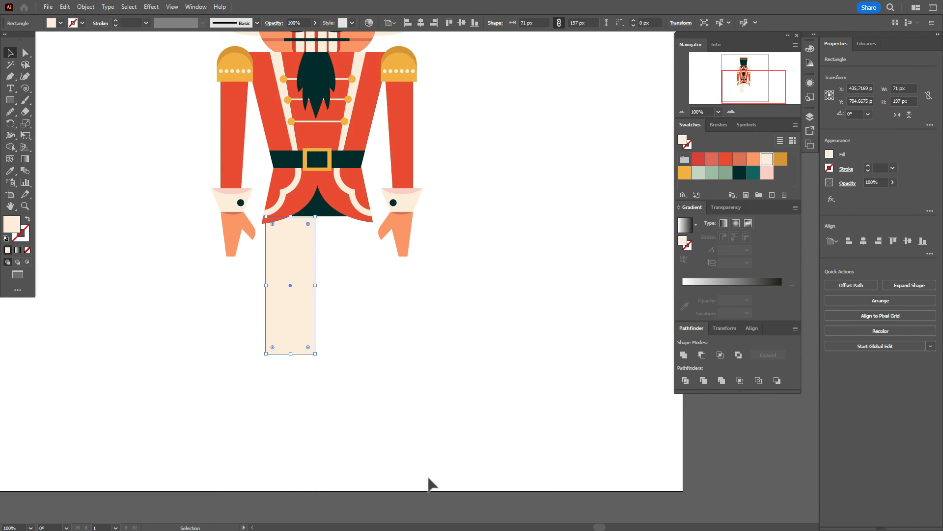
key("Up")
key("Up")
Taper the cream leg symmetrically so its lower end is narrower than its upper end
left_click(26, 135)
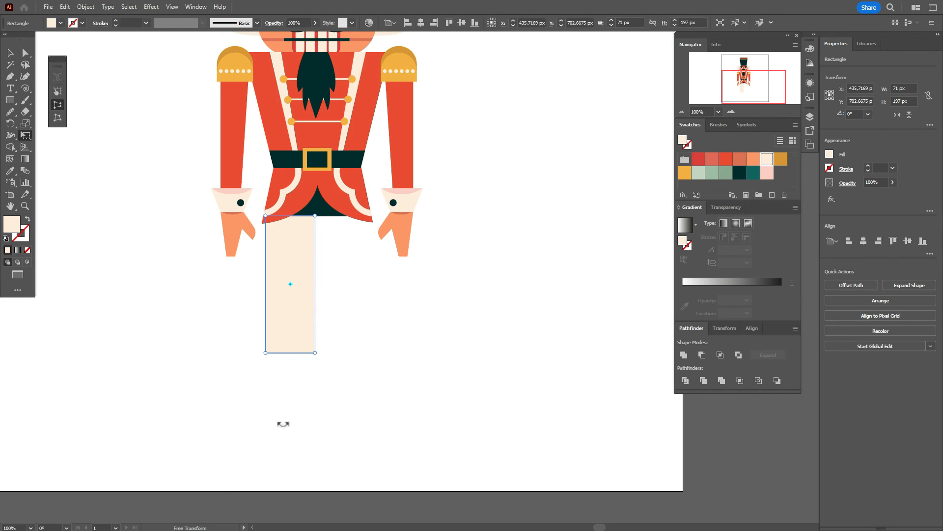
left_click_drag(266, 352, 278, 353)
left_click(11, 53)
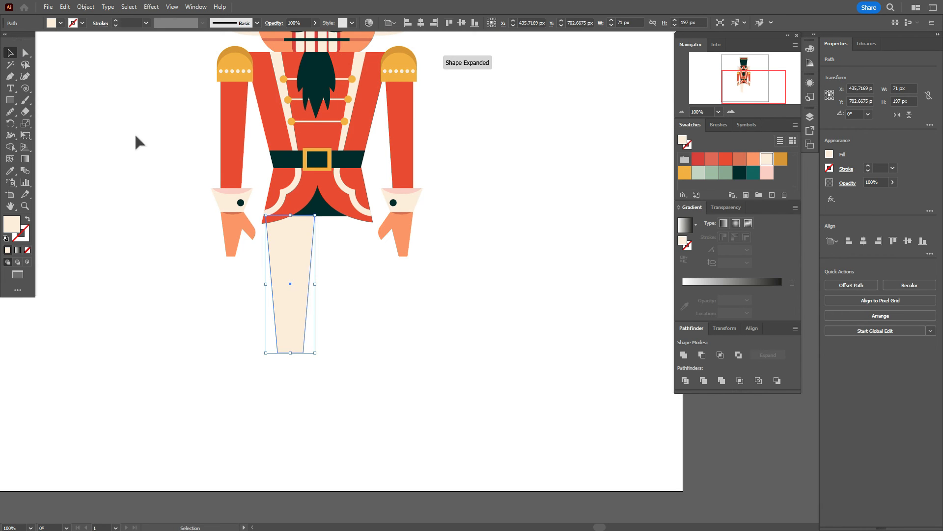
left_click(135, 136)
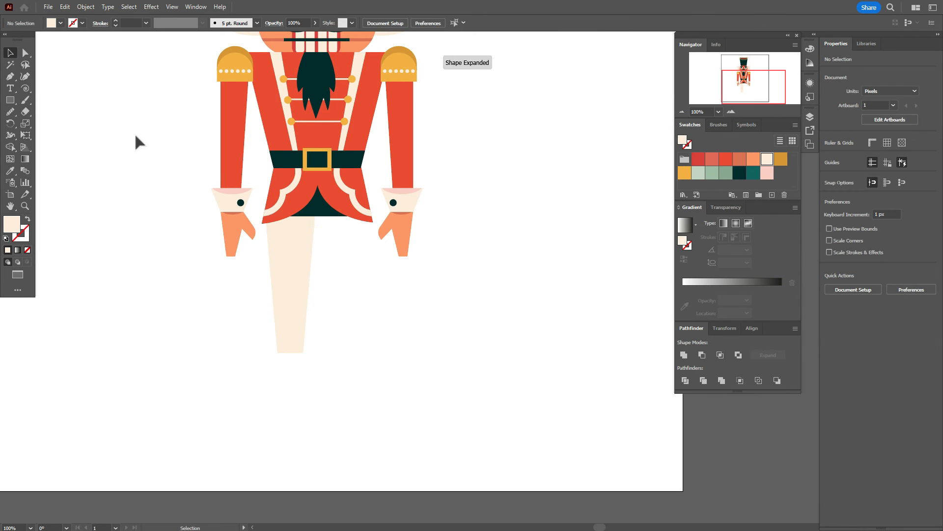
Create a dark green rectangle 77 px wide and 194 px high and place it directly below the cream leg as a boot
left_click(10, 206)
left_click_drag(474, 354, 452, 310)
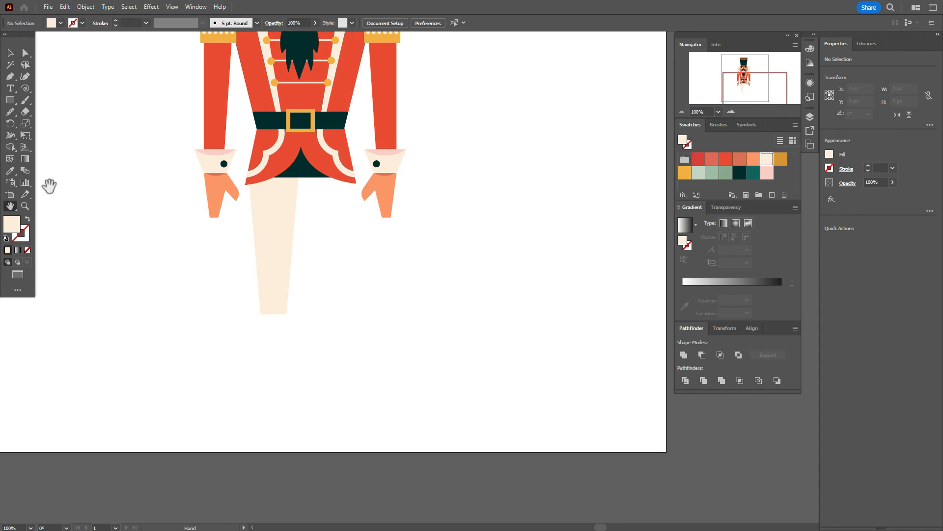
left_click(740, 172)
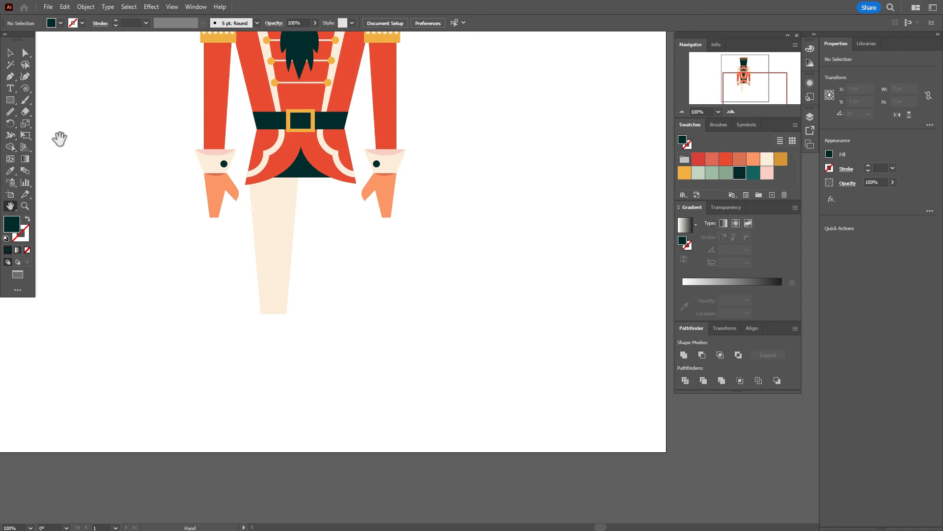
left_click(10, 100)
left_click(406, 314)
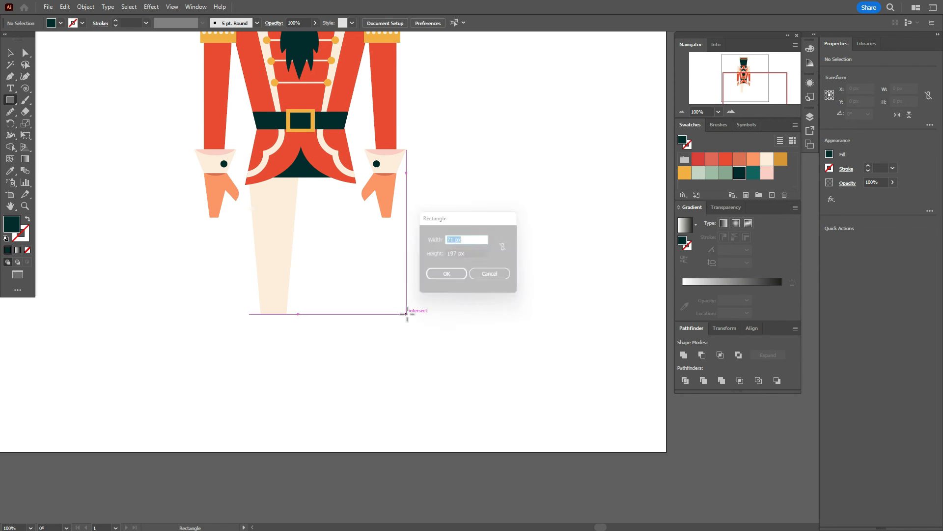
type("77")
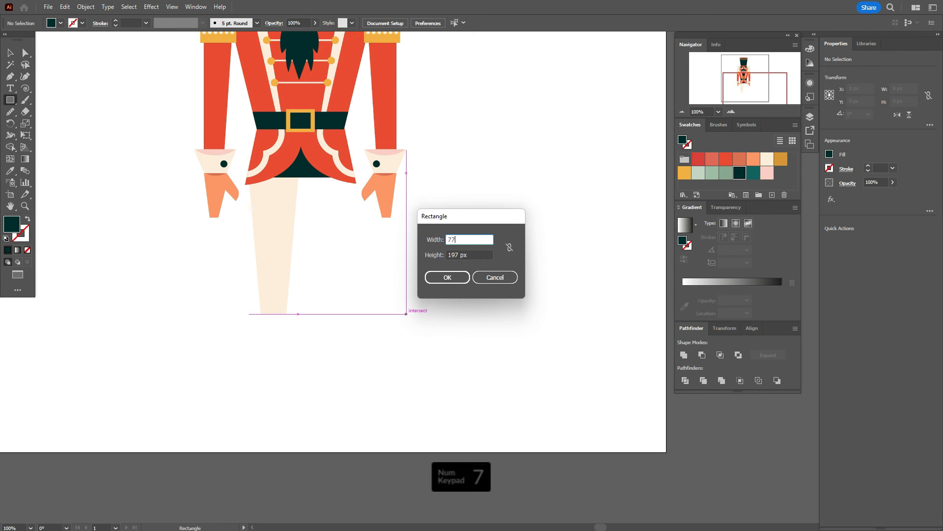
key("Tab")
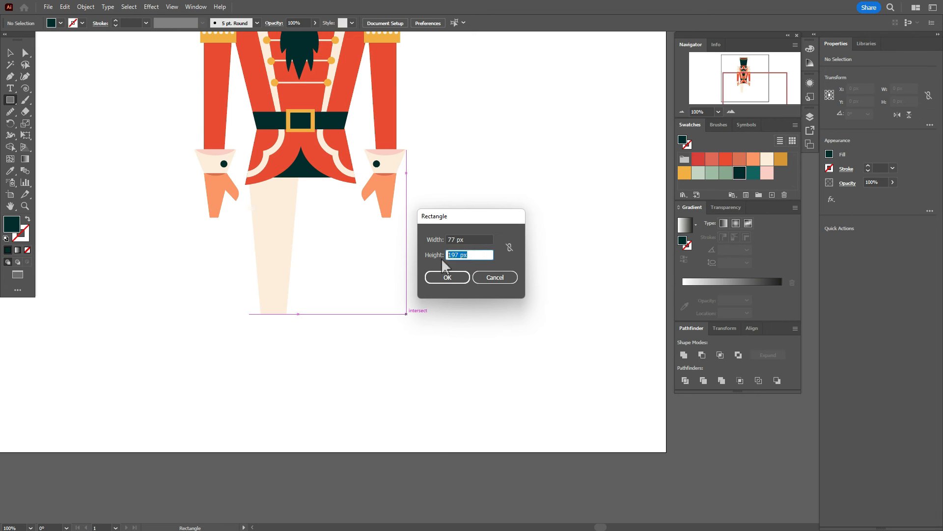
type("194")
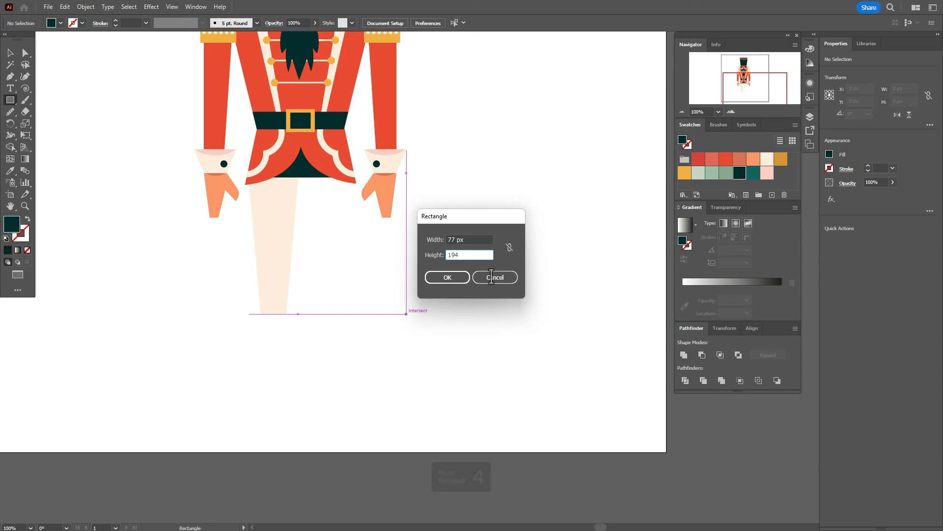
key("Return")
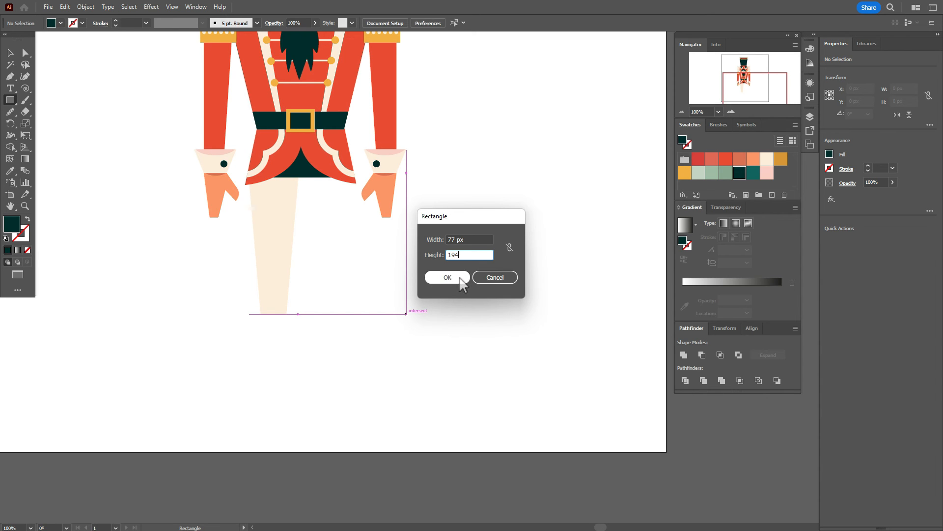
left_click(10, 53)
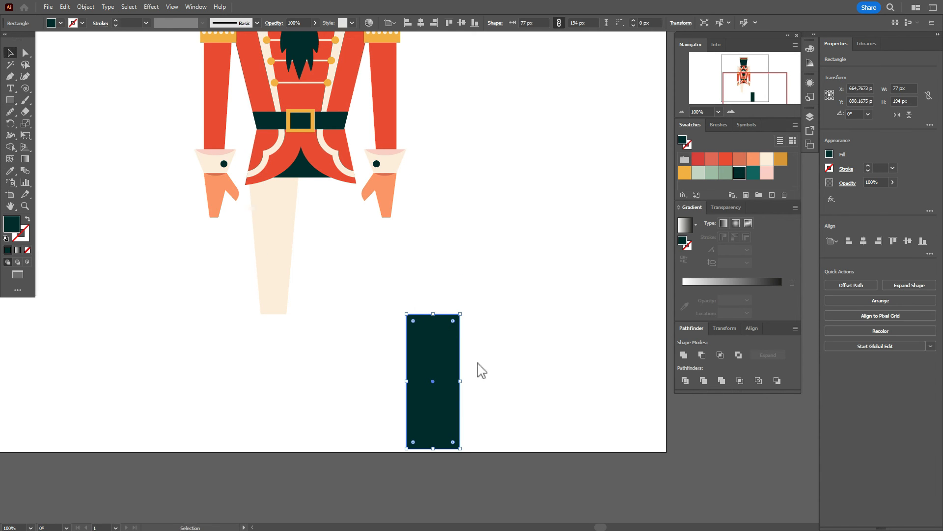
left_click_drag(432, 371, 284, 350)
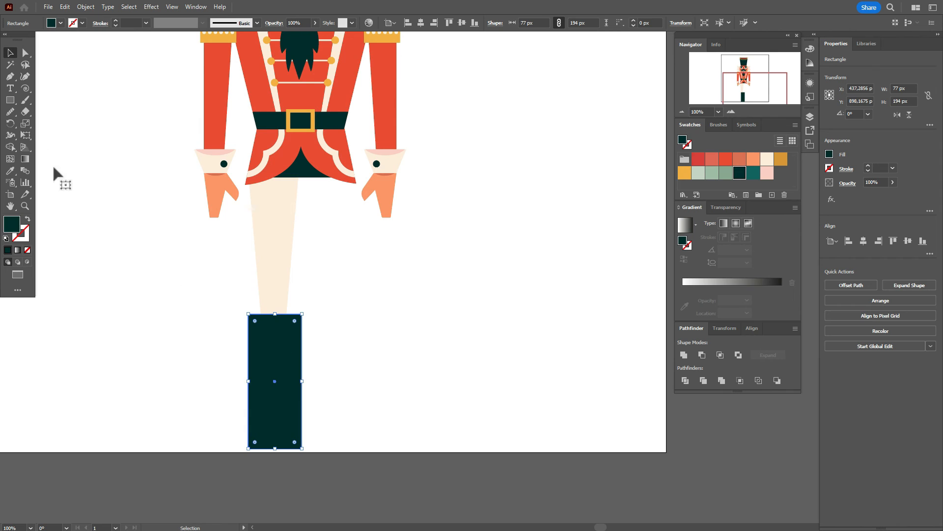
Narrow the dark green boot's top edge symmetrically to about the width of the leg's lower end
left_click(31, 137)
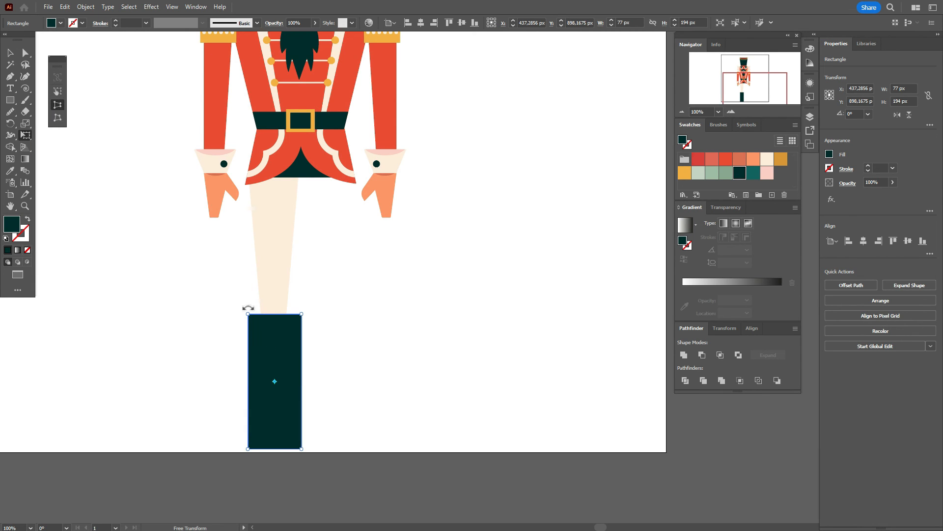
left_click_drag(248, 314, 261, 315)
left_click(11, 53)
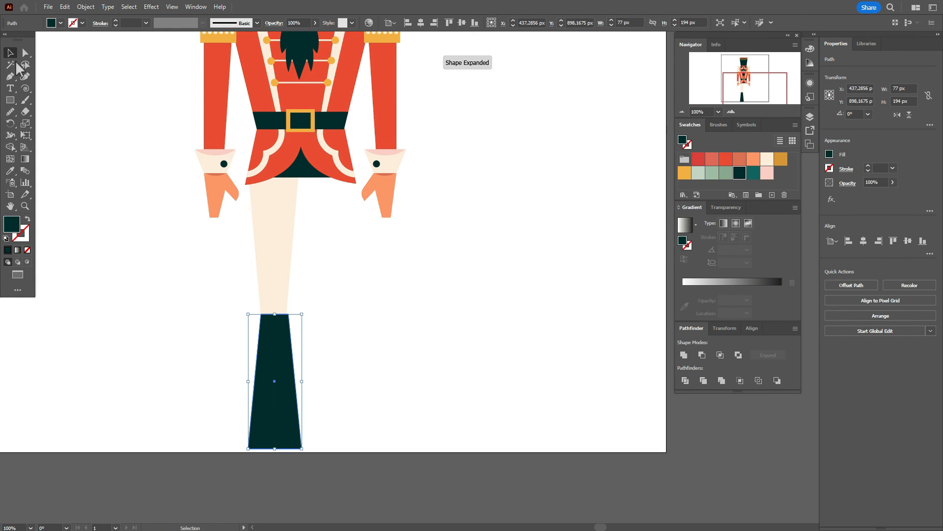
left_click(182, 184)
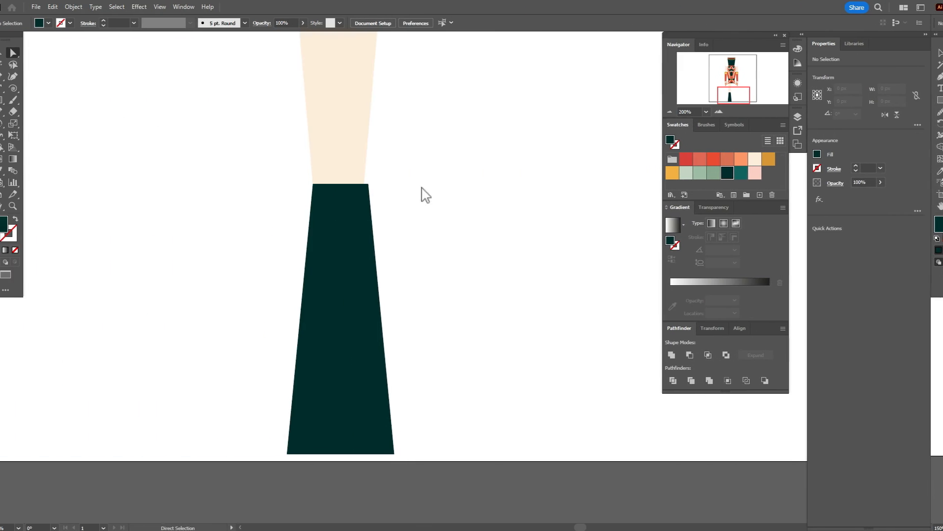
Nudge the boot's top-right anchor point left to line up with the lower right corner of the cream leg
left_click(382, 185)
key("Left")
key("Left")
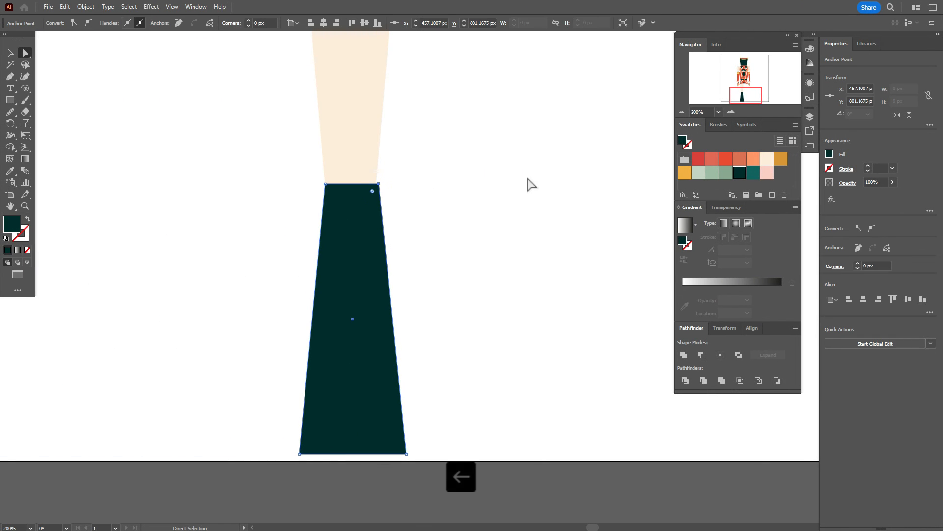
left_click(528, 185)
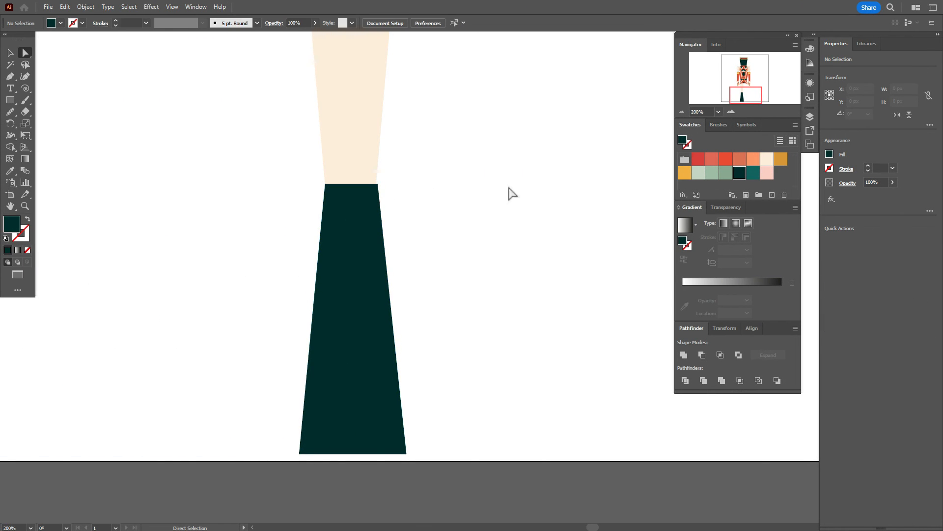
left_click(376, 184)
key("Left")
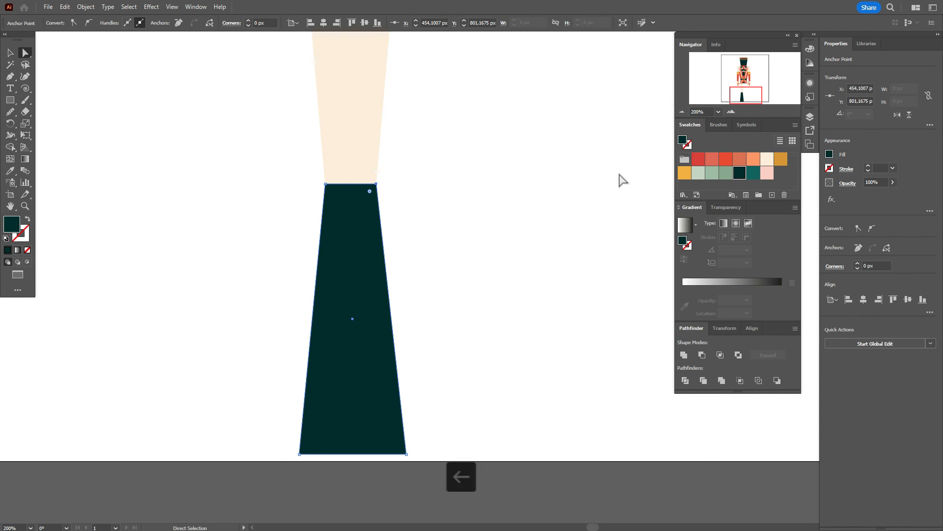
left_click(495, 211)
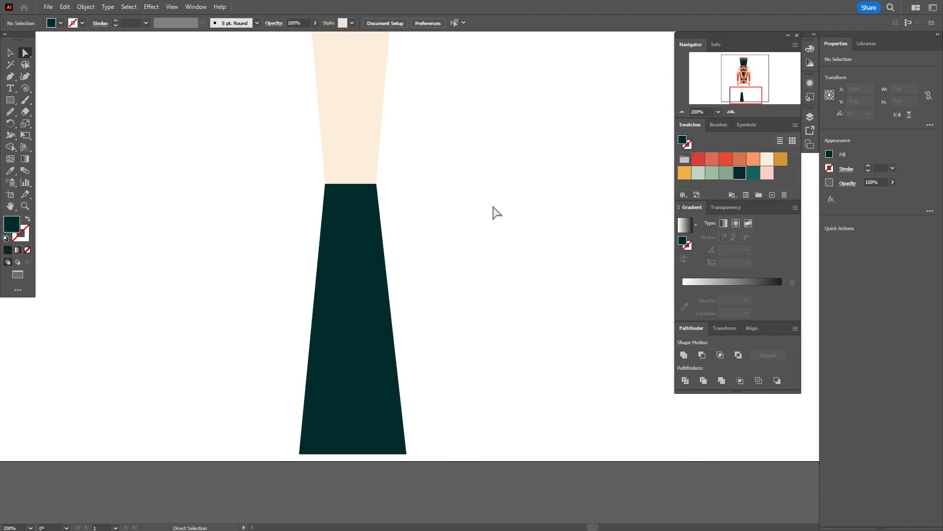
Draw a dark green circle about 89 px in diameter and centre it on the boot's bottom edge
left_click(10, 206)
left_click_drag(494, 348, 415, 320)
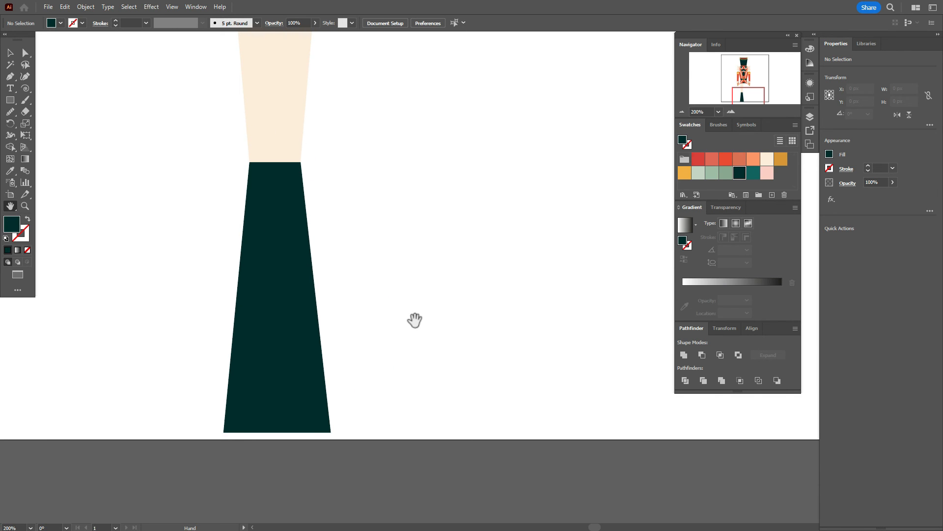
left_click(10, 100)
left_click(51, 124)
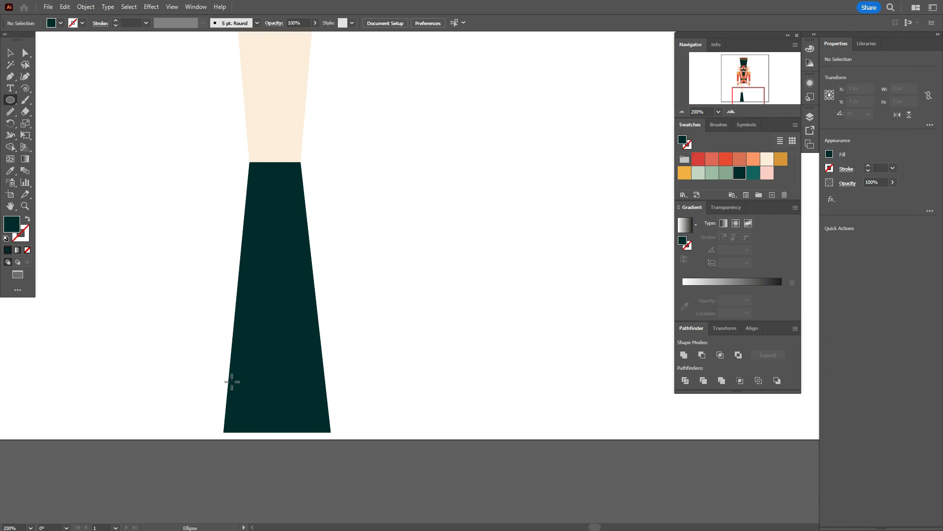
left_click_drag(216, 360, 341, 484)
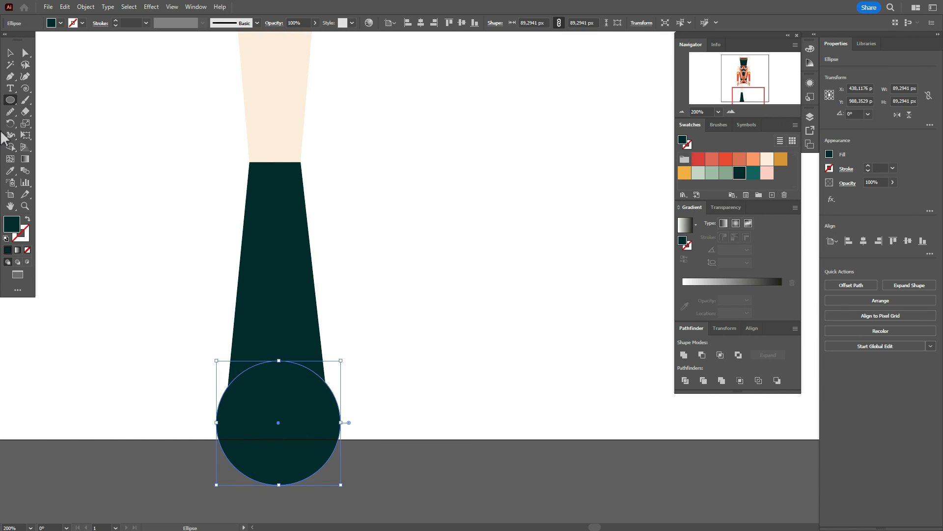
key("v")
left_click_drag(278, 420, 288, 442)
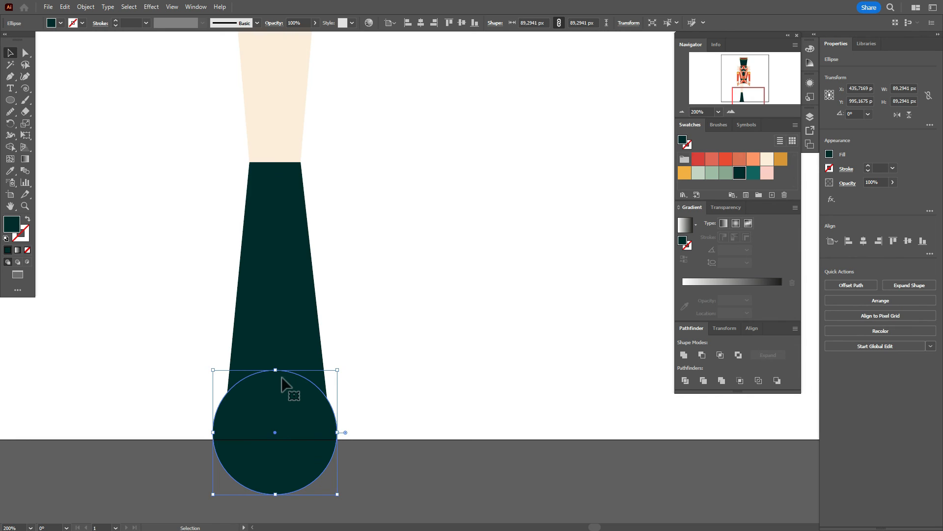
Shrink the circle to about 78 px in diameter so it matches the width of the boot's base
left_click_drag(282, 494, 295, 449)
key("ctrl+z")
left_click(299, 360, "shift")
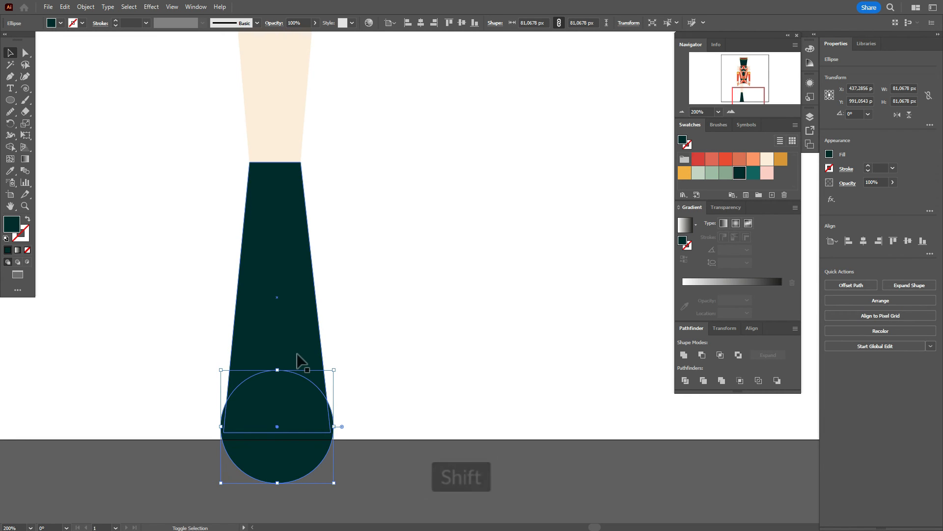
left_click_drag(278, 370, 276, 376)
left_click(361, 462)
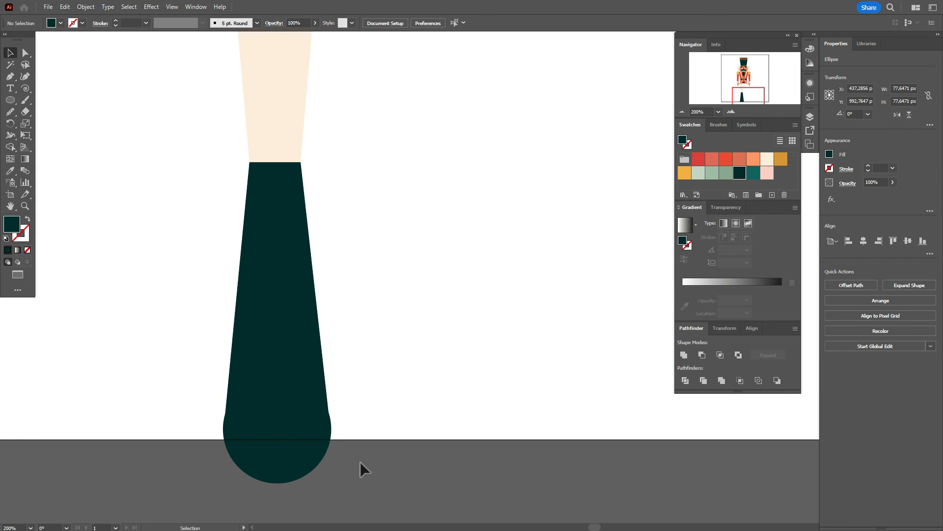
Draw a dark green rectangle about 106 px wide and 44 px high over the circle's upper part, ending at the boot's bottom edge
left_click_drag(10, 99, 26, 101)
left_click_drag(205, 371, 353, 442)
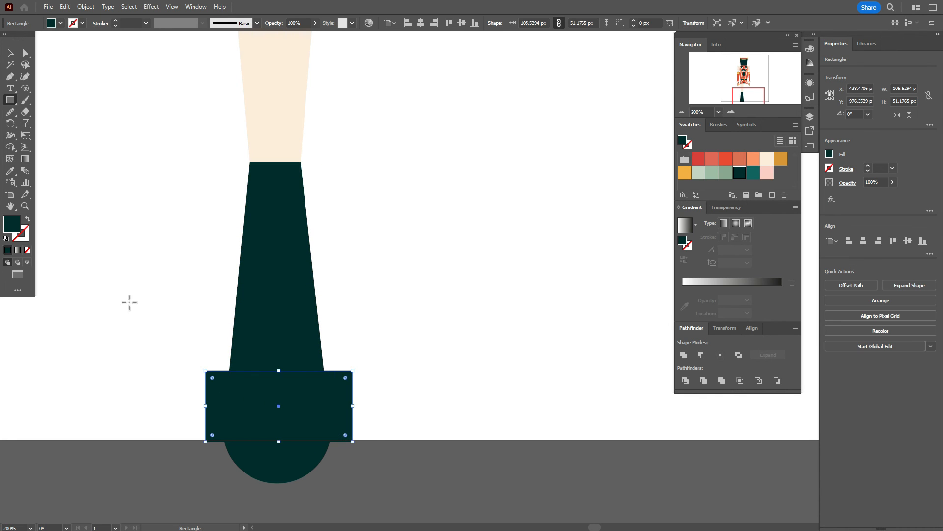
left_click(10, 52)
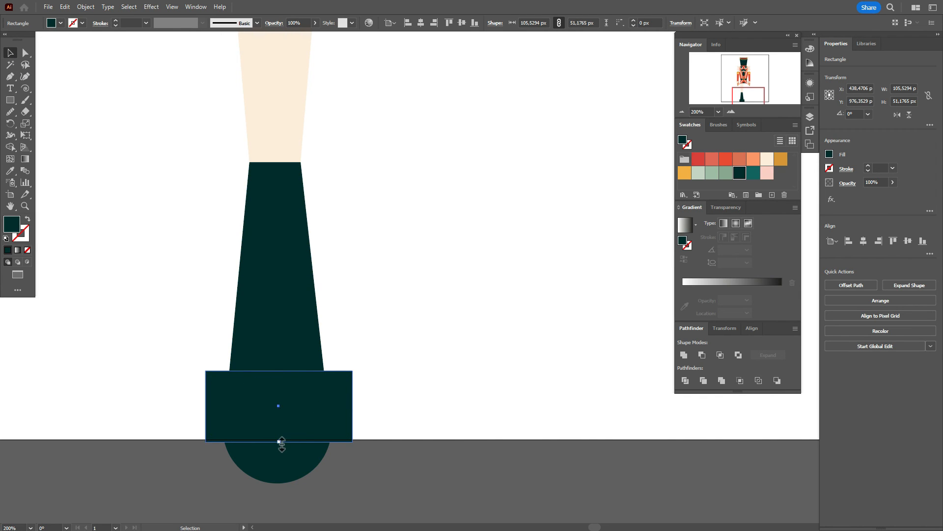
left_click_drag(279, 441, 278, 431)
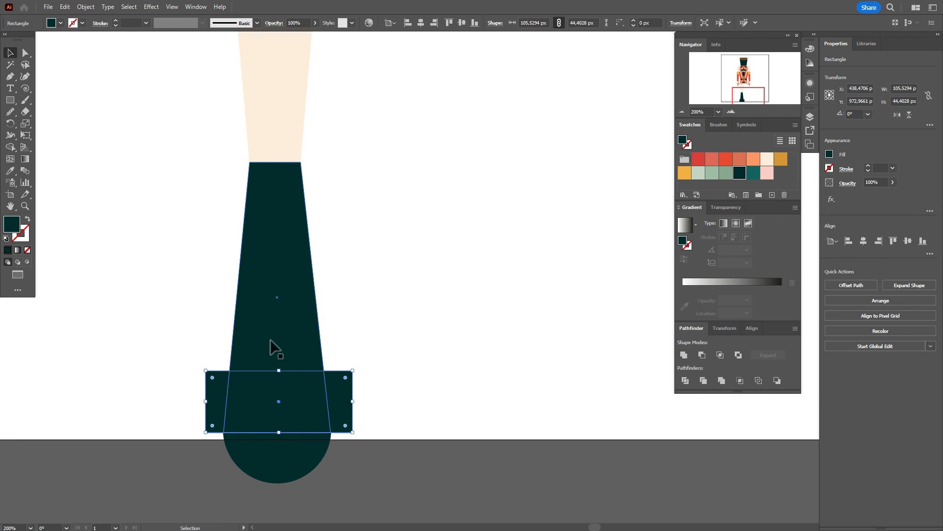
Intersect the circle with the rectangle to keep only the rounded toe shape above the boot's bottom edge
left_click(288, 467)
left_click(342, 395, "shift")
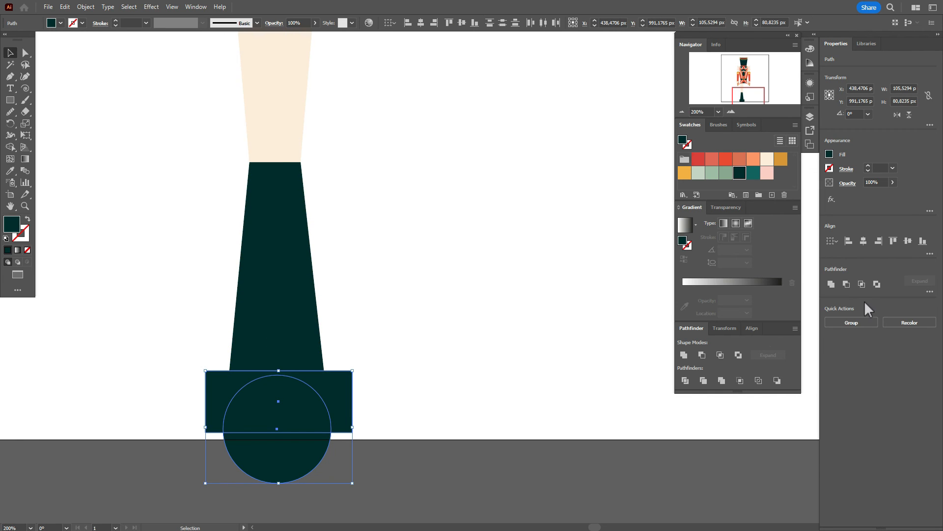
left_click(865, 284)
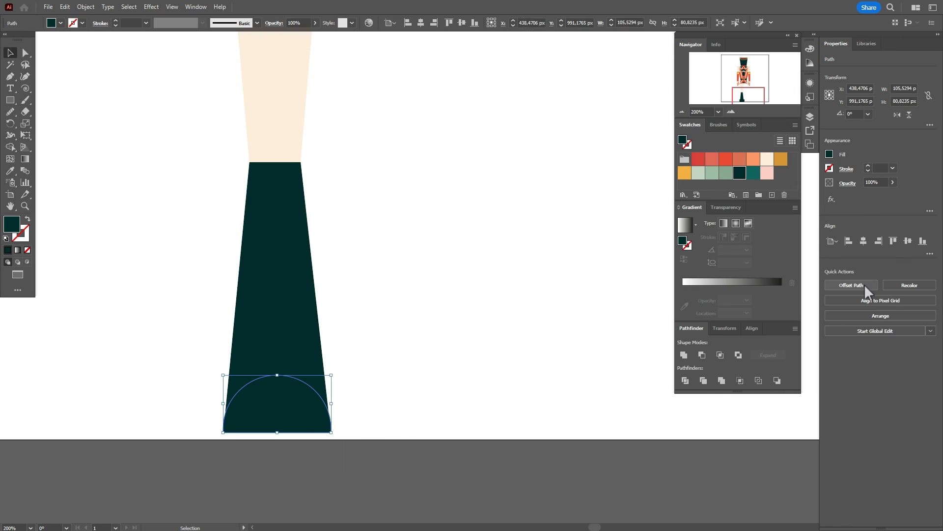
left_click(450, 373)
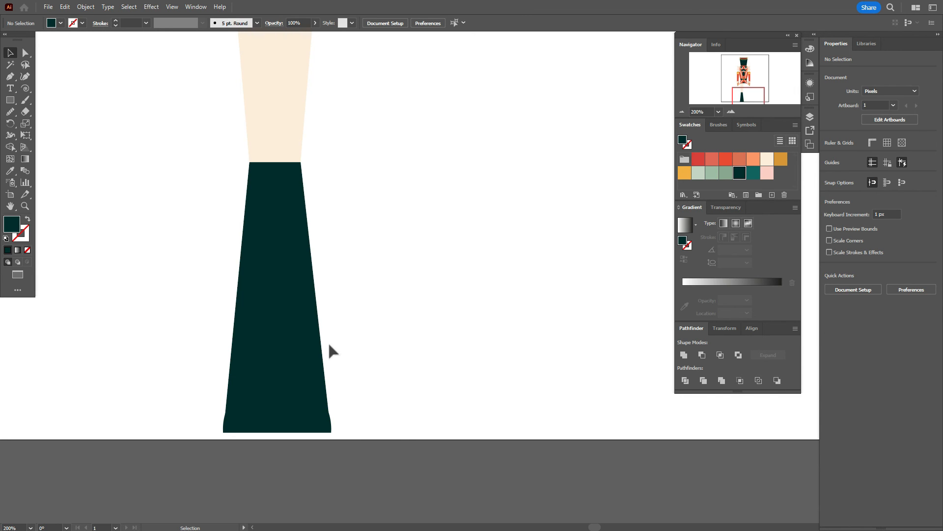
Draw a closed teal shape with the Pen tool over the boot's toe, with a curved lower edge and straight sides overhanging the left
left_click(754, 175)
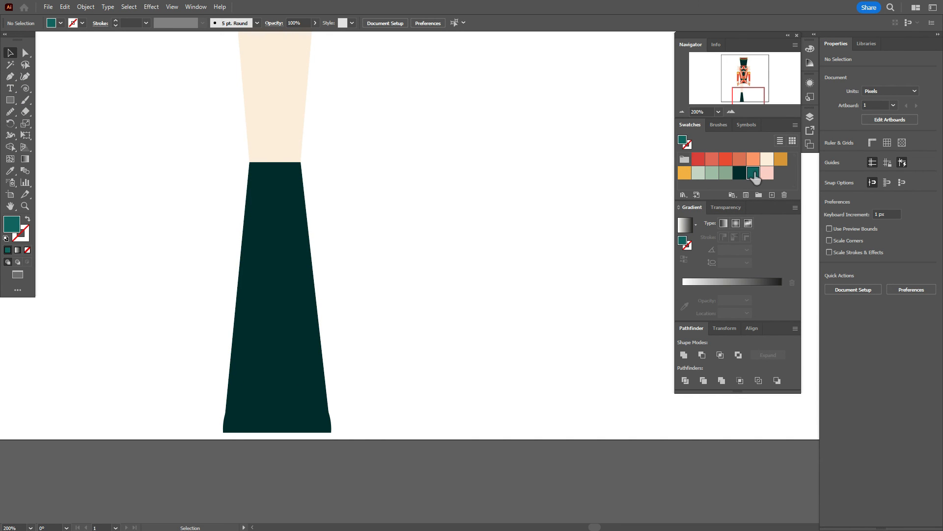
left_click(11, 77)
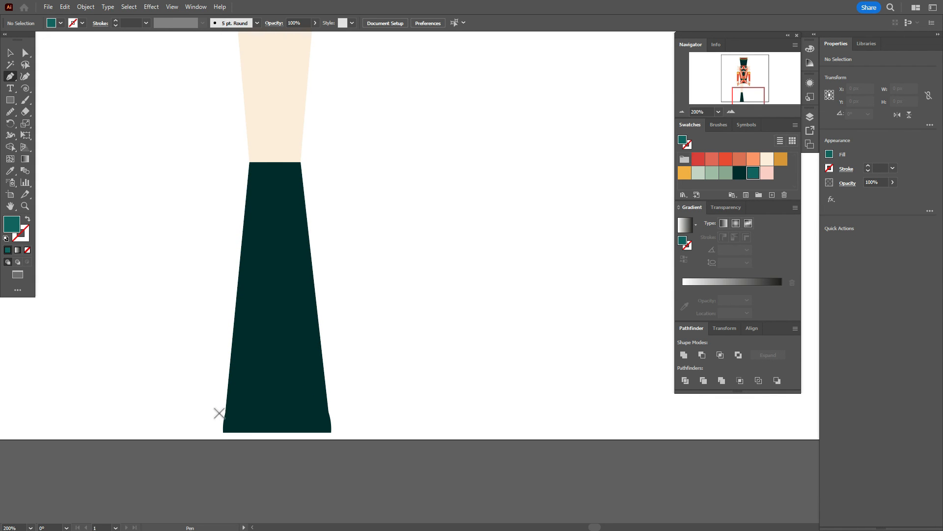
left_click(219, 417)
left_click_drag(308, 369, 323, 296)
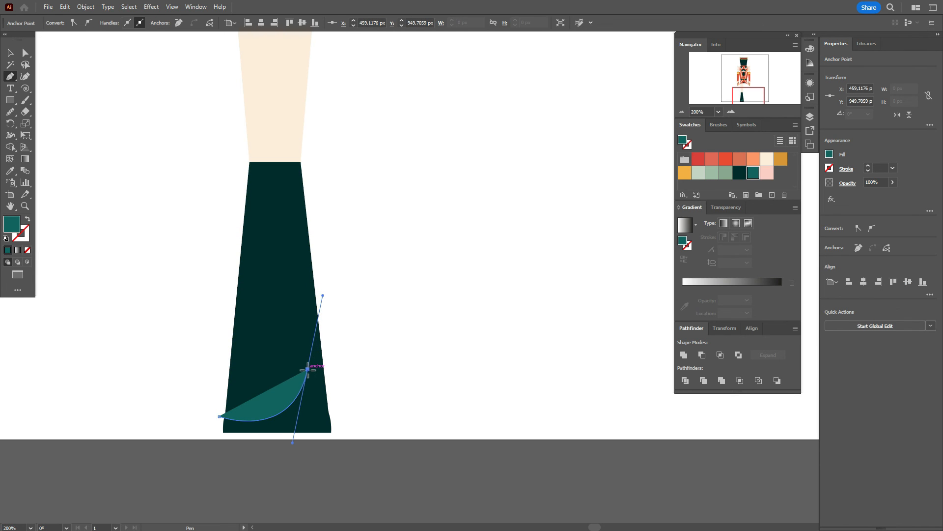
left_click(307, 369)
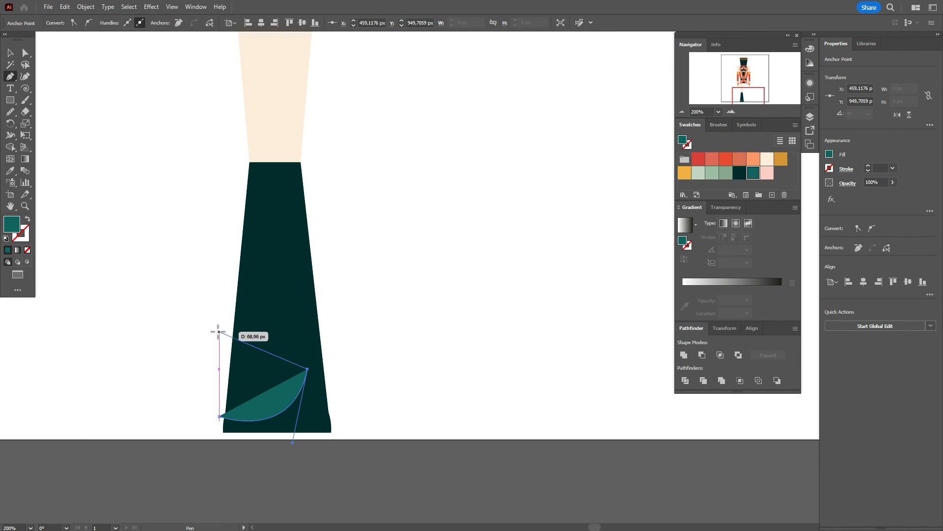
left_click_drag(219, 331, 210, 374)
left_click(210, 375)
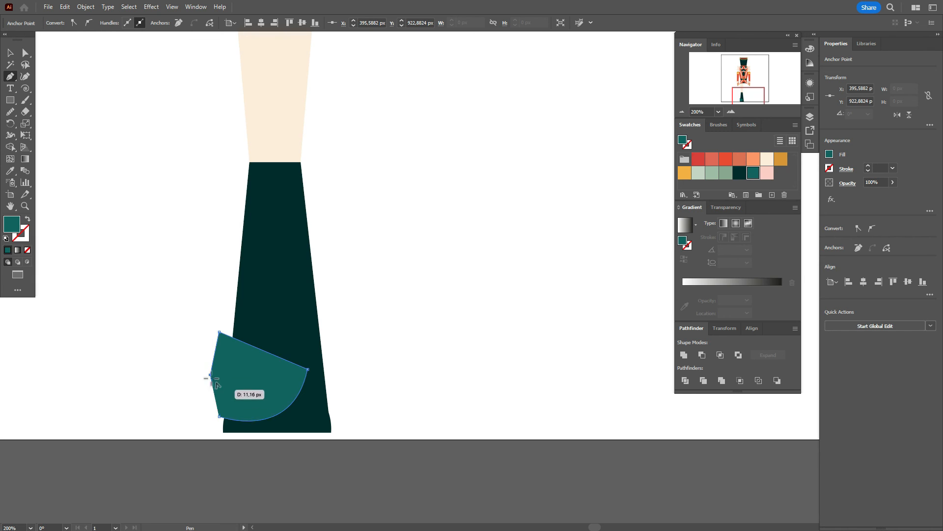
left_click(219, 417)
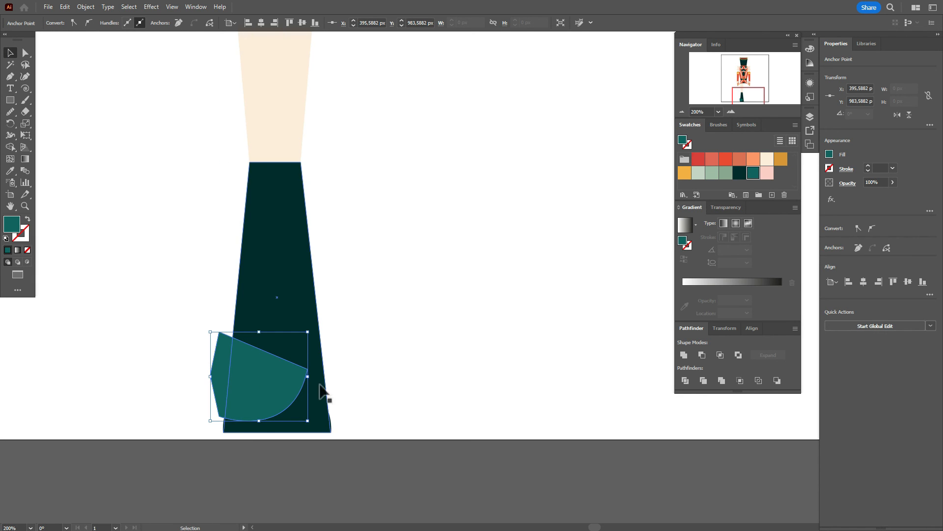
Duplicate the rounded toe shape in place and intersect the copy with the teal shape to leave a leaf-shaped highlight
left_click(319, 408, "ctrl")
key("ctrl+f")
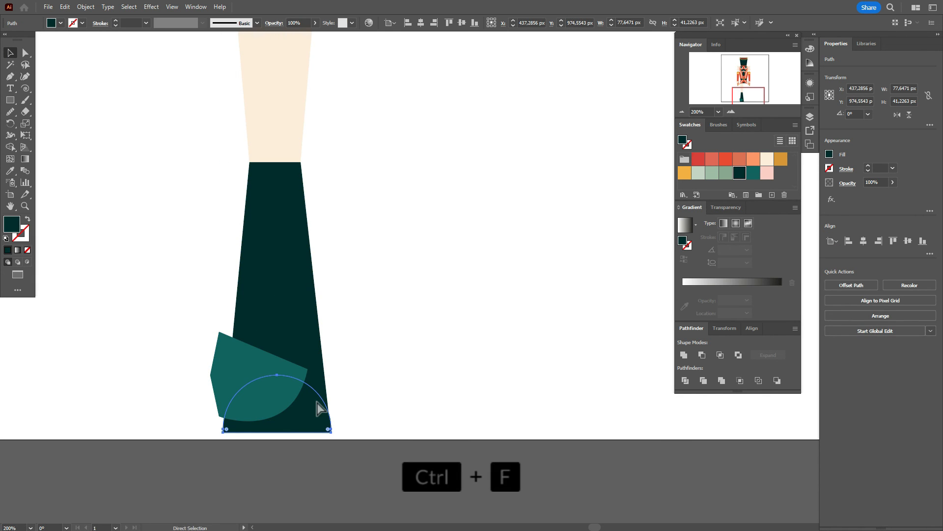
left_click(301, 379, "shift")
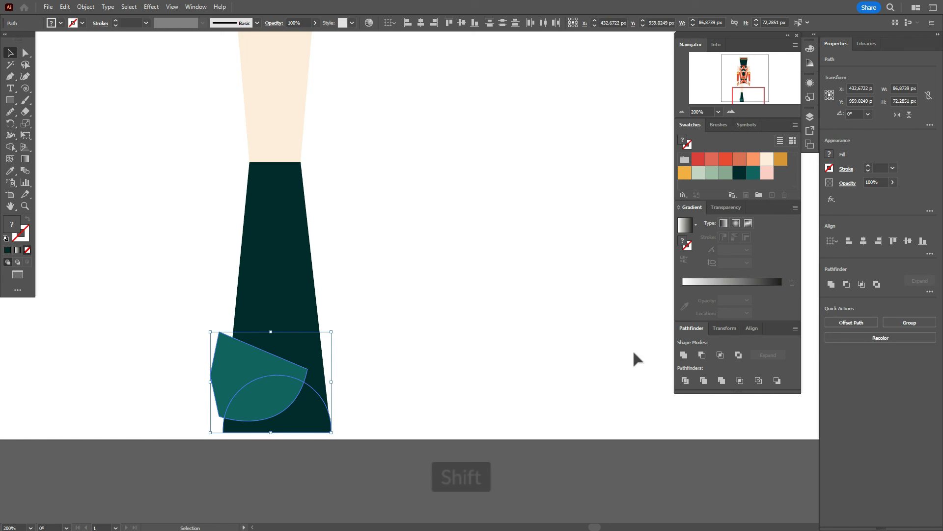
left_click(720, 357)
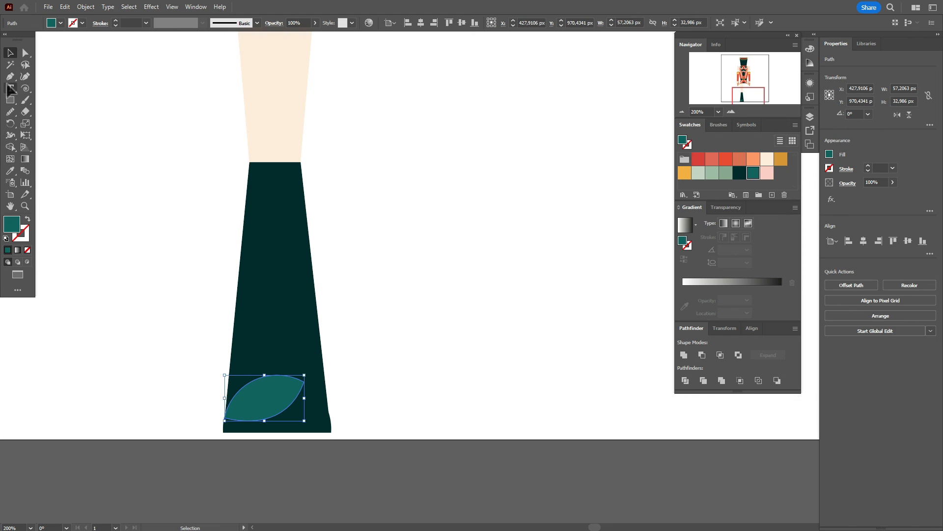
Round the teal highlight's upper-right tip with a corner radius of about 13 px
left_click(25, 53)
left_click(417, 389)
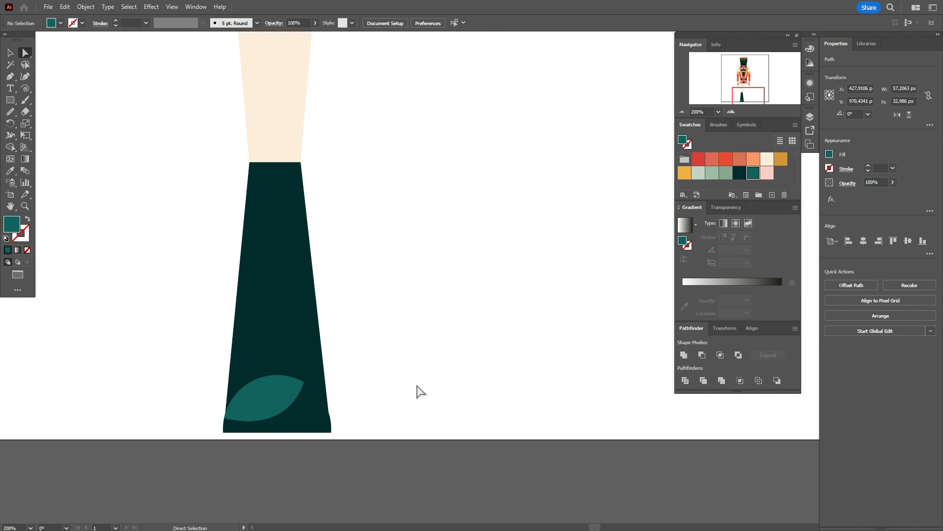
left_click(303, 384)
left_click_drag(297, 388, 270, 397)
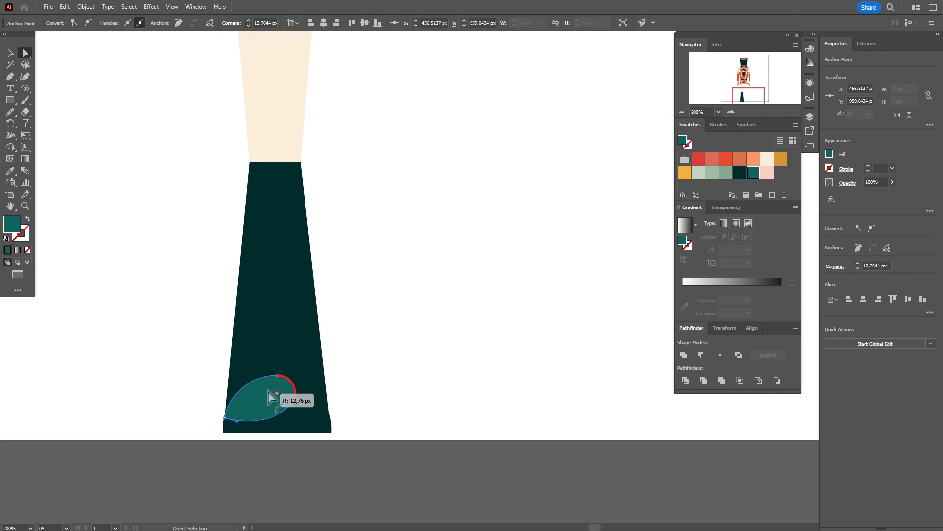
left_click(468, 385)
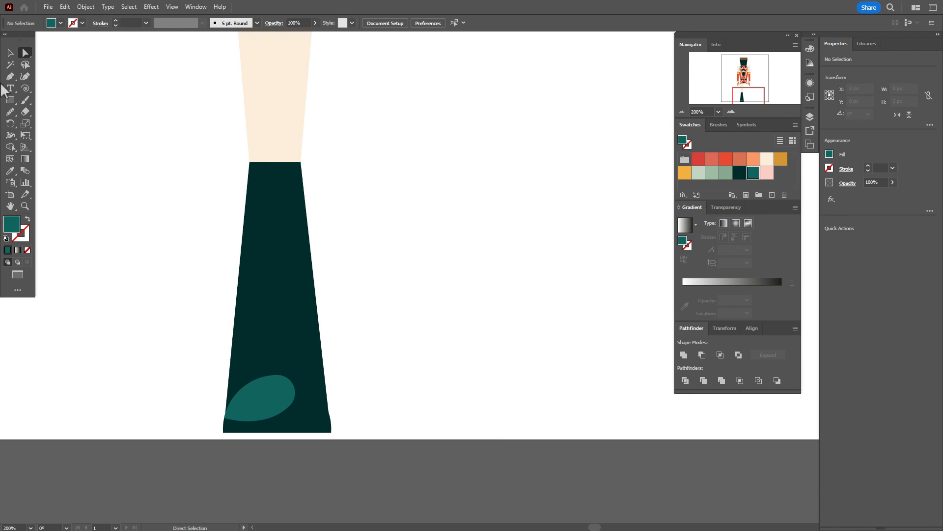
left_click(11, 54)
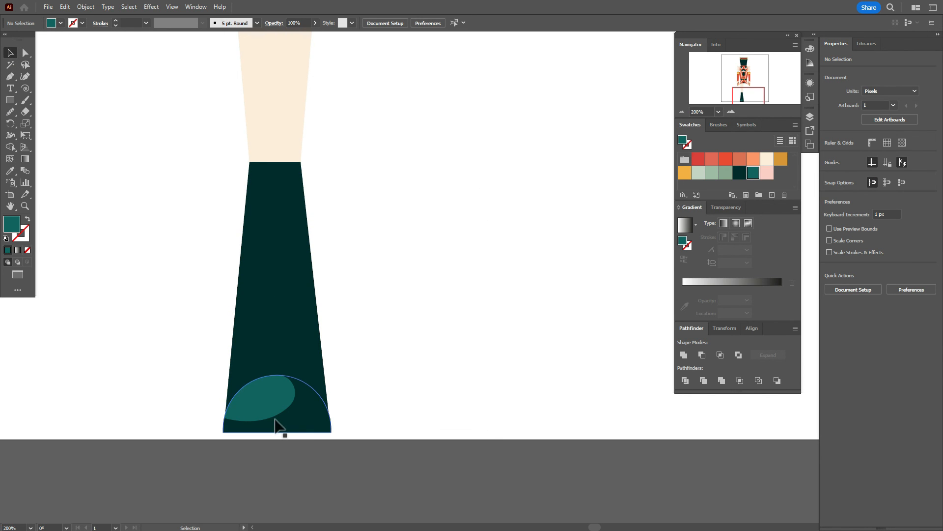
Draw a yellow-orange rectangle about 77 px wide and 5 px high along the boot's bottom edge as the sole
left_click(684, 173)
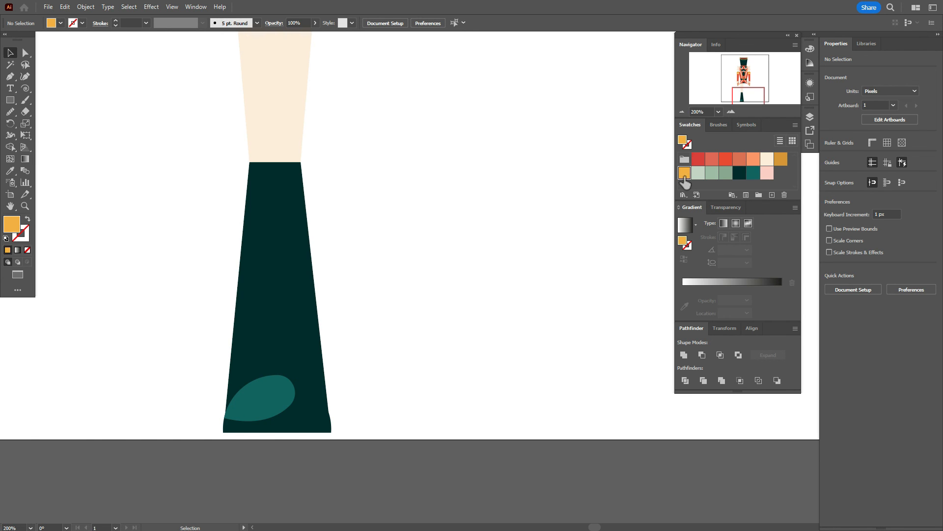
left_click(9, 100)
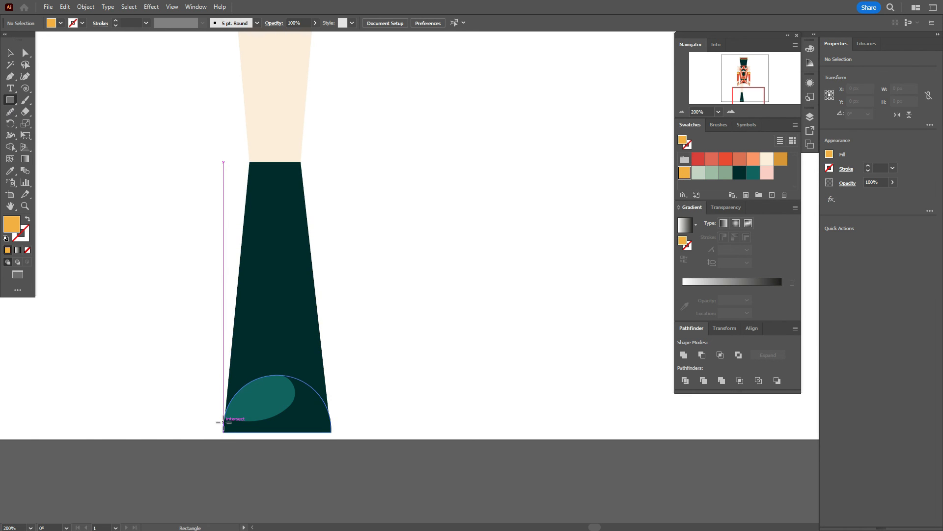
left_click_drag(224, 426, 332, 431)
Widen the sole strip to about 82 px so it overhangs both sides of the boot
left_click(25, 206)
left_click(400, 362)
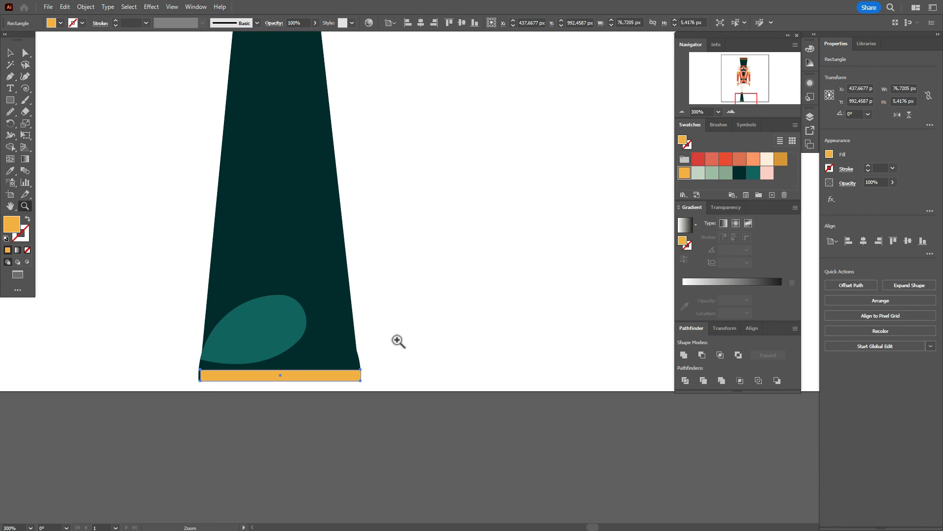
left_click(400, 339)
left_click(490, 280)
left_click(337, 314)
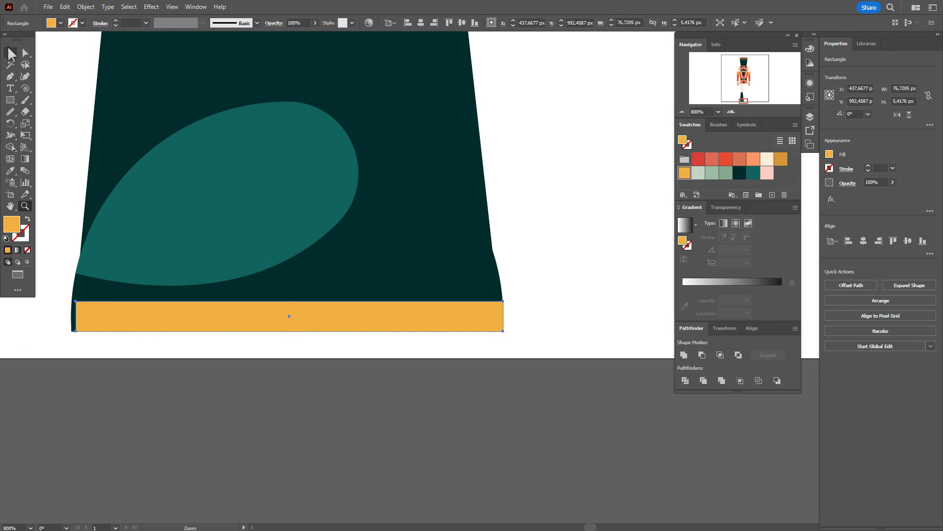
left_click(10, 54)
left_click_drag(76, 316, 71, 315)
left_click(379, 423)
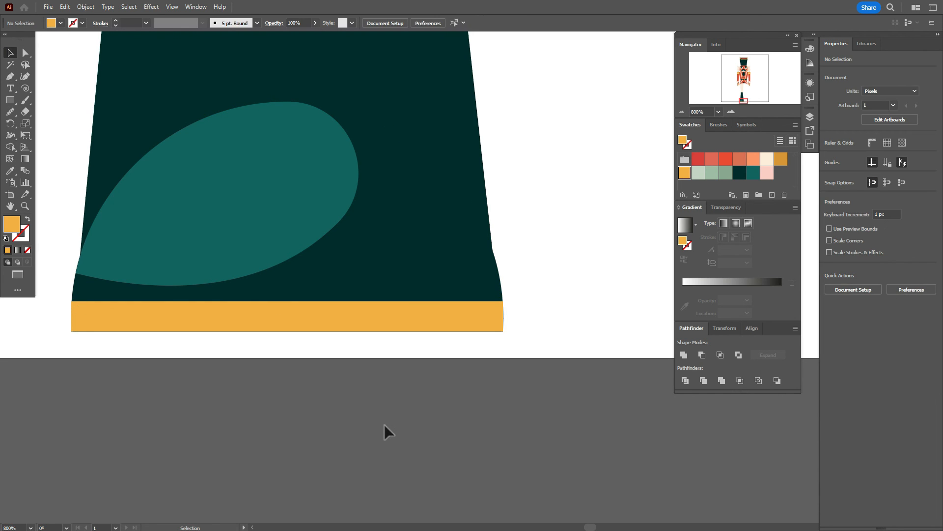
left_click(492, 326)
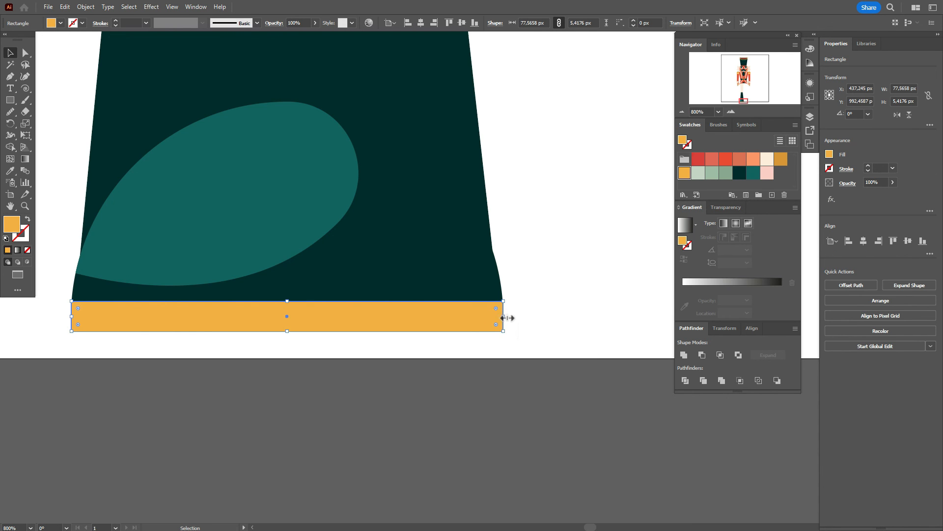
left_click_drag(506, 318, 515, 318)
left_click_drag(72, 319, 58, 317)
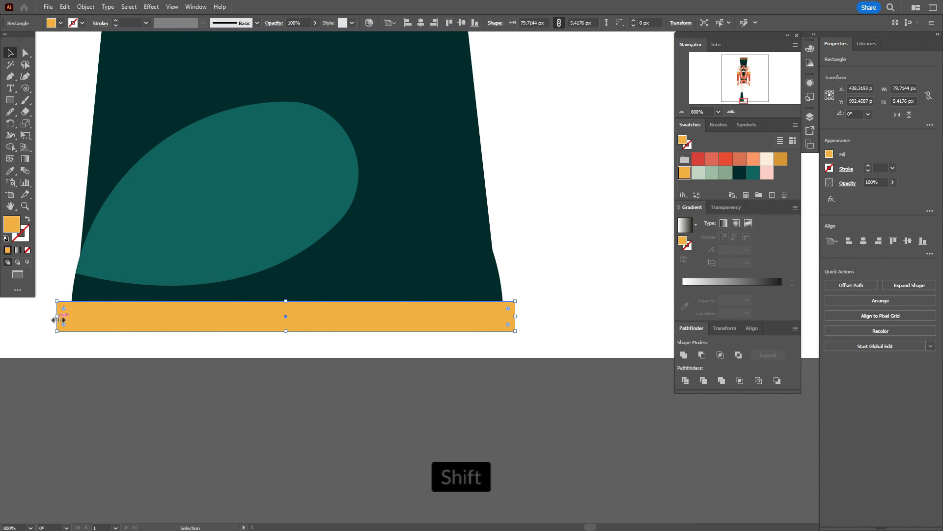
Trim the sole strip's two overhanging ends to the toe's outline with the Shape Builder
left_click(391, 267, "shift")
left_click(10, 148)
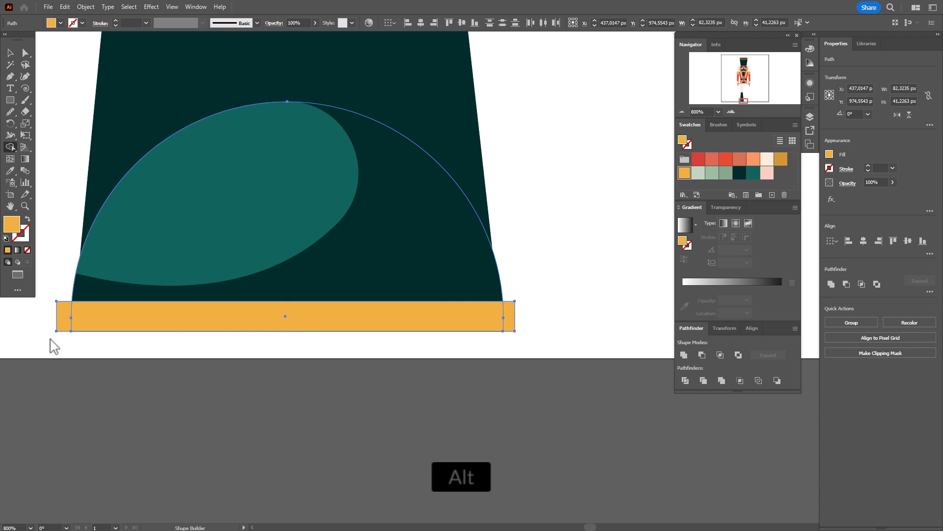
left_click(61, 318, "alt")
left_click(509, 317, "alt")
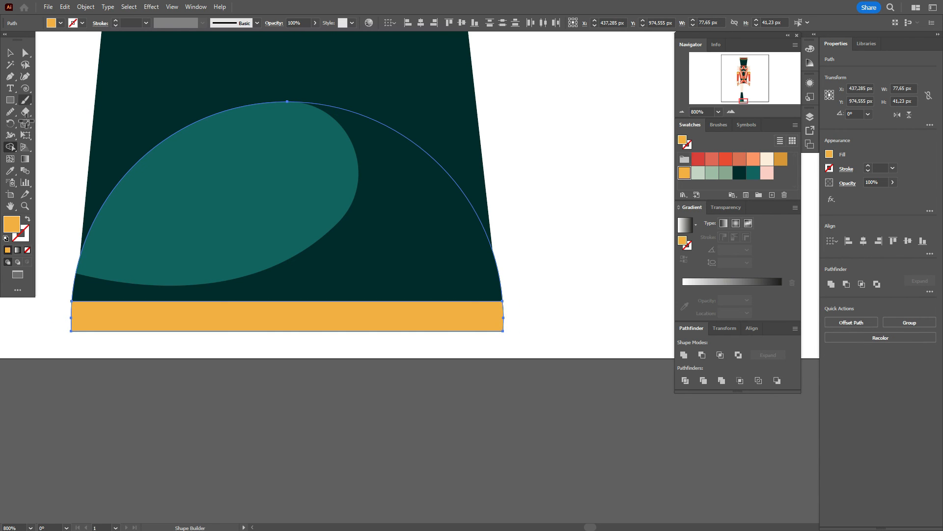
left_click(15, 54)
left_click(250, 432)
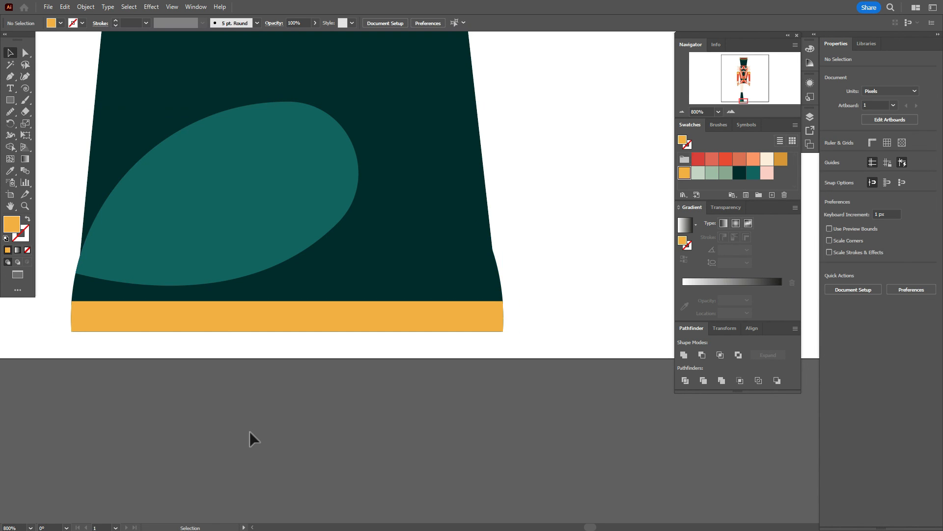
Draw two yellow-orange bands across the boot's upper part, about 59 by 6 px and, below it, about 57 by 2.5 px
left_click(10, 206)
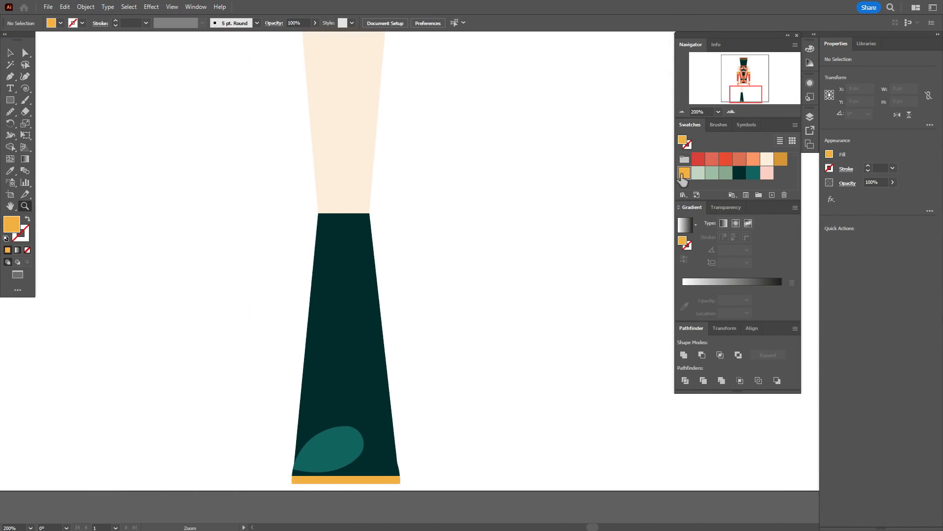
left_click(13, 101)
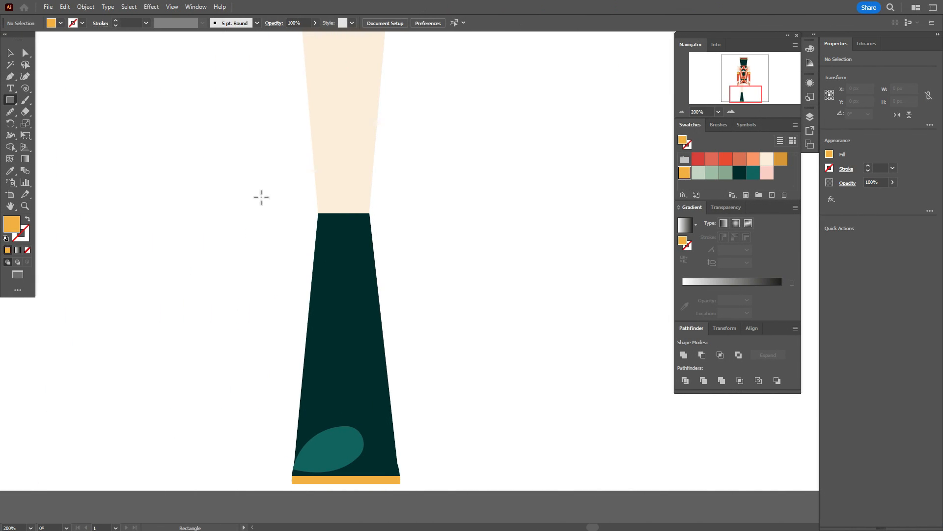
left_click_drag(308, 229, 391, 237)
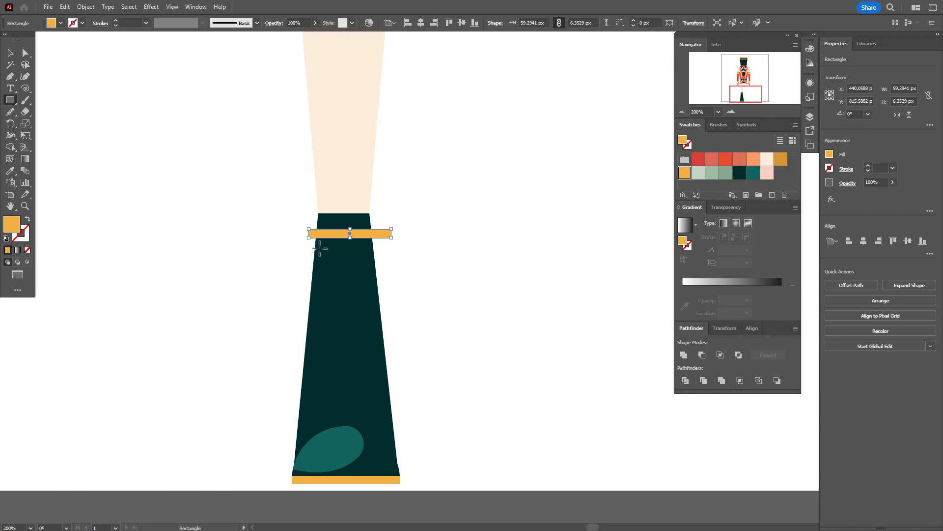
left_click_drag(310, 235, 392, 247)
key("ctrl+z")
left_click(8, 54)
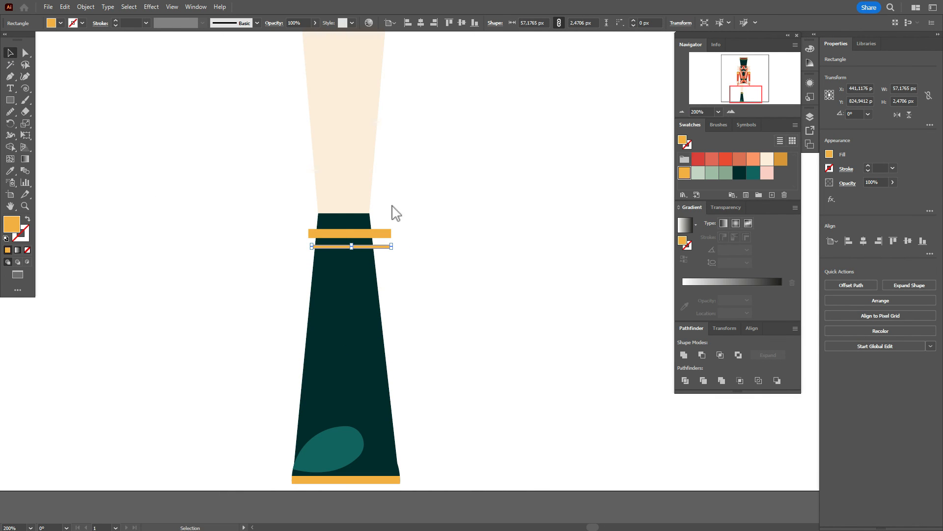
Trim the overhanging ends of both yellow-orange bands to the boot's sides with the Shape Builder
left_click(379, 248, "shift")
left_click(383, 234, "shift")
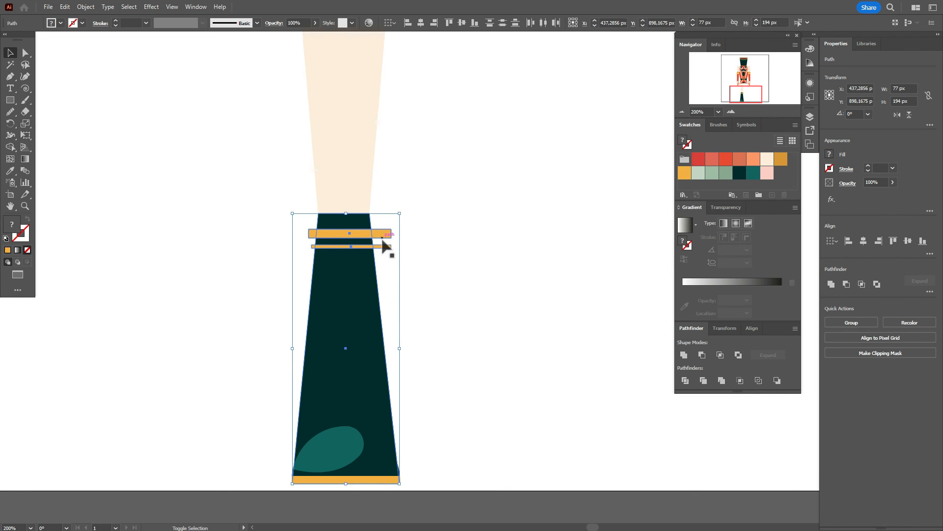
left_click(10, 146)
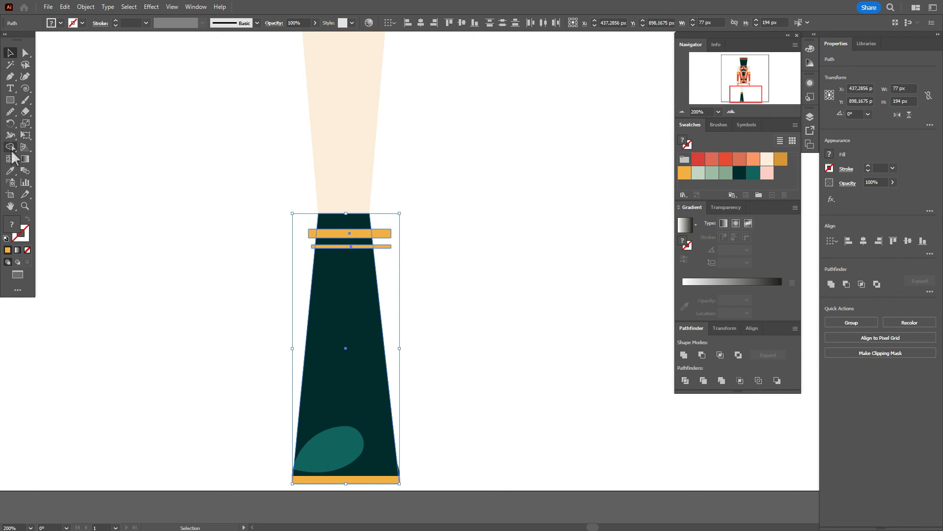
left_click(386, 233, "alt")
left_click(313, 233, "alt")
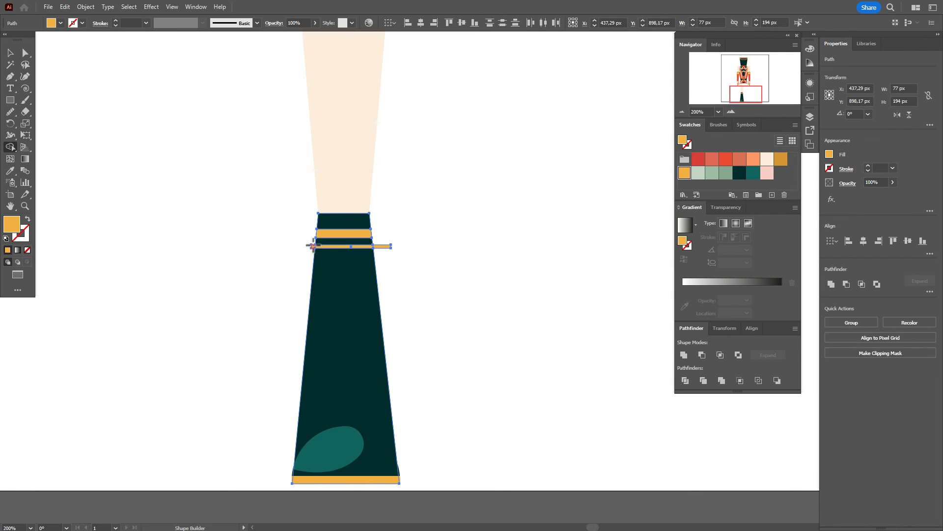
left_click(312, 247, "alt")
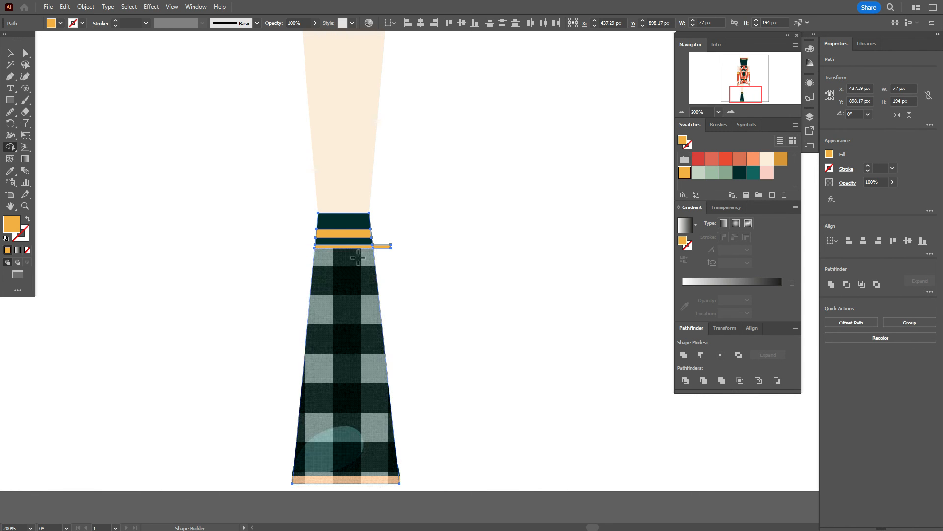
left_click(386, 246, "alt")
left_click(10, 53)
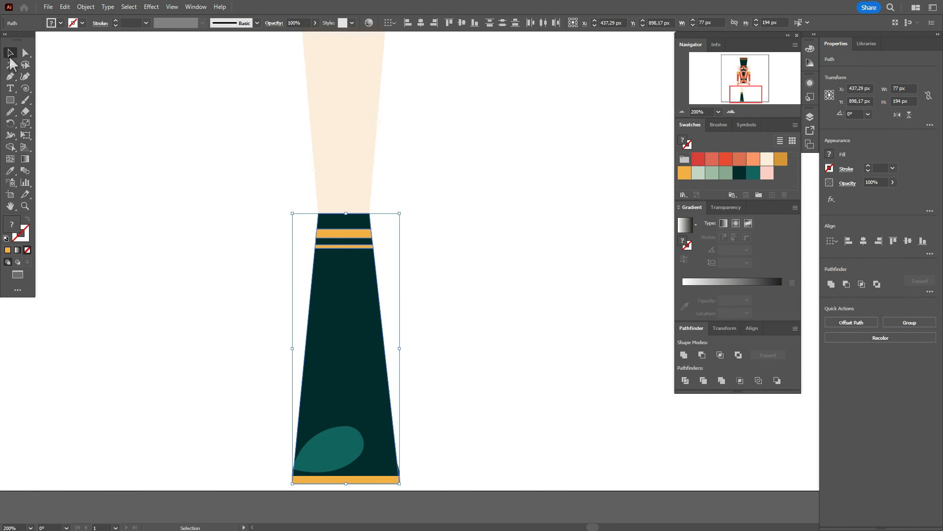
left_click(120, 156)
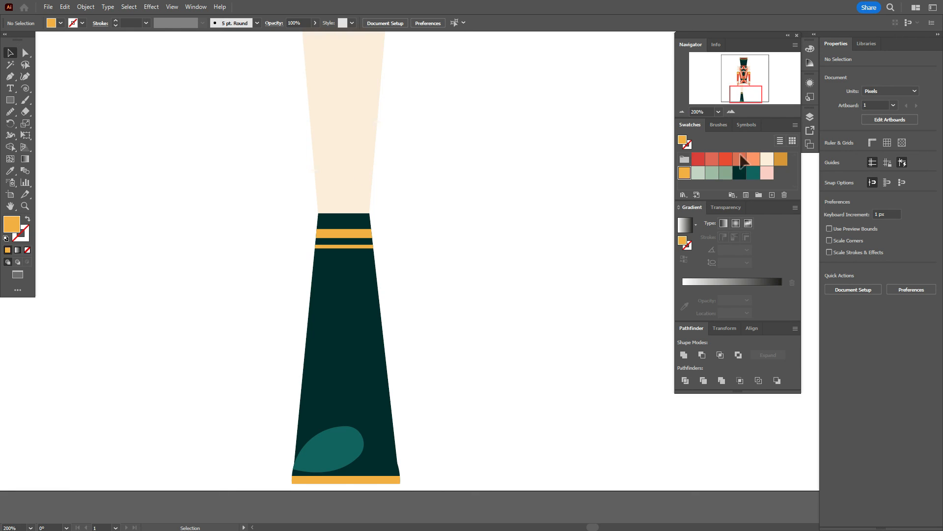
Draw a cream rectangle about 4 px wide and 169 px long, and rotate it diagonally across the boot below the bands
left_click(766, 159)
left_click(11, 101)
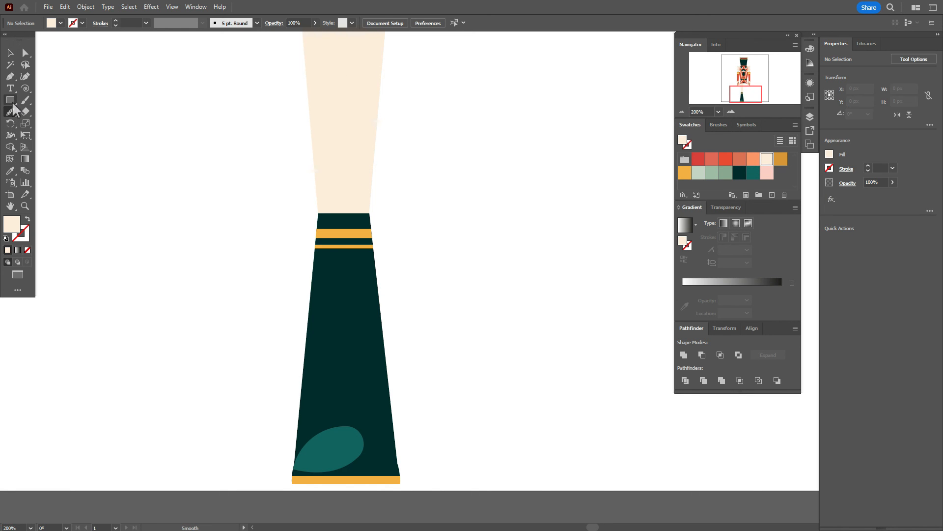
left_click(55, 101)
left_click_drag(256, 214, 352, 398)
left_click(11, 53)
left_click_drag(321, 365, 382, 342)
left_click_drag(439, 385, 459, 364)
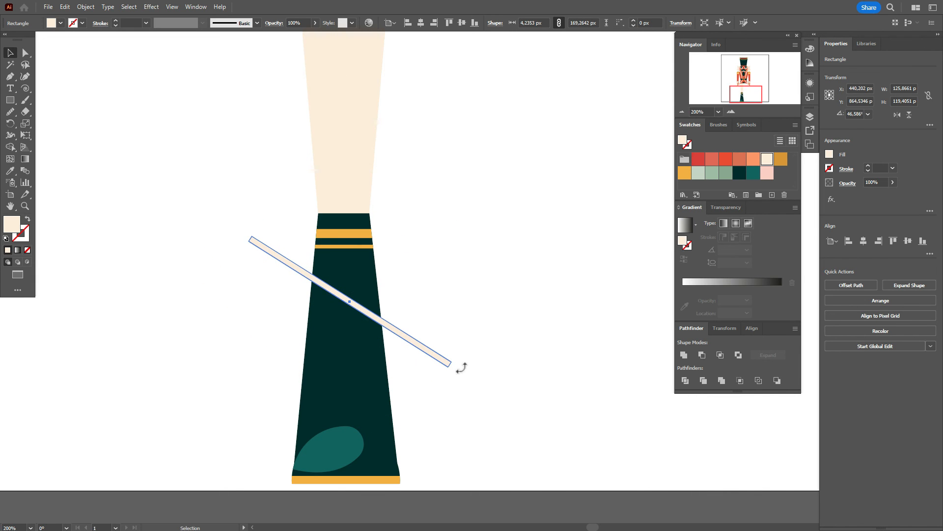
Reflect a copy of the diagonal cream strip to form an X, and move the X up to just below the yellow-orange bands
right_click(455, 366)
mouse_move(540, 271)
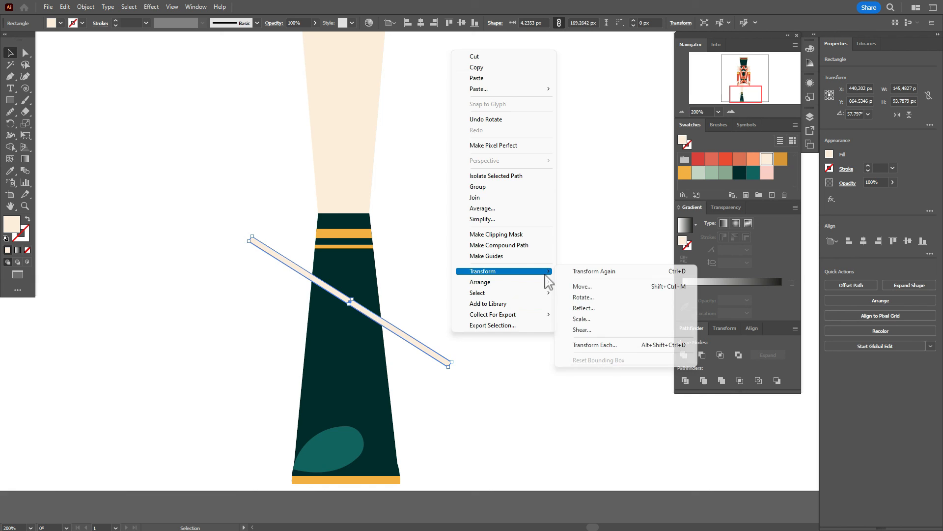
left_click(585, 309)
left_click(540, 328)
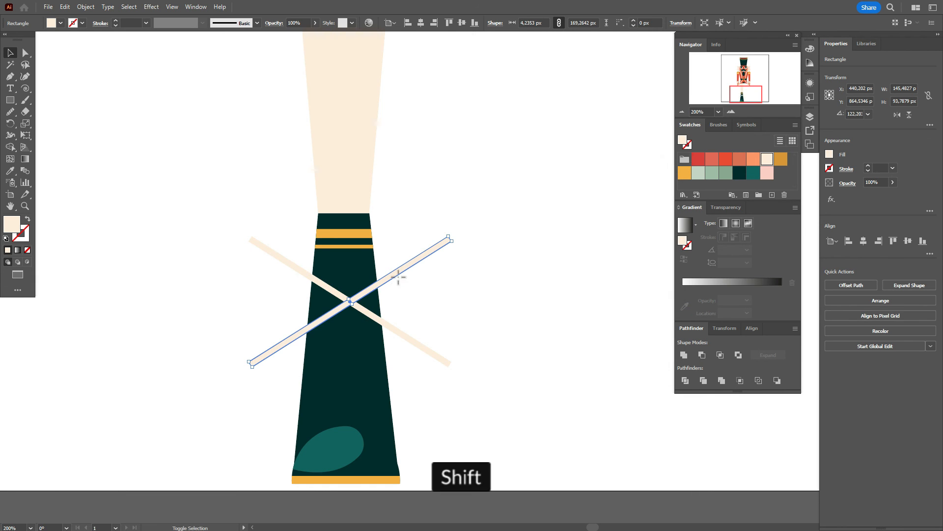
left_click(391, 322, "shift")
left_click_drag(407, 341, 402, 316)
Group the crossed cream strips and place two copies down the boot, about 40 px and then 52 px below the preceding cross
right_click(402, 316)
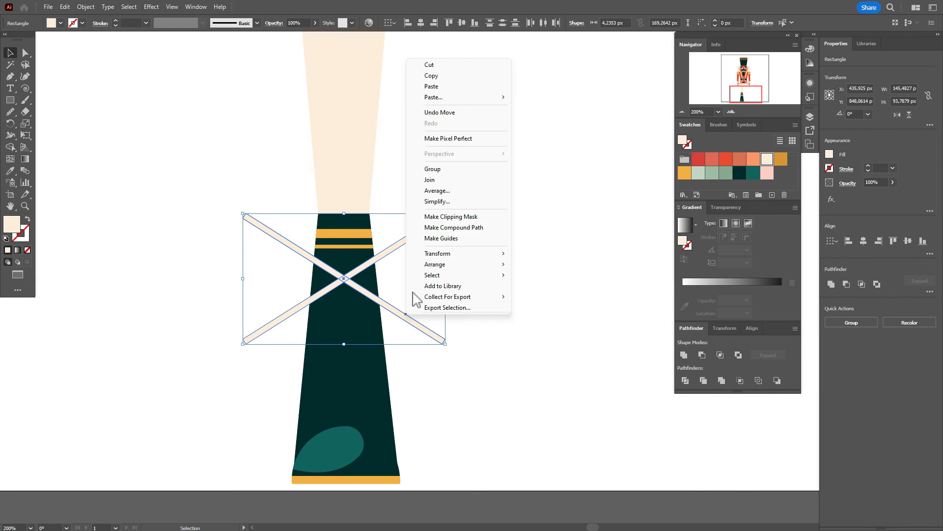
left_click(432, 169)
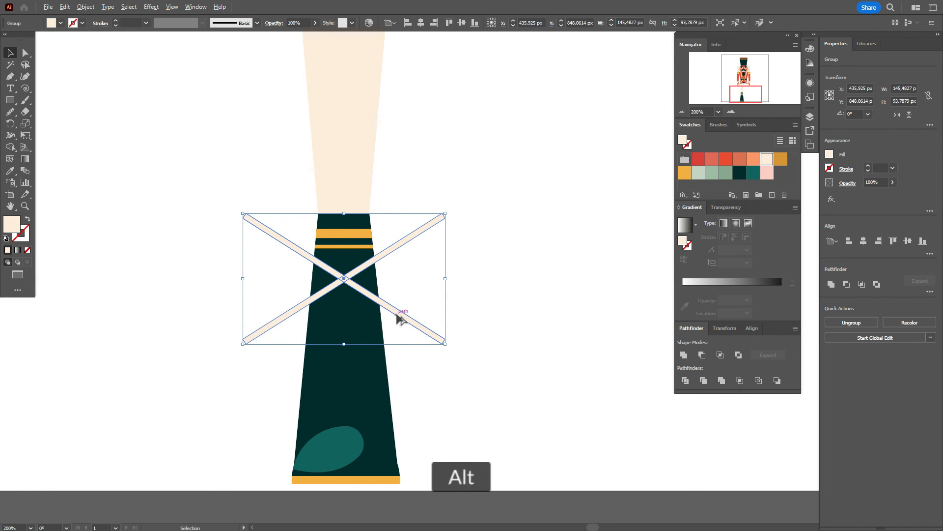
left_click_drag(399, 319, 402, 450)
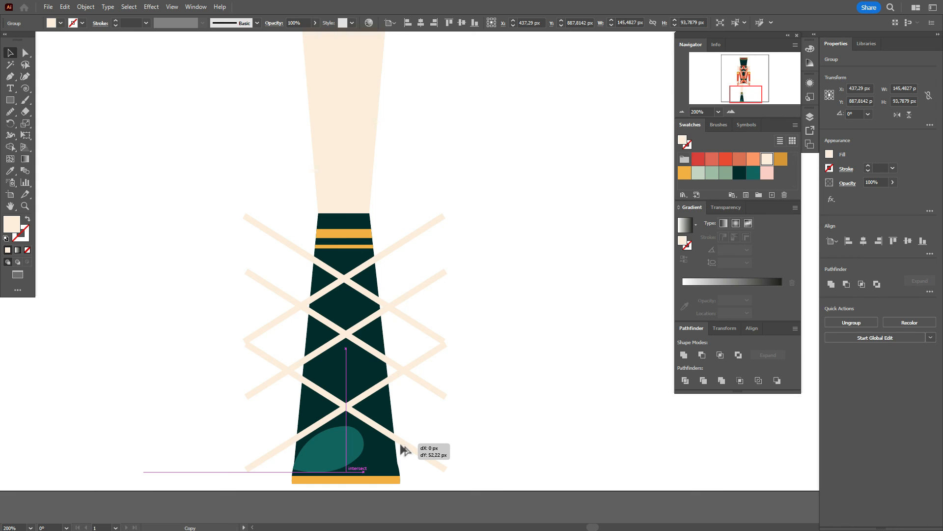
left_click_drag(402, 450, 402, 450)
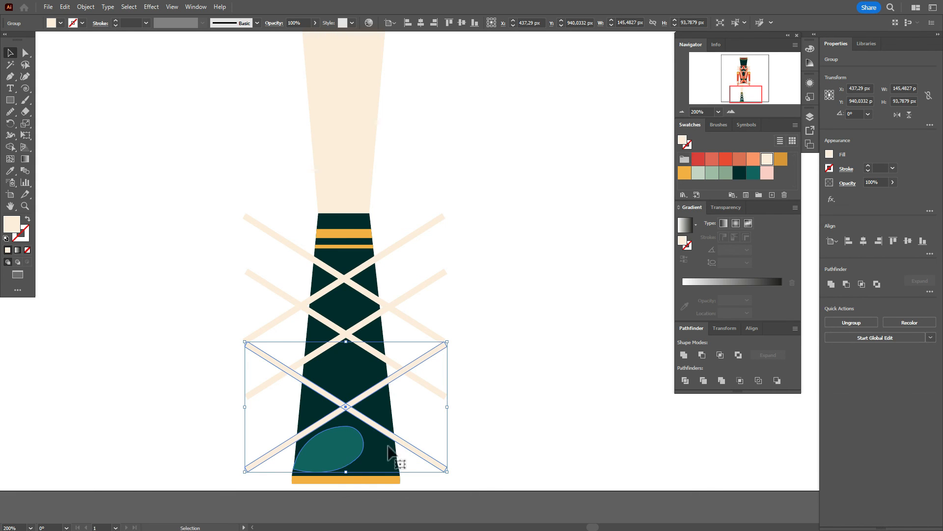
Bring the boot's teal toe highlight, dark toe shape and yellow-orange sole in front of the cream strips
left_click(337, 450)
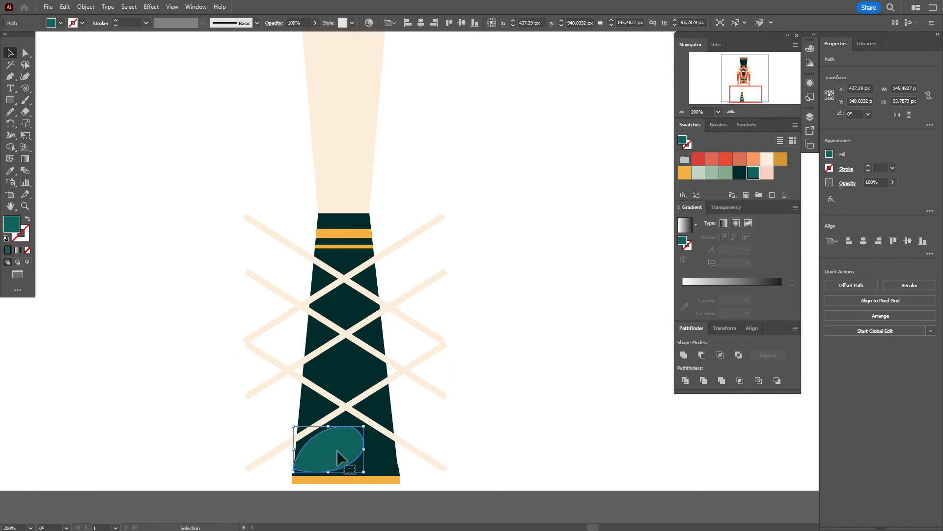
left_click(389, 480, "shift")
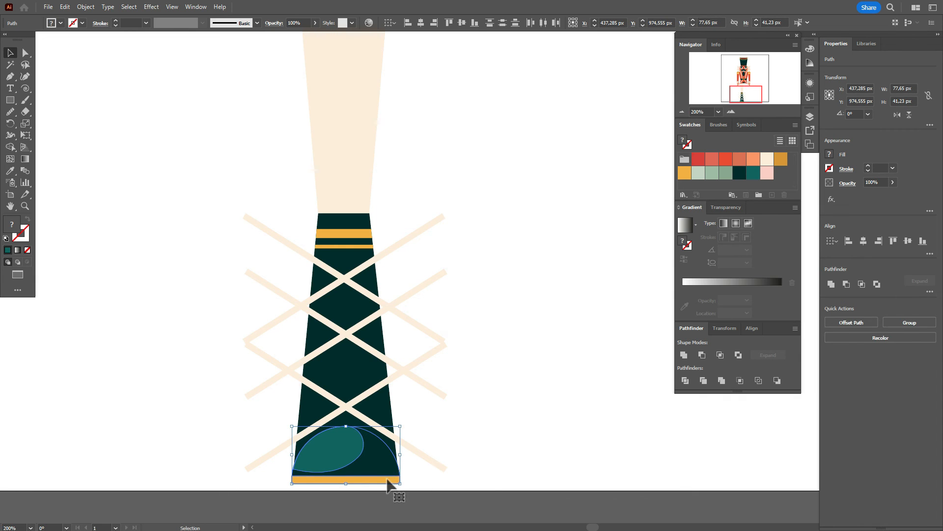
right_click(388, 483)
mouse_move(452, 427)
left_click(564, 429)
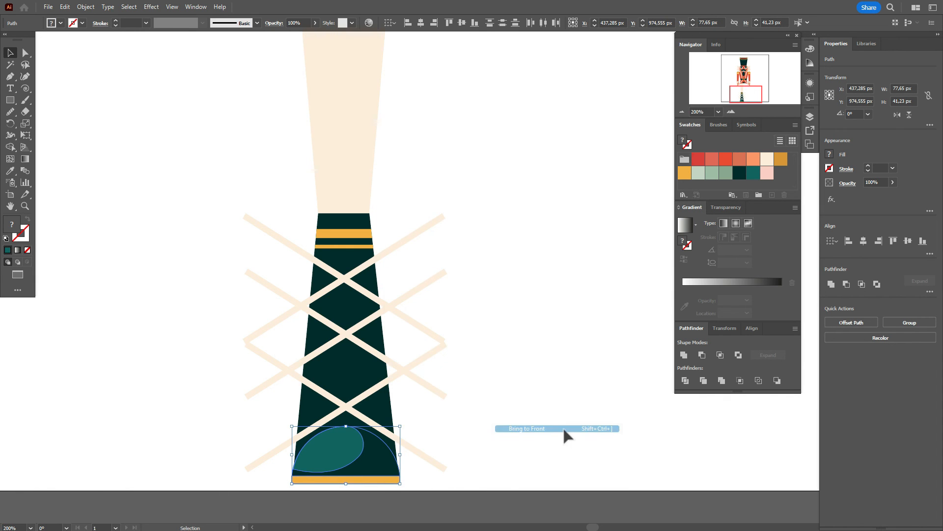
left_click(564, 433)
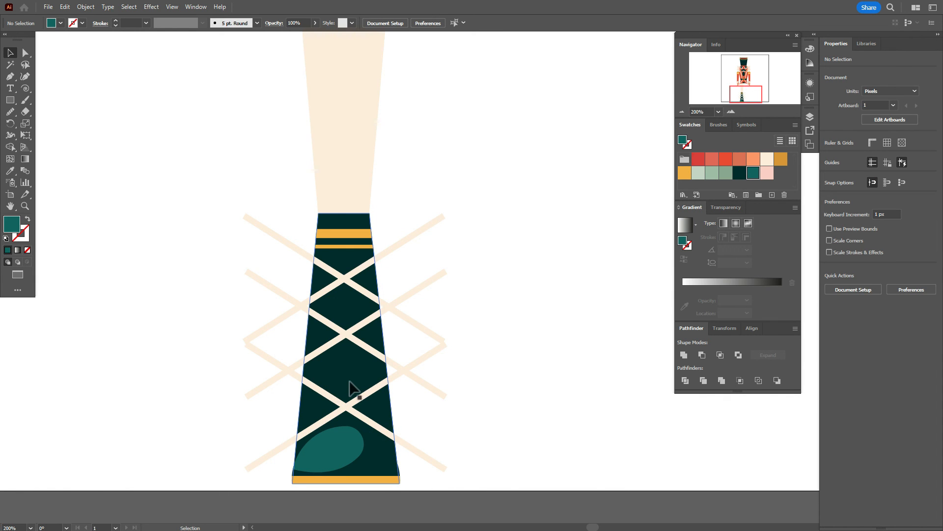
Trim all overhanging ends of the three cream crosses to the boot's sides with the Shape Builder
left_click(358, 290)
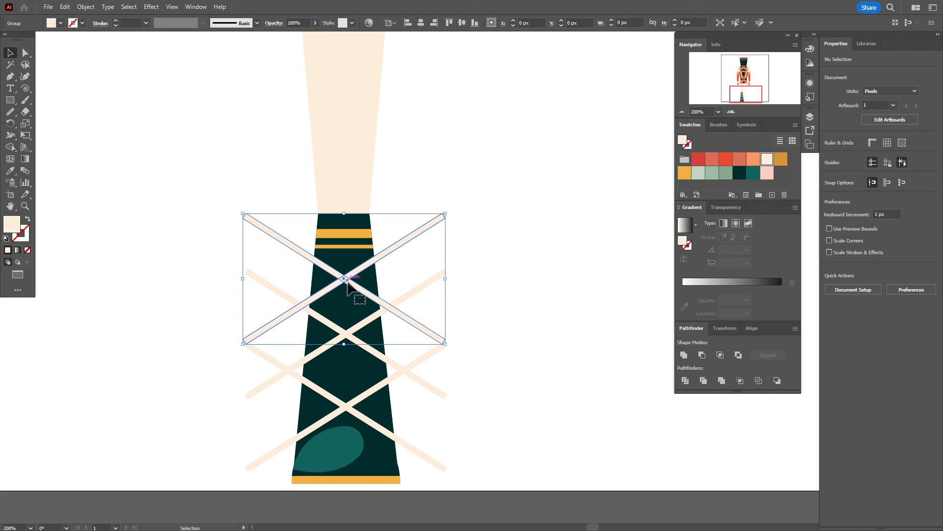
left_click(366, 340, "shift")
left_click(377, 388, "shift")
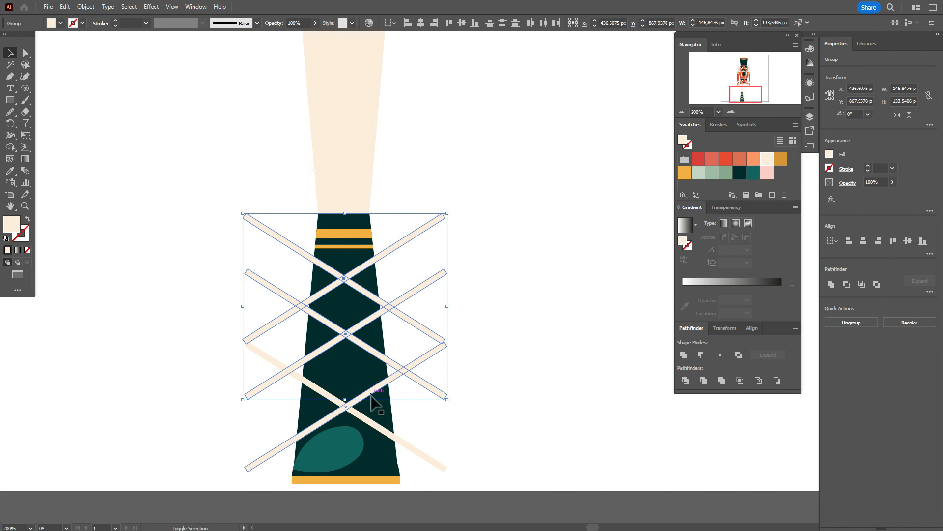
left_click(383, 417, "shift")
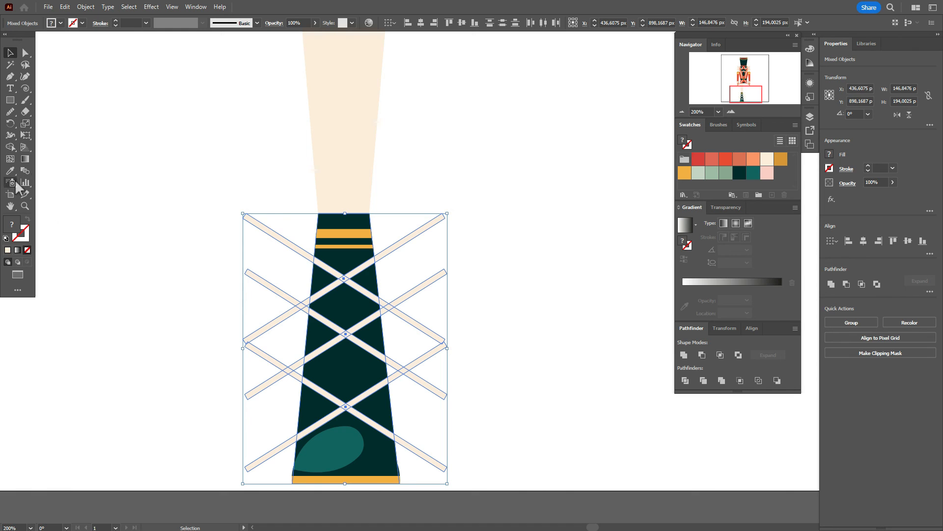
left_click(9, 146)
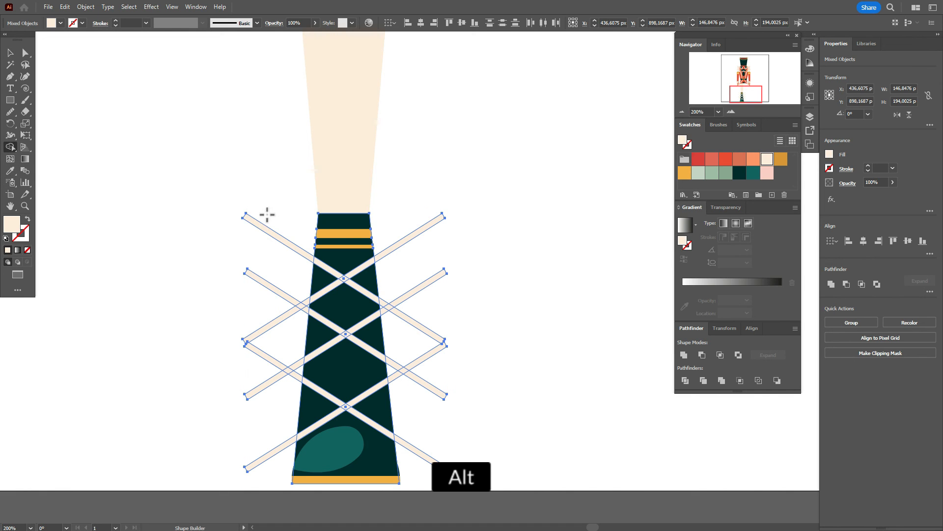
left_click(278, 234, "alt")
left_click(414, 237, "alt")
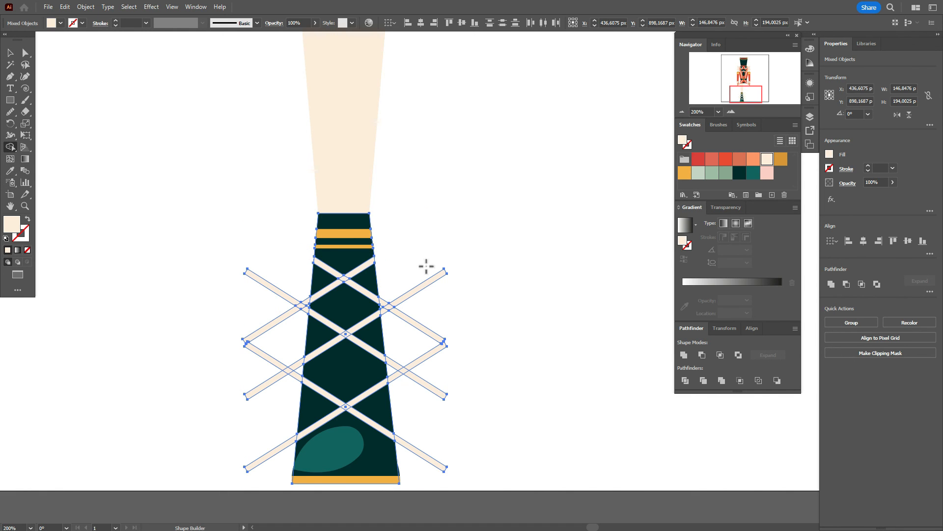
left_click(427, 283, "alt")
left_click(415, 325, "alt")
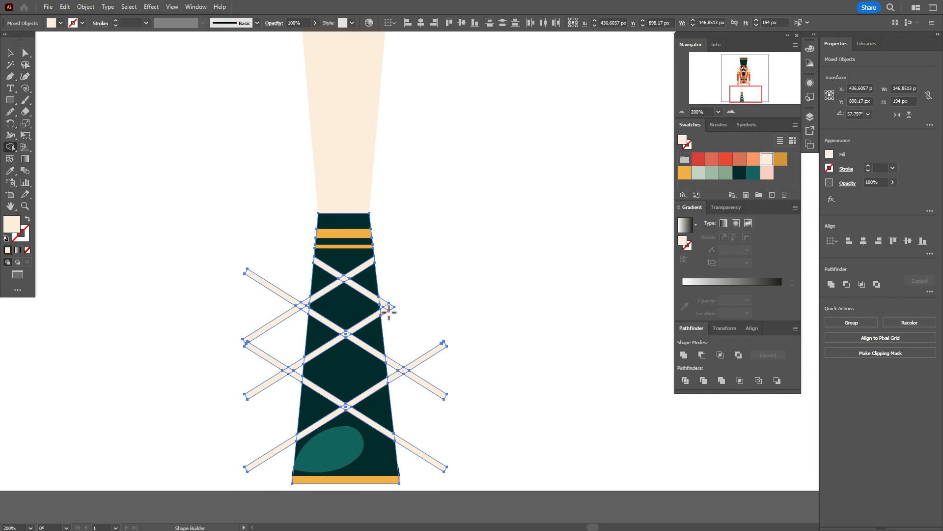
left_click(384, 302, "alt")
left_click(385, 310, "alt")
left_click(431, 352, "alt")
left_click(427, 386, "alt")
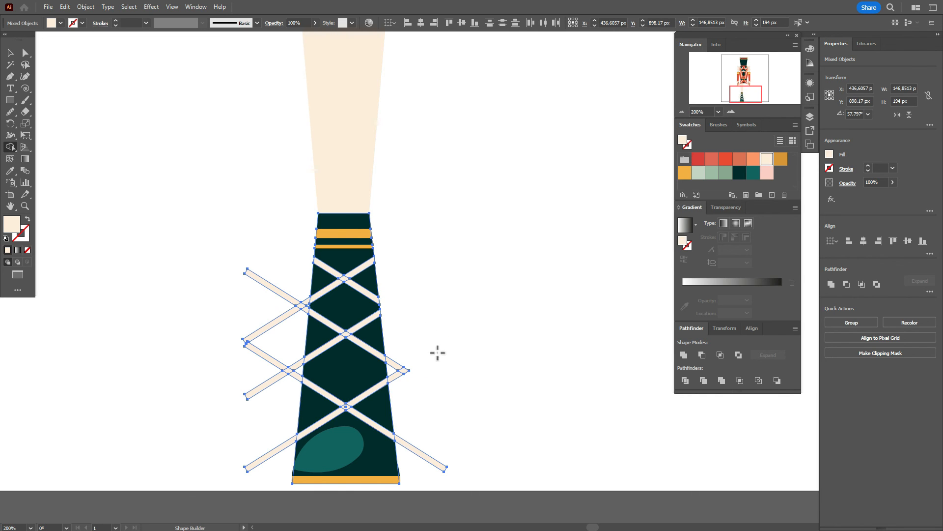
left_click(413, 444, "alt")
left_click(271, 452, "alt")
left_click(265, 386, "alt")
left_click(265, 356, "alt")
left_click(270, 325, "alt")
left_click(270, 287, "alt")
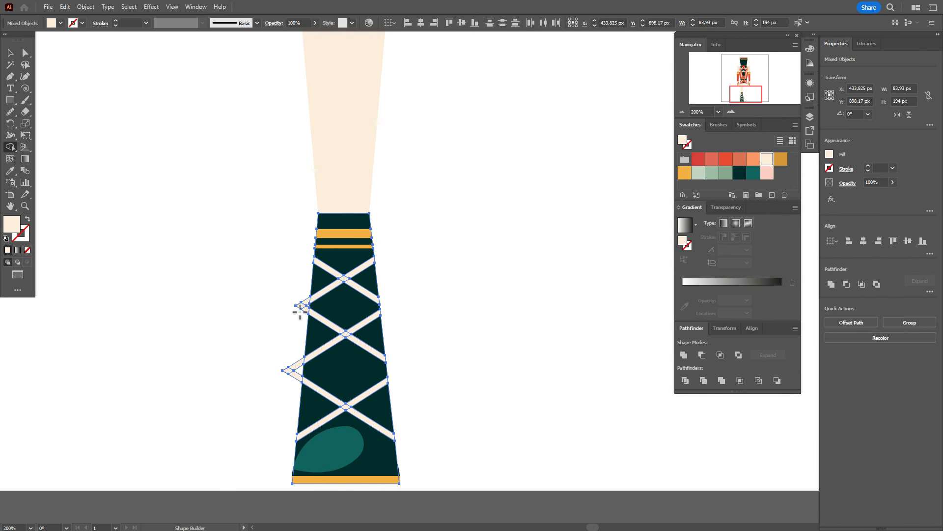
left_click(10, 64)
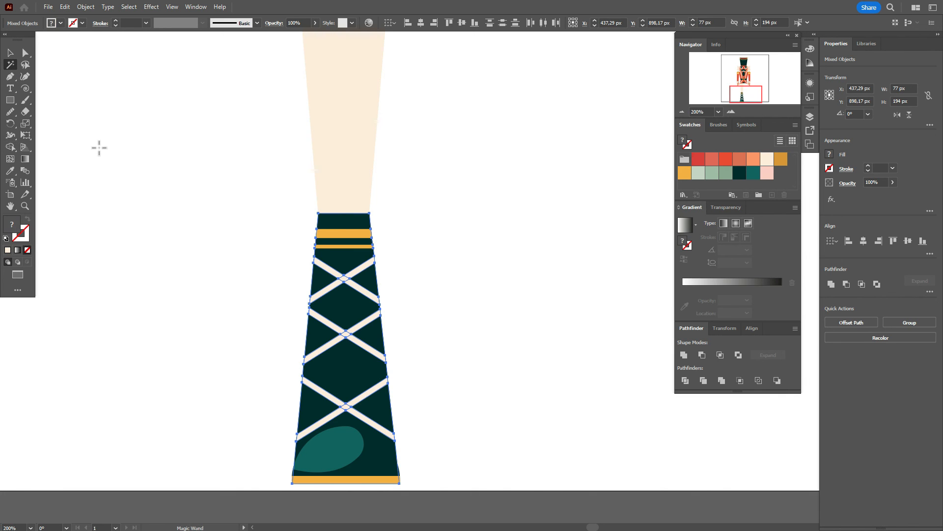
left_click(98, 148)
left_click(10, 53)
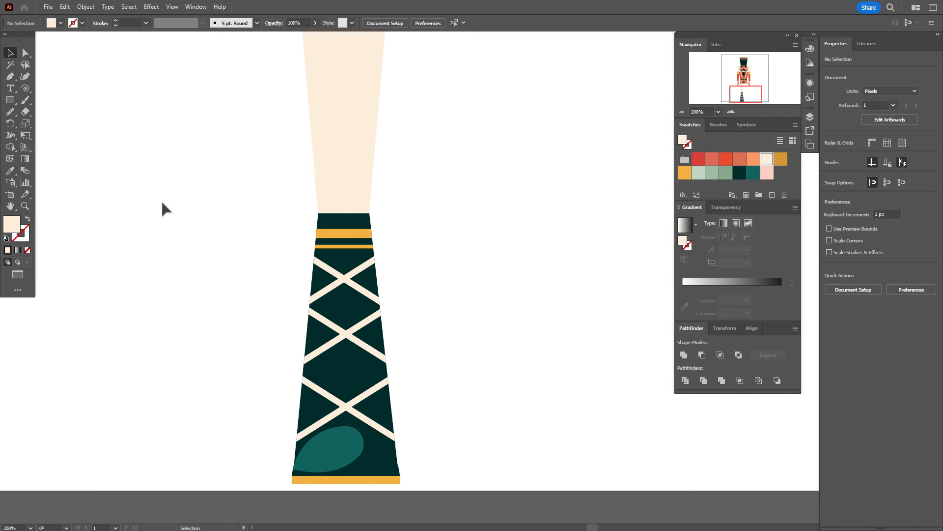
Set the fill of the boot's dark toe shape to the slightly lighter green #023532
left_click(388, 450)
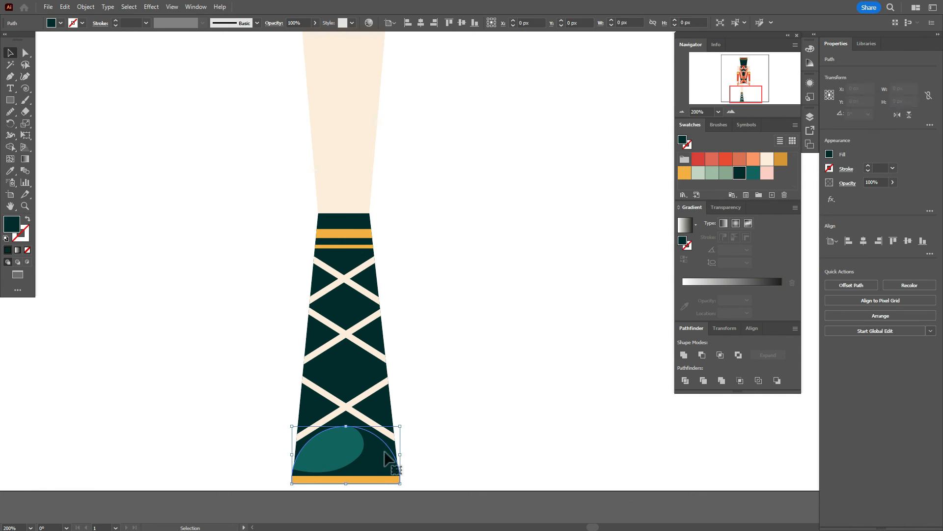
double_click(12, 227)
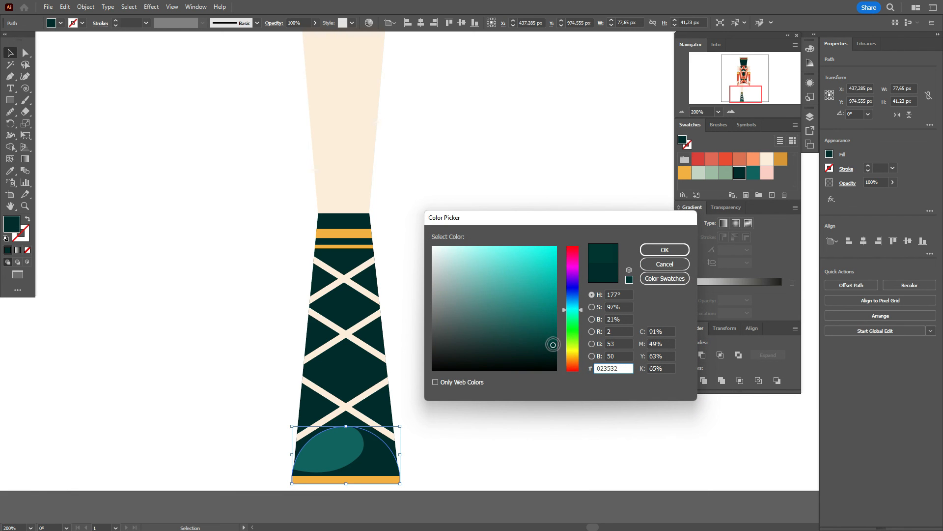
left_click(687, 250)
left_click(558, 308)
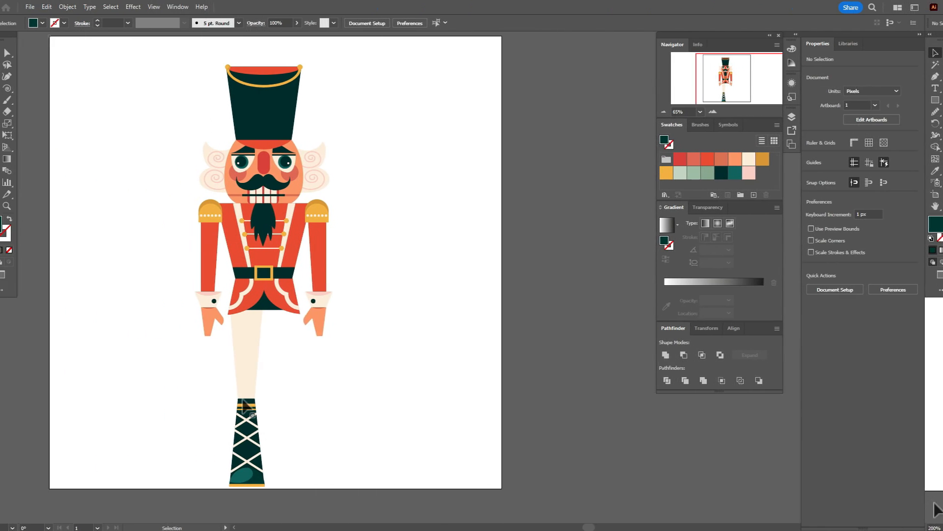
Group the cream leg and the complete boot with its bands, cream crosses, toe and sole
left_click_drag(233, 364, 327, 490)
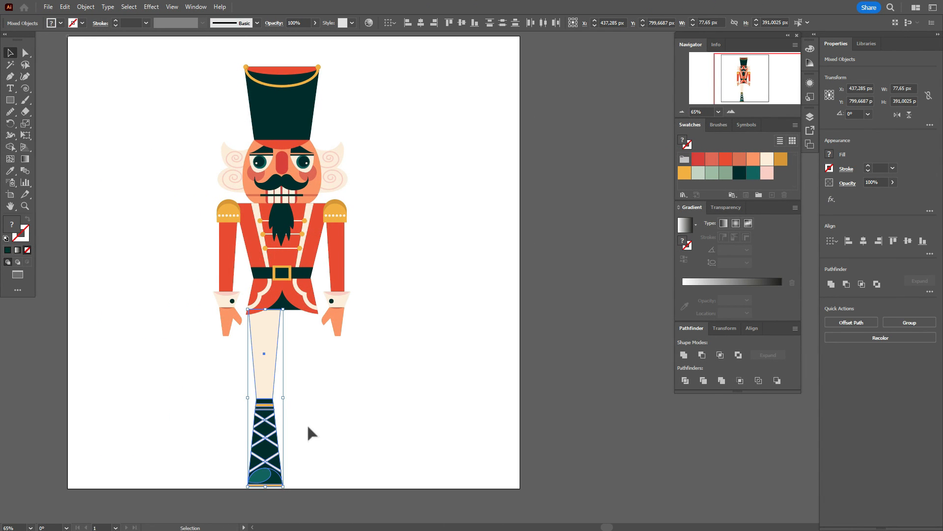
right_click(299, 403)
left_click(328, 319)
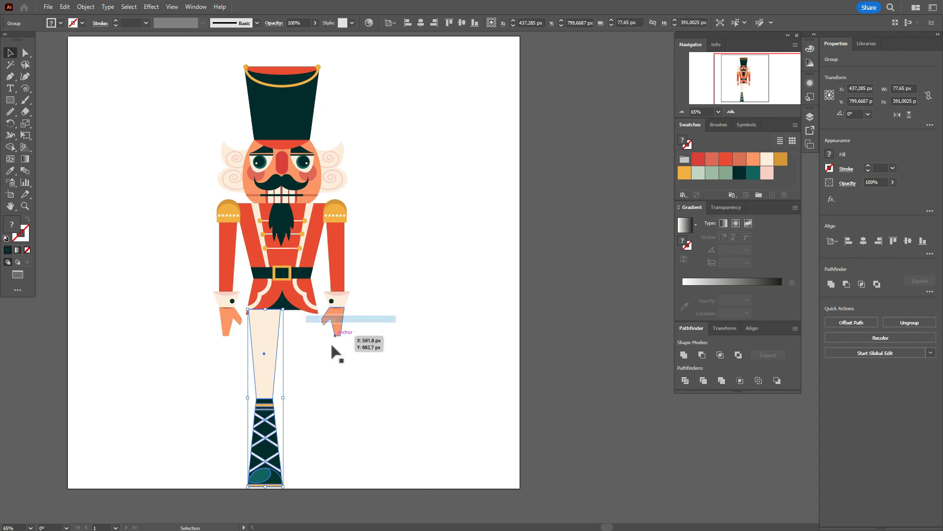
Create a copy of the leg group reflected about the vertical axis and place it beside the original as the second leg
right_click(333, 363)
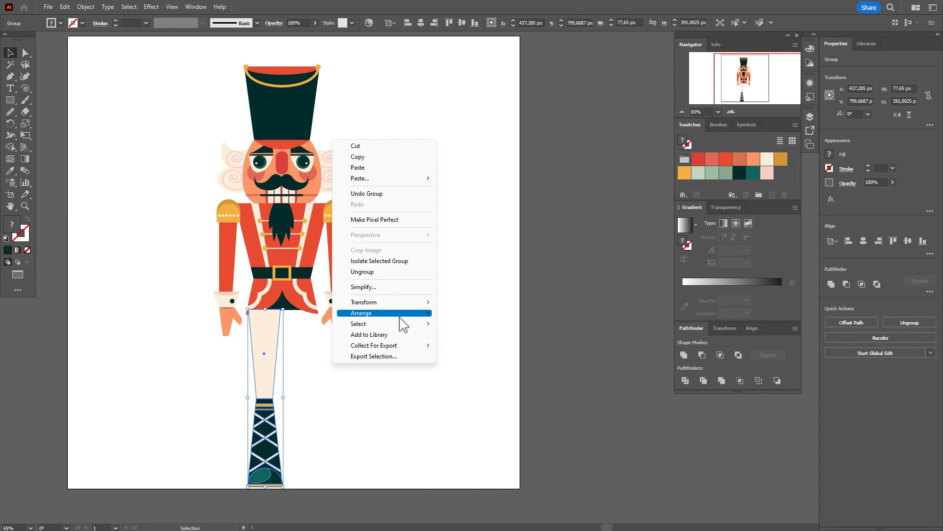
mouse_move(398, 314)
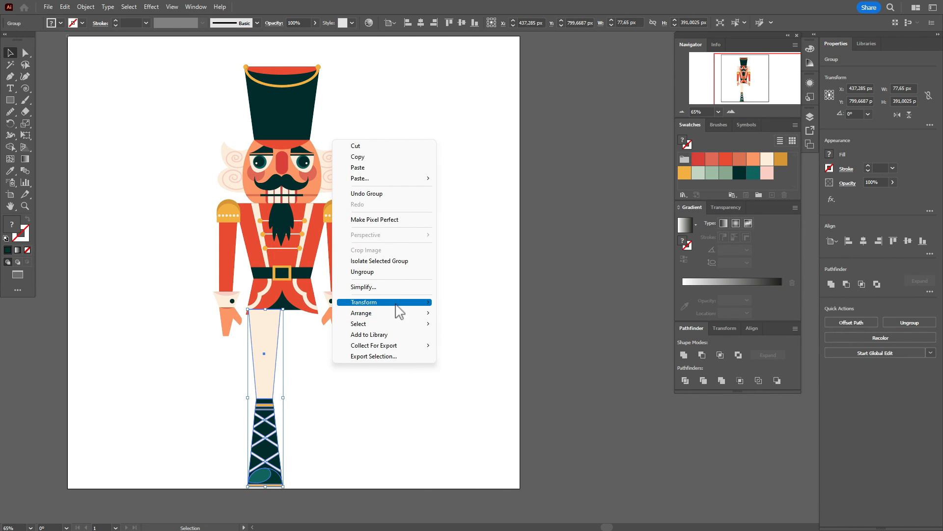
left_click(531, 340)
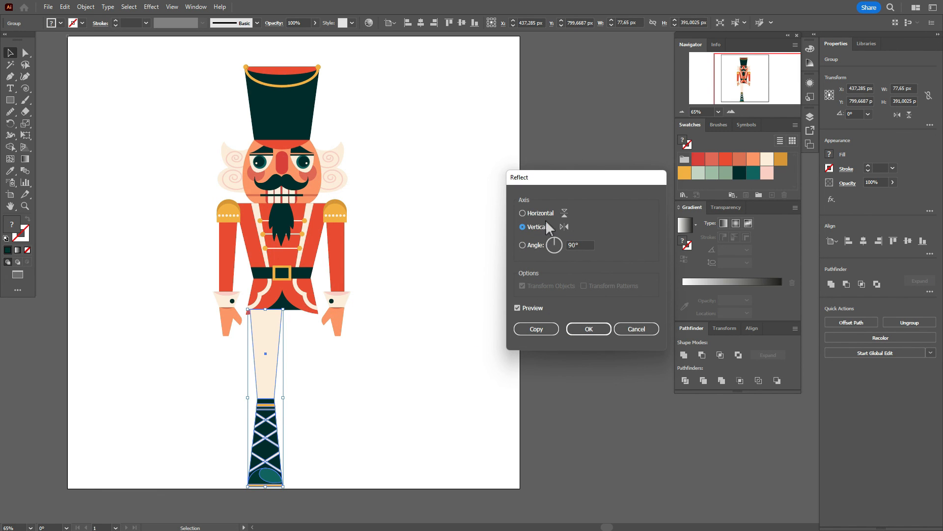
left_click(571, 329)
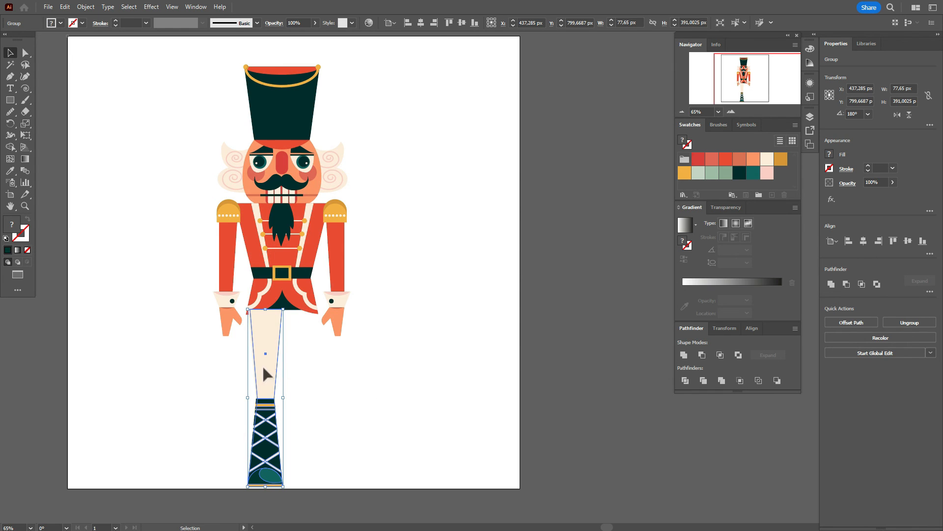
left_click_drag(263, 368, 300, 373)
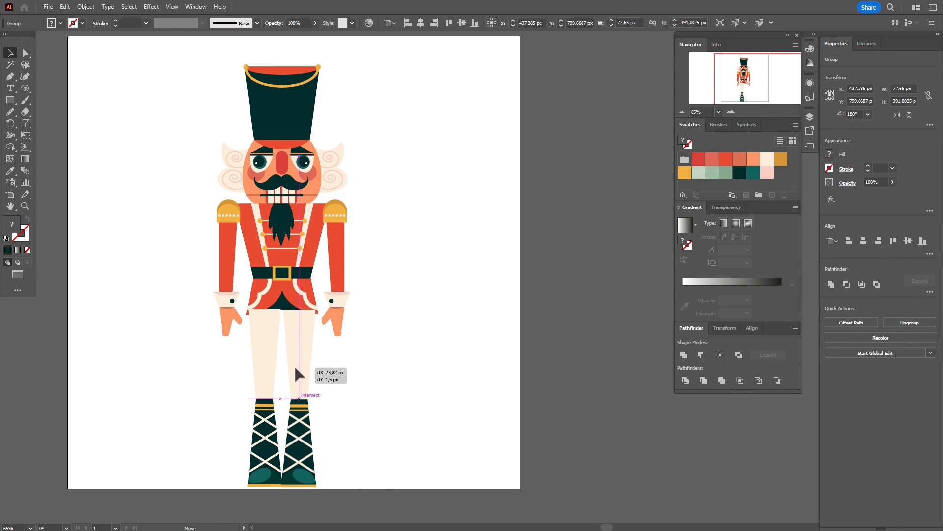
left_click_drag(298, 368, 298, 367)
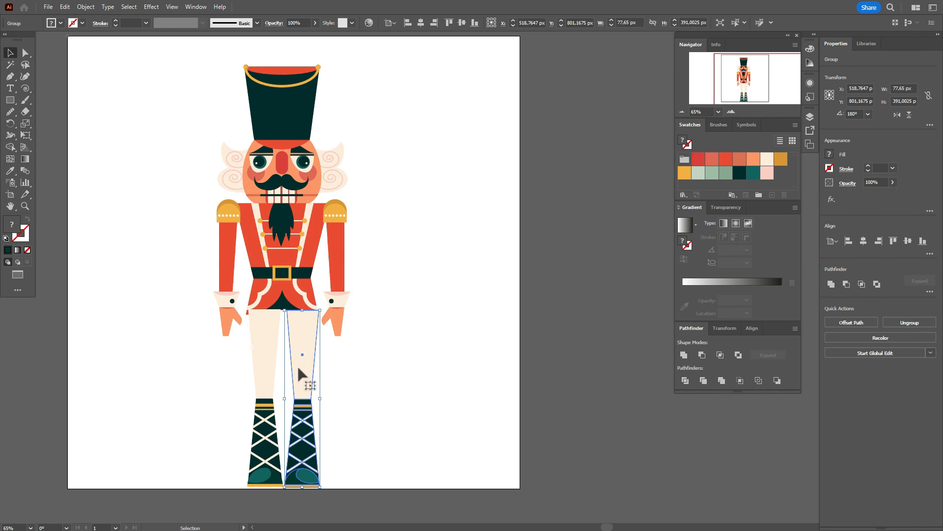
Send both leg groups to the back, behind the red coat, and shift them 4 px to the left
left_click_drag(364, 378, 236, 494)
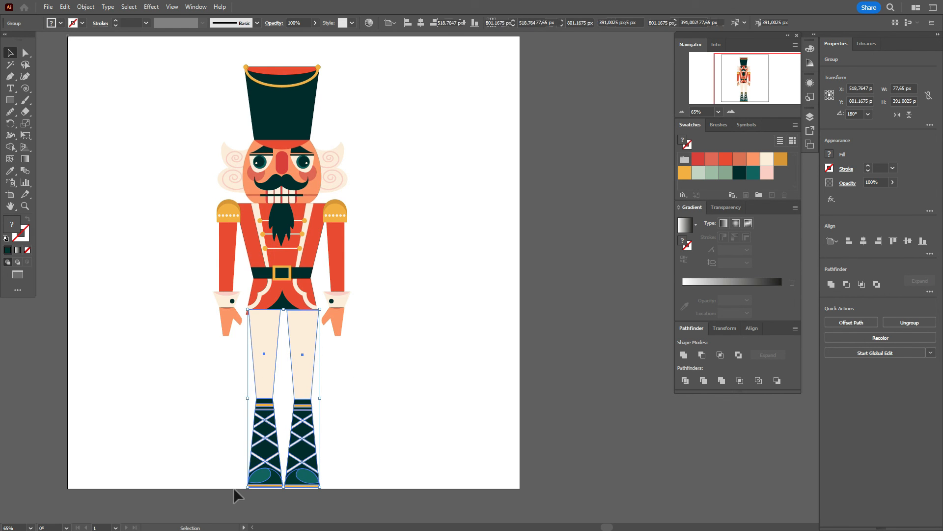
right_click(339, 435)
mouse_move(386, 378)
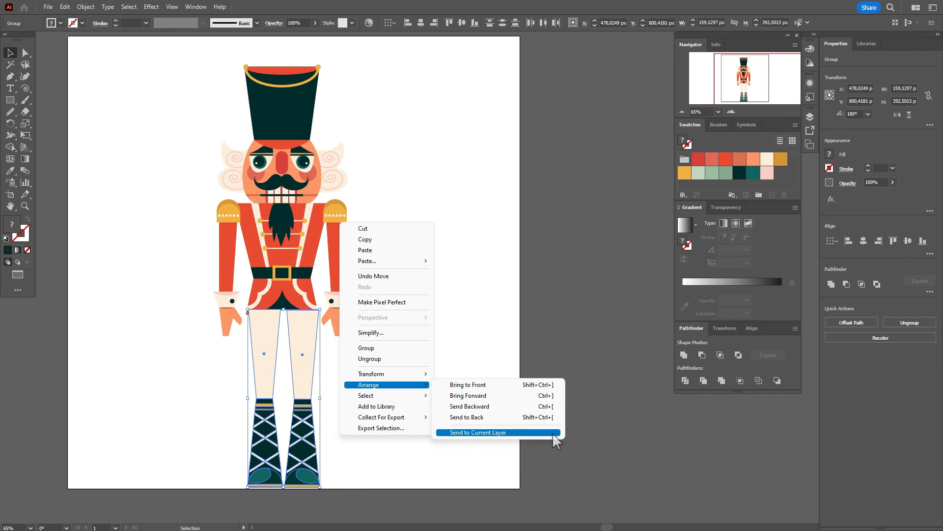
left_click(484, 418)
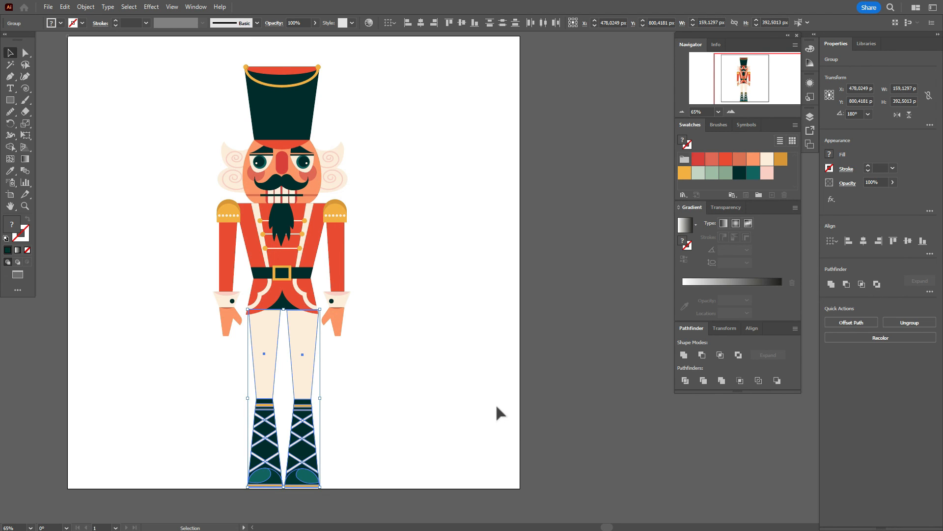
key("Left")
key("Left")
key("Left")
key("Left")
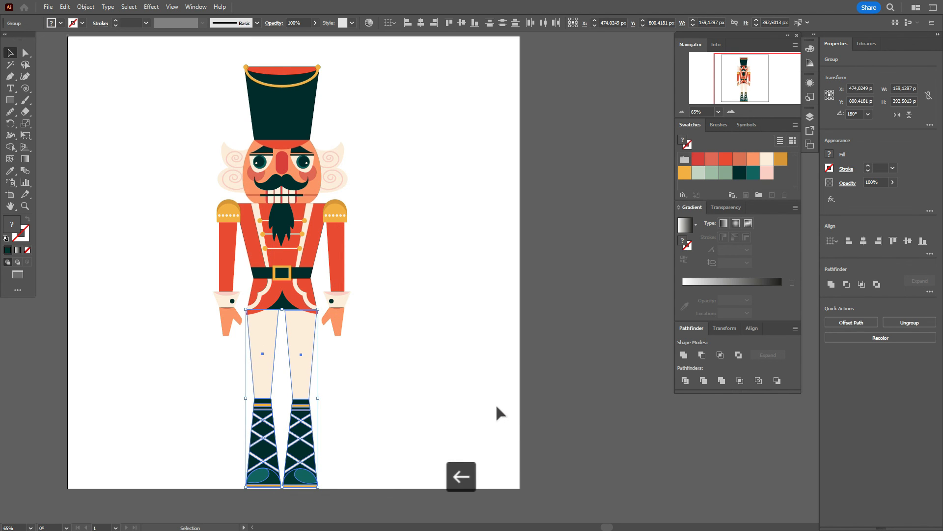
Nudge both leg groups 1 px to the right and about 4 px up under the coat
key("Right")
key("Up")
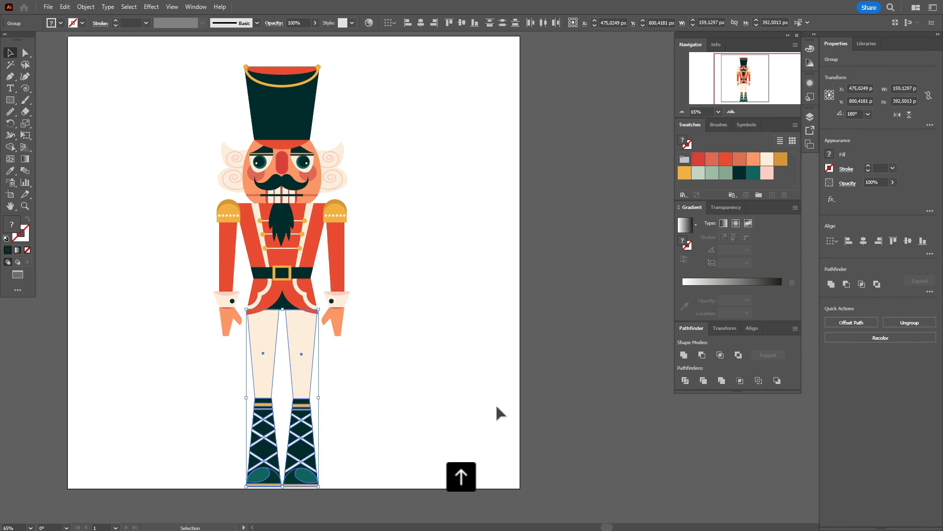
key("Up")
key("Up")
key("Up")
key("Up")
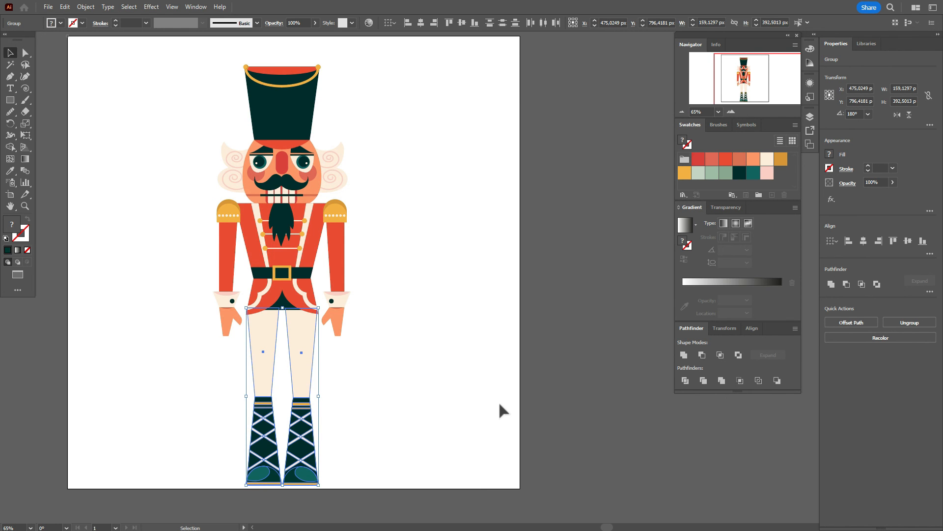
left_click(498, 400)
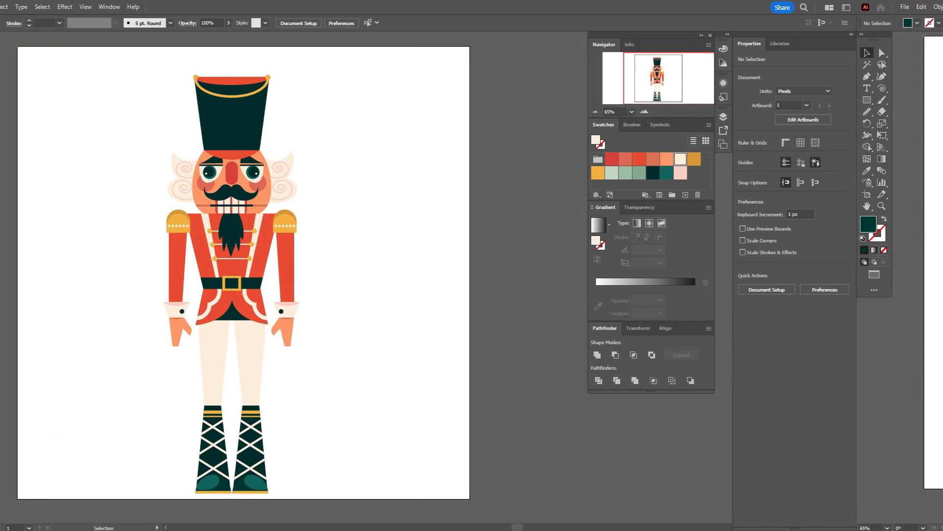
Move the whole nutcracker figure slightly up on the artboard
key("ctrl+a")
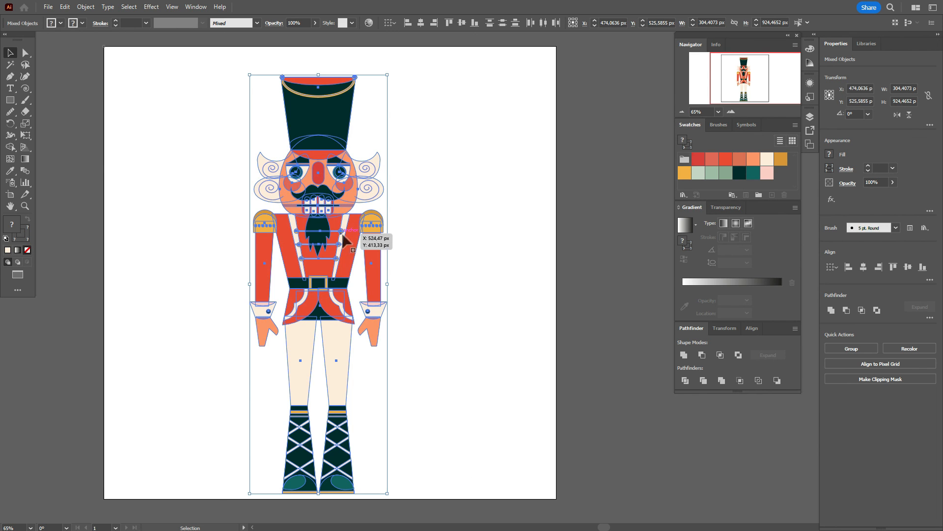
mouse_move(342, 233)
left_mouse_down()
mouse_move(342, 212)
mouse_move(342, 221)
left_mouse_up()
left_click(425, 219)
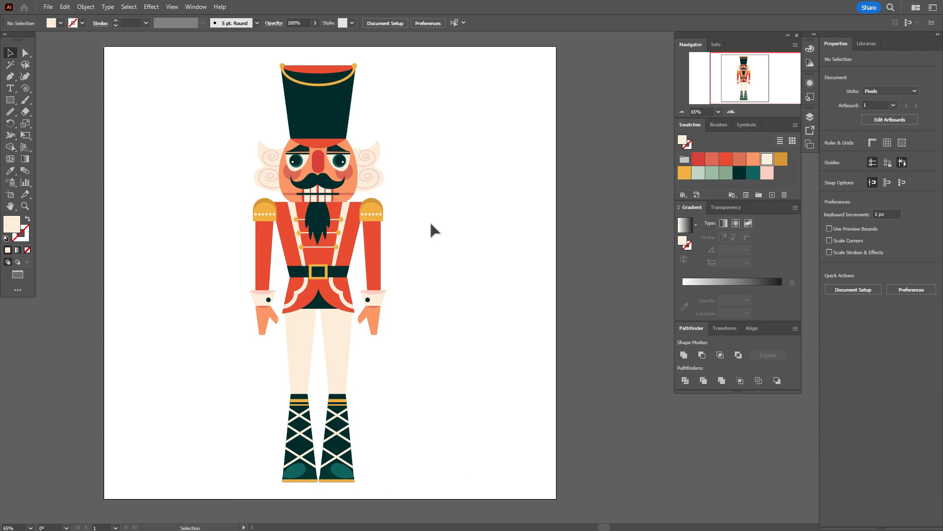
Draw a 1000 x 1000 px sage green rectangle covering the artboard and send it to the back as the background
left_click(712, 173)
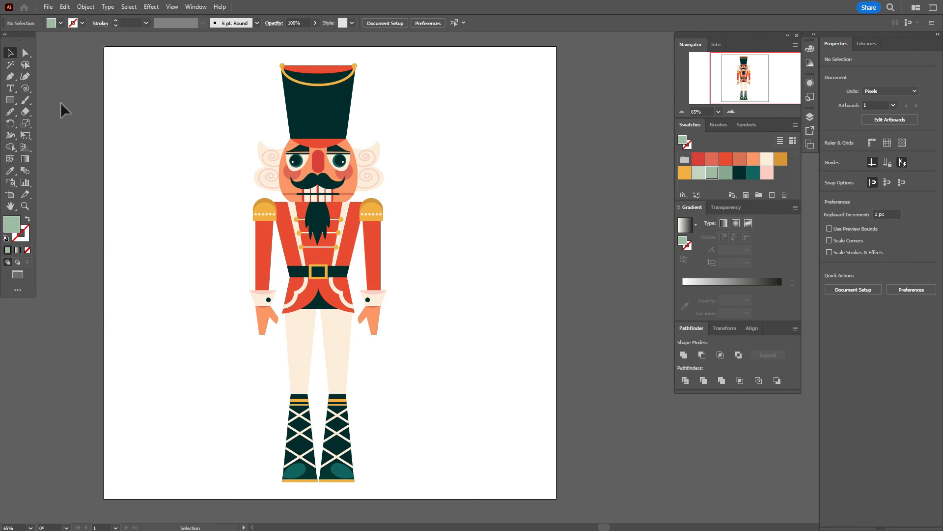
left_click(10, 100)
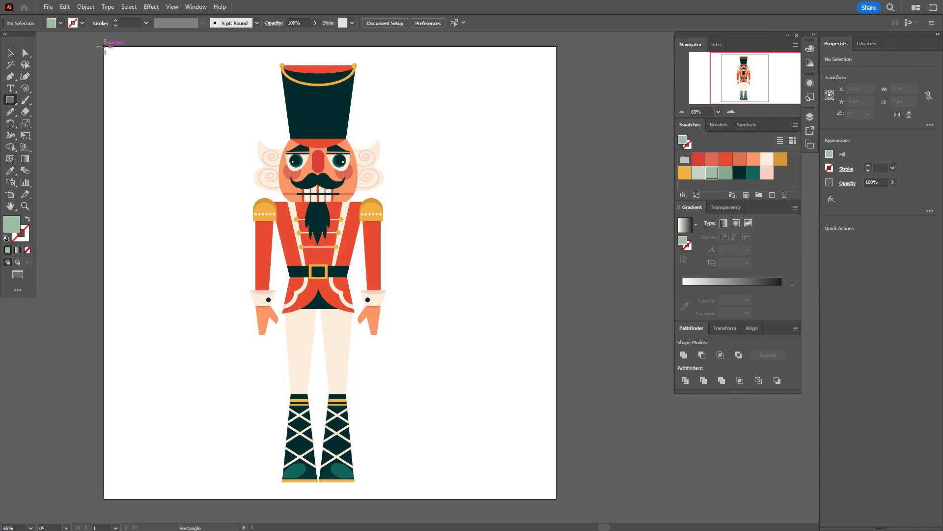
left_click_drag(103, 47, 555, 497)
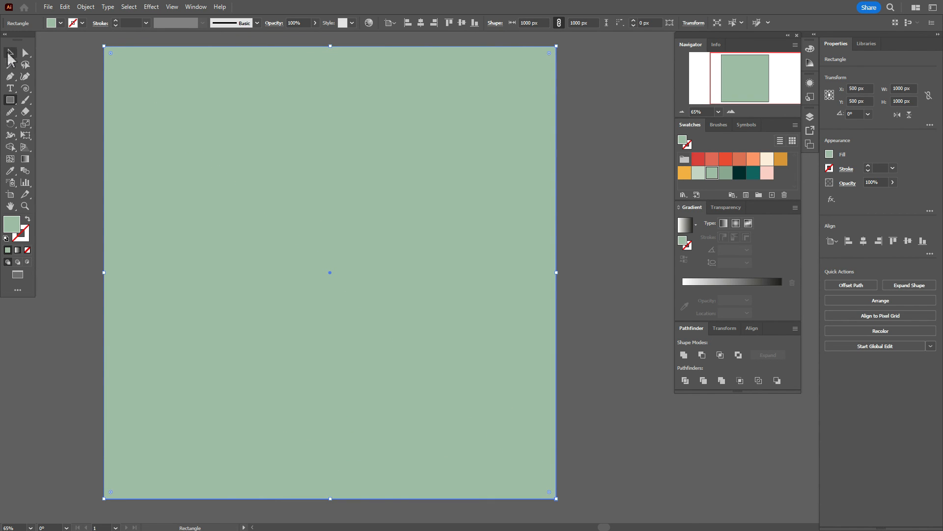
right_click(403, 248)
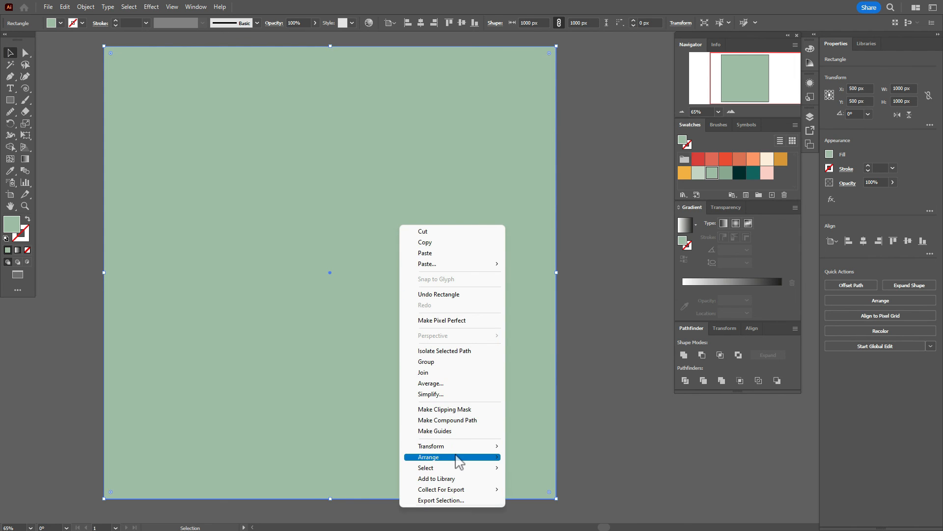
mouse_move(457, 453)
left_click(524, 489)
left_click(589, 453)
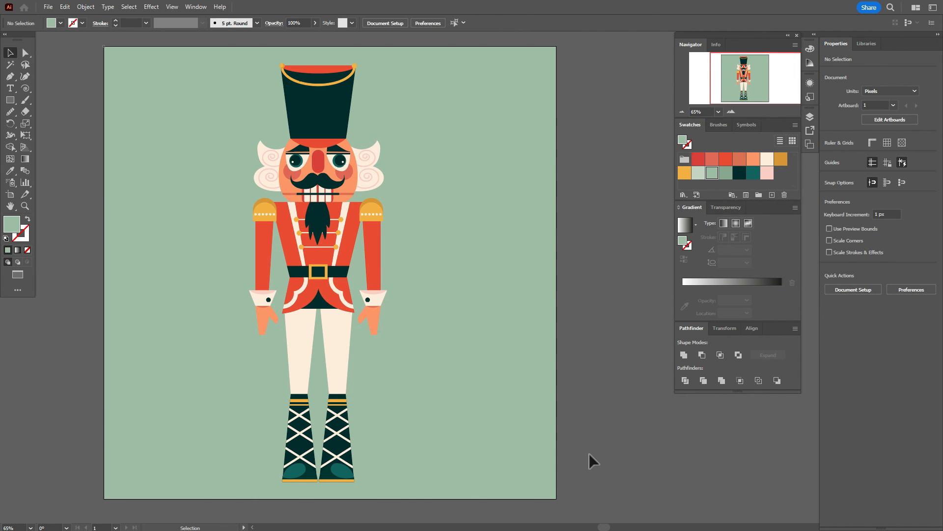
Draw a flat ellipse about 275 x 25 px in the darker sage green across the boot soles as a ground shadow
left_click(724, 175)
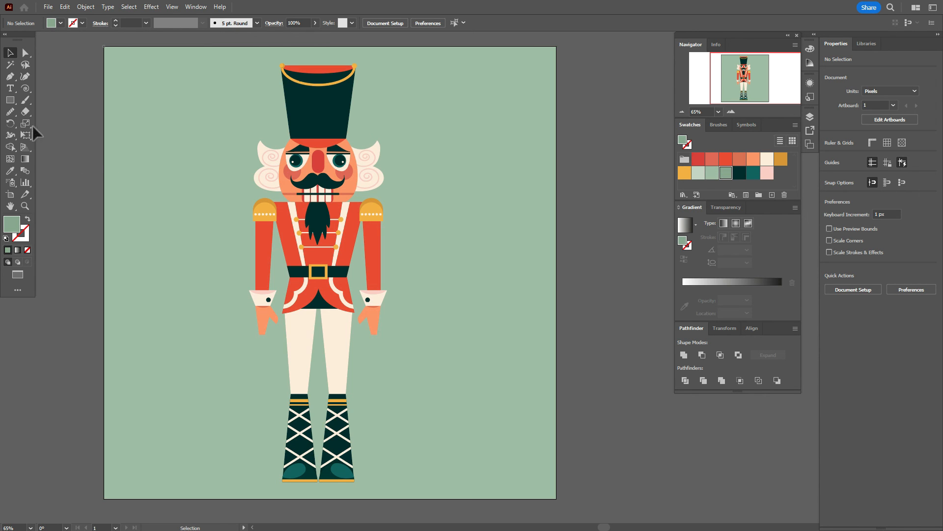
left_click_drag(13, 106, 49, 123)
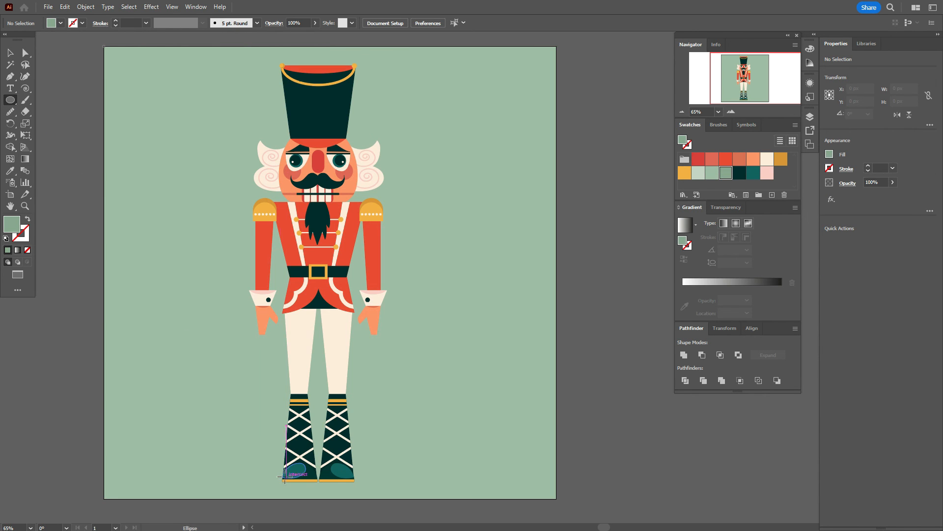
left_click_drag(266, 470, 390, 480)
key("v")
Send the shadow ellipse together with the green background square to the back, behind the figure
key("shift")
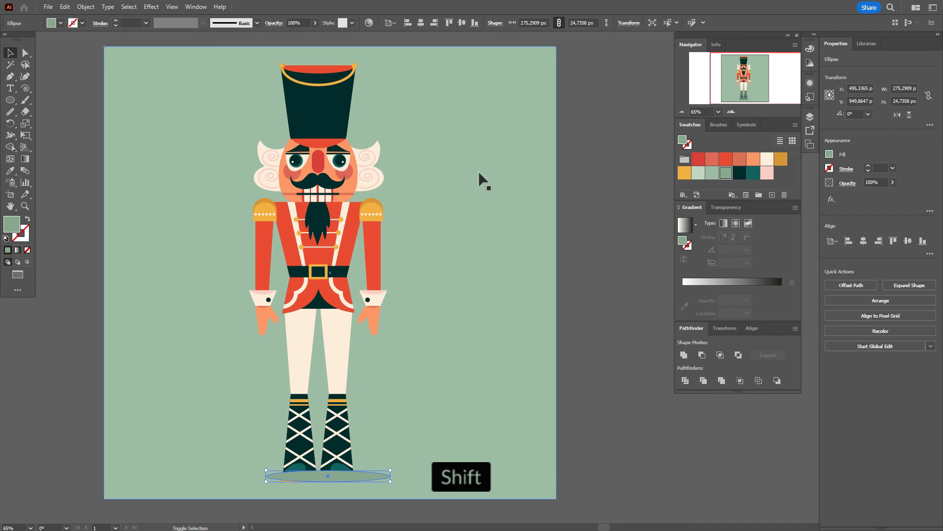
left_click(479, 173, "shift")
right_click(479, 173)
mouse_move(560, 379)
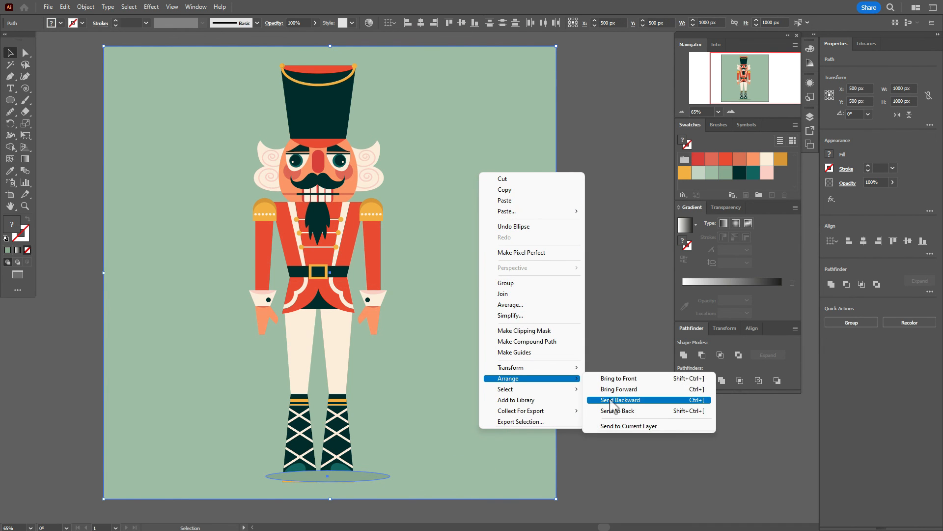
left_click(614, 410)
left_click(615, 409)
Move the shadow ellipse about 23 px left and about 10 px down so it is centred under the boots
left_click_drag(382, 480, 373, 488)
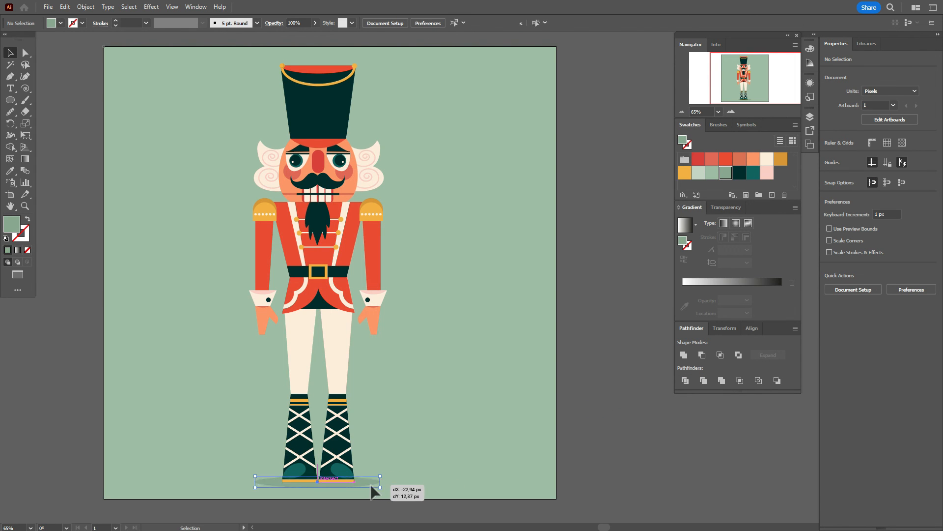
key("Up")
key("Up")
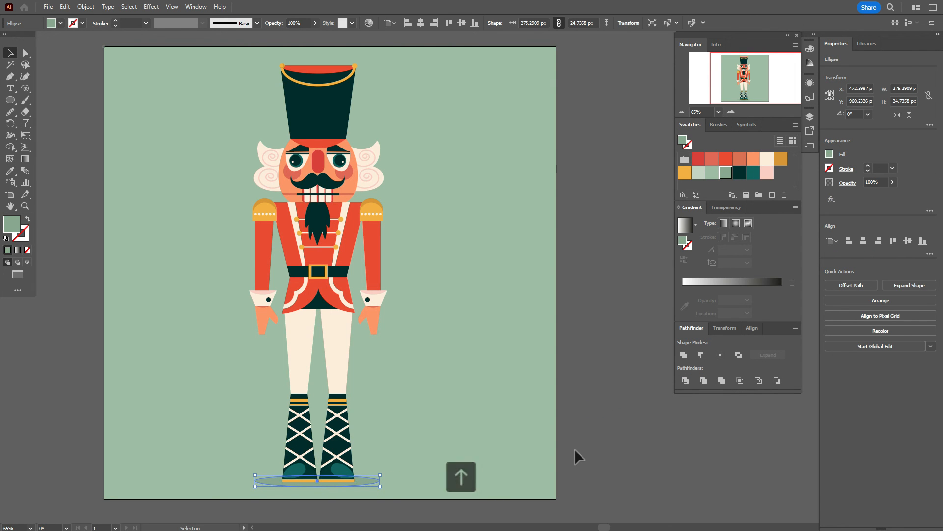
left_click(574, 449)
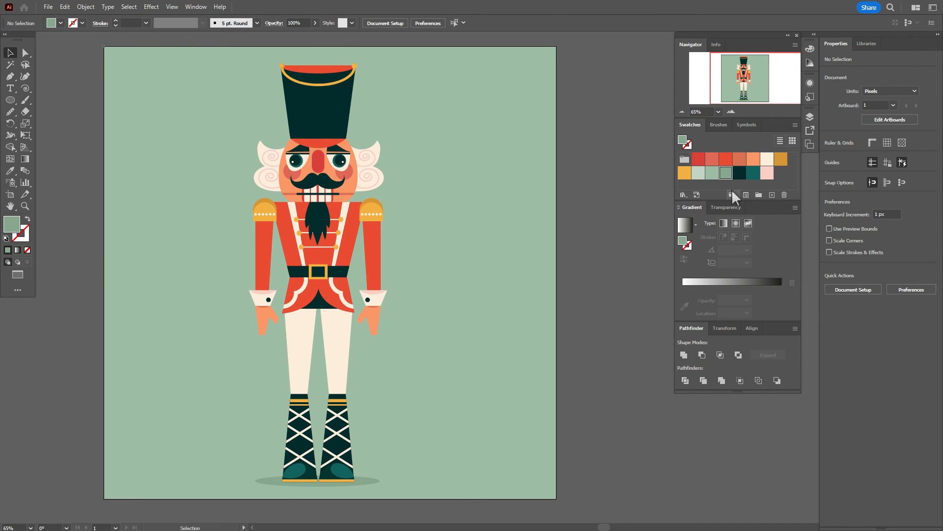
Draw two small pale green circles, about 4 px and 2 px wide, on the background beside the hat
left_click(698, 172)
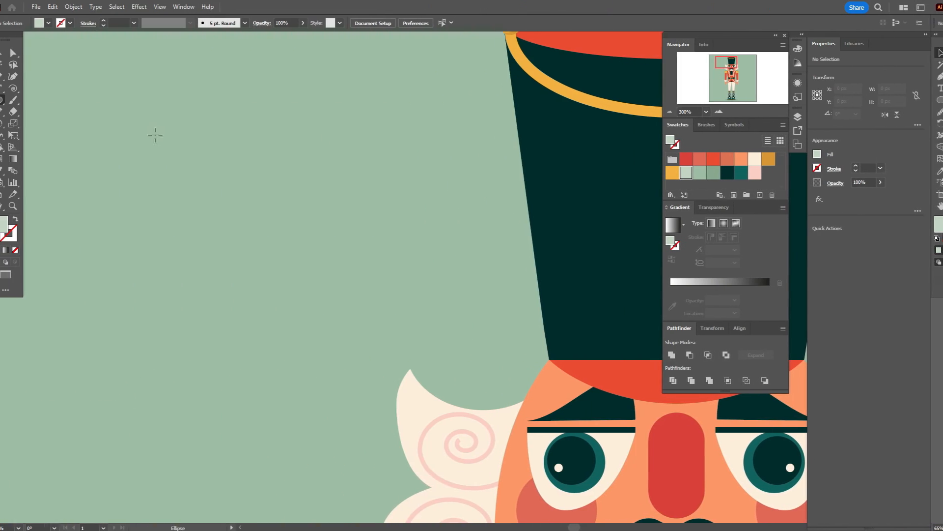
left_click_drag(289, 132, 321, 136)
left_click(158, 94)
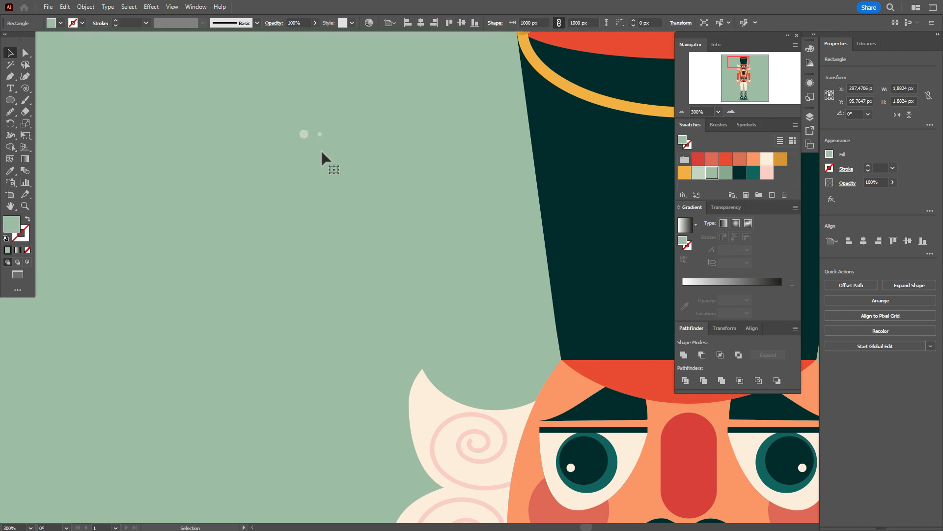
Save the larger and the smaller pale green circle as two separate dynamic symbols
left_click(304, 138)
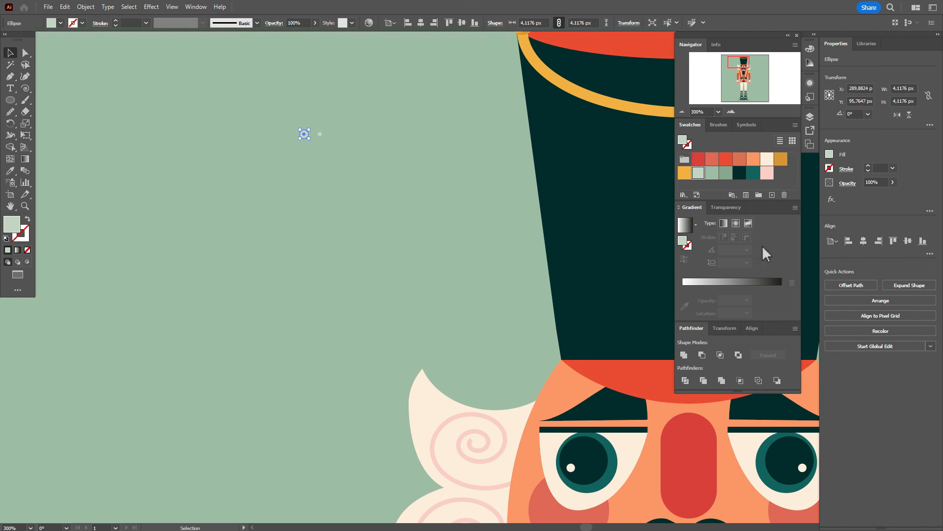
left_click(747, 125)
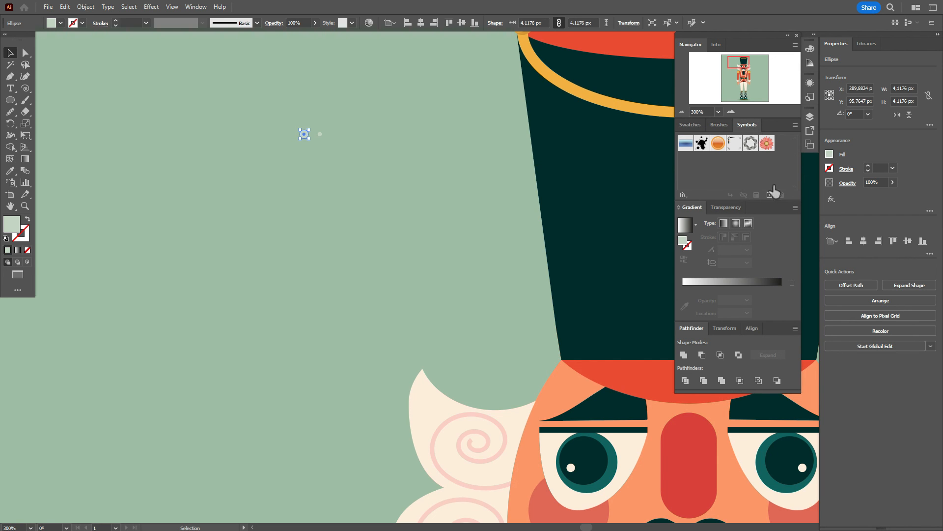
left_click(769, 195)
left_click(478, 341)
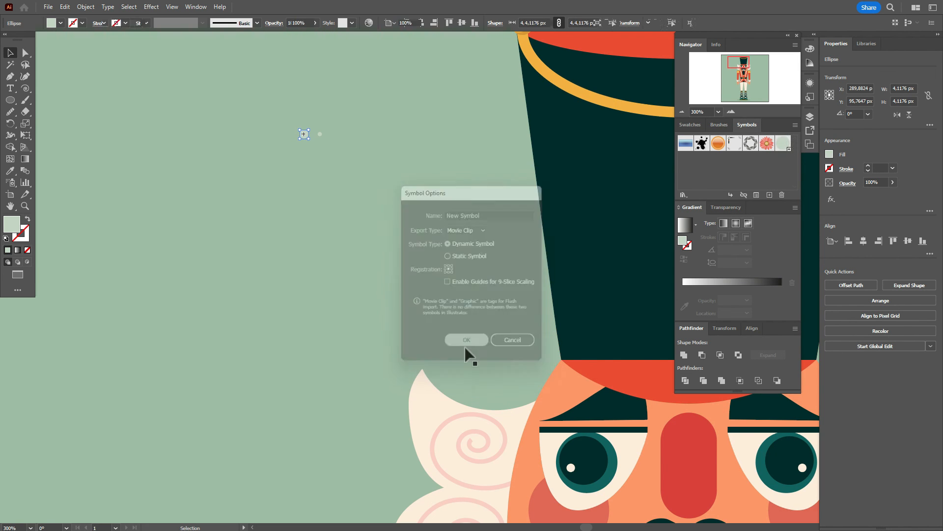
left_click(320, 133)
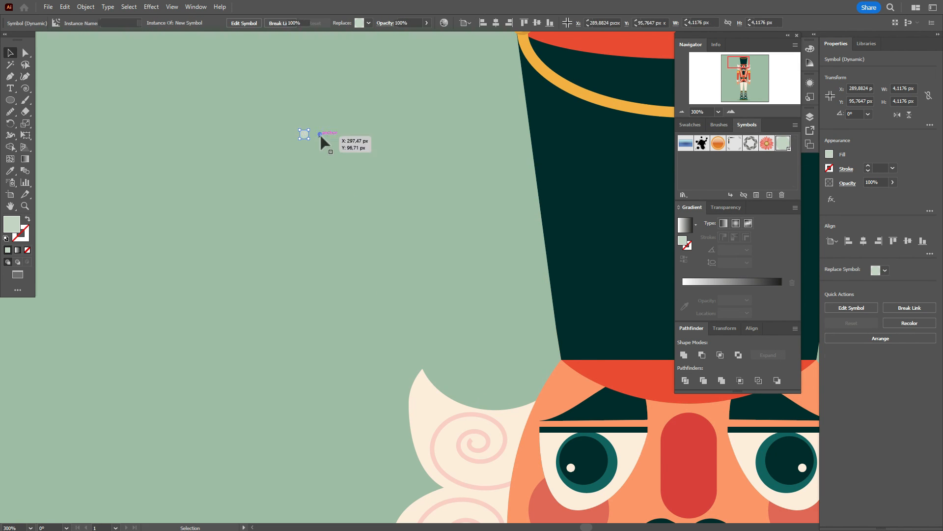
left_click(770, 194)
left_click(466, 341)
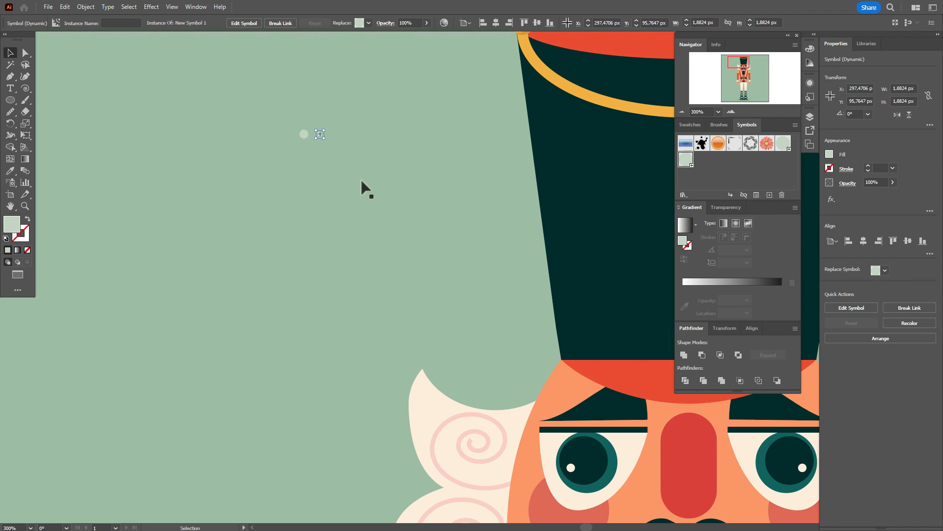
Delete both small circles from the artboard
key("Delete")
left_click(304, 134)
key("Delete")
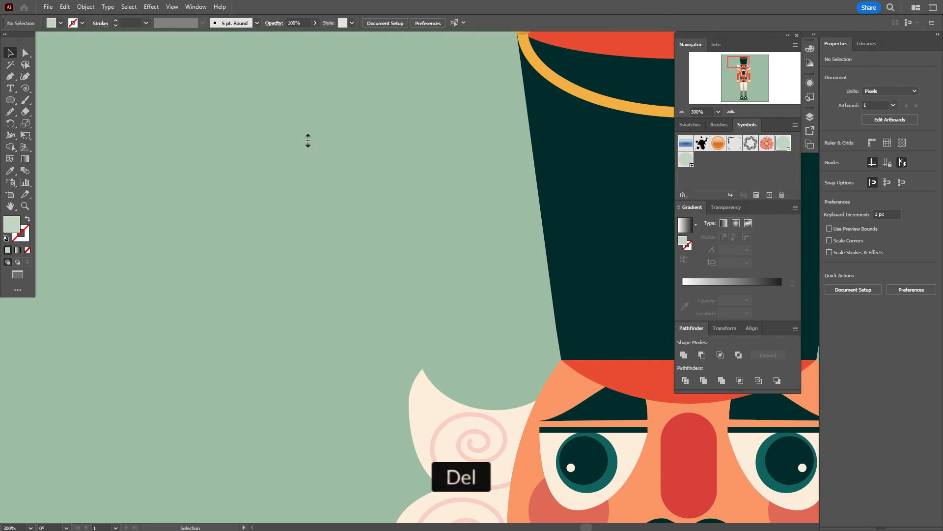
Scatter the larger and the smaller circle symbols across the artboard with the Symbol Sprayer as falling snow
left_click(13, 527)
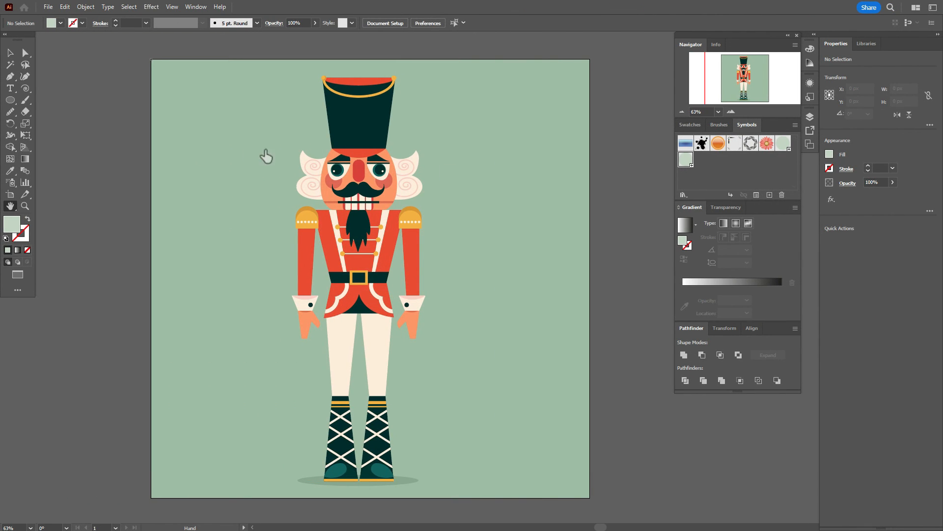
left_click(15, 184)
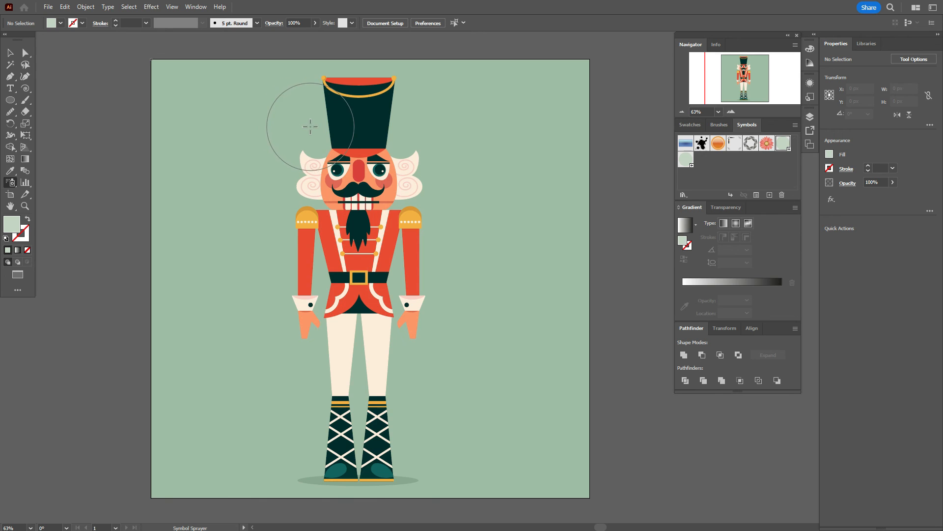
mouse_move(310, 127)
left_mouse_down()
mouse_move(241, 155)
mouse_move(263, 330)
mouse_move(291, 420)
mouse_move(498, 375)
mouse_move(525, 317)
mouse_move(445, 176)
mouse_move(448, 121)
mouse_move(435, 103)
mouse_move(425, 117)
mouse_move(508, 246)
mouse_move(487, 342)
mouse_move(439, 359)
mouse_move(454, 411)
left_mouse_up()
mouse_move(219, 391)
left_mouse_down()
mouse_move(261, 82)
mouse_move(222, 174)
mouse_move(427, 217)
mouse_move(476, 258)
mouse_move(216, 389)
mouse_move(274, 501)
left_mouse_up()
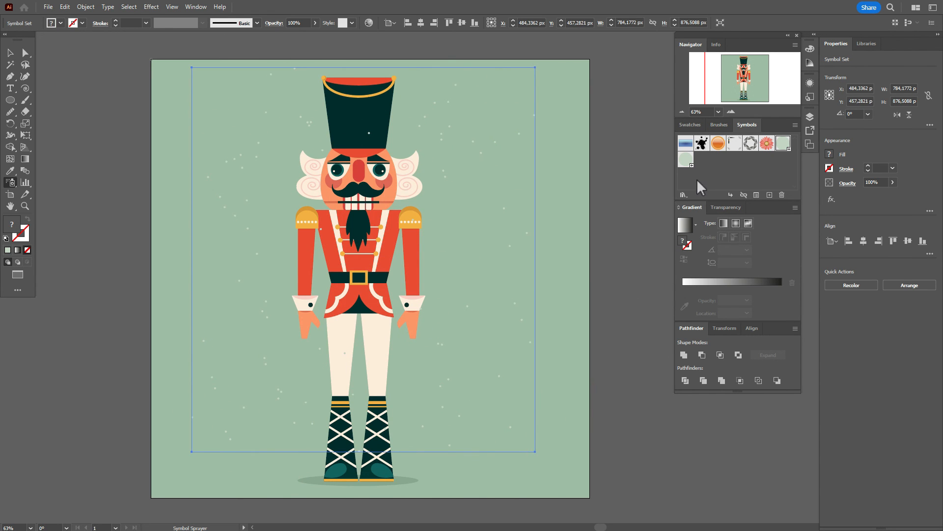
mouse_move(270, 205)
left_mouse_down()
mouse_move(292, 205)
mouse_move(254, 199)
mouse_move(232, 160)
mouse_move(233, 192)
mouse_move(318, 142)
mouse_move(444, 109)
mouse_move(491, 165)
mouse_move(436, 203)
mouse_move(392, 296)
mouse_move(382, 368)
mouse_move(383, 340)
mouse_move(426, 262)
mouse_move(322, 339)
mouse_move(255, 437)
mouse_move(275, 481)
mouse_move(319, 394)
mouse_move(409, 389)
mouse_move(471, 360)
mouse_move(417, 424)
mouse_move(406, 378)
mouse_move(296, 160)
mouse_move(259, 165)
mouse_move(236, 137)
mouse_move(448, 133)
left_mouse_up()
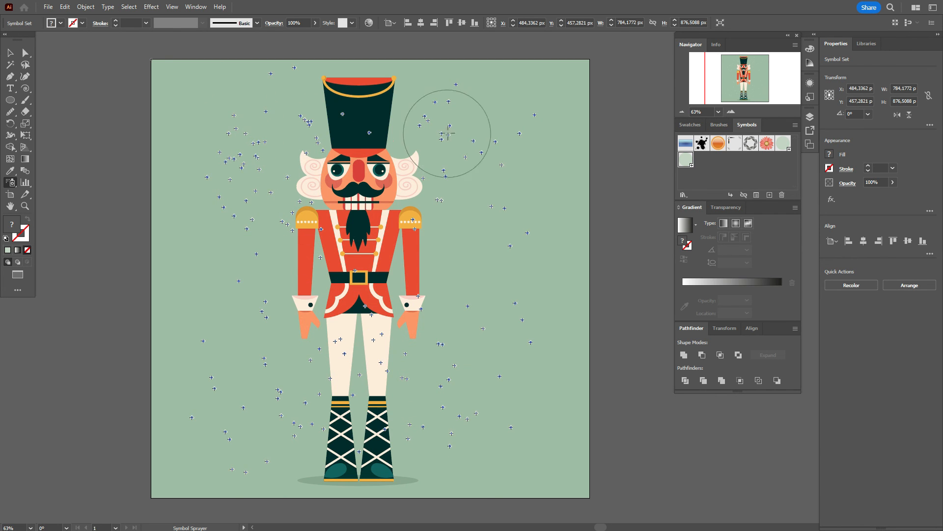
mouse_move(390, 153)
left_mouse_down()
mouse_move(388, 182)
mouse_move(457, 260)
left_mouse_up()
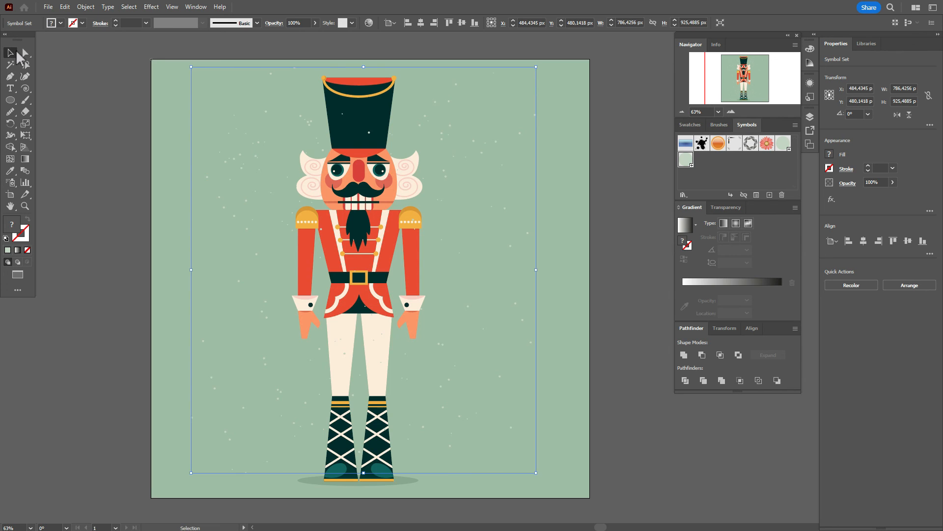
Send the sprayed snow together with the green background square to the back, behind the nutcracker
left_click(604, 116)
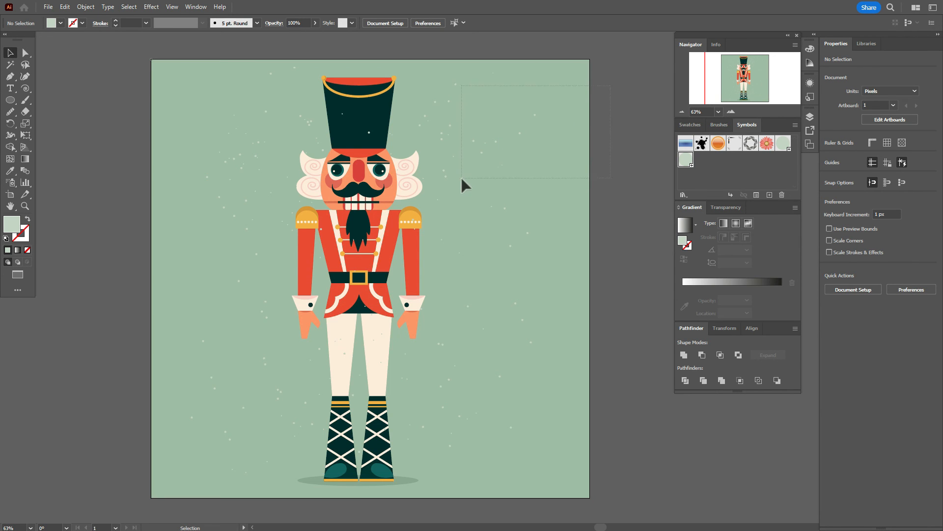
left_click_drag(461, 178, 459, 183)
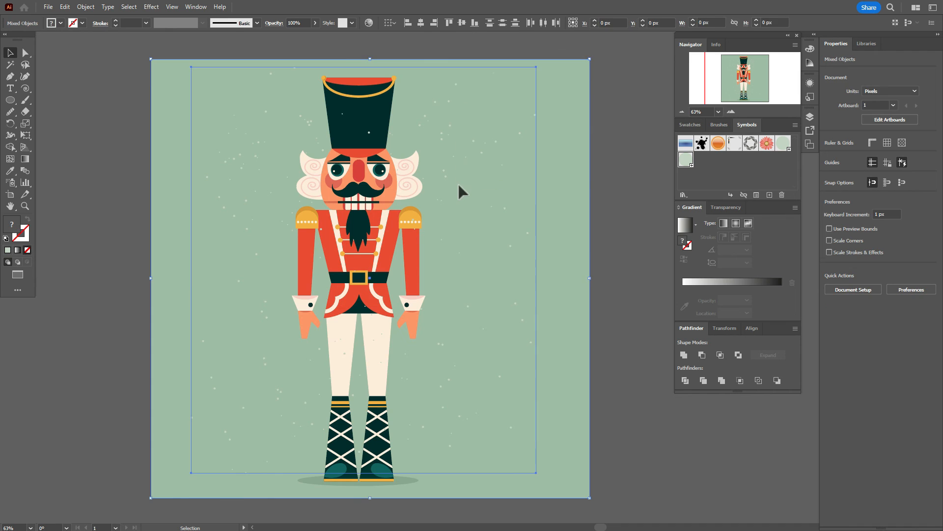
right_click(545, 253)
left_click(584, 202, "shift")
left_click(582, 199, "shift")
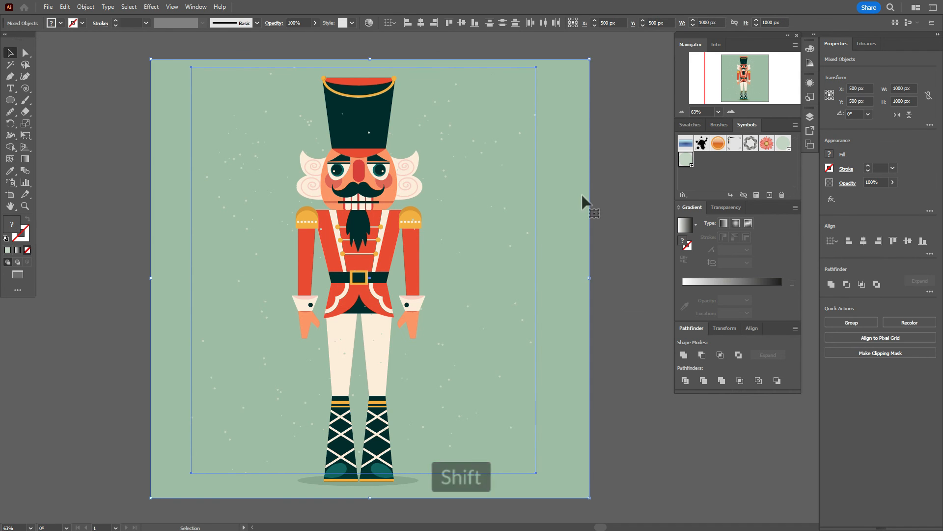
right_click(584, 202)
mouse_move(655, 361)
left_click(704, 391)
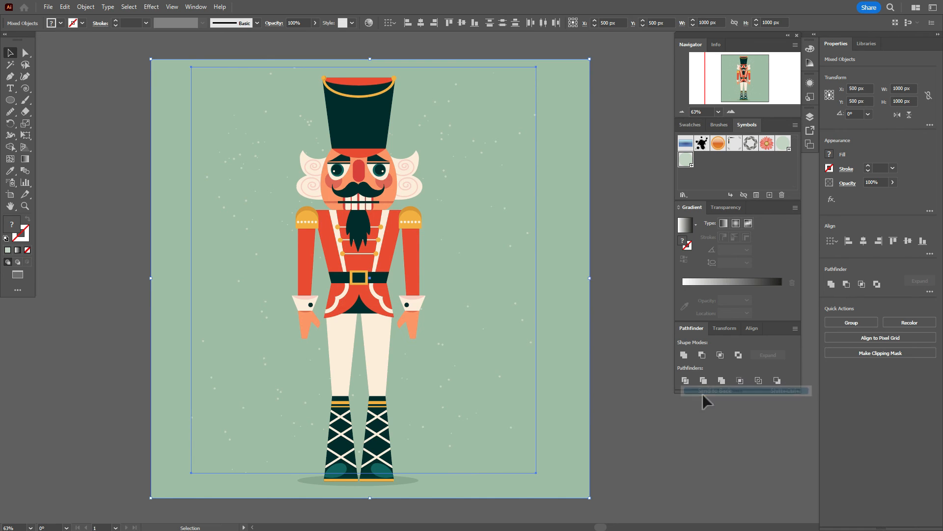
left_click(659, 310)
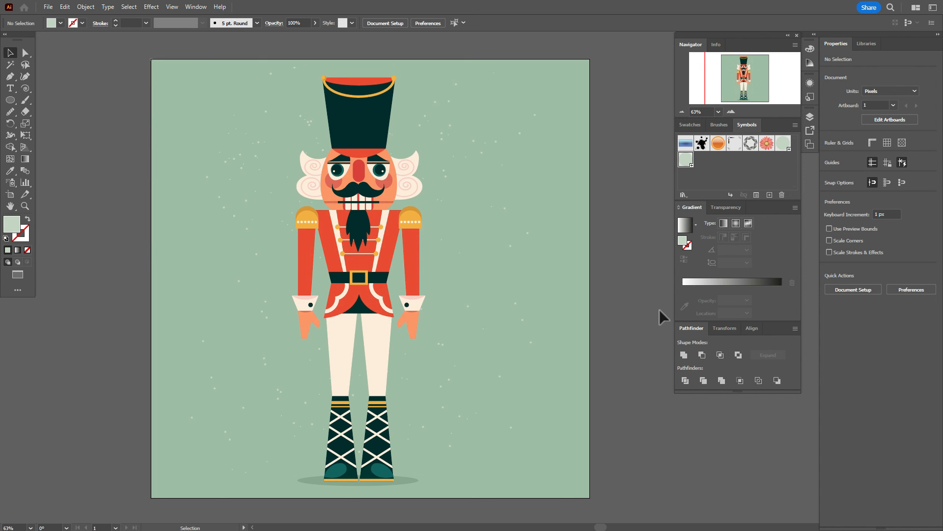